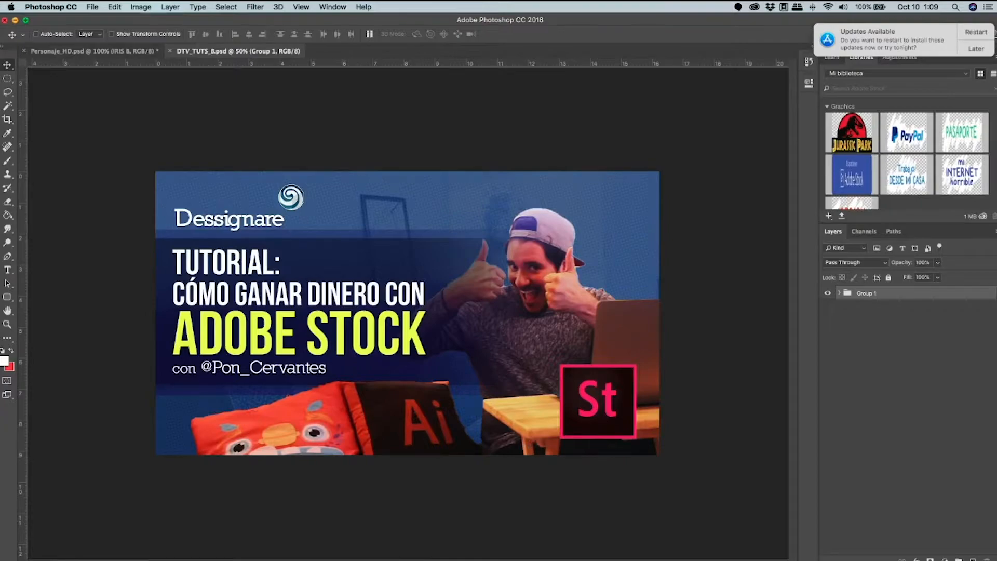
Switch to Chrome, view the Facebook post about uploading illustrations, and open the Adobe Stock results for "super héroe".
mouse_move(576, 558)
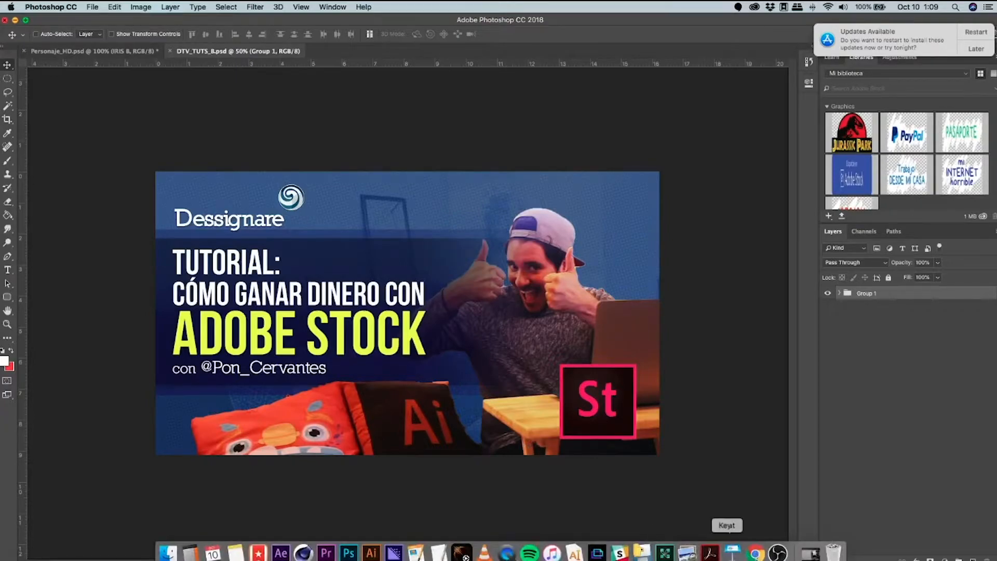
click(755, 553)
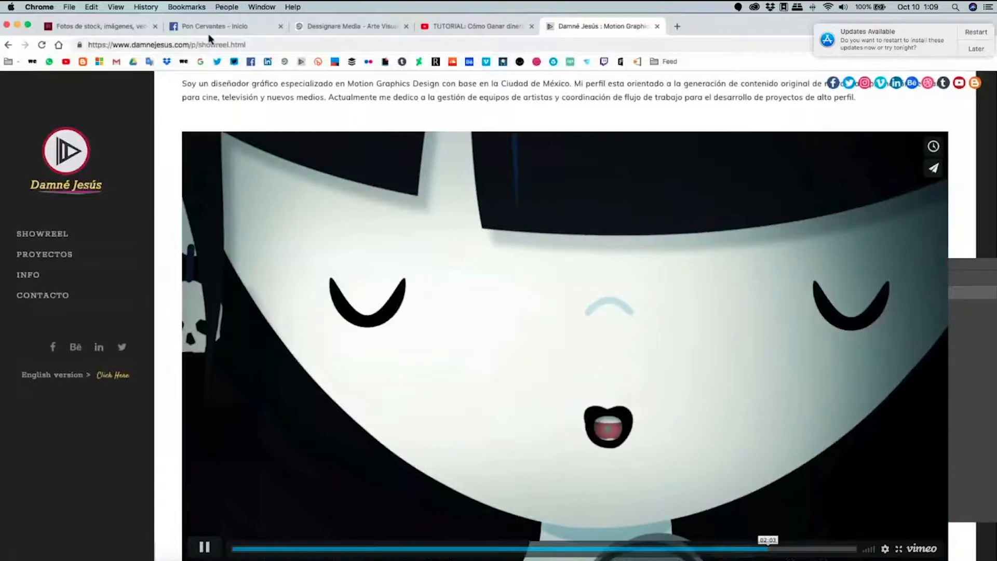
key(super+2)
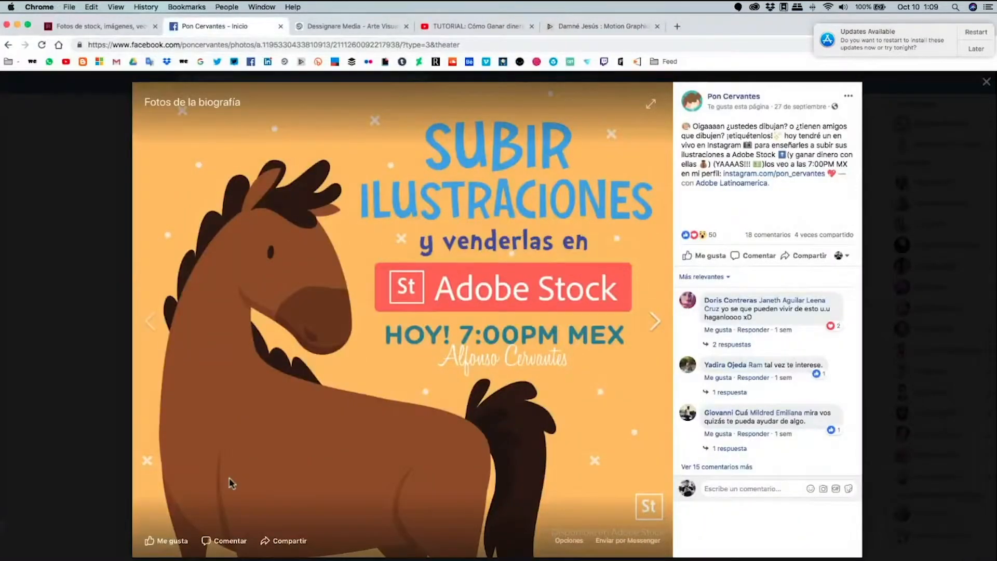
click(114, 29)
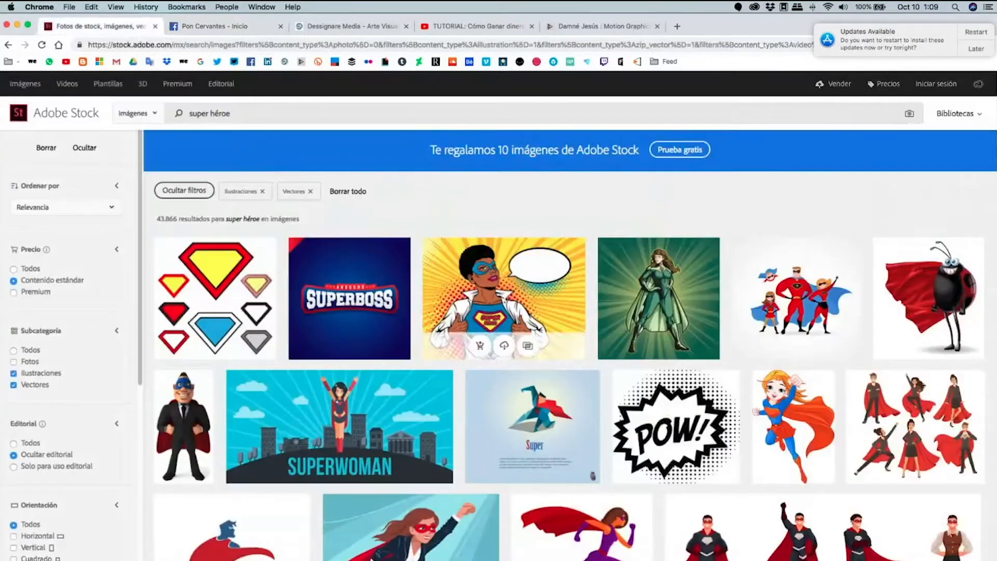
Browse the Adobe Stock "super héroe" illustrations and vectors to examine how different superhero characters are drawn.
scroll(991, 173, down, 5)
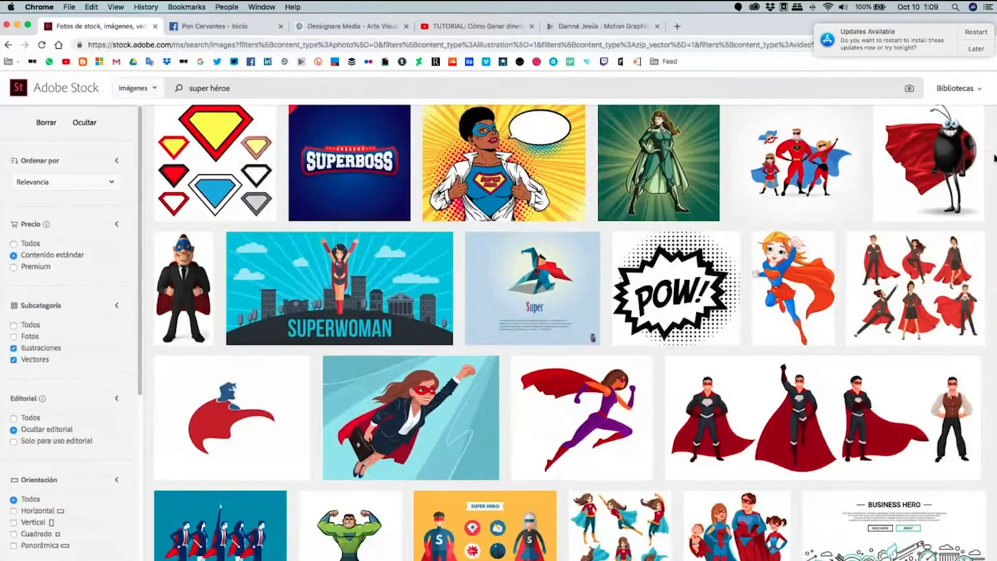
scroll(992, 173, down, 6)
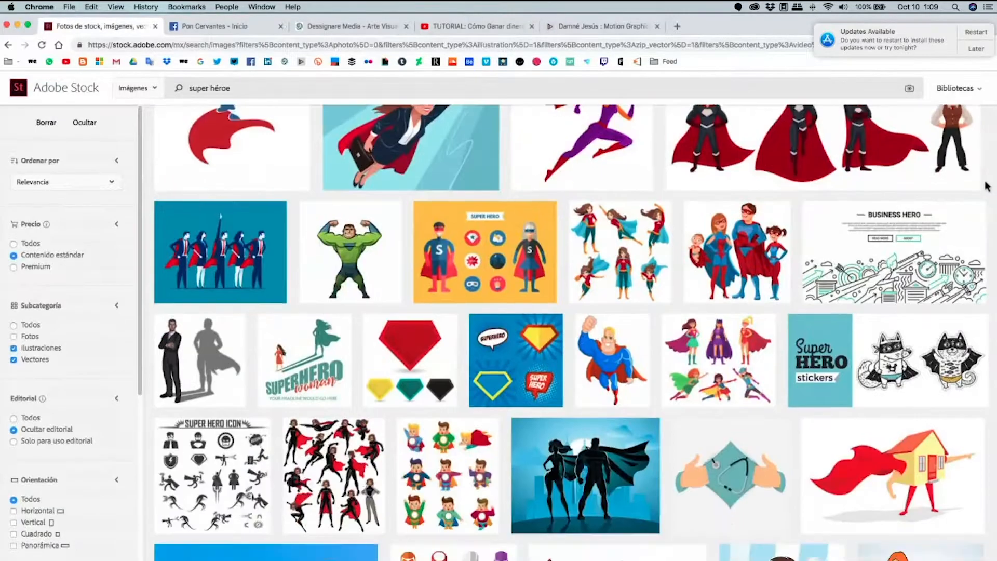
scroll(980, 203, down, 4)
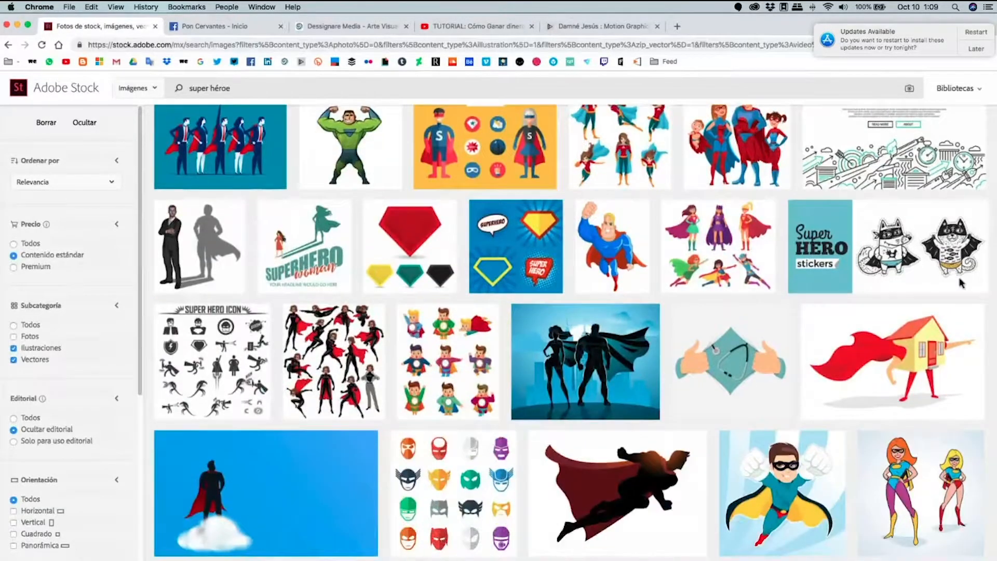
scroll(959, 293, down, 13)
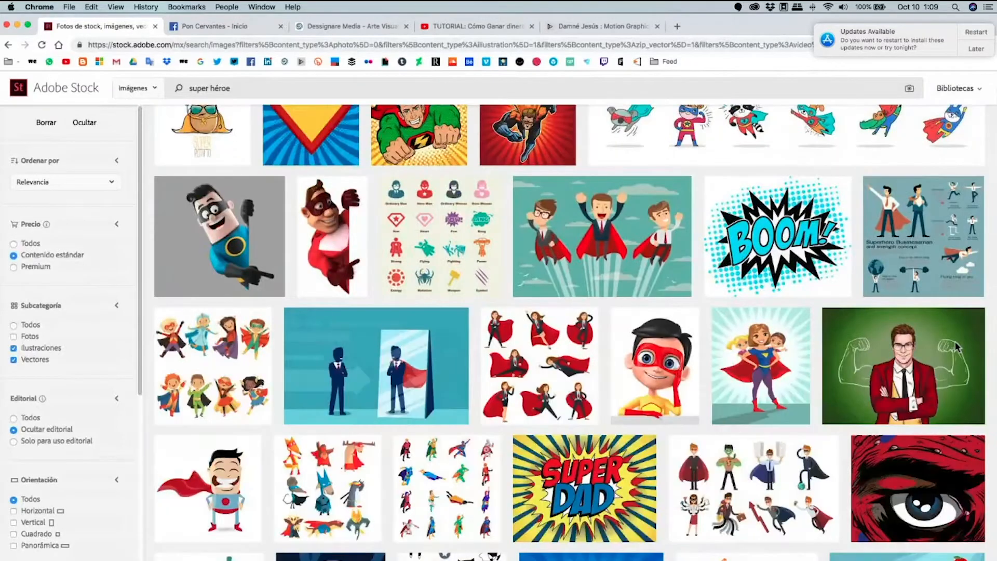
scroll(944, 420, down, 12)
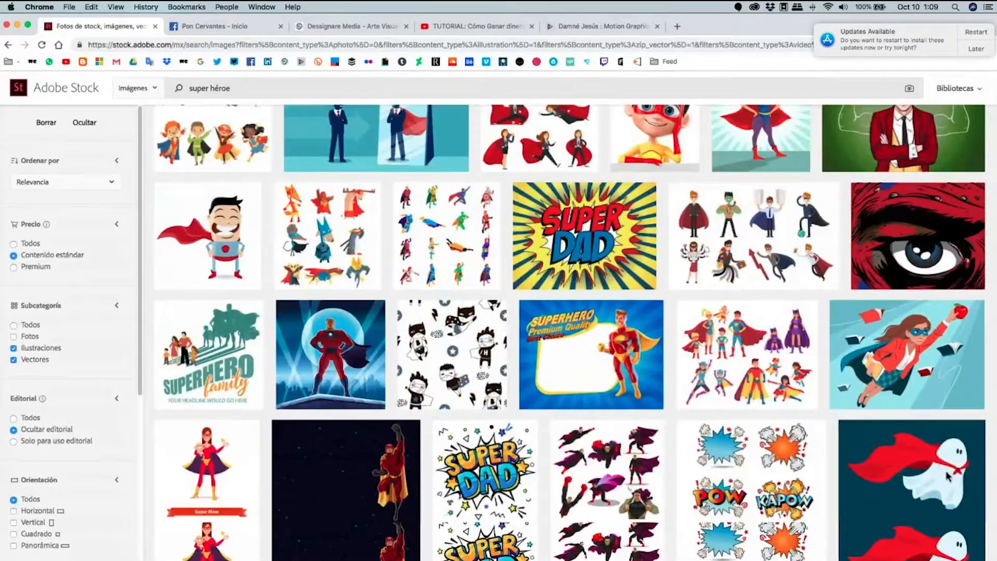
scroll(952, 170, down, 2)
scroll(492, 163, up, 10)
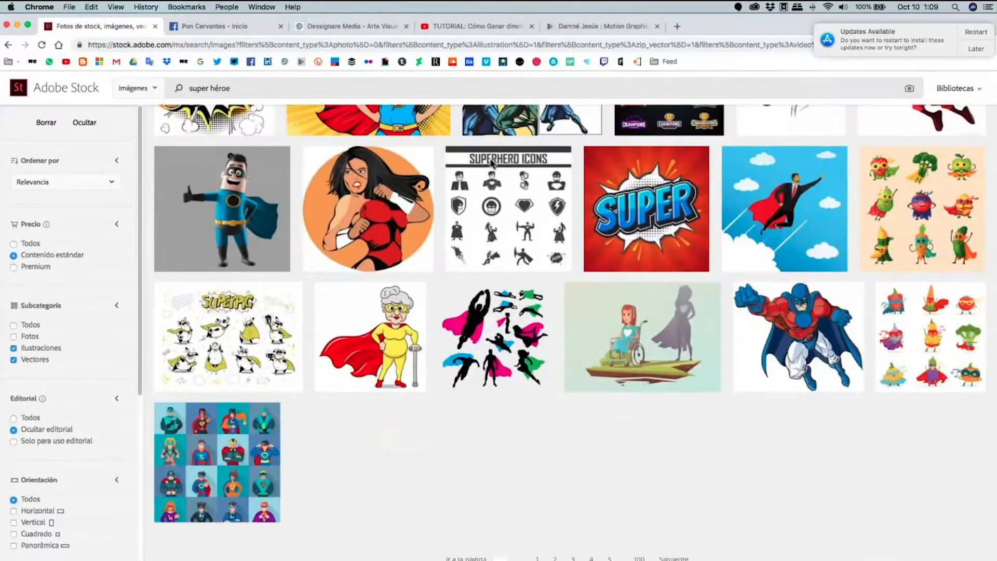
scroll(366, 208, up, 10)
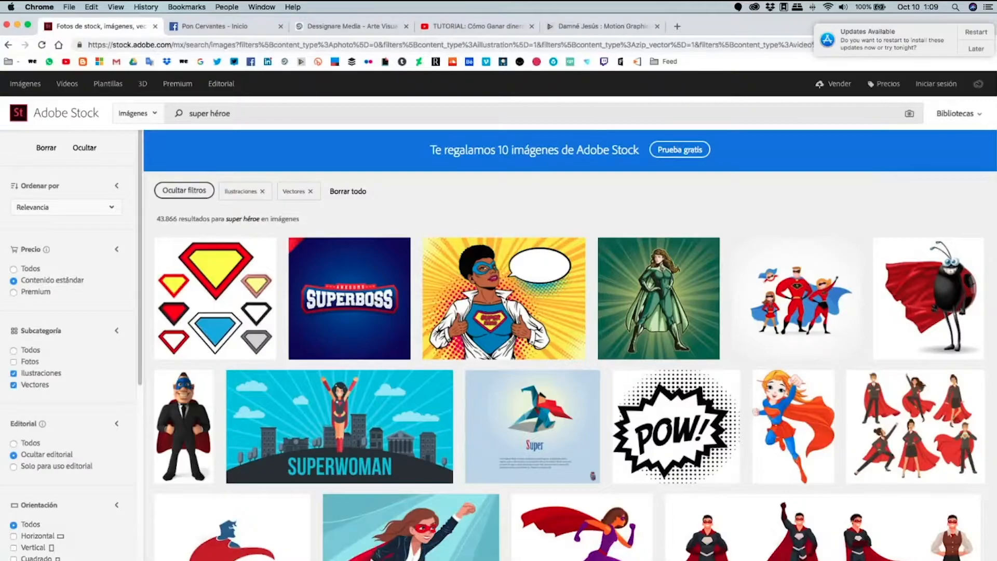
scroll(571, 332, down, 15)
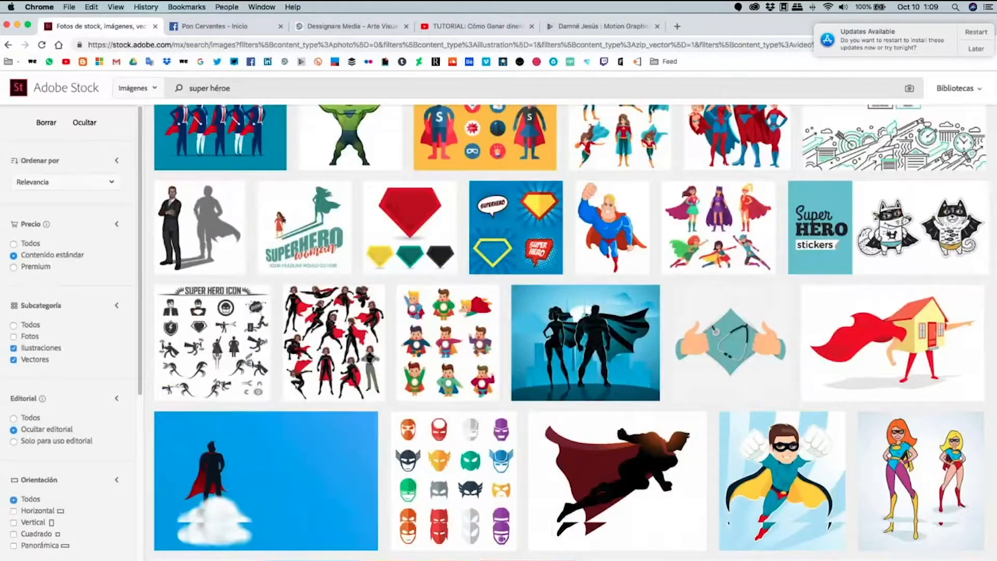
scroll(572, 332, down, 5)
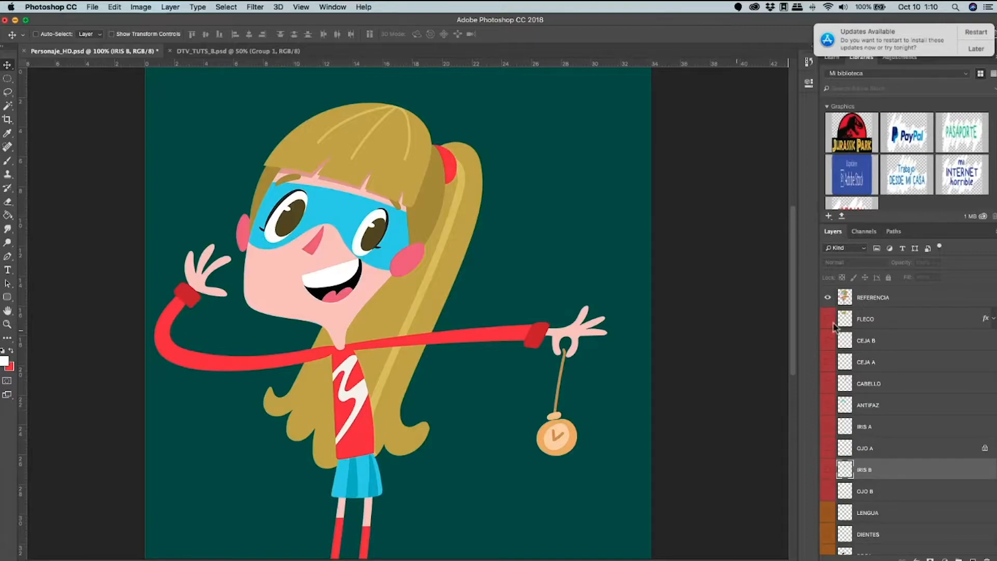
Try moving the whole flattened character on the REFERENCIA layer of Personaje_HD.psd, and undo the move.
click(825, 299)
key(super+z)
click(480, 316)
click(872, 296)
drag(461, 334, 430, 353)
key(super+z)
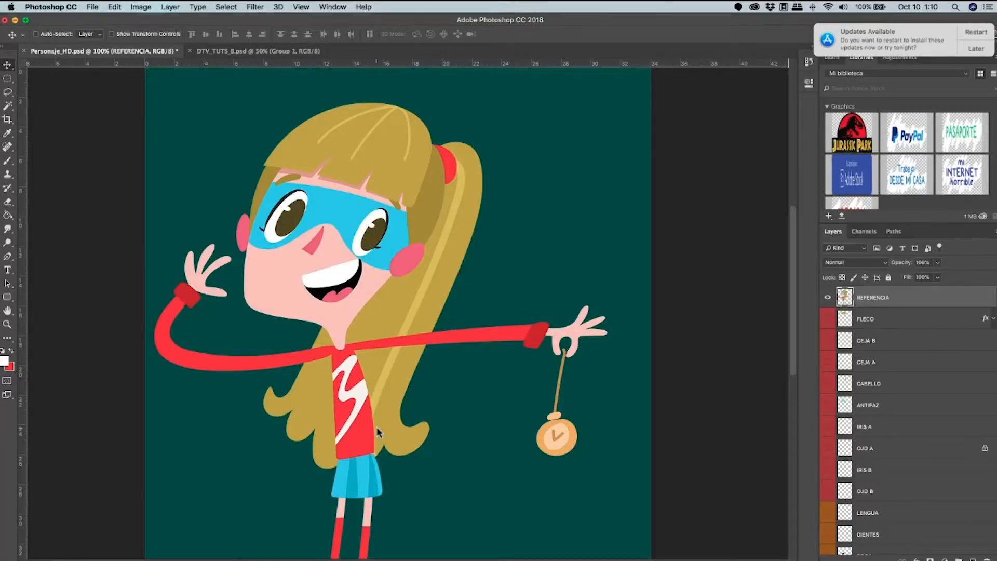
Hide the REFERENCIA layer and show the CABELLO FONDO and NUDO layers at the bottom of the layer stack.
click(828, 298)
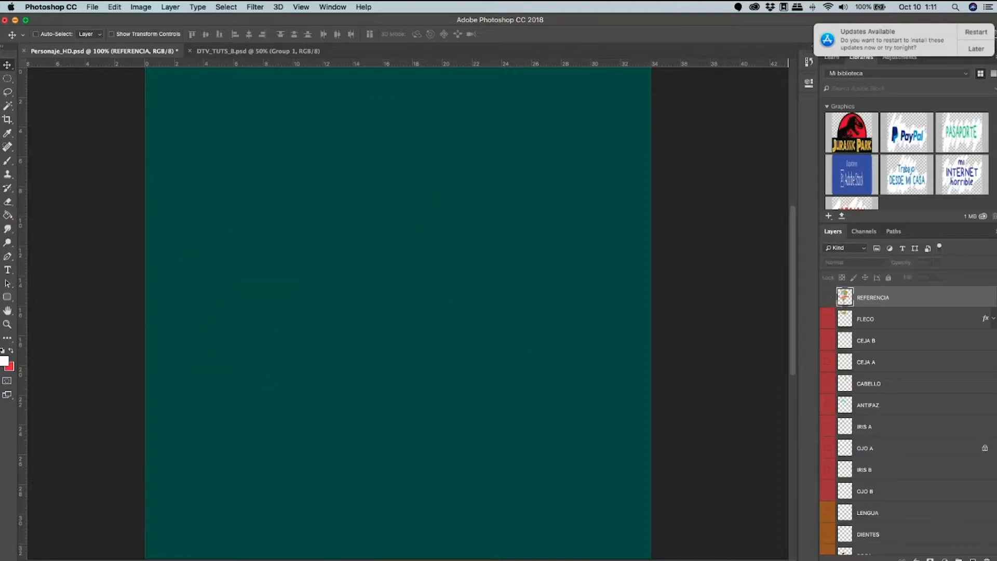
scroll(829, 524, down, 10)
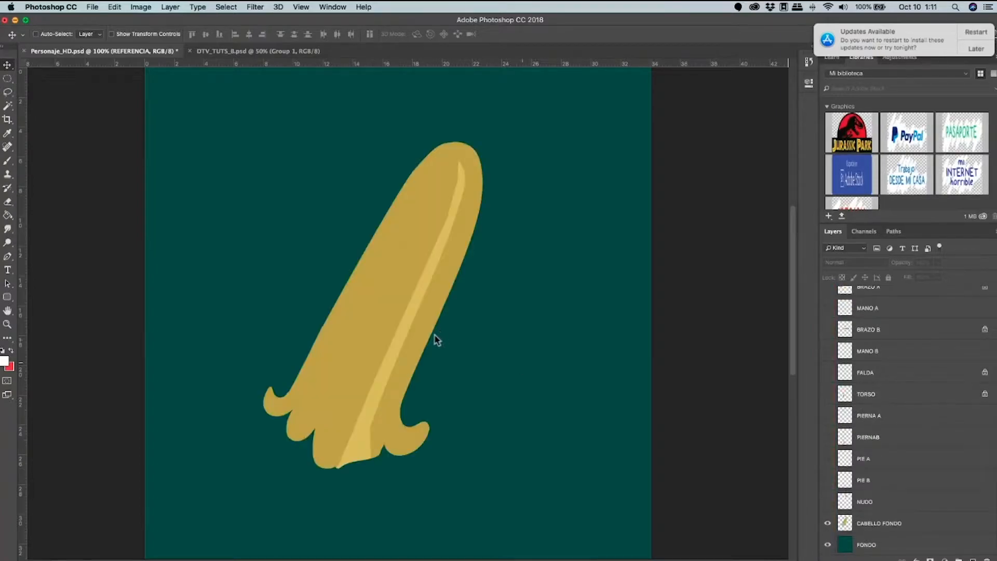
key(z)
alt+click(419, 346)
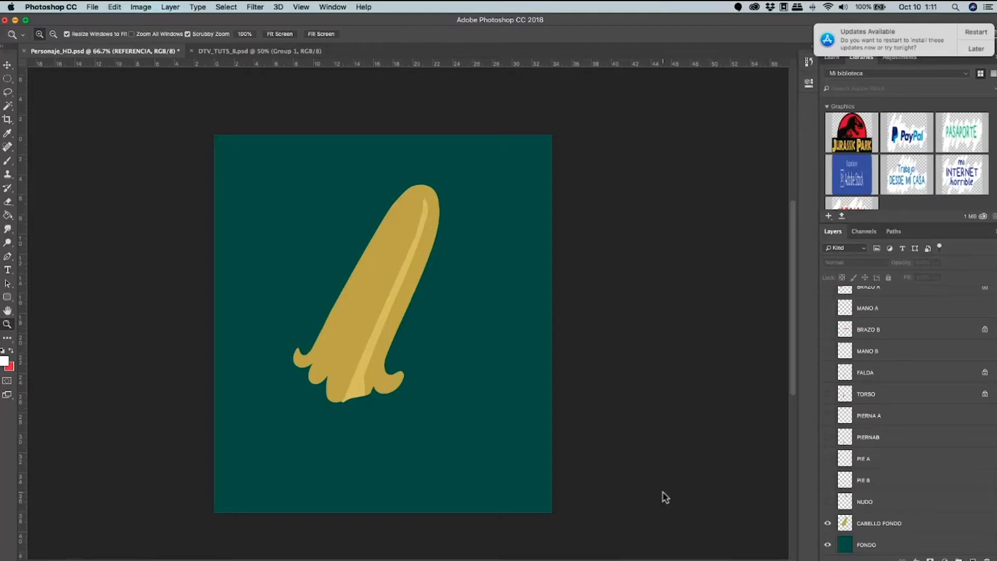
click(828, 503)
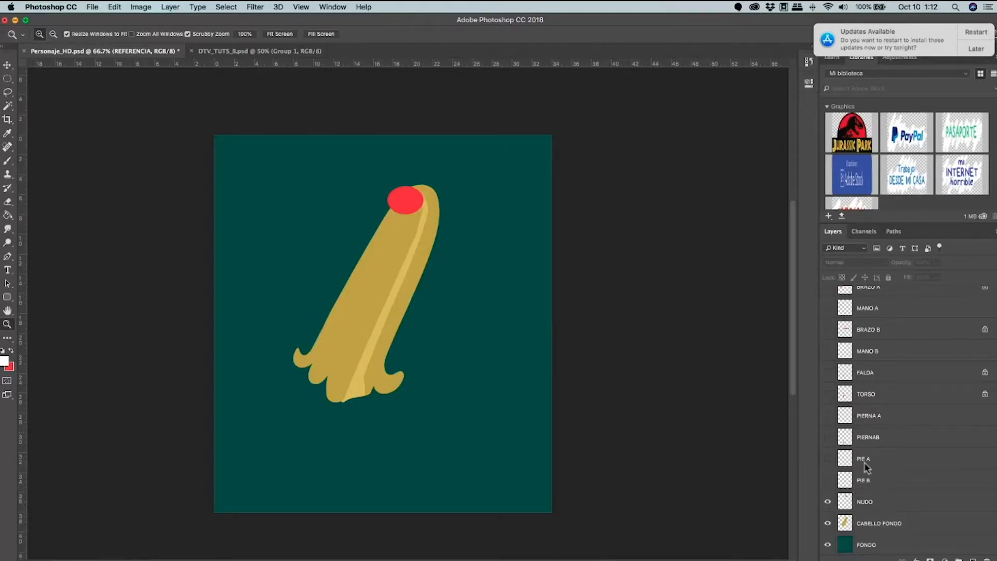
Show the PIE B and PIE A layers and rename the PIERNAB layer to PIERNA B.
click(828, 480)
click(828, 458)
double_click(869, 439)
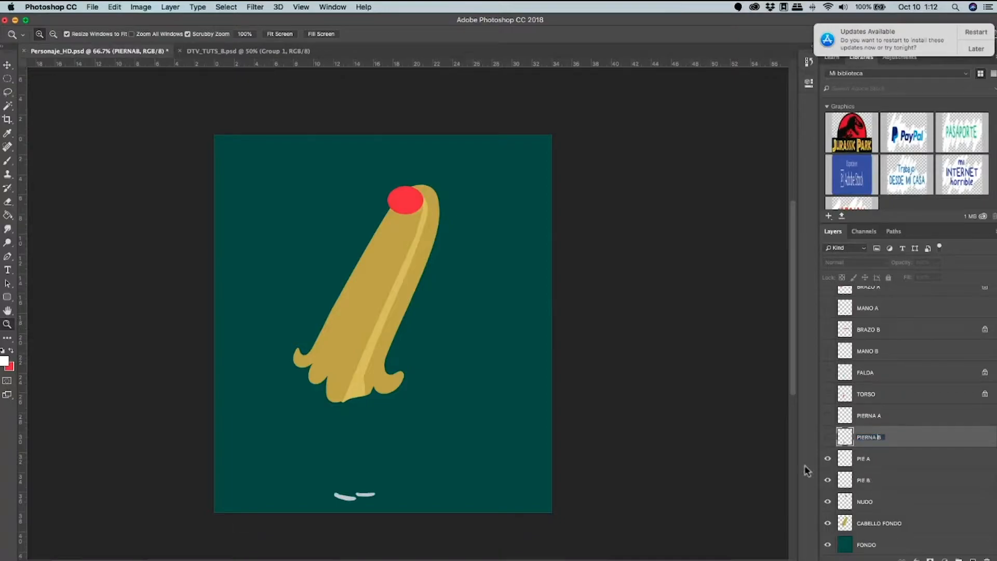
key(Return)
Show the PIERNA B, PIERNA A, TORSO and FALDA layers, switching the two leg layers off and on to tell them apart.
super+click(362, 494)
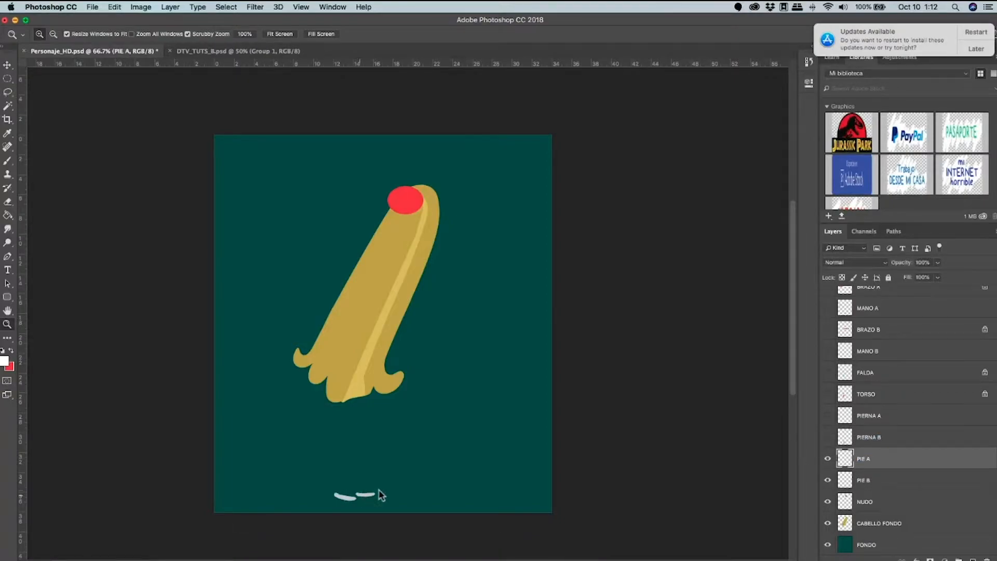
click(828, 437)
click(828, 415)
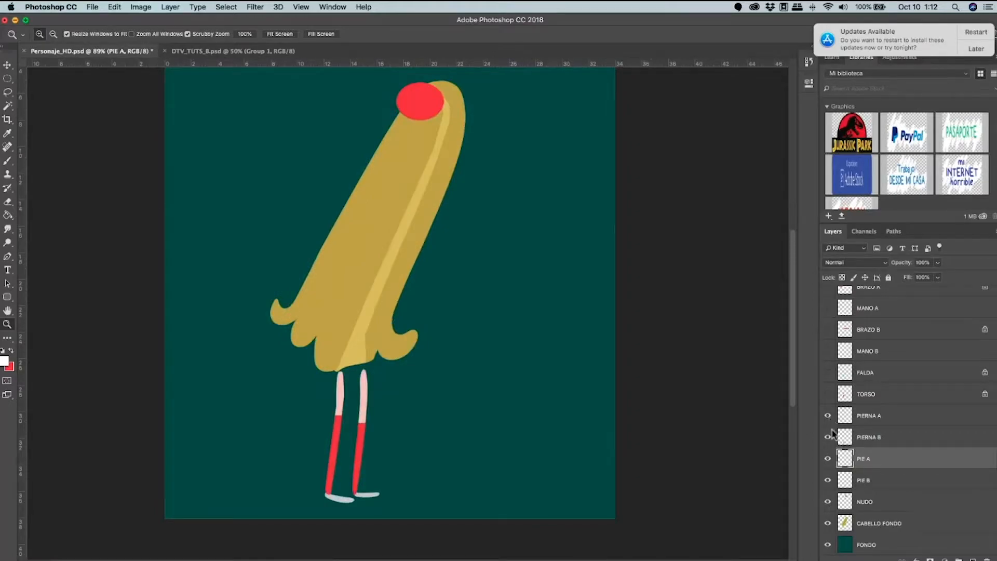
click(829, 416)
click(828, 416)
click(829, 436)
click(828, 416)
click(829, 437)
click(828, 415)
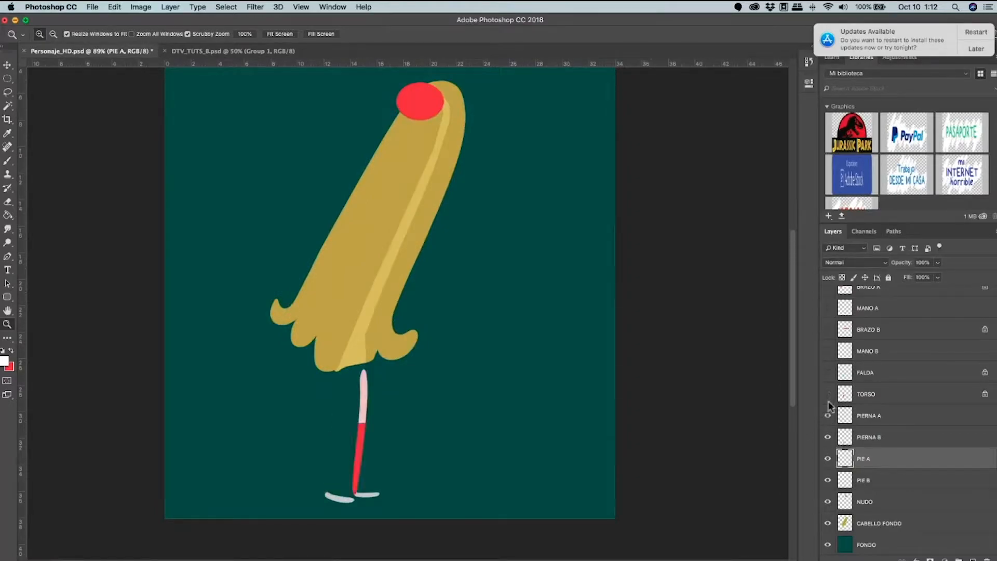
click(827, 393)
click(828, 373)
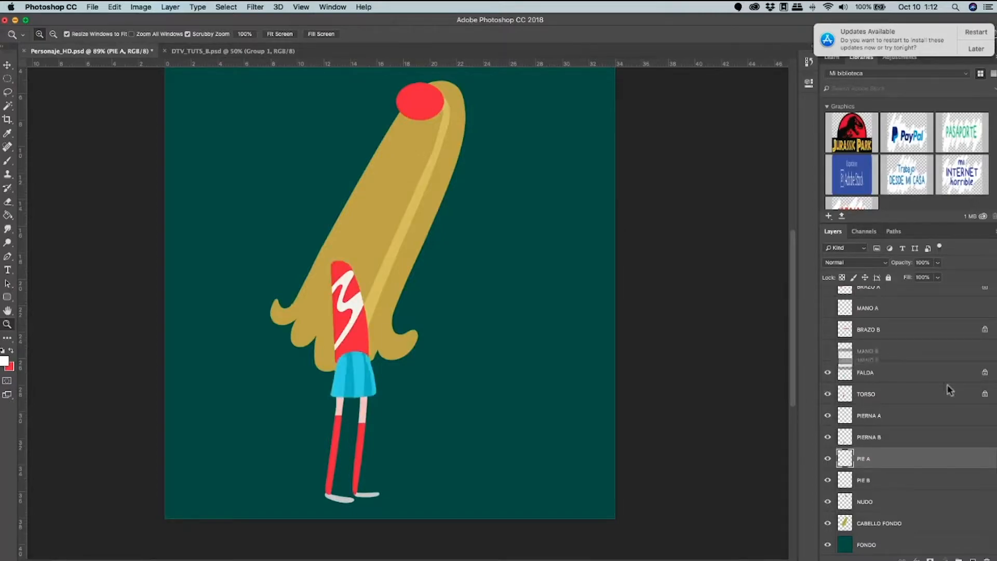
Show the MANO B, BRAZO B, MANO A and BRAZO A layers, and select BRAZO A.
click(852, 352)
scroll(839, 424, up, 3)
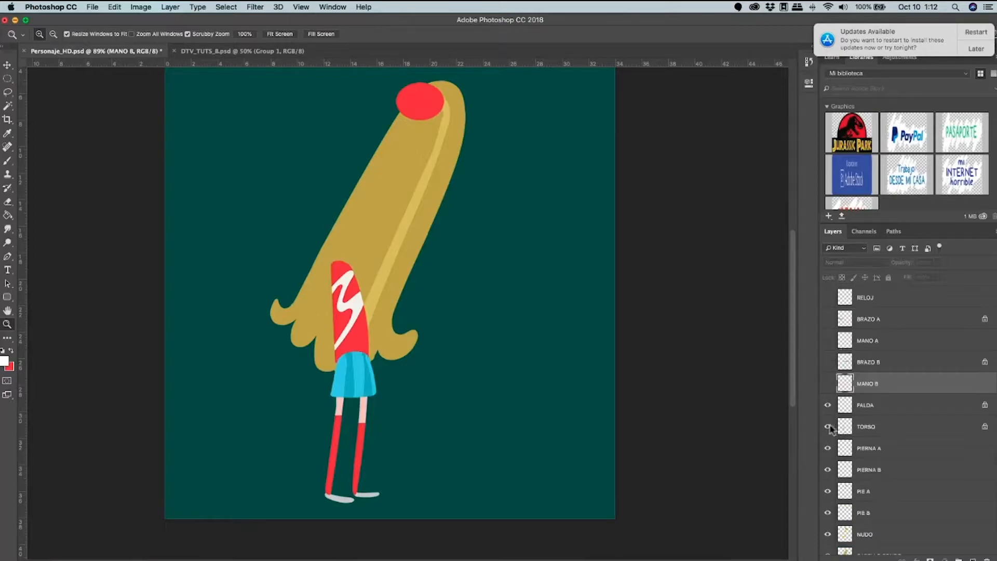
click(828, 426)
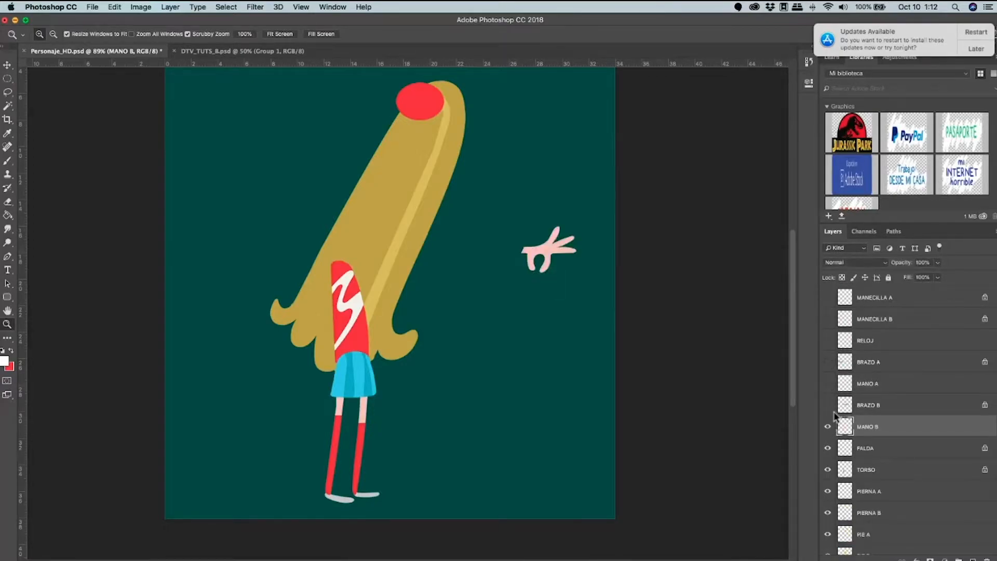
click(828, 405)
click(828, 383)
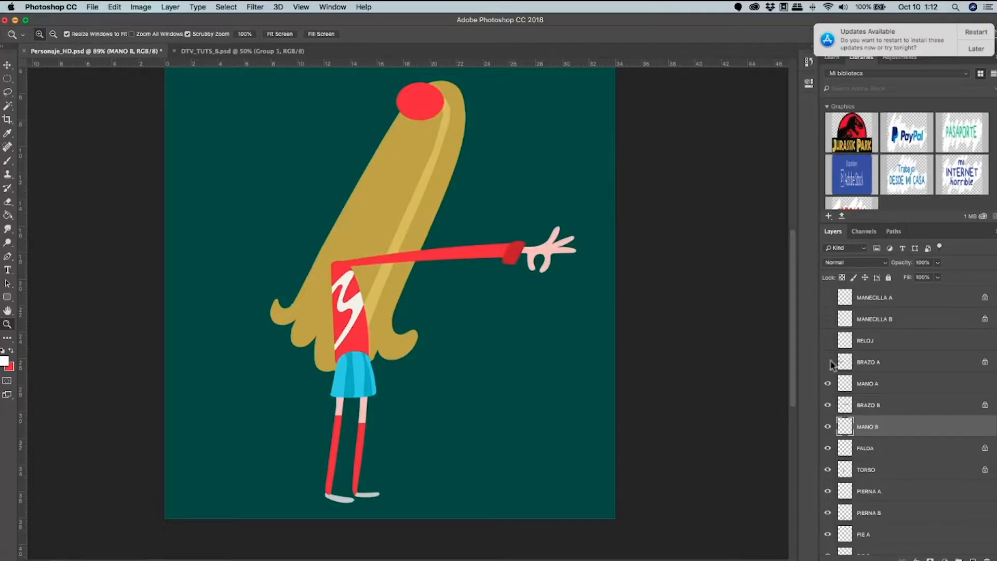
click(828, 362)
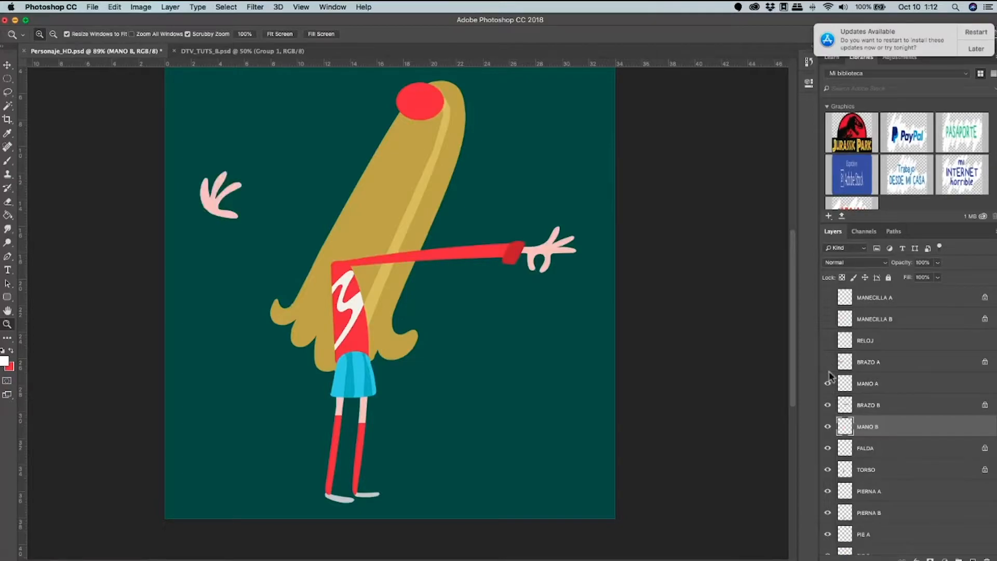
click(874, 367)
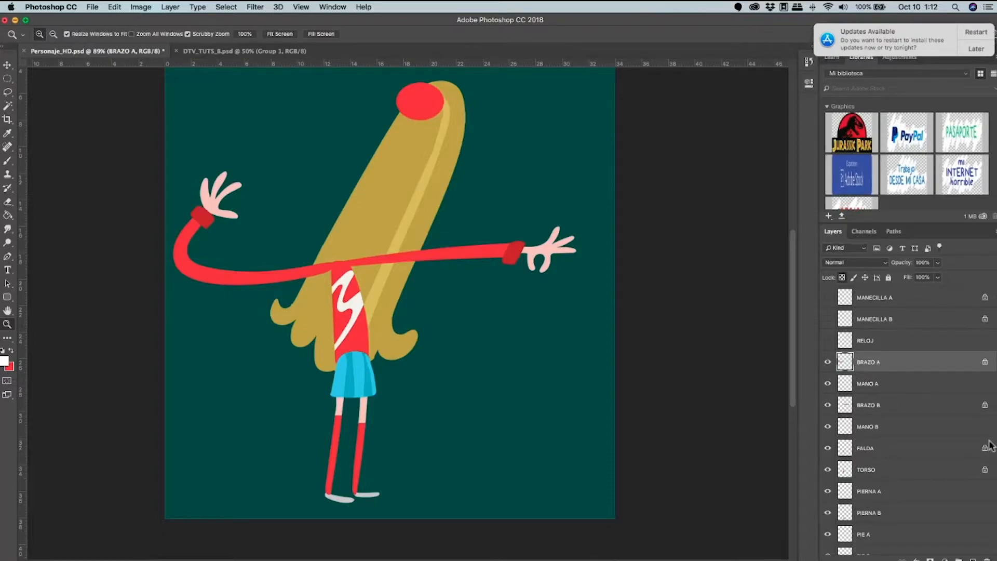
Show the pocket watch's RELOJ, MANECILLA B, MANECILLA A and CUERDA layers, toggling CUERDA off and on.
scroll(831, 412, up, 3)
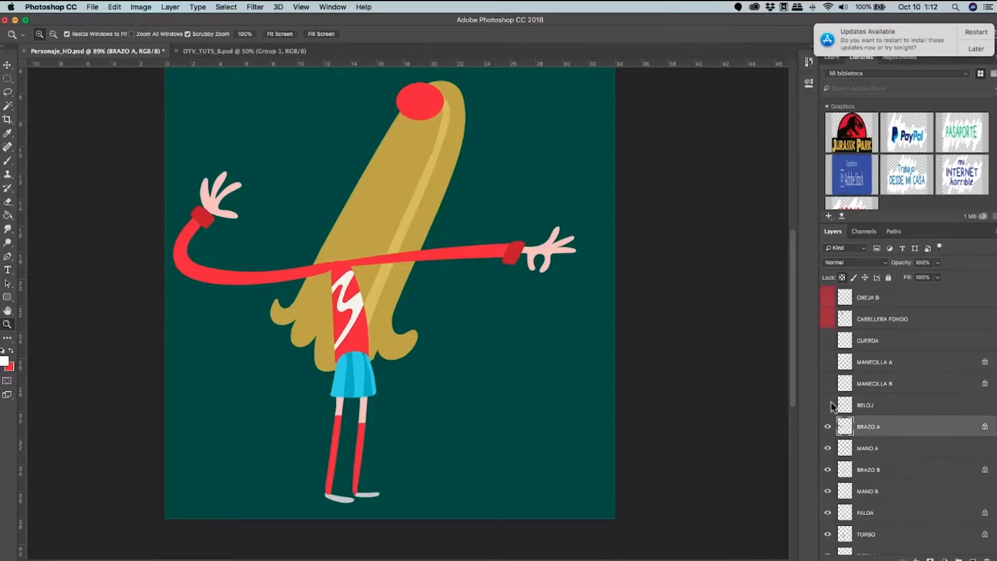
click(828, 405)
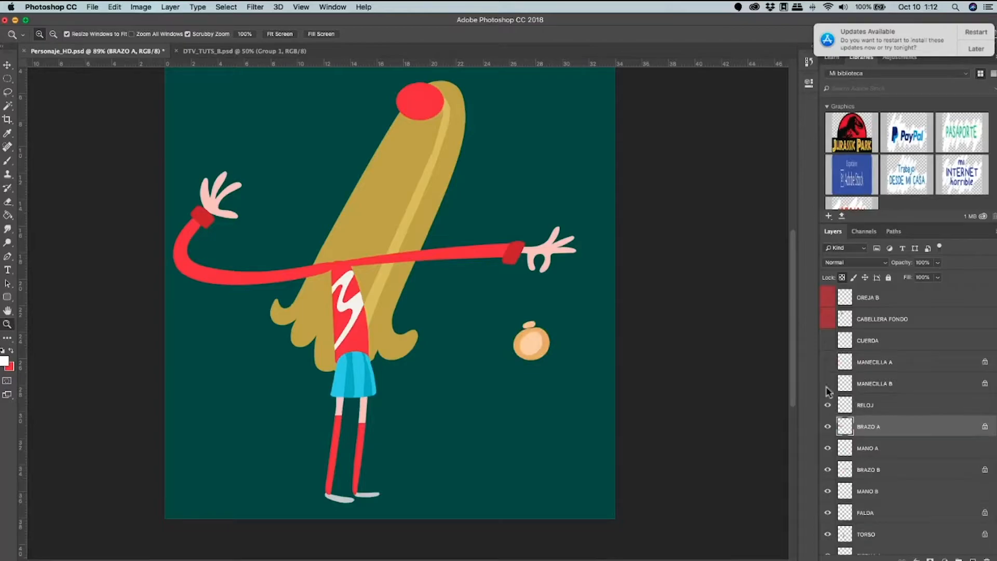
drag(829, 387, 828, 362)
click(828, 340)
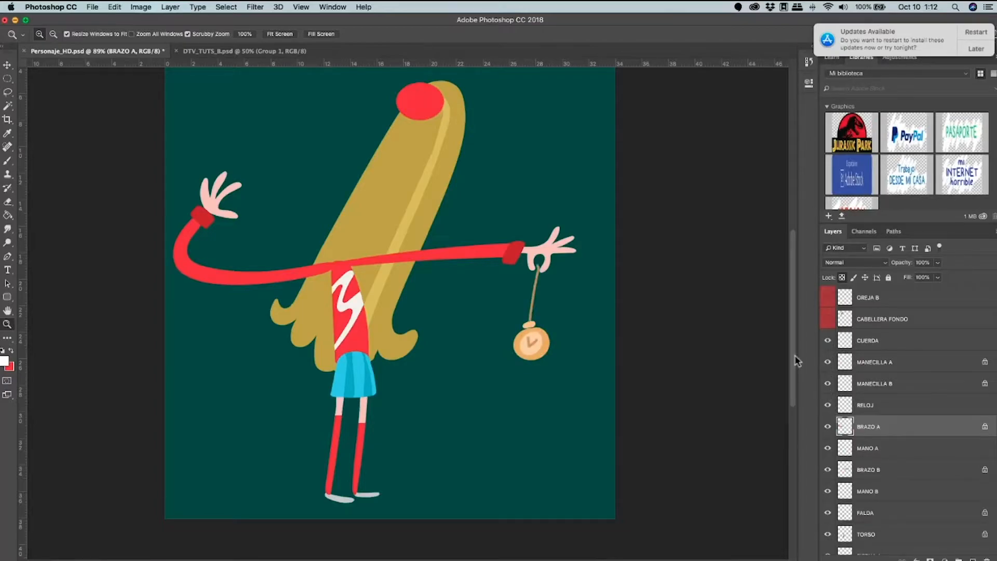
click(828, 340)
click(828, 340)
key(v)
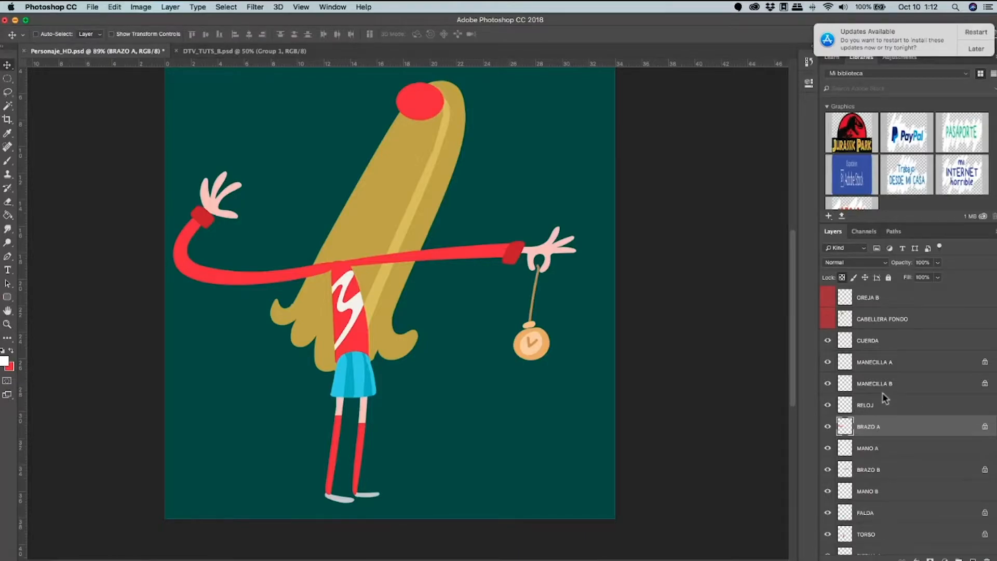
shift+click(851, 342)
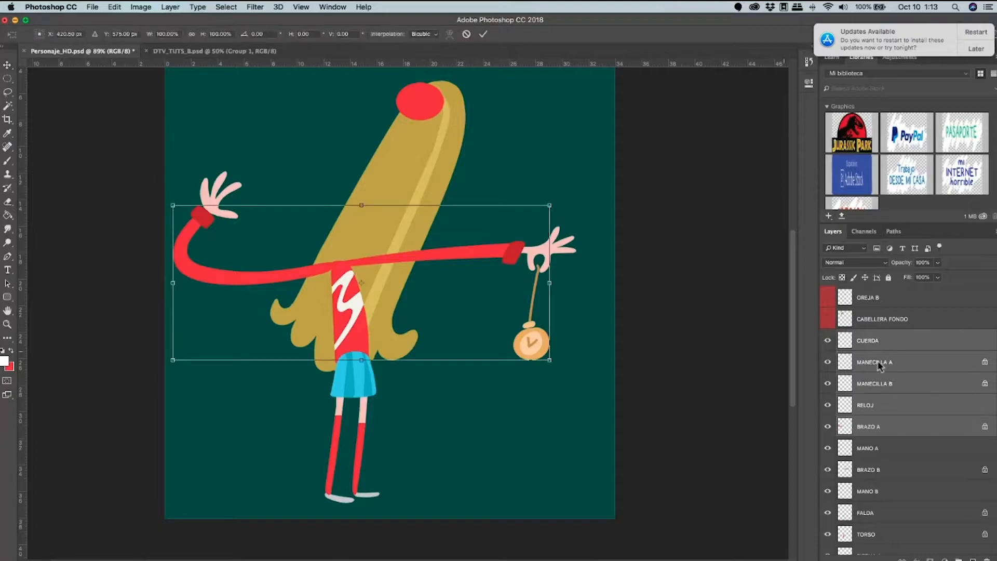
key(super+t)
key(Escape)
Reduce the multi-layer selection to the CUERDA layer, and select the RELOJ layer instead.
click(884, 343)
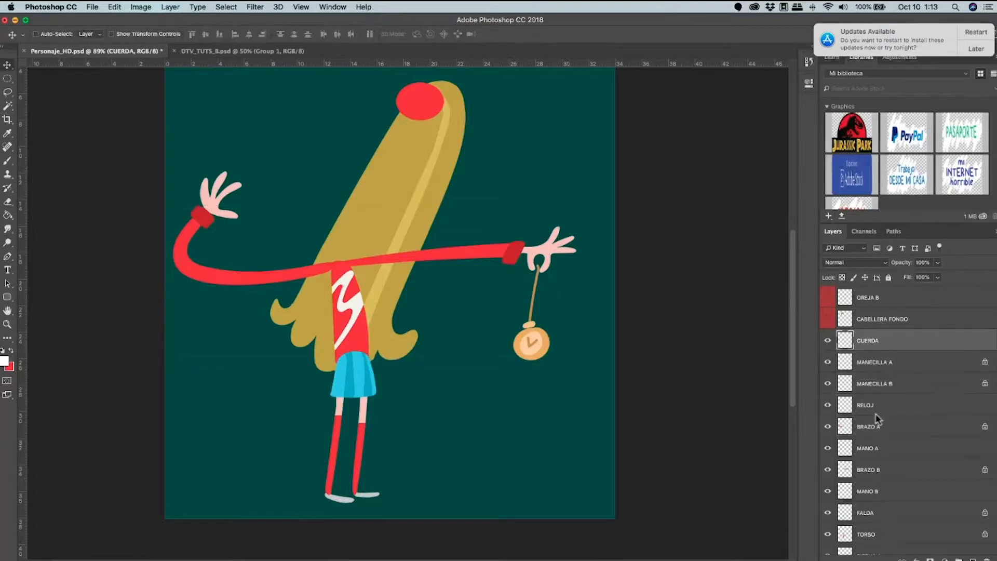
click(877, 404)
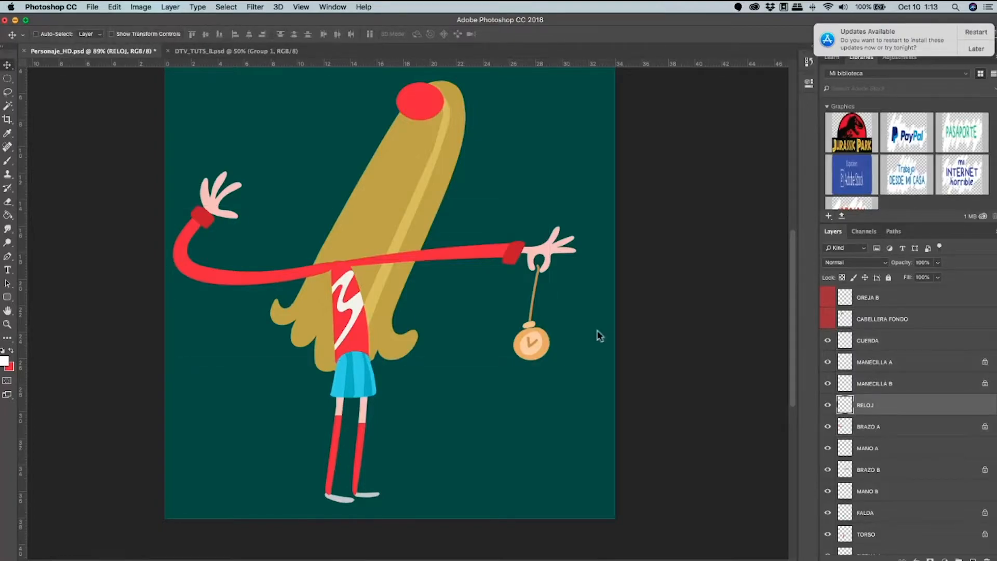
Try swinging the CUERDA, MANECILLA A, MANECILLA B and RELOJ layers with the rotation point at the cord's upper end, and discard the transform.
click(880, 343)
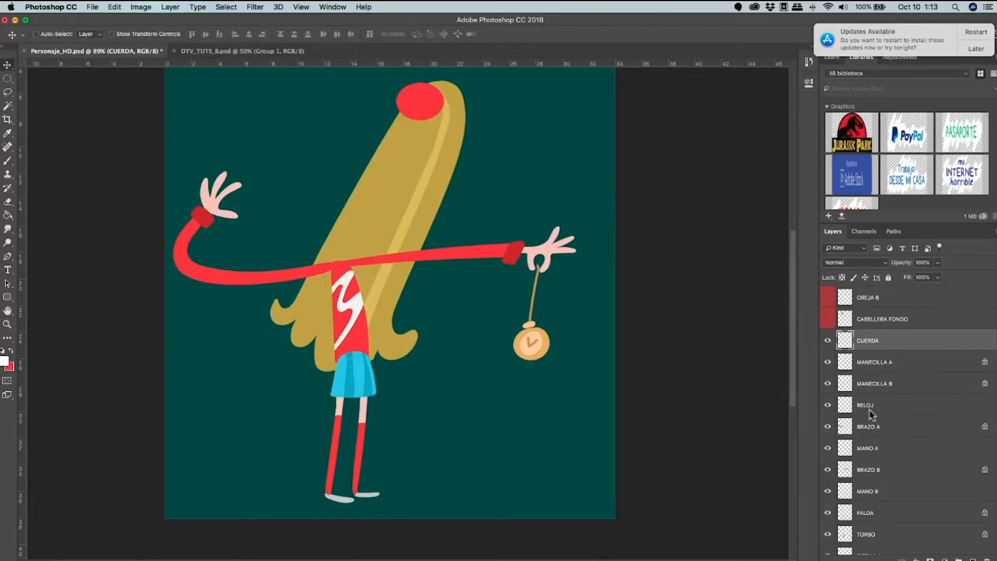
shift+click(870, 411)
key(super+t)
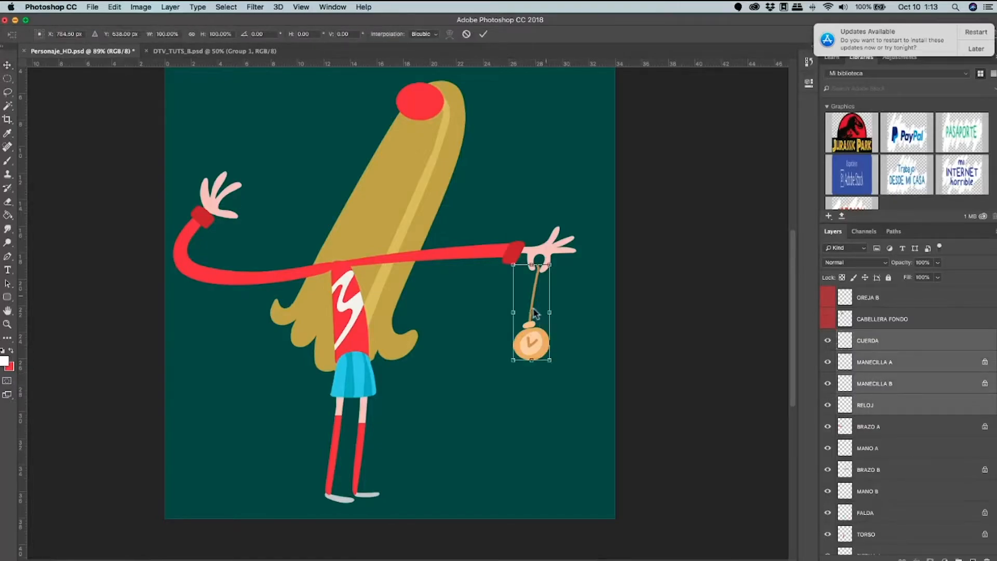
alt+click(539, 269)
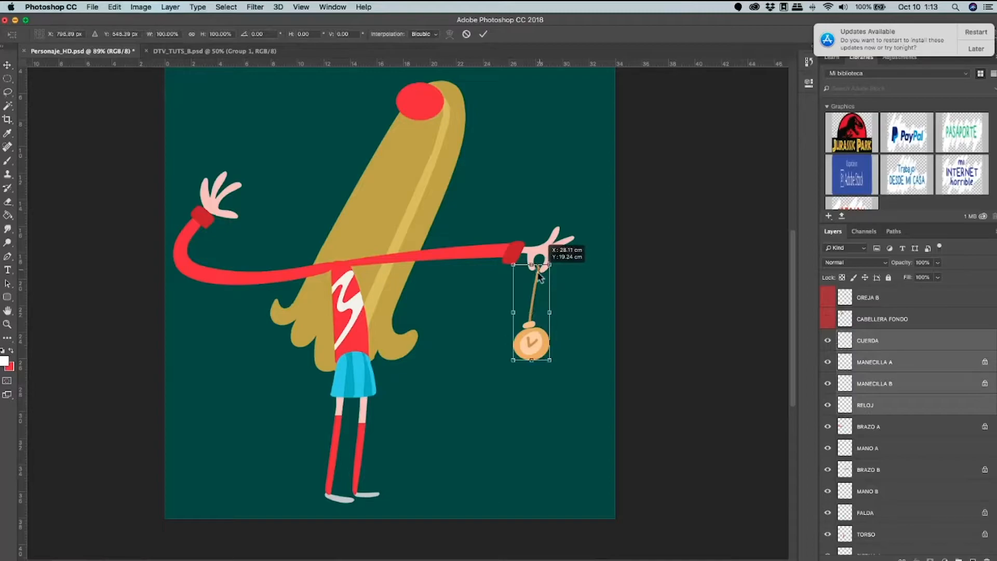
drag(538, 271, 598, 285)
key(Escape)
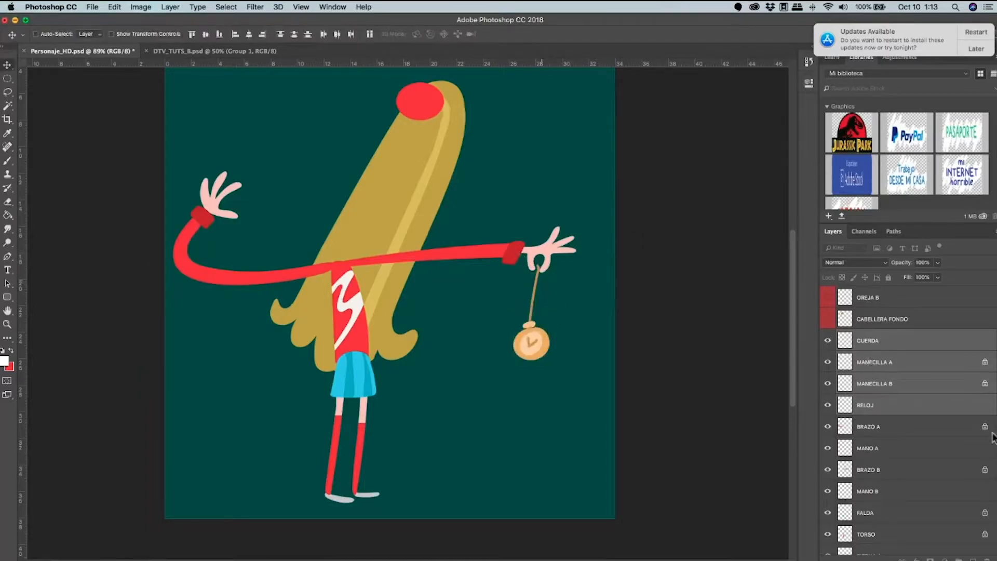
Show the head's CABELLERA FONDO, OREJA B, OREJA A, CABEZA and NARIZ layers.
scroll(892, 414, up, 4)
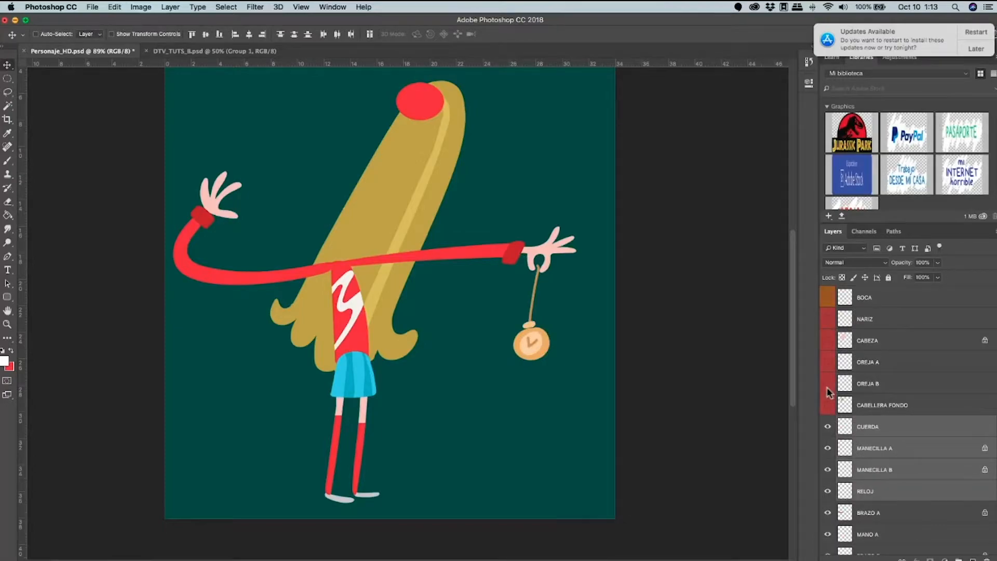
click(827, 404)
scroll(829, 436, up, 2)
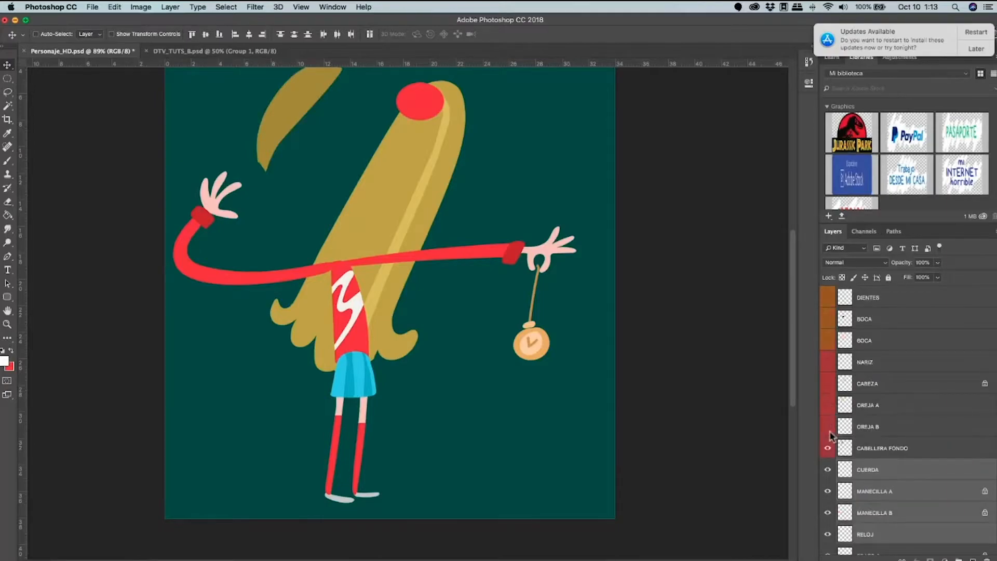
click(828, 426)
click(828, 405)
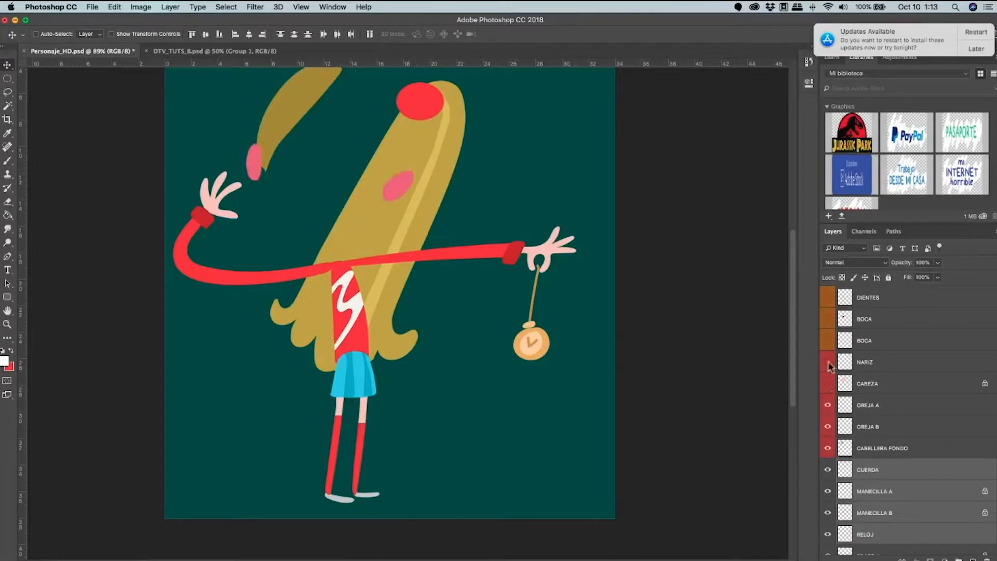
click(828, 383)
click(827, 361)
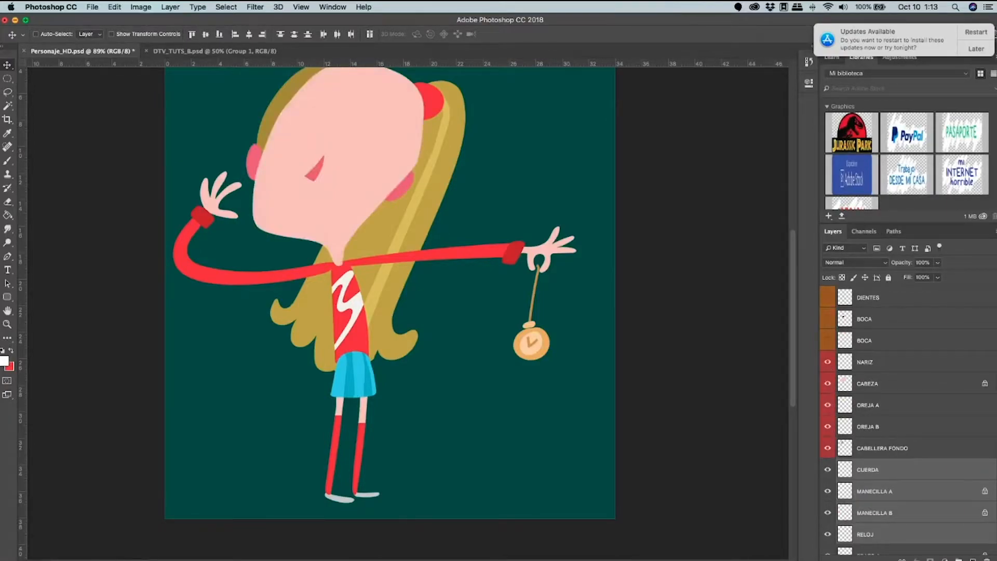
Show the one-piece smiling BOCA layer, and replace it with the open mouth's separate BOCA, DIENTES and LENGUA layers.
scroll(852, 395, up, 4)
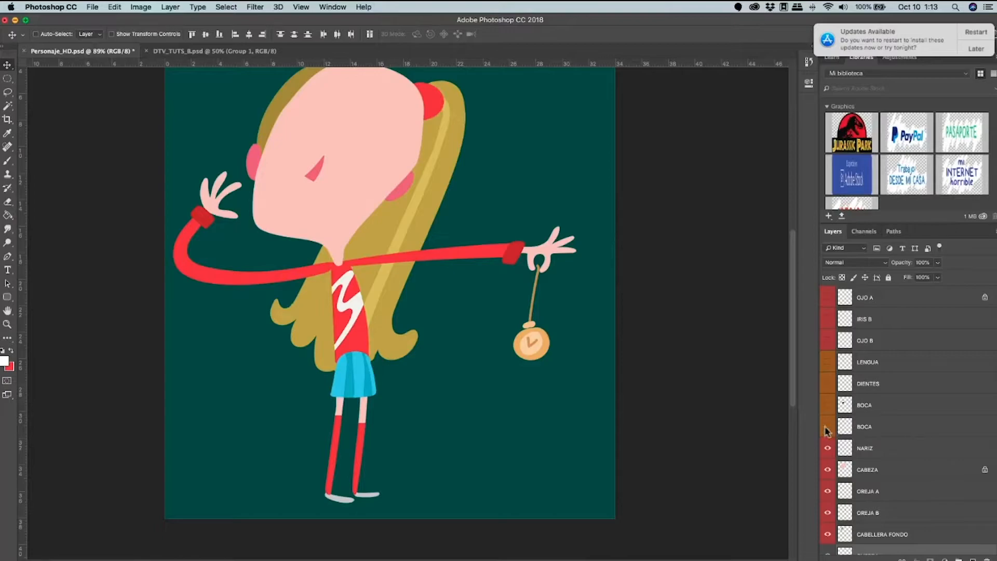
click(827, 426)
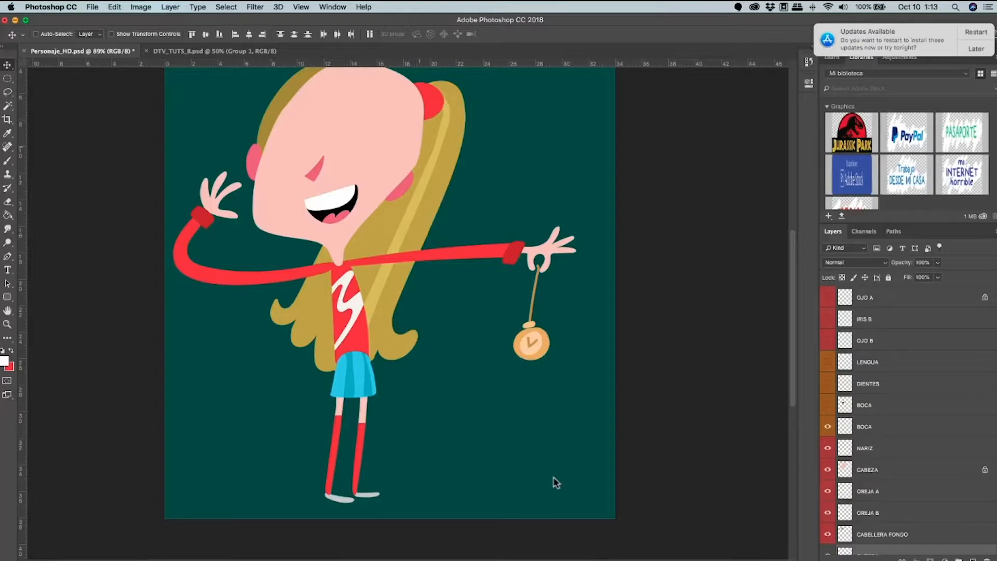
click(827, 405)
click(830, 427)
click(829, 391)
click(826, 361)
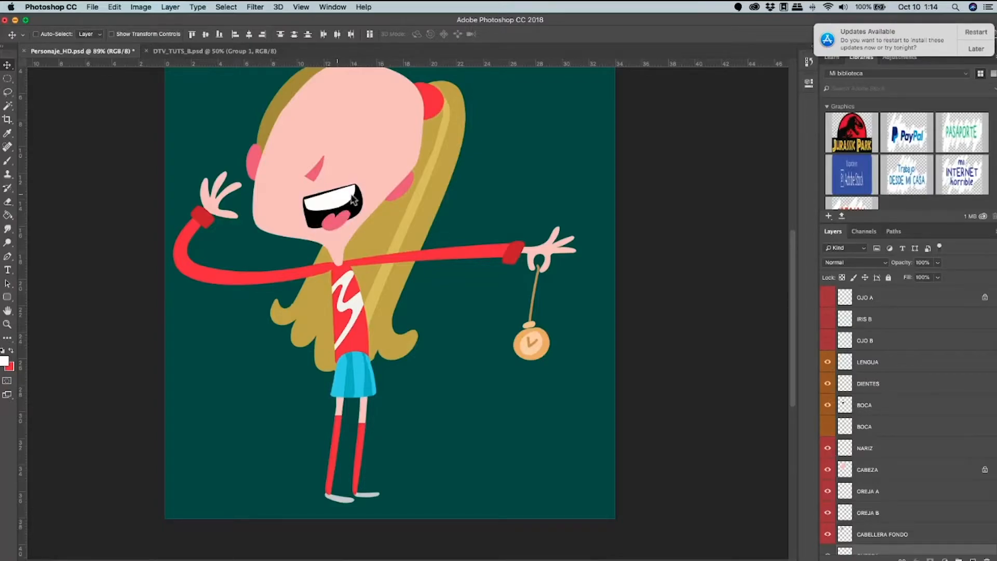
Switch back to the one-piece smiling BOCA to compare, and restore the separate BOCA, DIENTES and LENGUA layers.
drag(828, 362, 826, 433)
click(828, 428)
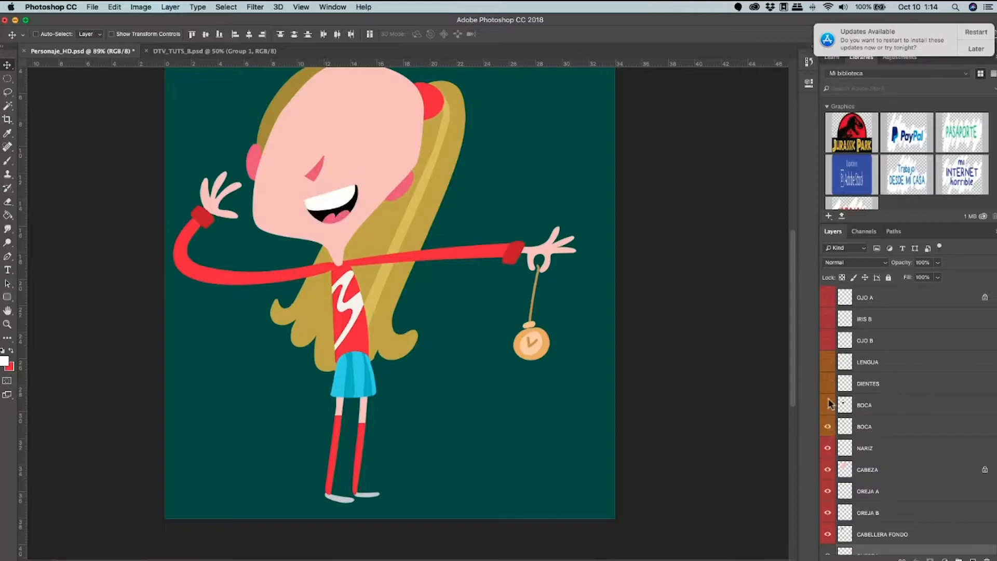
click(828, 426)
click(827, 405)
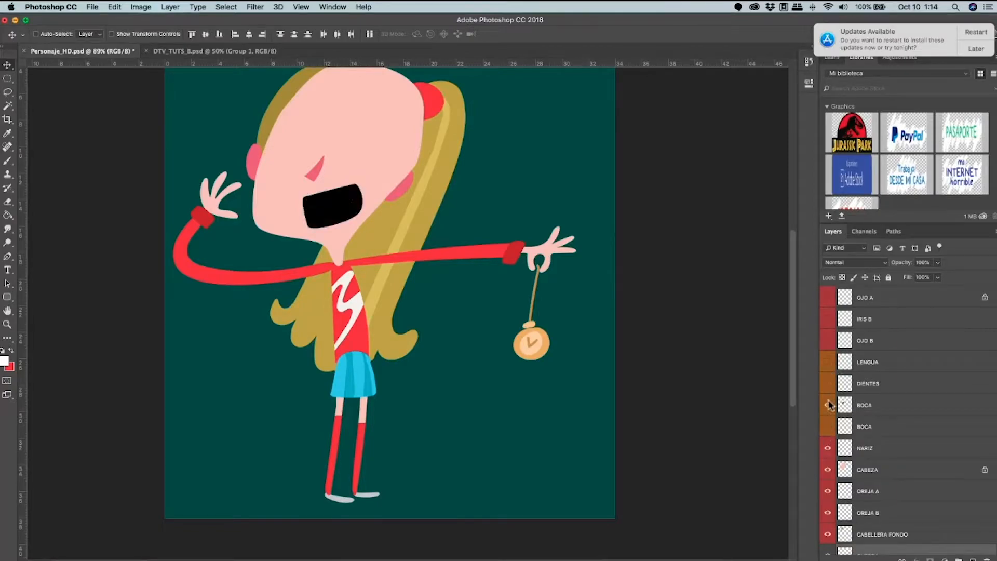
click(828, 383)
click(828, 362)
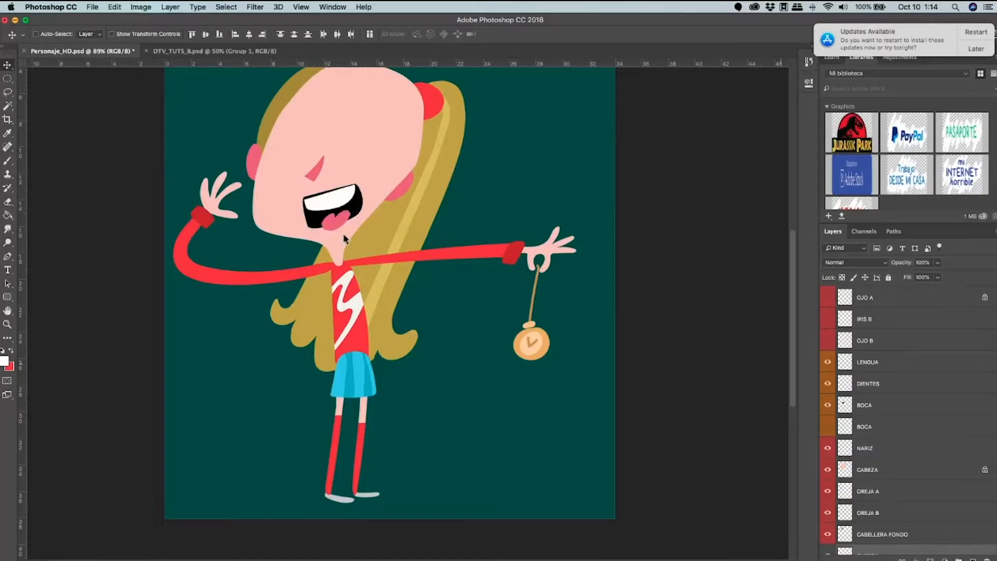
Try moving the tongue on the LENGUA layer separately from the mouth, undoing the accidental watch shift and the tongue's move.
drag(346, 229, 352, 224)
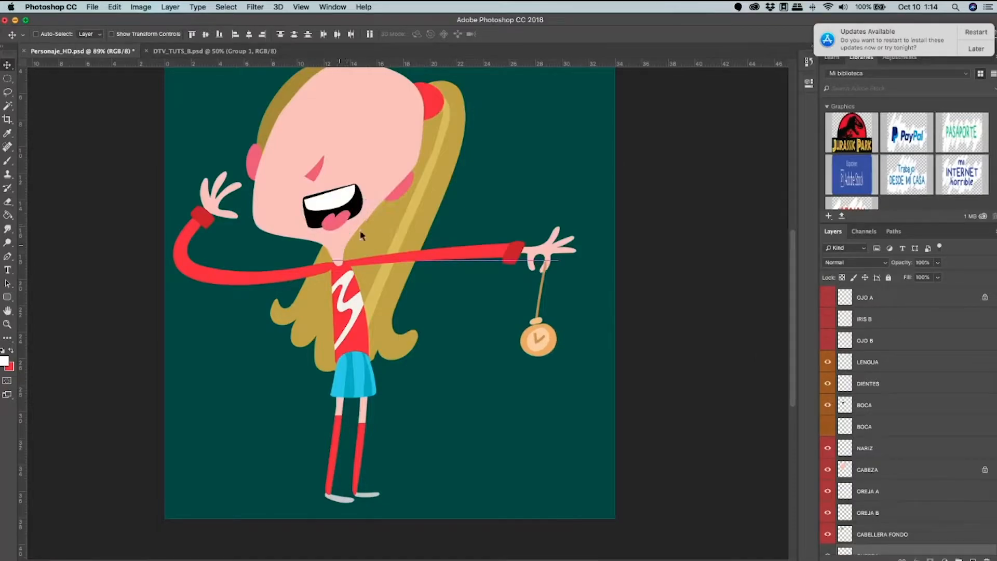
key(super+z)
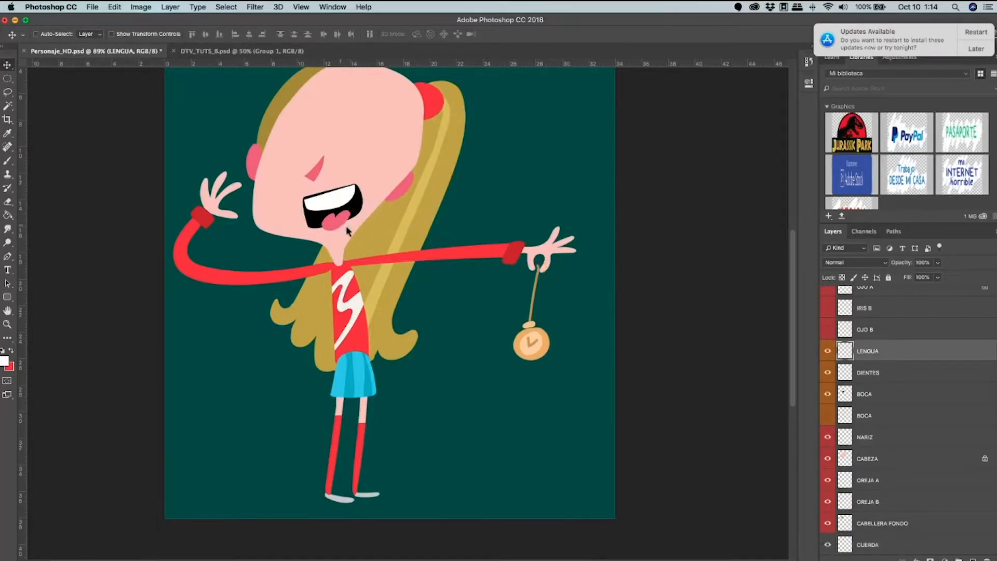
drag(347, 230, 349, 233)
key(Left)
key(Left)
key(super+z)
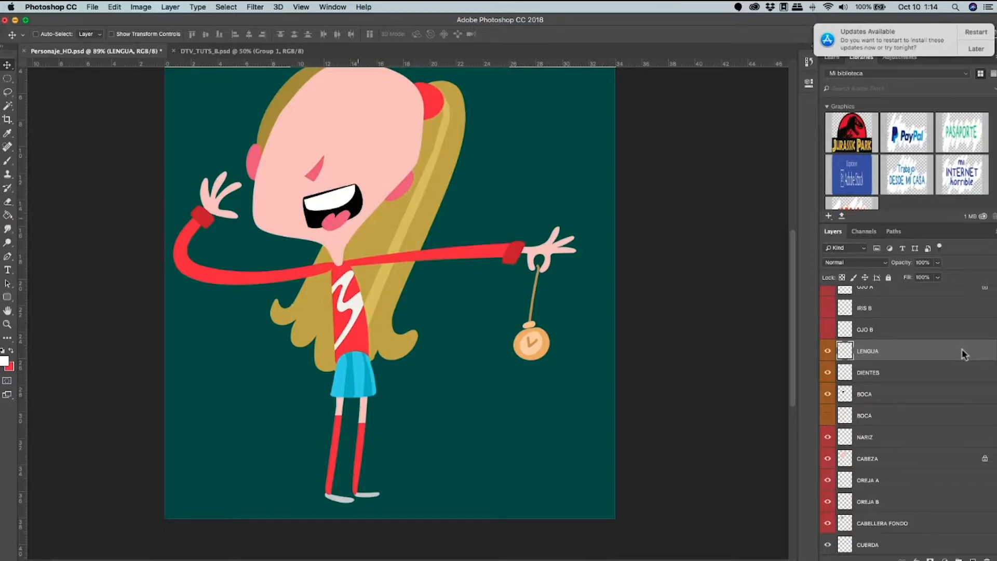
Show the OJO B, IRIS B, OJO A, IRIS A and ANTIFAZ layers.
scroll(944, 368, up, 3)
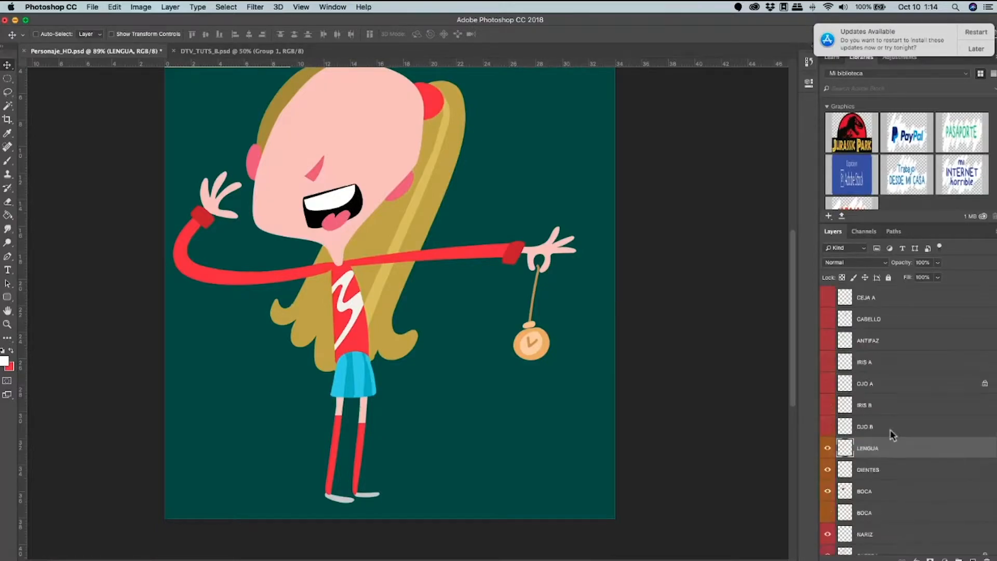
click(828, 430)
click(827, 405)
click(828, 383)
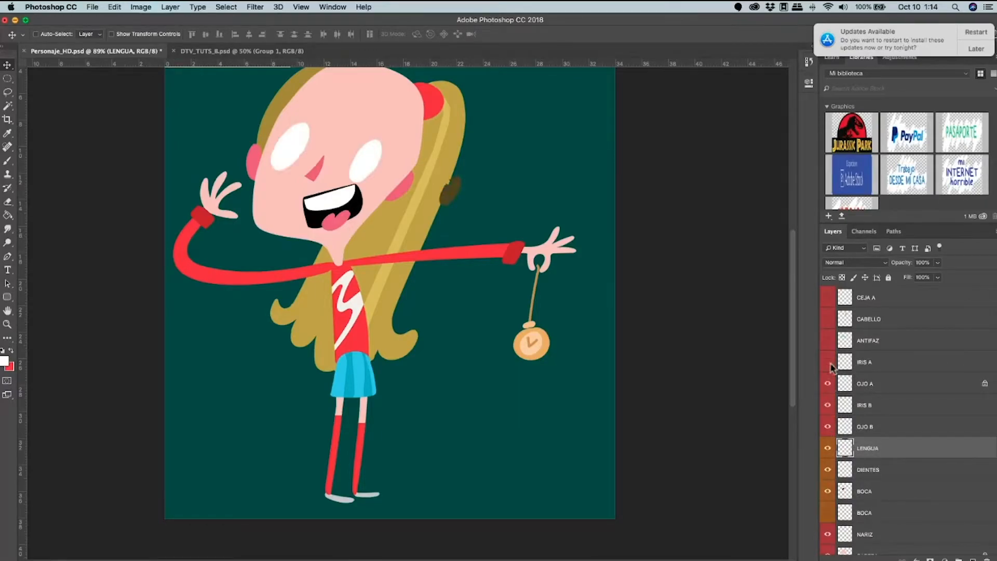
click(827, 362)
click(828, 340)
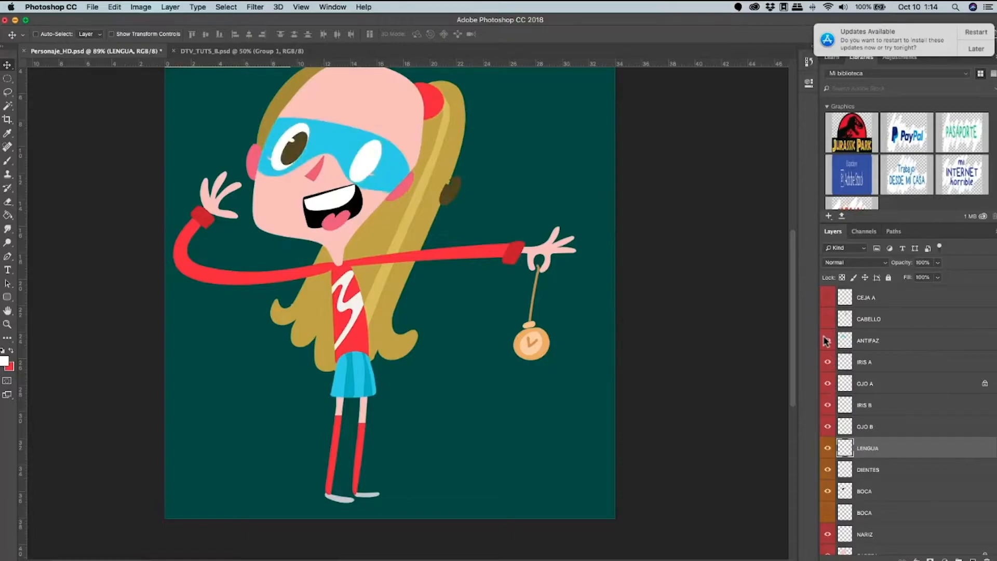
Show the CABELLO, CEJA A and CEJA B layers.
click(827, 319)
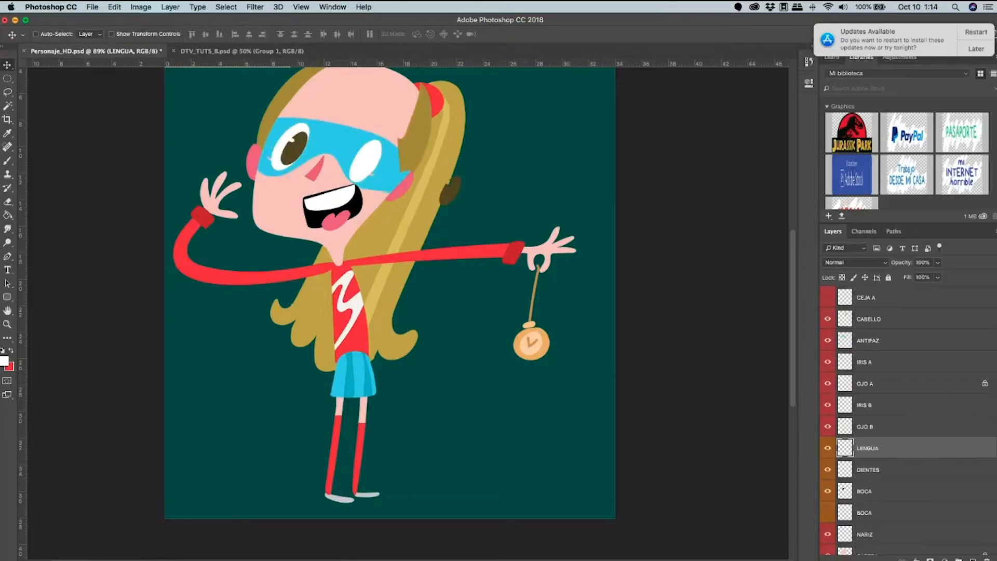
click(827, 297)
scroll(979, 357, up, 2)
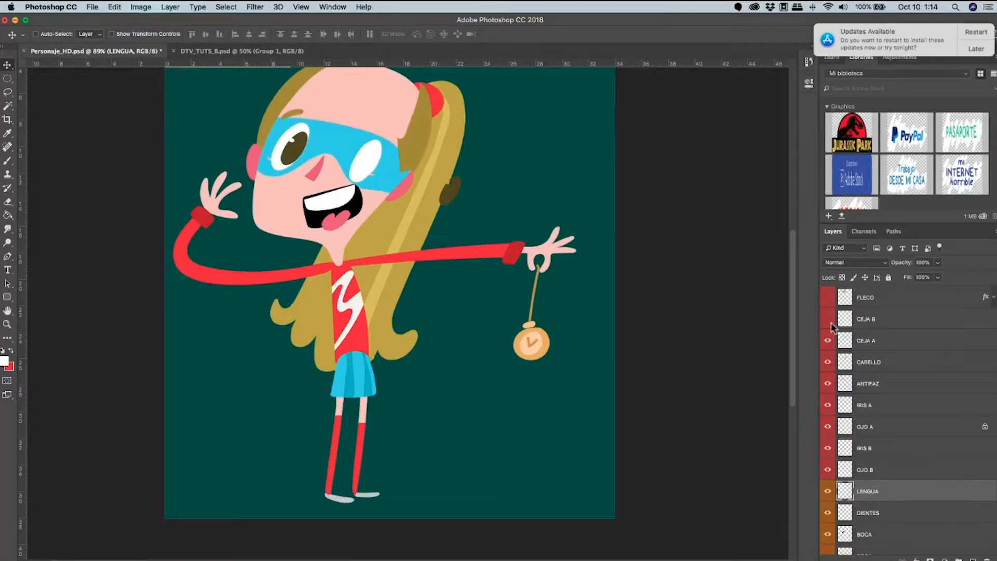
click(828, 319)
Move OJO A below IRIS B in the layer stack, and place a duplicate of IRIS A in the empty eye.
drag(858, 427, 865, 458)
drag(280, 137, 375, 190)
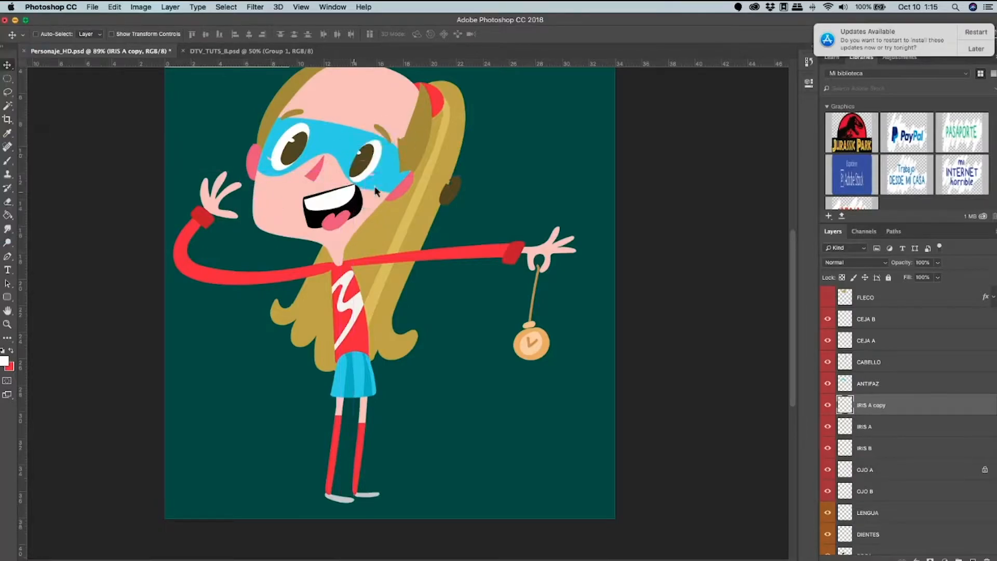
key(super+z)
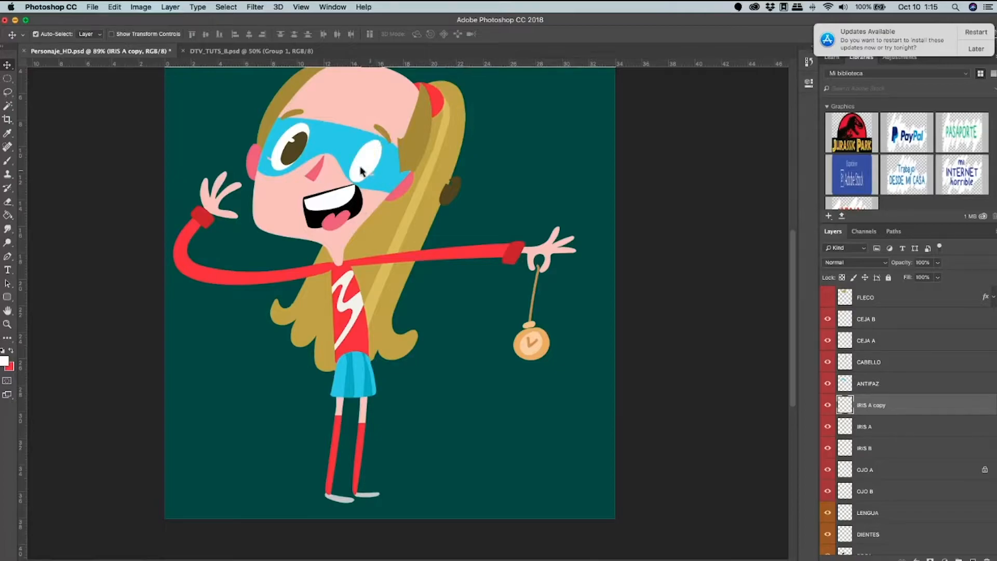
key(super+z)
drag(361, 194, 366, 176)
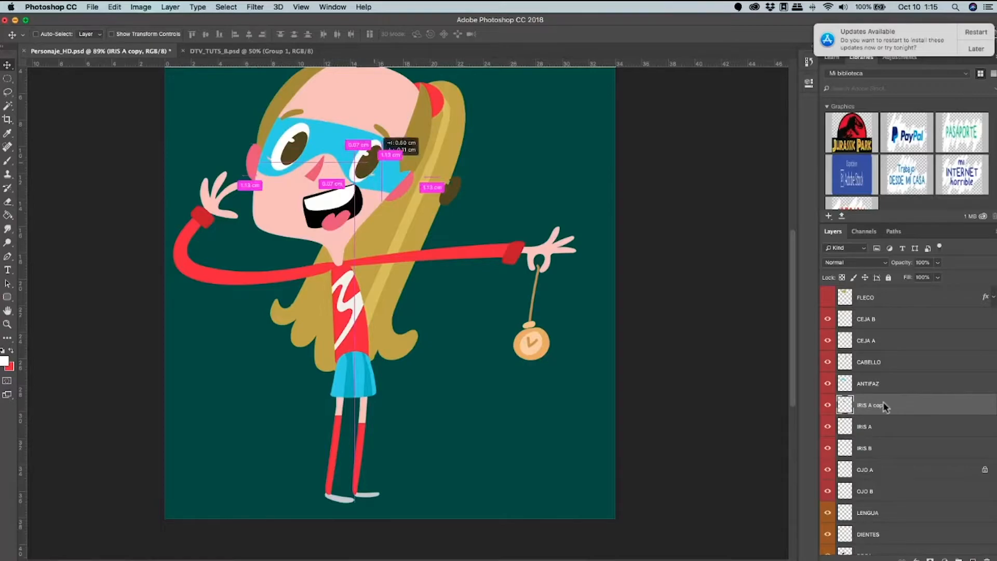
Rename the duplicated iris layer as IRIS B.
double_click(878, 406)
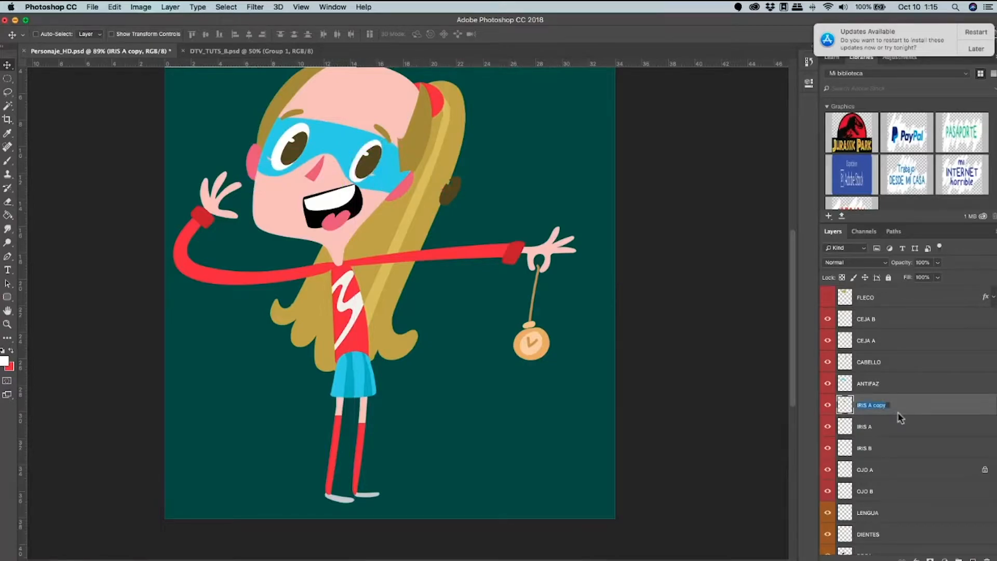
key(Right)
key(BackSpace)
key(BackSpace)
key(BackSpace)
text(B)
key(Return)
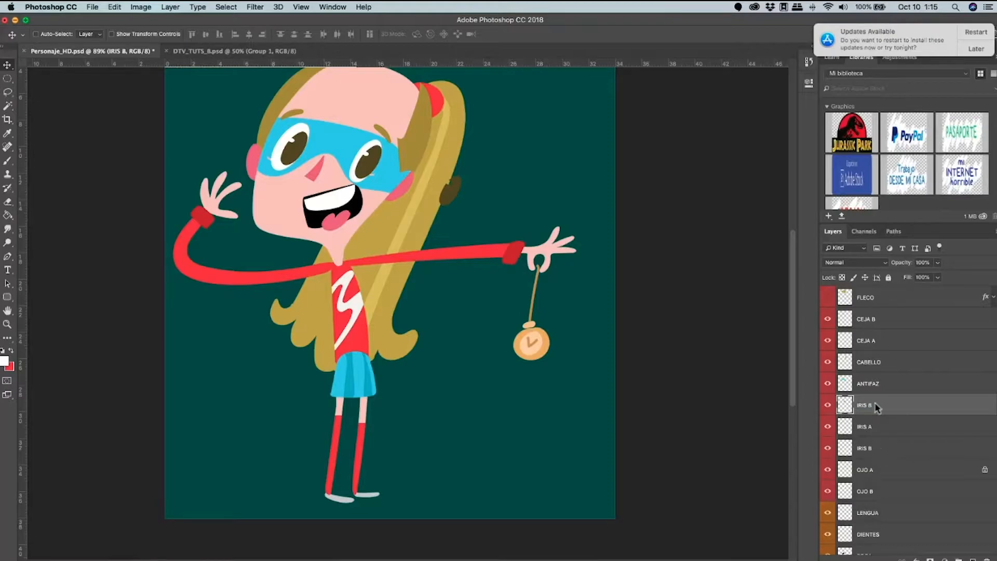
Delete the misplaced old IRIS B layer, and move the new IRIS B between IRIS A and OJO A.
click(877, 447)
key(Delete)
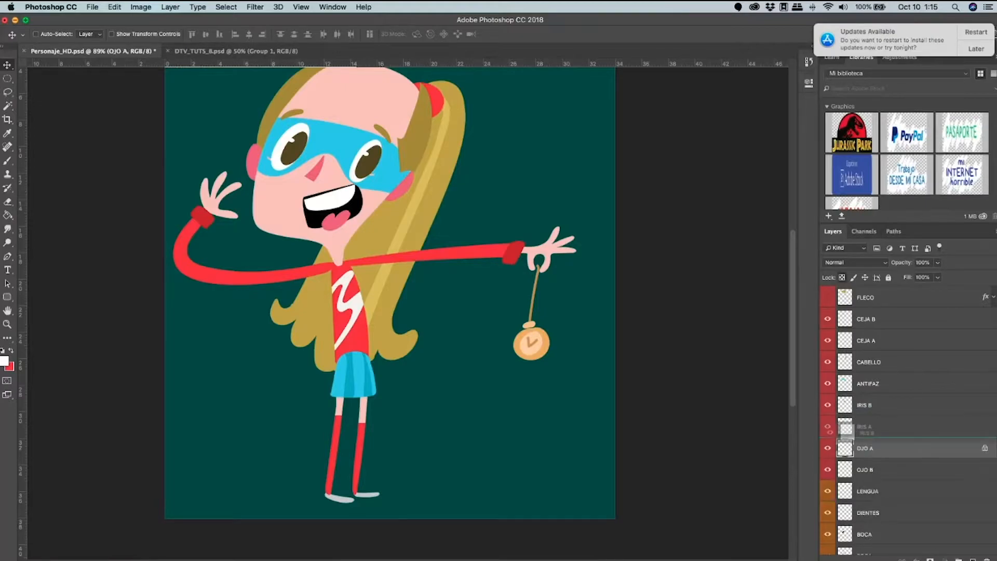
drag(870, 433, 869, 435)
Show the FLECO layer to complete the character, and save the document with the whole illustration in view.
scroll(828, 318, up, 1)
click(828, 318)
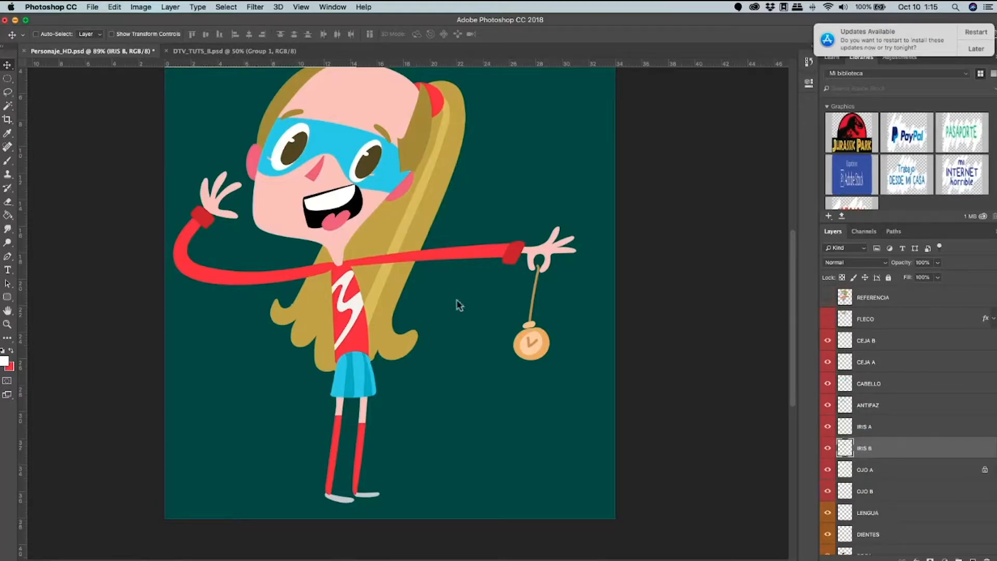
key(z)
key(super+minus)
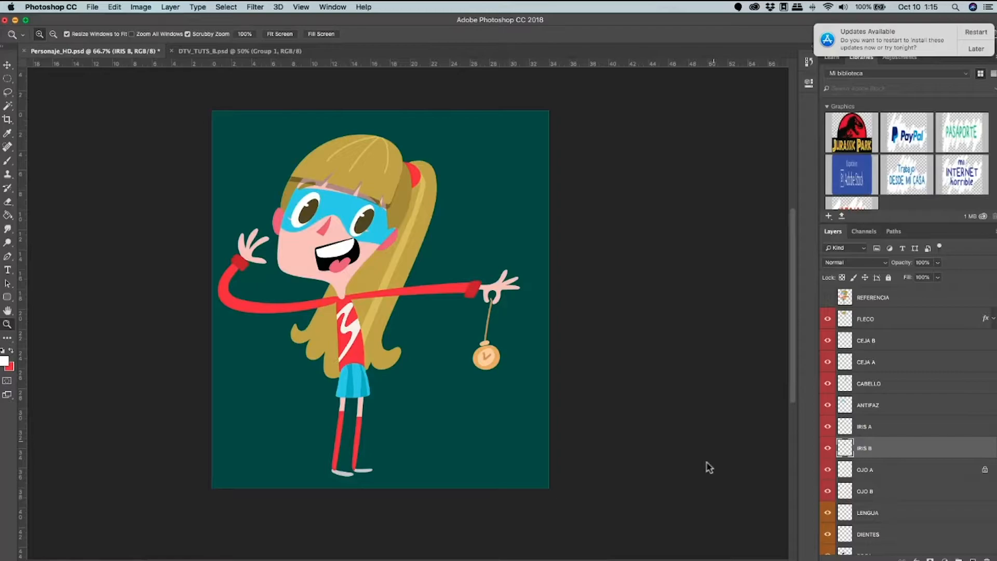
key(super+s)
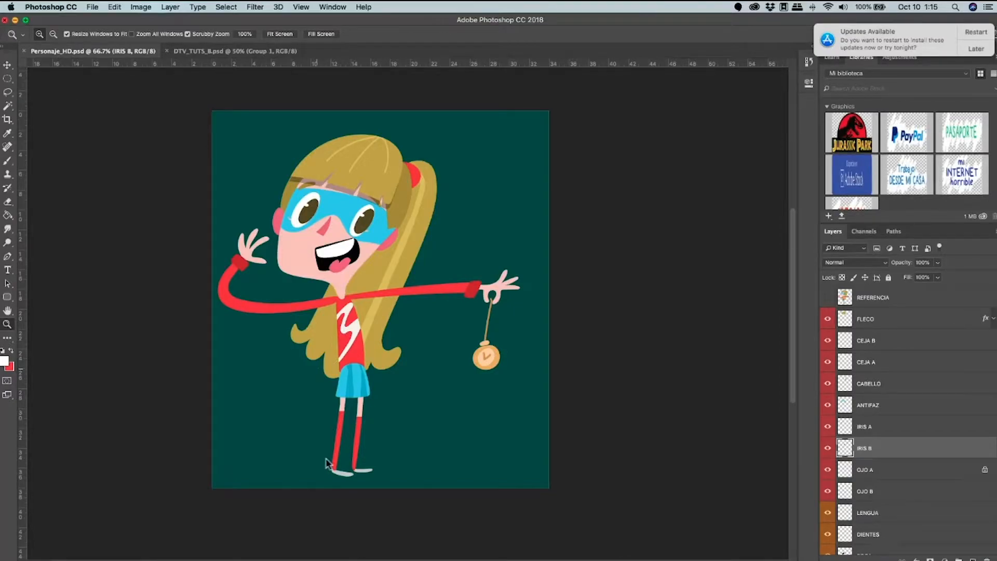
Check the document's canvas size and its pixel dimensions and resolution without changing them.
click(143, 8)
mouse_move(150, 20)
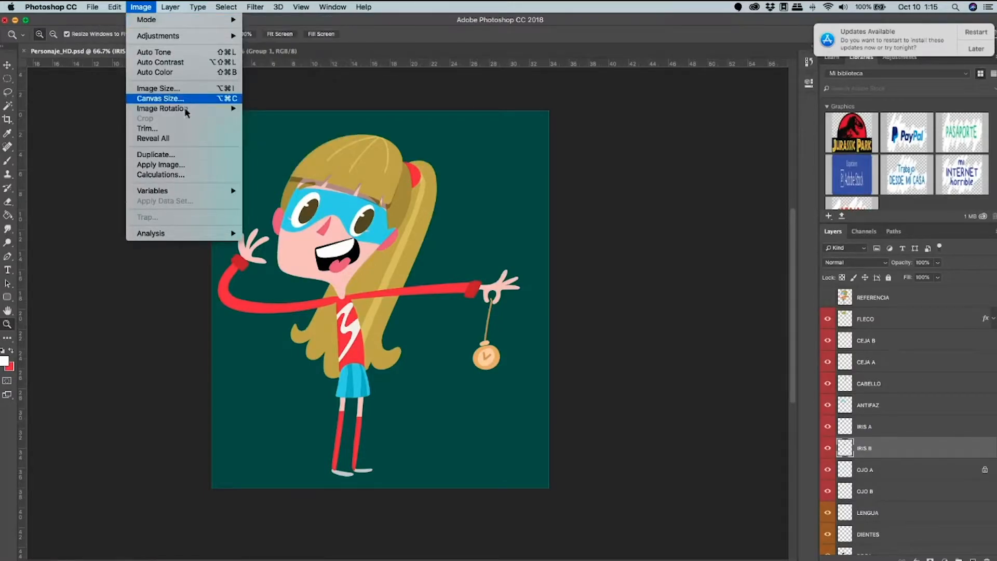
click(434, 147)
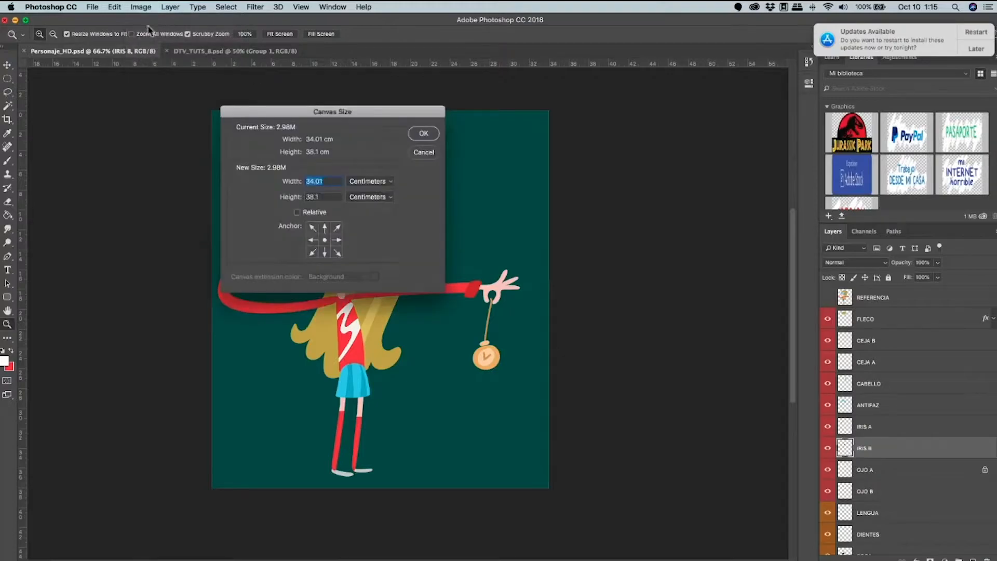
key(Escape)
click(140, 7)
key(alt+super+i)
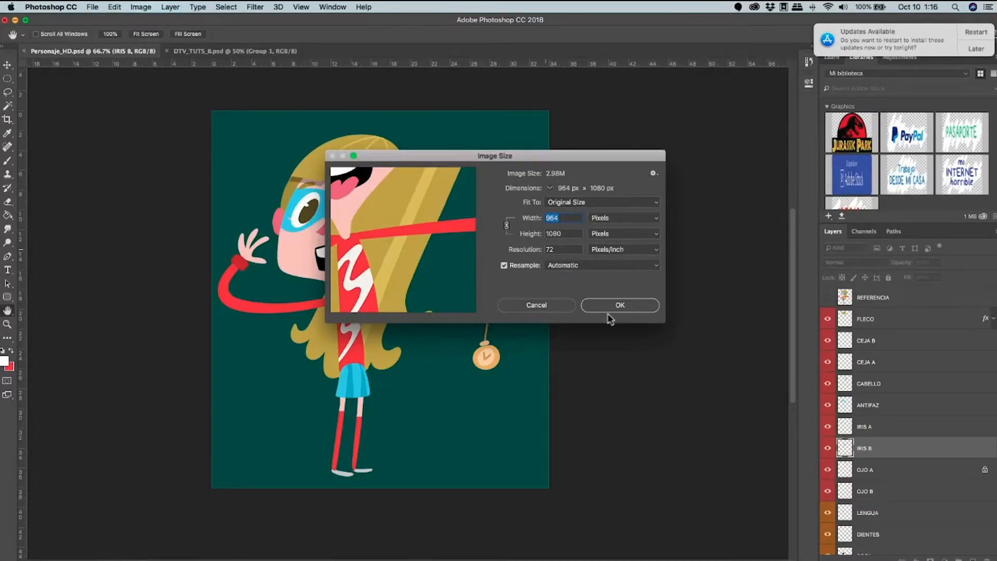
key(Escape)
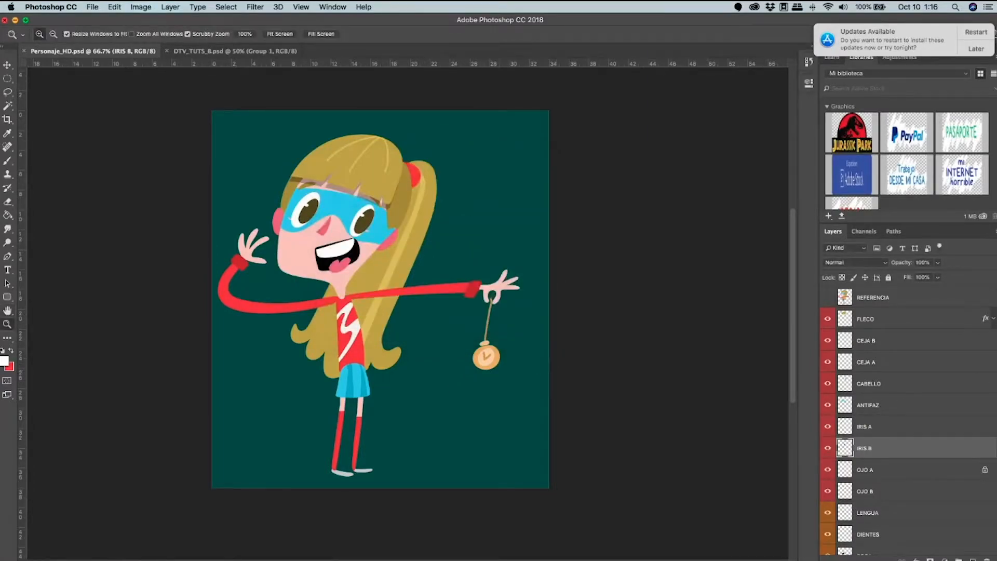
Review the character's layer stack and the colour label options of the head layers from NARIZ to CABELLERA FONDO.
scroll(968, 494, down, 10)
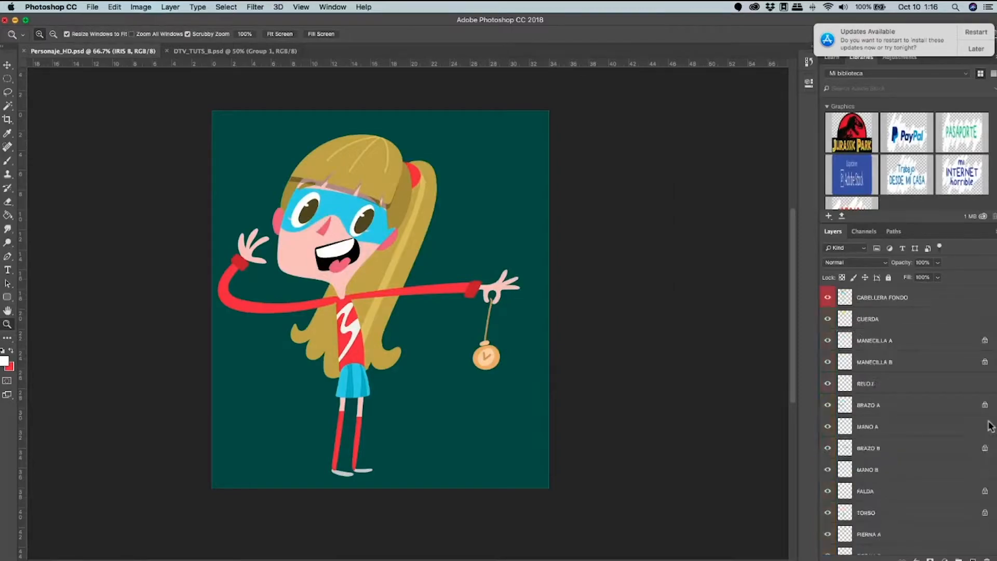
scroll(961, 483, down, 5)
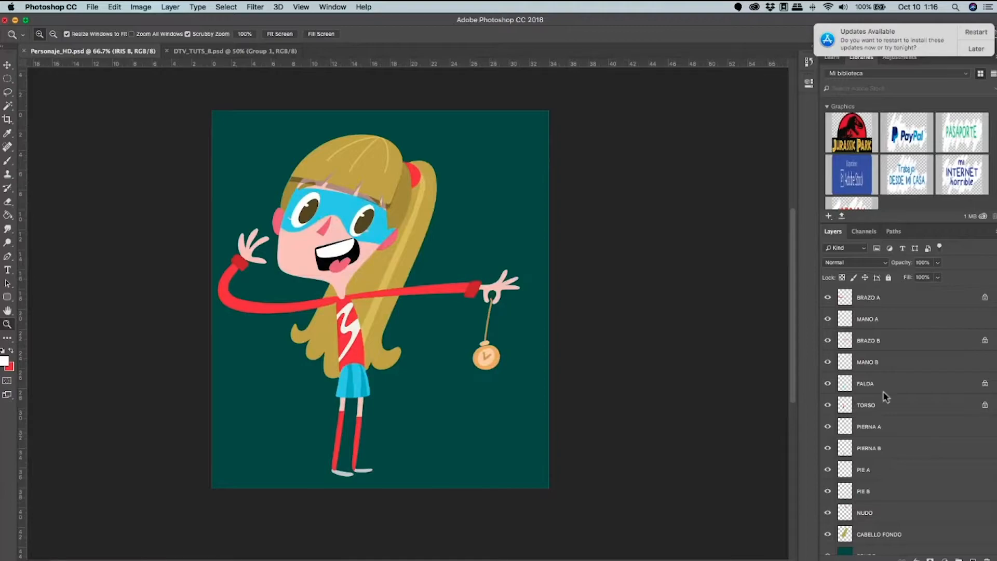
scroll(883, 401, up, 10)
click(878, 404)
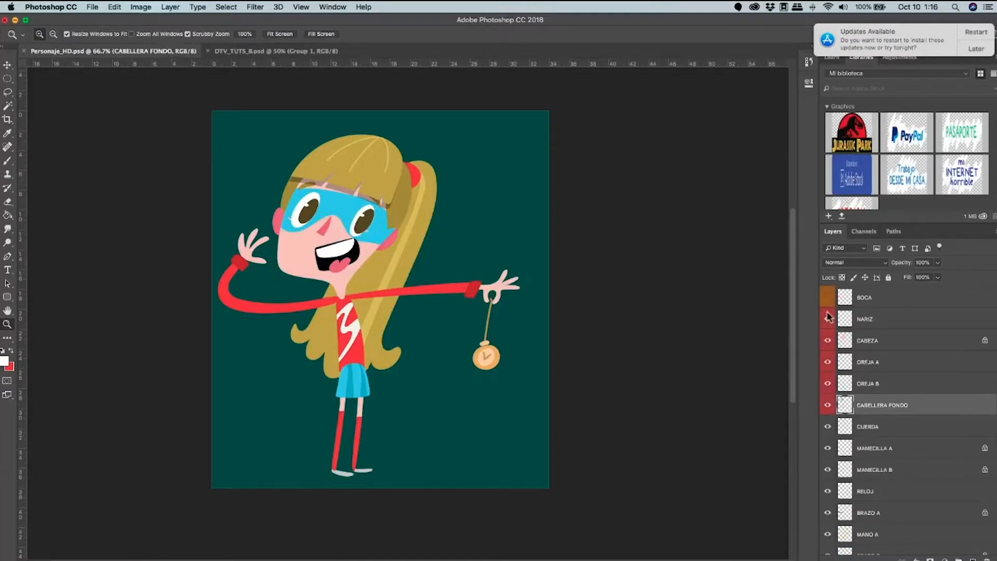
click(825, 320)
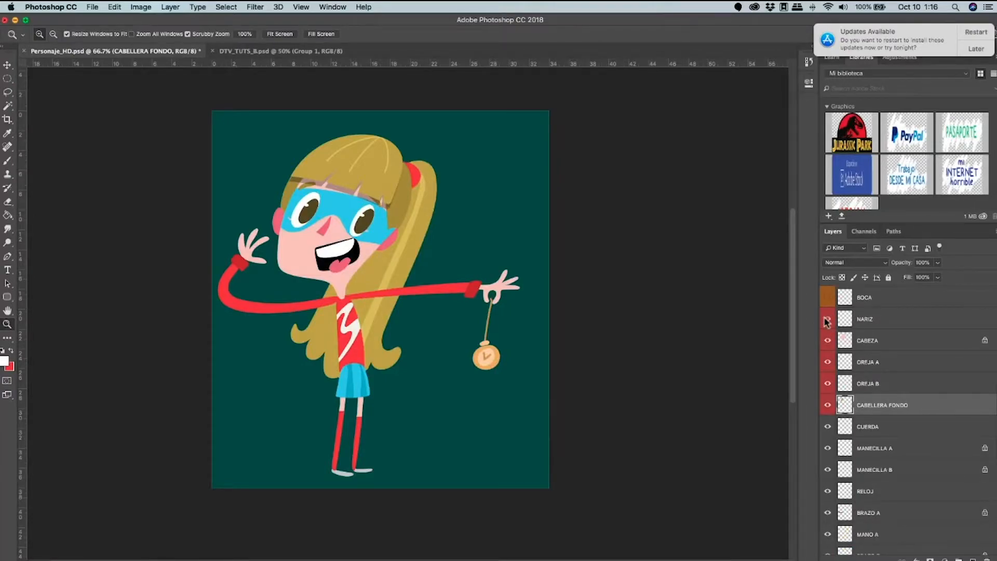
click(827, 319)
click(864, 319)
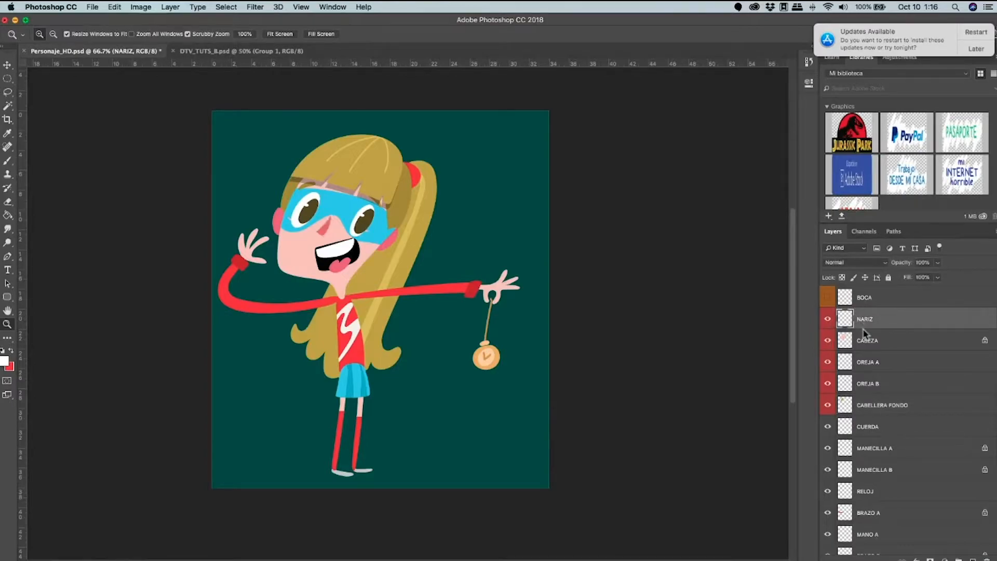
shift+click(878, 405)
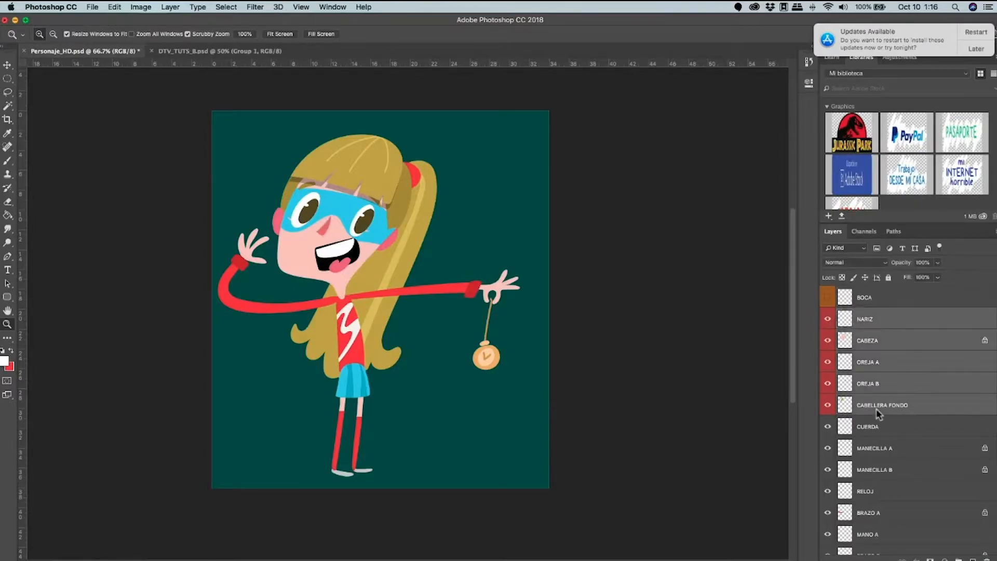
right_click(831, 310)
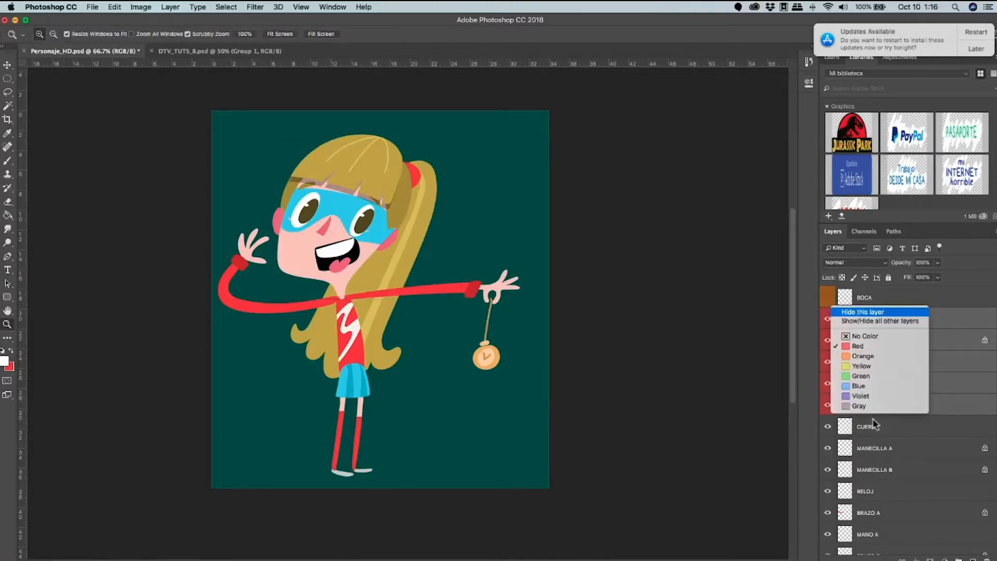
Label the watch layers from CUERDA through RELOJ with the yellow colour.
click(887, 432)
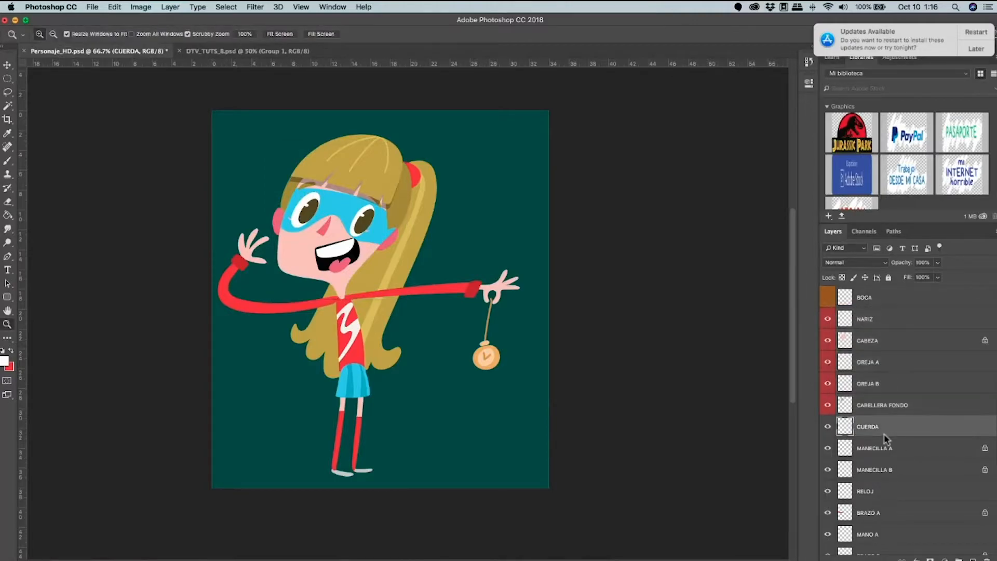
shift+click(879, 490)
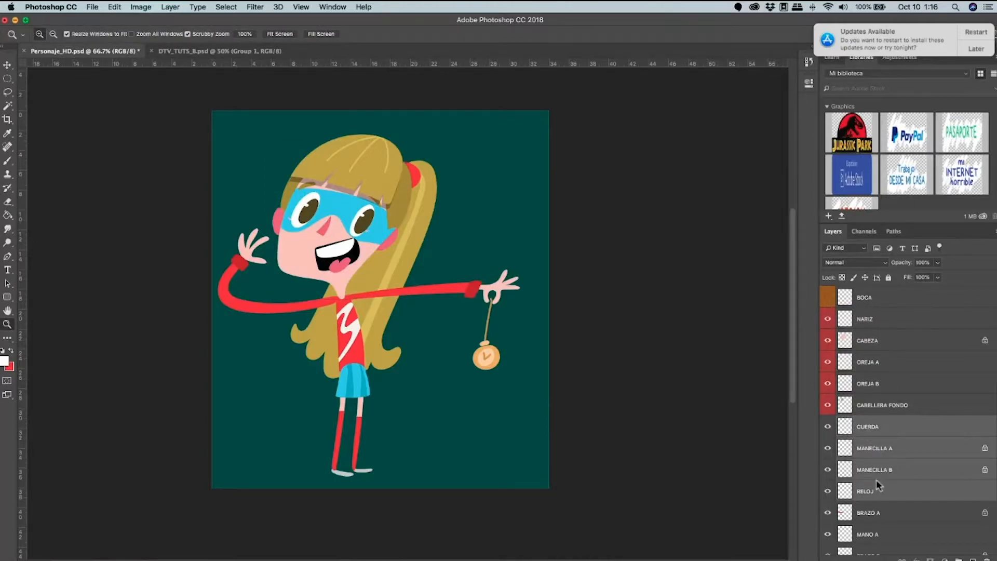
right_click(832, 423)
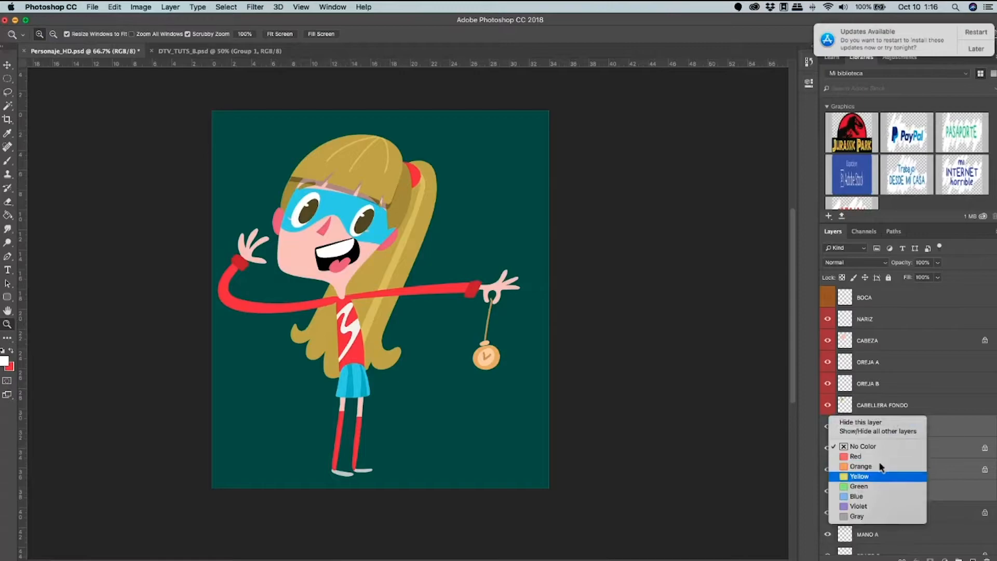
click(874, 476)
click(883, 407)
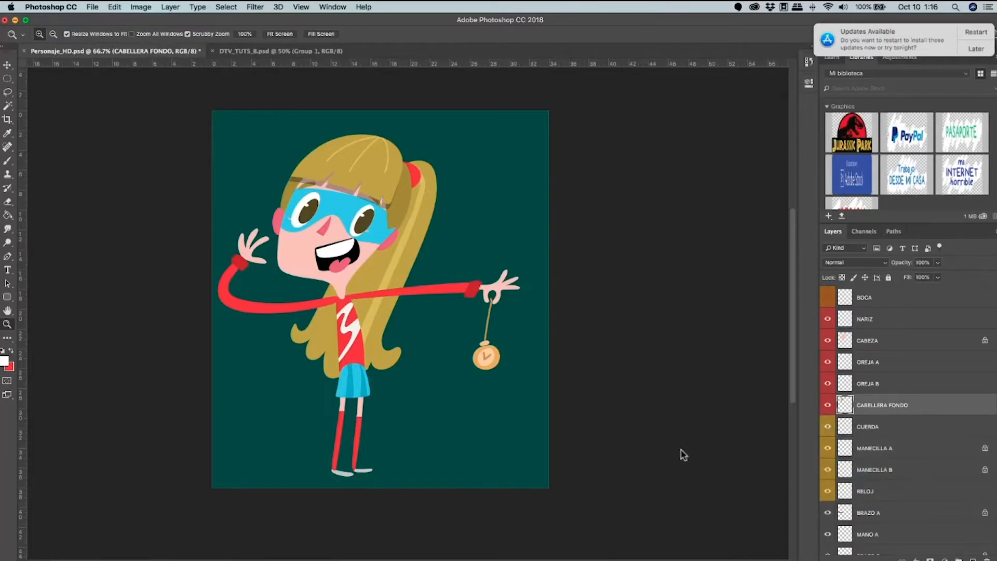
Switch to After Effects, dismiss the disk cache warning and close the Start window.
click(279, 549)
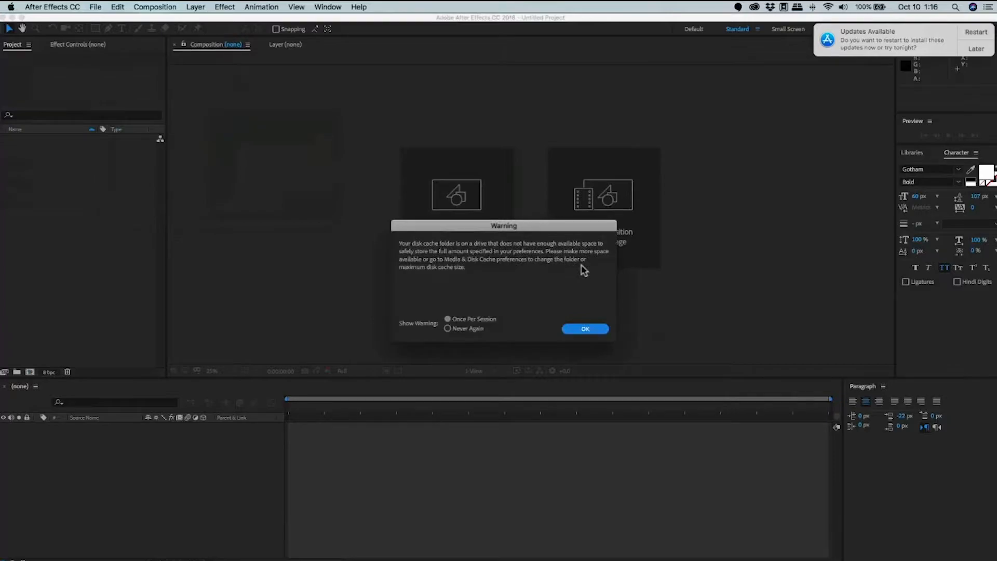
click(592, 331)
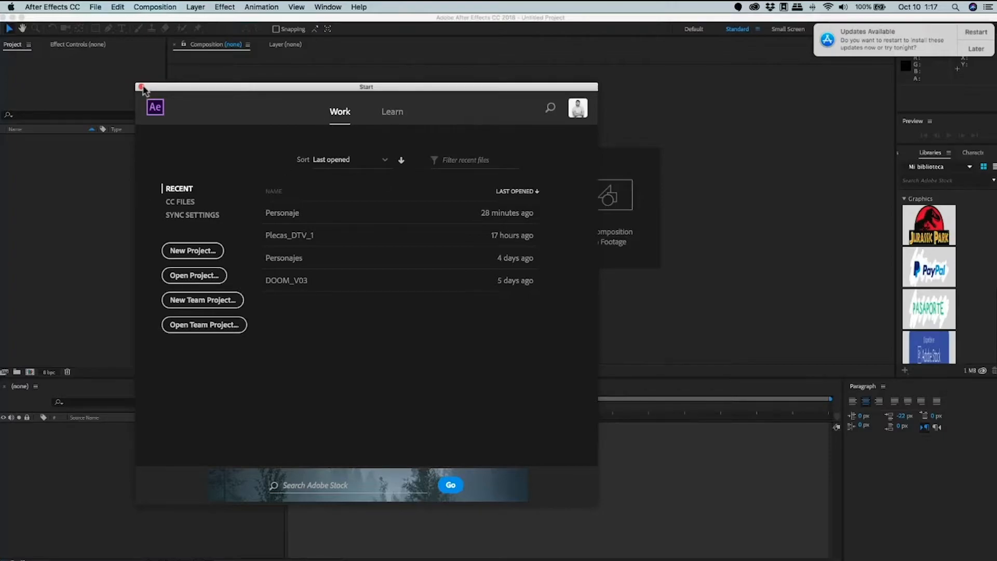
key(Escape)
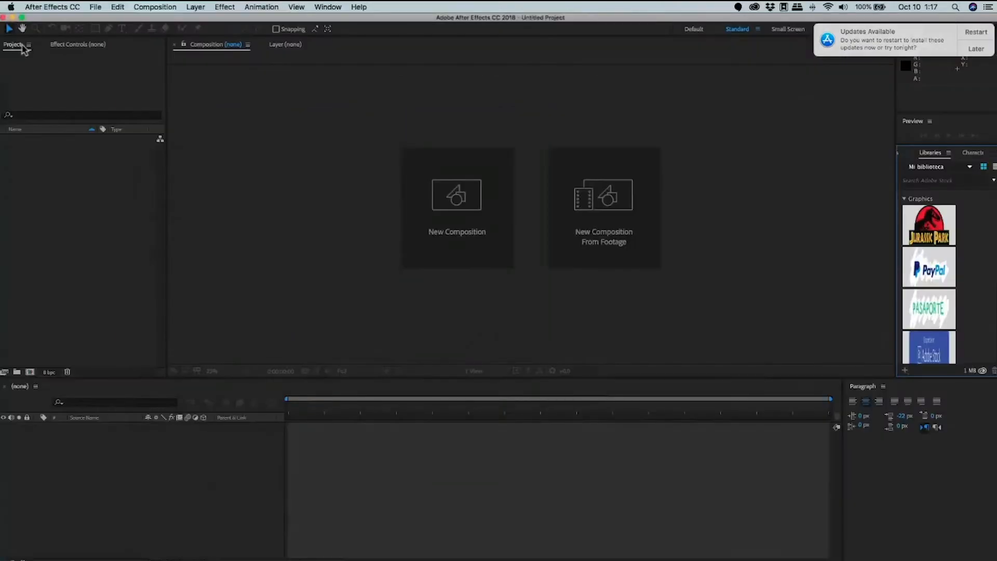
Import Personaje_HD.psd from the PSD folder as Footage with Merged Layers.
click(23, 48)
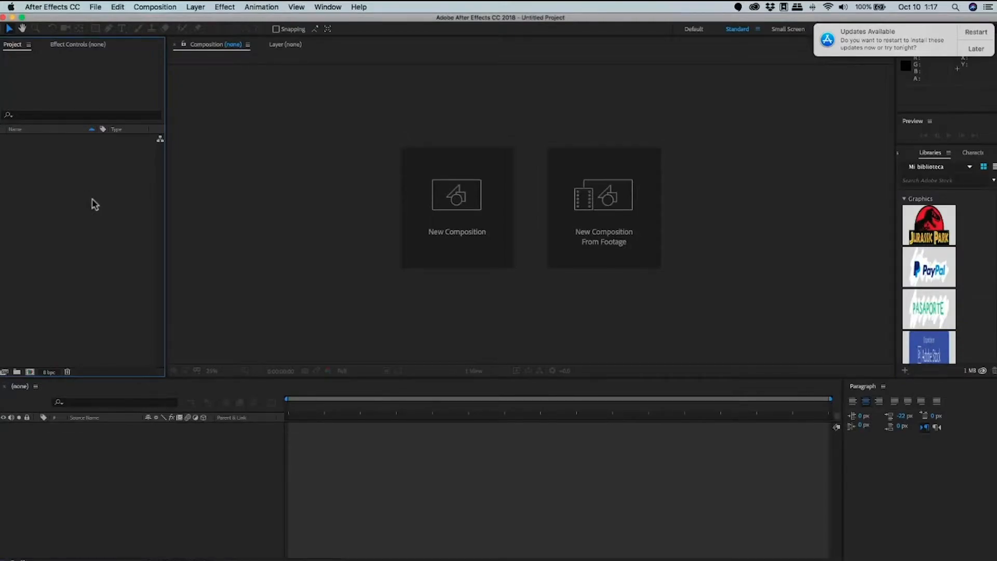
double_click(47, 193)
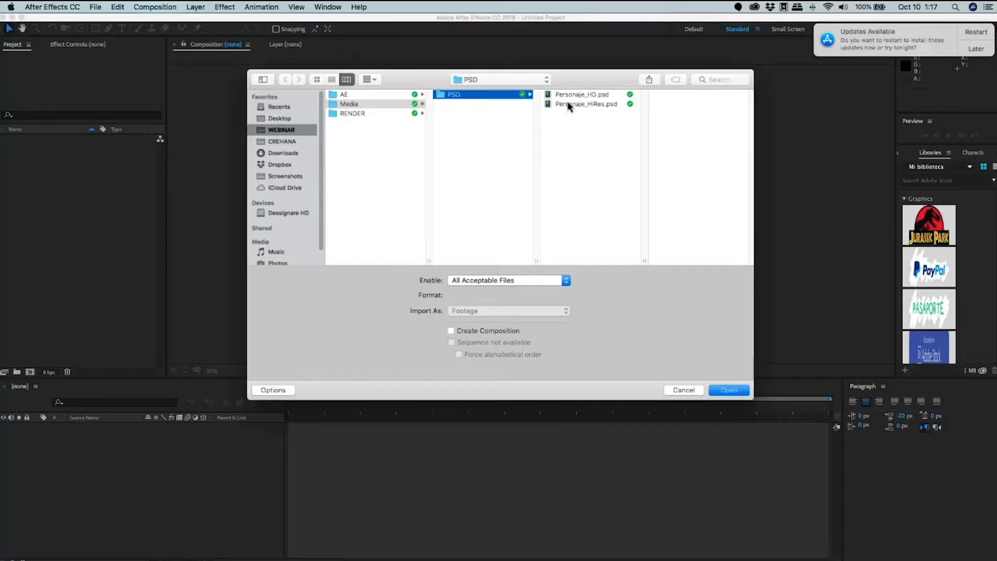
key(Right)
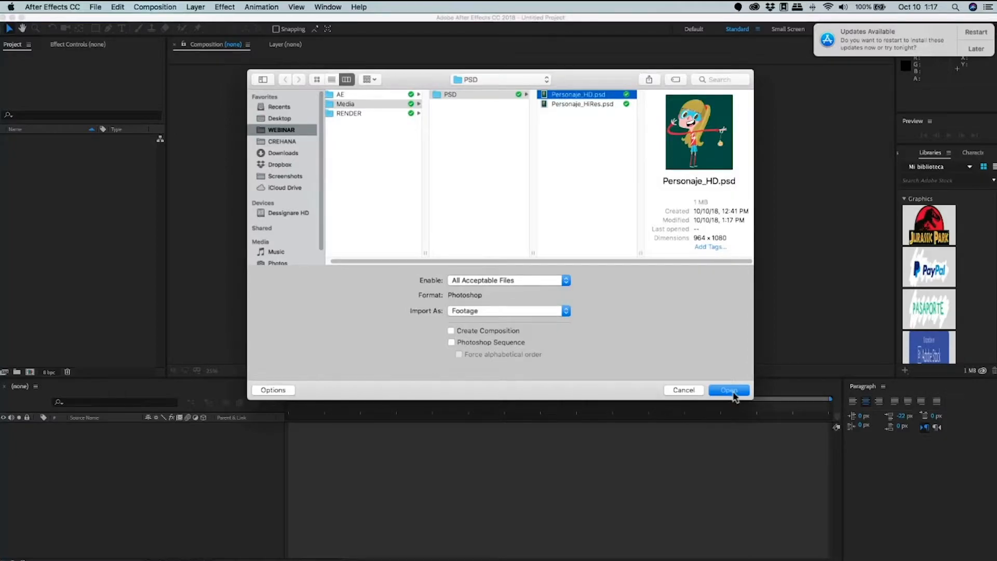
key(Return)
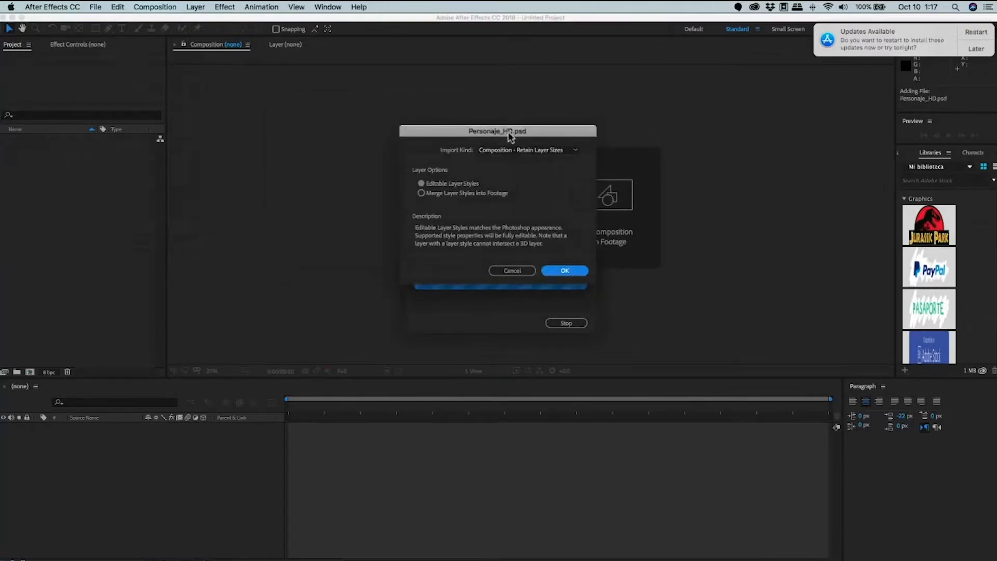
click(462, 151)
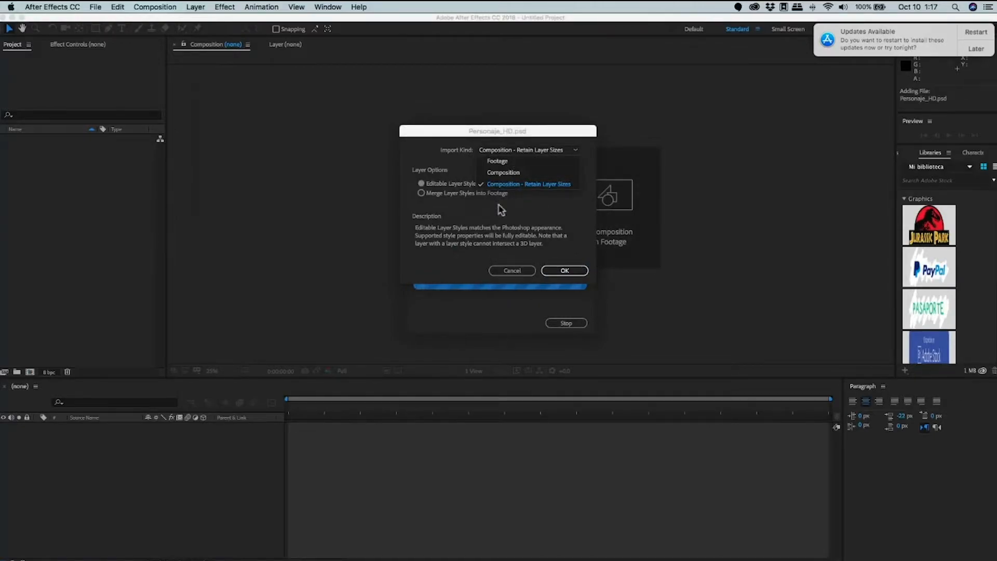
click(495, 161)
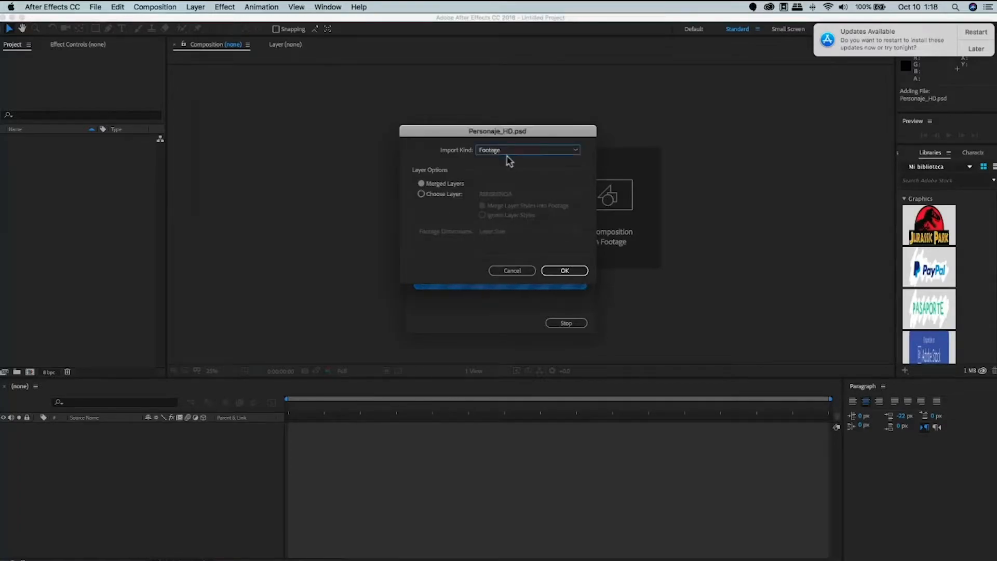
click(568, 270)
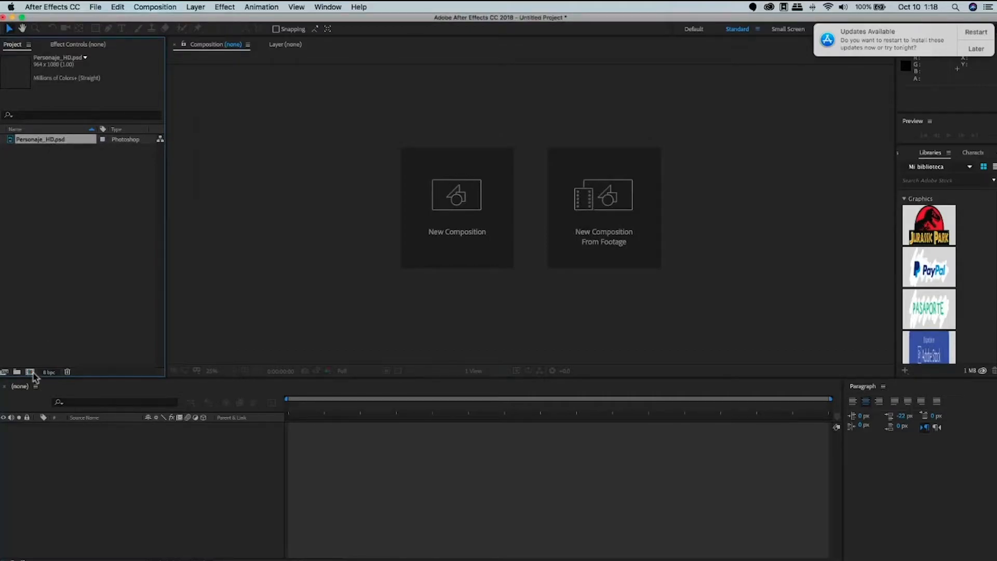
Create a composition from the Personaje_HD.psd footage, try moving its single flattened layer off-centre, and undo the move.
click(30, 374)
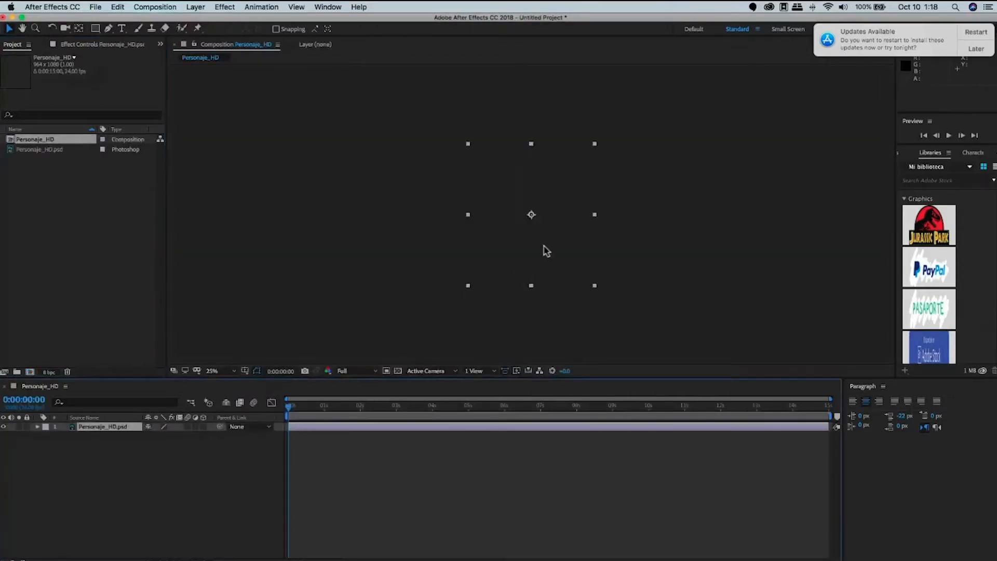
key(Caps_Lock)
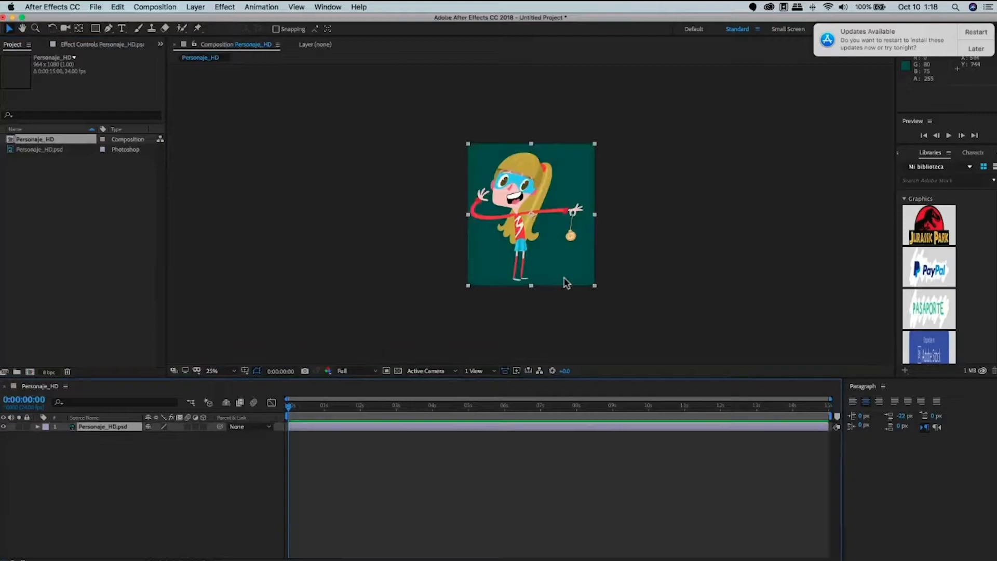
drag(508, 293, 568, 288)
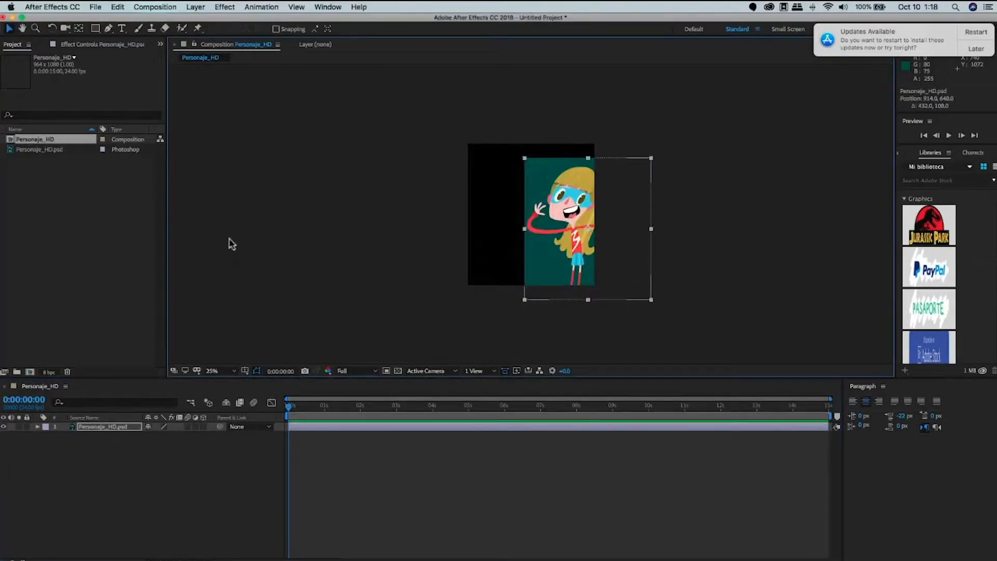
key(super+z)
Delete the Personaje_HD composition and the Personaje_HD.psd footage from the project.
key(super+a)
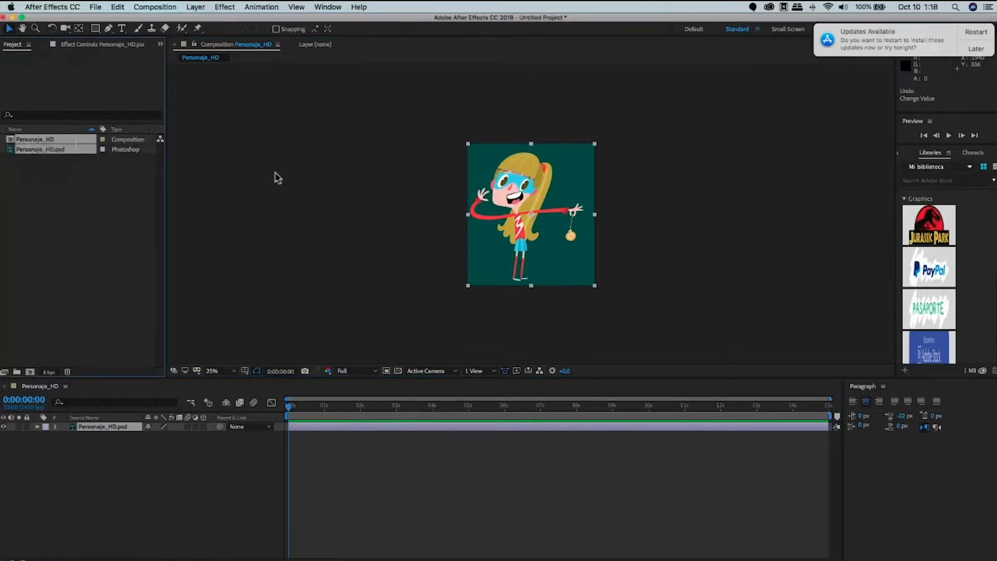
key(Delete)
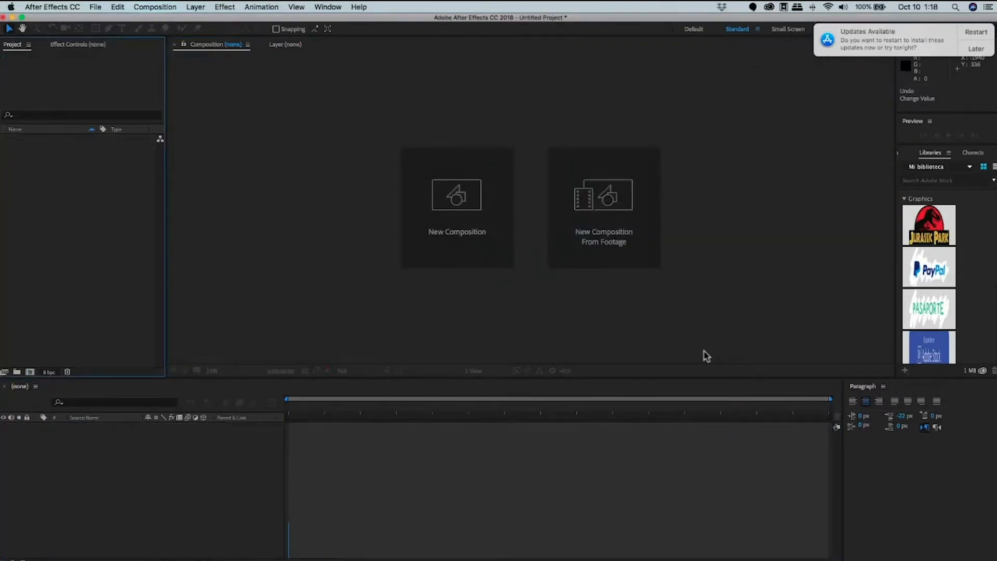
Import Personaje_HD.psd as Composition - Retain Layer Sizes with Editable Layer Styles.
key(super+i)
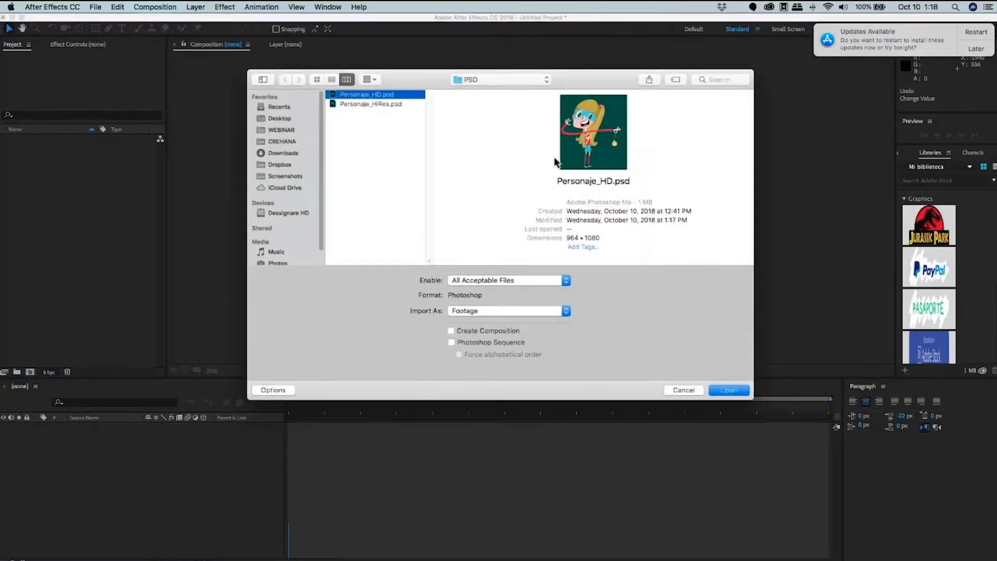
key(Return)
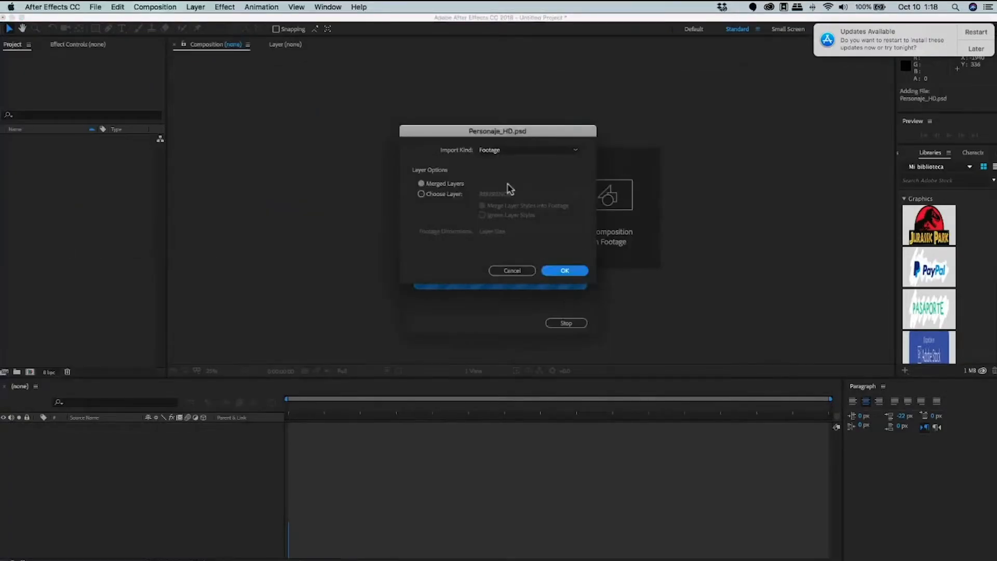
click(512, 150)
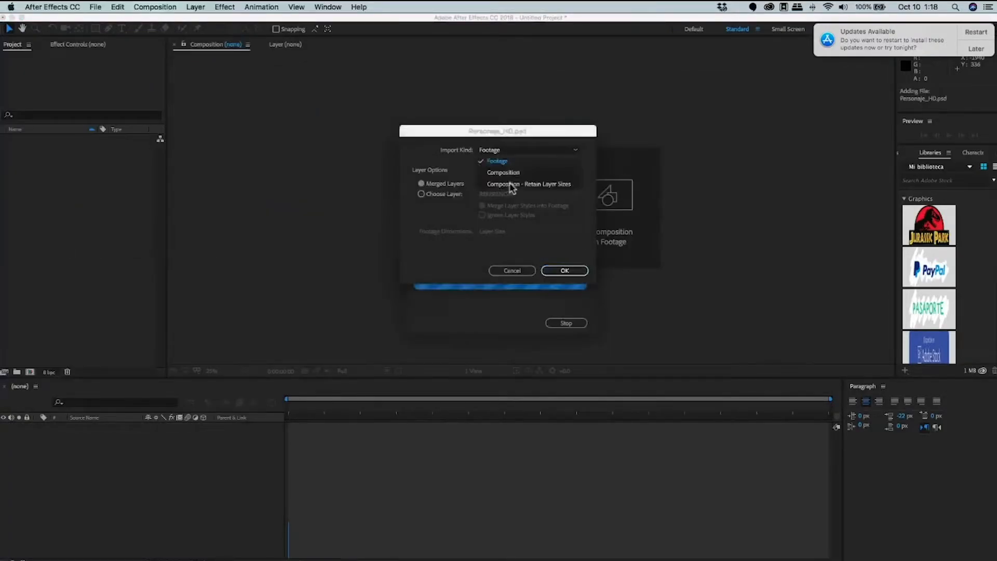
click(543, 186)
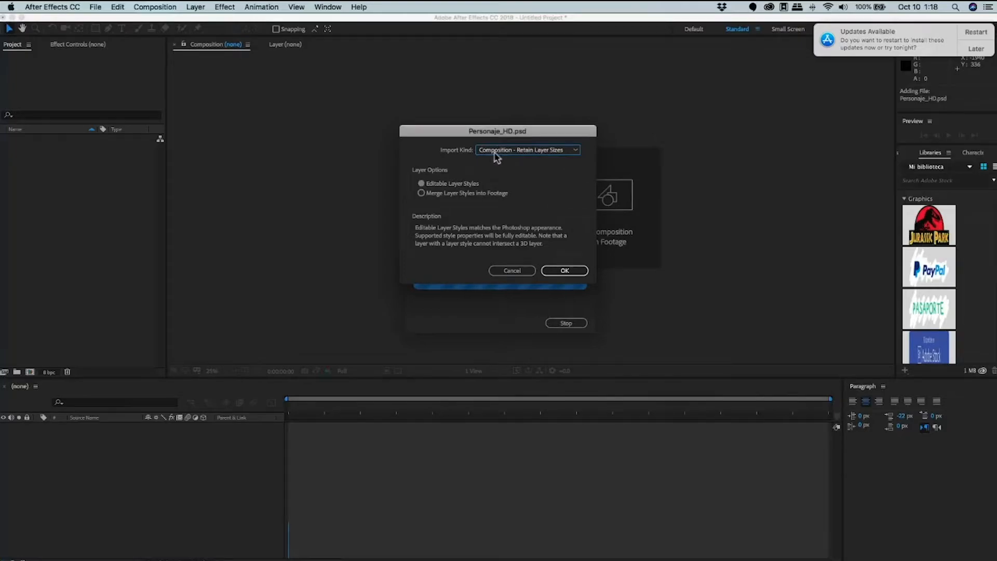
click(566, 270)
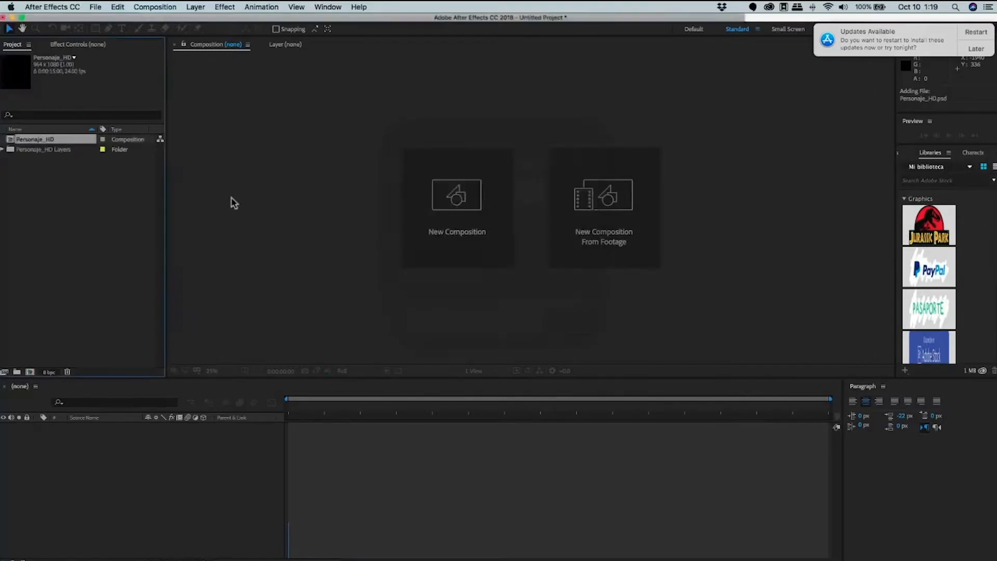
Expand the Personaje_HD Layers folder and compare its imported items with the layers of the Photoshop document.
click(2, 150)
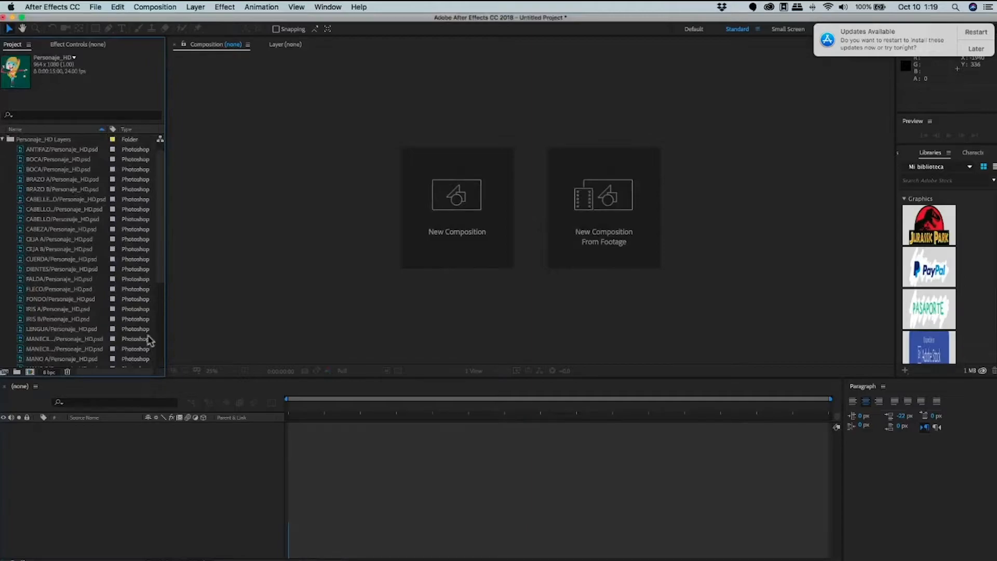
scroll(147, 338, down, 5)
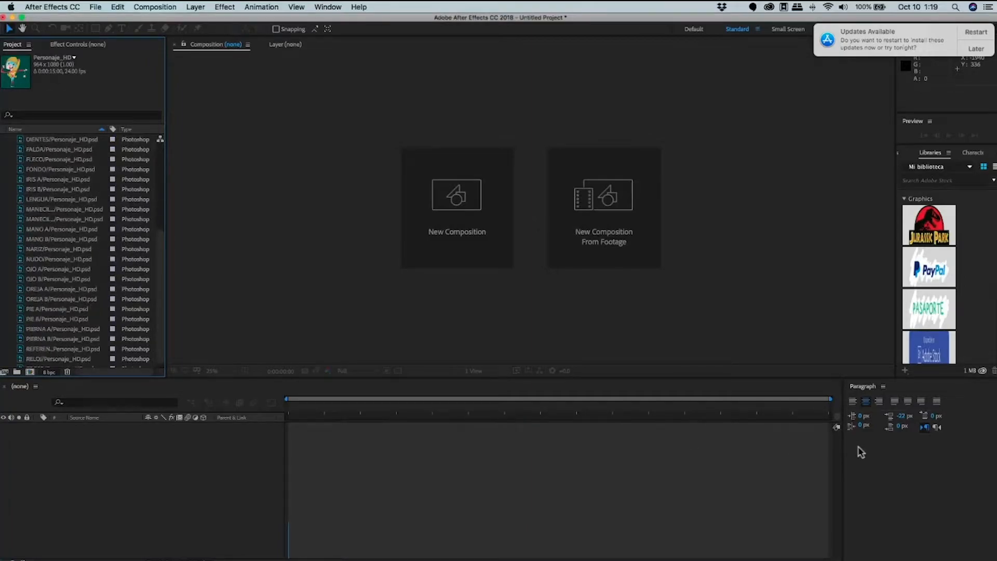
key(super+Tab)
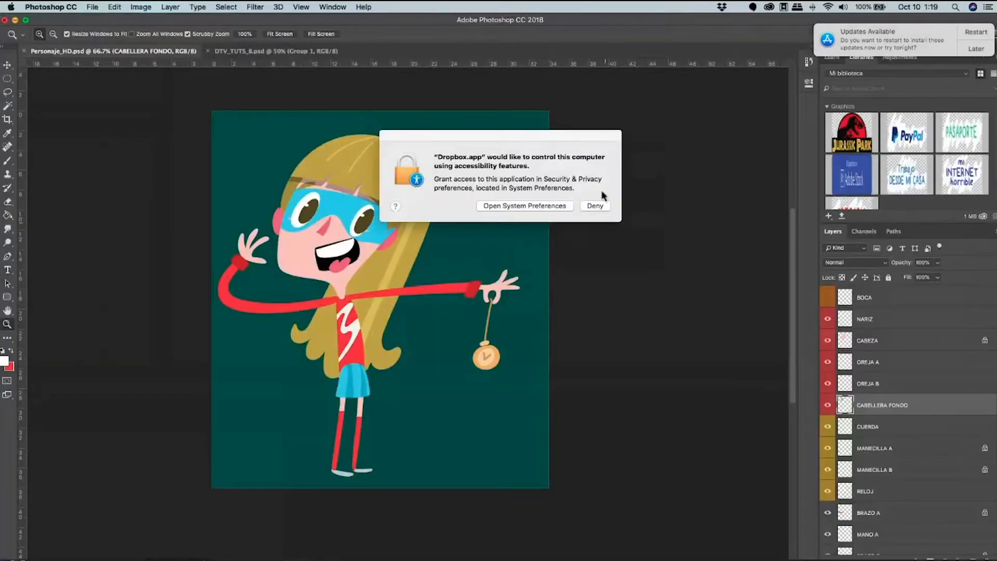
key(super+Tab)
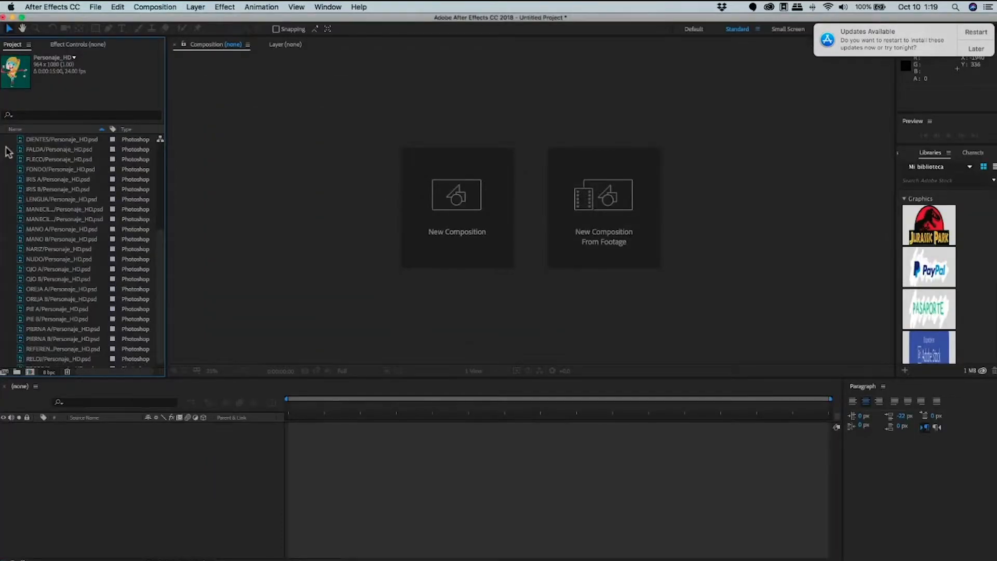
Collapse the Personaje_HD Layers folder and open the Personaje_HD composition in the timeline.
scroll(8, 152, up, 5)
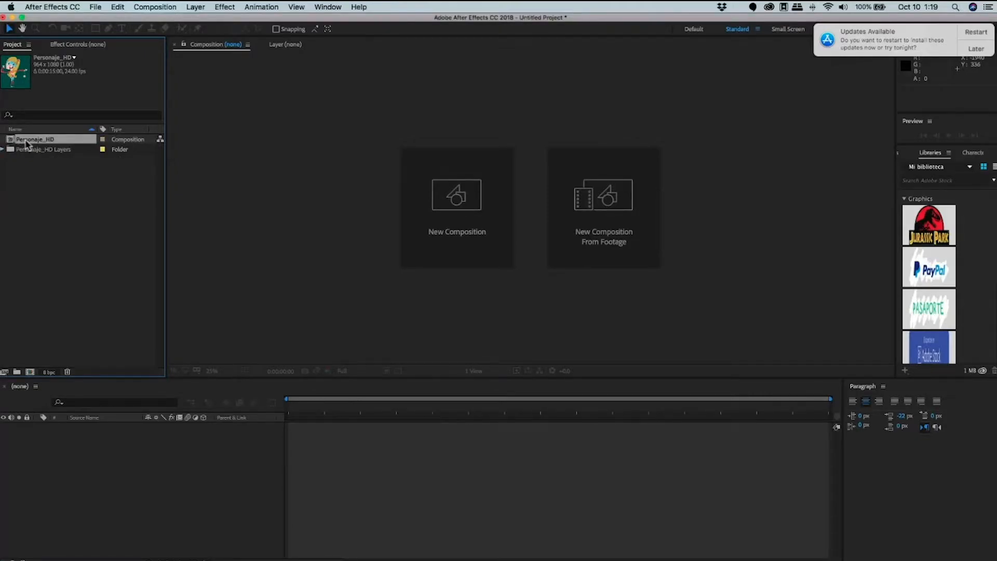
double_click(21, 141)
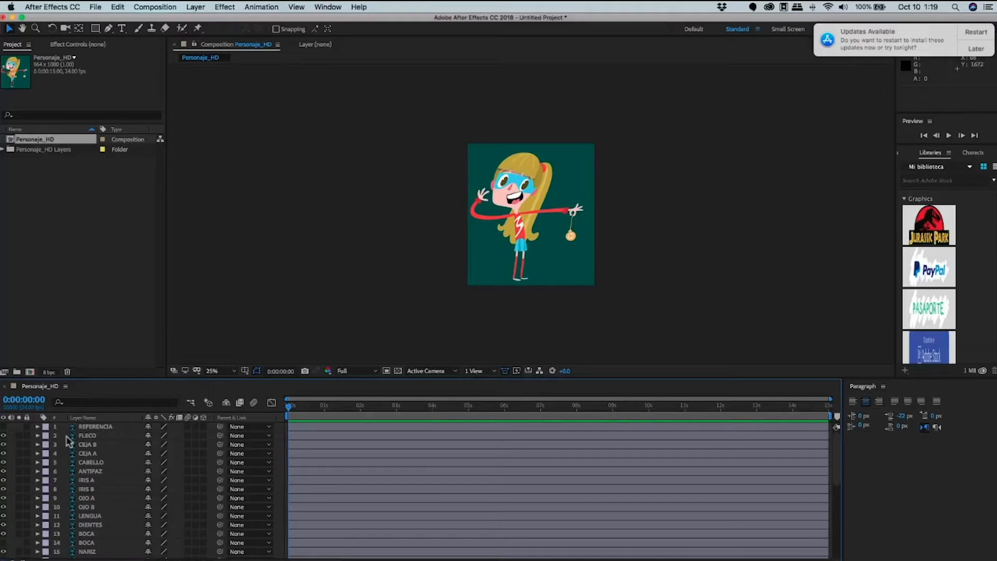
key(Home)
Try hiding the face and hair layers of the character, and undo the visibility changes.
drag(4, 507, 6, 454)
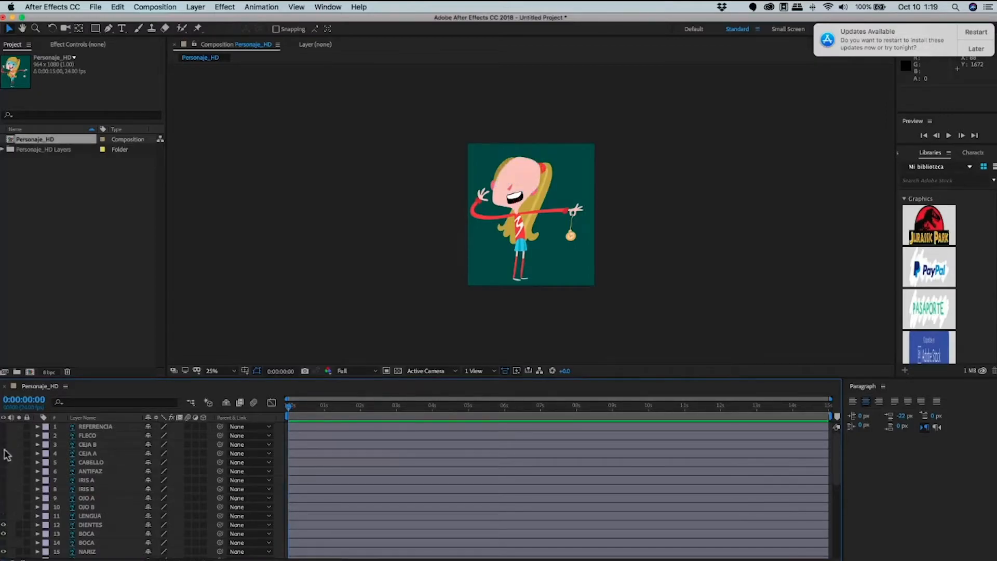
drag(3, 515, 3, 551)
key(super+z)
key(space)
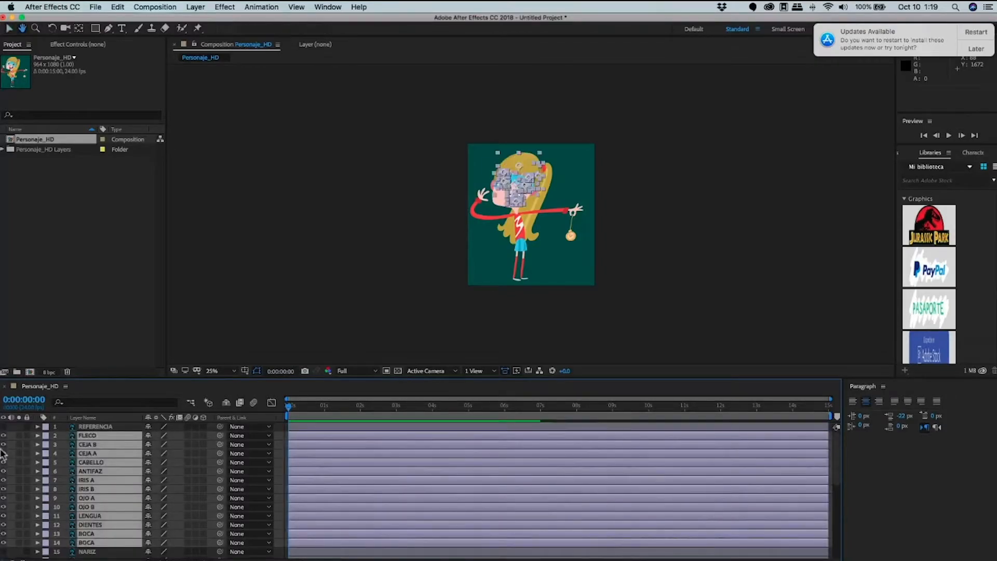
scroll(15, 497, down, 5)
key(super+z)
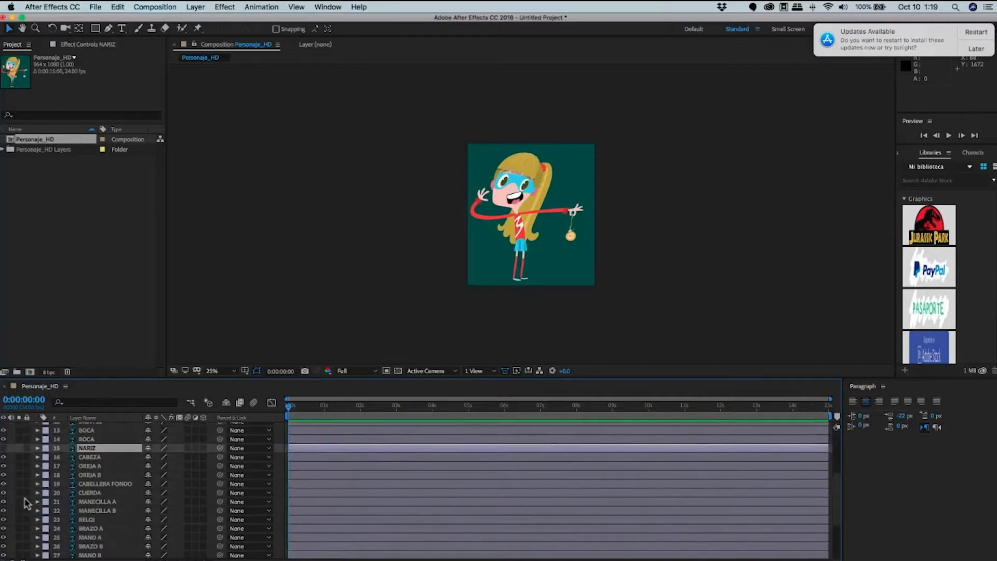
Hide the FONDO background layer at the end of the layer stack.
scroll(26, 511, down, 4)
key(space)
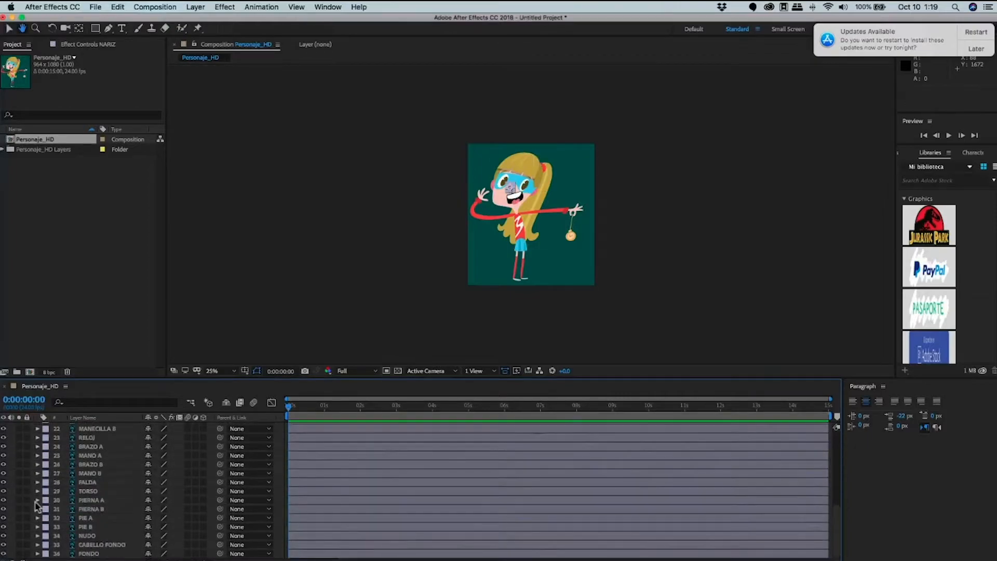
click(87, 554)
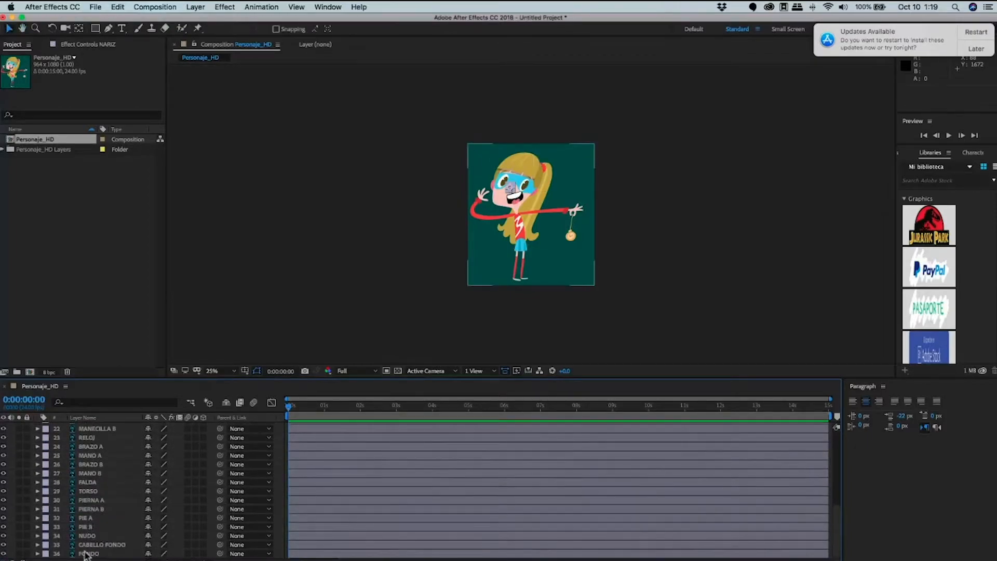
scroll(4, 556, up, 4)
scroll(14, 556, down, 4)
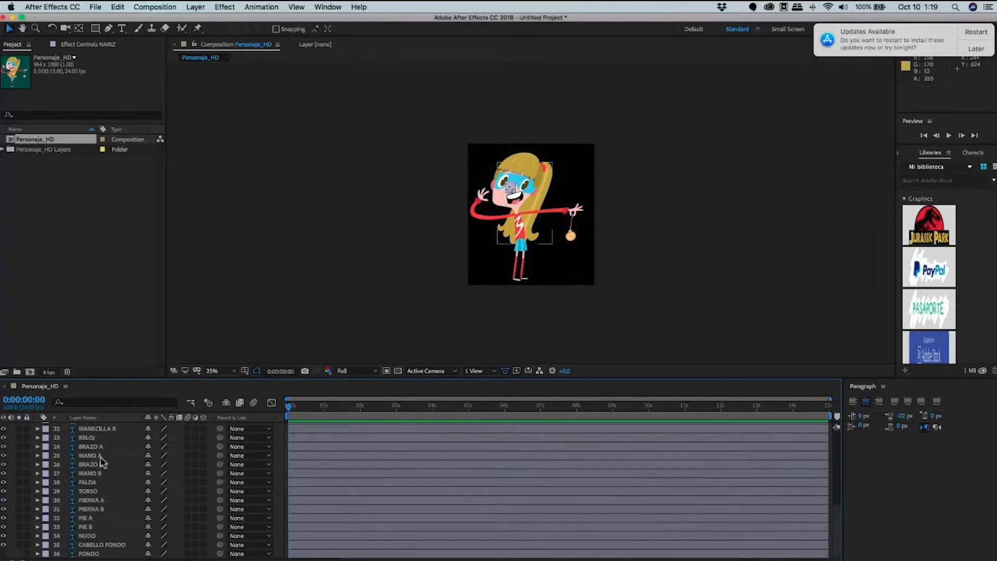
scroll(70, 473, up, 5)
scroll(71, 474, up, 4)
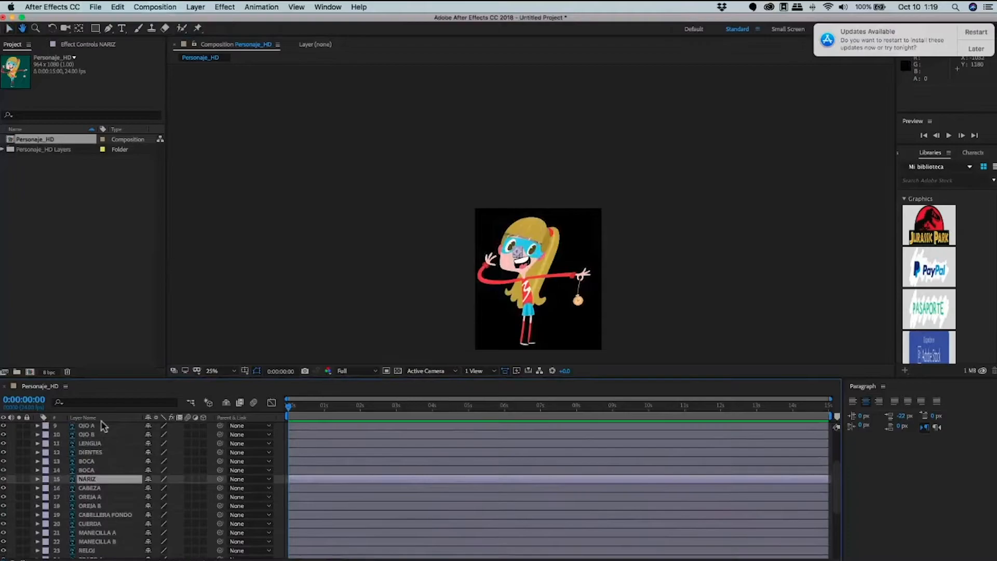
Try moving the BRAZO B arm layer away from the character's body, and undo the move.
super+click(104, 426)
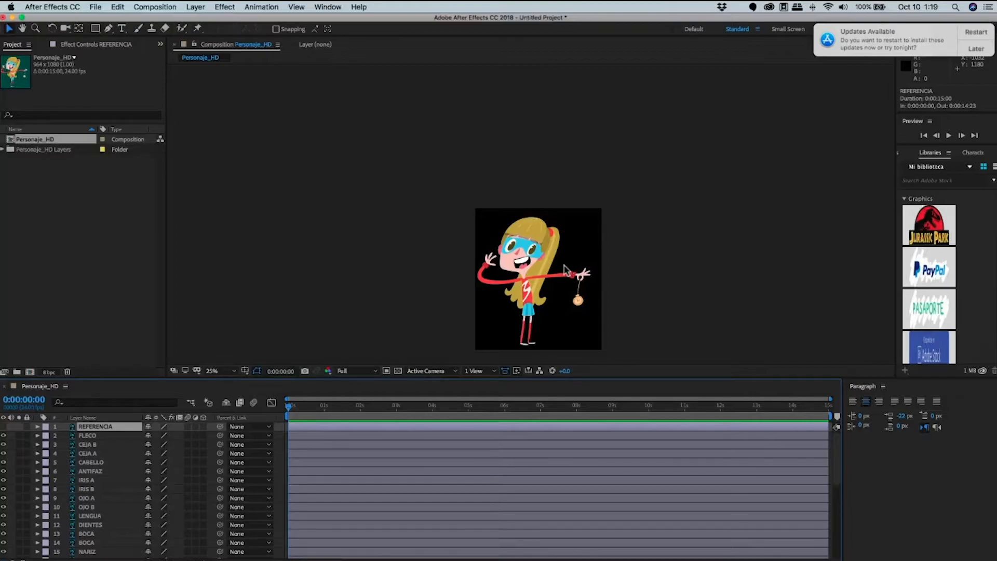
scroll(530, 248, up, 2)
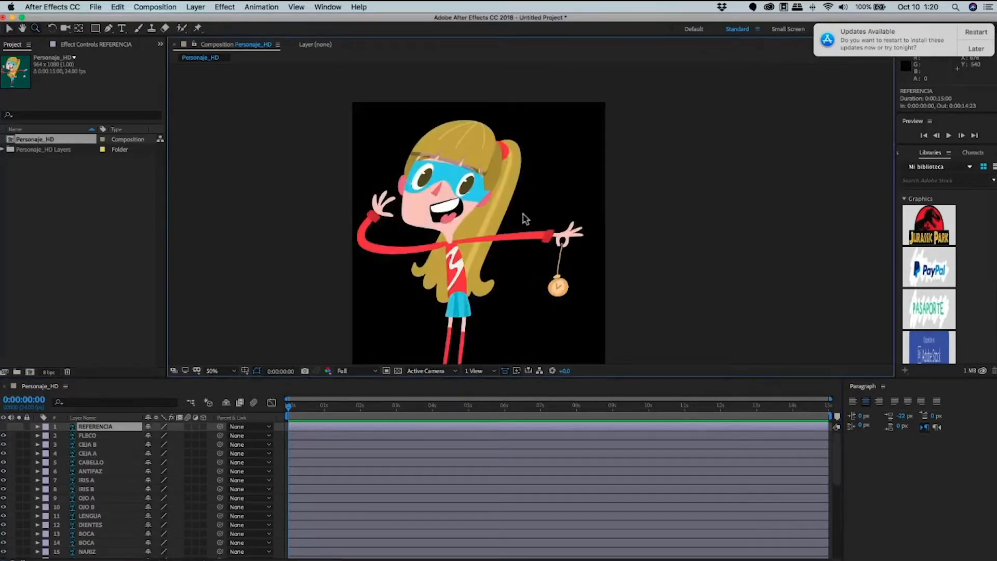
scroll(526, 218, up, 1)
key(v)
drag(519, 208, 619, 137)
key(super+z)
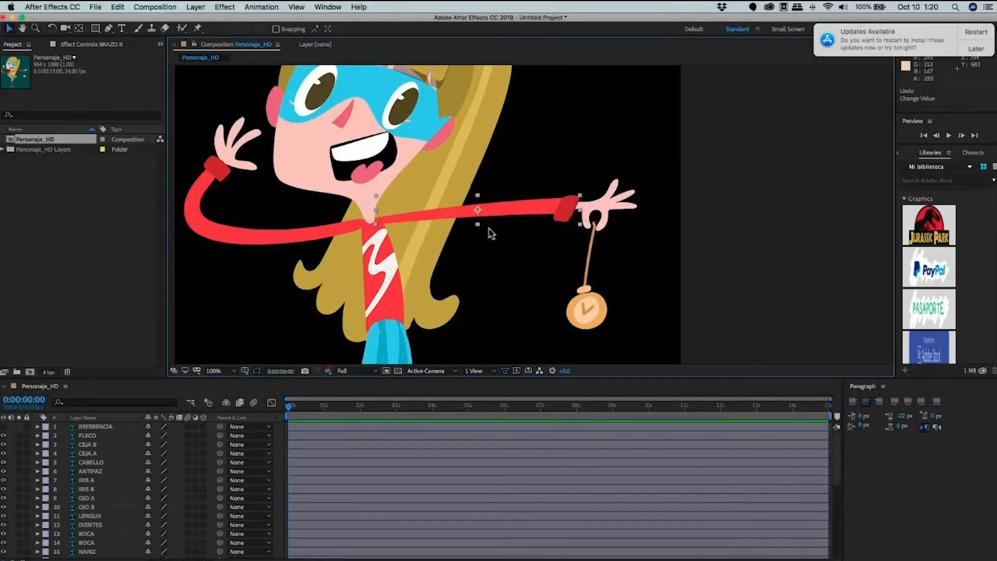
scroll(492, 238, up, 5)
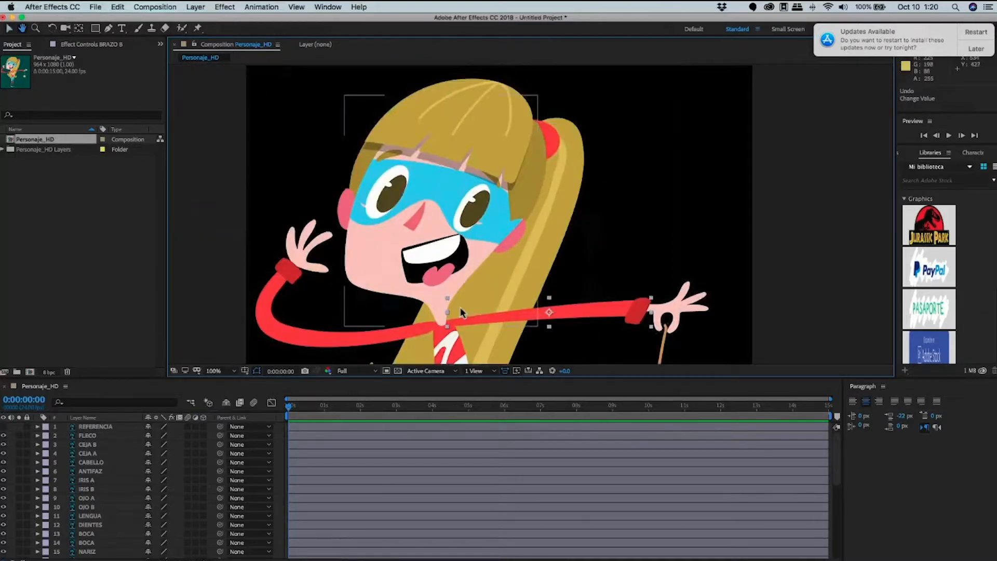
Check the layer label colours in the Photoshop document, and give the FLECO layer a Yellow label in After Effects.
click(110, 436)
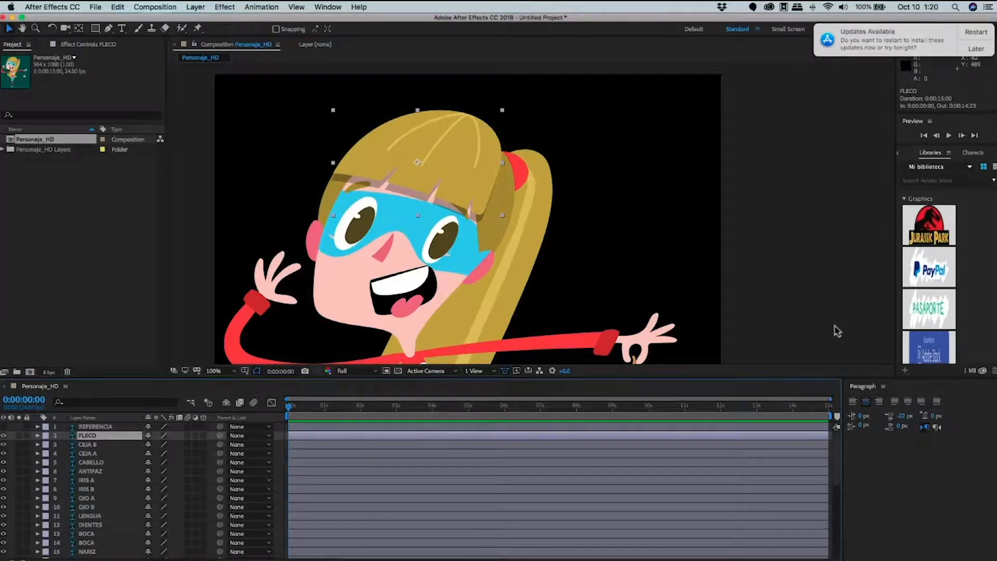
key(super+Tab)
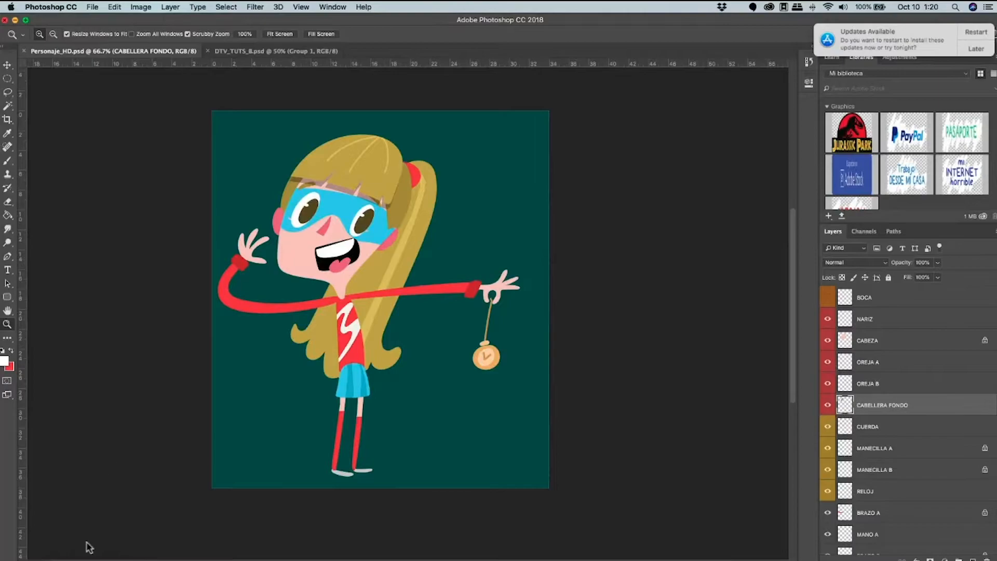
key(super+Tab)
key(space)
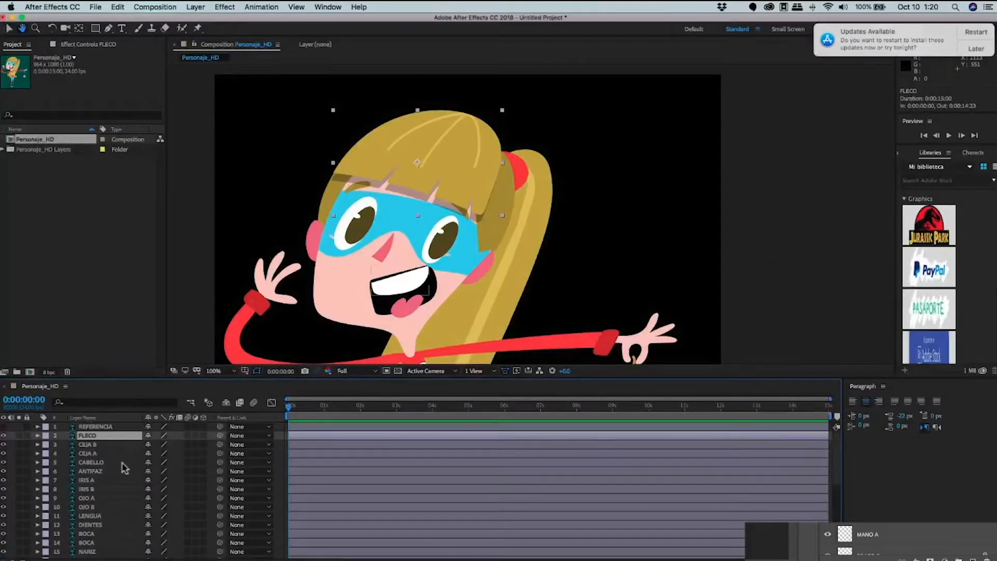
drag(125, 469, 294, 384)
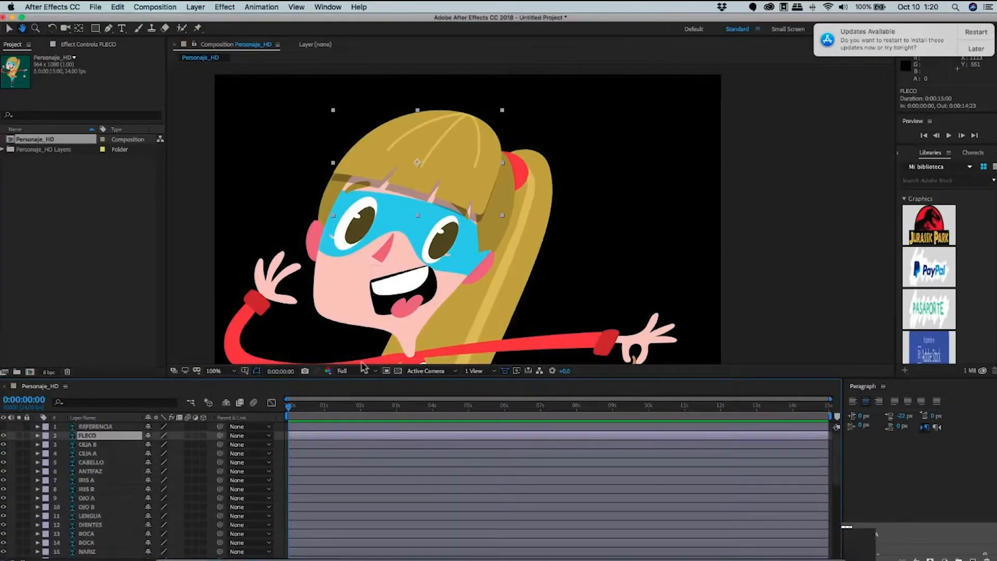
click(47, 436)
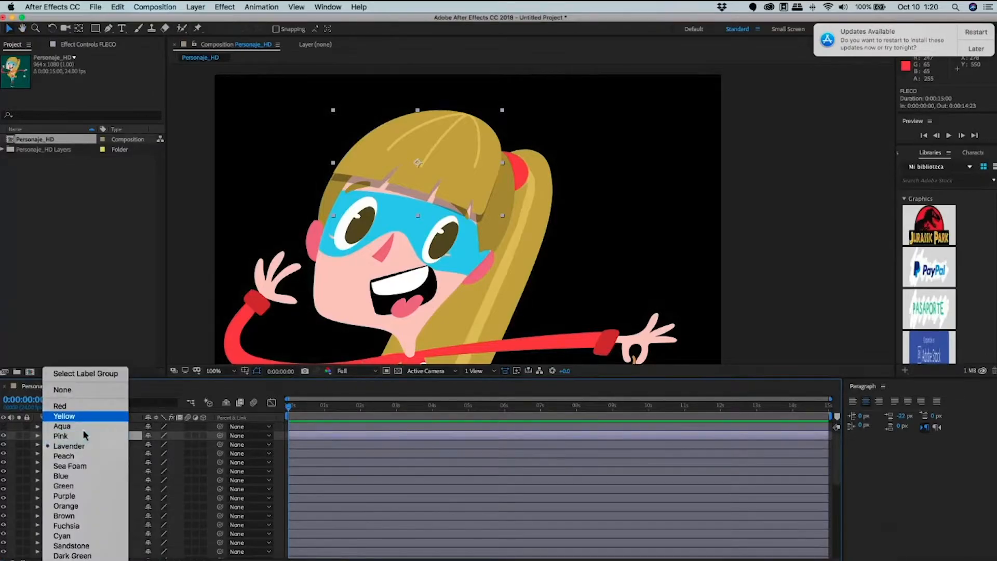
click(94, 416)
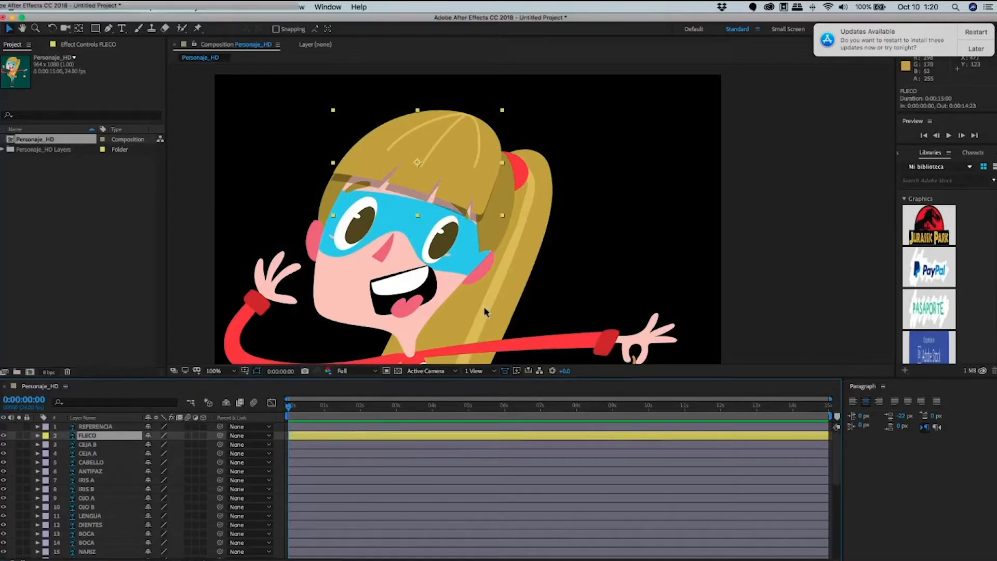
Try moving the FLECO fringe off the character's head, and undo the move.
drag(499, 153, 657, 168)
drag(598, 232, 695, 235)
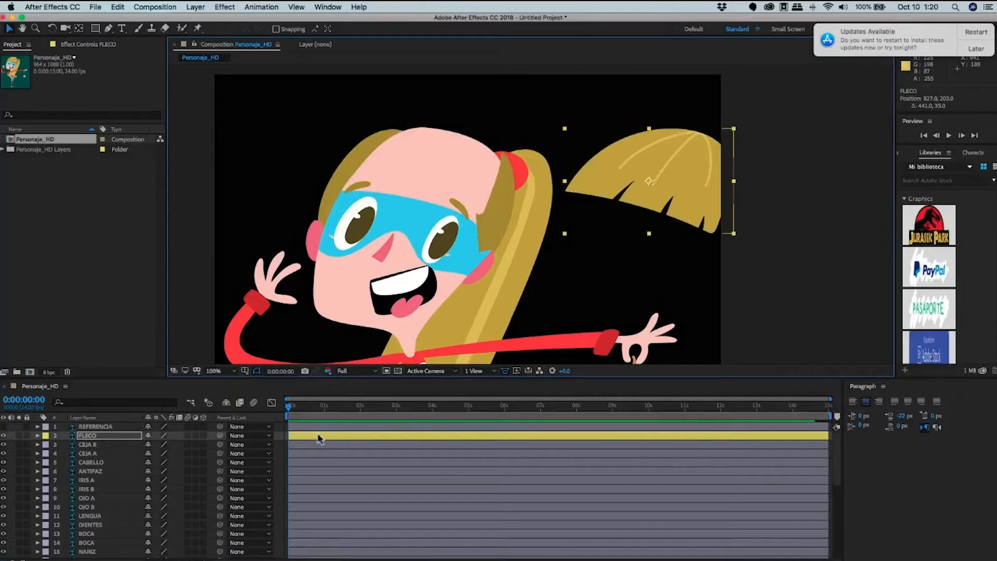
key(super+z)
Set the label colour of the CEJA B and CEJA A eyebrow layers to Orange.
click(93, 446)
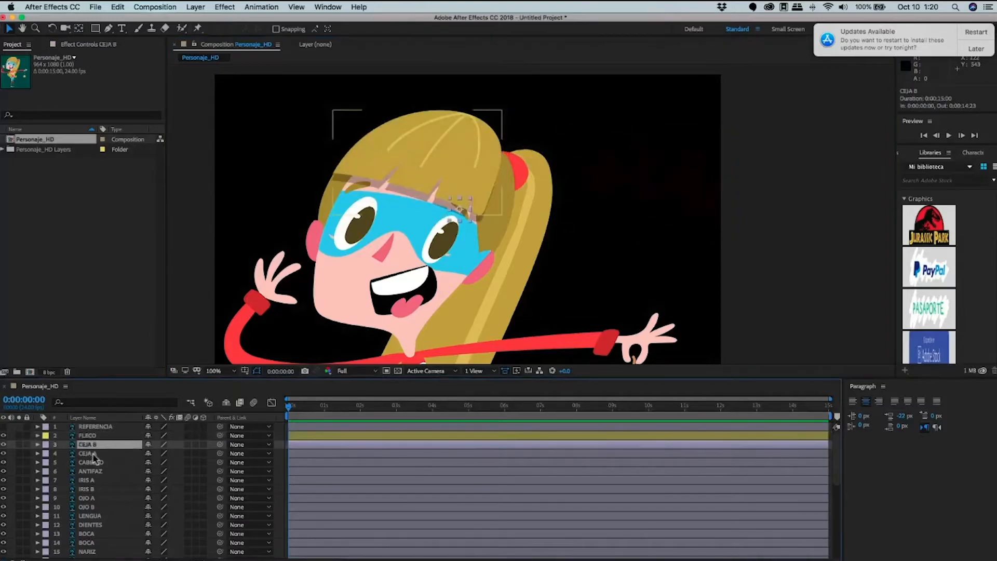
click(53, 437)
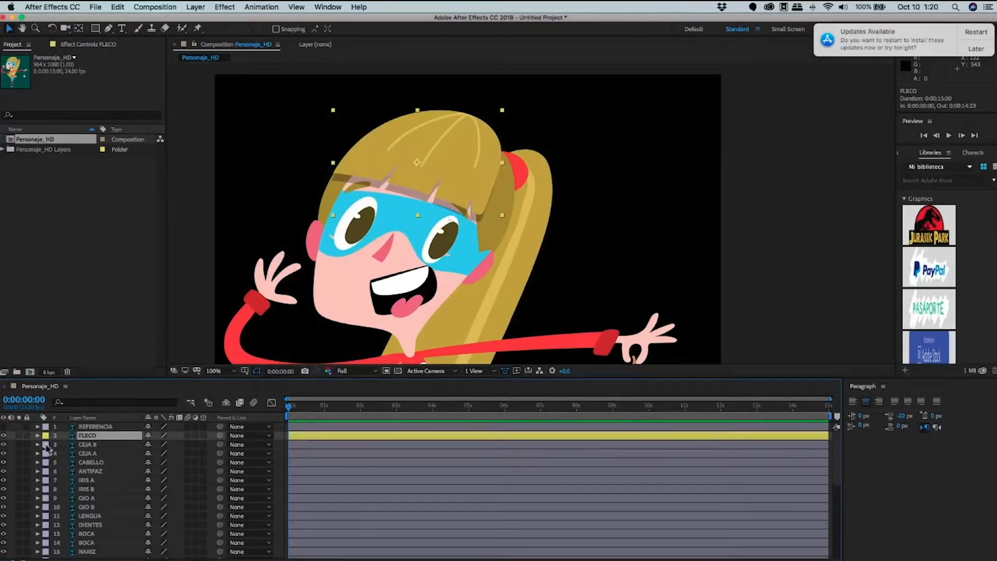
click(53, 445)
shift+click(54, 454)
click(46, 444)
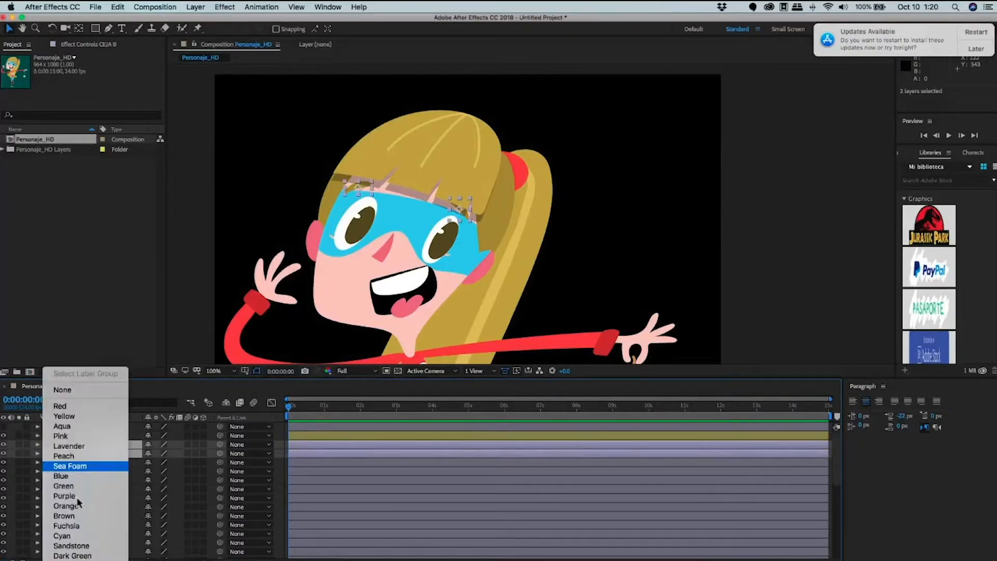
click(73, 506)
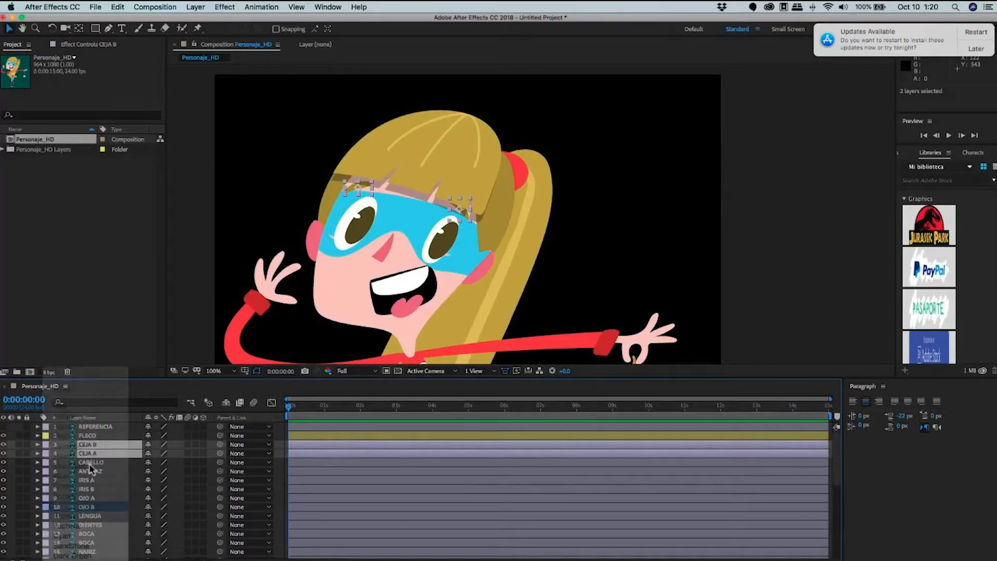
Set the CABELLO hair layer's label colour to Yellow.
click(57, 464)
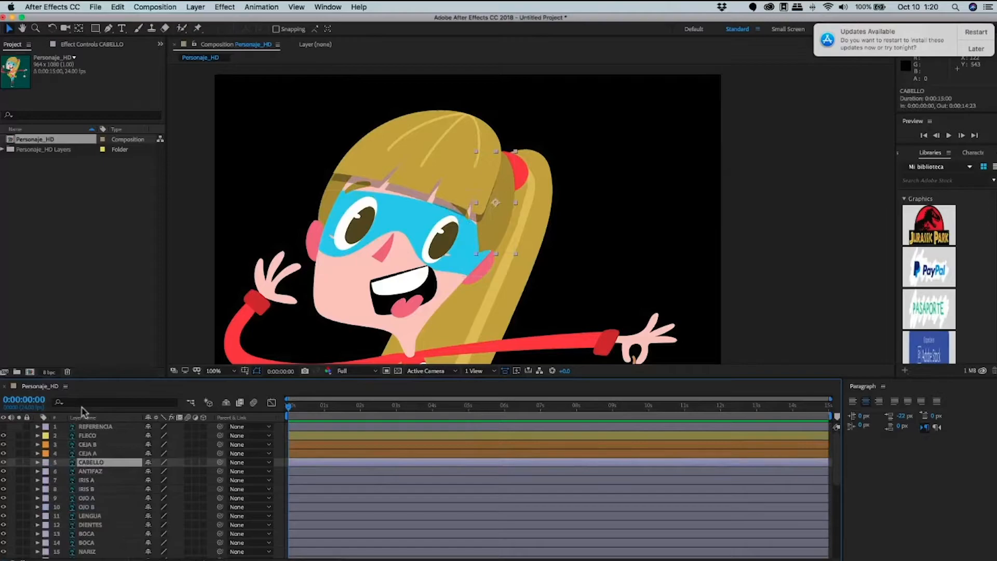
click(46, 463)
click(88, 416)
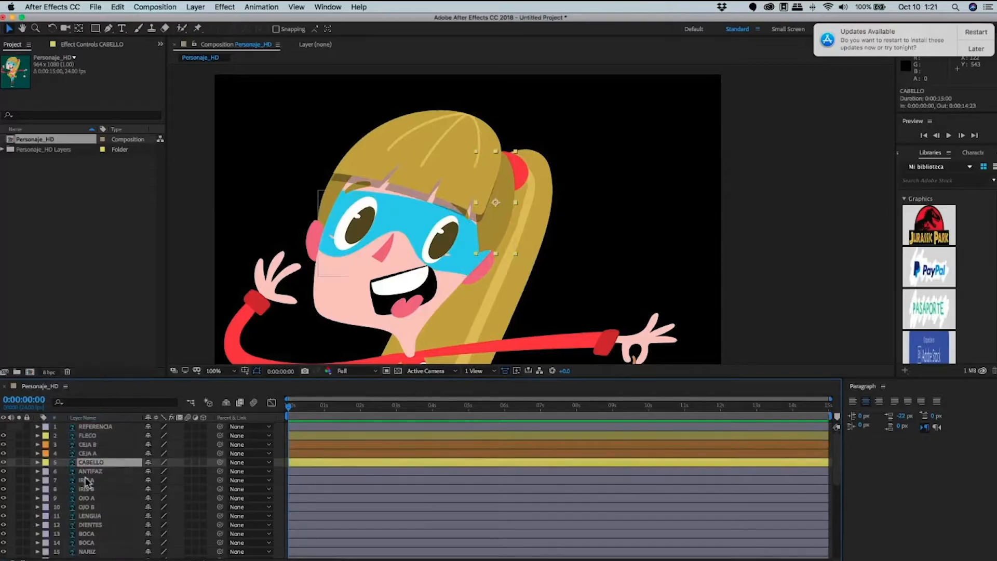
Set the ANTIFAZ layer's label colour to Blue, and try moving the mask and undo the move.
click(55, 471)
click(46, 471)
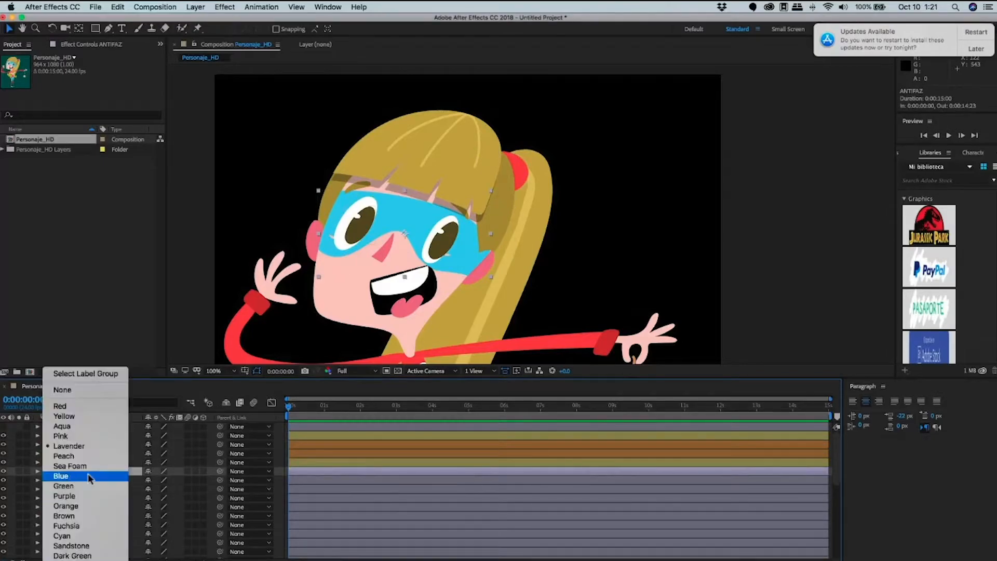
click(90, 474)
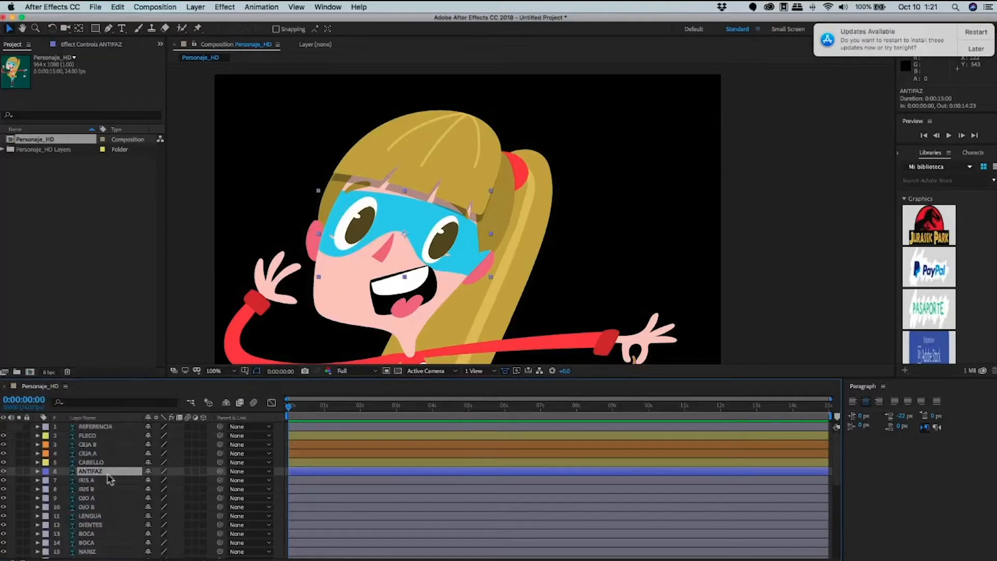
drag(390, 221, 347, 241)
key(super+z)
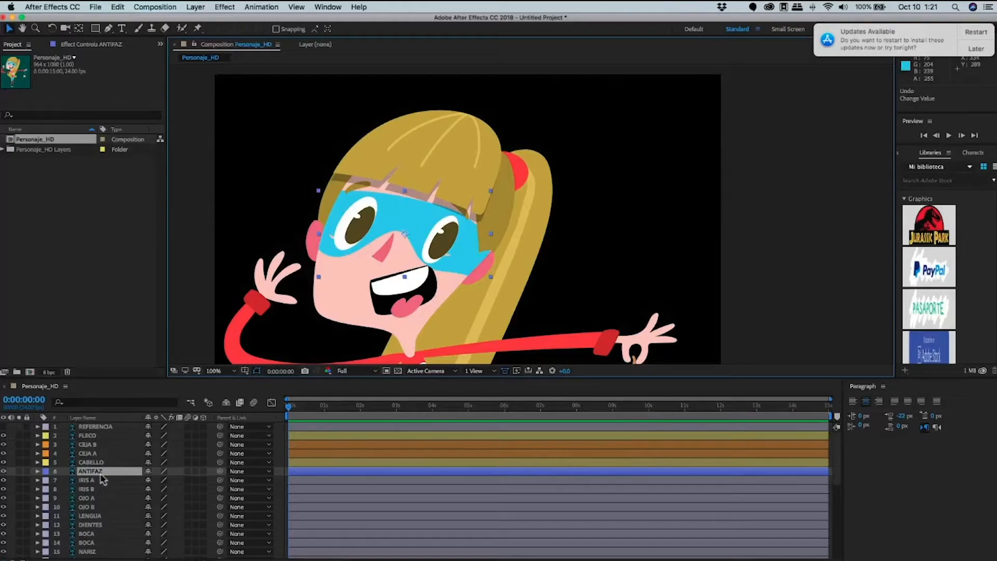
Set the label colour of the IRIS A and IRIS B layers to Dark Green.
scroll(93, 475, down, 2)
click(86, 461)
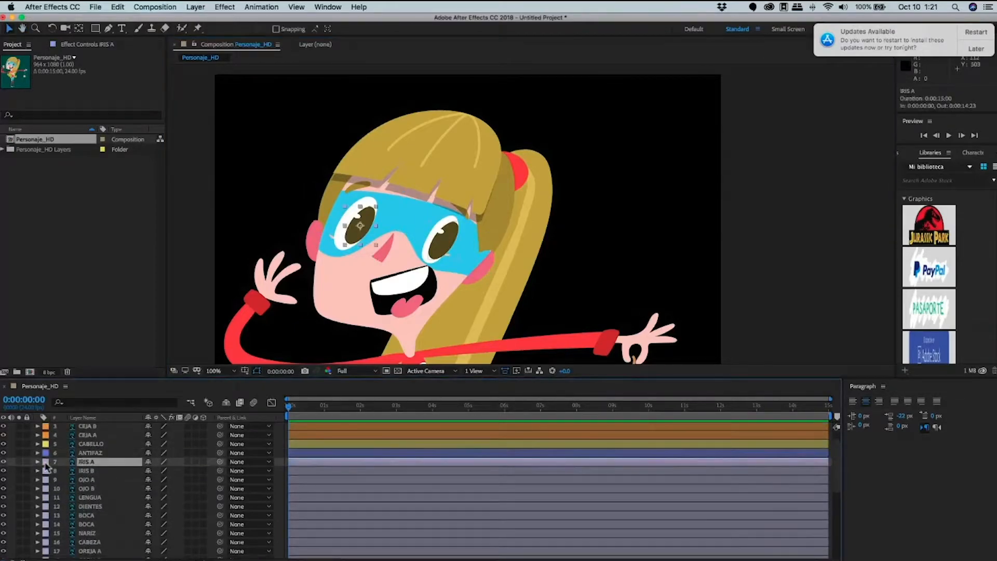
shift+click(86, 470)
click(45, 463)
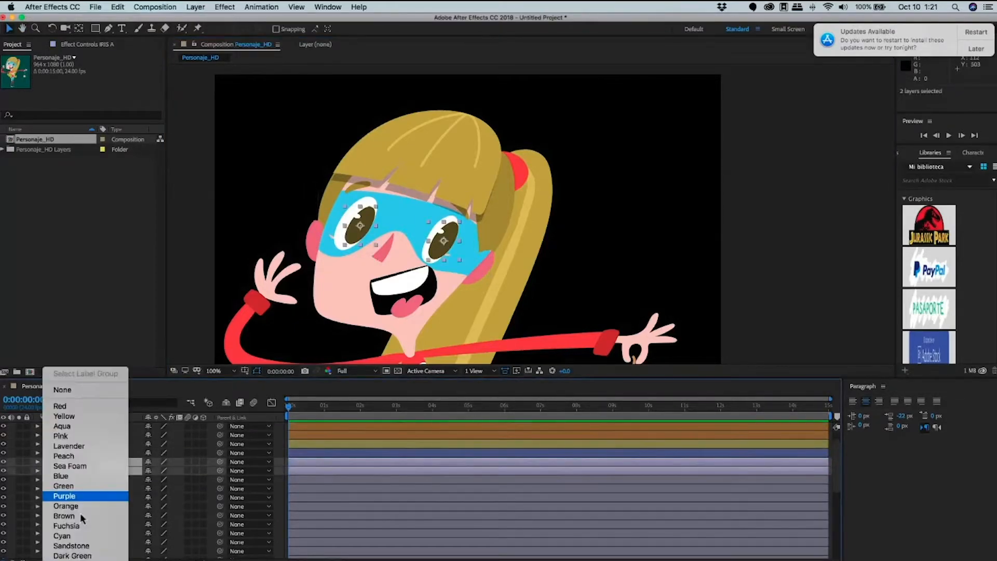
click(73, 555)
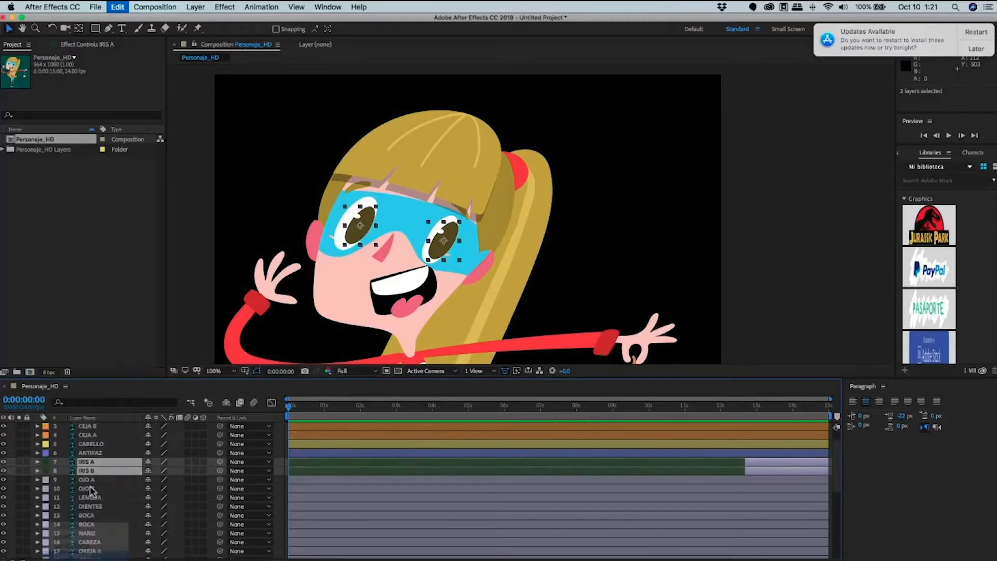
click(79, 481)
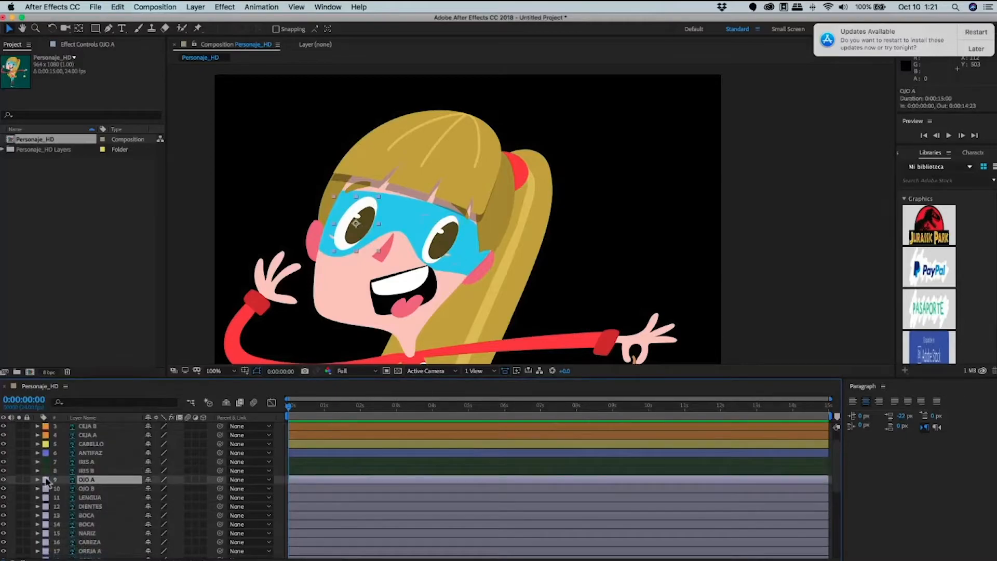
shift+click(83, 488)
click(46, 484)
click(131, 481)
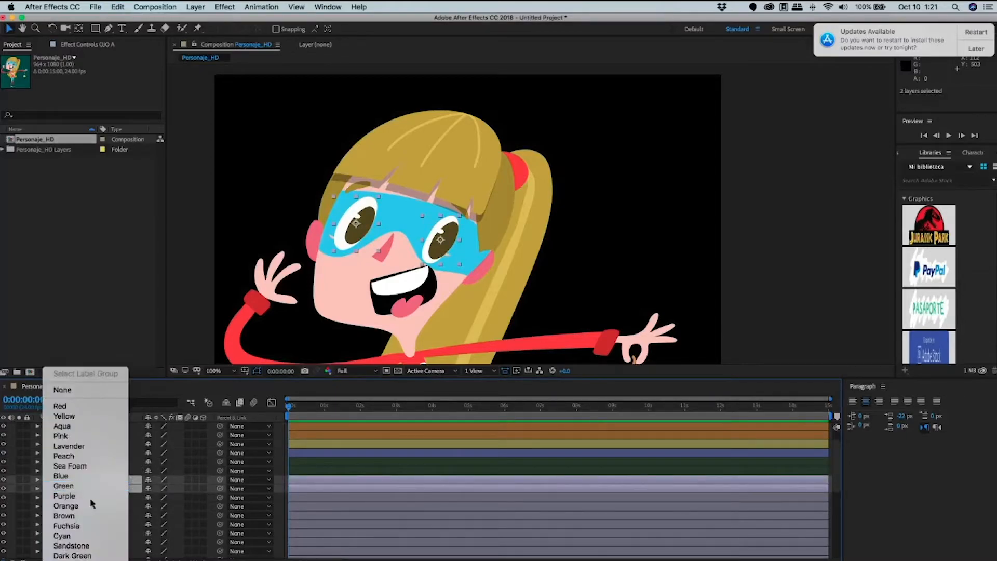
Leave the OJO A and OJO B labels as they are, and set the LENGUA tongue layer's label colour to Pink.
click(77, 497)
click(46, 497)
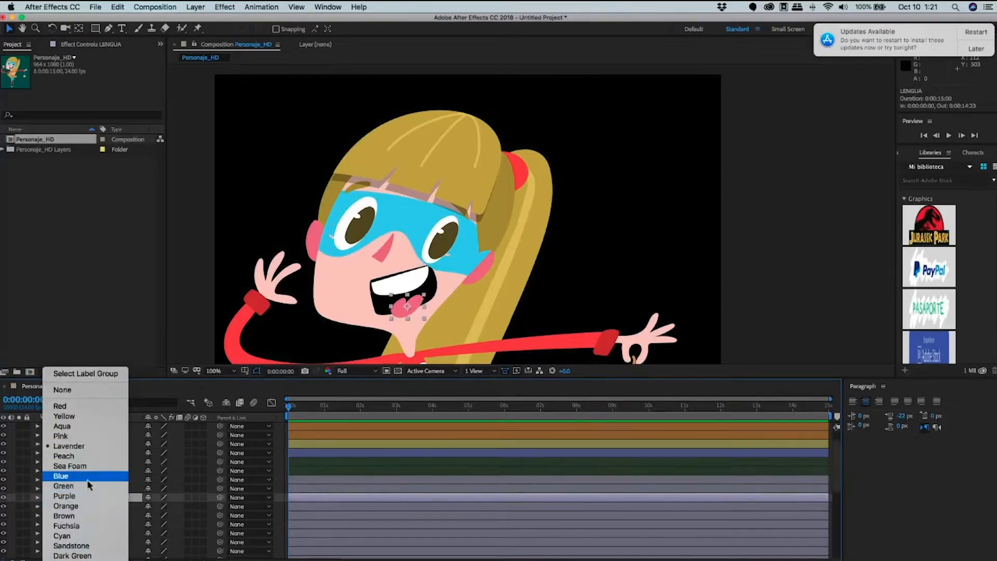
click(63, 455)
click(46, 497)
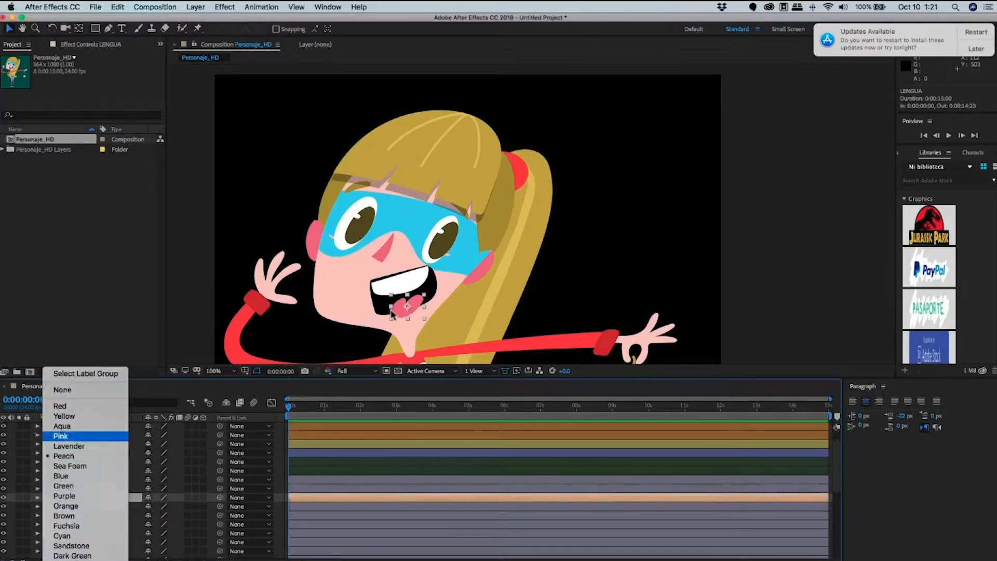
click(382, 452)
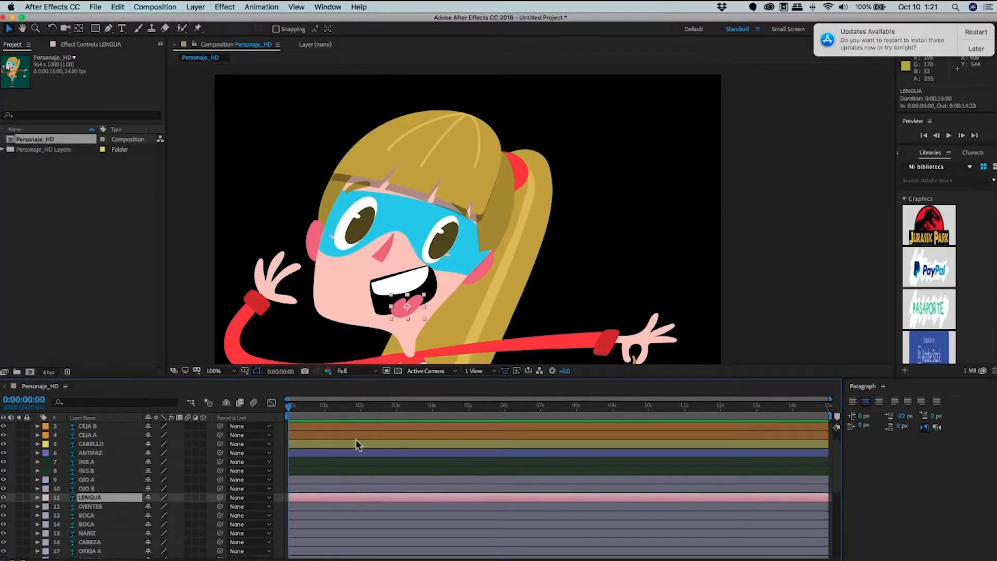
click(369, 452)
click(390, 426)
key(super+shift+a)
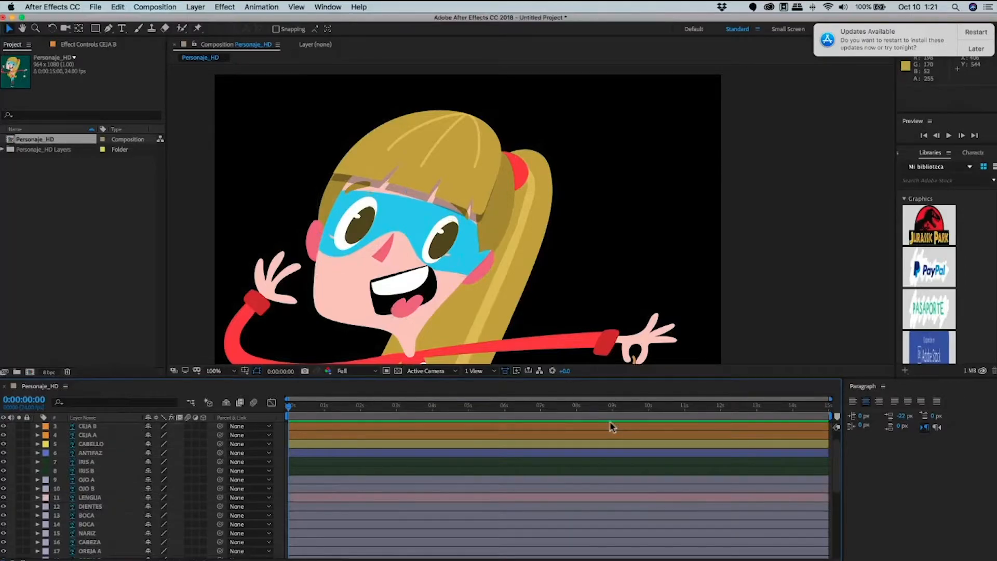
Set the label colour of both BOCA mouth layers to Dark Green.
click(96, 462)
click(97, 489)
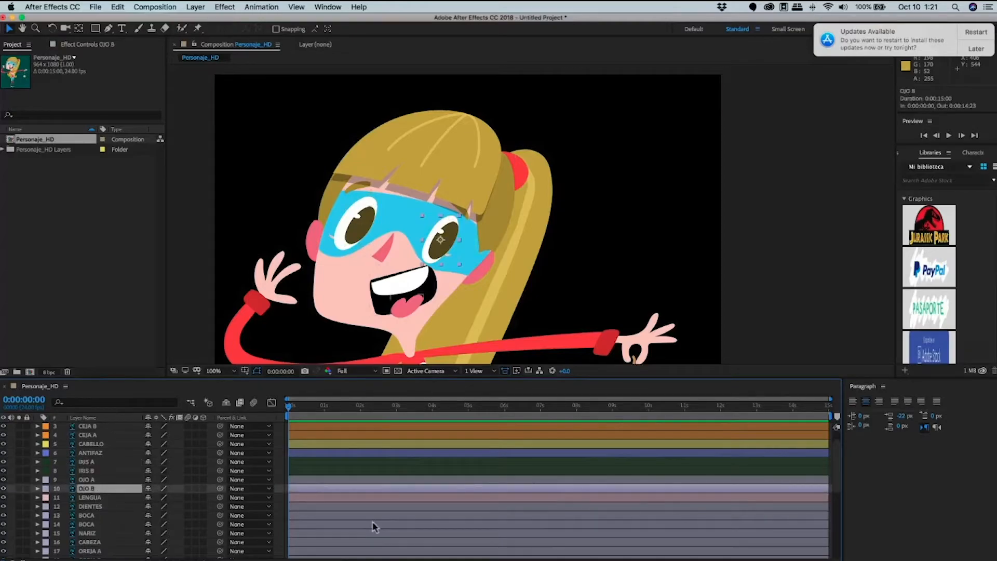
click(97, 498)
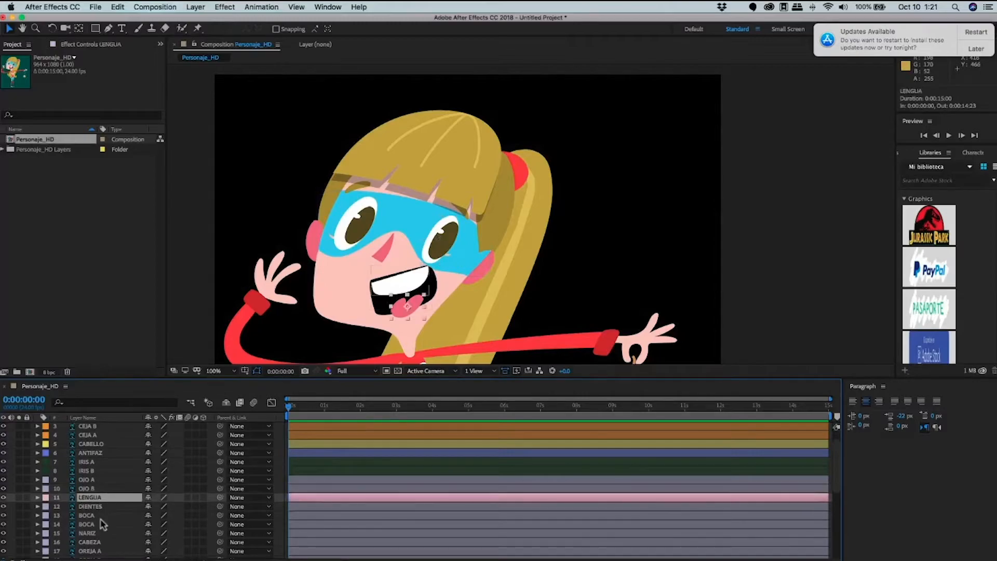
click(100, 507)
click(100, 516)
scroll(52, 498, down, 3)
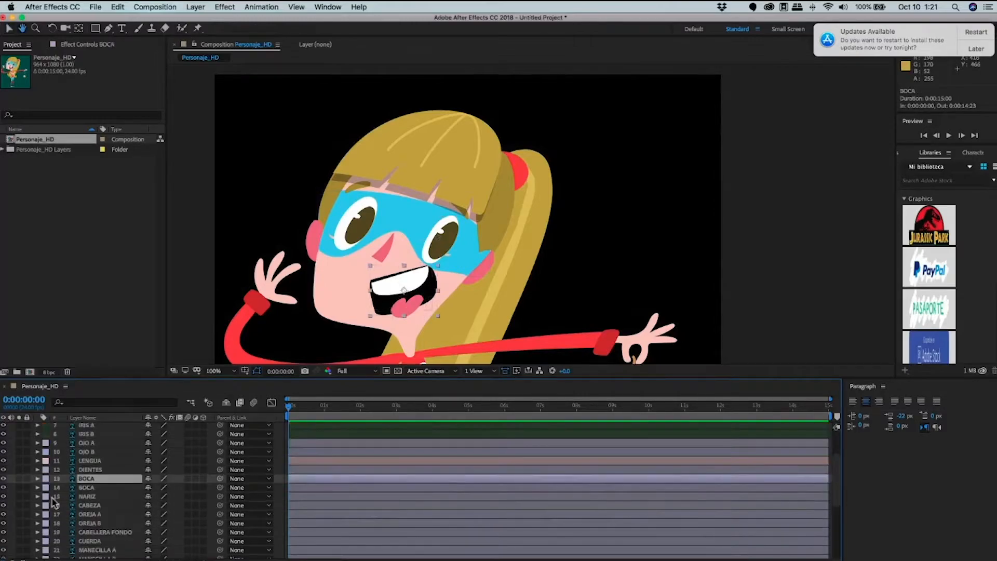
shift+click(68, 488)
click(46, 487)
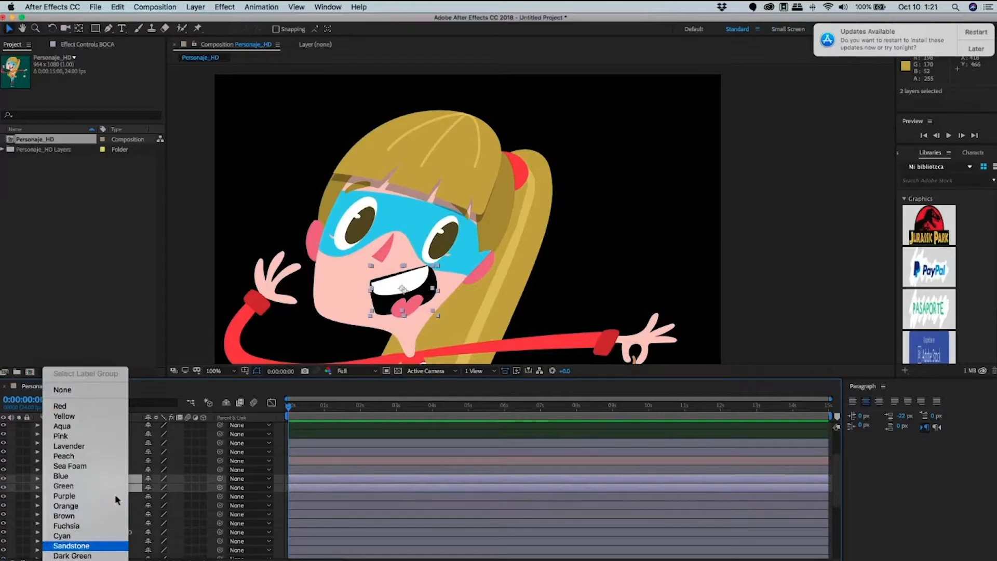
click(93, 516)
Set the label colour of the NARIZ nose layer and the OREJA A and OREJA B ear layers to Purple.
click(59, 497)
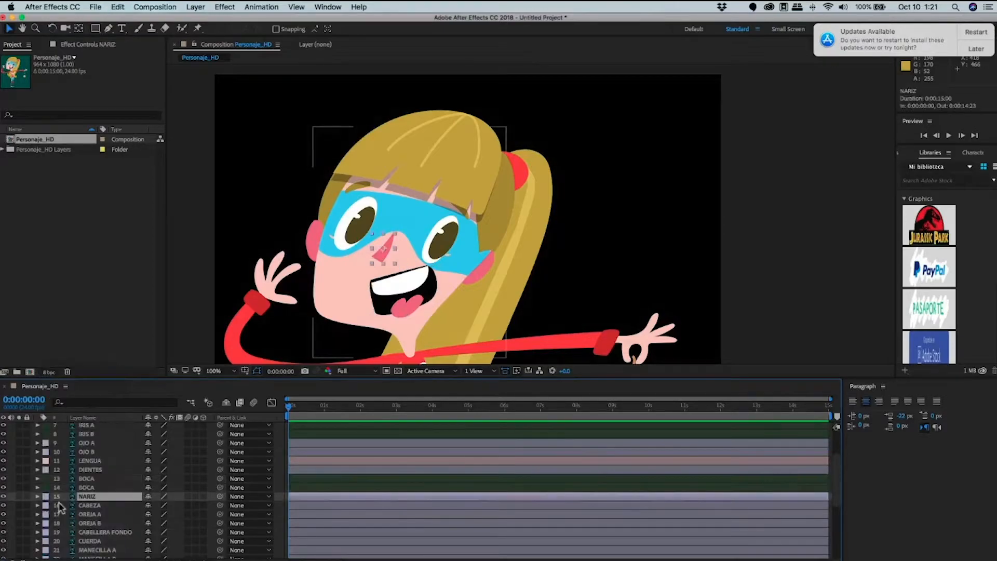
click(46, 497)
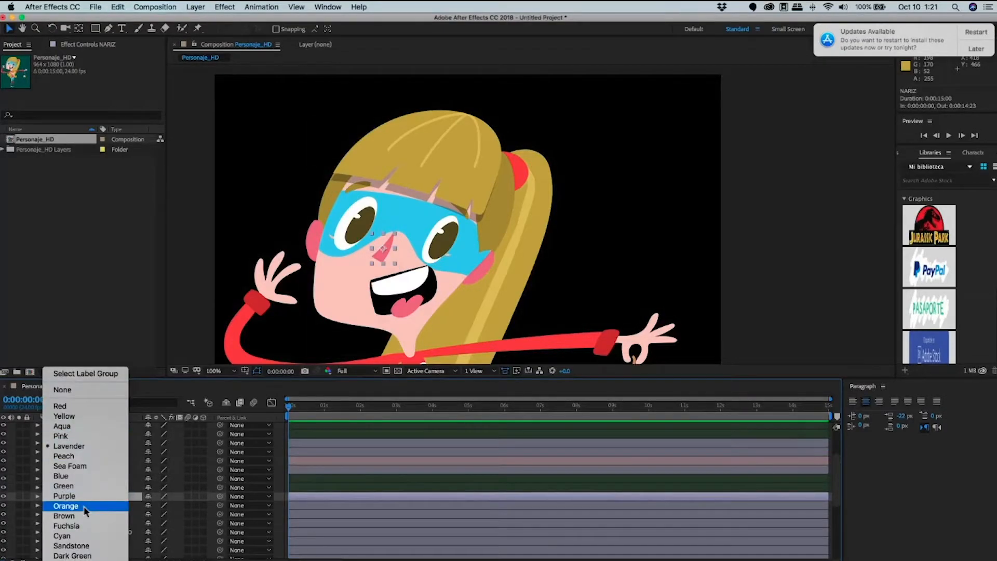
click(65, 496)
click(91, 506)
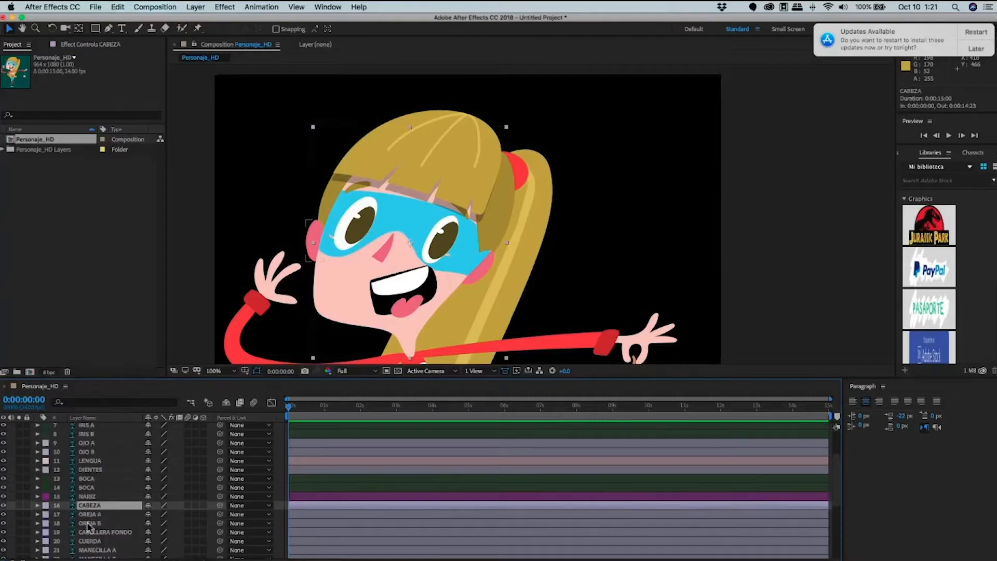
click(90, 514)
shift+click(89, 523)
click(46, 522)
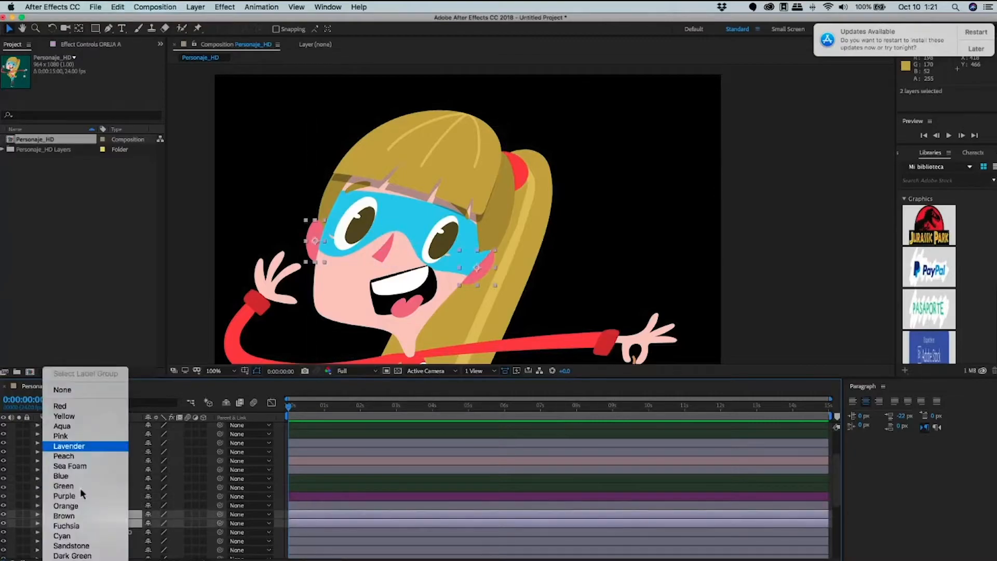
click(80, 494)
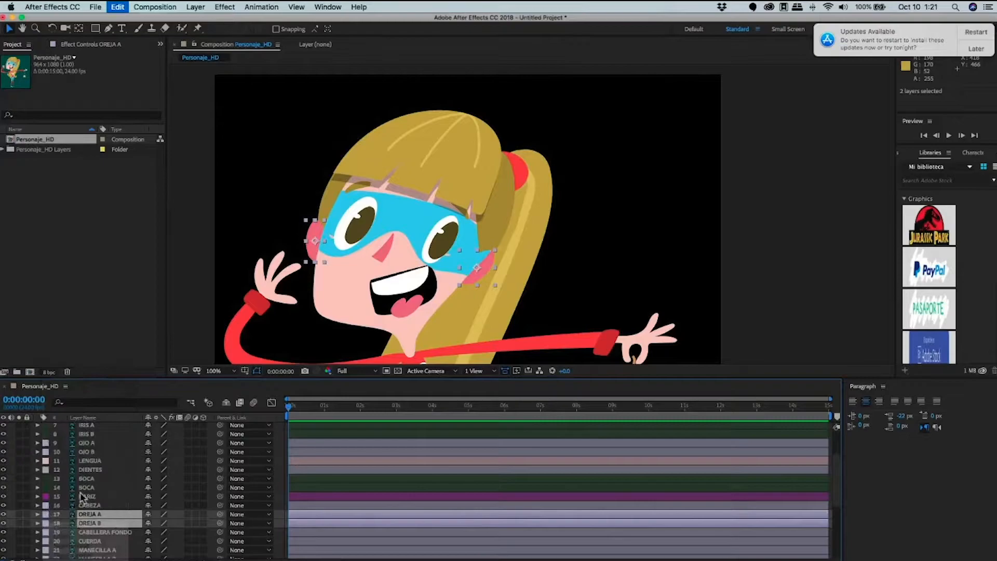
Set the CABEZA head layer's label colour to Peach.
click(87, 505)
click(46, 505)
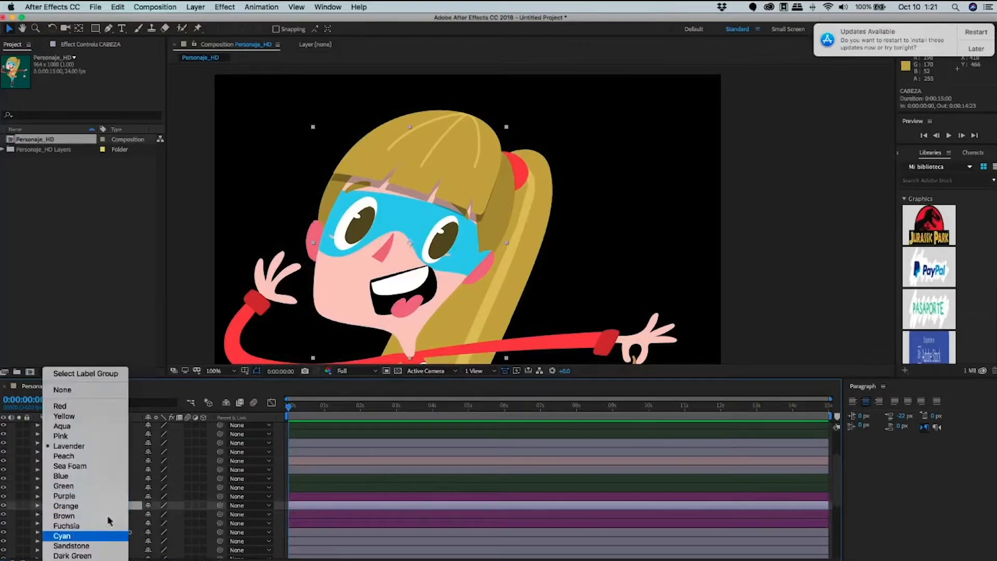
click(109, 456)
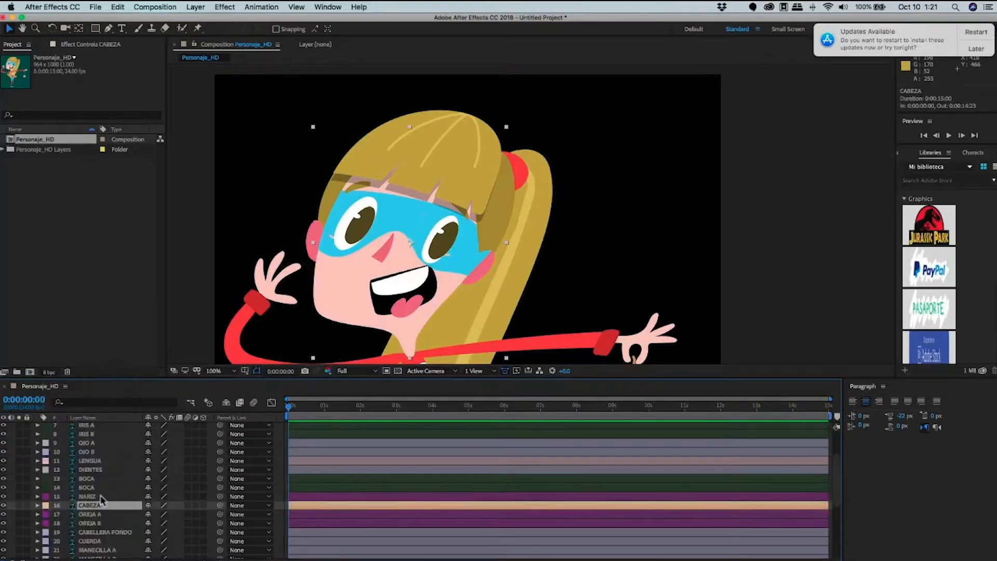
Set the CABELLERA FONDO back-hair layer's label colour to Yellow.
scroll(104, 496, down, 1)
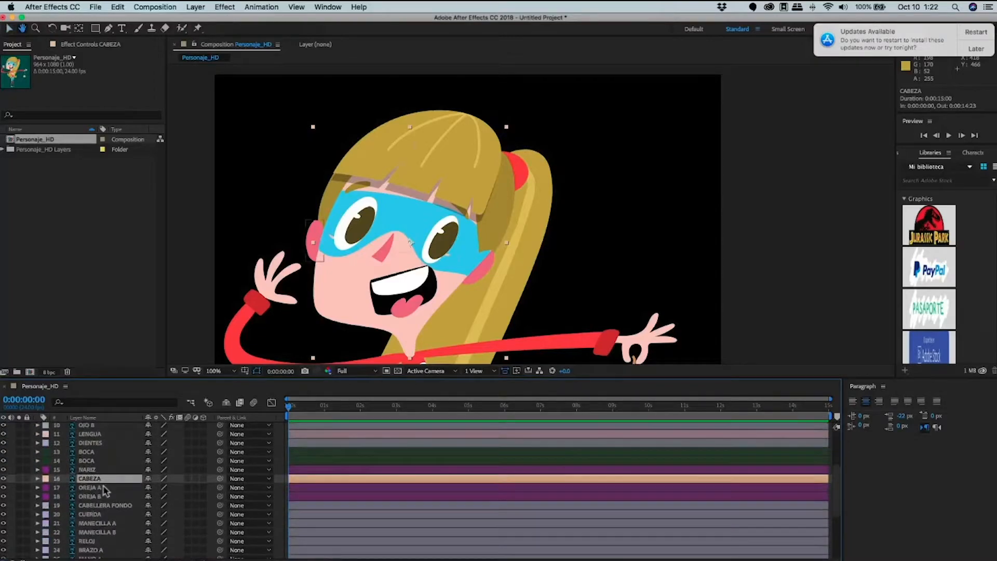
click(102, 505)
scroll(73, 499, down, 2)
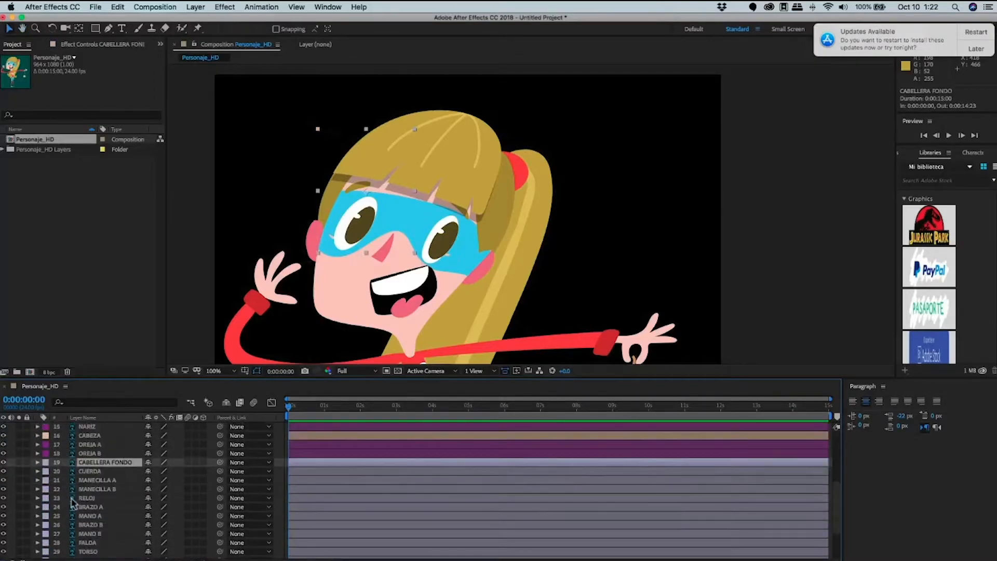
click(46, 463)
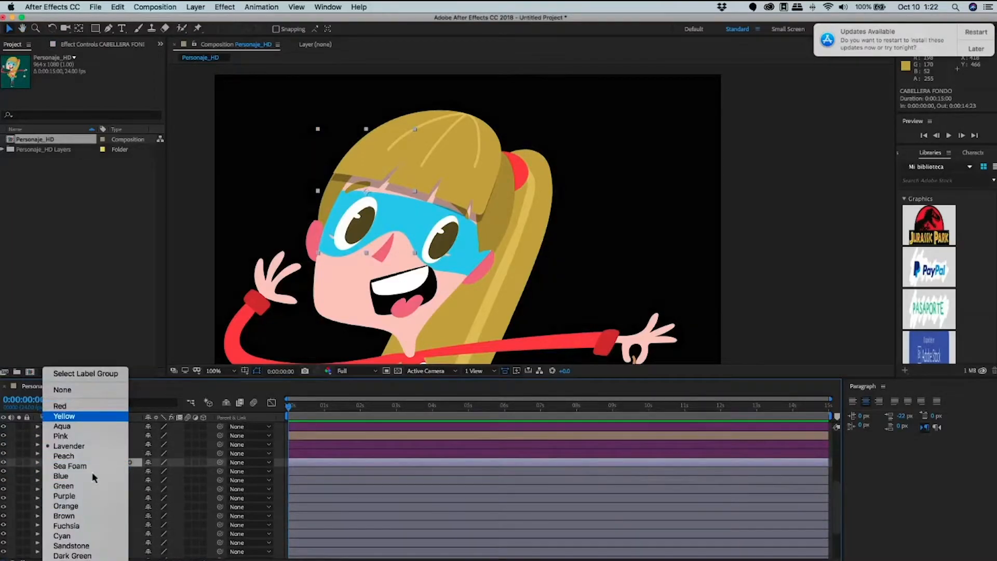
click(88, 416)
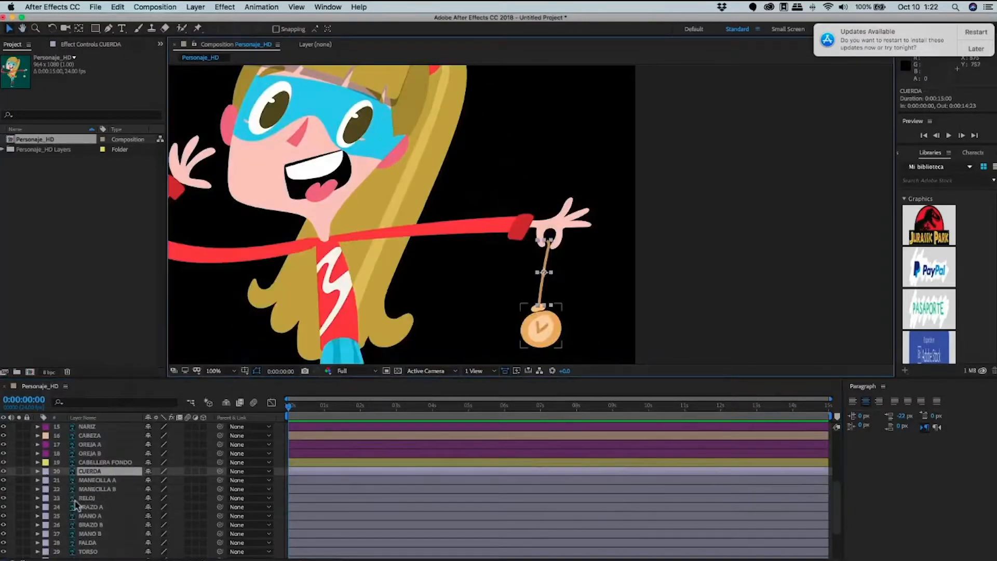
Set the label colour of the pocket watch layers CUERDA, MANECILLA A, MANECILLA B and RELOJ to Blue.
shift+click(75, 500)
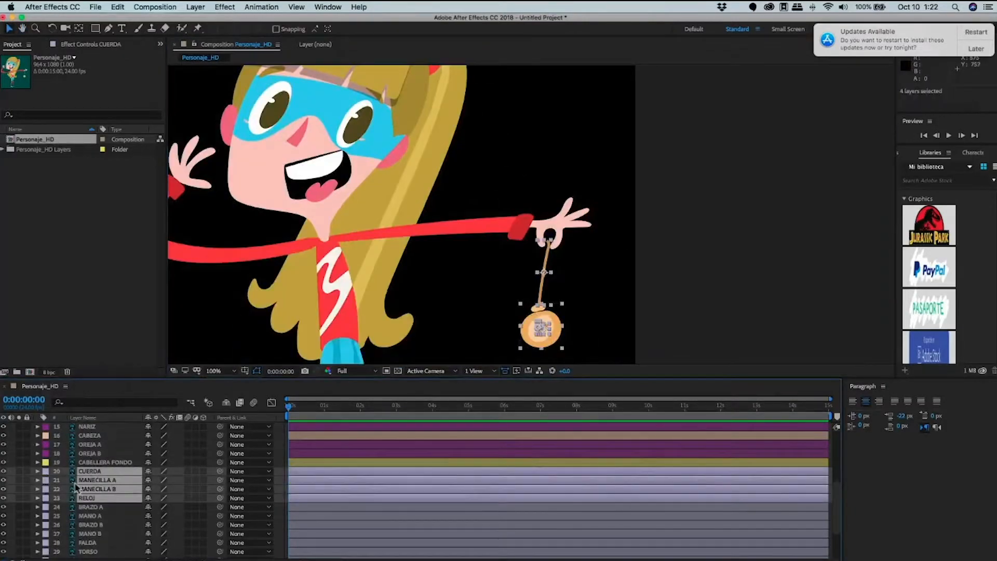
click(46, 489)
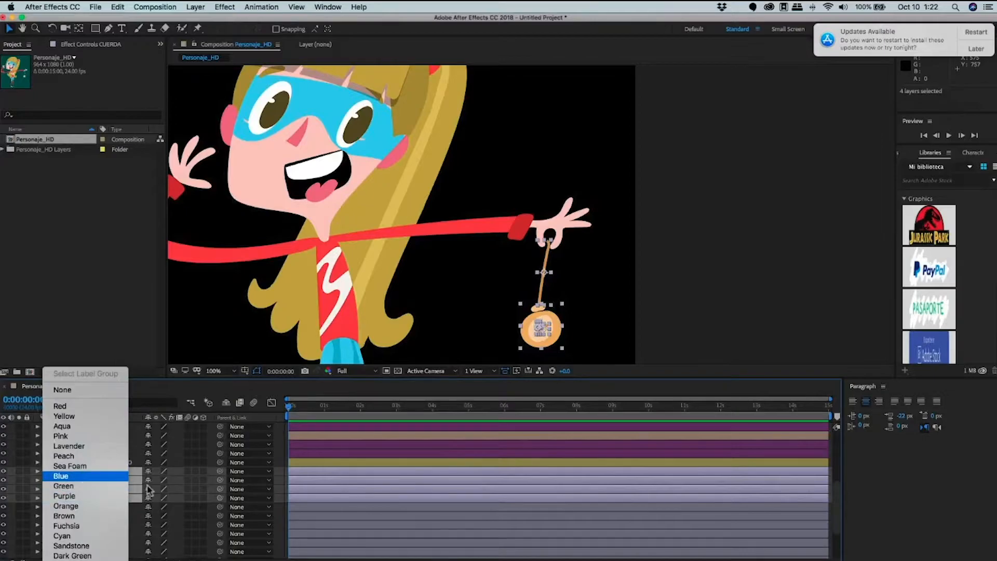
click(85, 477)
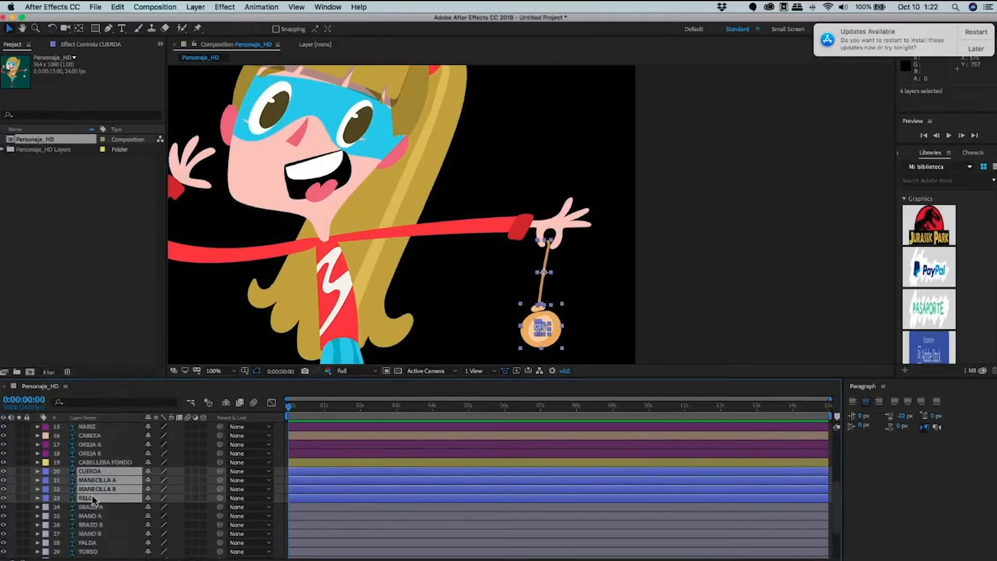
Set the label colour of the BRAZO A arm and MANO A hand layers to Red.
scroll(95, 501, down, 2)
click(97, 486)
key(super+shift+Down)
key(space)
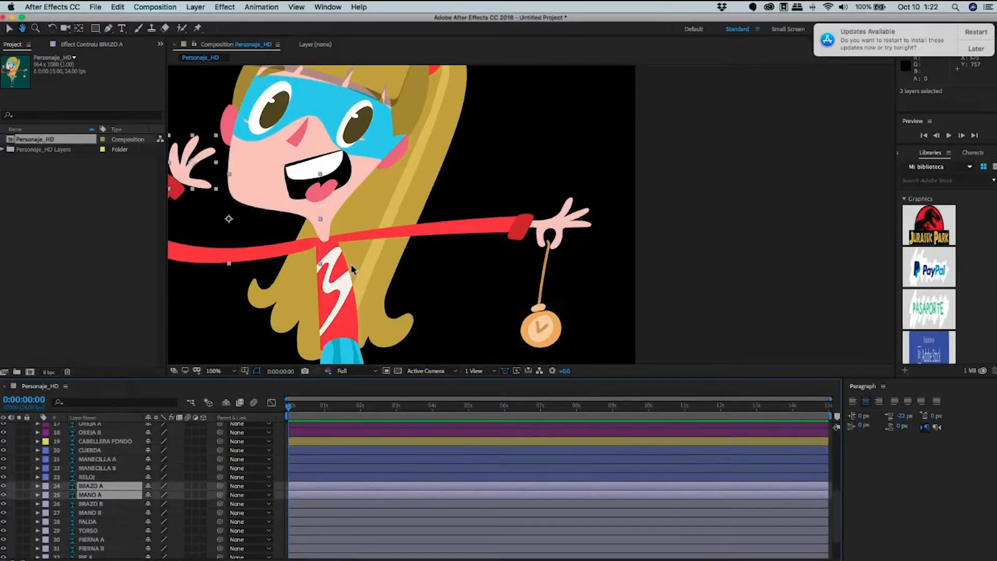
drag(352, 267, 419, 302)
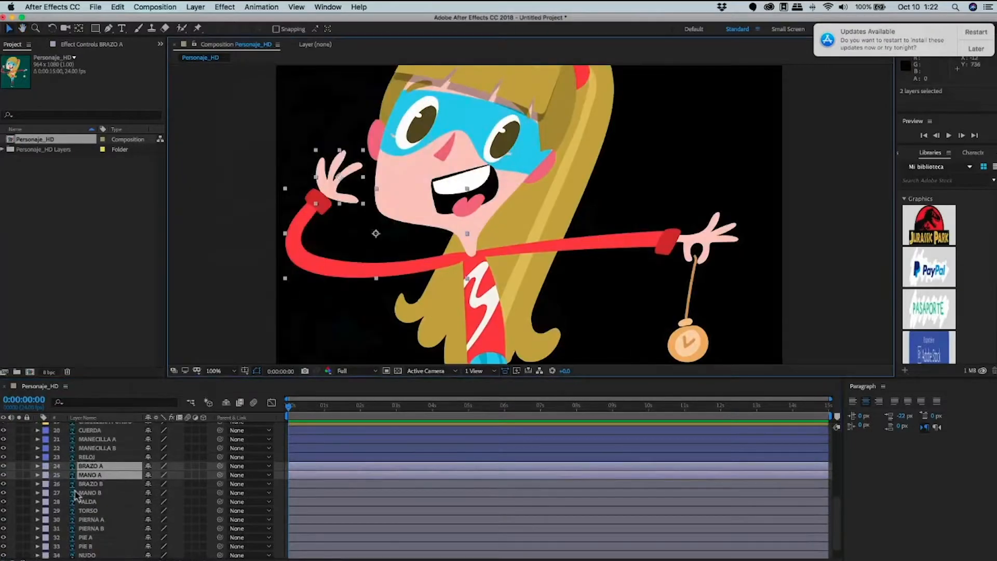
click(45, 474)
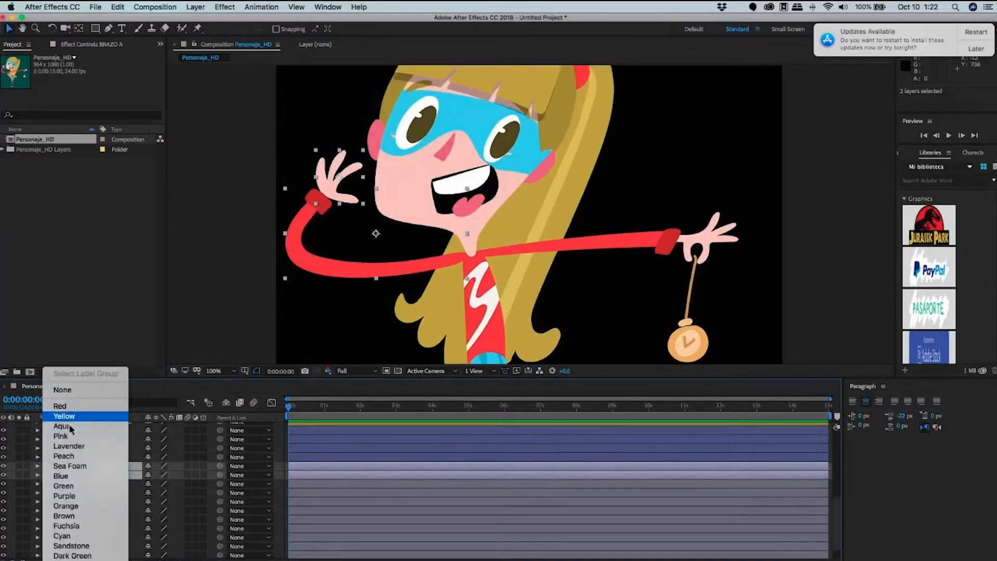
click(66, 405)
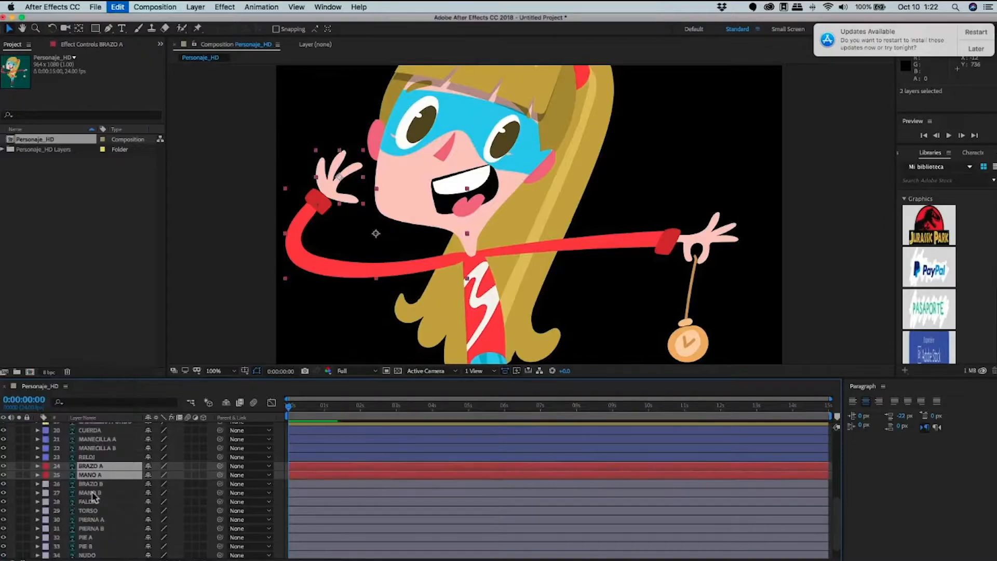
Set the FALDA skirt layer's label colour to Blue.
click(93, 484)
shift+click(94, 493)
click(47, 501)
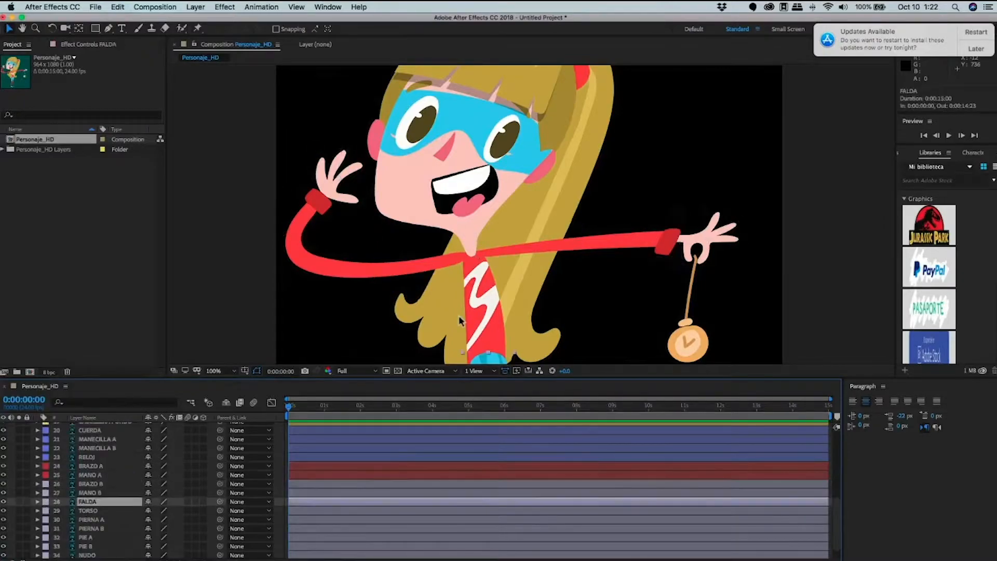
key(space)
drag(591, 303, 531, 246)
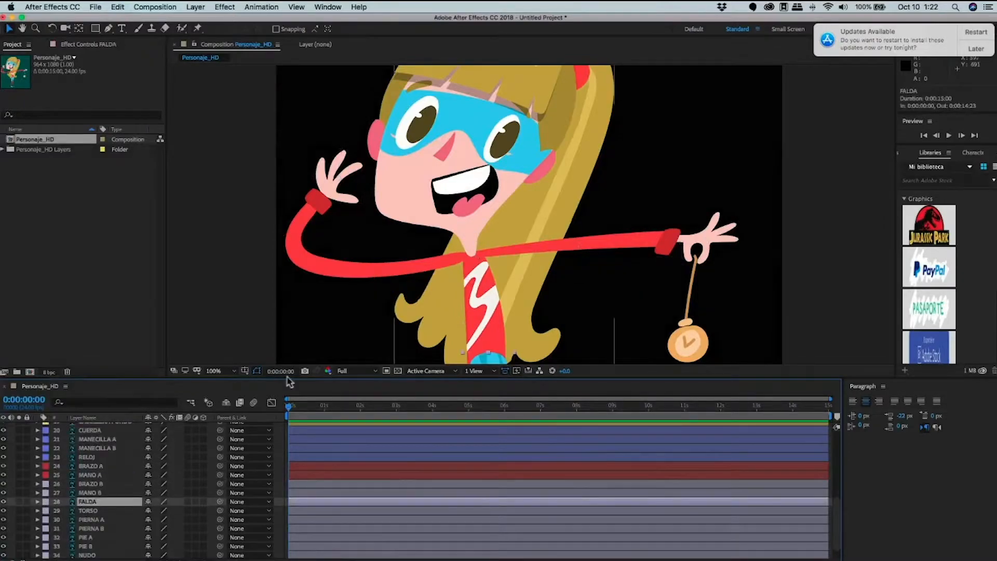
click(46, 502)
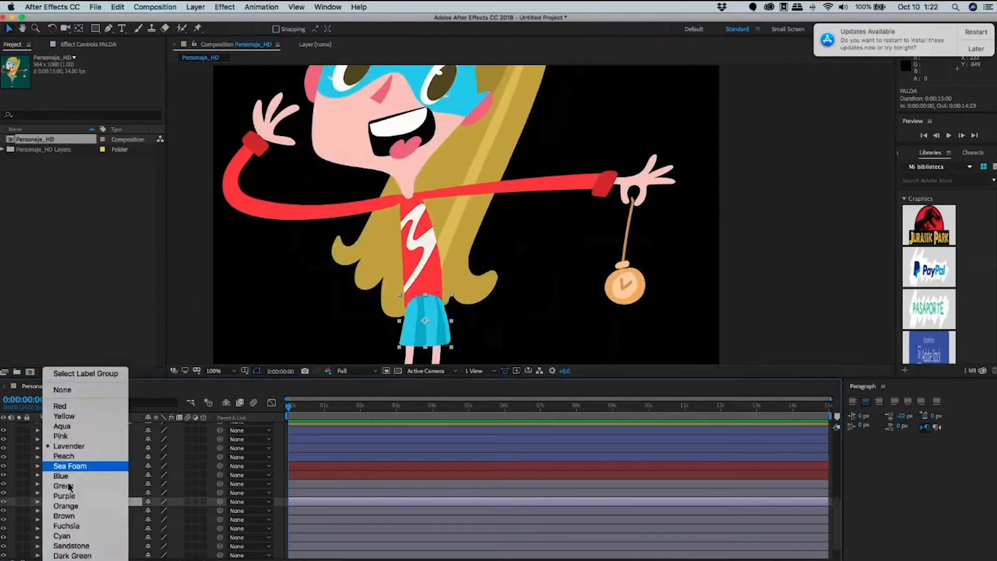
click(78, 476)
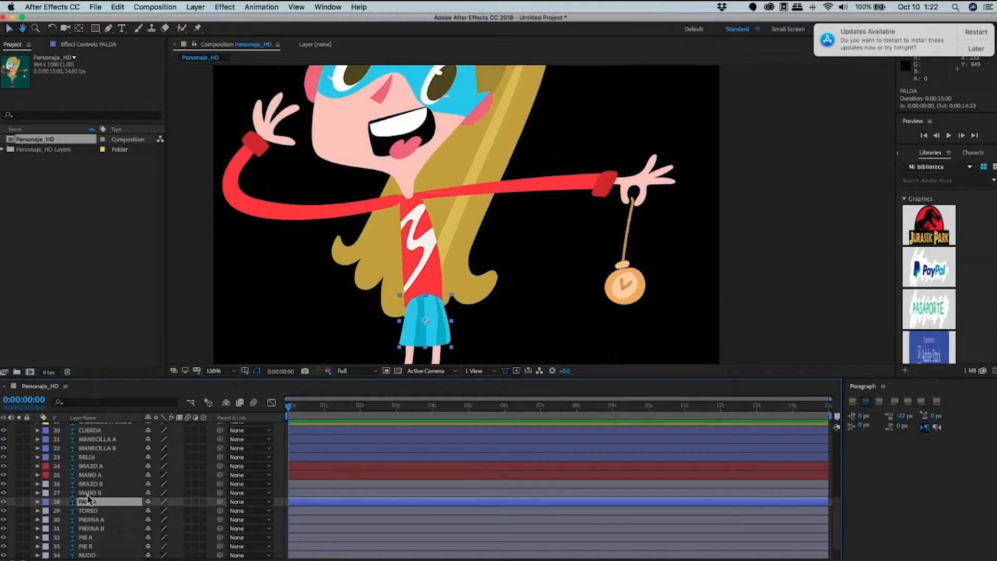
Set the TORSO layer's label colour to Red.
scroll(78, 506, down, 2)
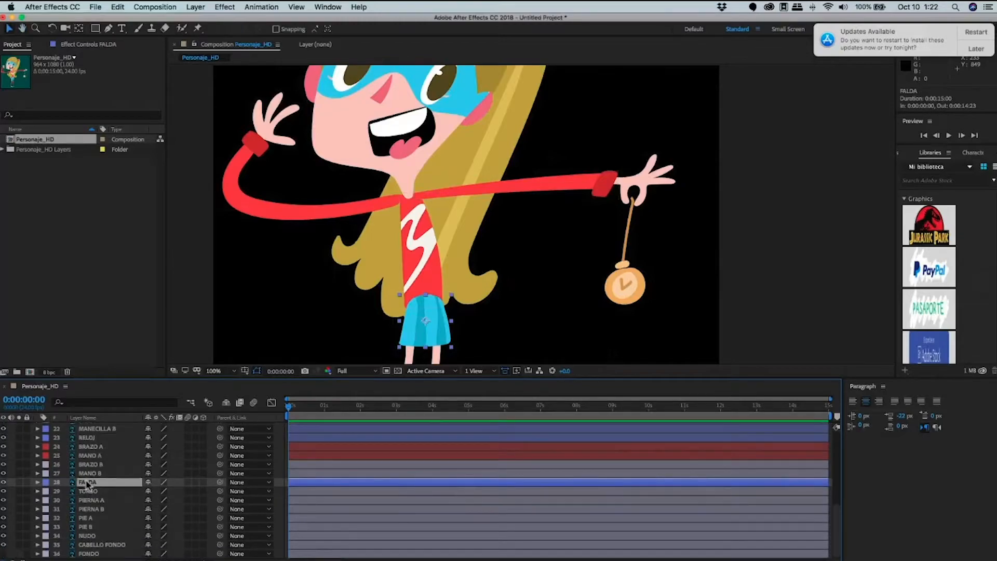
click(47, 491)
click(46, 491)
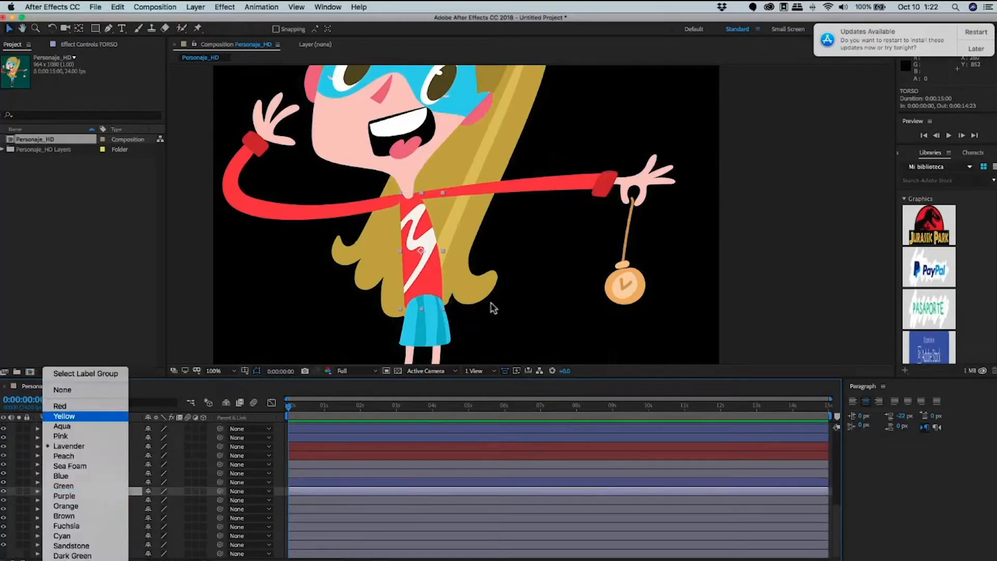
click(60, 406)
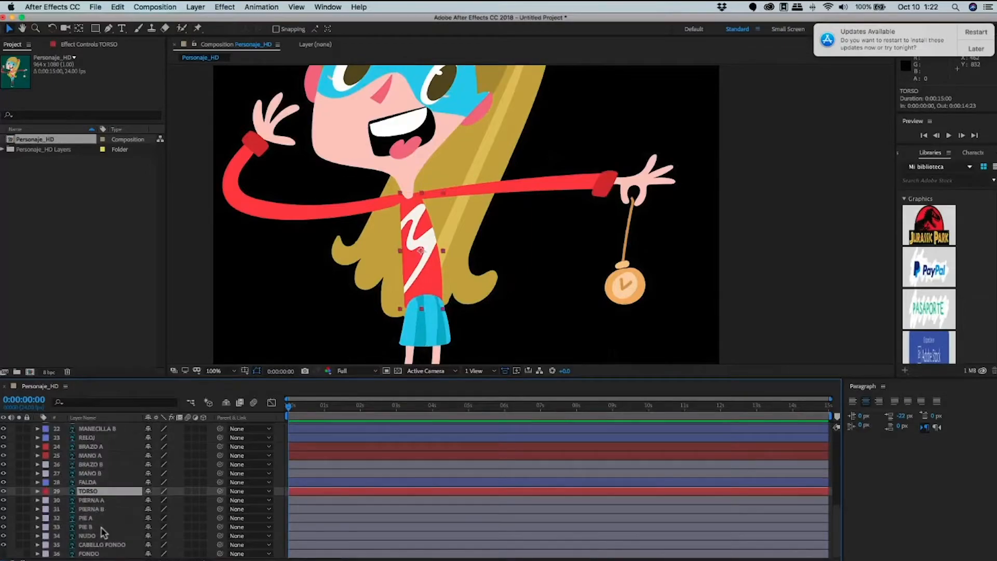
Move the PIE A foot layer directly above PIERNA A in the layer stack, and select PIERNA A.
click(91, 508)
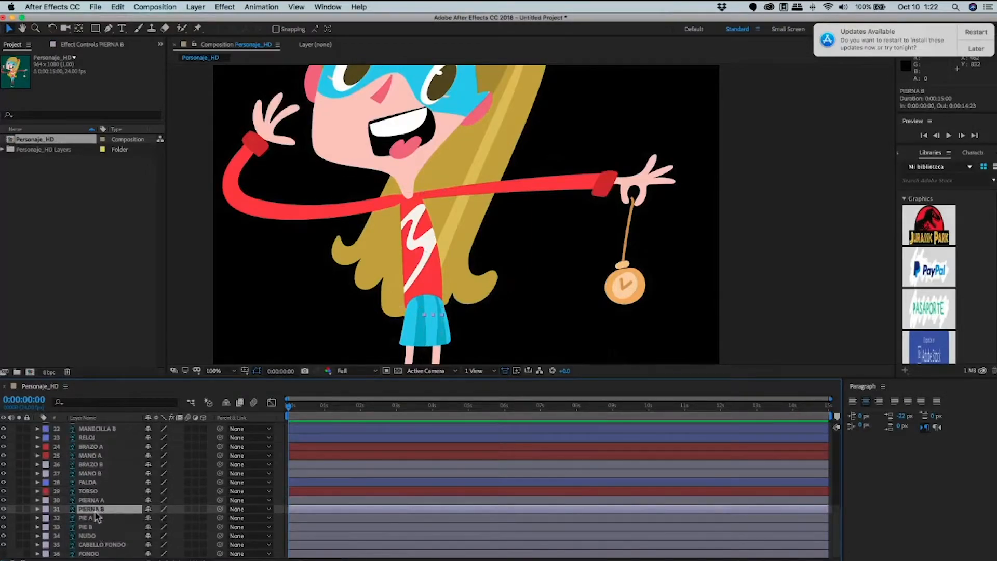
drag(106, 517, 123, 497)
click(121, 508)
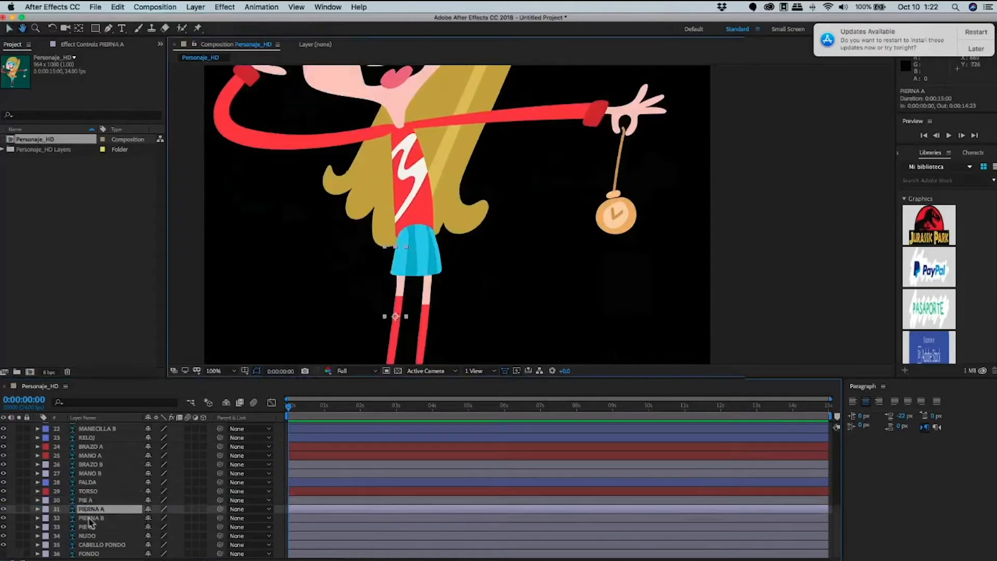
Add the PIERNA B leg layer to the PIERNA A selection and set the label colour of both to Red.
shift+click(88, 518)
click(46, 509)
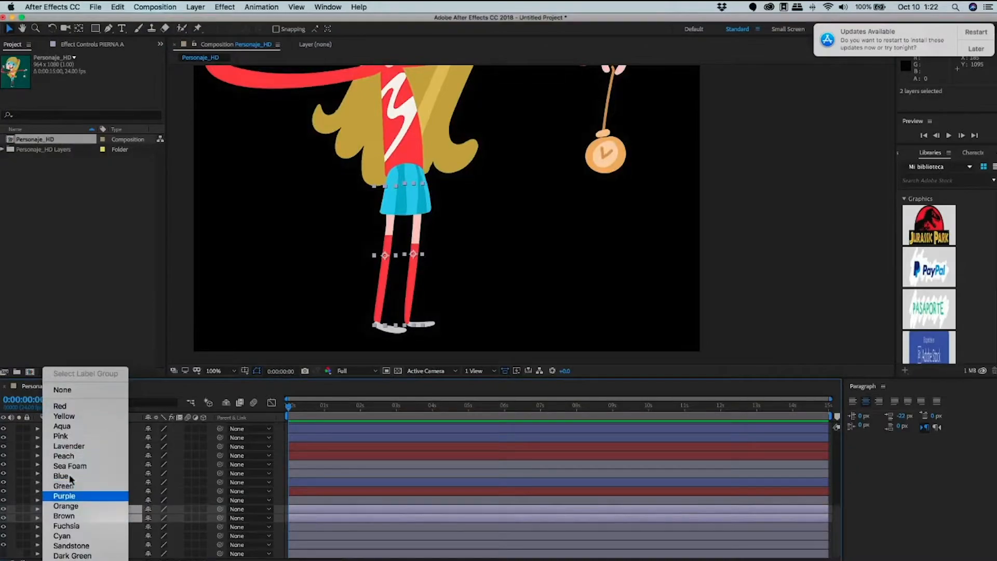
key(Up)
key(Return)
Place the PIE B foot layer directly above PIERNA B in the layer stack, keeping PIE A above PIERNA A.
click(93, 527)
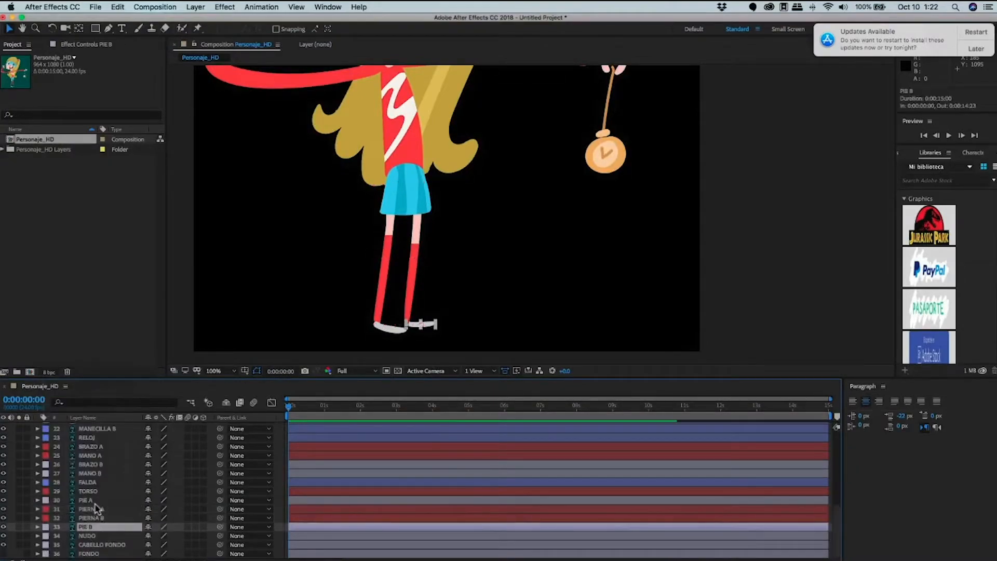
click(97, 535)
click(96, 524)
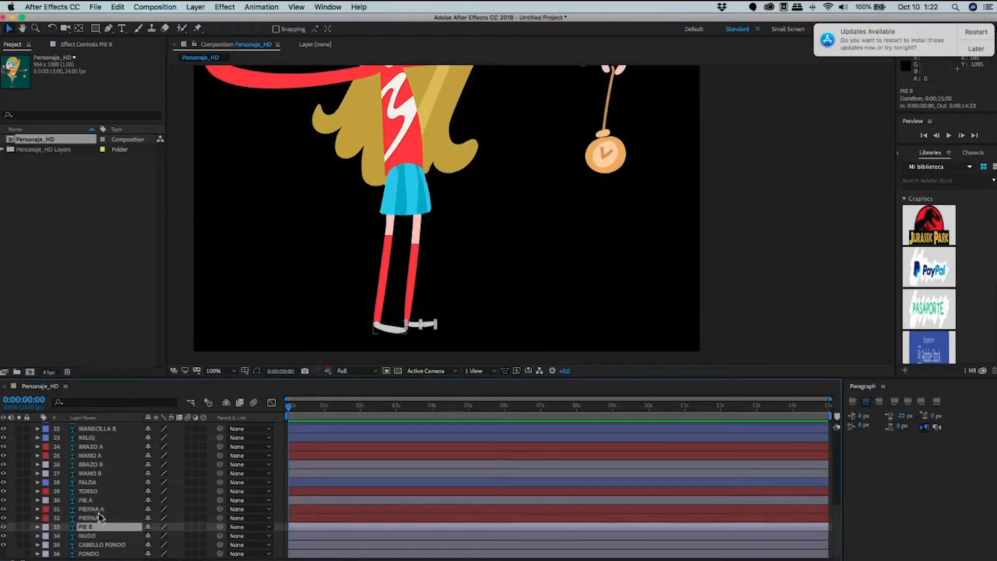
drag(97, 500, 102, 511)
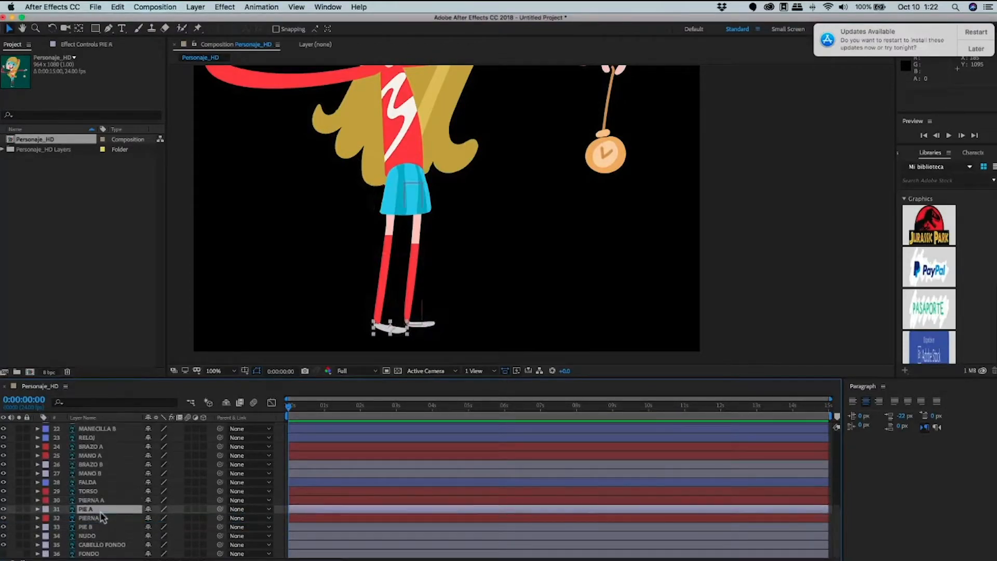
key(super+z)
key(super+z)
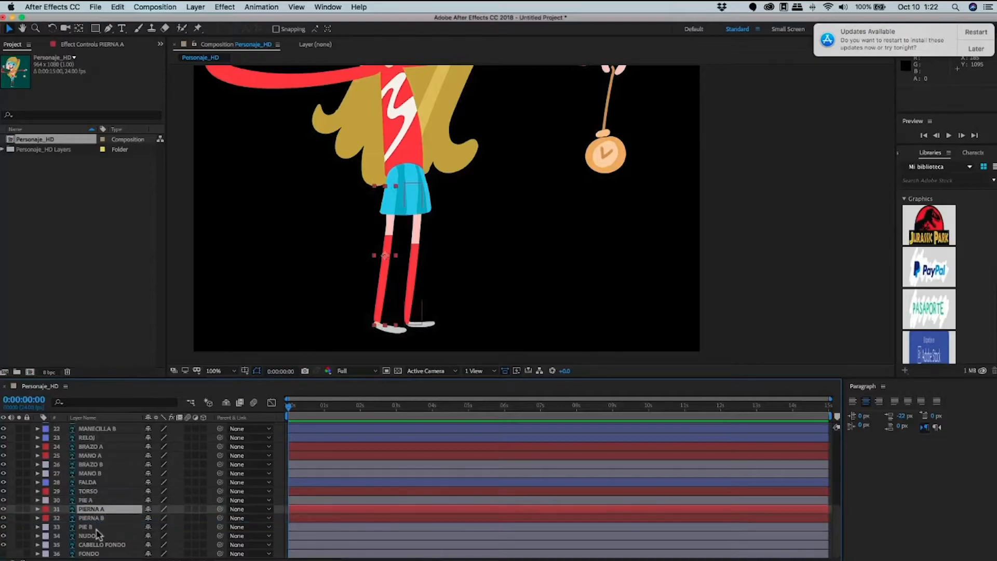
key(super+z)
key(super+z)
Set the CABELLO FONDO back-hair layer's label colour to Yellow.
click(86, 538)
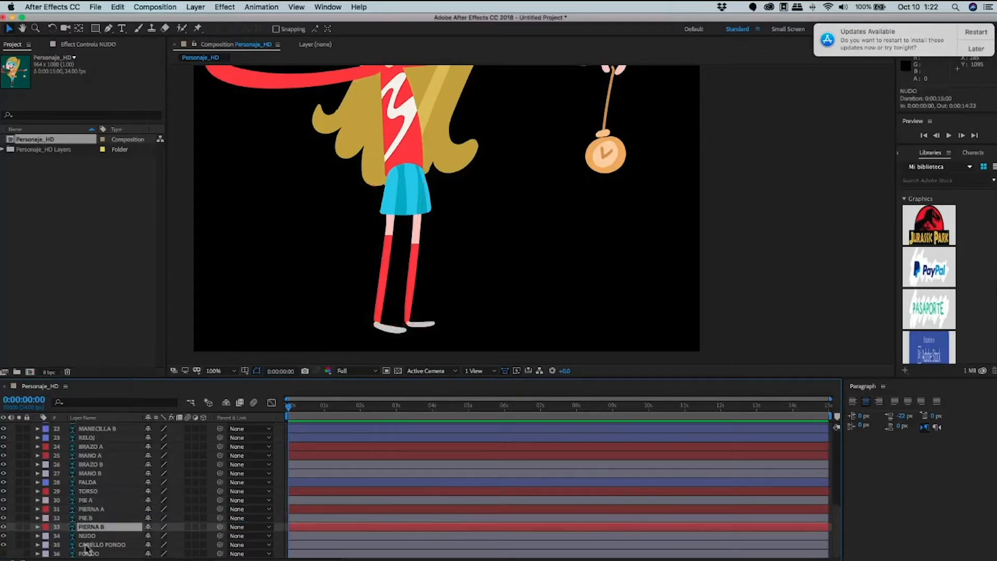
click(56, 543)
click(46, 545)
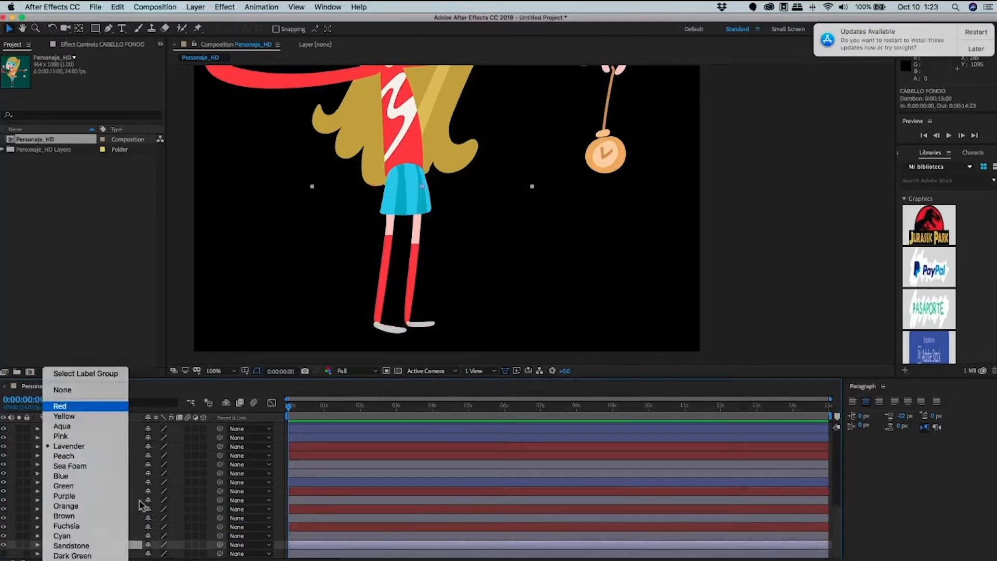
click(95, 463)
Save the project as Personaje_Marioneta.aep in the AE folder.
scroll(601, 396, up, 5)
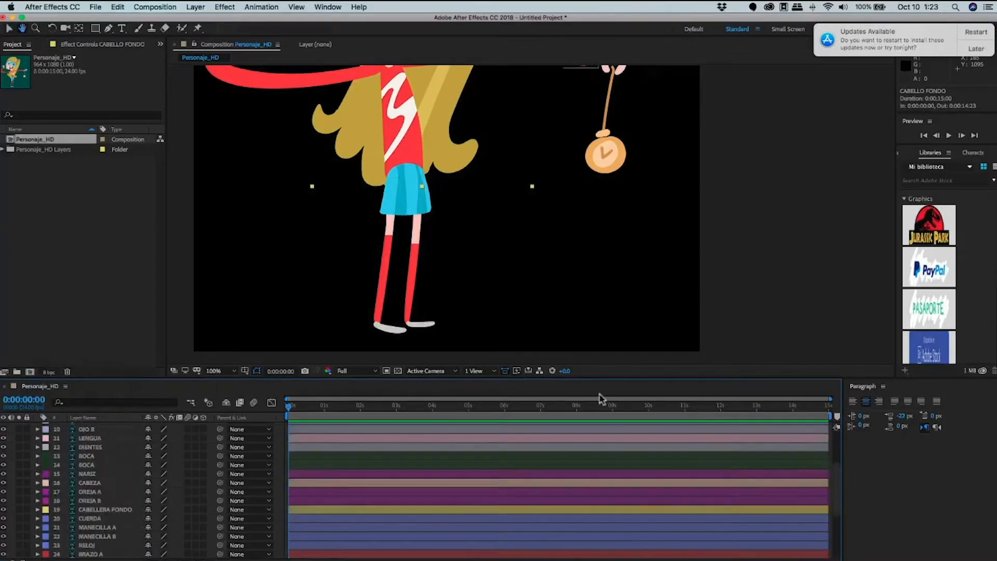
drag(585, 312, 610, 551)
scroll(96, 522, up, 3)
key(v)
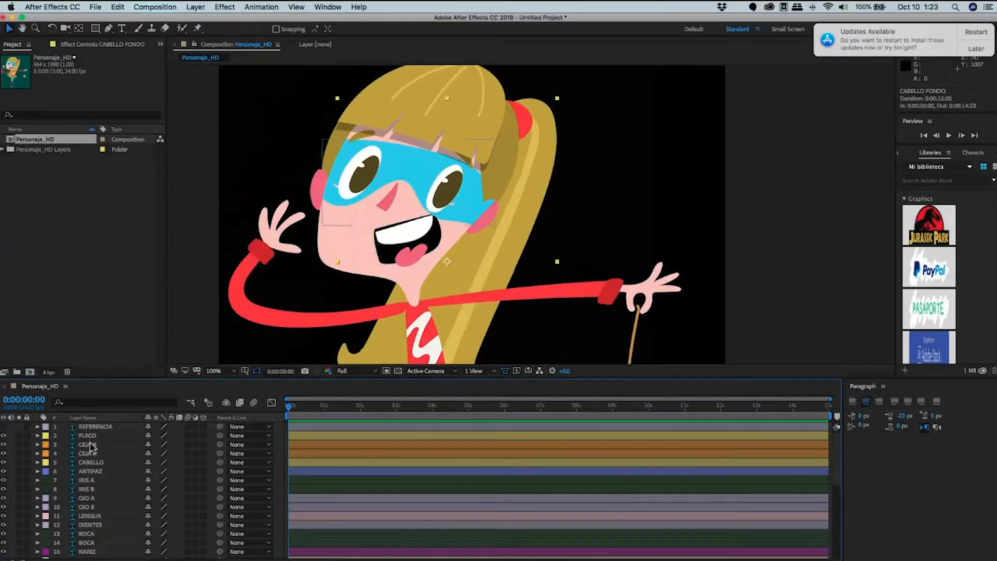
key(super+s)
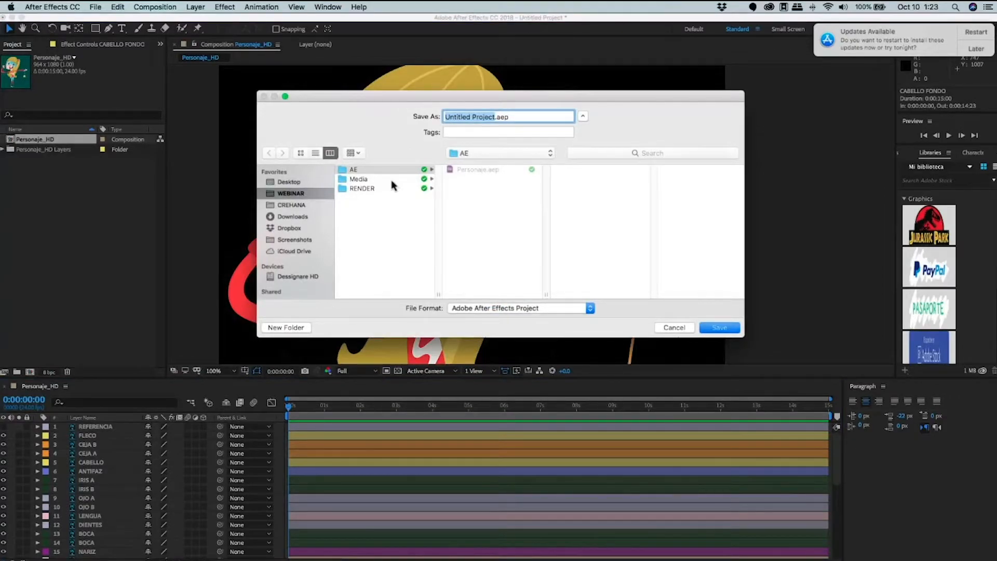
text(Personaje_Marioneta)
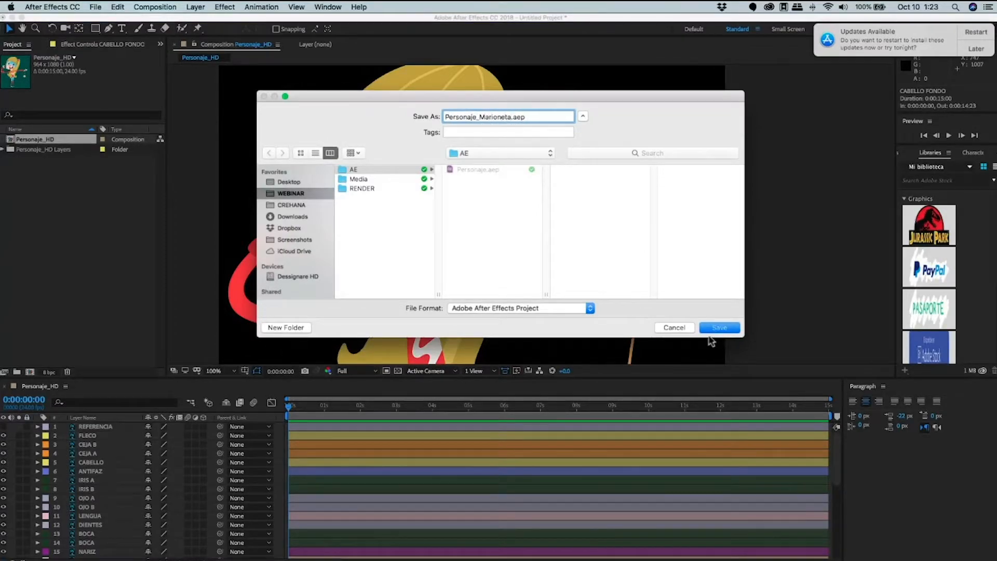
key(Return)
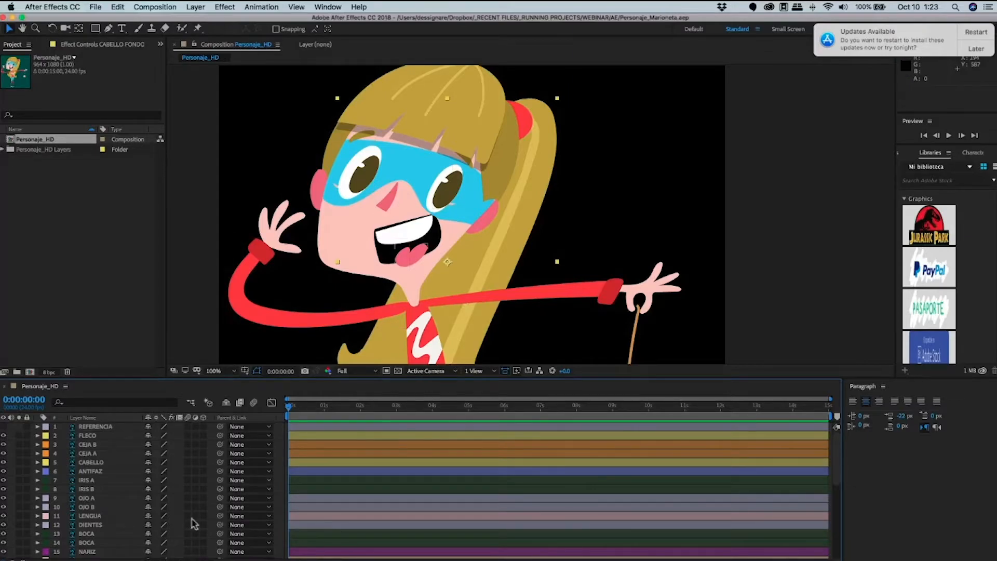
Select the FLECO fringe layer and solo it so that only the fringe is displayed in the composition.
click(87, 435)
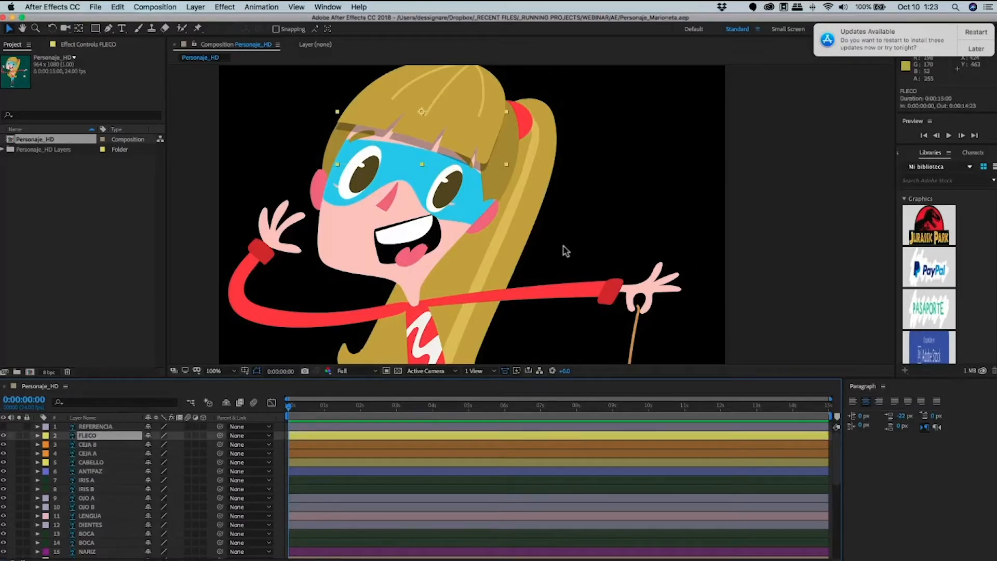
key(space)
drag(481, 217, 498, 291)
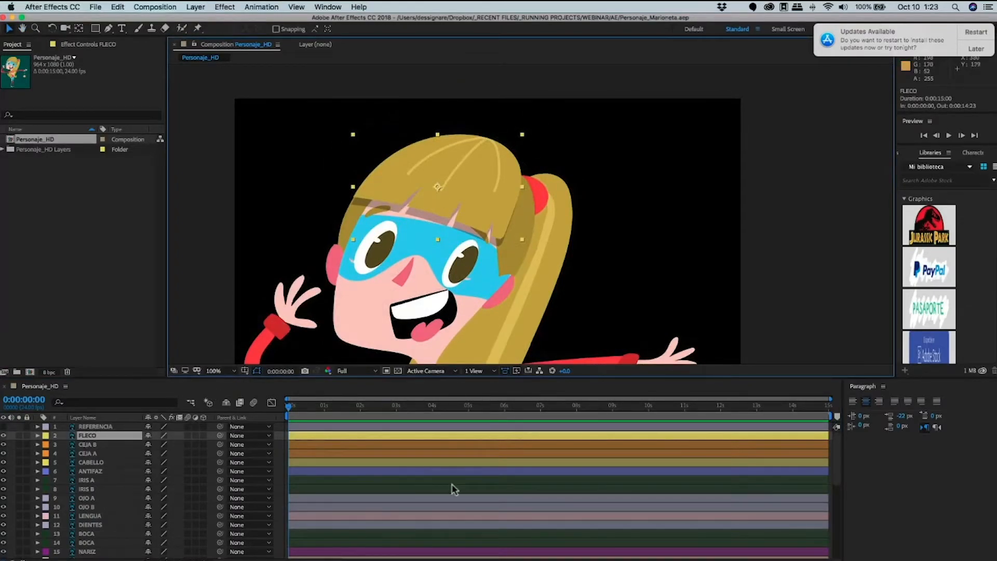
click(95, 445)
click(88, 435)
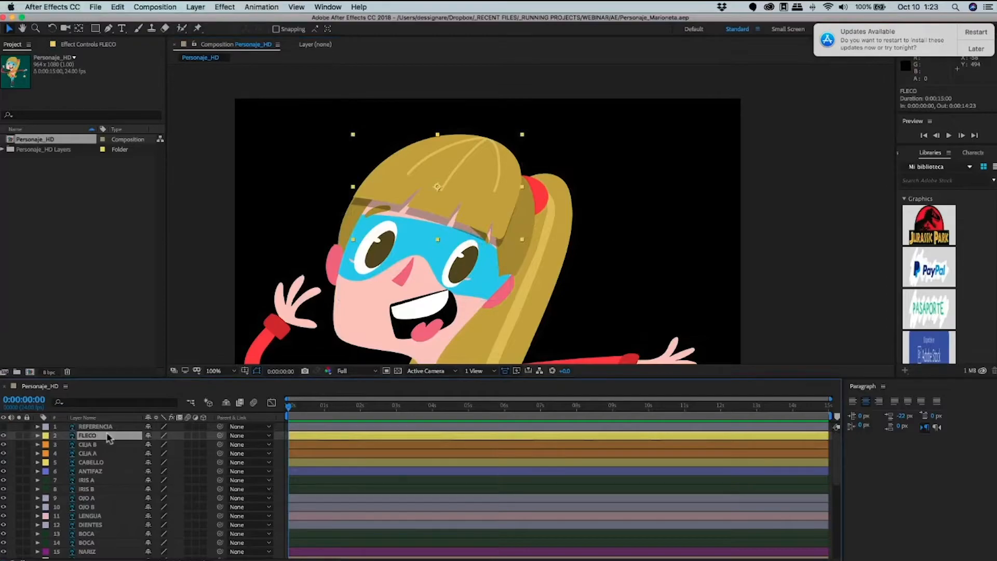
click(19, 436)
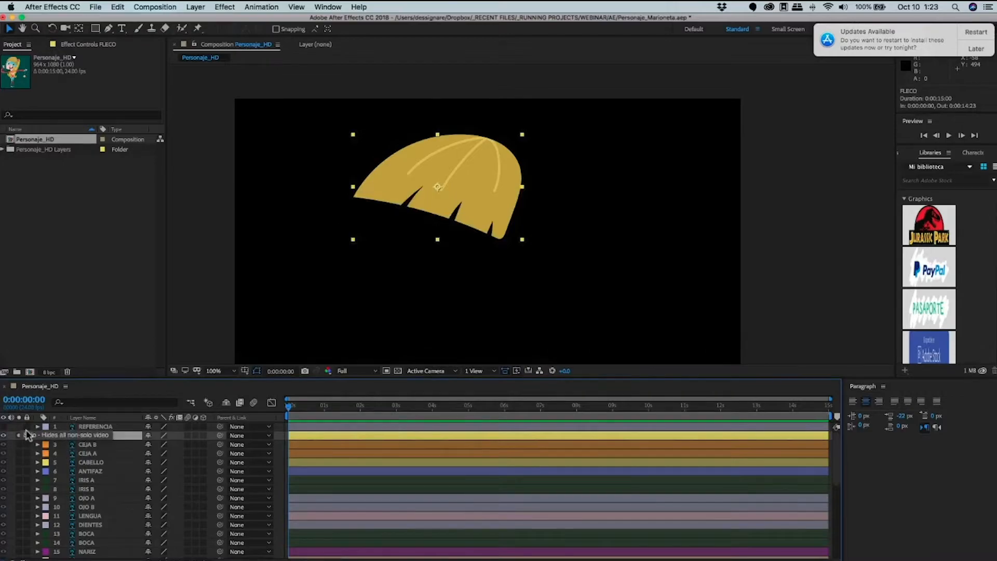
click(19, 435)
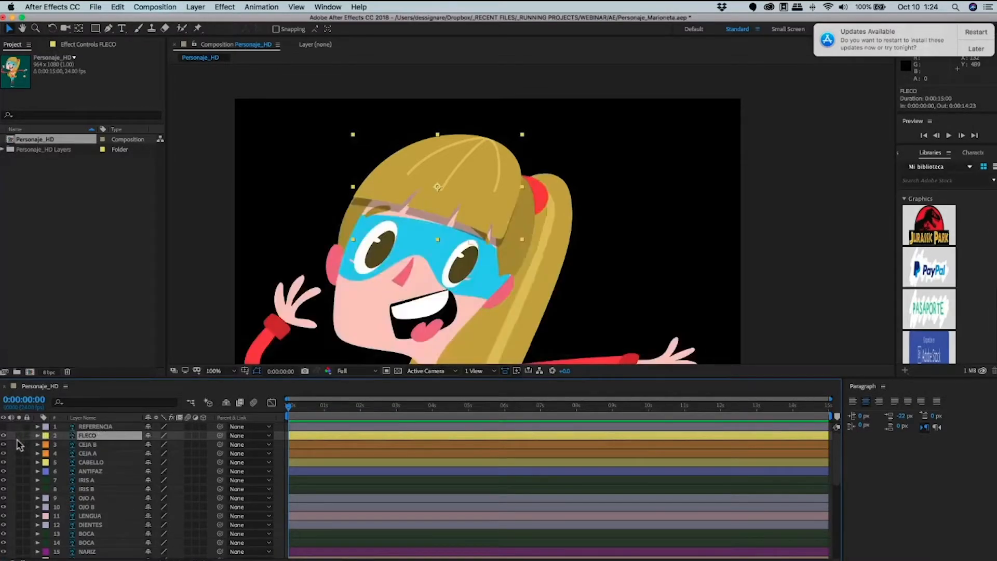
click(19, 436)
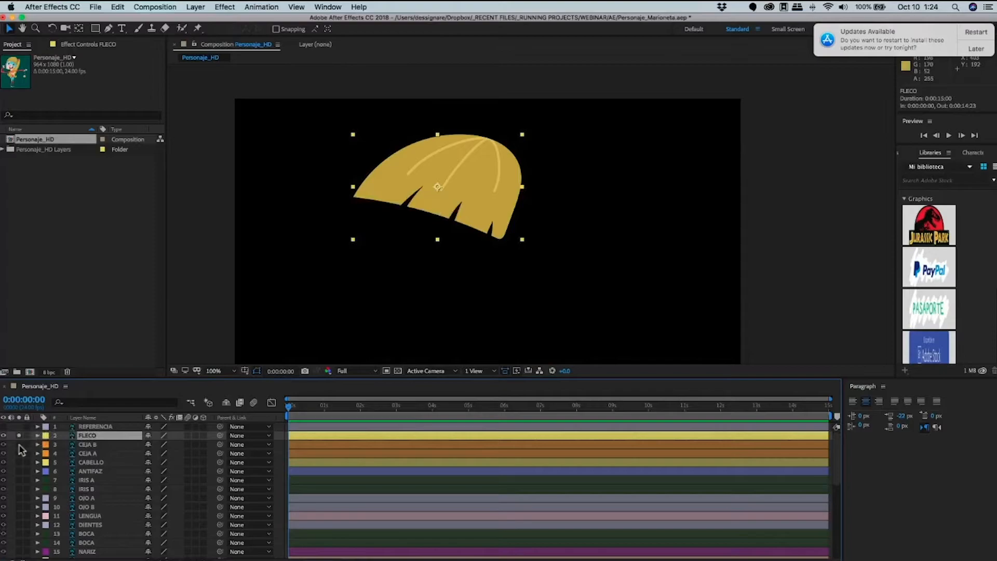
Try soloing the layers from CEJA B through LENGUA as well, undo that, and leave only FLECO soloed.
drag(19, 463, 18, 513)
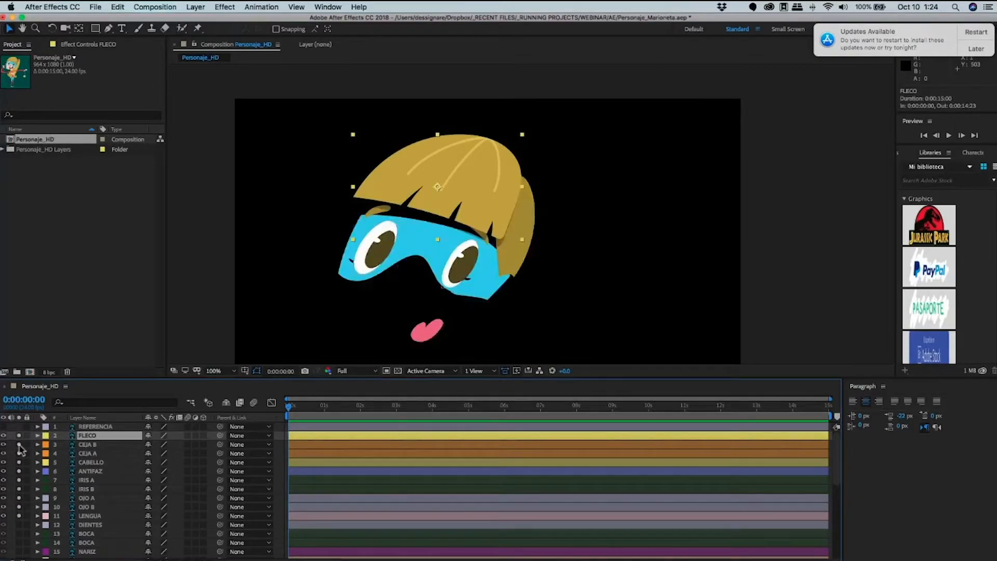
key(super+z)
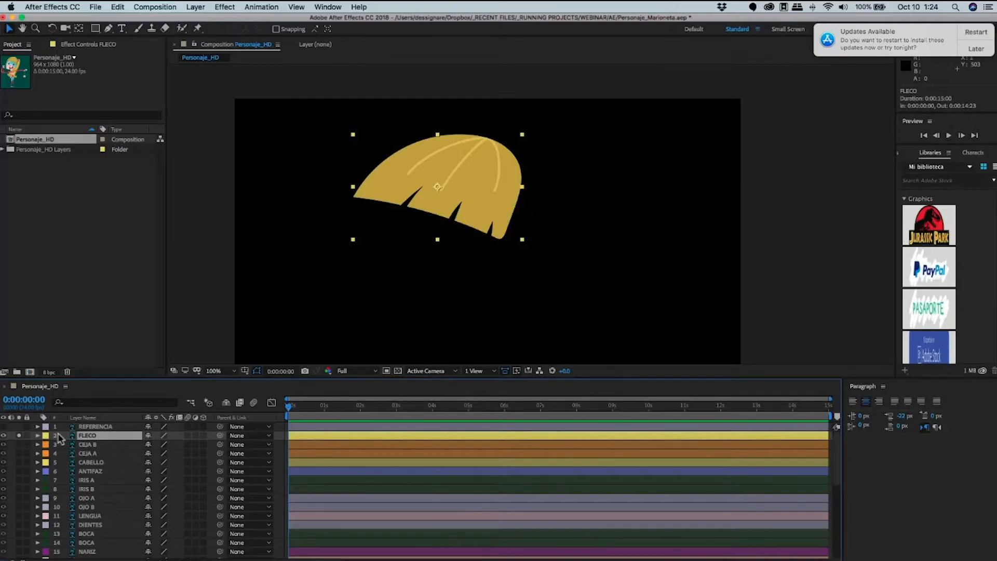
click(20, 436)
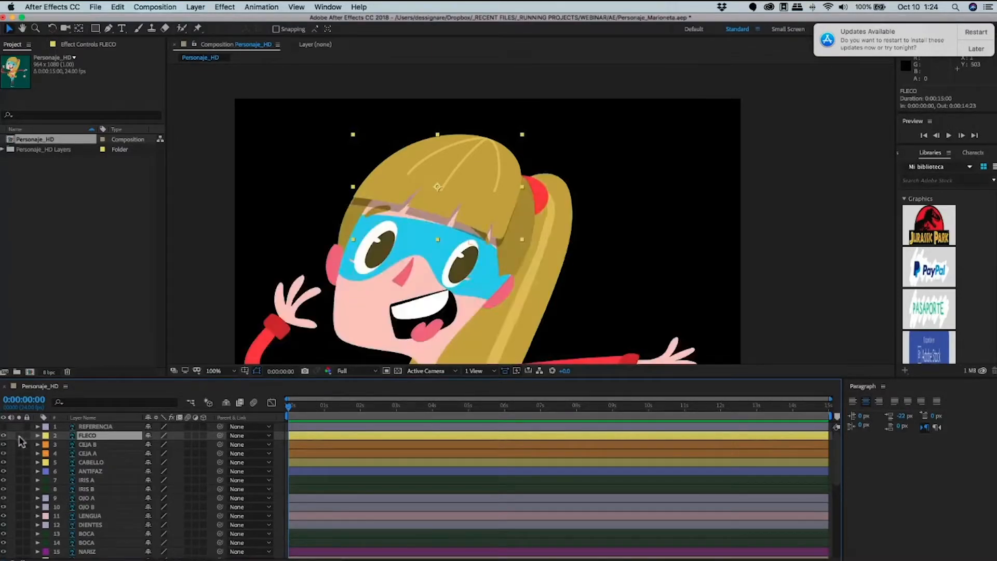
click(20, 436)
click(20, 436)
click(19, 436)
Move the FLECO layer's anchor point up toward the crown of the hair with the Pan Behind tool, test-rotating the layer and undoing the rotation.
click(79, 29)
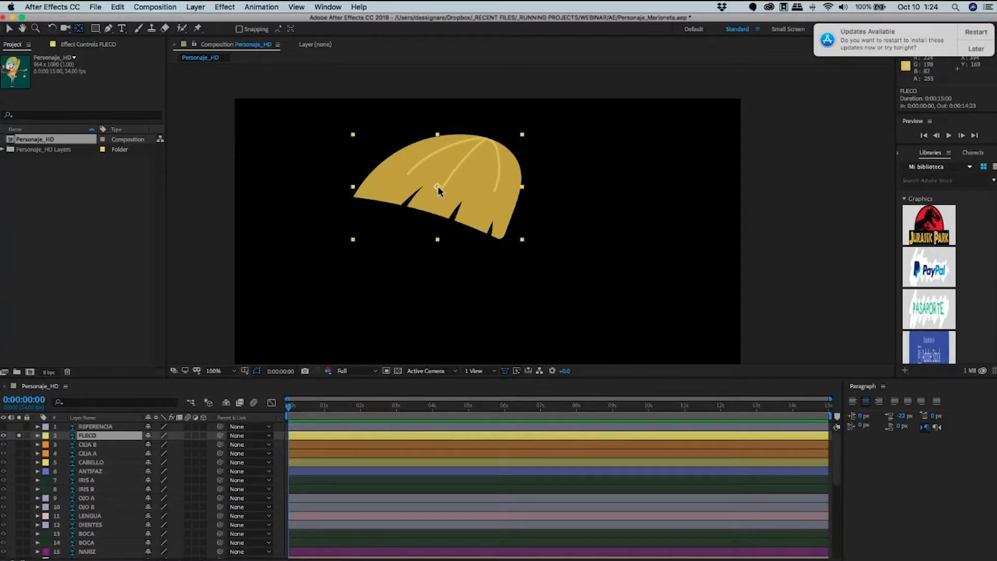
click(468, 164)
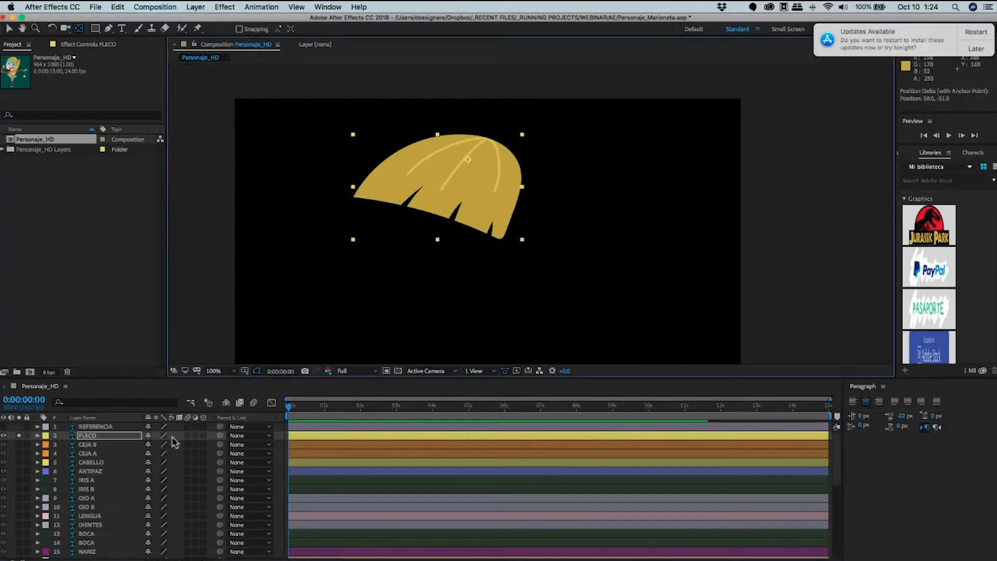
key(r)
drag(158, 445, 167, 445)
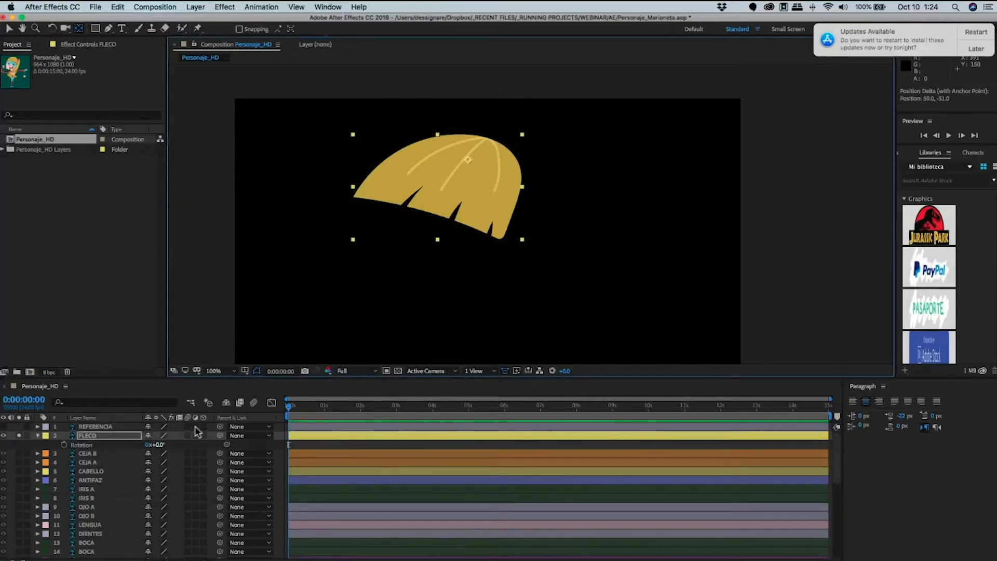
key(super+z)
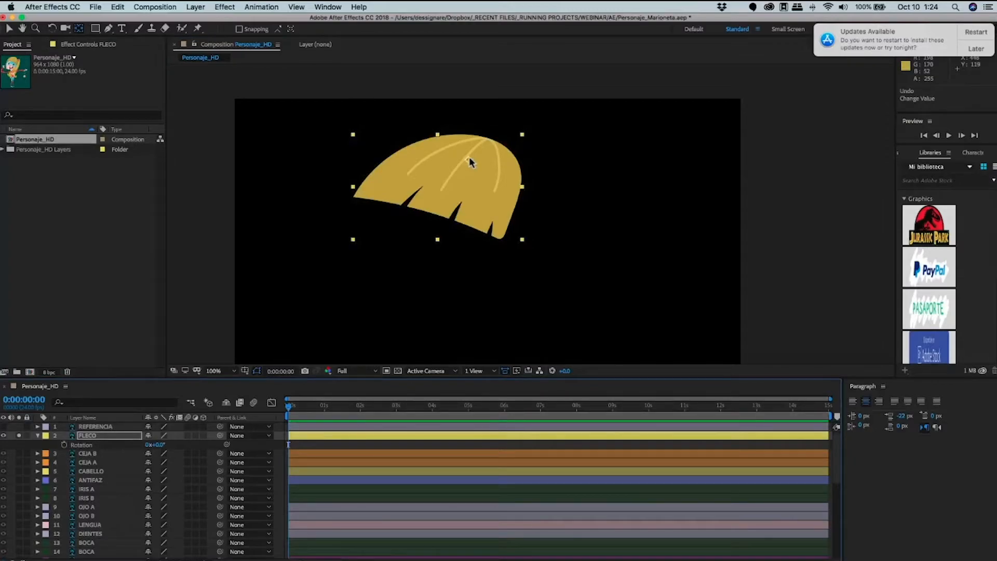
drag(467, 162, 464, 162)
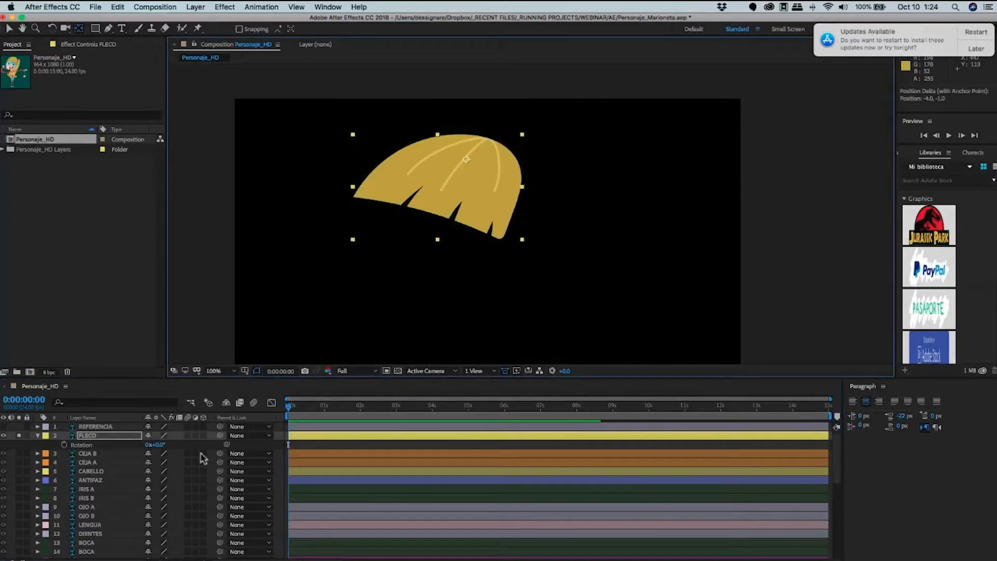
Try scaling the FLECO fringe down to 24% around its anchor point, and undo the scaling.
key(s)
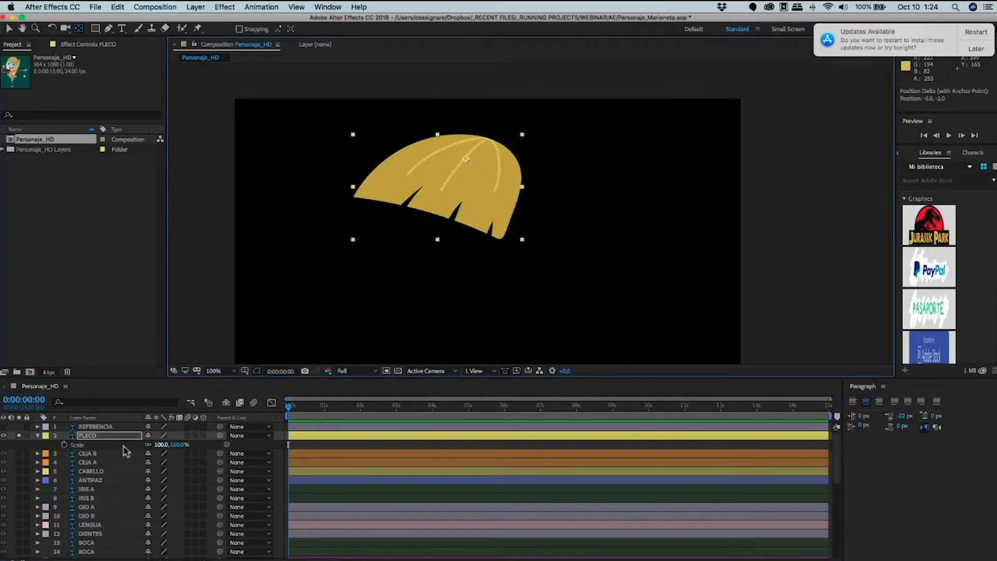
drag(159, 445, 187, 457)
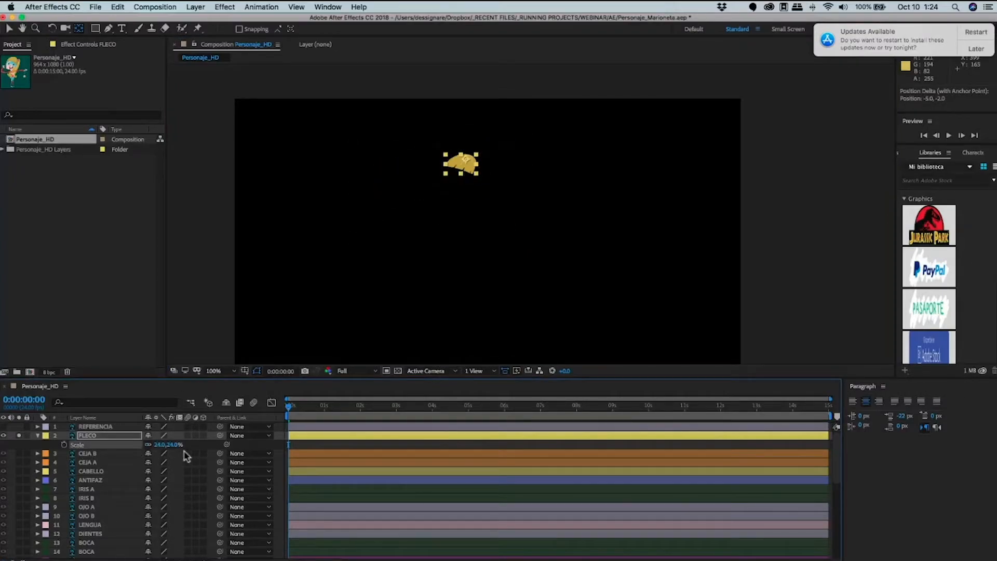
key(super+z)
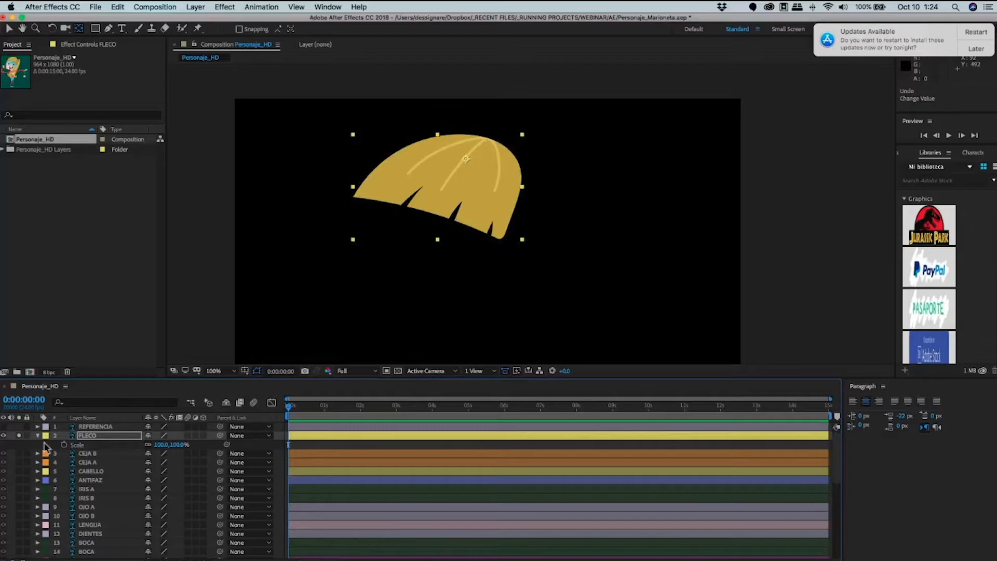
key(s)
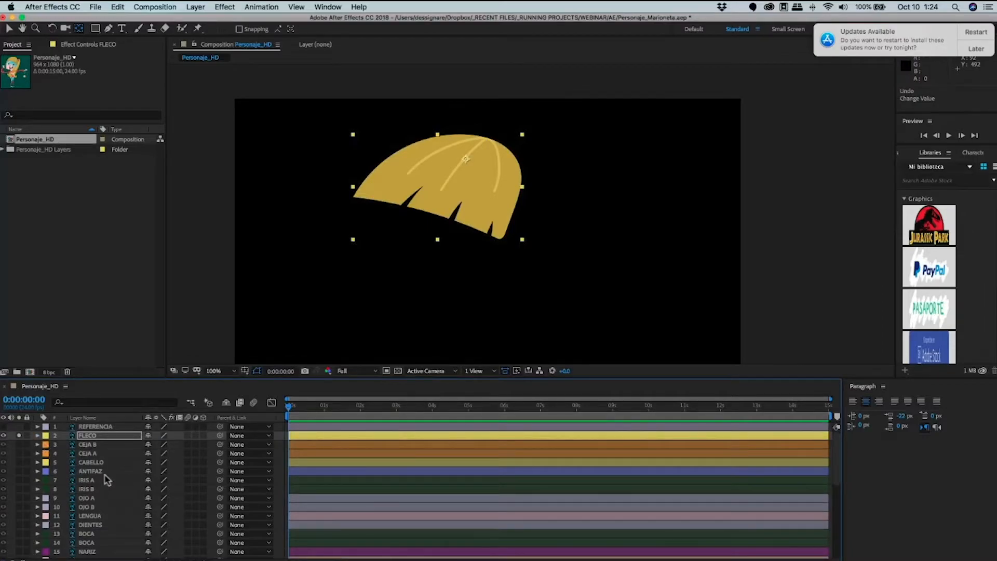
Solo the CABEZA head layer alongside the FLECO fringe.
scroll(24, 540, down, 1)
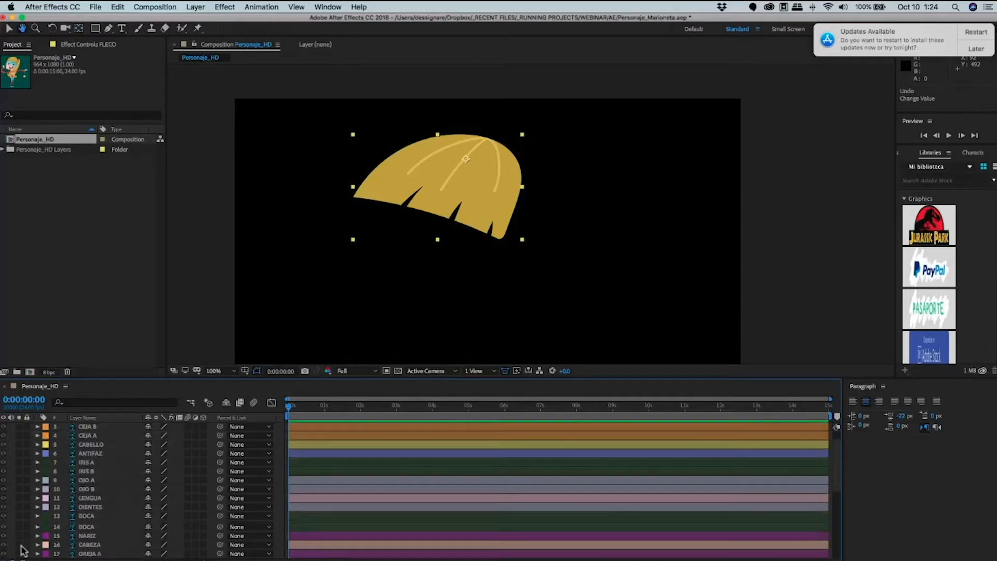
click(19, 541)
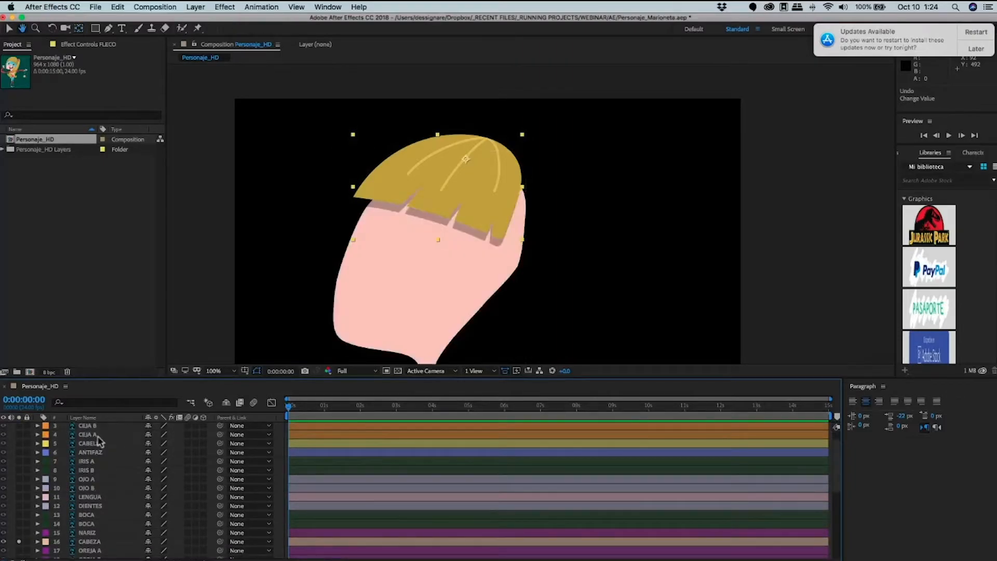
scroll(98, 452, up, 1)
click(190, 437)
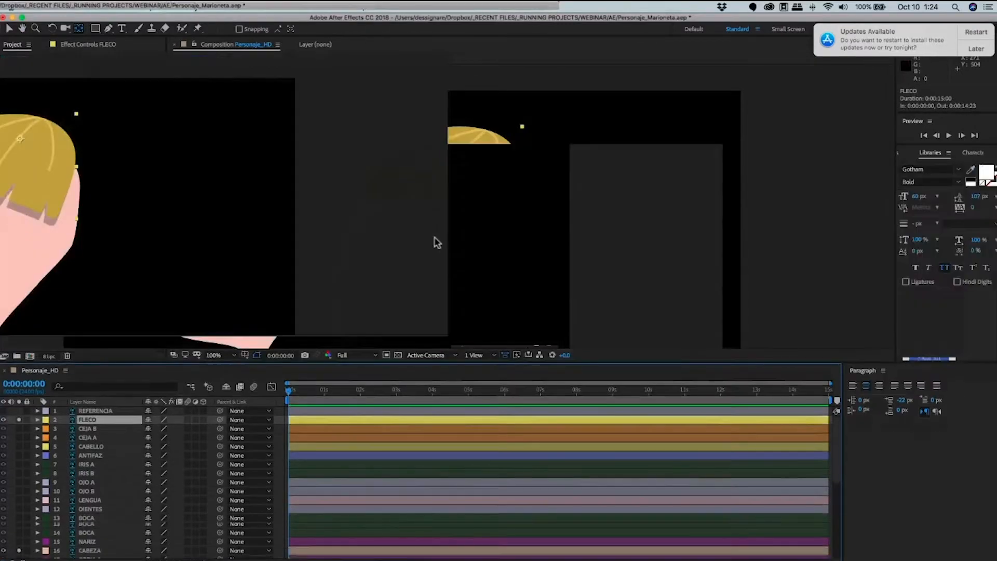
Move the CABEZA head layer's anchor point down to the tip of the neck with the Pan Behind tool.
key(space)
drag(430, 255, 437, 177)
click(436, 177)
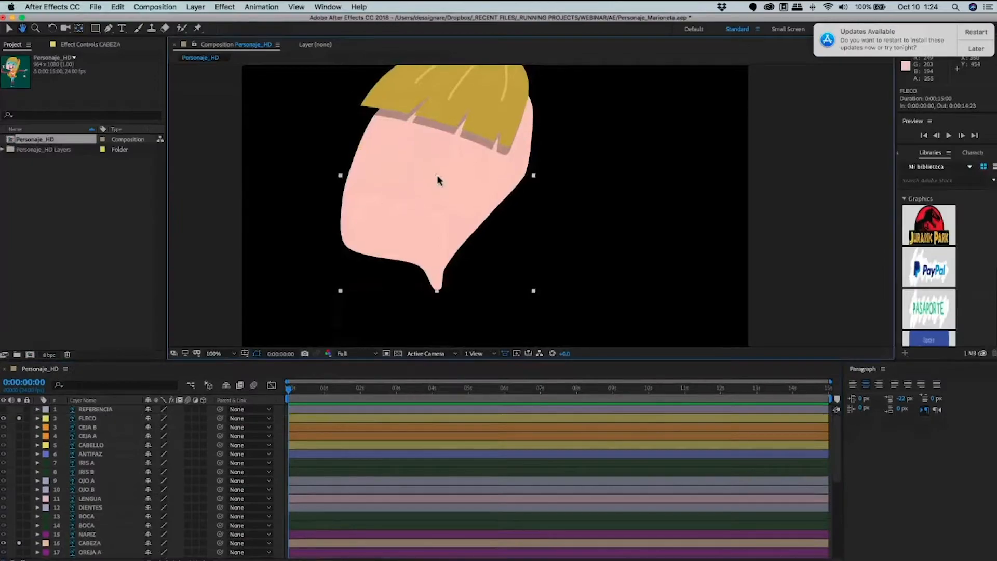
key(y)
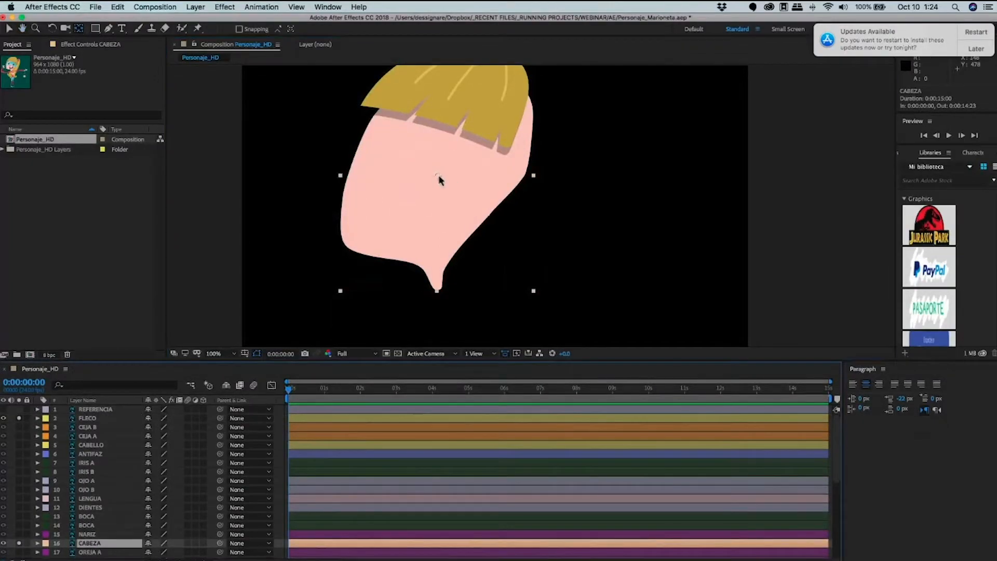
drag(438, 176, 437, 290)
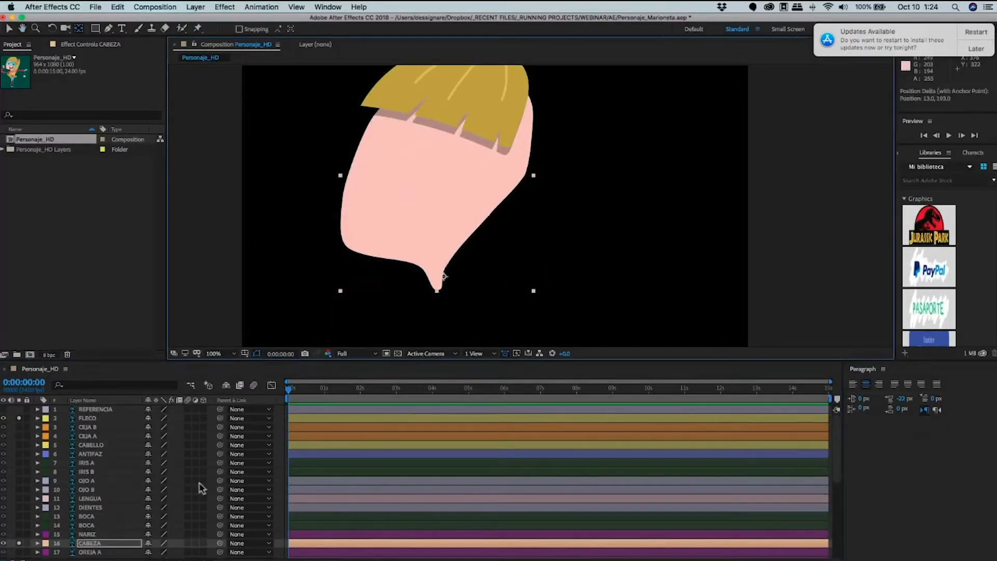
Test-rotate the CABEZA head around its neck anchor point and undo the rotation.
key(r)
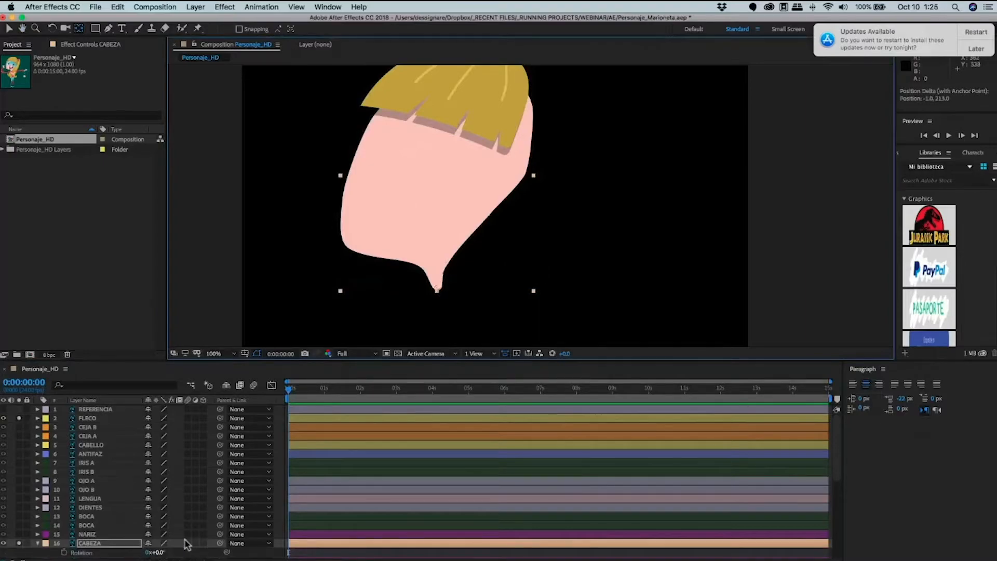
mouse_move(156, 552)
mouse_down()
mouse_move(151, 546)
mouse_move(161, 545)
mouse_up()
key(super+z)
key(super+z)
key(super+z)
key(super+z)
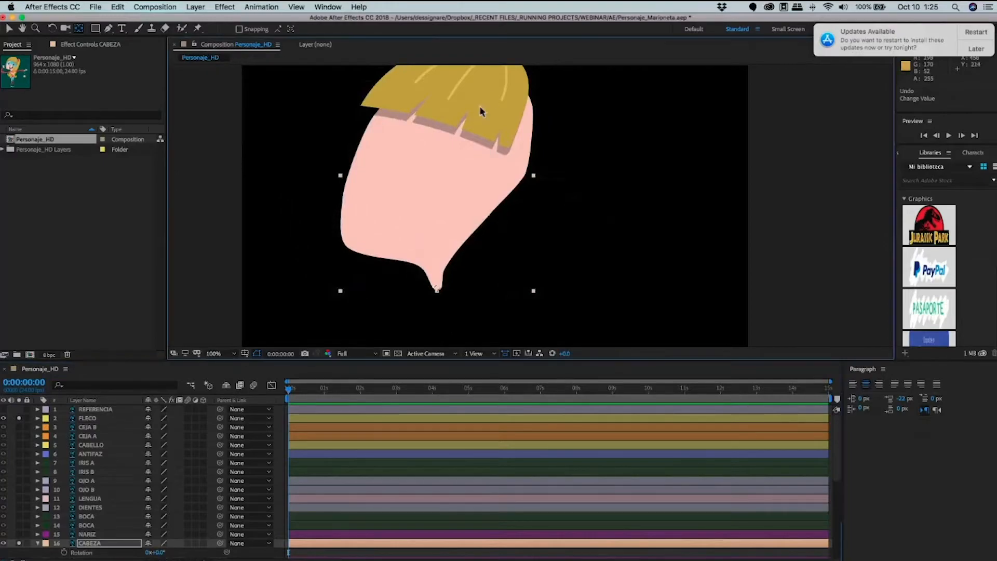
Select the FLECO layer, hide the timeline's Parent & Link column, and show the column again.
scroll(419, 210, up, 3)
click(154, 418)
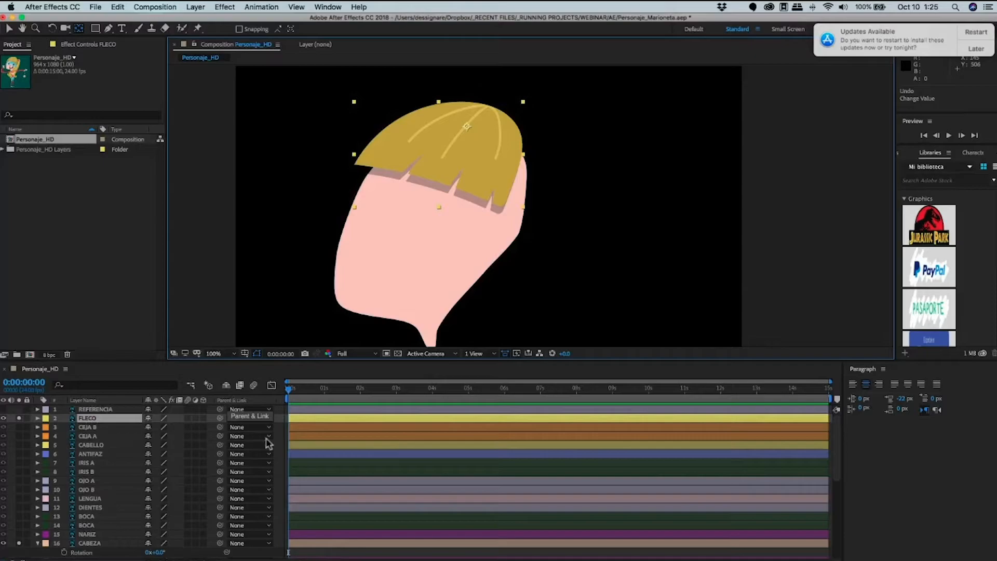
right_click(249, 403)
click(298, 507)
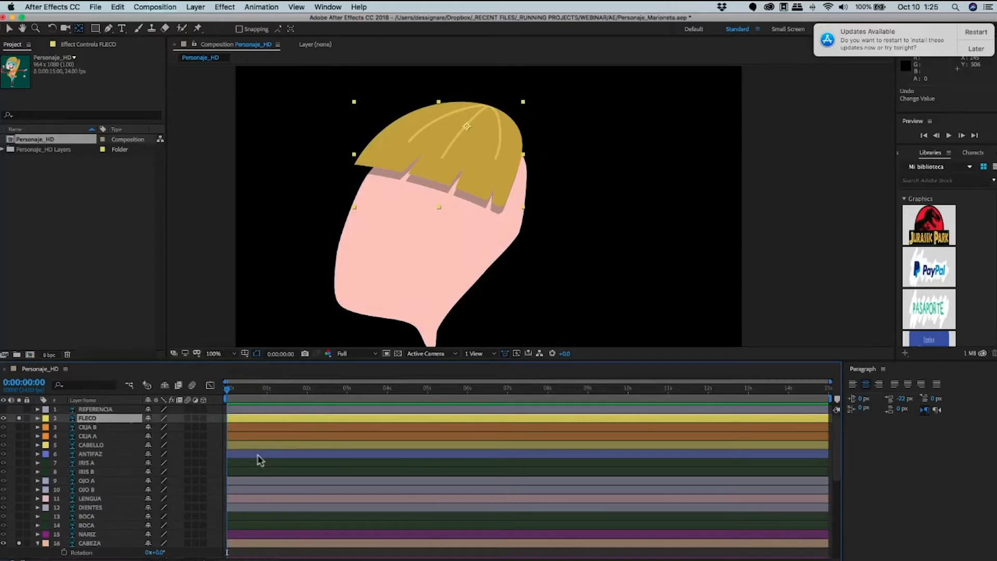
right_click(94, 403)
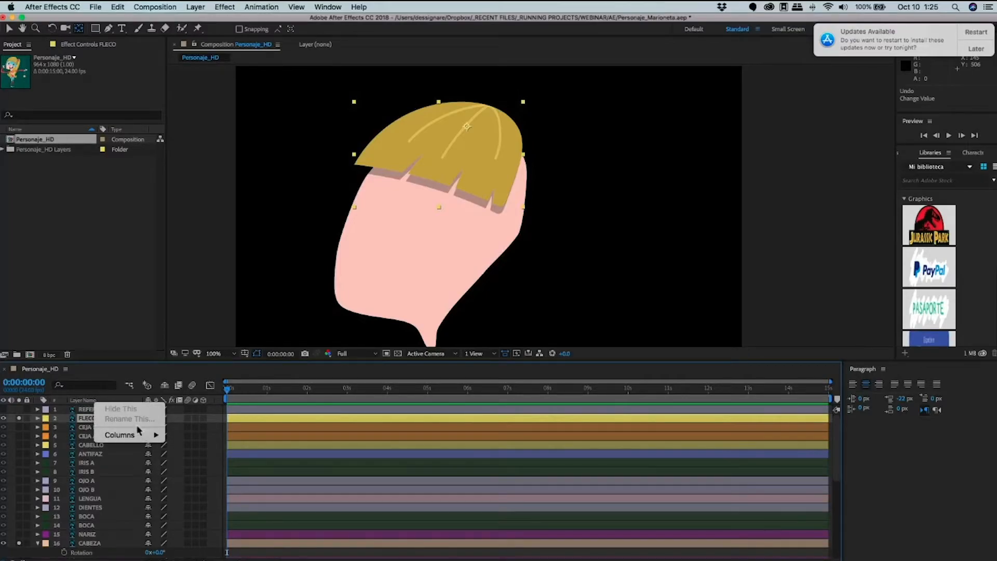
mouse_move(138, 435)
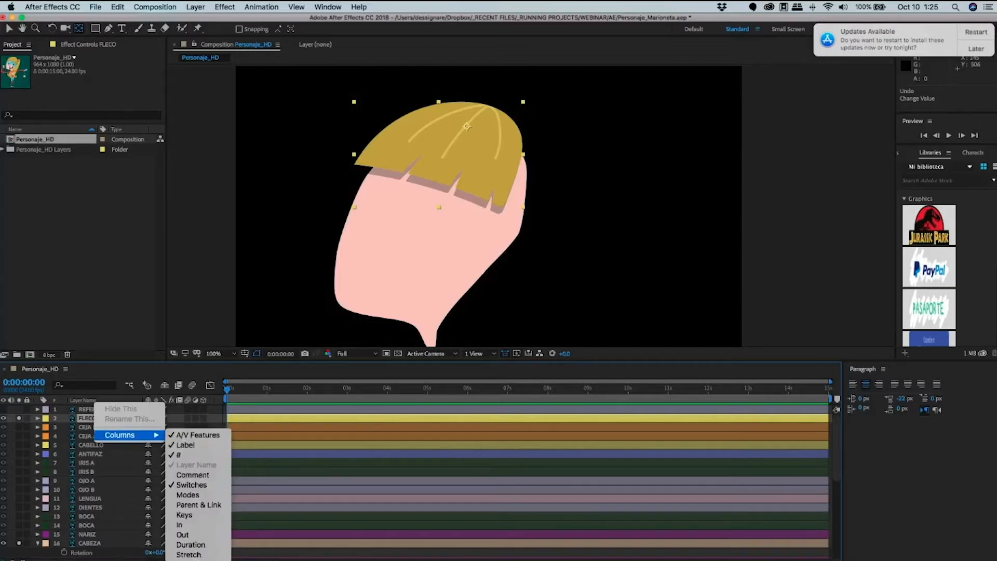
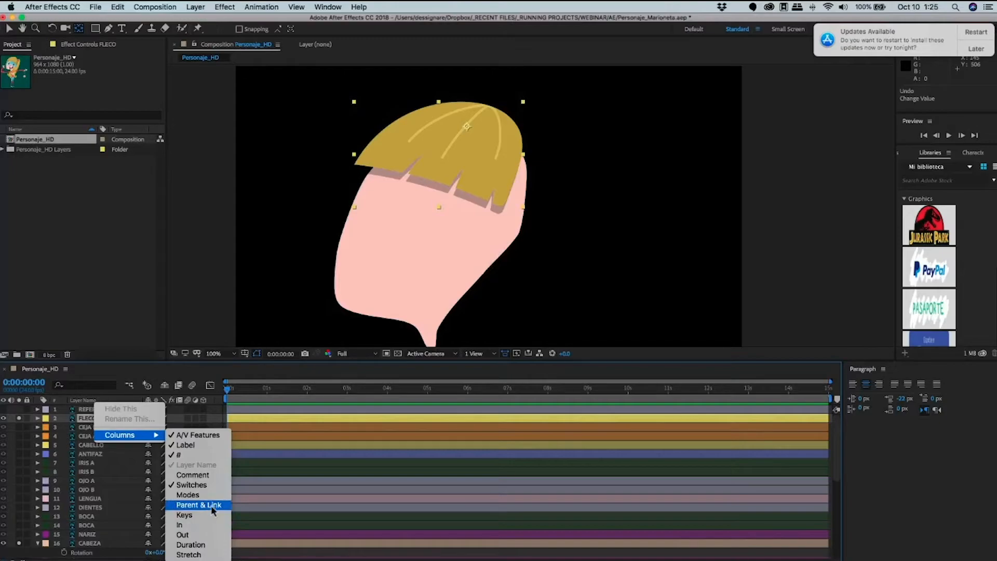
click(212, 509)
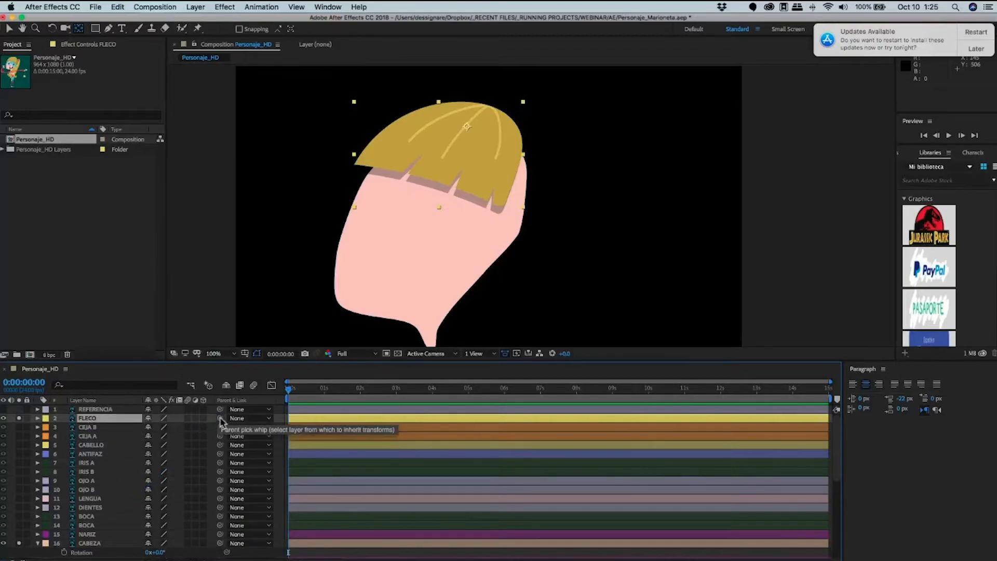
Parent the FLECO fringe to the CABEZA head layer with the pick whip, and try the same link from CEJA B.
drag(220, 418, 94, 548)
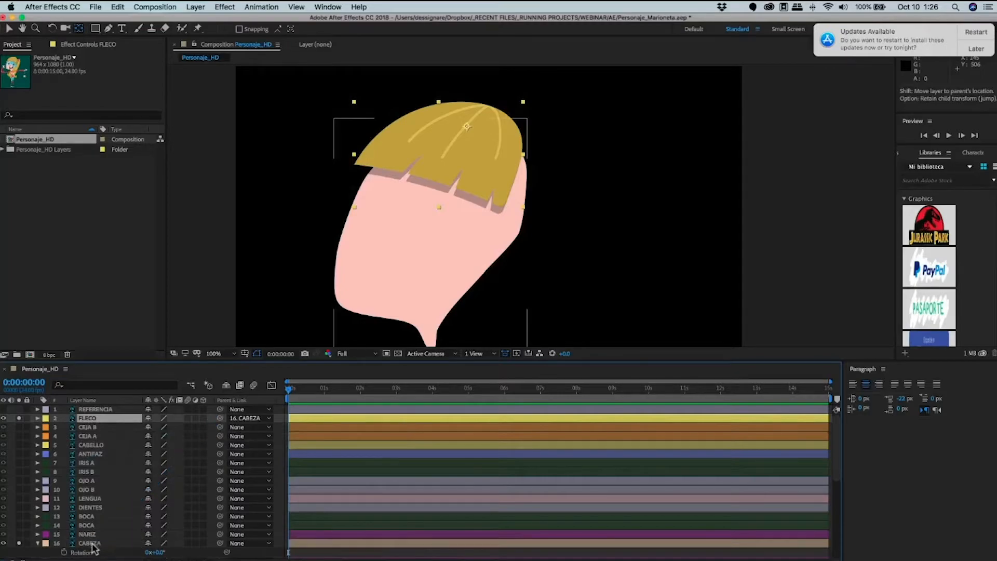
click(89, 543)
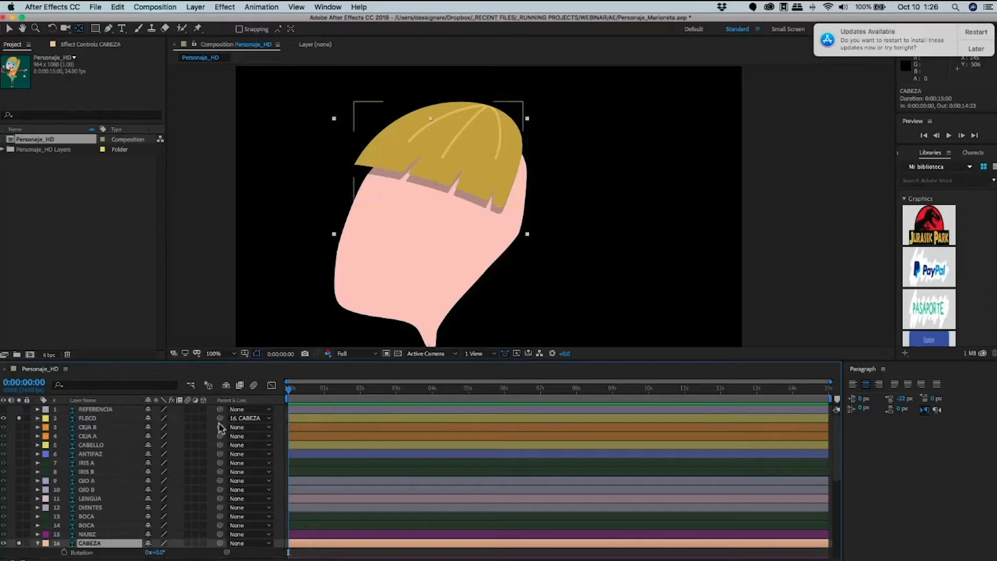
drag(219, 426, 101, 544)
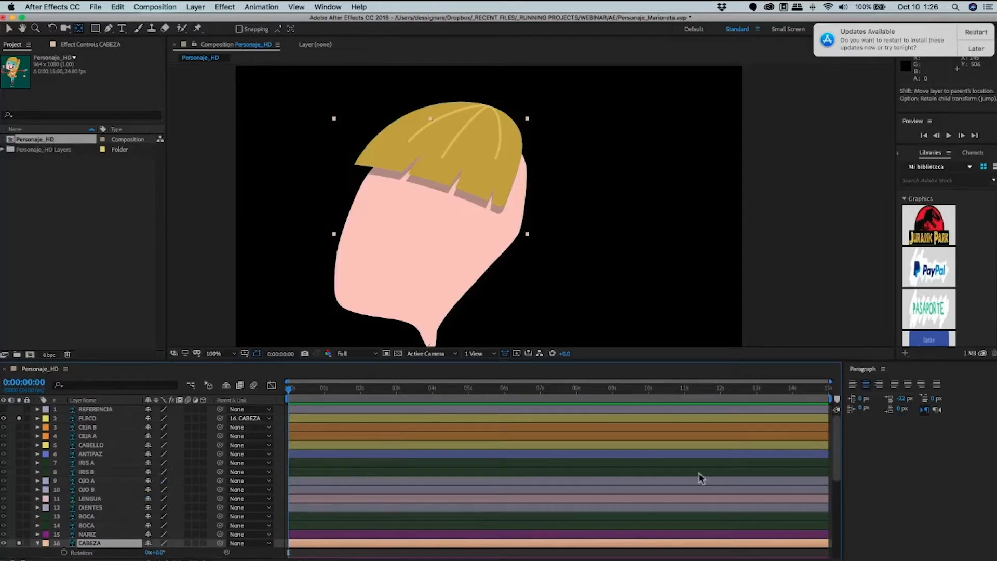
scroll(701, 478, down, 5)
scroll(700, 478, up, 5)
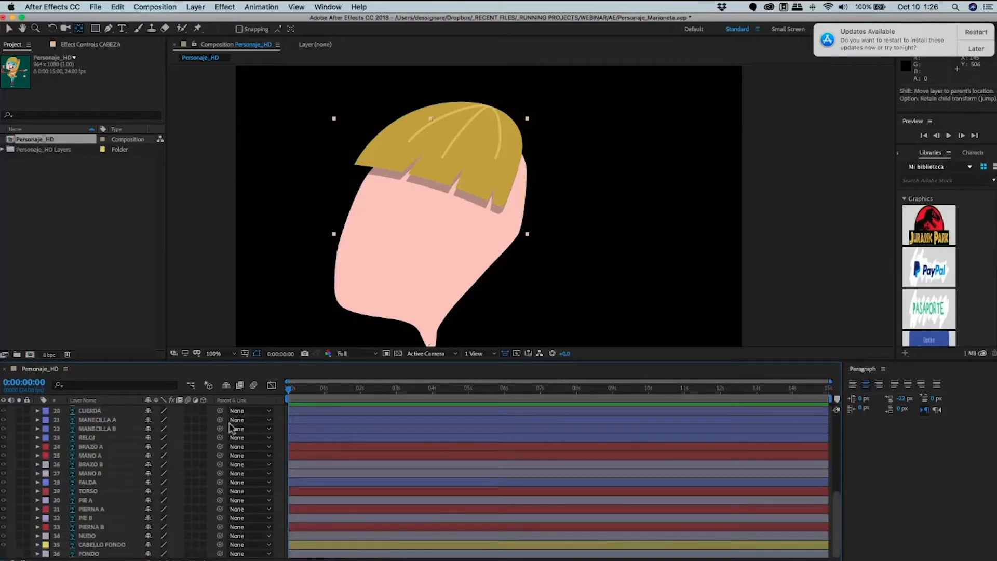
View FLECO's list of possible parents, and test-rotate the CABEZA head with its linked fringe, undoing the rotation.
click(249, 418)
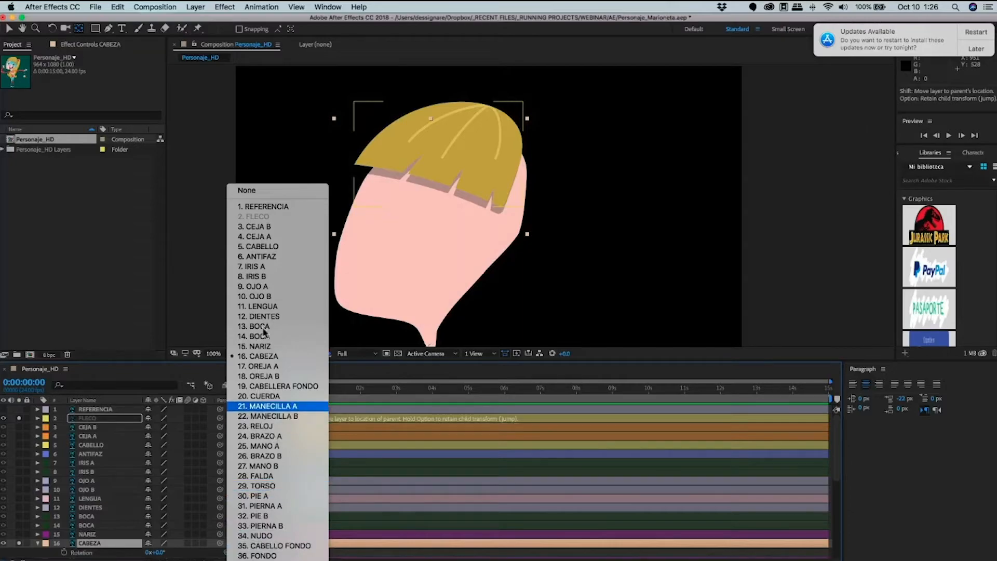
click(413, 484)
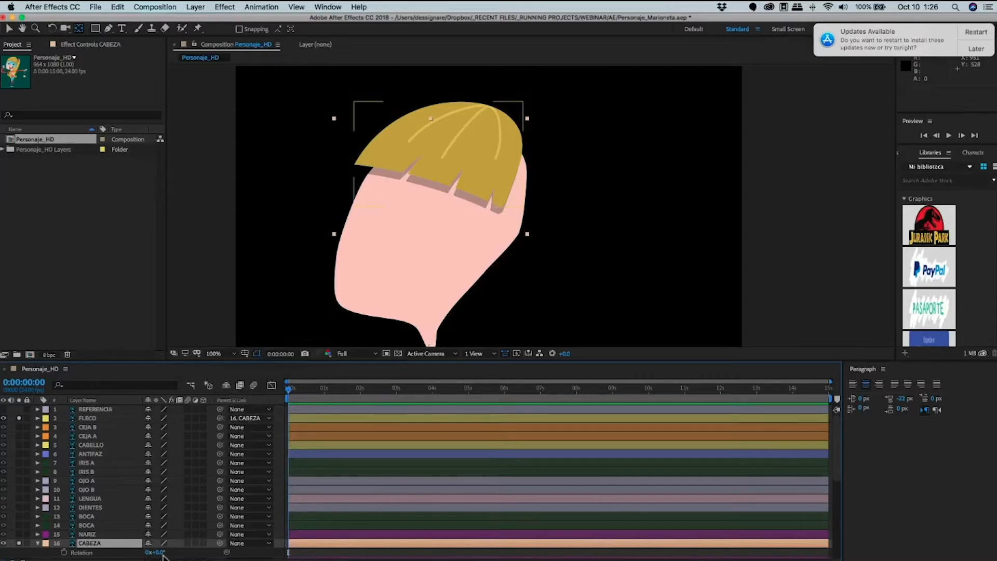
mouse_move(162, 555)
mouse_down()
mouse_move(200, 553)
mouse_move(147, 552)
mouse_up()
key(super+z)
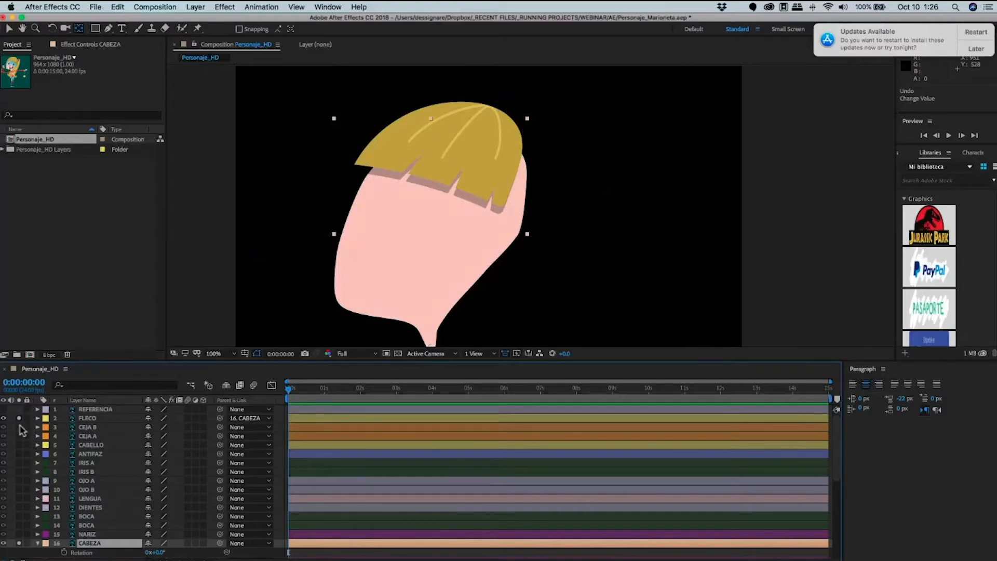
Solo the CEJA B and CEJA A eyebrow layers, undoing a trial anchor point move on CEJA B.
click(102, 429)
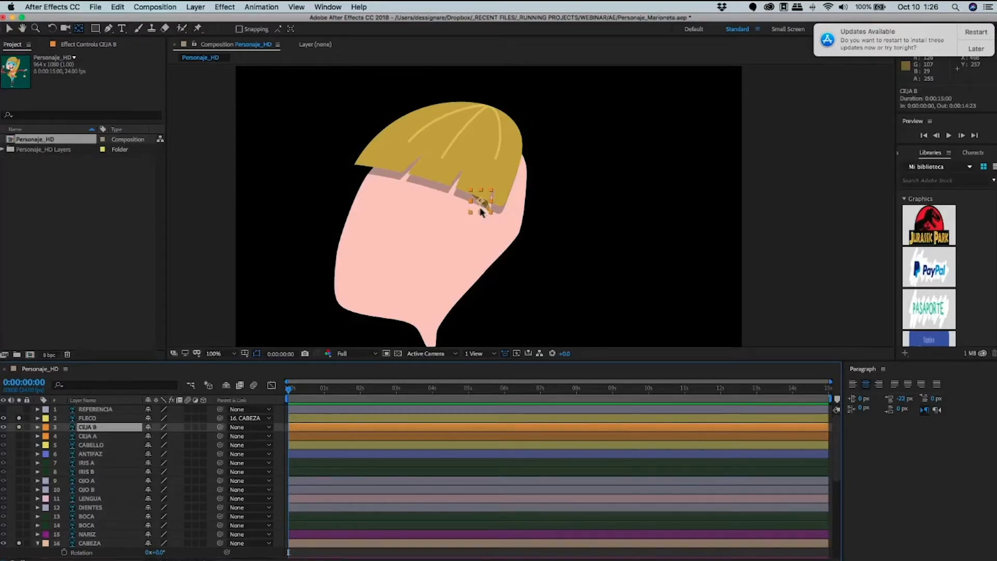
key(cmd+z)
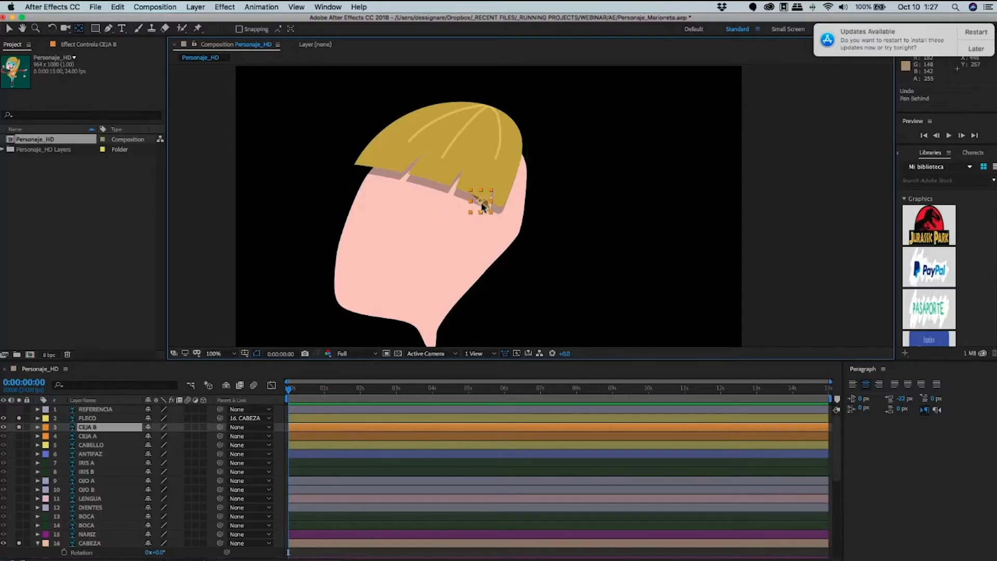
click(19, 436)
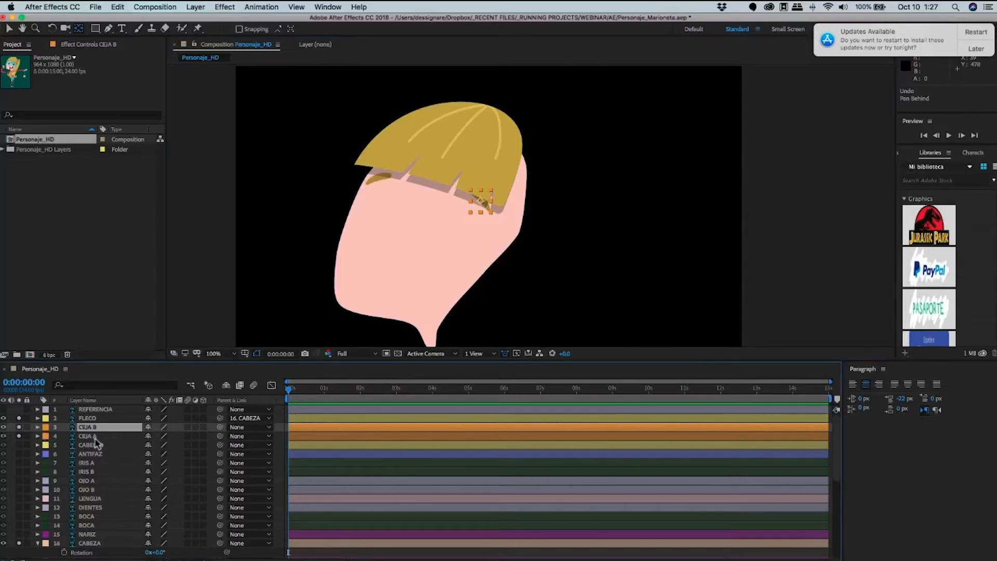
Reorder the eyebrows so CEJA B sits below CEJA A in the layer stack, and save the project.
drag(94, 428, 94, 440)
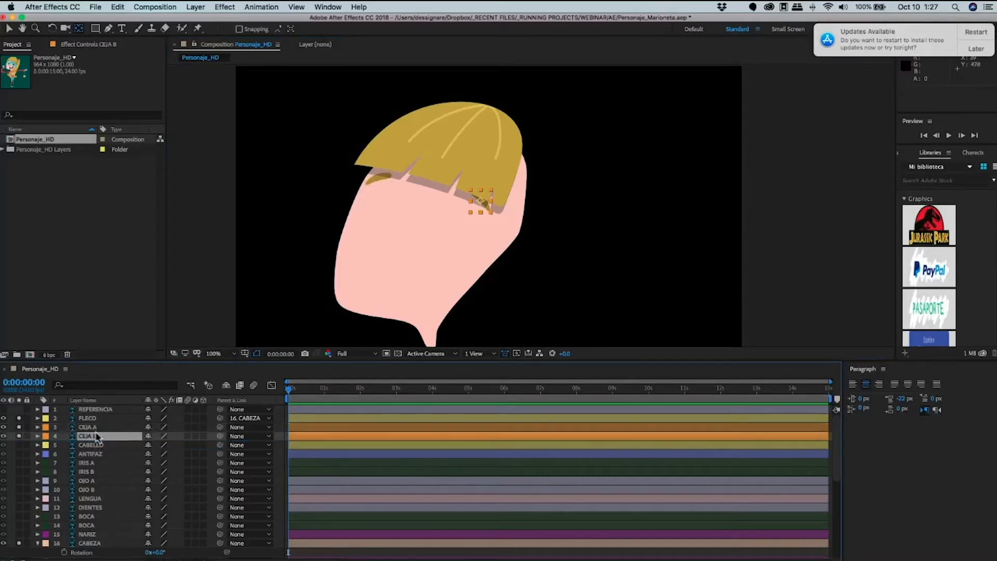
click(93, 428)
click(92, 437)
key(super+s)
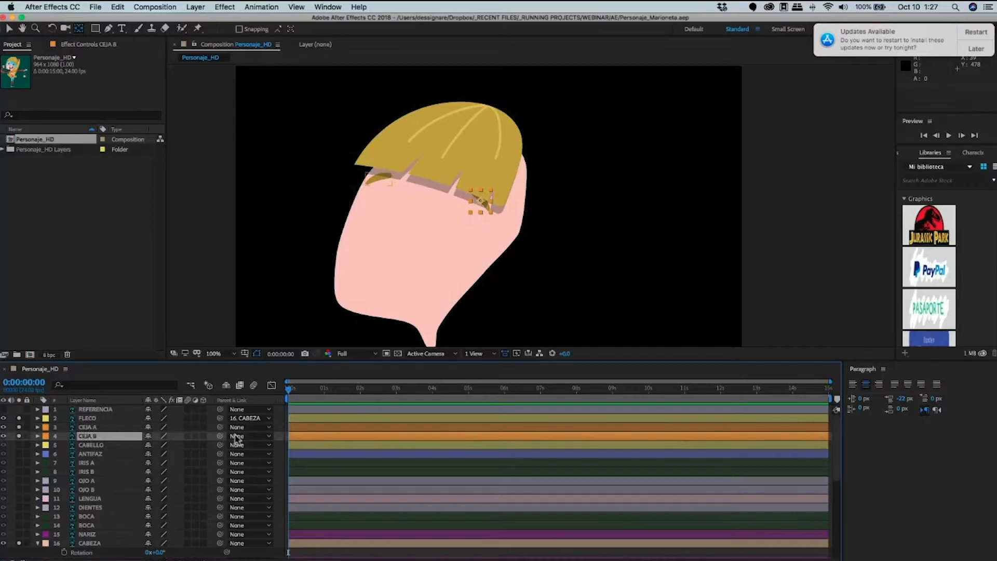
Parent the CEJA A and CEJA B eyebrows and the soloed CABELLO hair layer to CABEZA.
click(237, 431)
shift+click(263, 435)
click(249, 427)
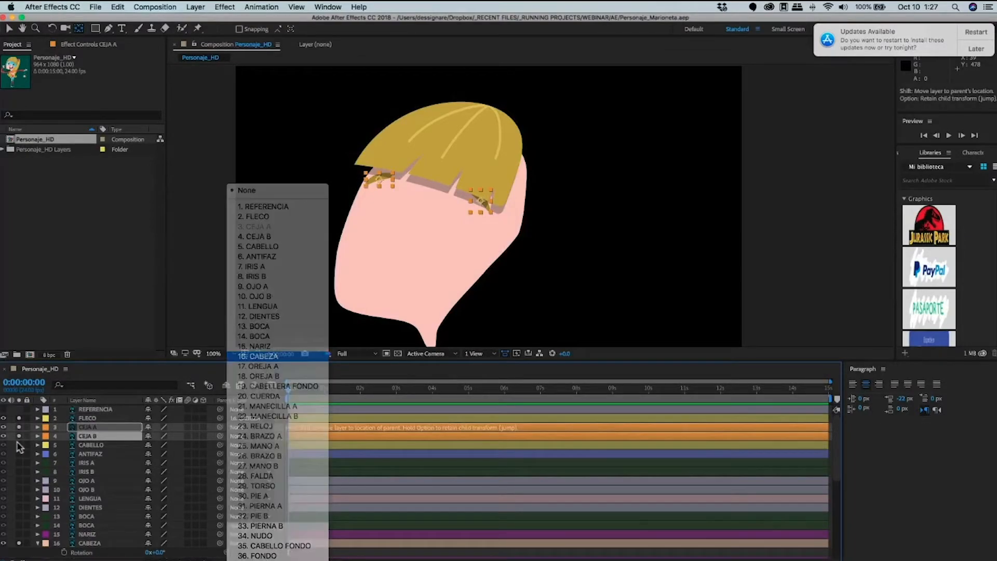
key(Return)
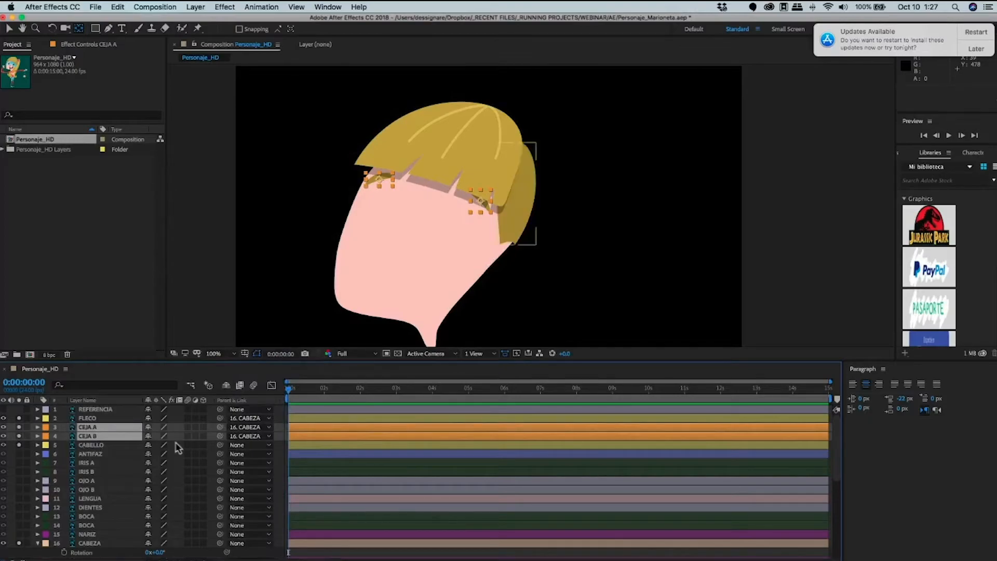
click(244, 445)
click(286, 355)
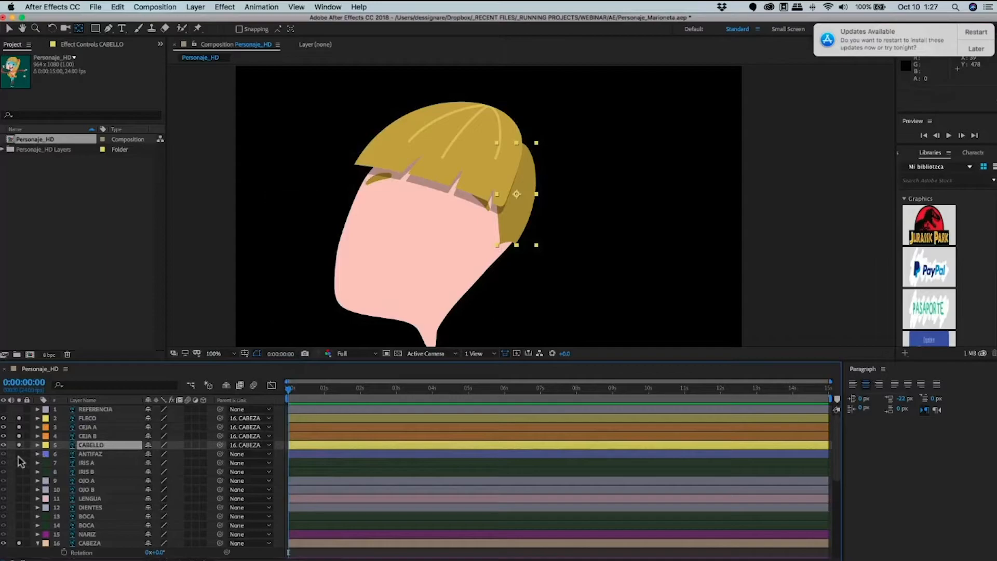
Solo the ANTIFAZ mask layer and shift its anchor point slightly onto the middle of the mask's nose bridge.
click(83, 454)
click(18, 454)
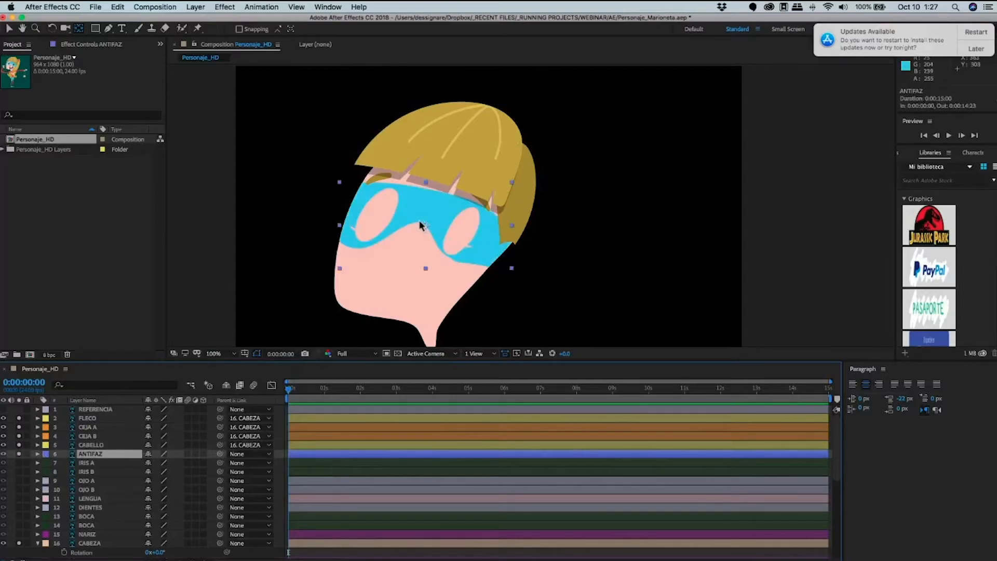
drag(421, 225, 419, 224)
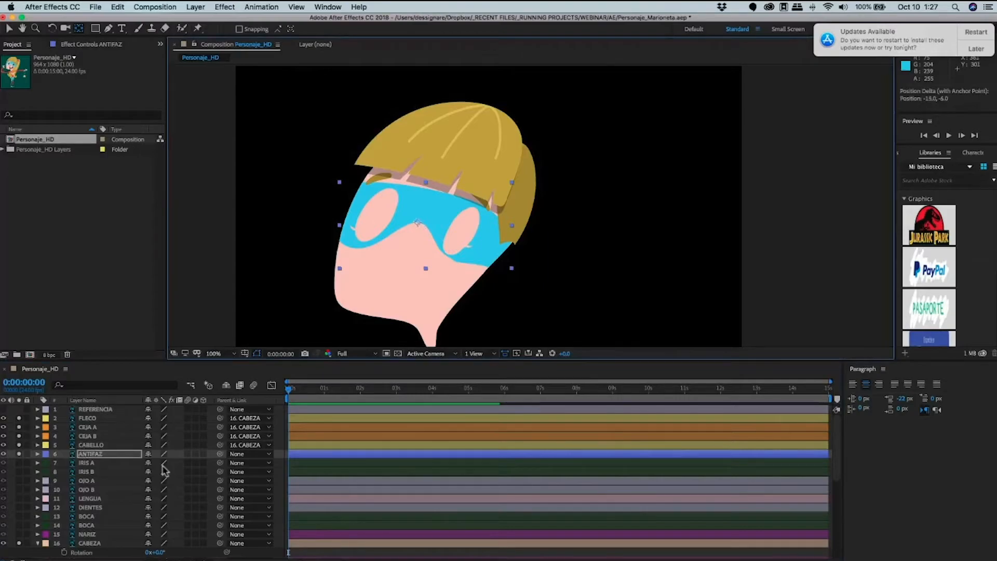
Test-rotate the ANTIFAZ mask, undo the rotation, and parent the layer to CABEZA.
key(r)
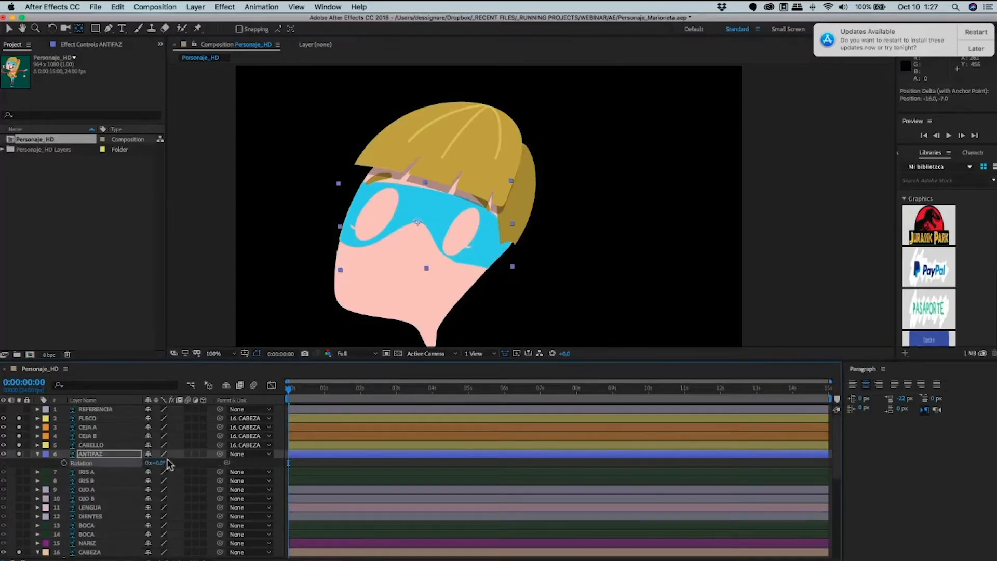
drag(166, 463, 130, 474)
key(super+z)
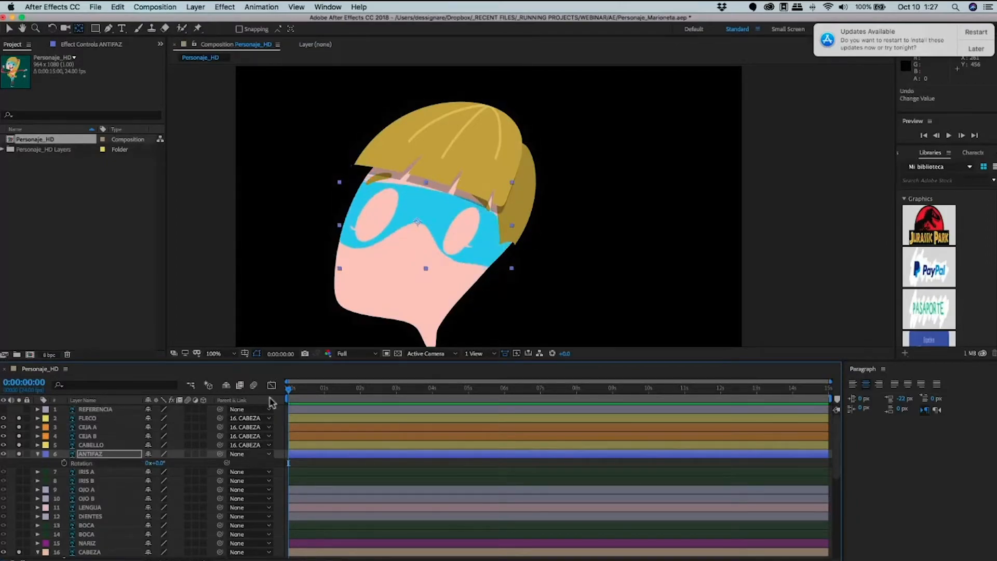
click(246, 453)
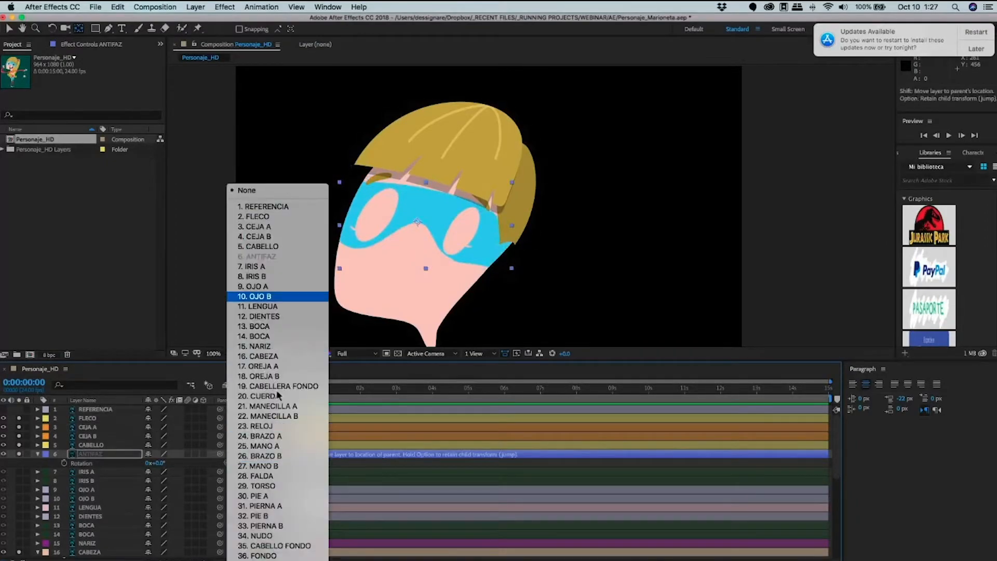
click(255, 356)
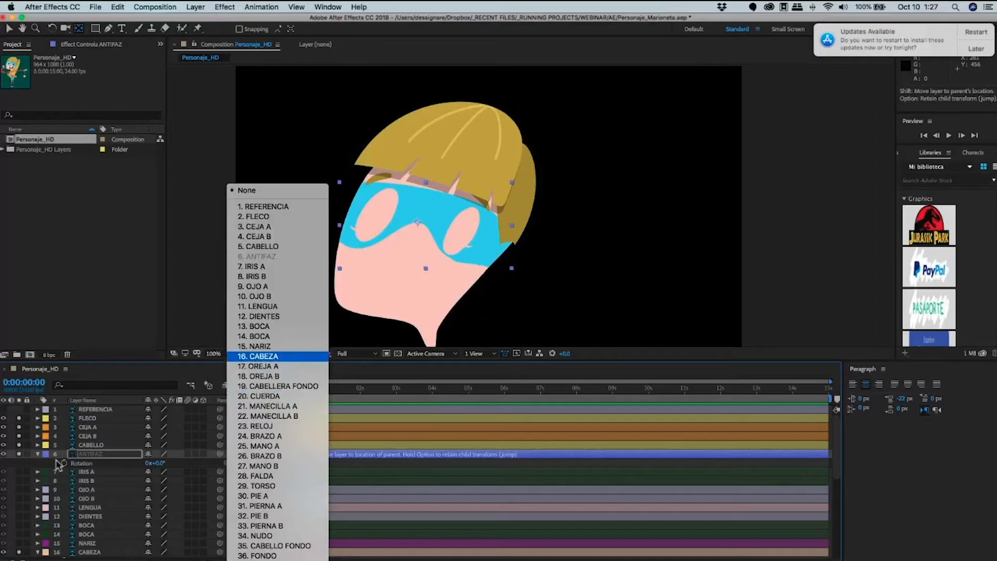
Solo the IRIS A, IRIS B, OJO A and OJO B layers together with the head parts.
click(19, 471)
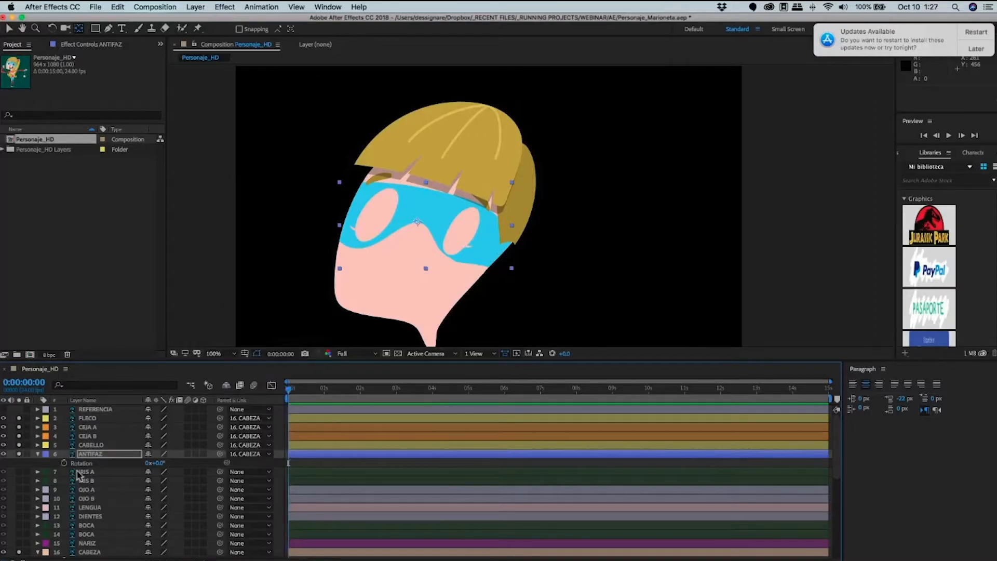
click(19, 480)
click(84, 480)
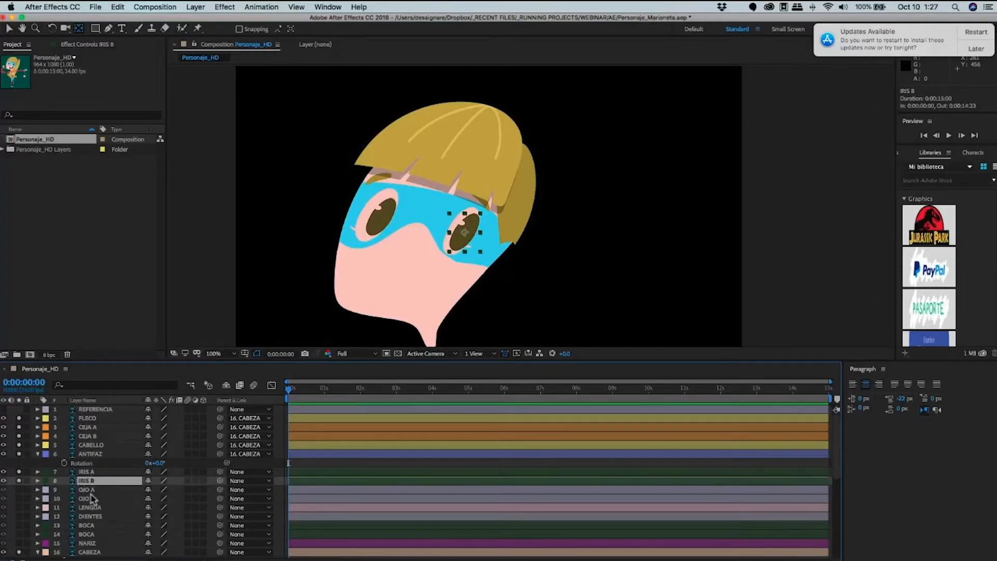
click(19, 489)
click(19, 499)
Parent the OJO A and OJO B eye layers to CABEZA.
click(90, 491)
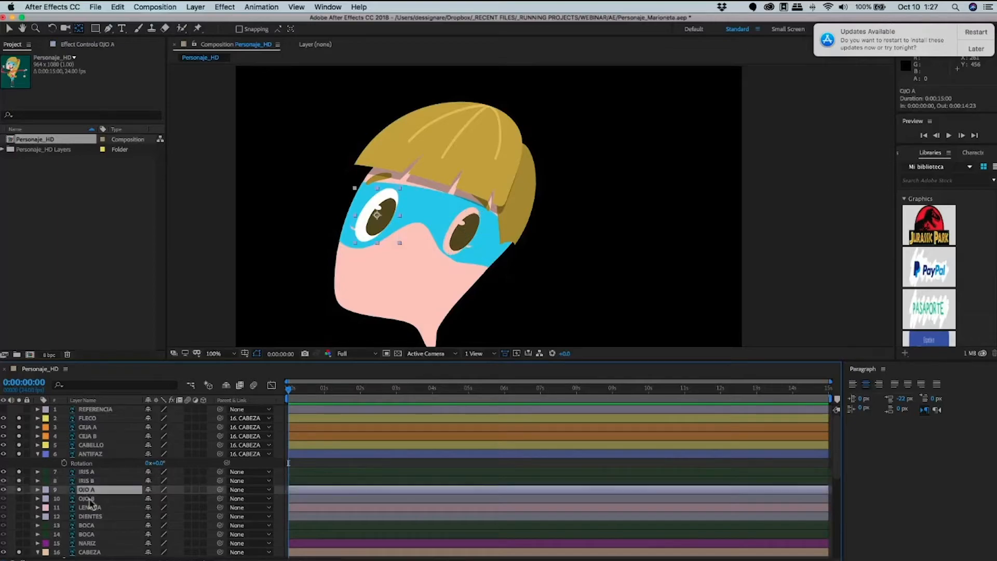
shift+click(90, 498)
click(239, 491)
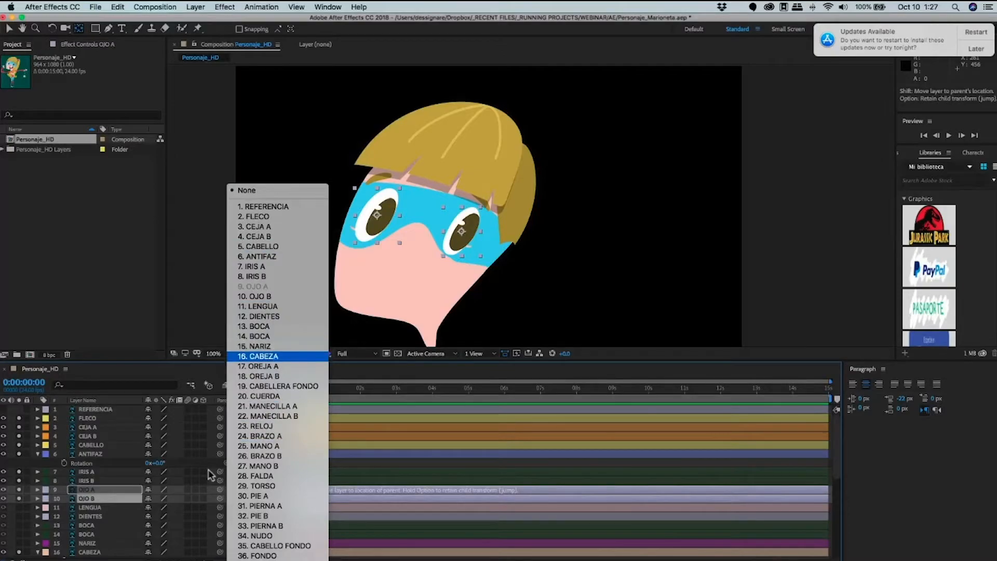
click(258, 356)
Parent IRIS A to OJO A and nudge the iris sideways to test its independent movement.
click(87, 471)
drag(220, 471, 106, 491)
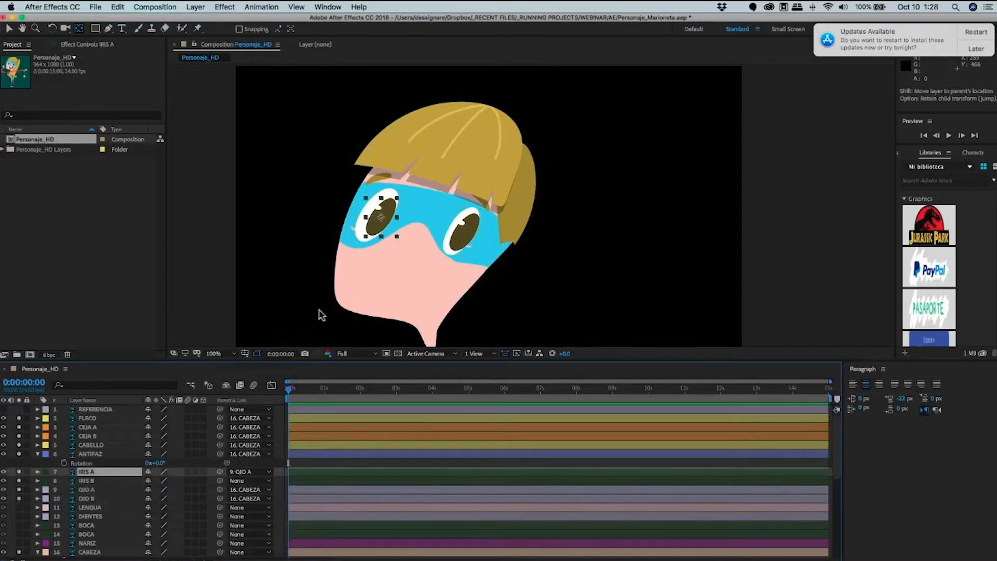
key(Left)
key(Left)
key(Left)
key(Left)
key(Left)
key(Left)
key(Left)
key(Left)
key(Left)
key(Left)
key(Right)
key(Right)
key(Right)
key(Right)
key(Right)
key(Right)
key(Right)
key(Right)
key(Right)
key(Right)
key(Right)
key(Right)
key(Right)
key(Right)
key(Right)
key(Right)
key(Right)
key(Right)
key(Right)
key(Right)
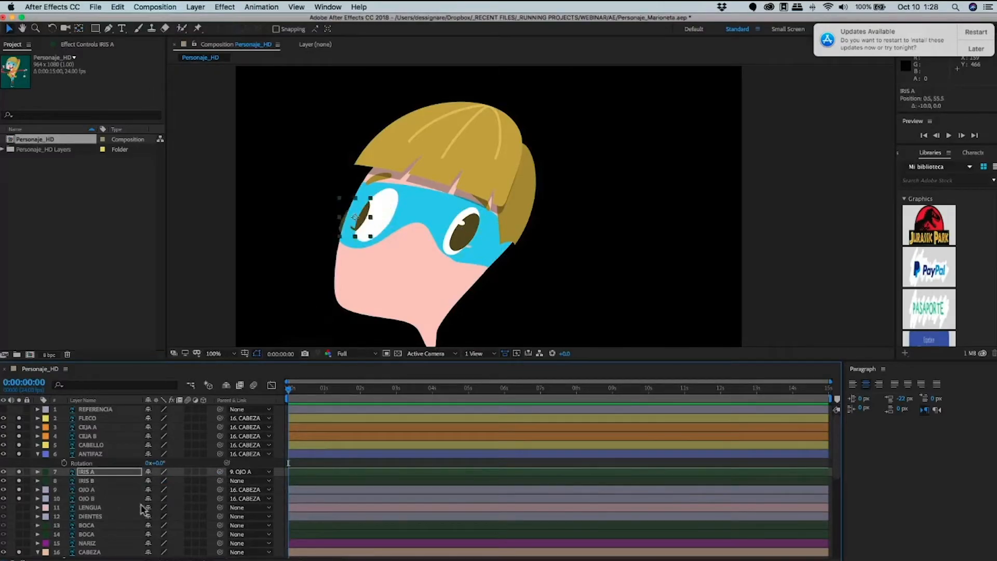
Nudge OJO A sideways to test whether IRIS A follows it, and undo the test moves.
click(86, 490)
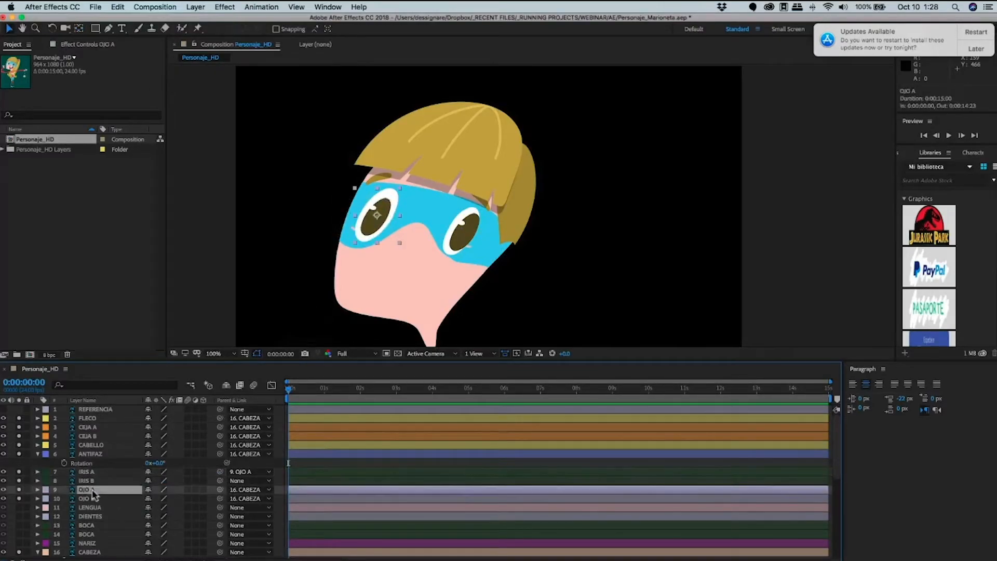
key(Left)
key(Left)
key(Left)
key(Left)
key(Left)
key(Left)
key(Left)
key(Left)
key(Left)
key(Left)
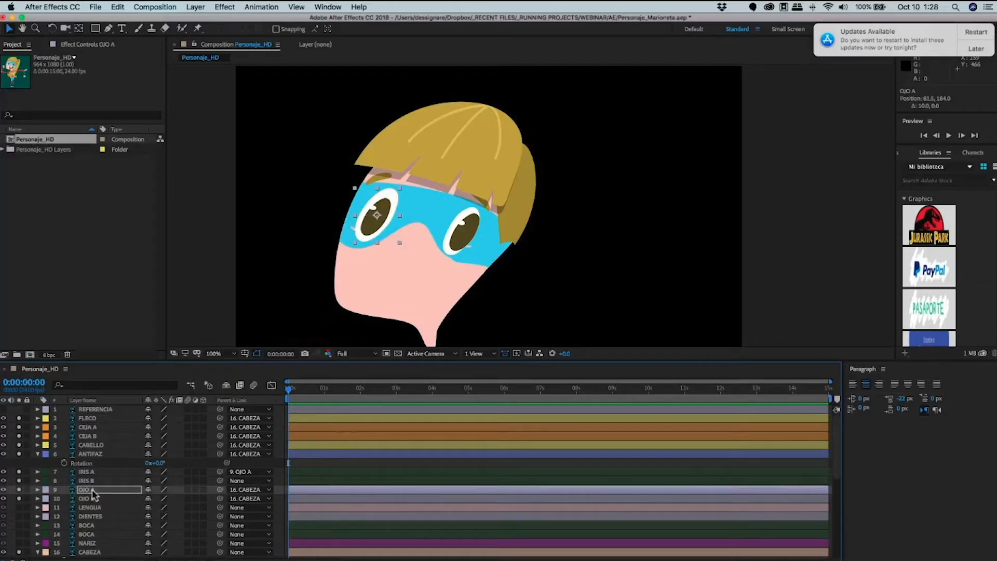
key(Left)
key(Left)
key(Left)
key(Left)
key(Left)
key(Left)
key(Left)
key(Left)
key(Left)
key(Left)
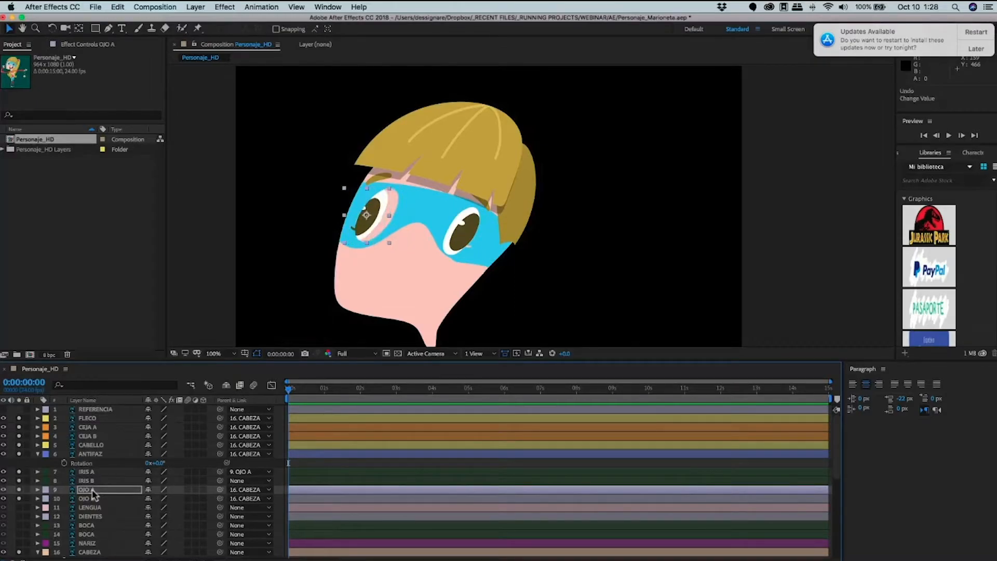
key(Left)
key(Left)
key(Left)
key(Left)
key(Left)
key(Left)
key(Left)
key(Left)
key(Left)
key(Left)
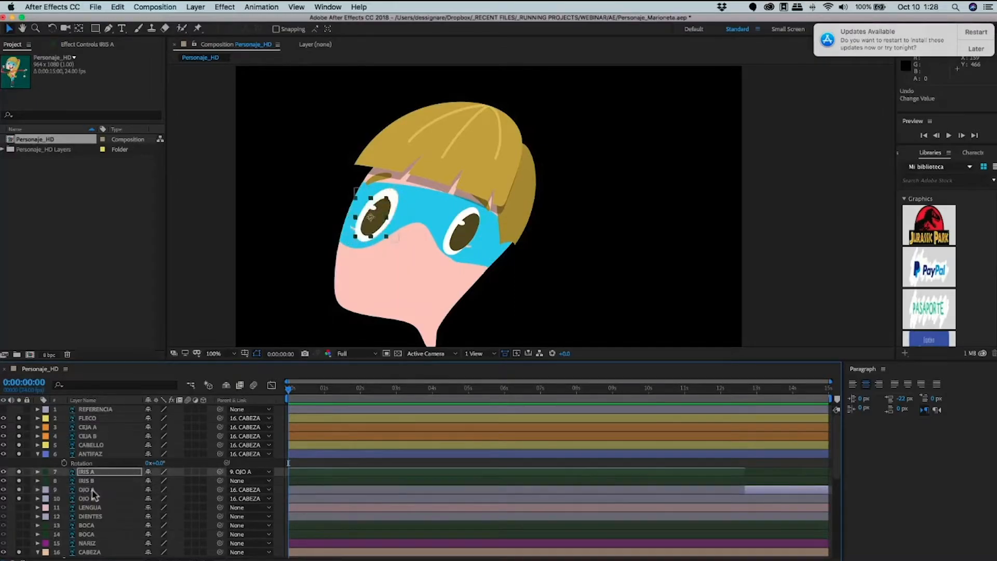
Move IRIS A back to about 46.5, 56.5 inside the white of OJO A and save the project.
key(super+Up)
key(super+Up)
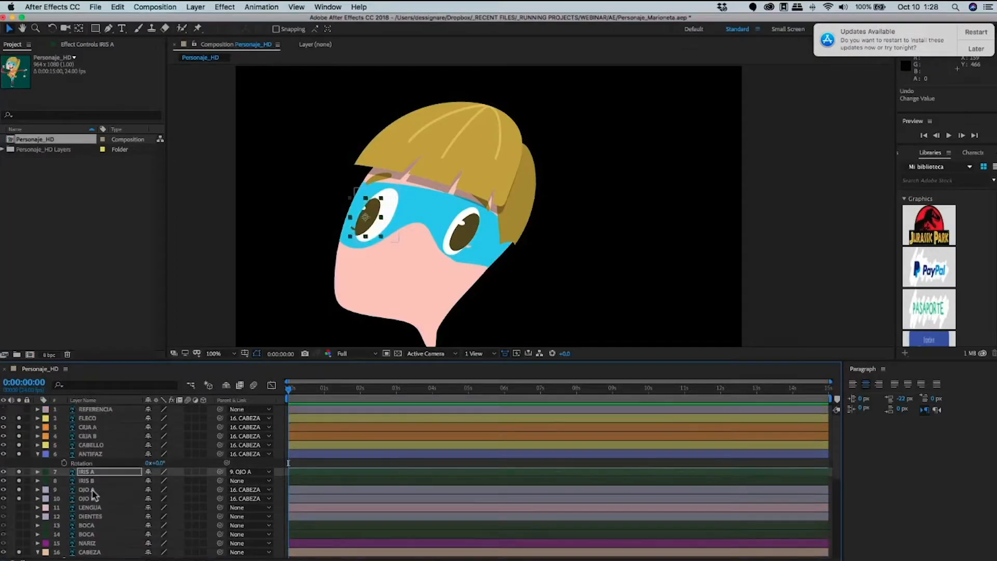
key(shift+Left)
key(shift+Left)
drag(360, 221, 378, 222)
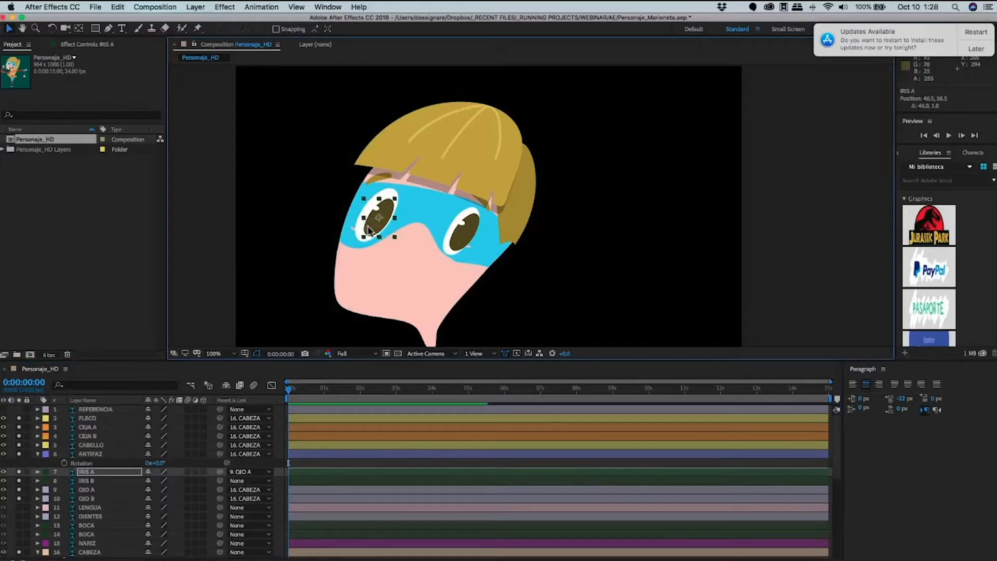
key(super+s)
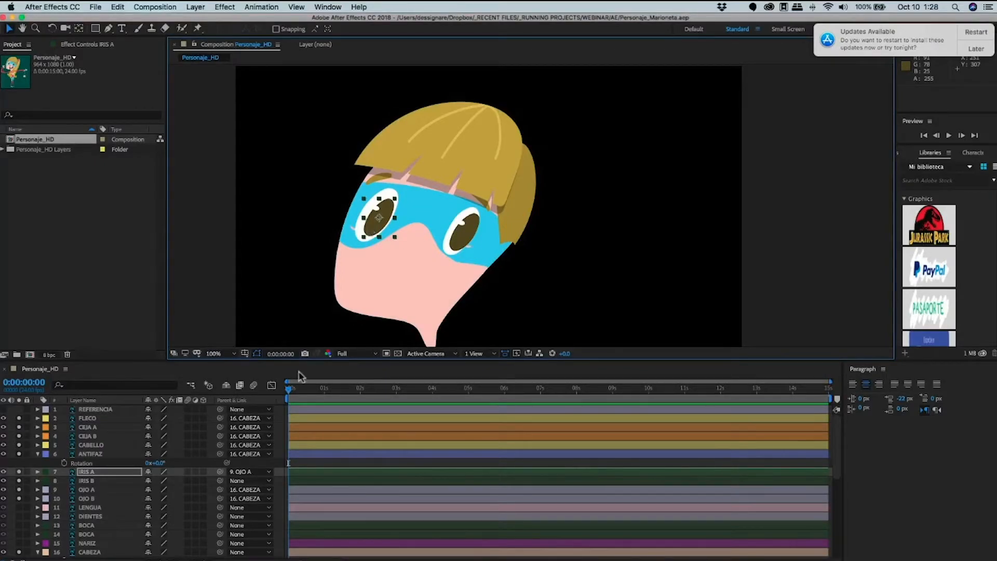
Detach IRIS A from OJO A by setting its parent to None.
click(97, 488)
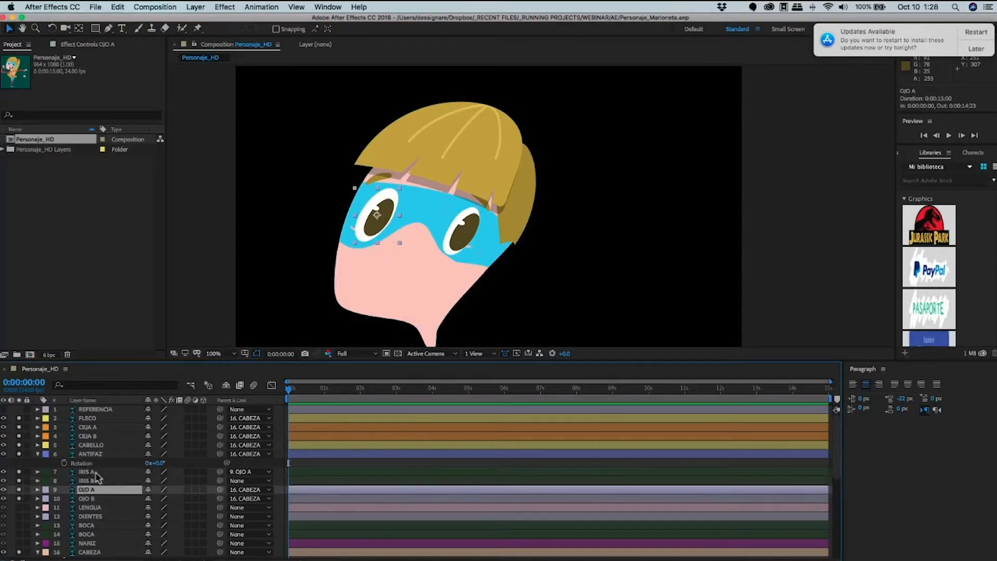
click(106, 471)
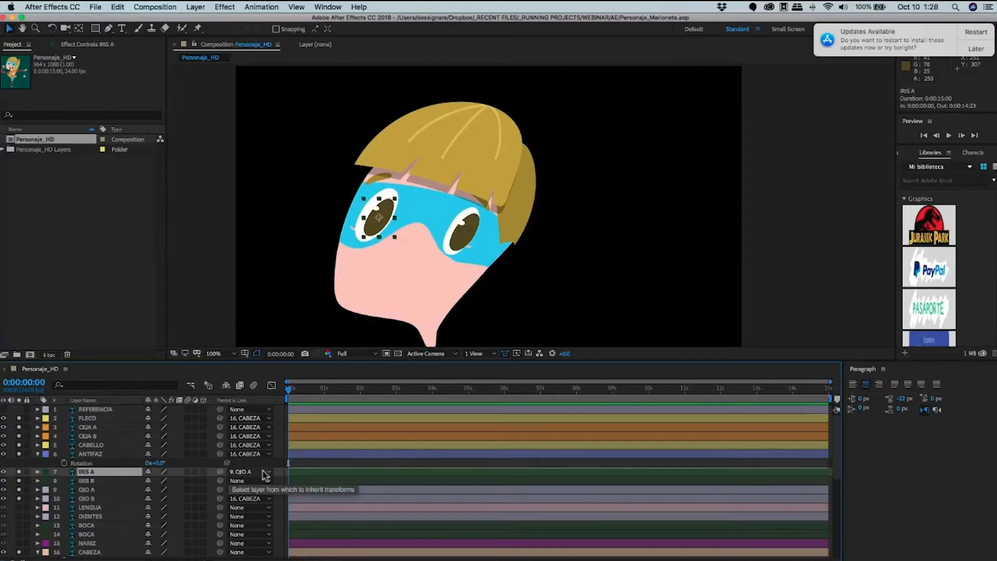
click(261, 474)
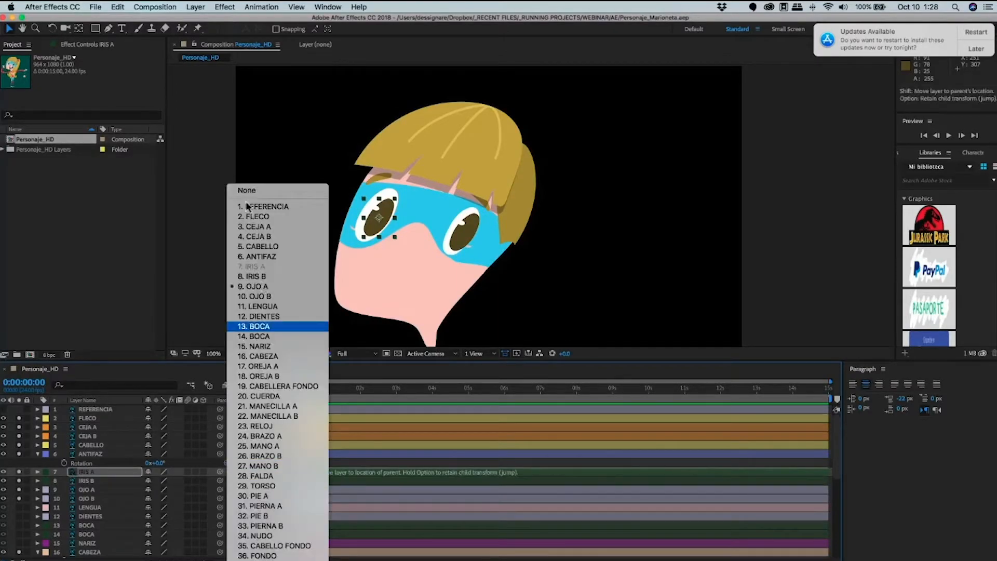
key(Return)
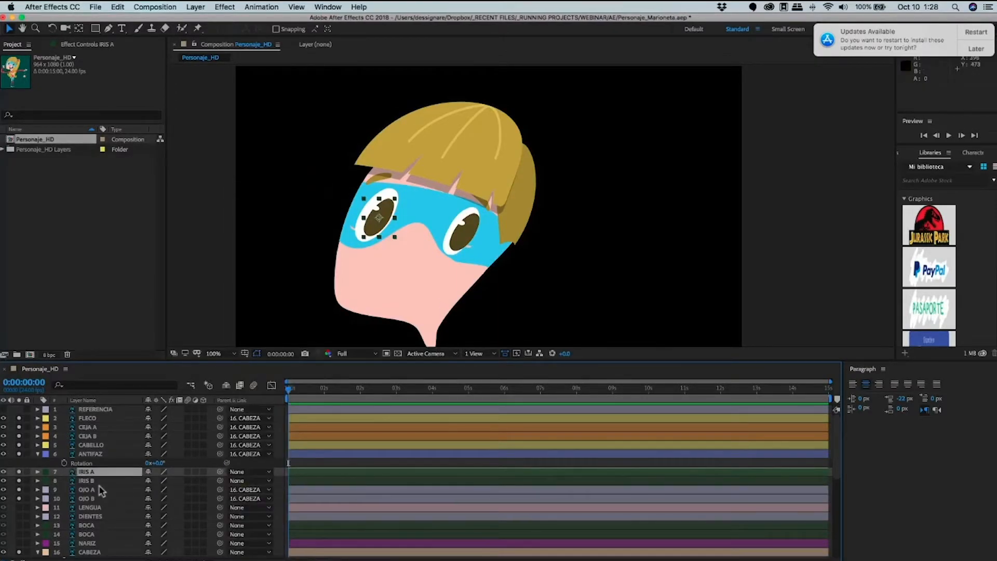
Test-move IRIS A up and down inside OJO A and undo both moves.
click(103, 500)
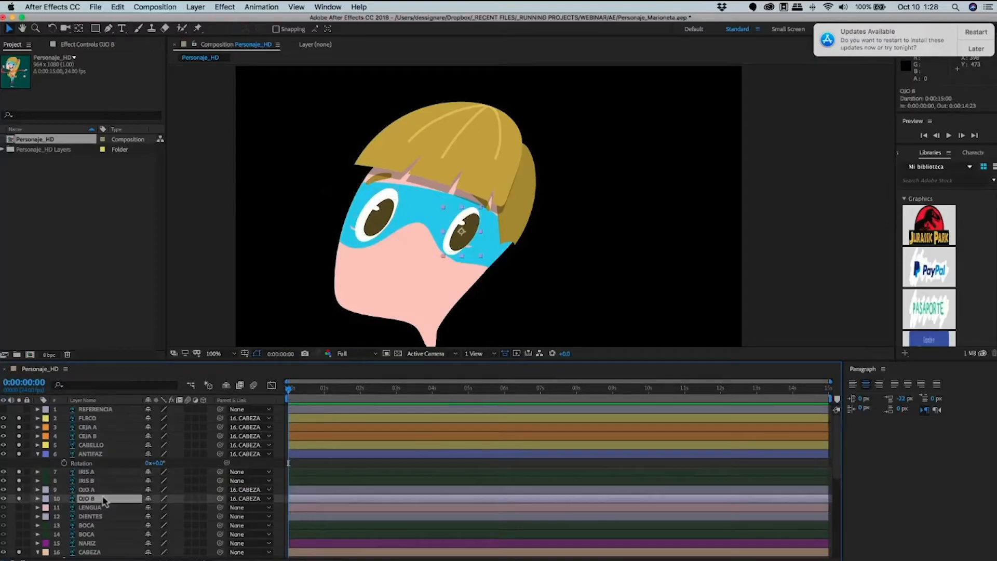
click(93, 490)
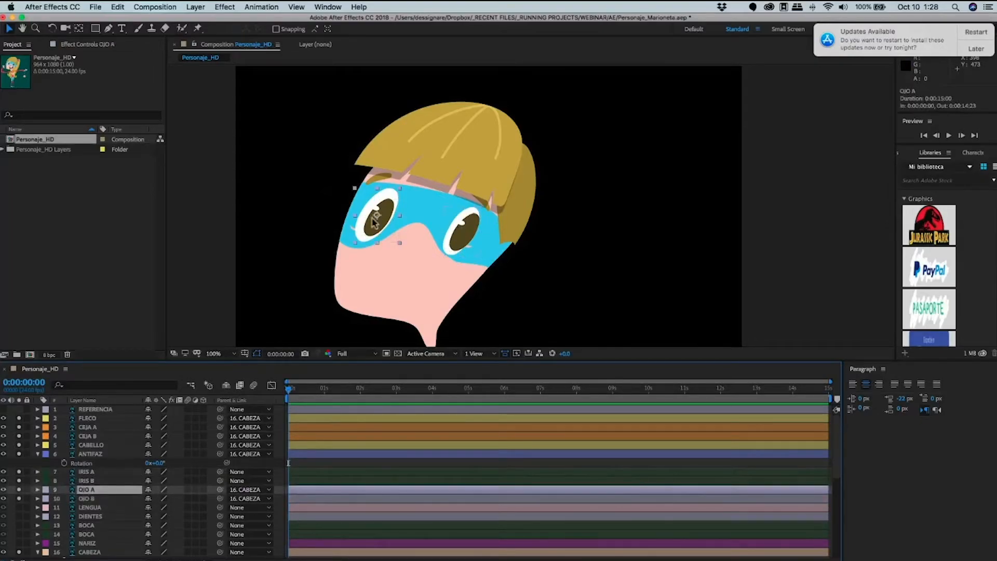
click(369, 233)
mouse_move(387, 219)
mouse_down()
mouse_move(376, 214)
mouse_move(389, 202)
mouse_up()
drag(384, 220, 382, 240)
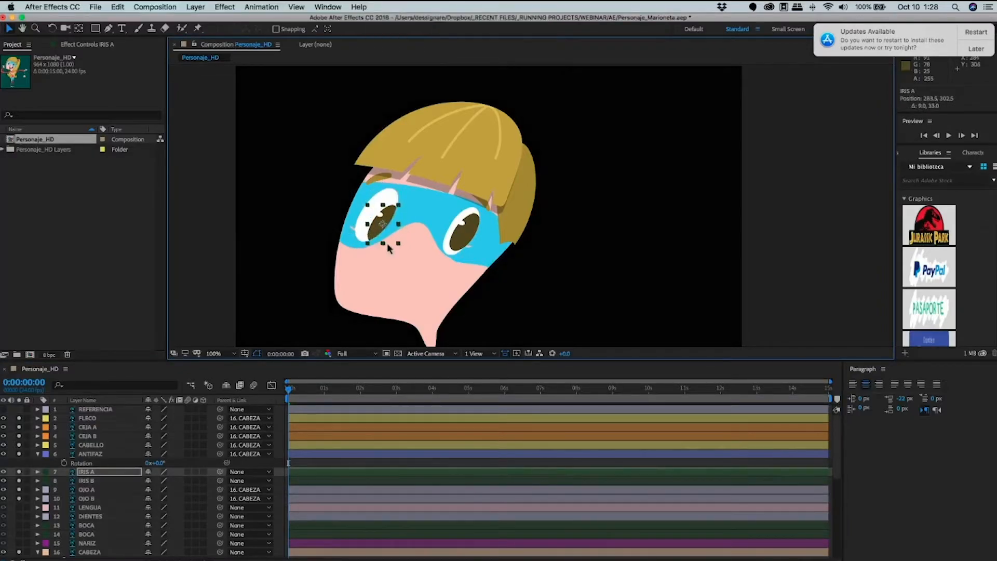
key(super+z)
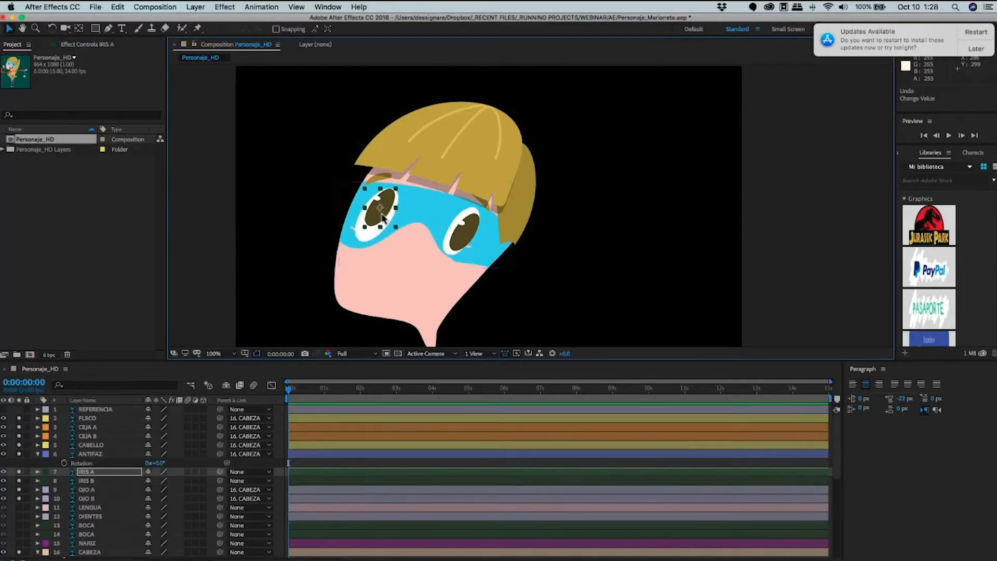
key(super+z)
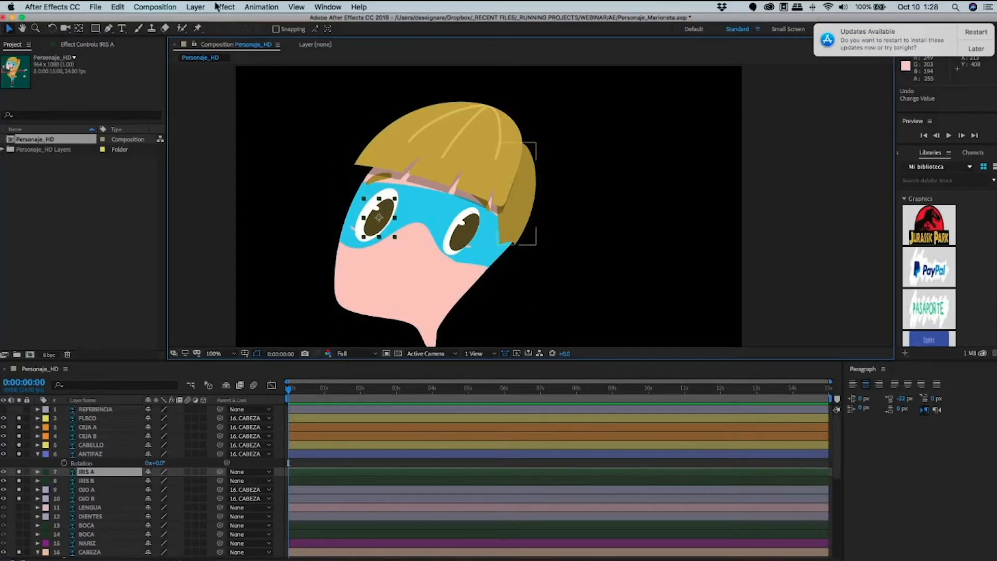
Add a null object above IRIS A and place it between the eyes at about 336, 310.
click(198, 9)
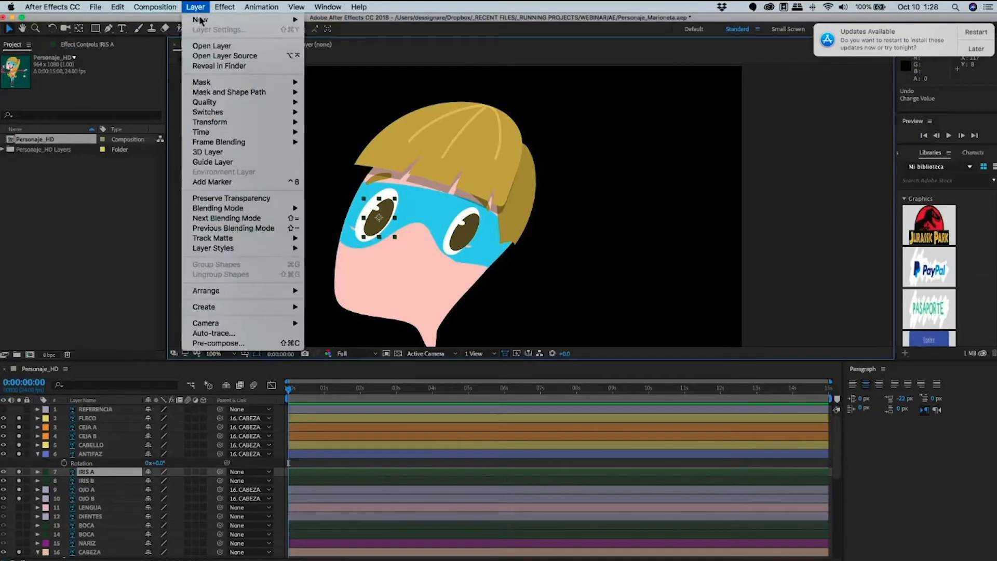
mouse_move(296, 26)
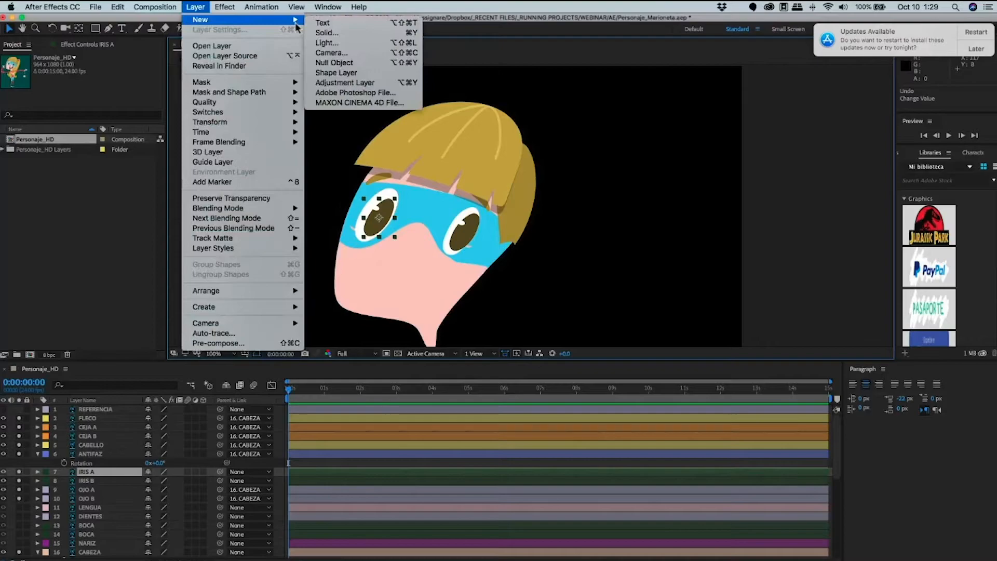
click(347, 65)
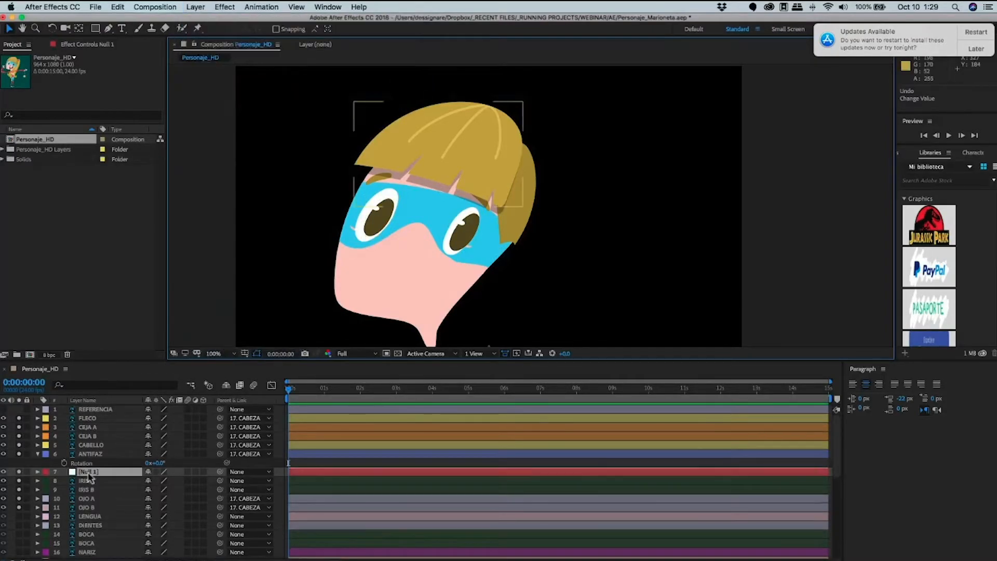
click(99, 474)
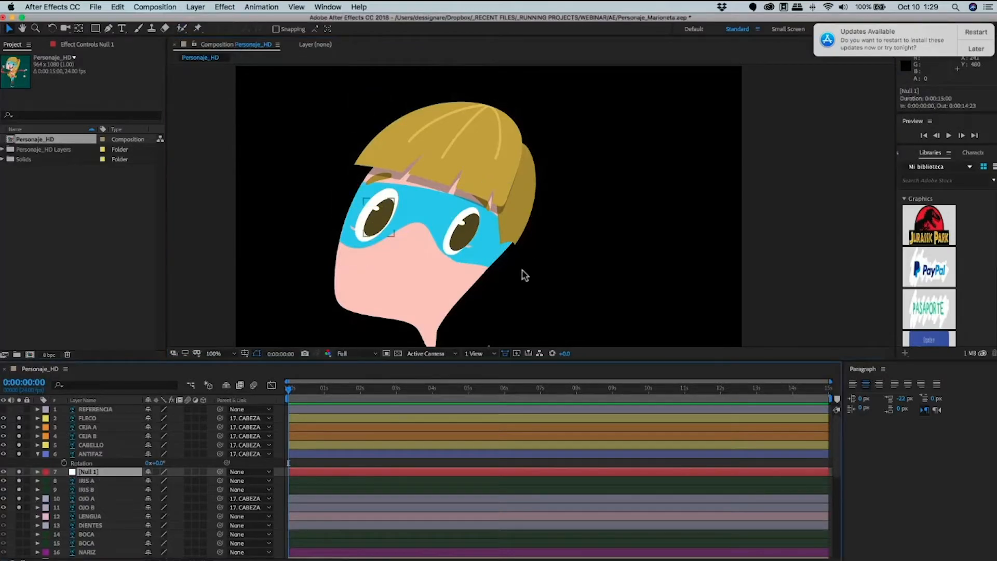
key(comma)
drag(516, 268, 478, 209)
key(period)
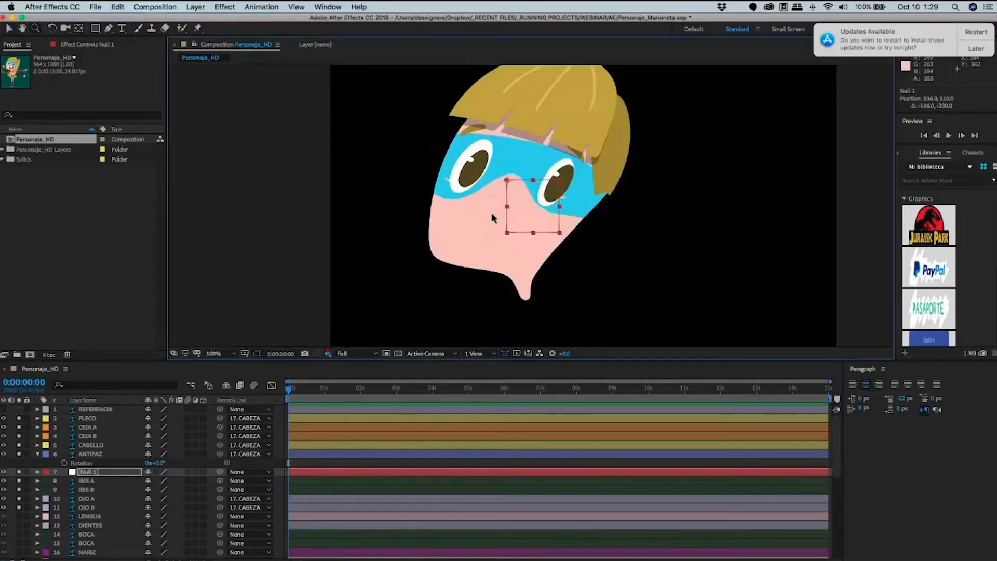
key(period)
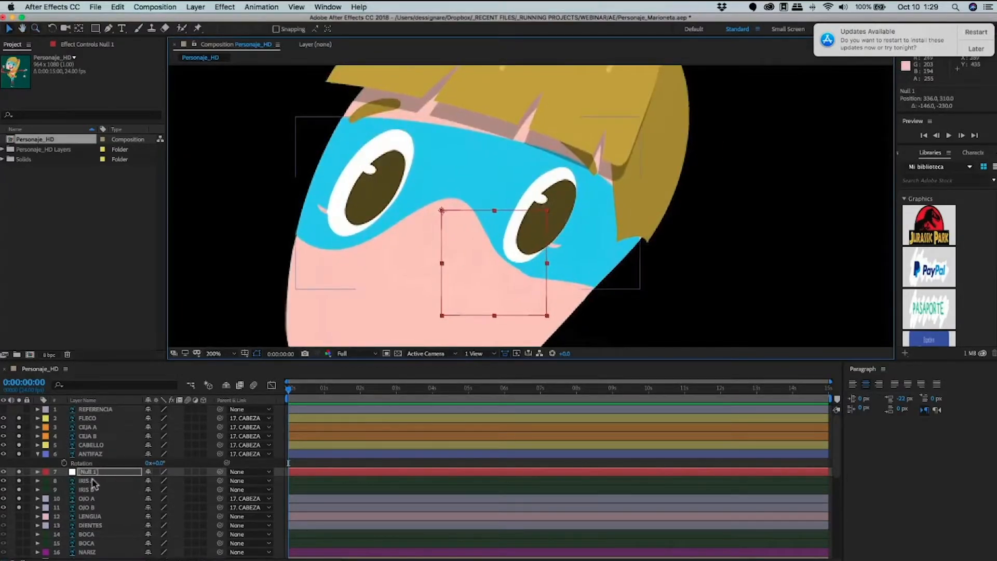
Rename the null object as CONTROL IRIS.
click(59, 473)
key(Return)
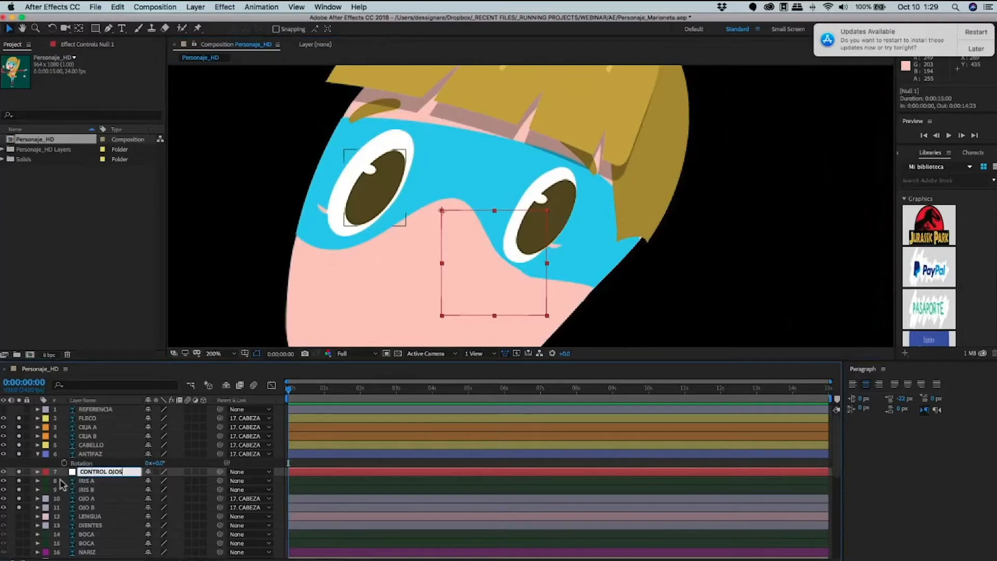
text(CONTROL O)
key(BackSpace)
text(IRIS)
key(Return)
Parent IRIS A and IRIS B to CONTROL IRIS and shift the null to about 331.5, 310.5 to move both irises.
click(105, 481)
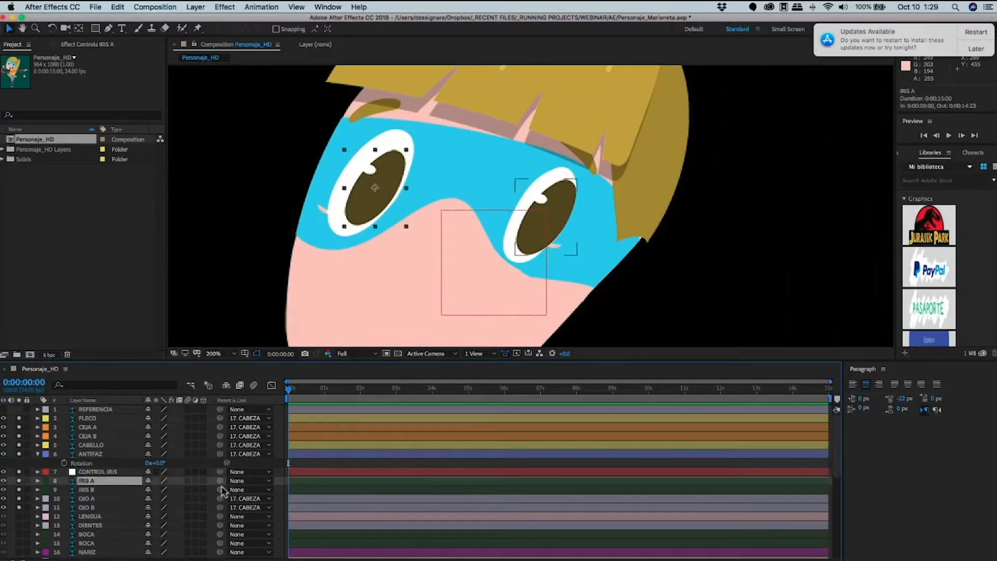
click(220, 489)
shift+click(110, 479)
drag(105, 475, 104, 475)
click(488, 277)
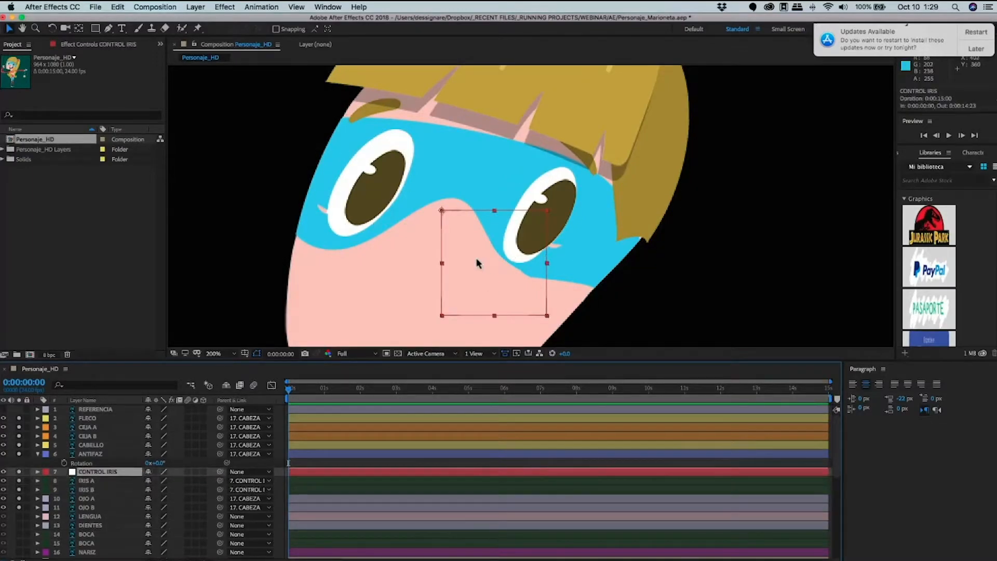
drag(481, 247, 473, 292)
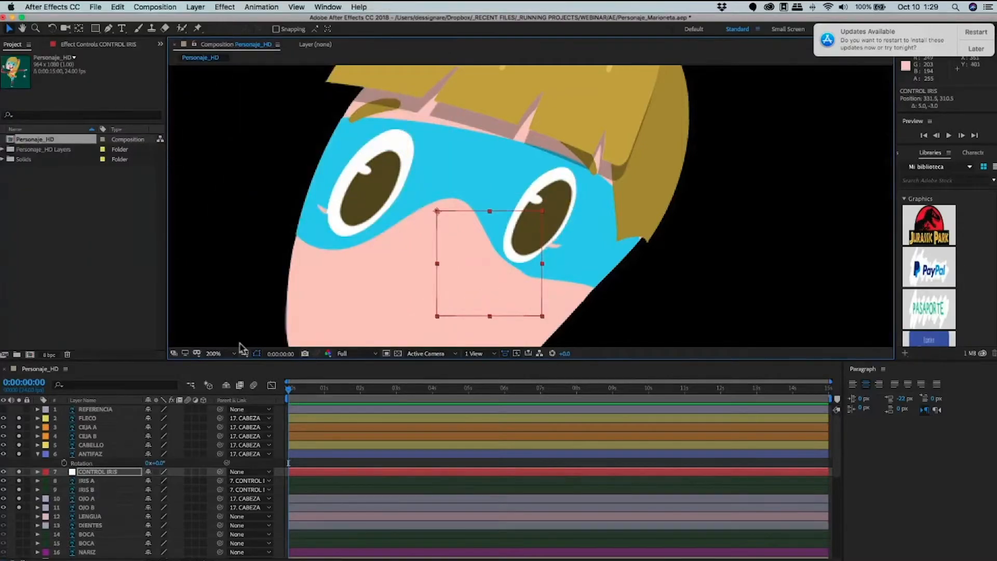
Reposition IRIS A to about -52, -19 and IRIS B to about 88.5, 9 inside their eyes.
click(396, 205)
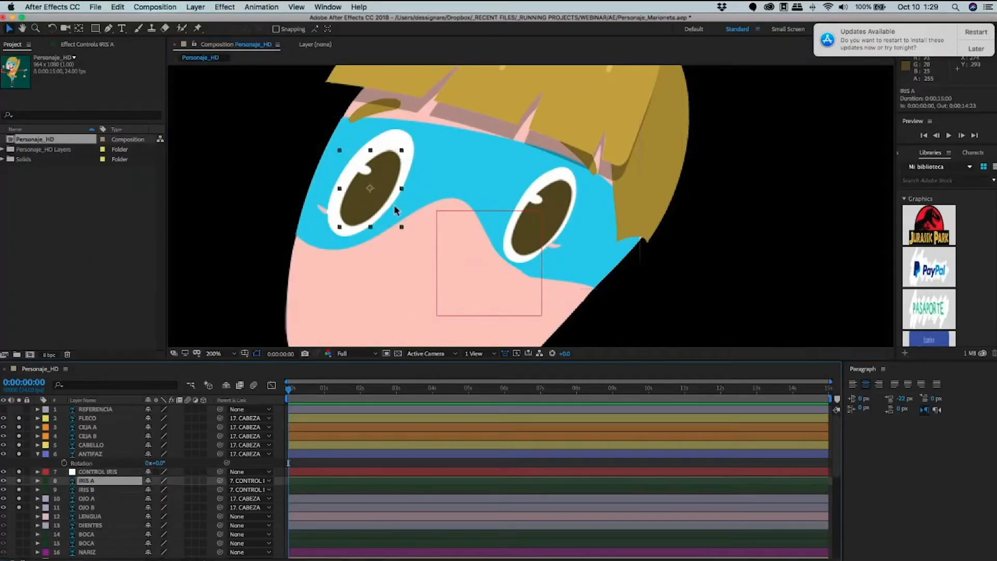
drag(392, 202, 404, 204)
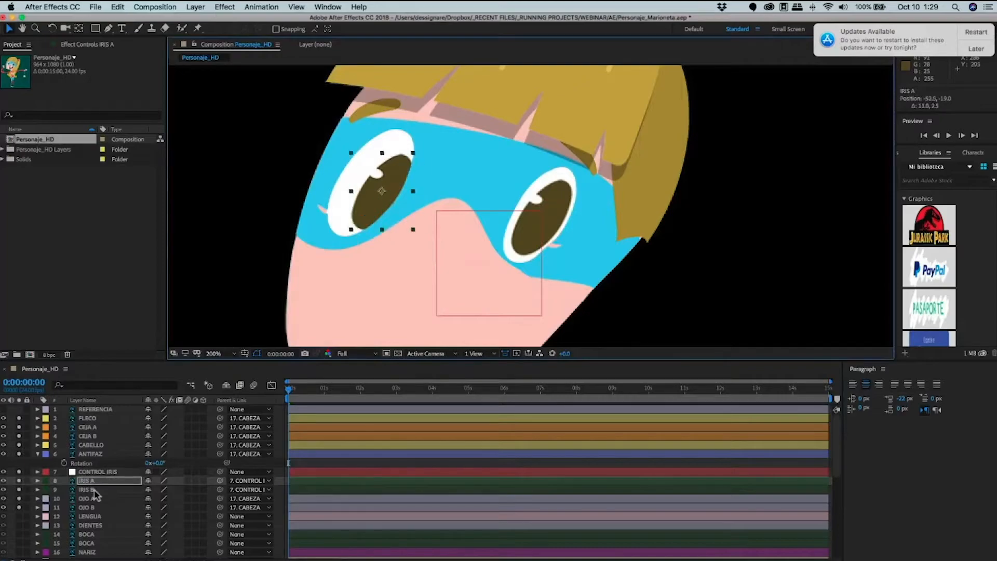
click(550, 221)
drag(550, 221, 499, 241)
scroll(498, 240, down, 1)
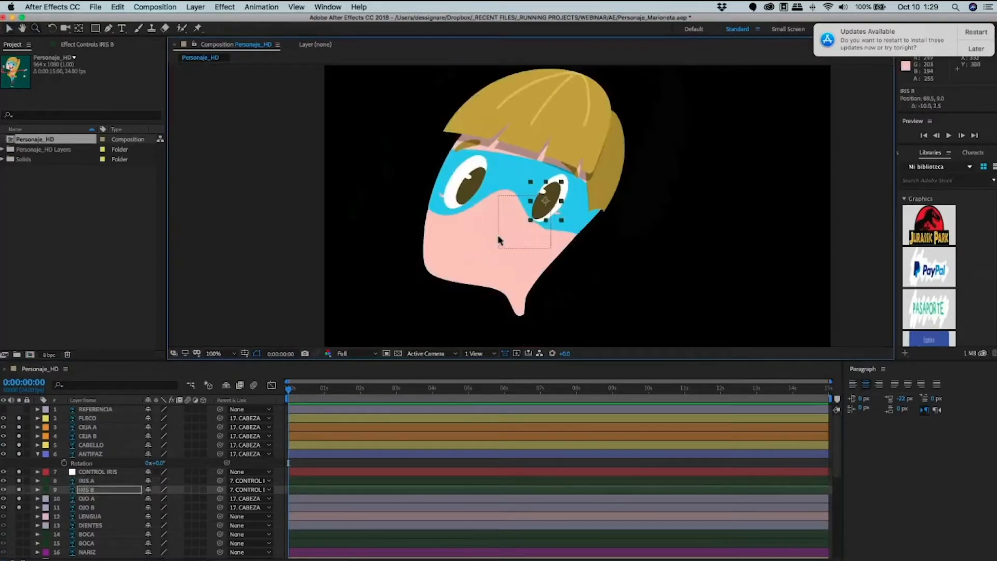
Undo the last two iris position changes and save the project.
key(super+z)
key(super+z)
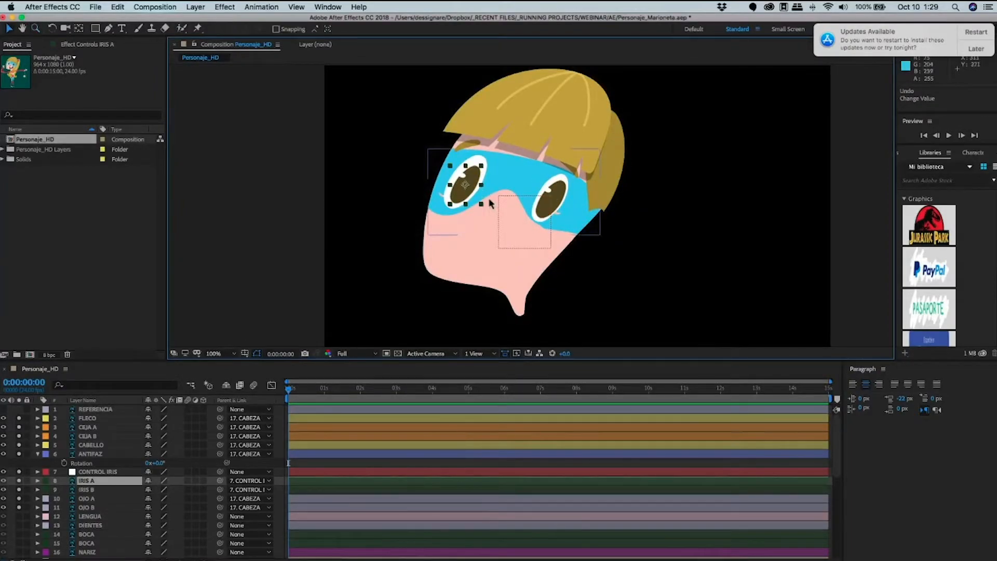
scroll(487, 212, up, 1)
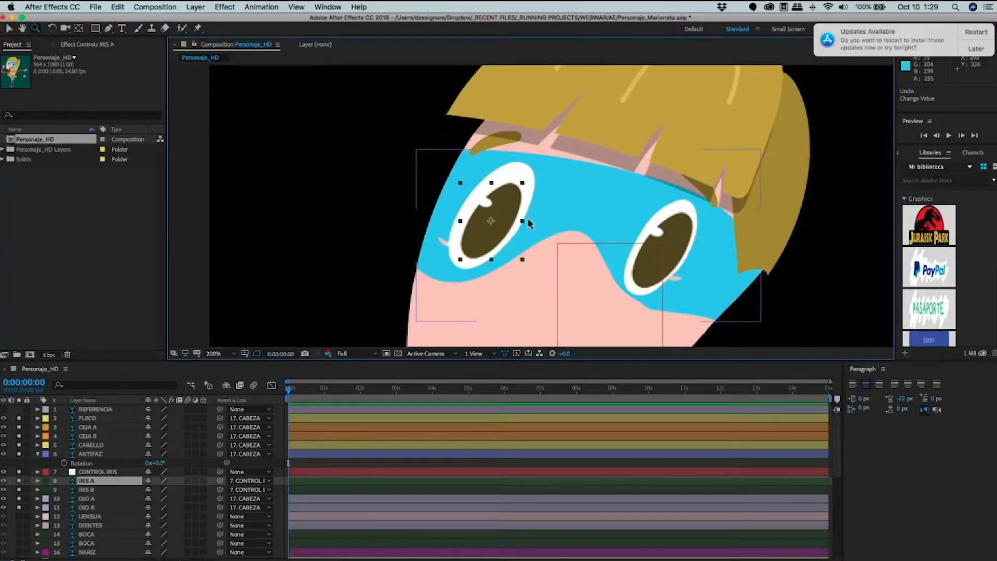
scroll(458, 274, down, 1)
key(super+s)
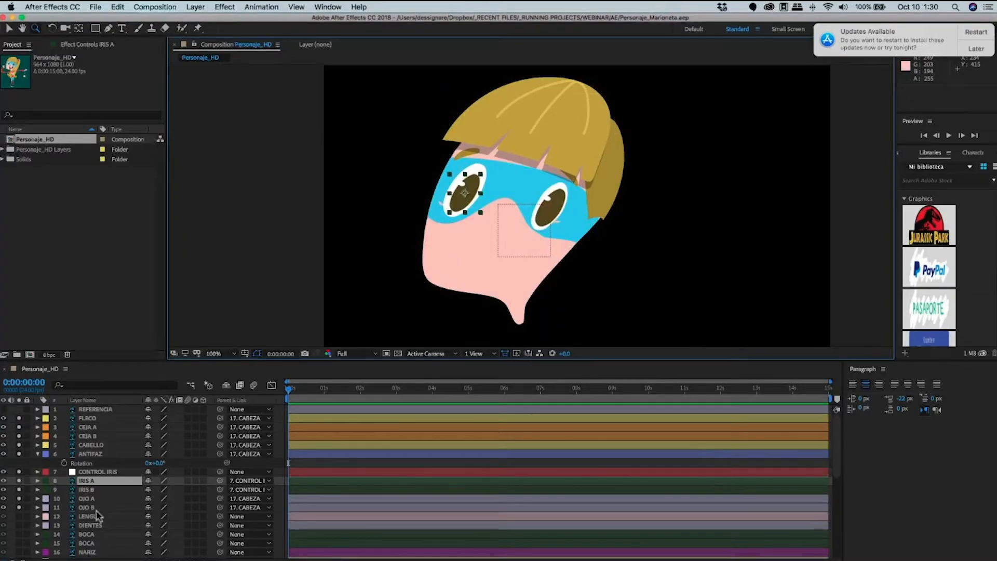
Solo the LENGUA, DIENTES and upper BOCA layers to display the mouth parts with the head.
scroll(28, 497, down, 2)
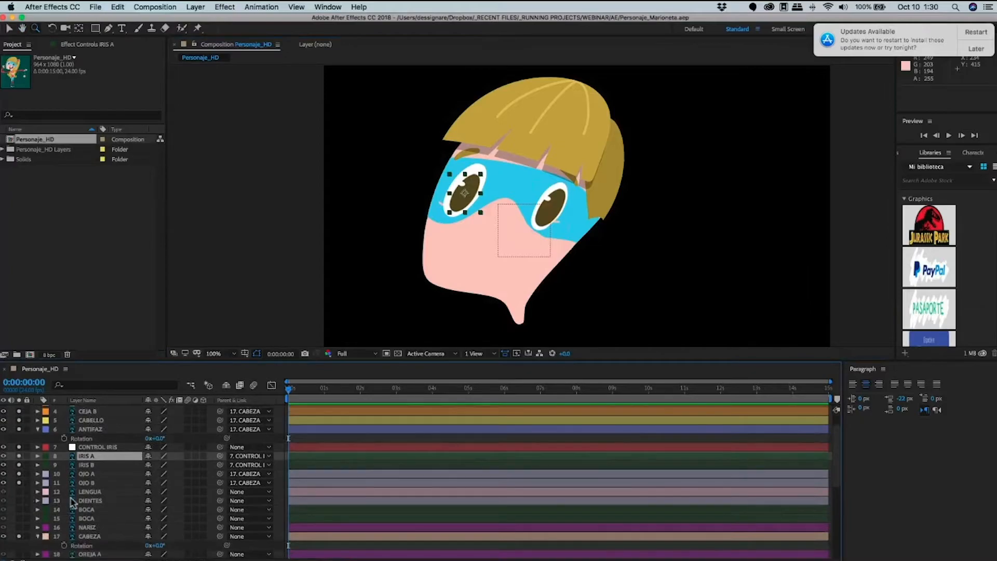
click(19, 501)
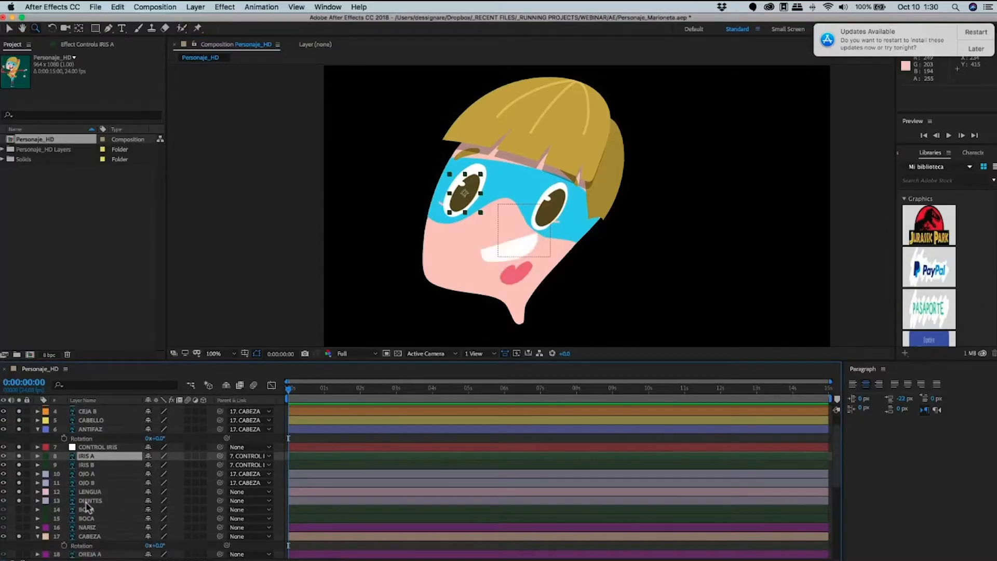
click(20, 509)
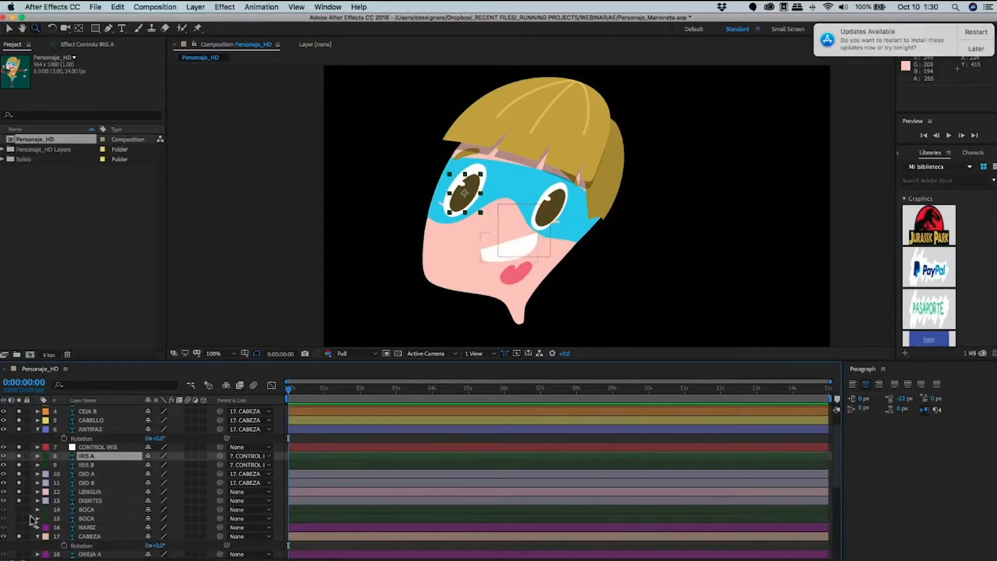
Parent the LENGUA and DIENTES layers to the BOCA layer directly beneath them, and select that BOCA layer.
click(96, 509)
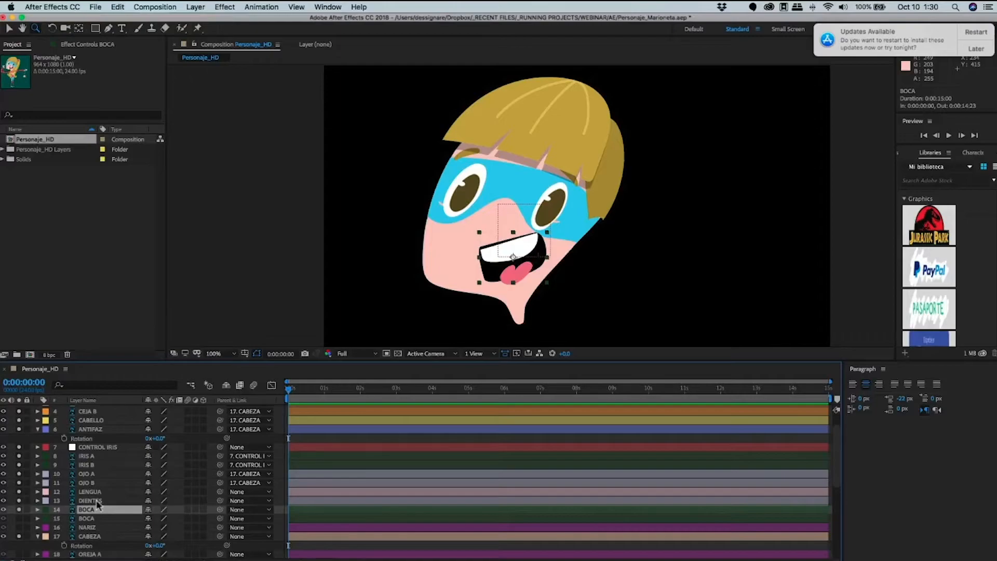
shift+click(89, 500)
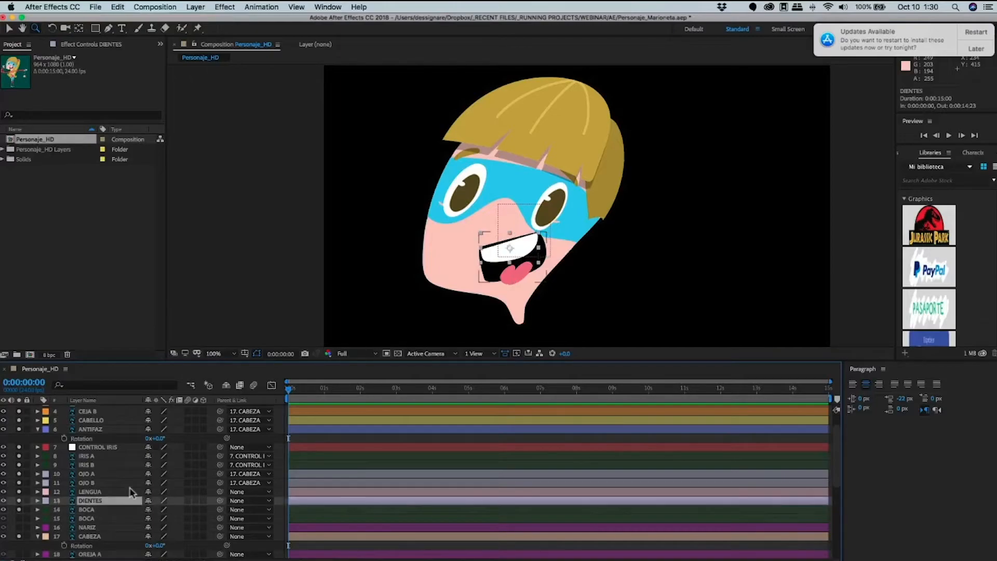
click(99, 491)
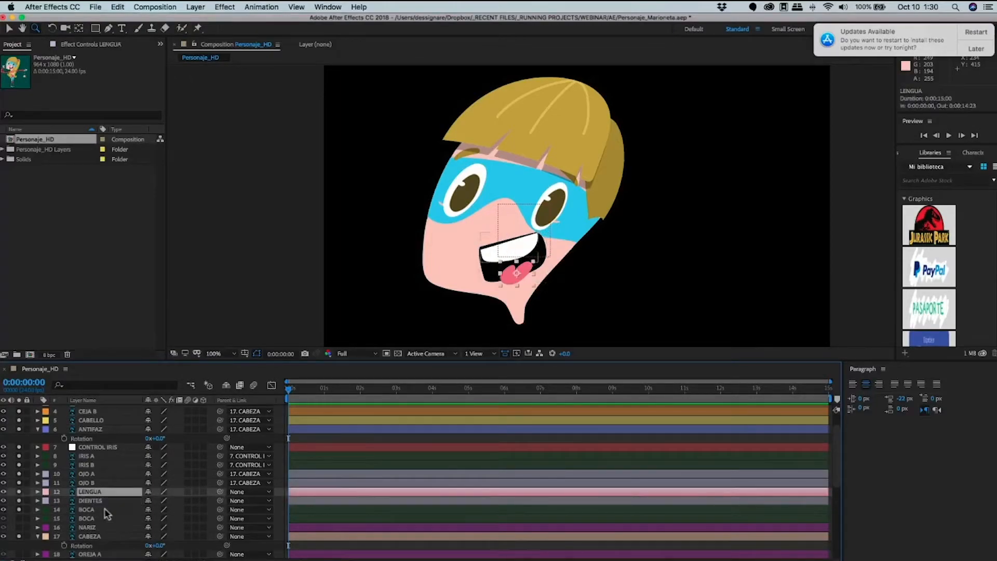
shift+click(103, 502)
drag(220, 492, 111, 509)
click(104, 509)
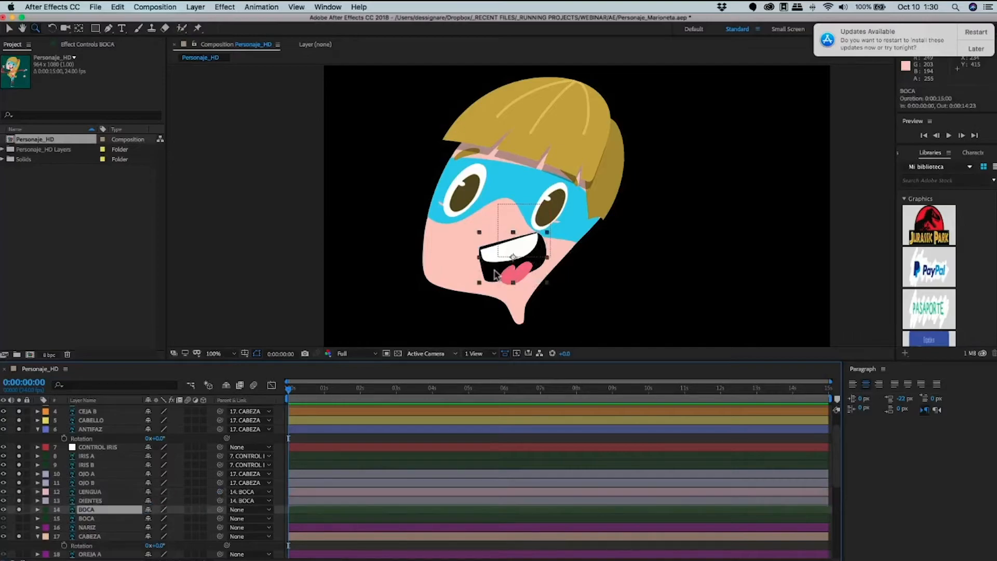
Move the BOCA layer slightly to check that its parented teeth and tongue follow, and undo the move.
key(v)
mouse_move(497, 272)
mouse_down()
mouse_move(490, 285)
mouse_move(507, 286)
mouse_up()
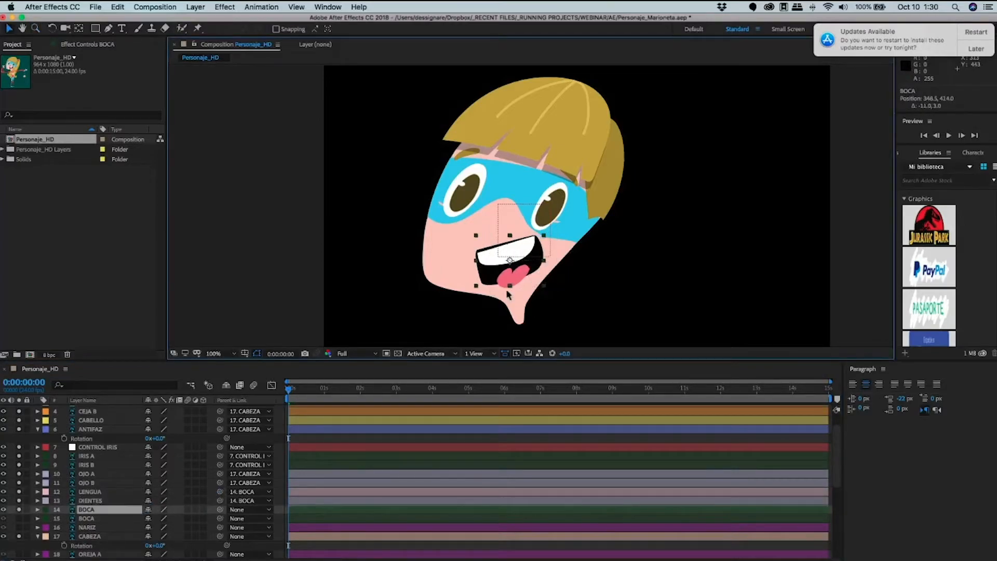
key(super+z)
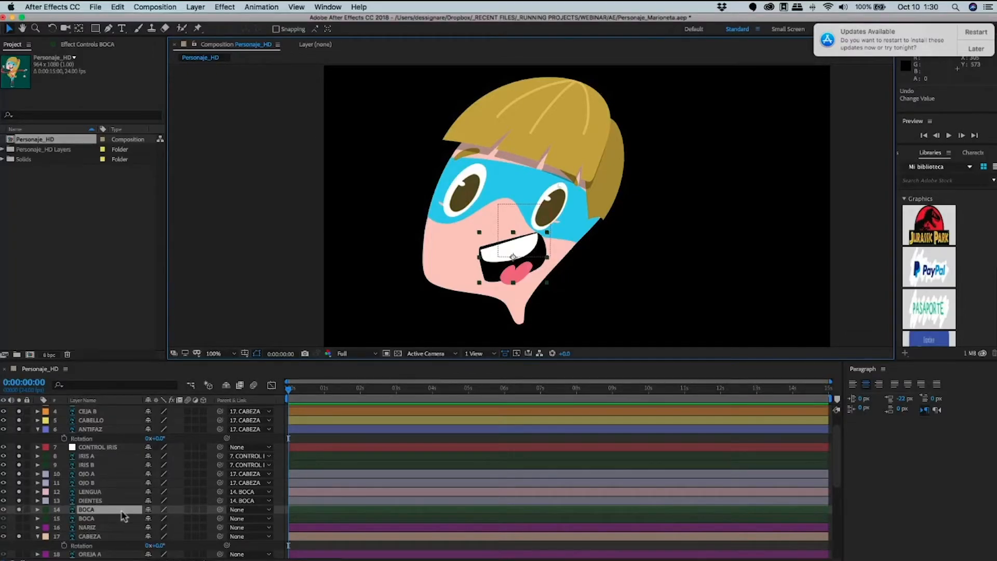
Solo the NARIZ layer, parent it and the upper BOCA layer to CABEZA, and undo the test change.
drag(219, 509, 23, 529)
click(20, 526)
drag(219, 527, 165, 547)
key(super+z)
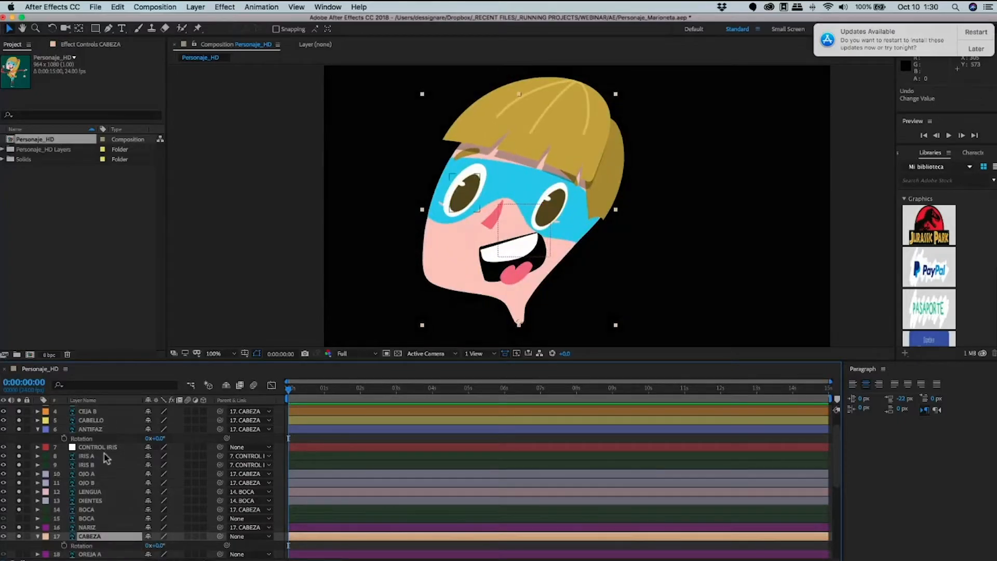
Parent the CONTROL IRIS null to CABEZA, undoing the test rotation of the head and test move of the null.
click(220, 447)
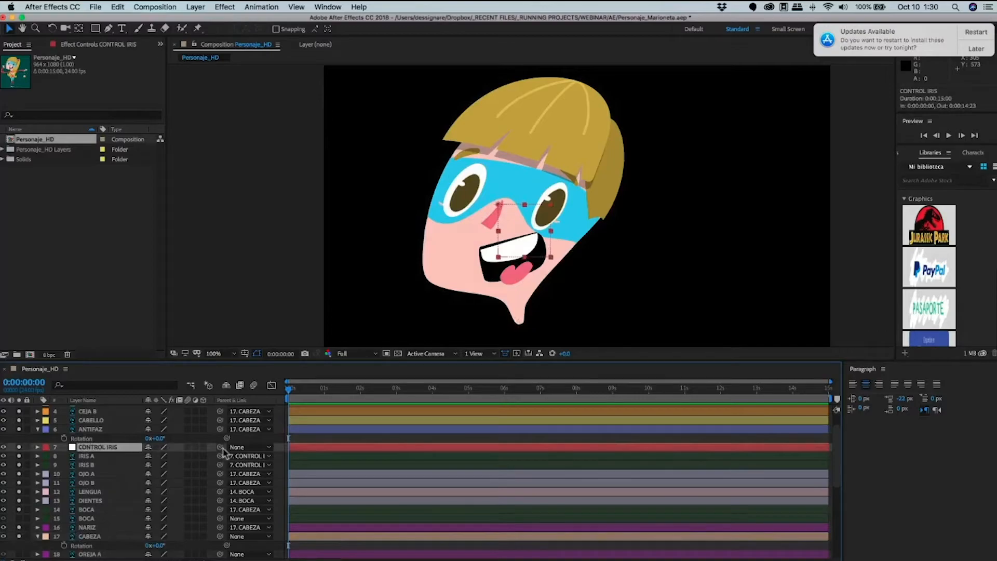
drag(220, 447, 158, 479)
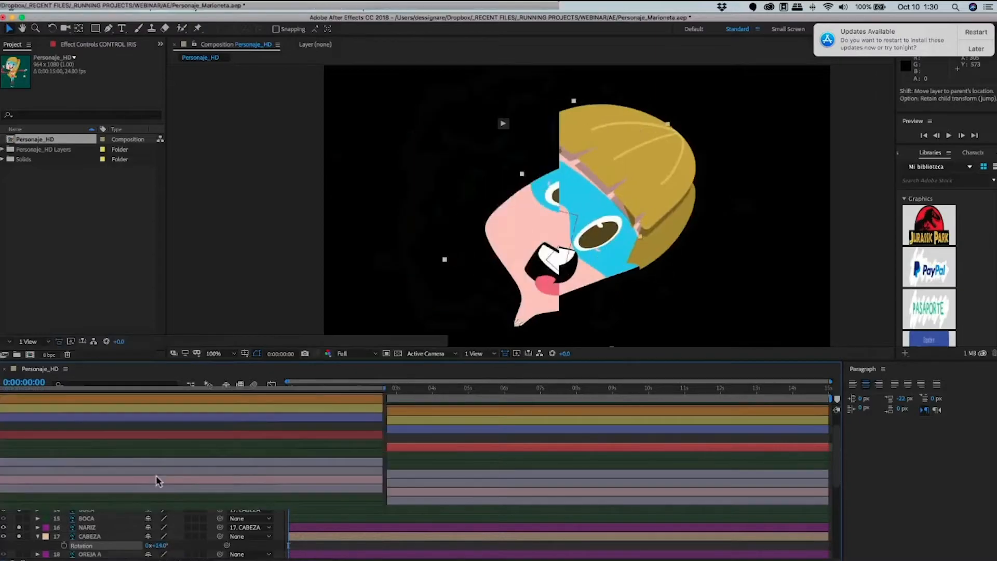
key(super+z)
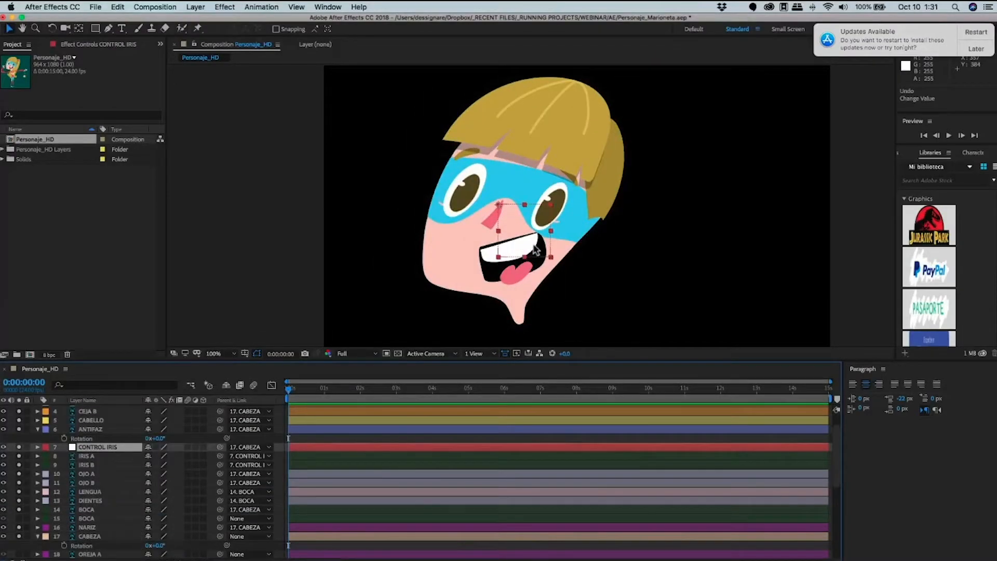
drag(534, 246, 518, 265)
key(super+z)
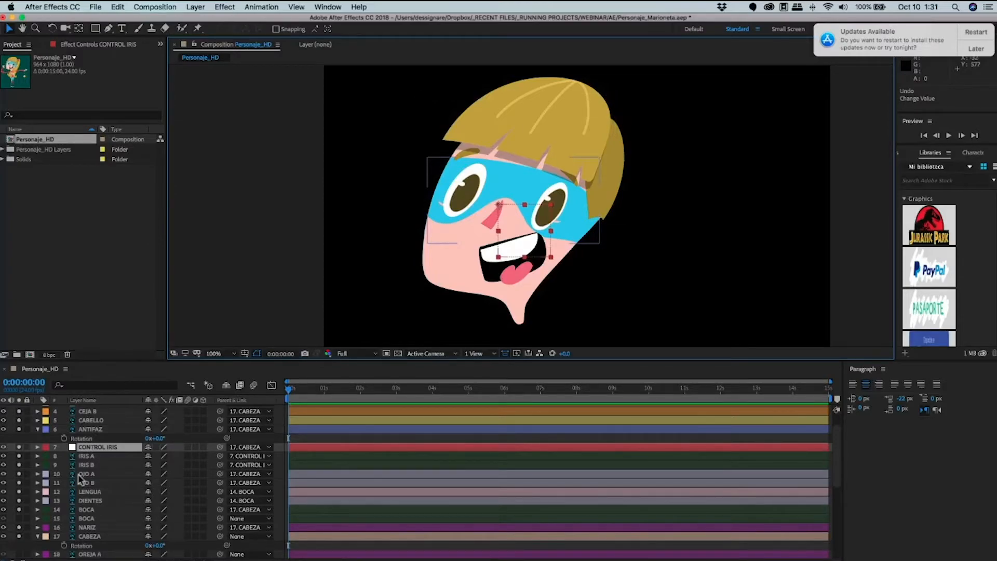
click(37, 429)
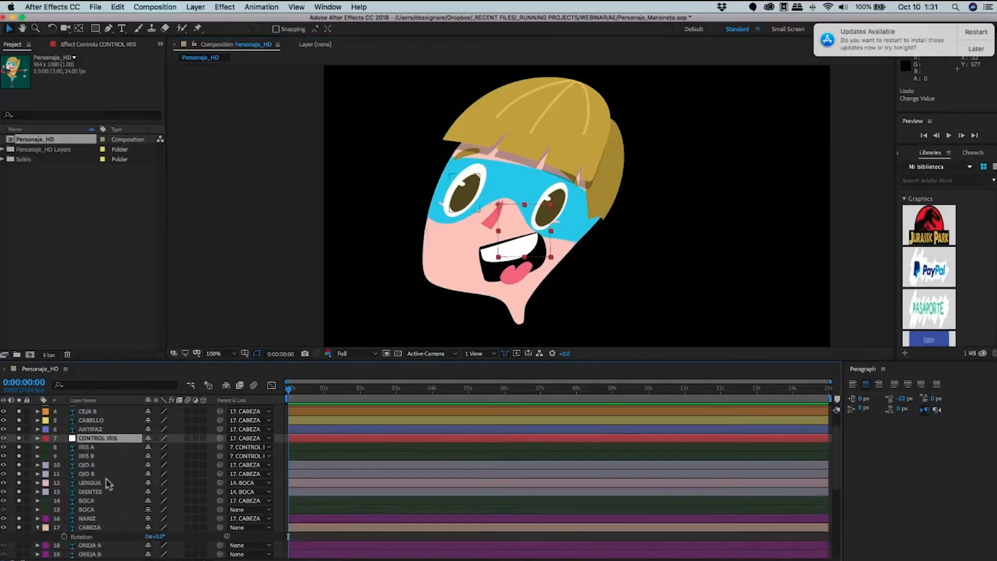
Test rotating and moving the CEJA A eyebrow layer, and undo those changes.
click(103, 446)
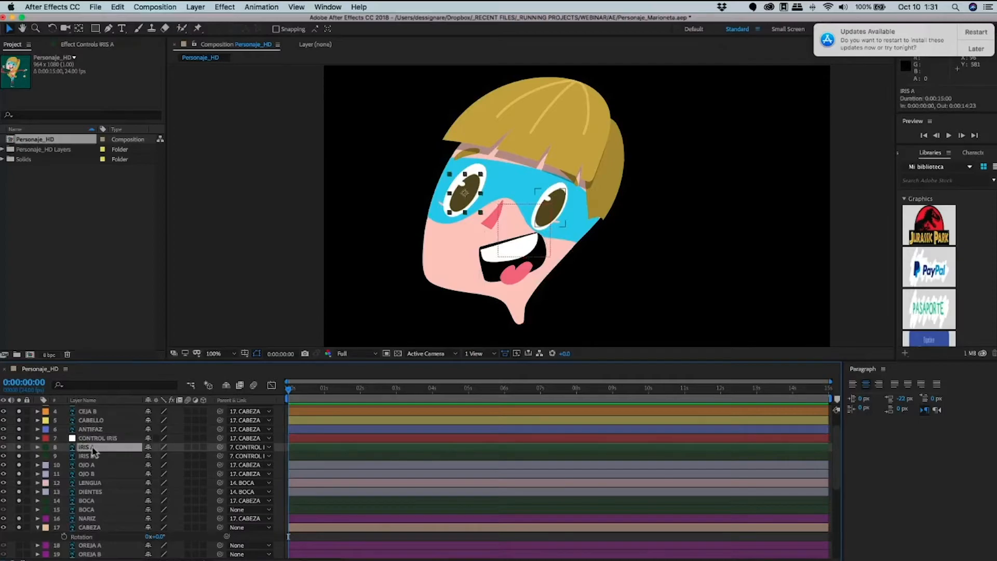
click(104, 427)
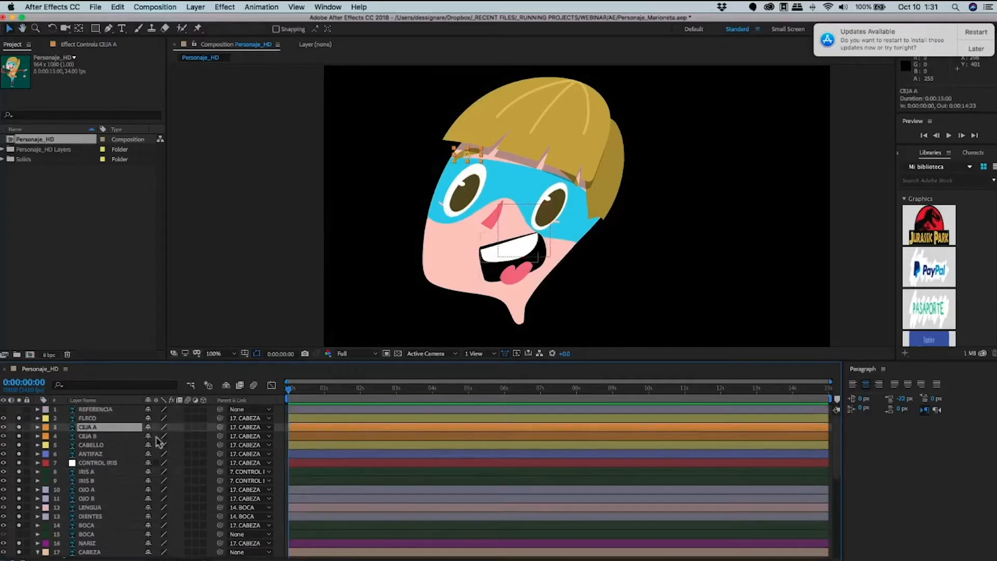
key(r)
key(w)
drag(471, 154, 486, 165)
key(v)
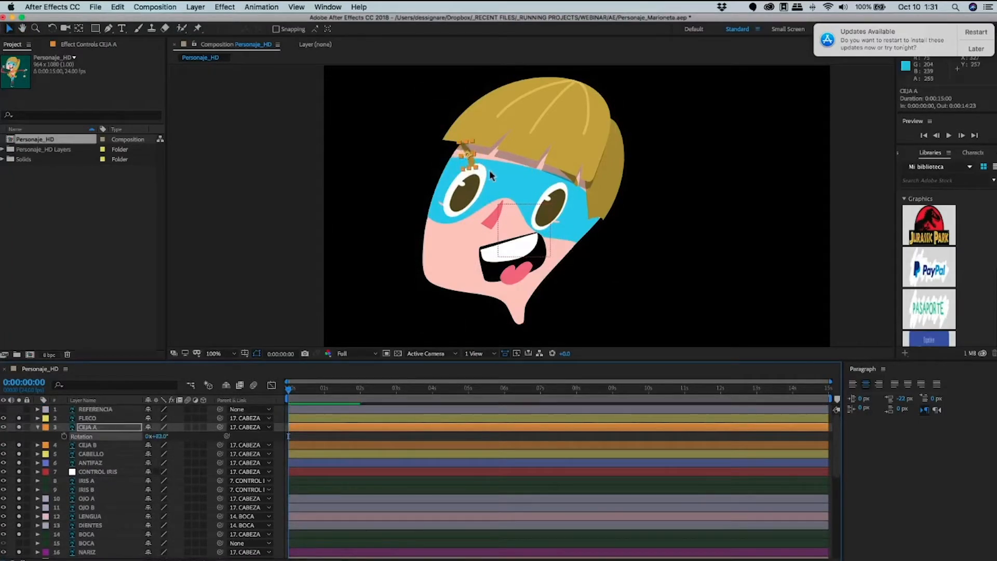
key(r)
key(super+z)
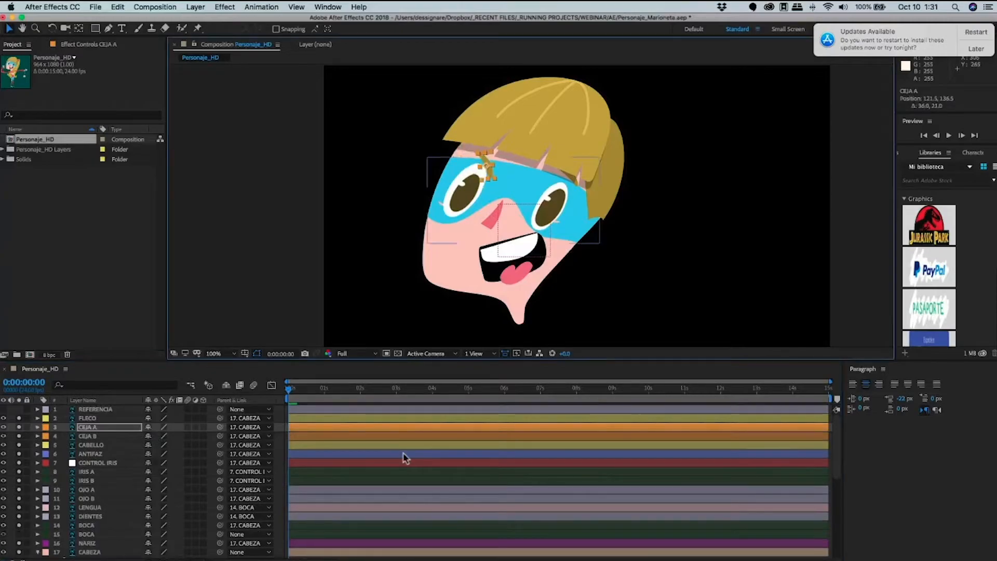
key(super+z)
key(super+z)
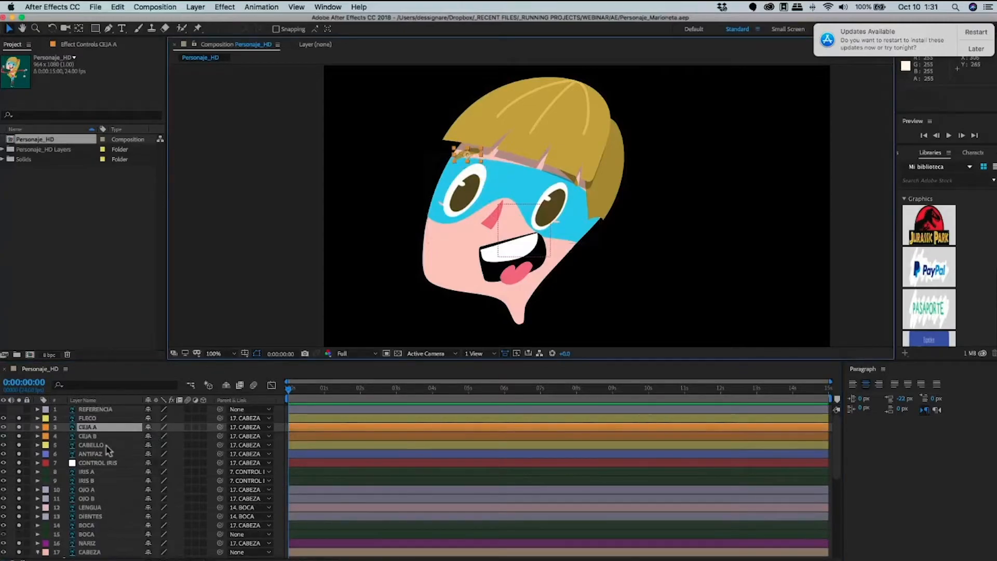
Solo both ear layers, OREJA A and OREJA B, and parent them to CABEZA.
scroll(99, 462, down, 3)
scroll(29, 483, down, 1)
click(19, 484)
click(19, 494)
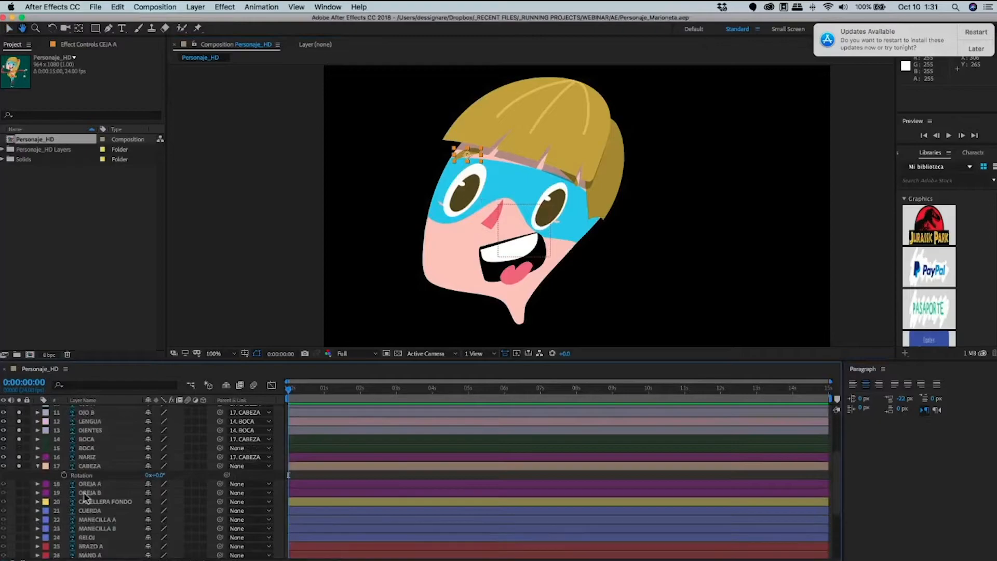
click(99, 484)
shift+click(97, 492)
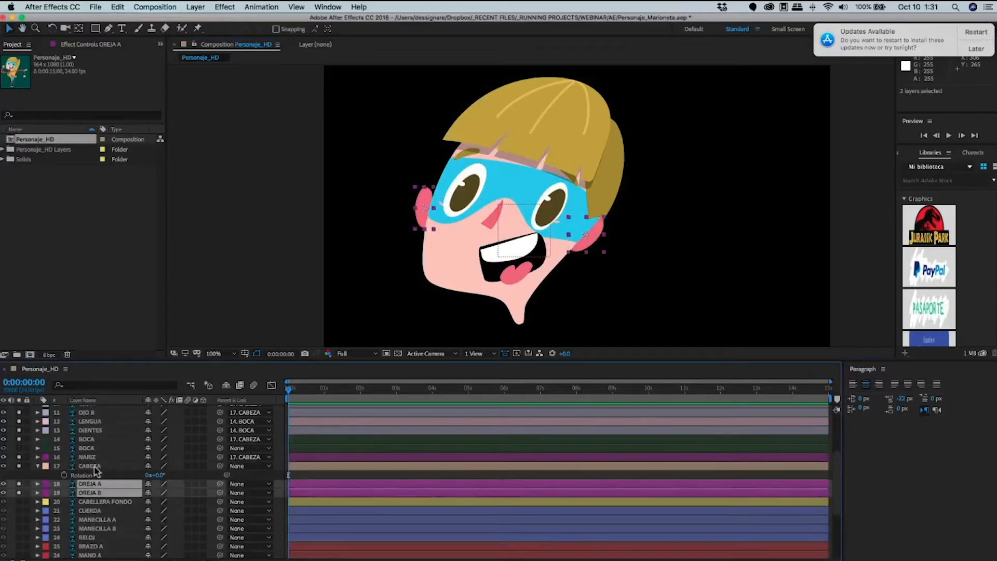
drag(220, 484, 87, 466)
Solo the CABELLERA FONDO layer, parent it to CABEZA, and save the project.
click(19, 501)
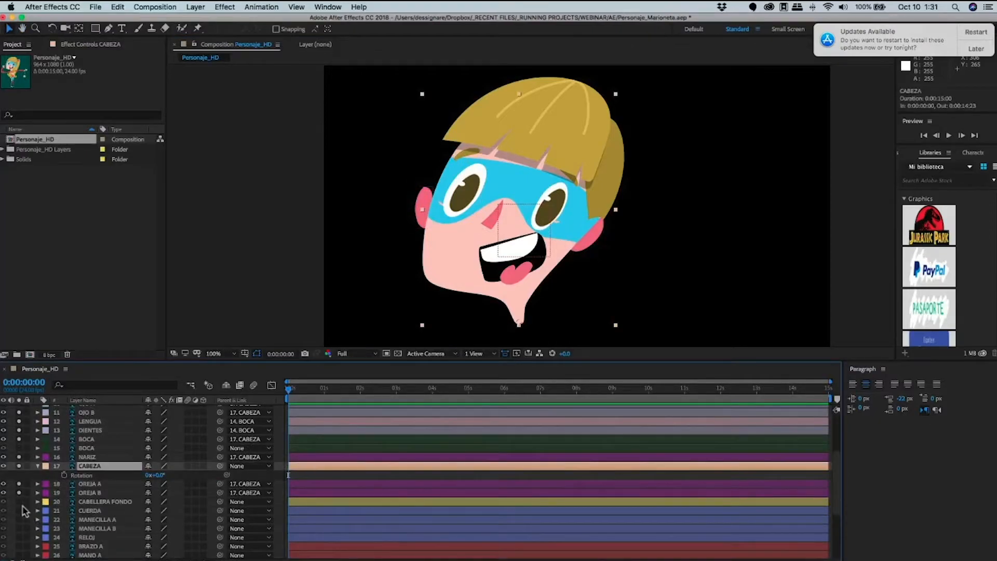
drag(220, 501, 40, 468)
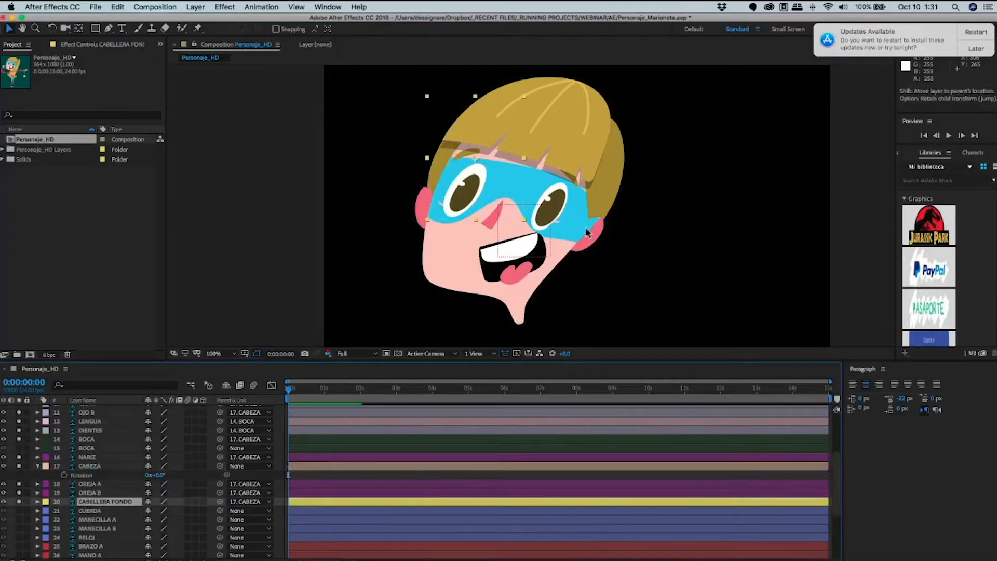
key(super+s)
key(comma)
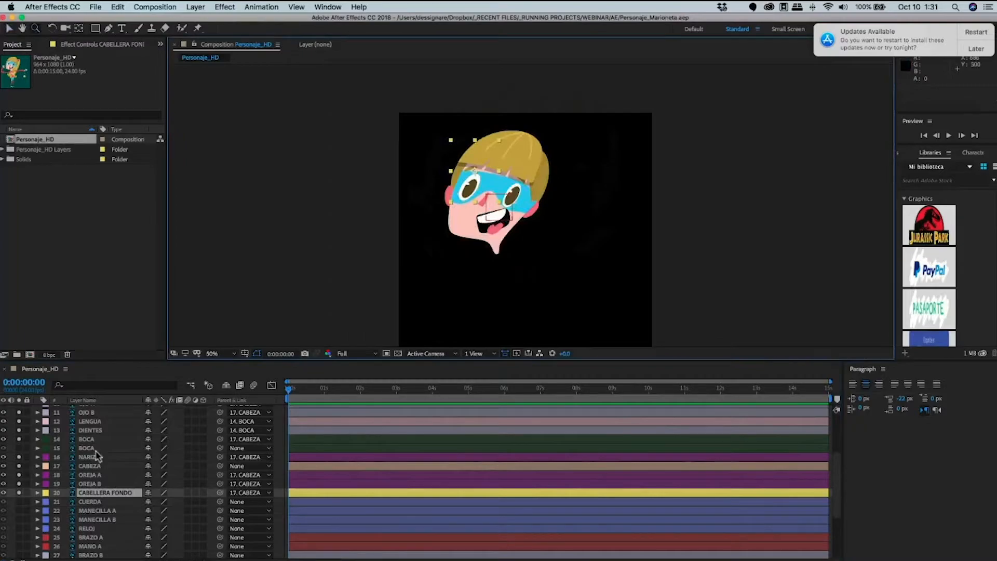
key(h)
scroll(111, 436, up, 4)
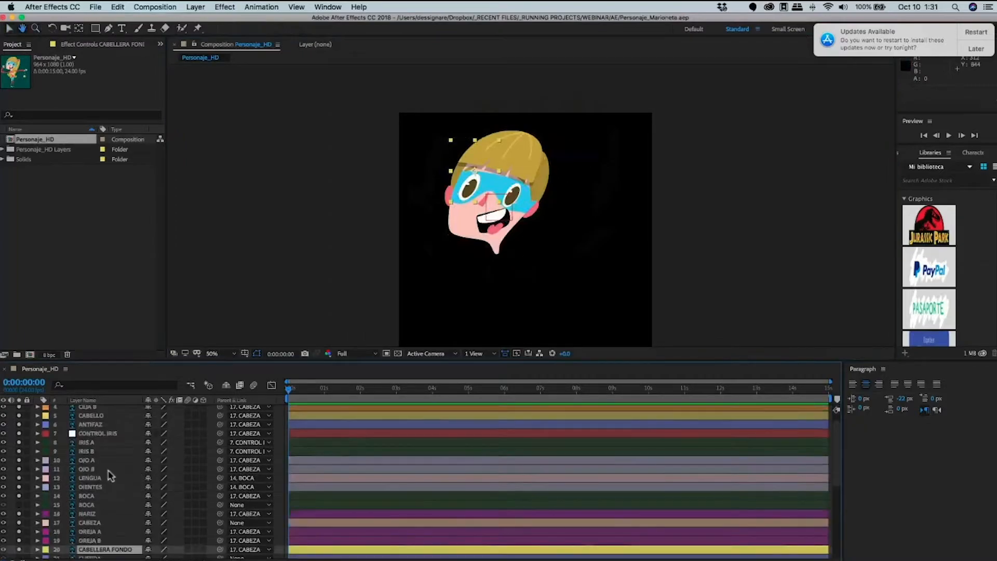
scroll(106, 452, down, 4)
key(v)
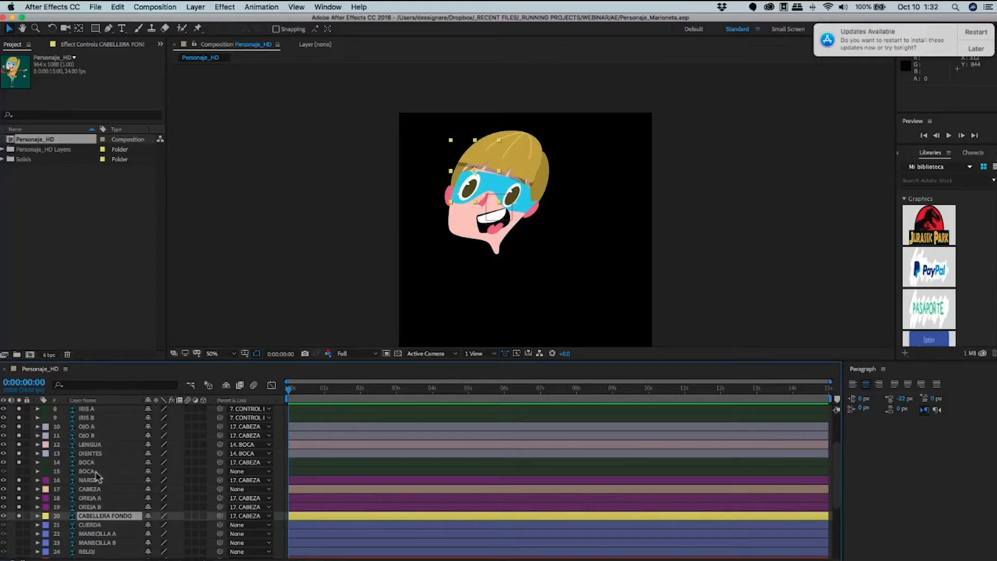
Select all head layers from FLECO to CABELLERA FONDO and pre-compose them as CABEZA, moving all attributes into it.
scroll(93, 468, up, 4)
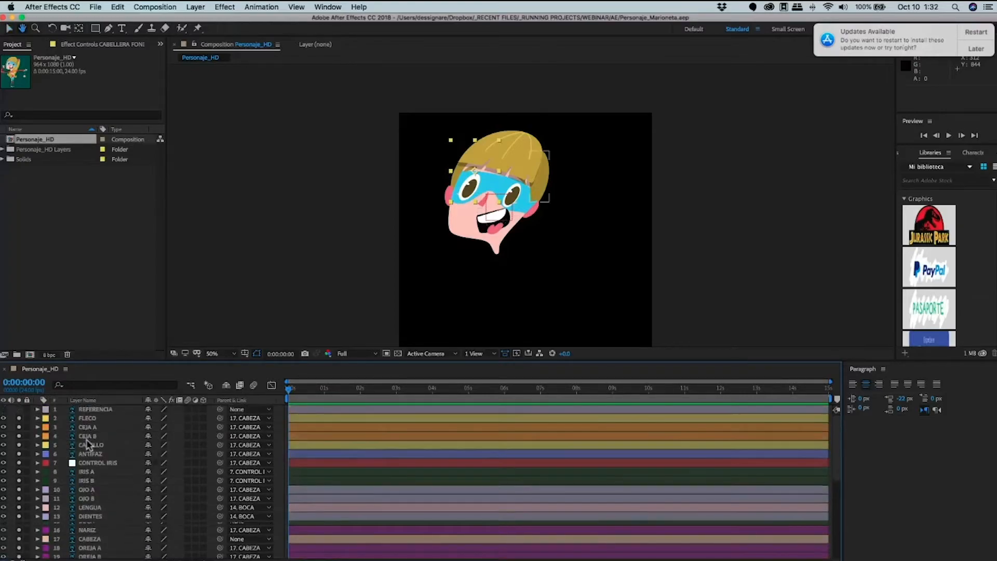
key(super+a)
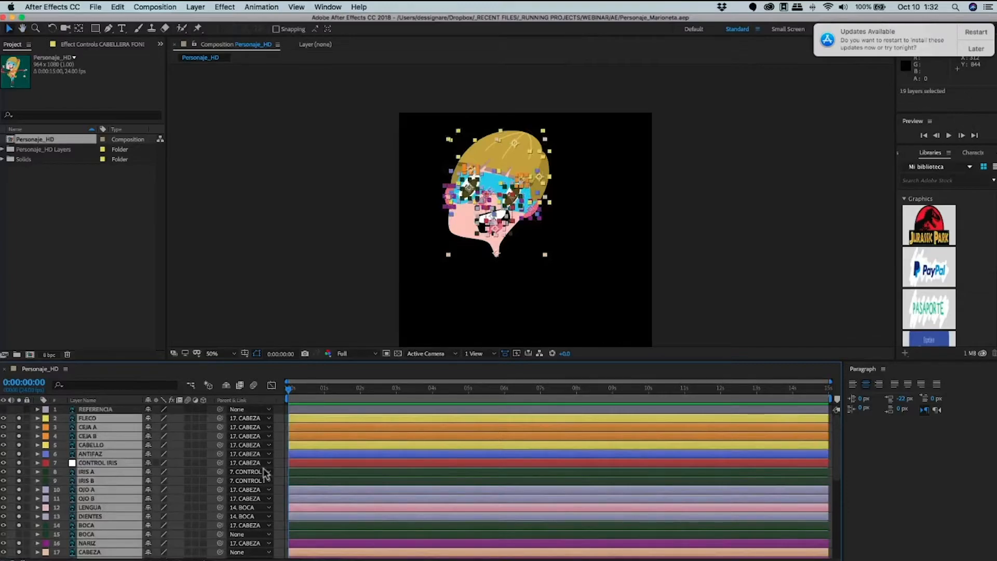
scroll(126, 557, down, 3)
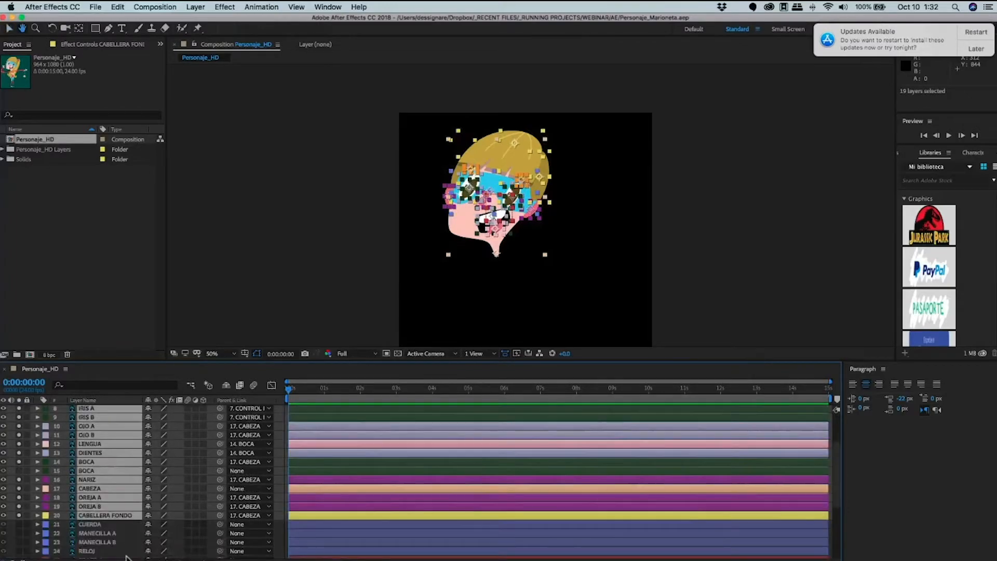
key(super+shift+c)
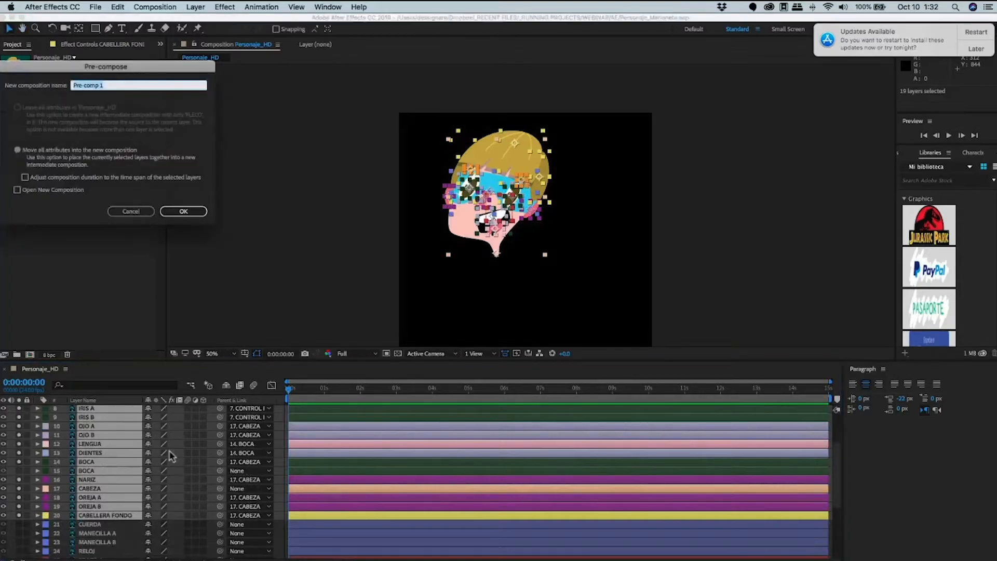
key(Escape)
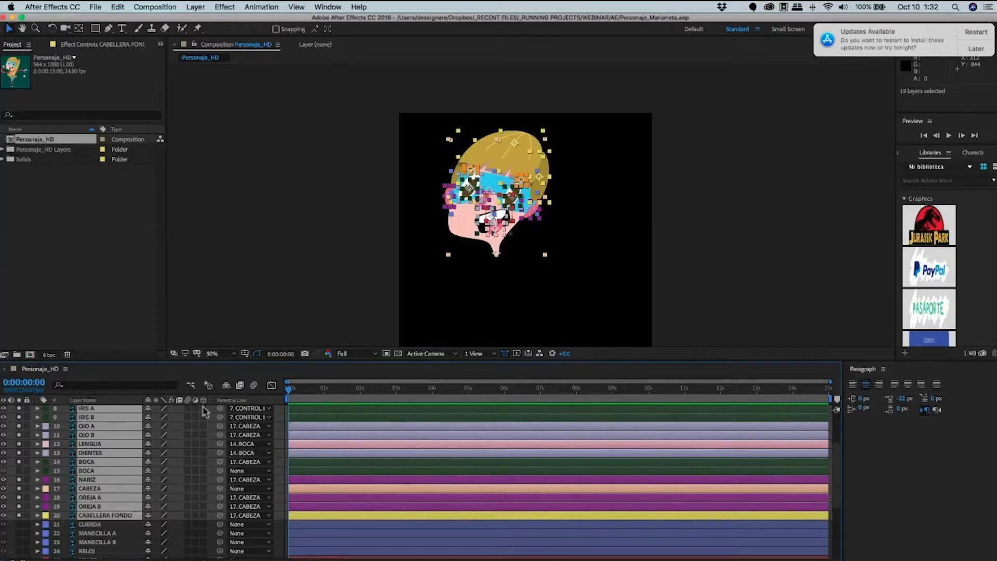
key(super+shift+c)
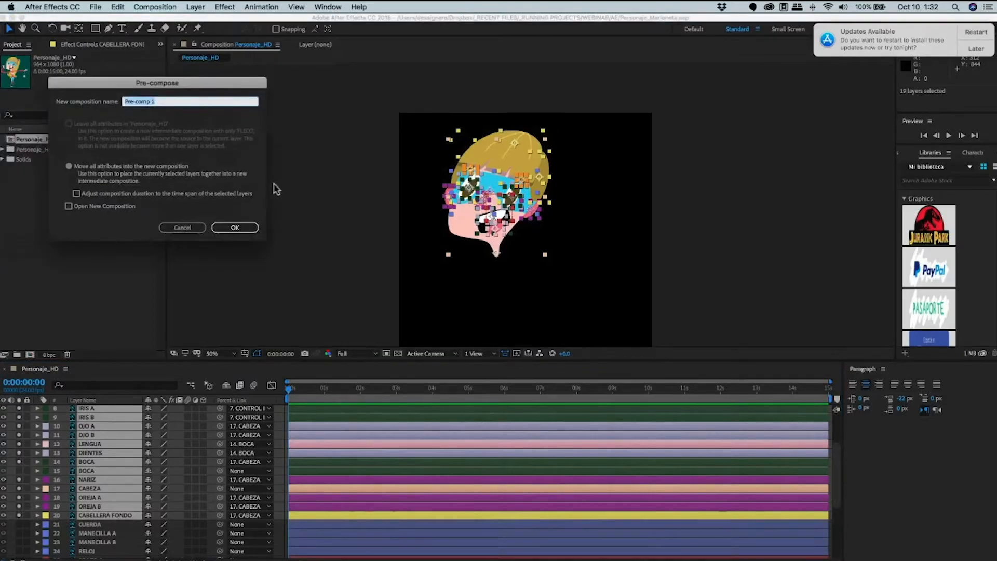
text(CABEZA)
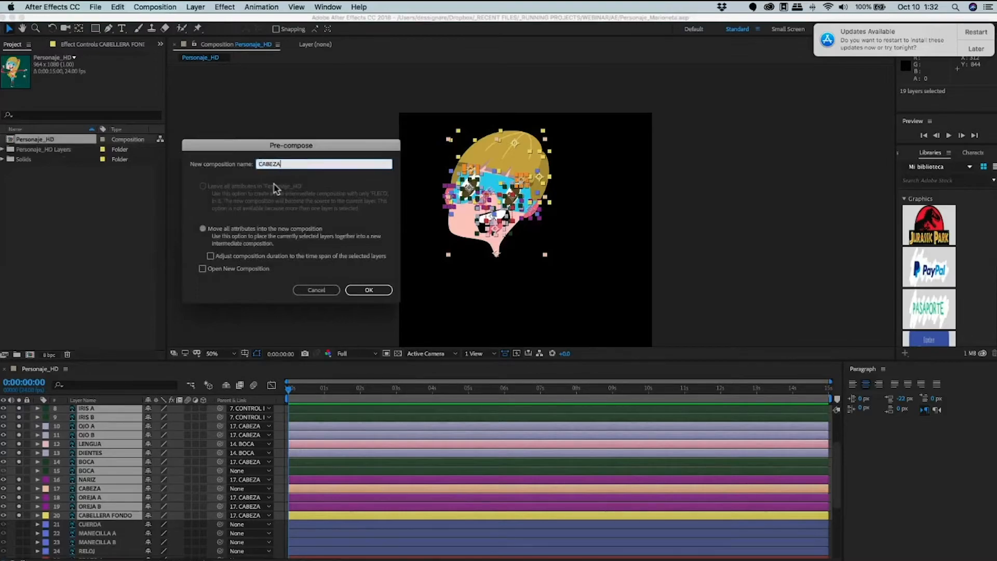
key(Return)
key(Caps_Lock)
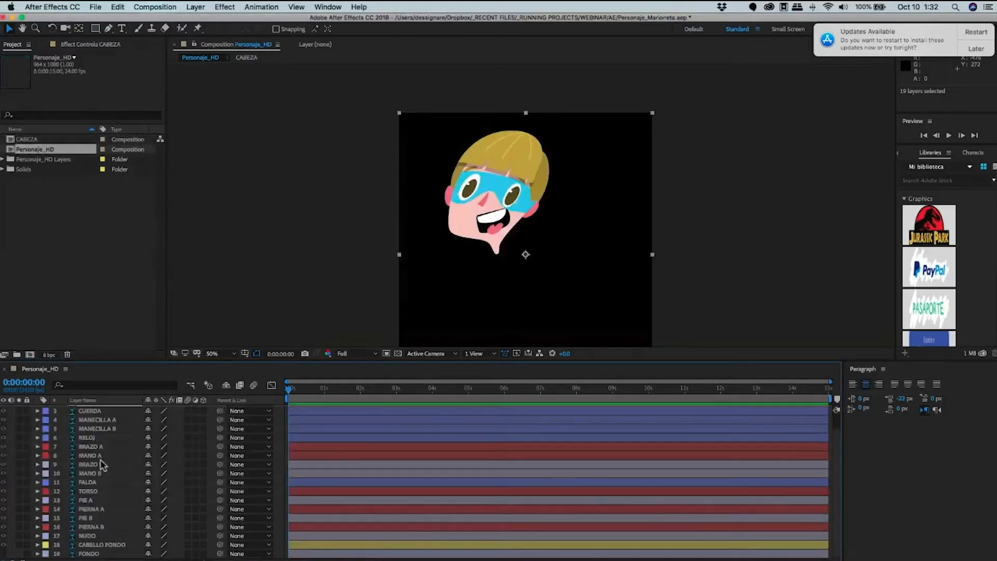
Open the CABEZA pre-composition from the main composition.
scroll(96, 427, up, 2)
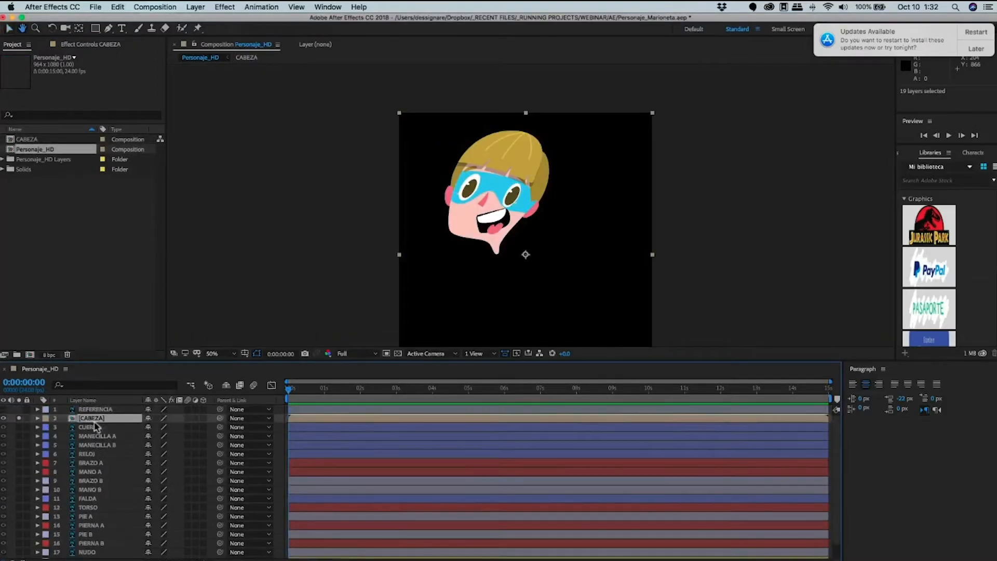
double_click(527, 163)
drag(474, 192, 458, 266)
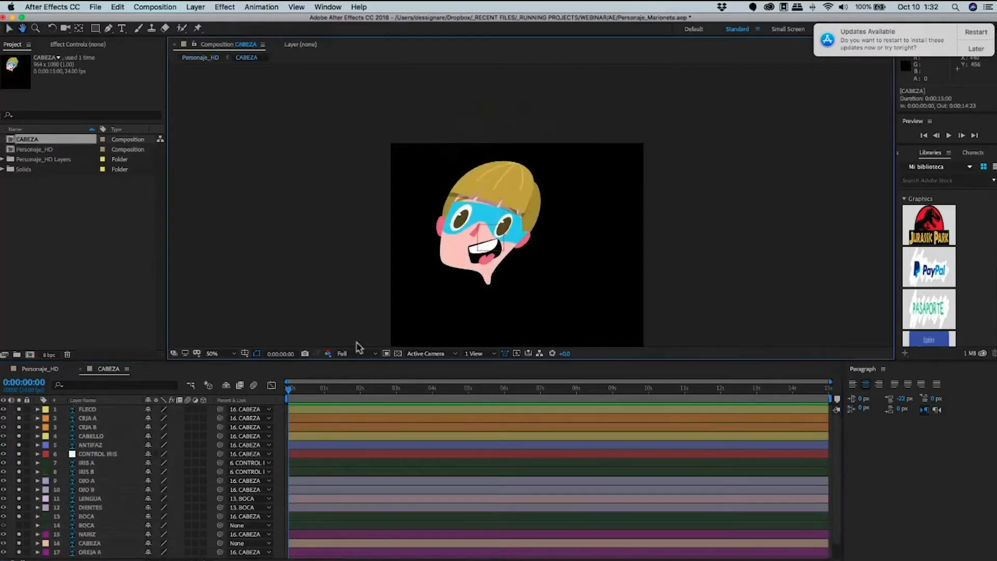
Draw a region of interest about 484 × 524 px around the whole head and turn on the transparency grid.
click(386, 353)
mouse_move(420, 146)
mouse_down()
mouse_move(526, 279)
mouse_move(549, 285)
mouse_up()
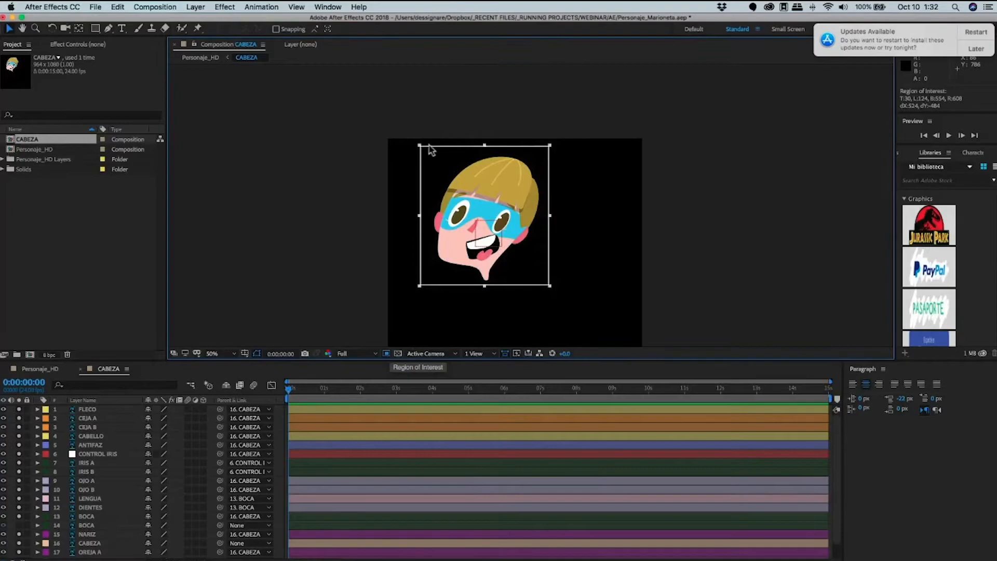
key(apostrophe)
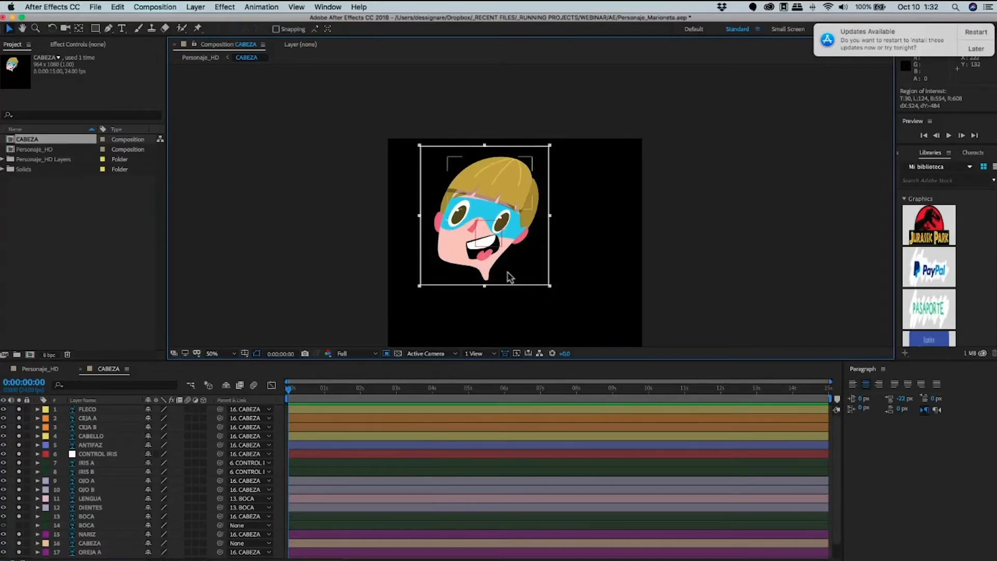
click(399, 353)
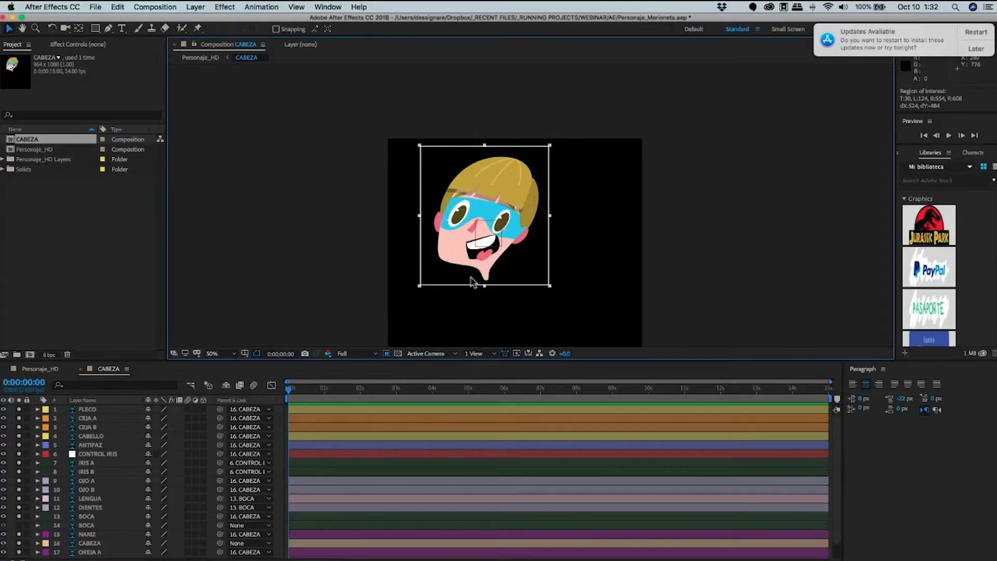
Crop the CABEZA composition to the region of interest and return to the Personaje_HD composition.
click(162, 9)
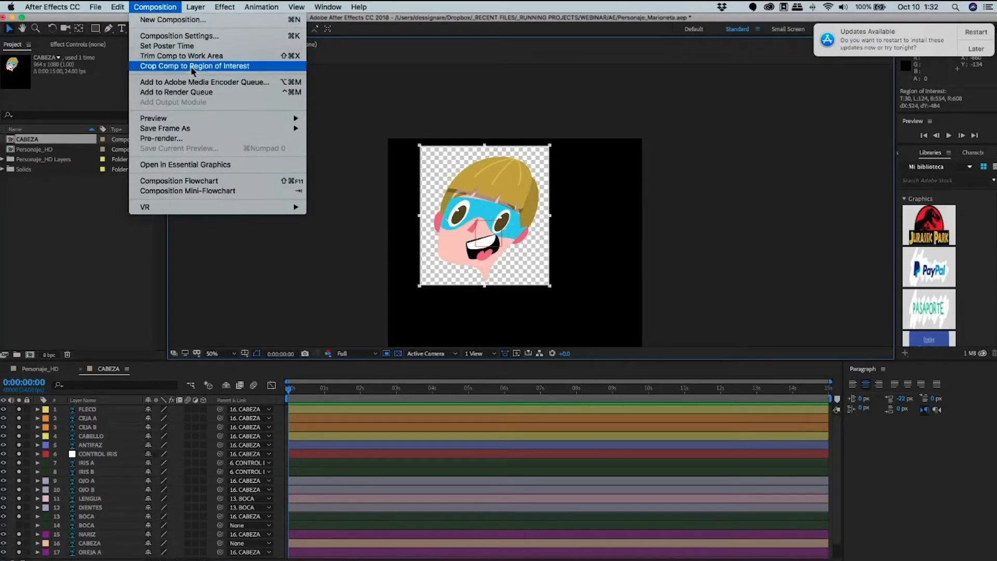
click(41, 368)
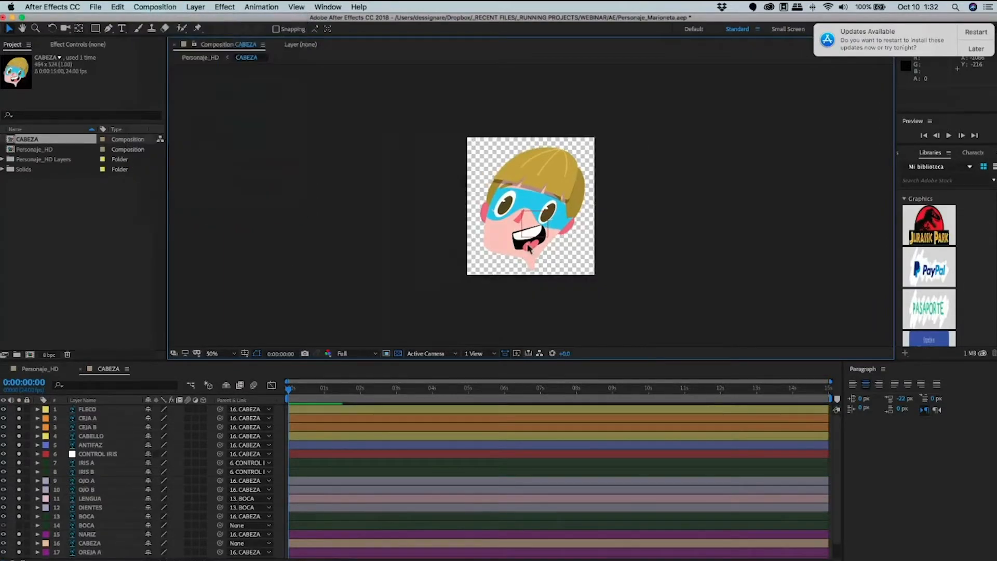
Undo the crop to the region of interest and the CABEZA pre-composition to get back the separate head layers.
drag(524, 289, 532, 246)
key(super+z)
key(super+z)
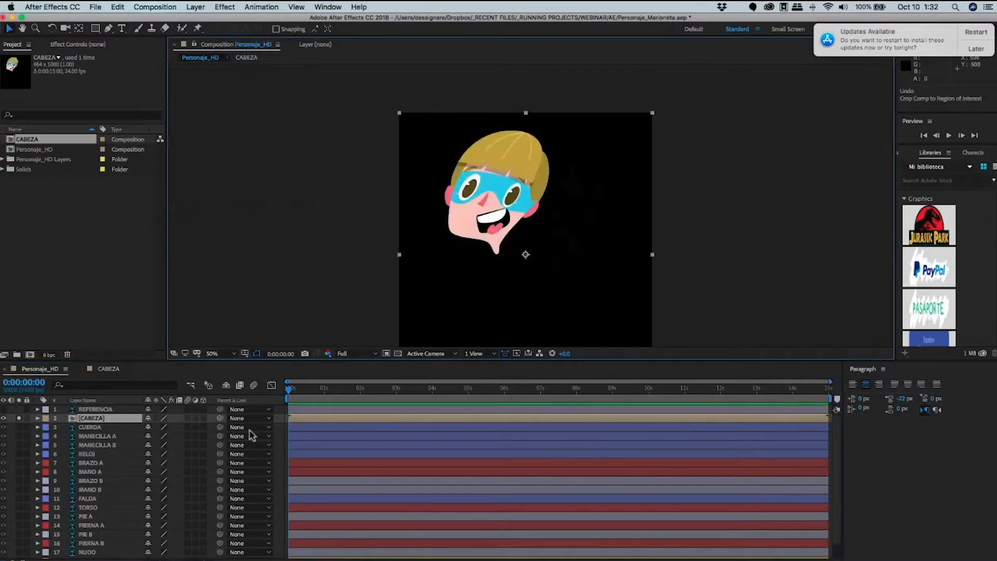
key(super+z)
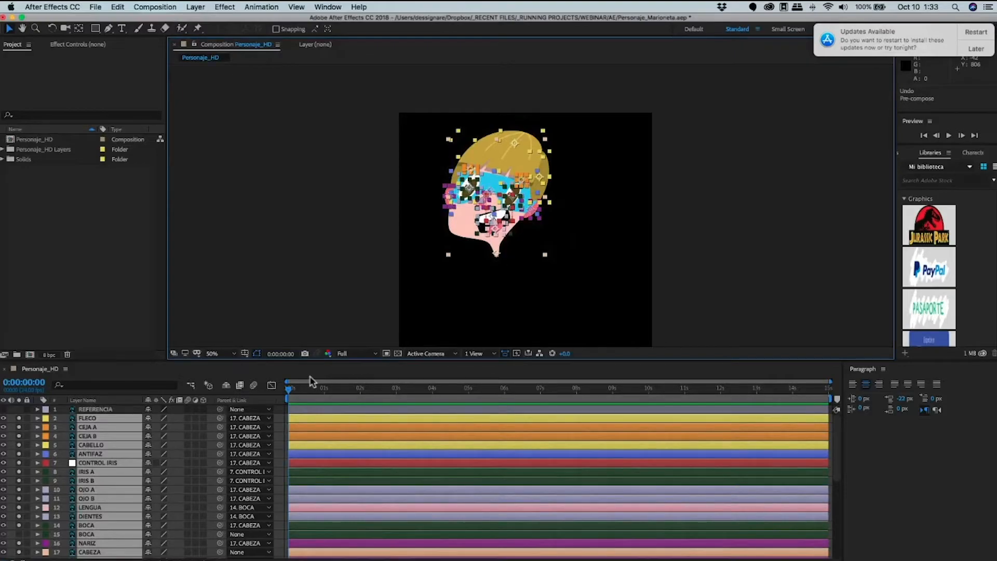
click(92, 410)
drag(20, 418, 19, 552)
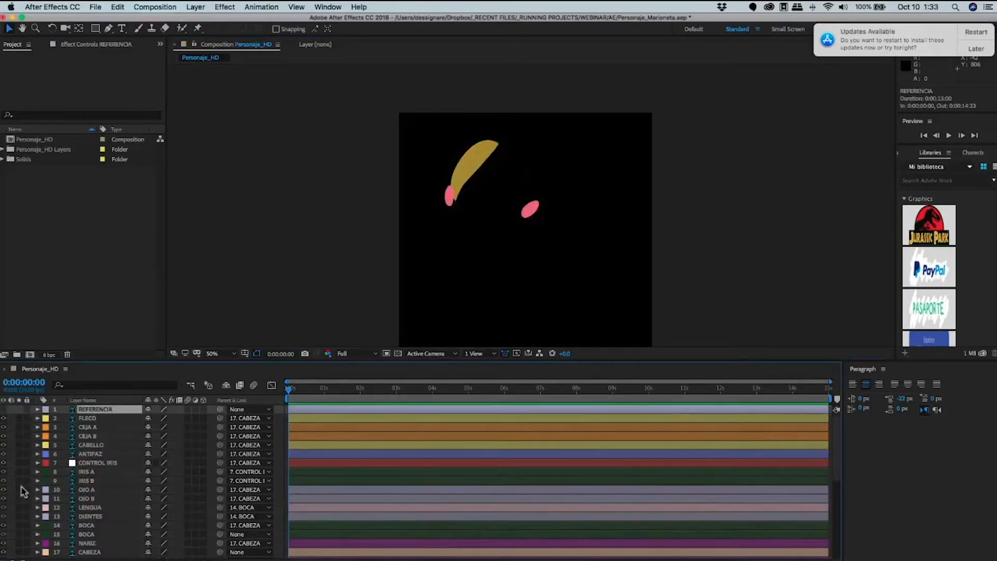
key(space)
drag(23, 487, 25, 410)
drag(20, 475, 19, 404)
key(space)
drag(77, 450, 79, 492)
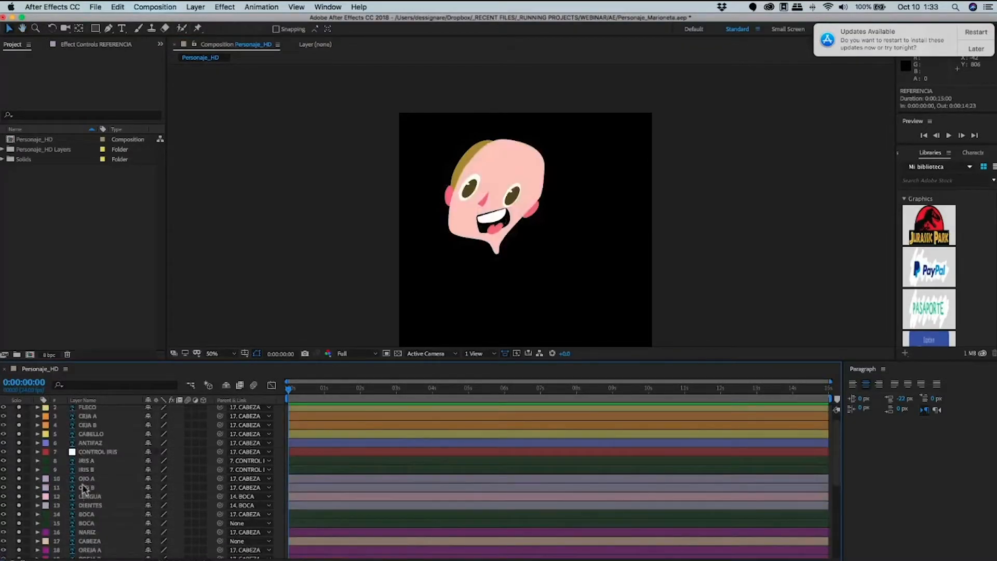
drag(19, 462, 19, 418)
key(space)
drag(24, 527, 24, 426)
Isolate the pocket watch by soloing CUERDA, MANECILLA A, MANECILLA B and RELOJ and turning off solo on all head layers.
click(19, 486)
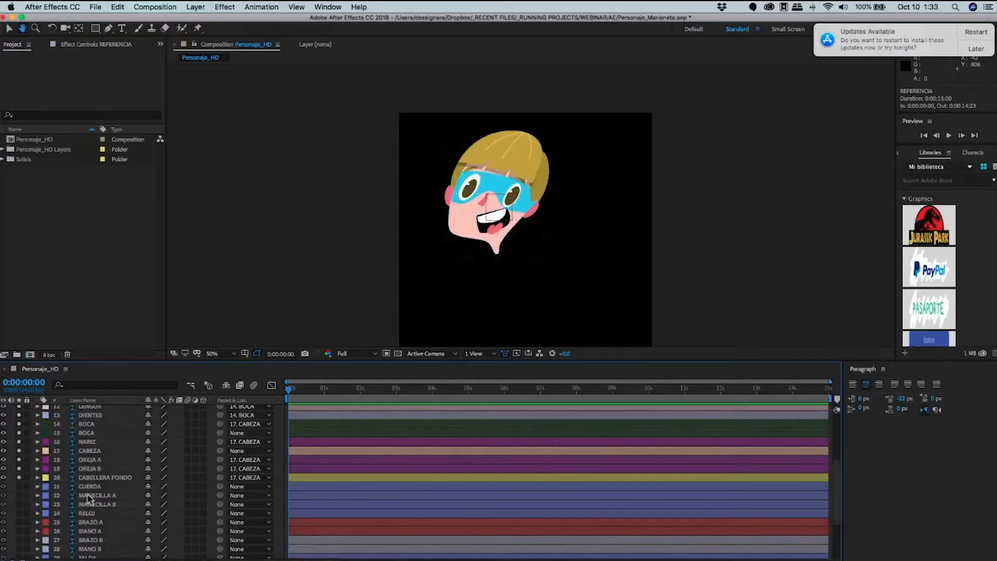
click(22, 484)
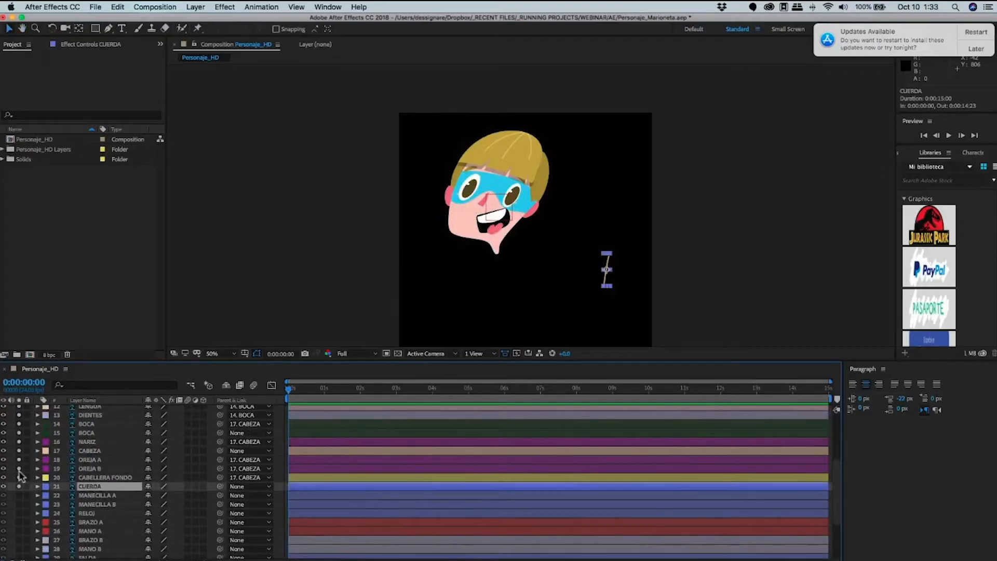
drag(29, 469, 19, 415)
scroll(21, 423, up, 8)
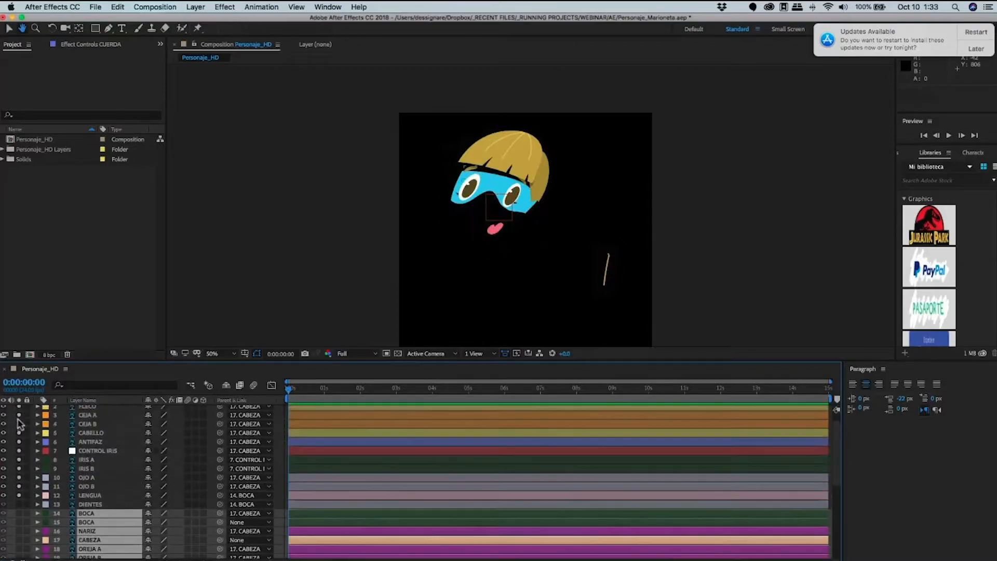
scroll(21, 510, up, 2)
drag(19, 481, 20, 507)
scroll(19, 510, down, 10)
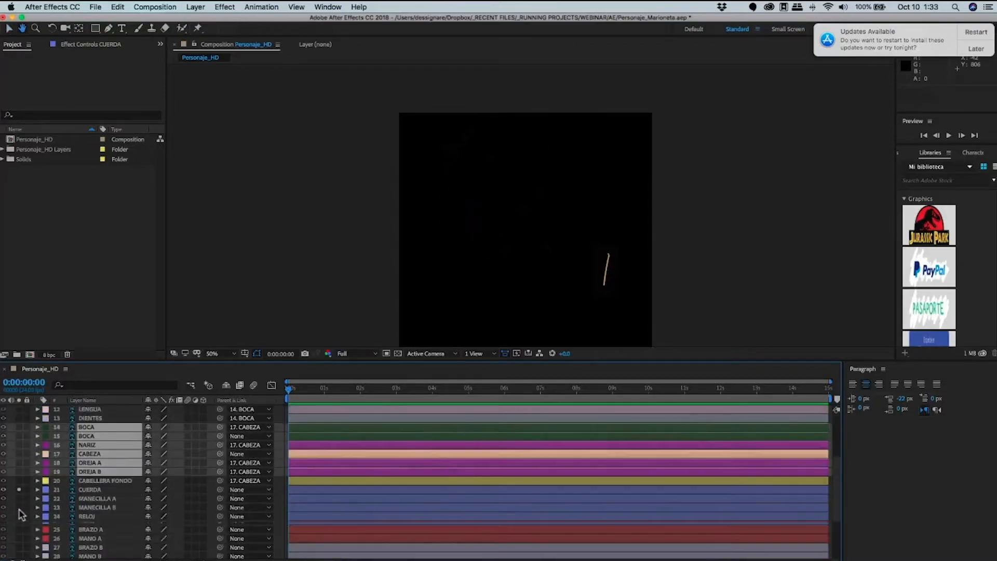
click(20, 498)
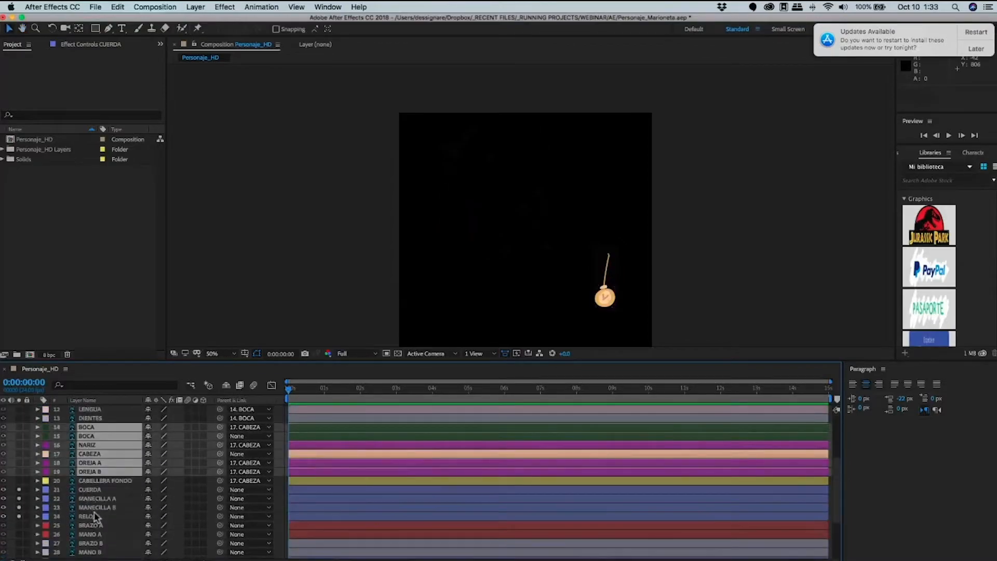
Move the CUERDA layer's anchor point to the upper tip of the watch string.
click(92, 490)
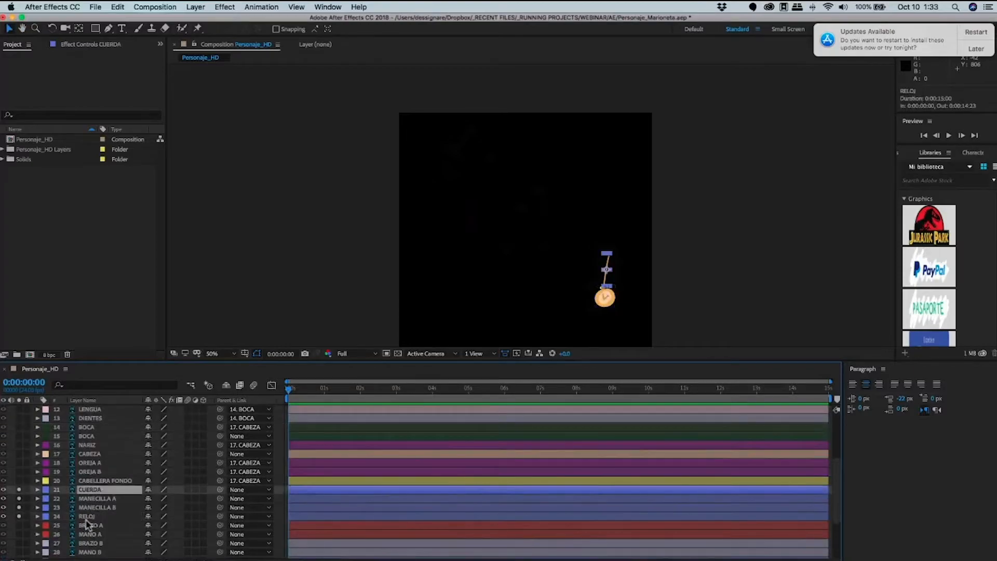
shift+click(89, 517)
key(z)
click(614, 289)
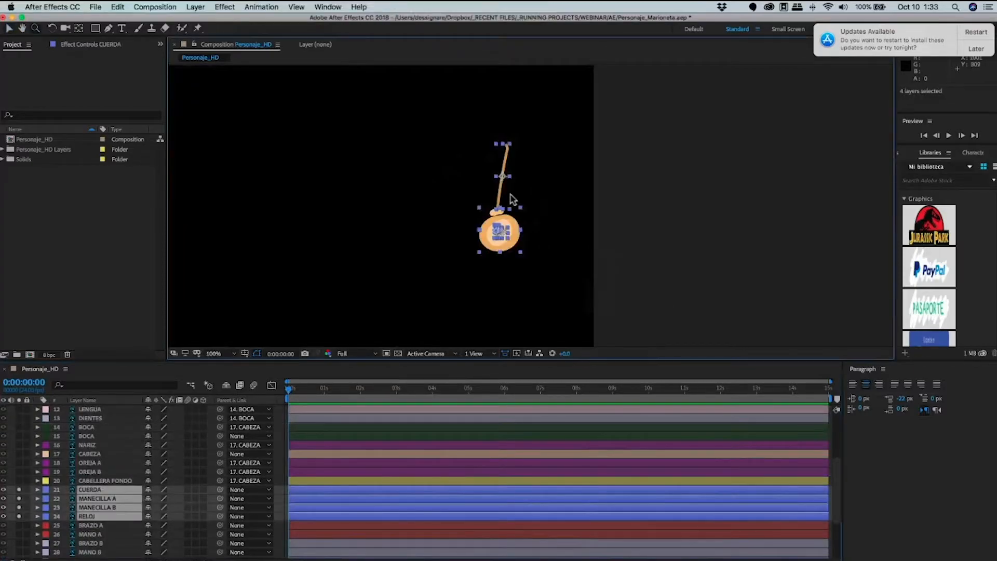
click(512, 195)
key(v)
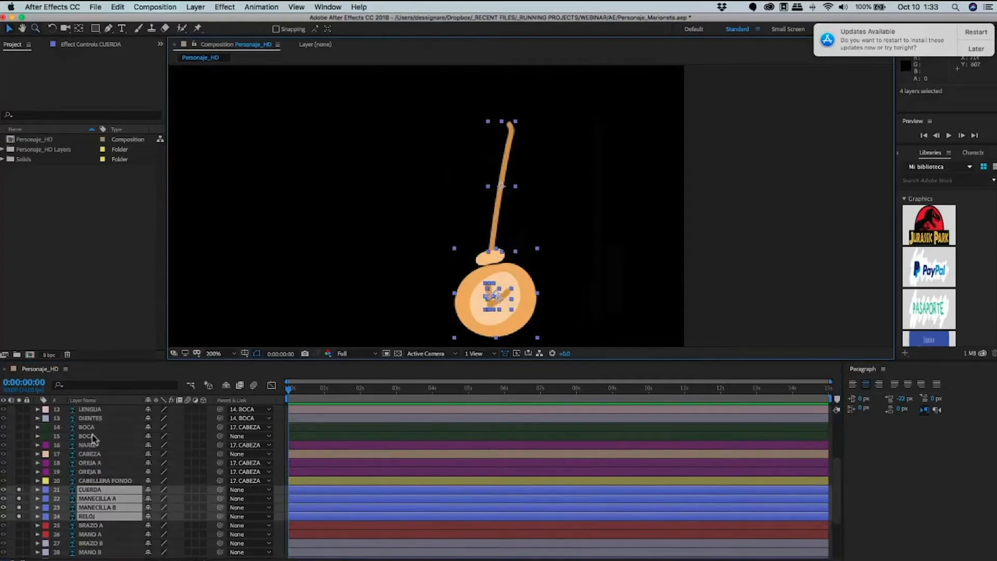
click(346, 181)
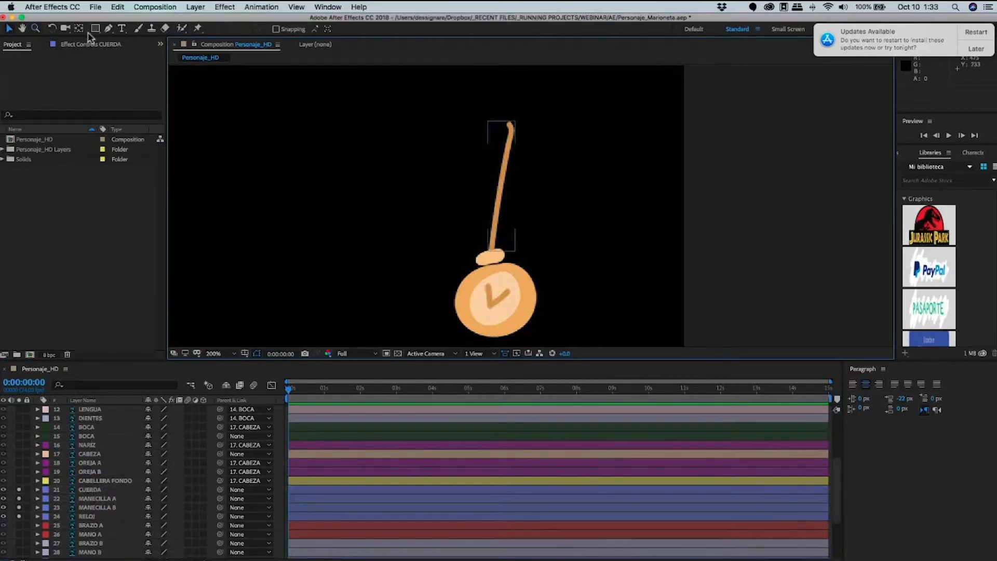
click(501, 187)
key(y)
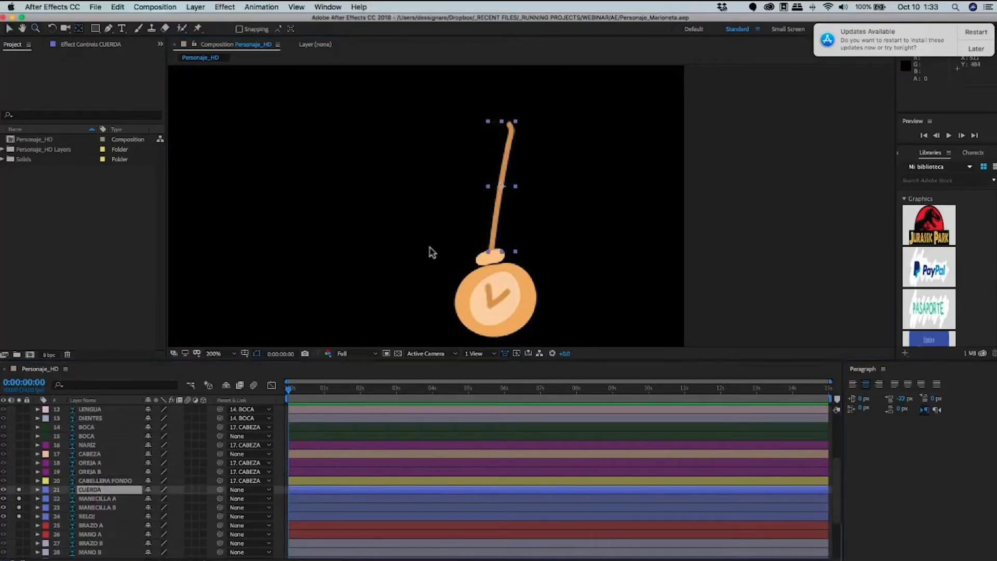
drag(505, 176, 510, 125)
Move the anchor points of MANECILLA A and MANECILLA B to the corner where the two watch hands meet.
click(218, 498)
shift+click(216, 507)
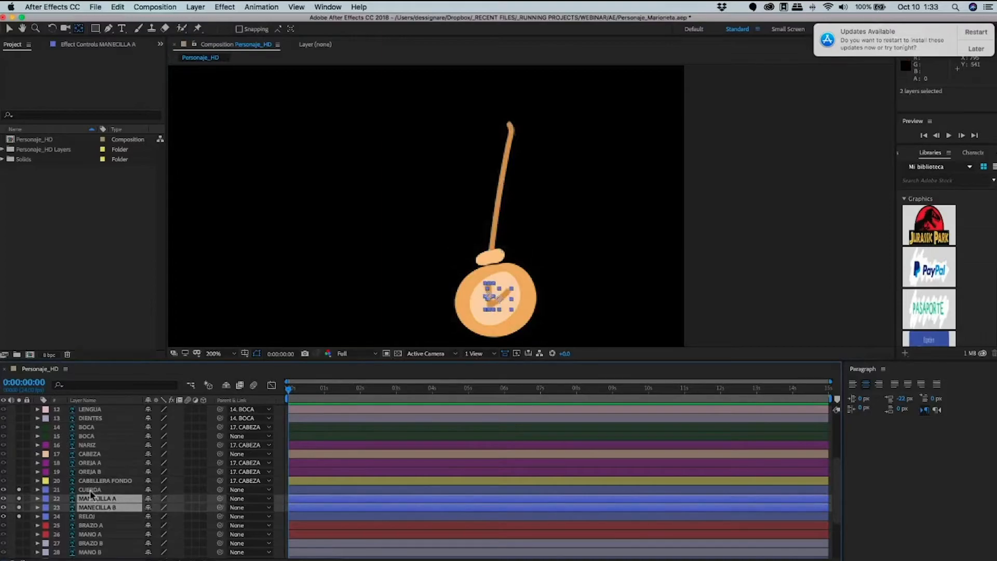
key(super+Up)
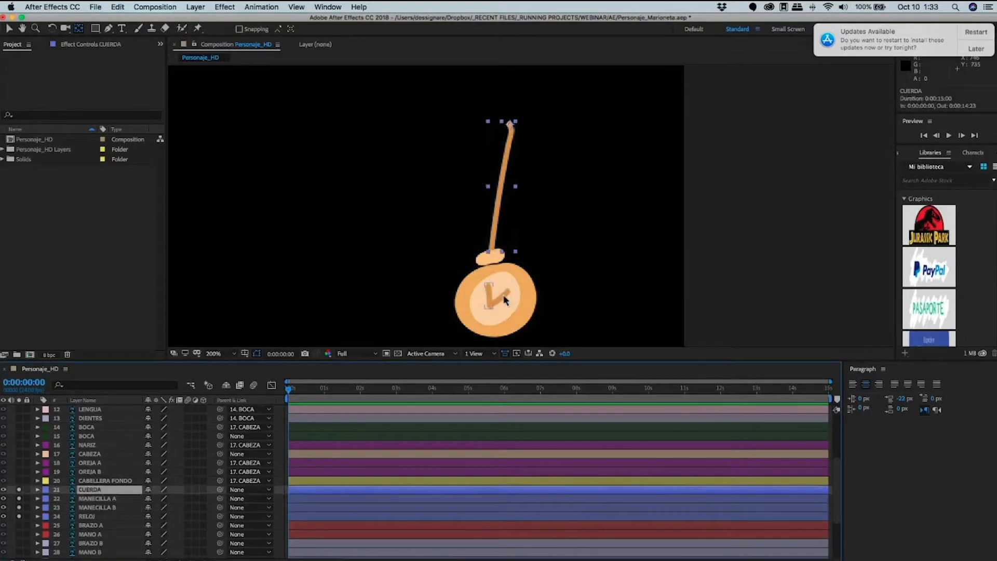
key(super+Down)
key(z)
click(505, 296)
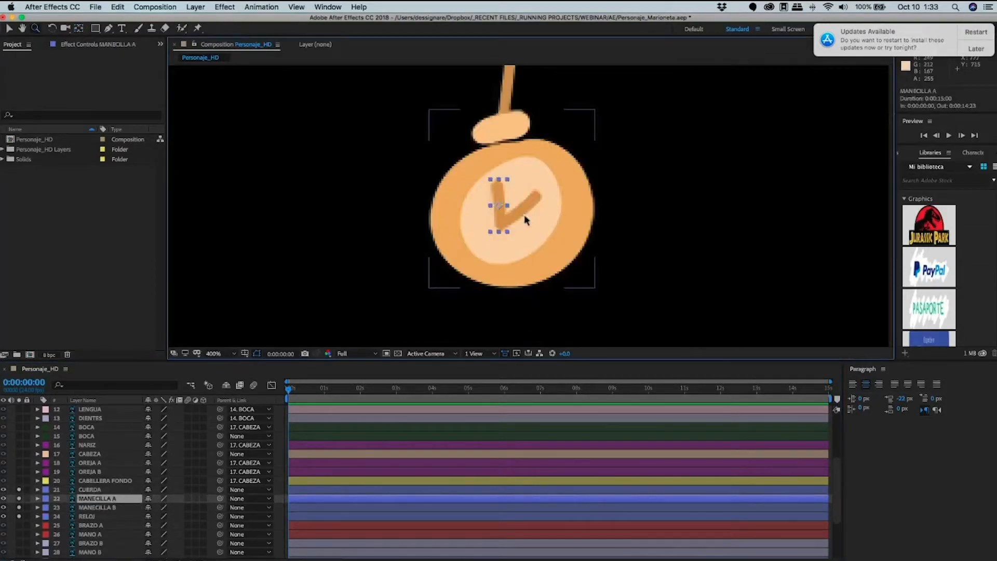
key(y)
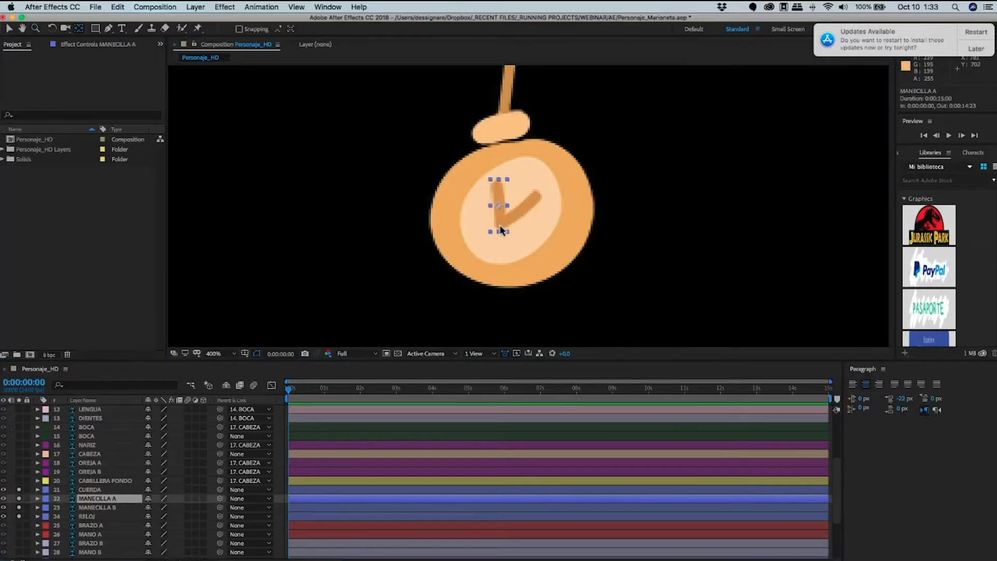
drag(498, 206, 499, 225)
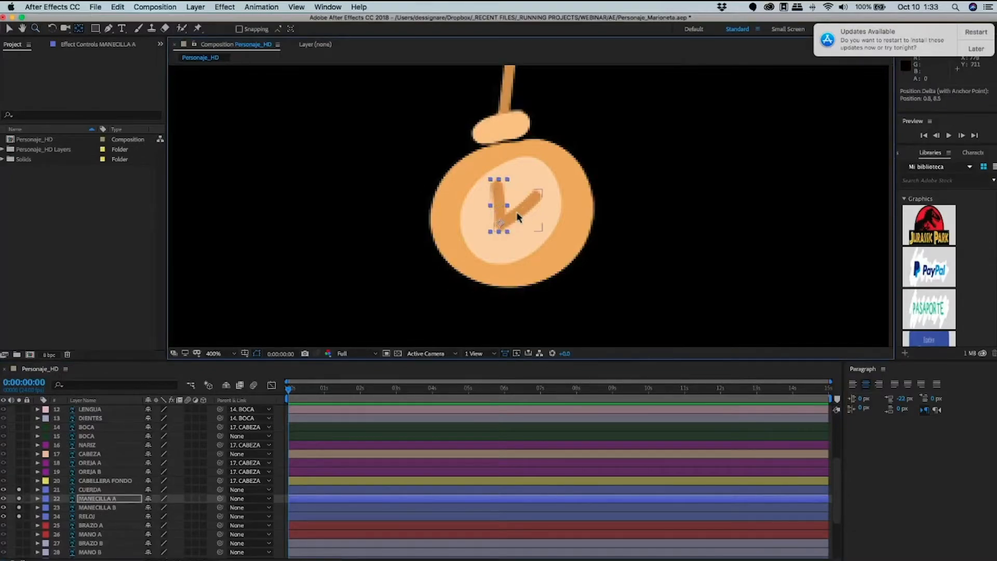
click(508, 224)
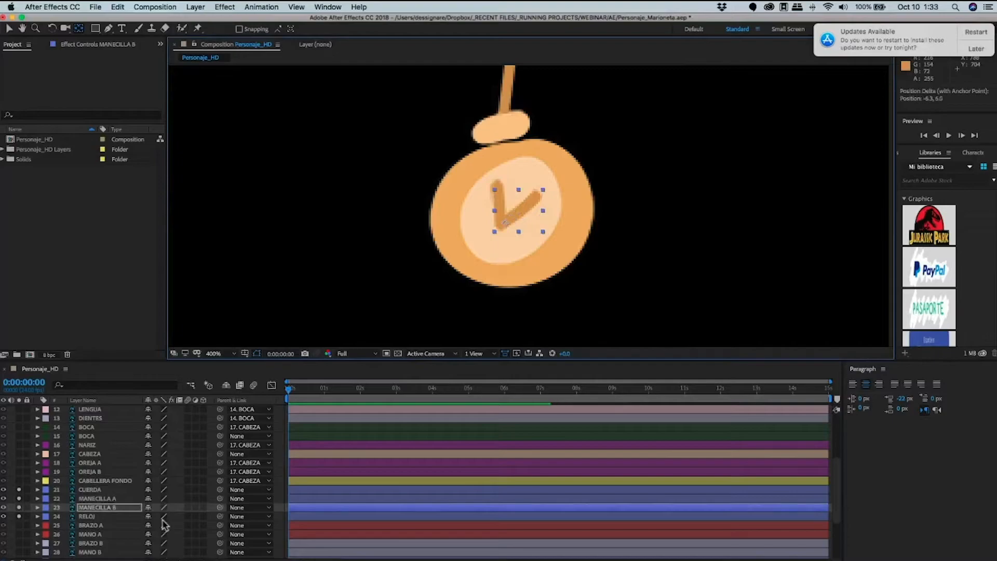
Try rotating MANECILLA B around its anchor point, and undo the rotation.
key(r)
drag(162, 516, 93, 525)
key(super+z)
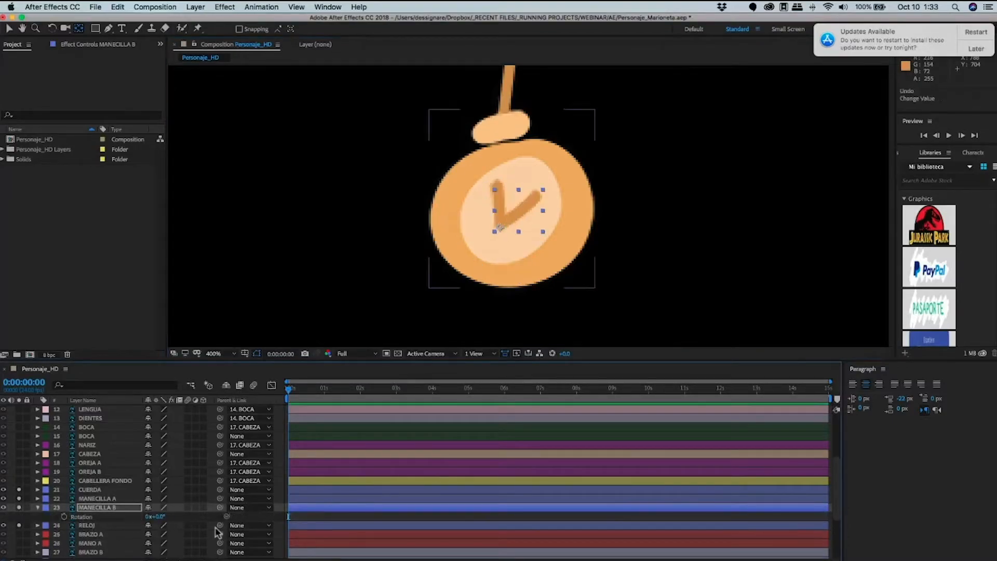
Parent RELOJ to CUERDA, and parent both MANECILLA A and MANECILLA B to RELOJ.
click(214, 526)
drag(219, 525, 98, 490)
click(96, 498)
shift+click(96, 508)
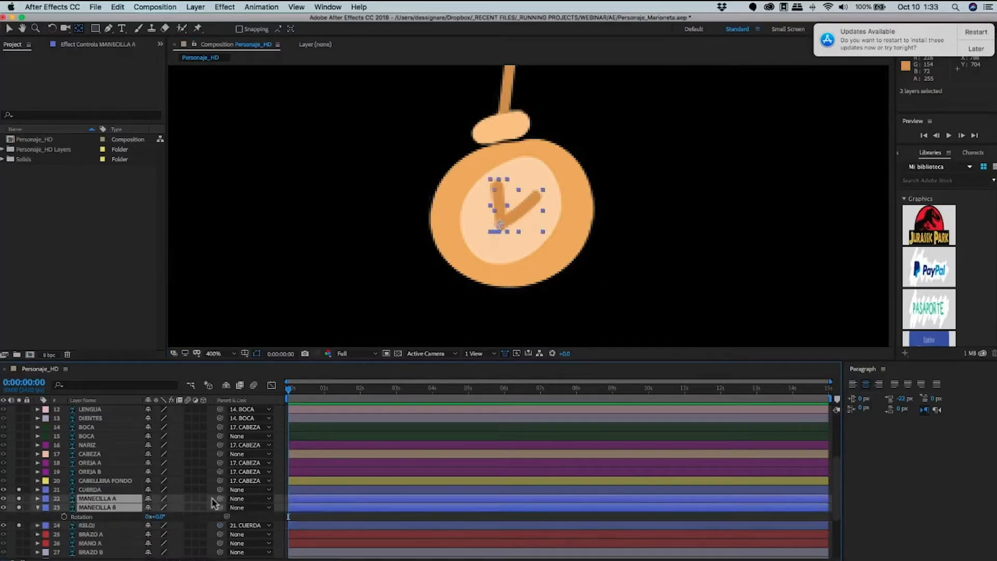
drag(220, 499, 92, 526)
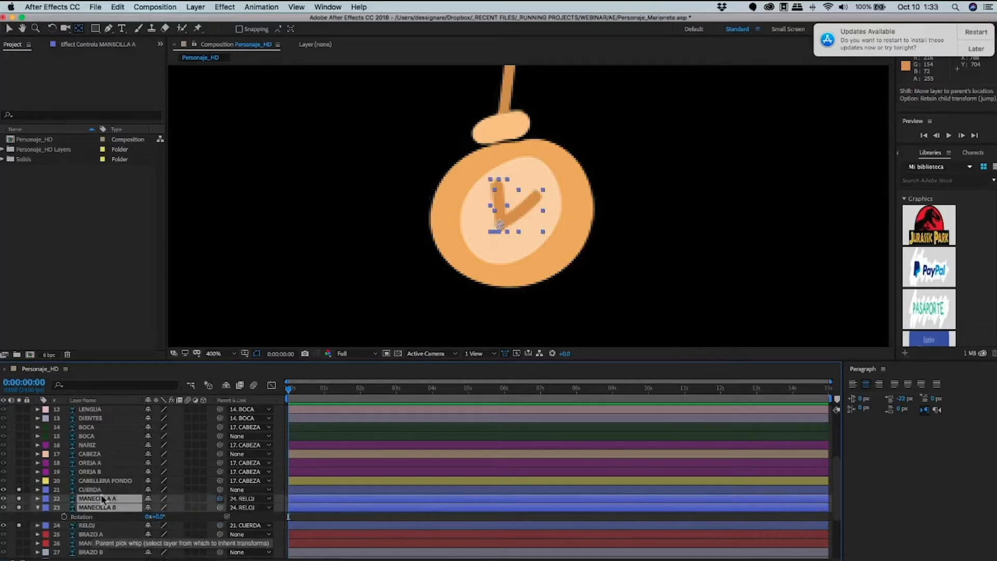
Move the RELOJ layer's anchor point up to the knob where the watch meets the string.
click(519, 182)
click(523, 170)
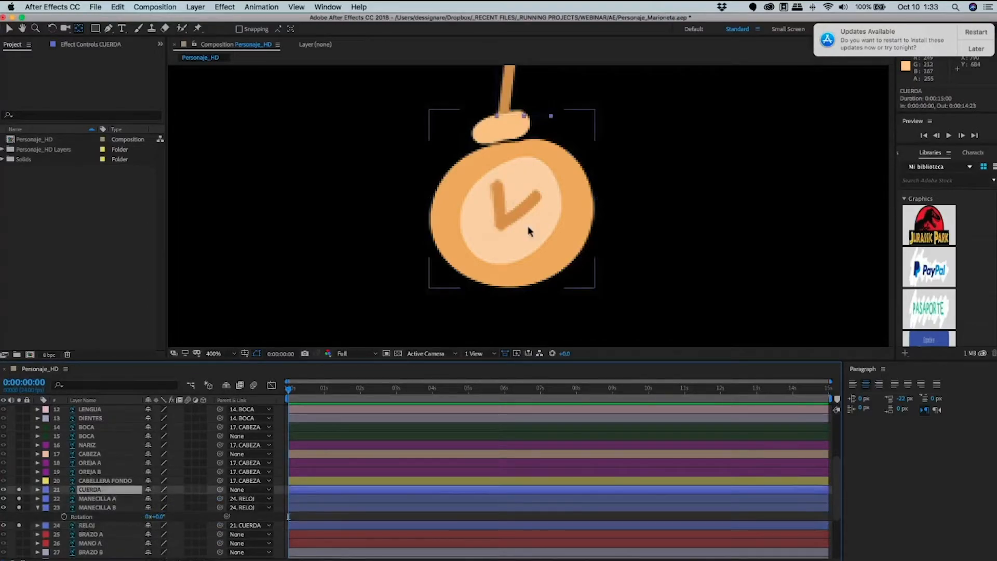
scroll(529, 228, down, 1)
click(97, 516)
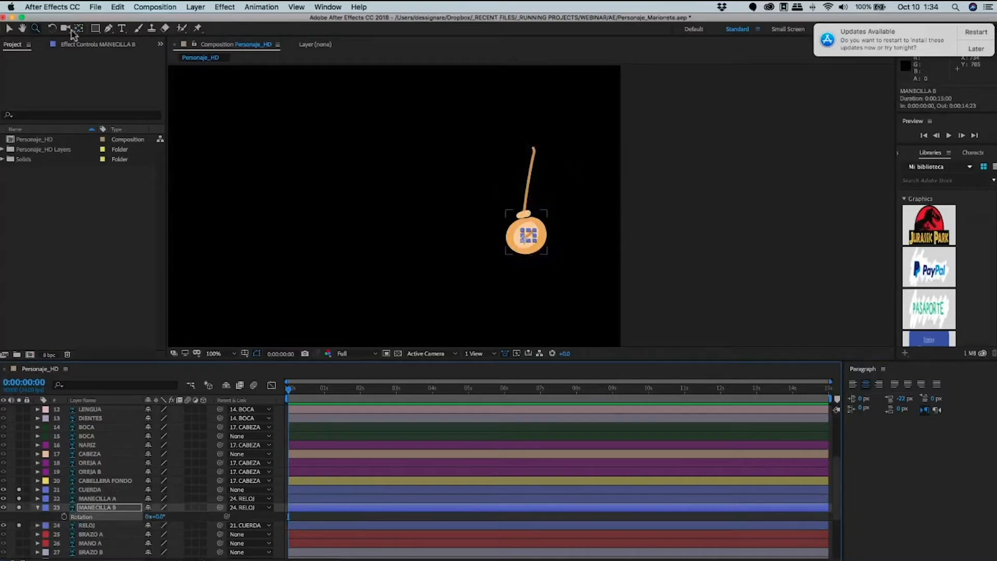
click(532, 191)
key(y)
drag(526, 233, 524, 214)
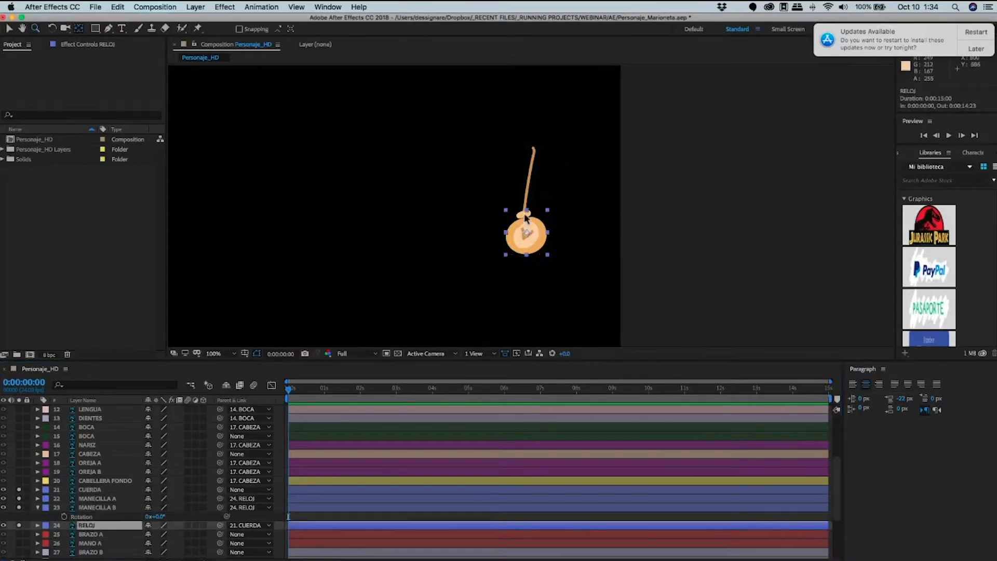
Test the rotation of RELOJ and of CUERDA around their anchor points, undoing each change.
key(r)
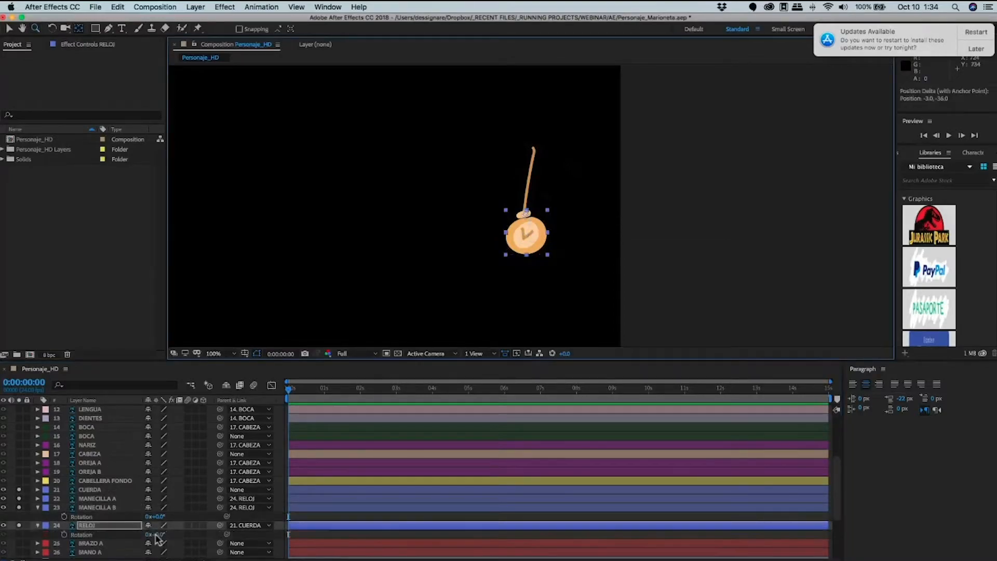
drag(157, 535, 165, 535)
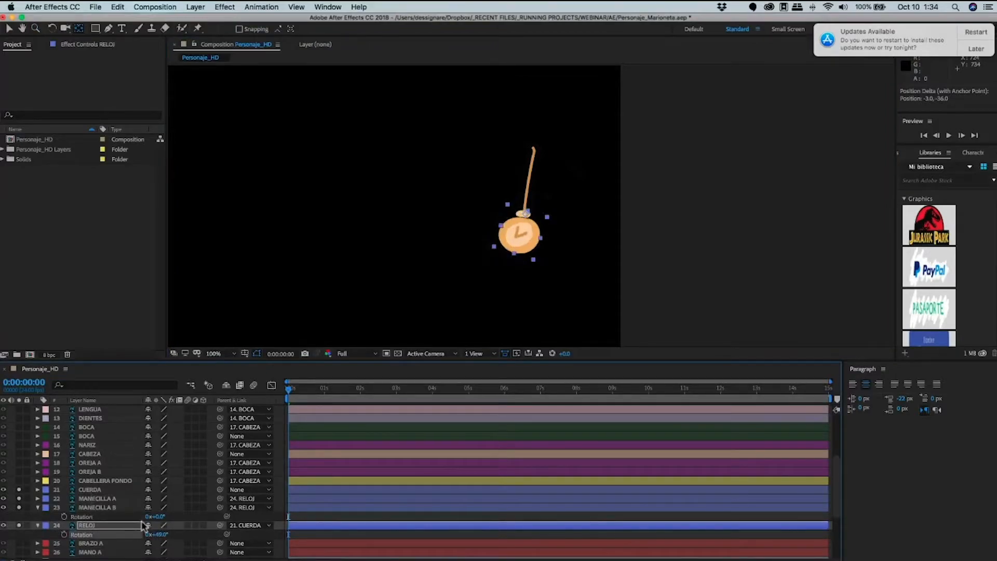
key(super+z)
click(91, 490)
key(r)
mouse_move(158, 502)
mouse_down()
mouse_move(181, 501)
mouse_move(144, 505)
mouse_move(178, 503)
mouse_move(154, 499)
mouse_up()
key(super+z)
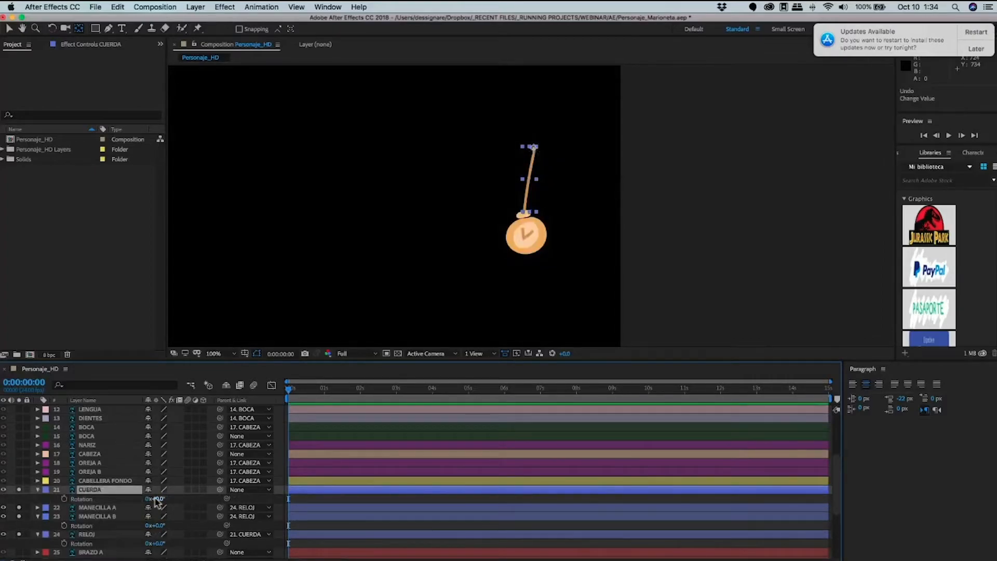
Collapse the open rotation properties of the watch layers and save the project.
click(37, 489)
click(38, 507)
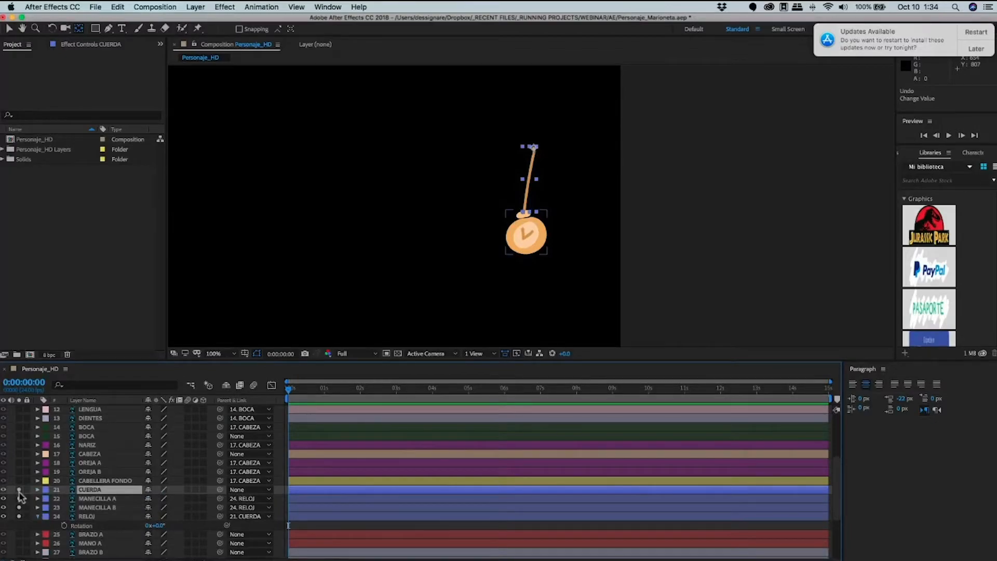
click(38, 516)
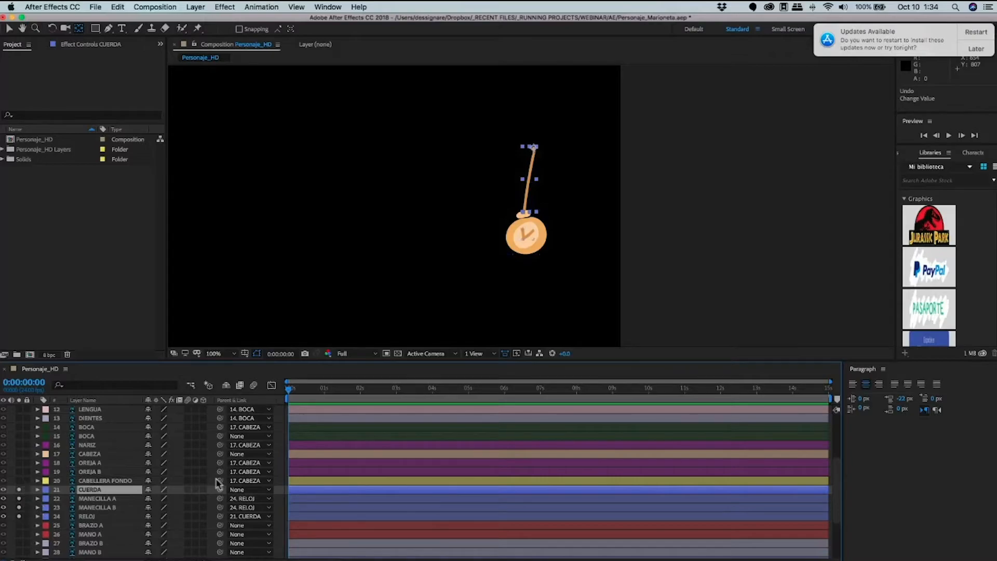
key(super+s)
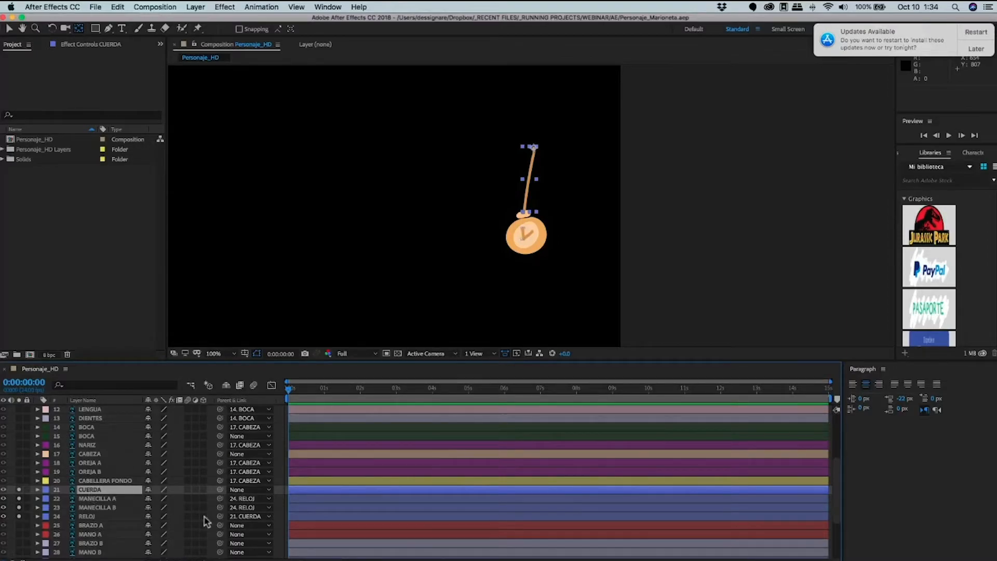
Try making CUERDA, MANECILLA A, MANECILLA B and RELOJ 3D layers.
drag(203, 516, 203, 490)
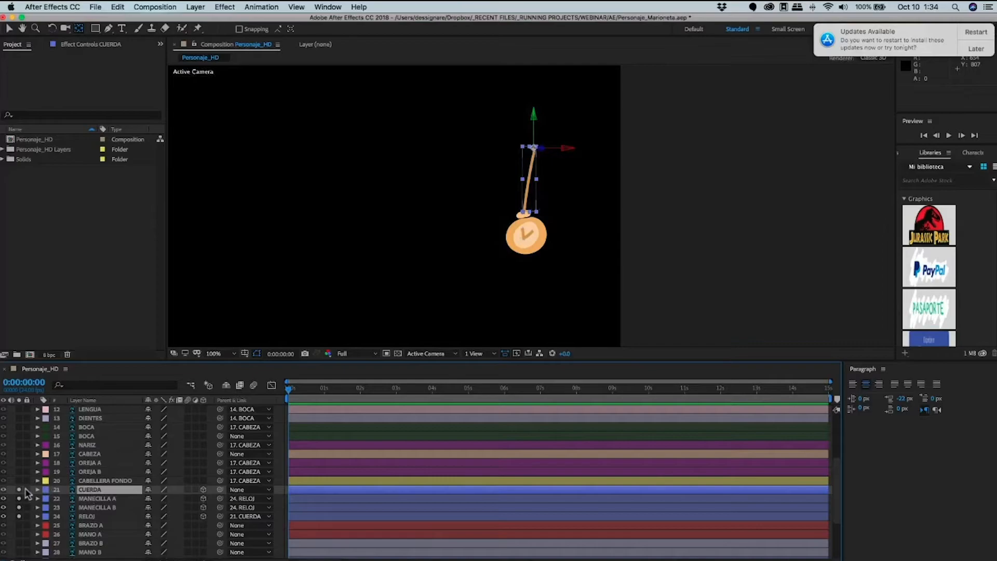
Lock the four watch layers from CUERDA to RELOJ and hide them from the timeline as shy layers.
drag(27, 490, 27, 517)
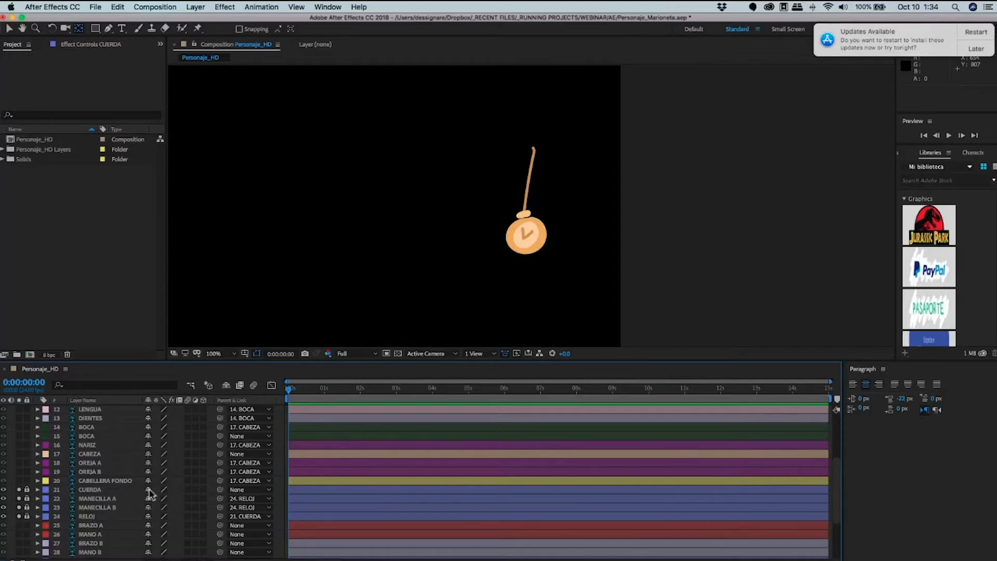
drag(149, 498, 148, 474)
click(230, 386)
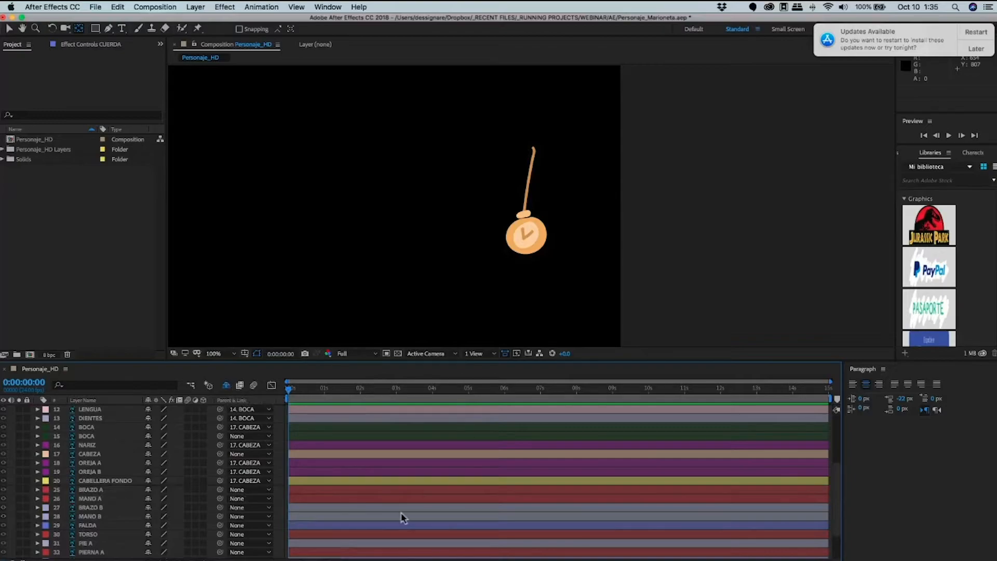
Solo the head layers from FLECO to CABELLERA FONDO, keeping the shy watch layers hidden from the timeline.
click(226, 385)
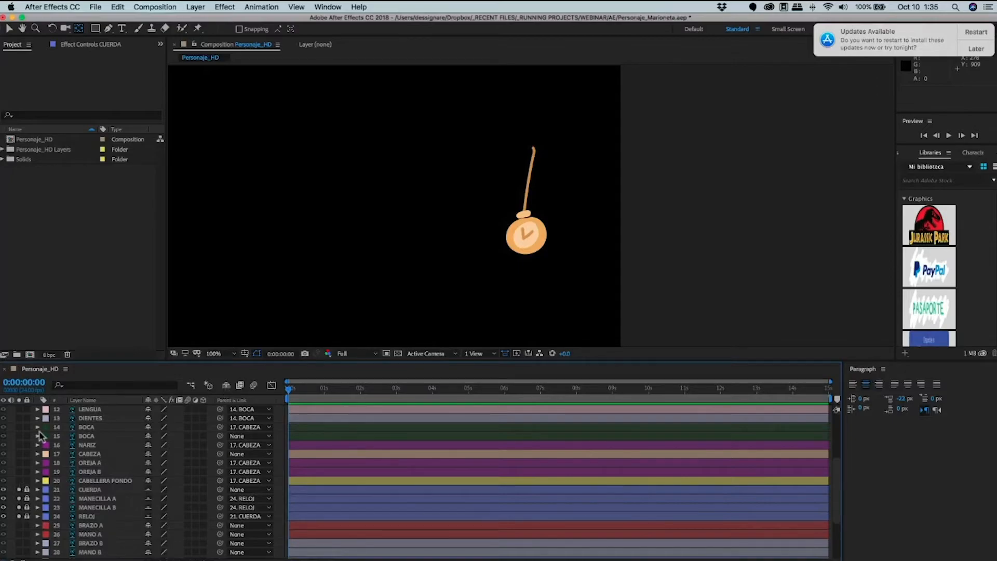
drag(19, 409, 76, 489)
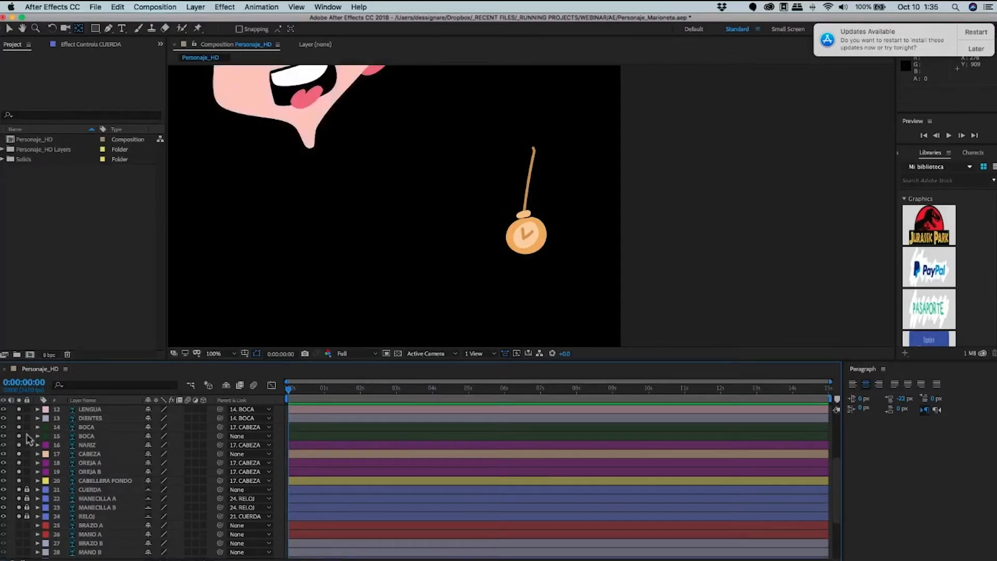
scroll(29, 439, up, 6)
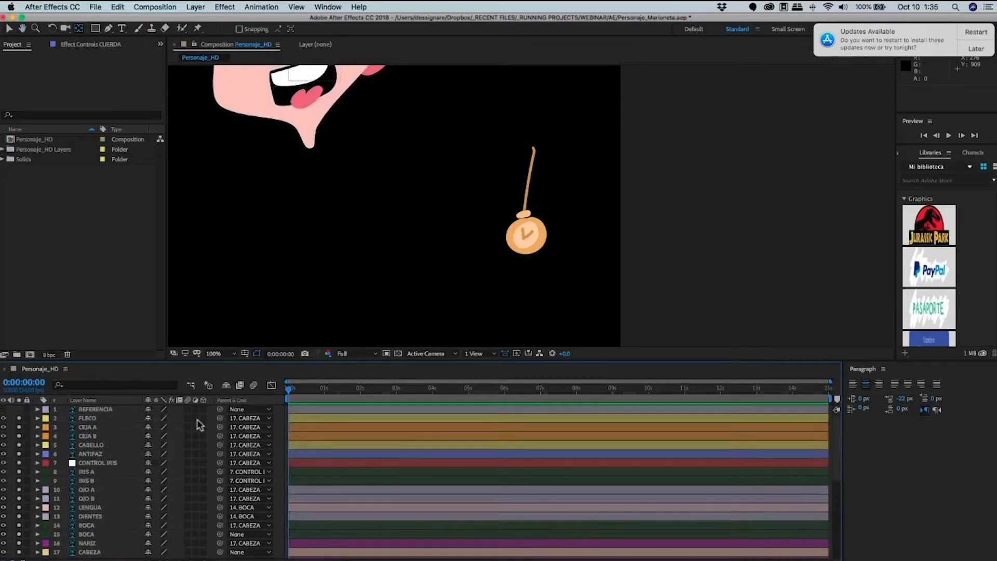
click(226, 385)
click(226, 385)
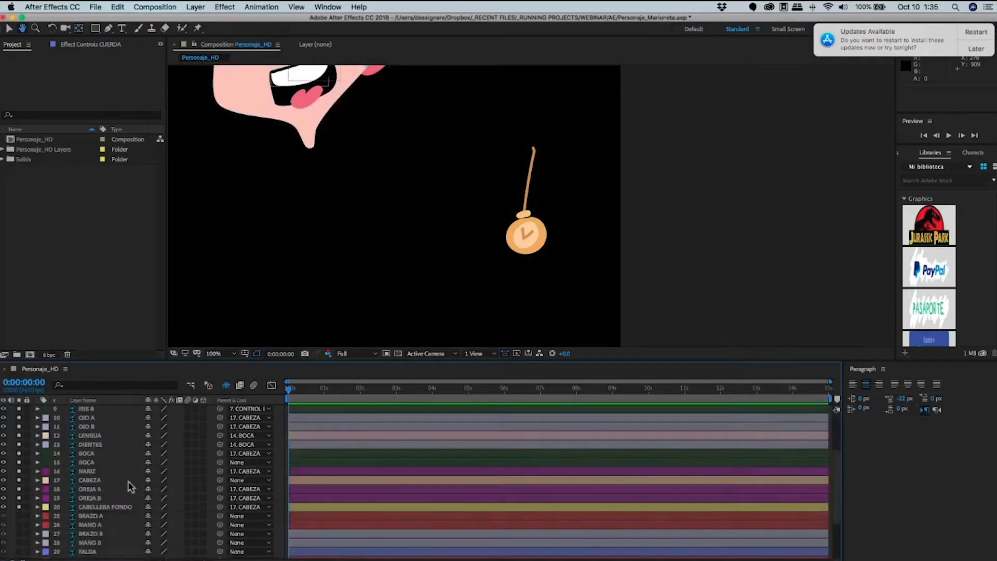
Solo the BRAZO A and MANO A layers so they show together with the head.
click(20, 515)
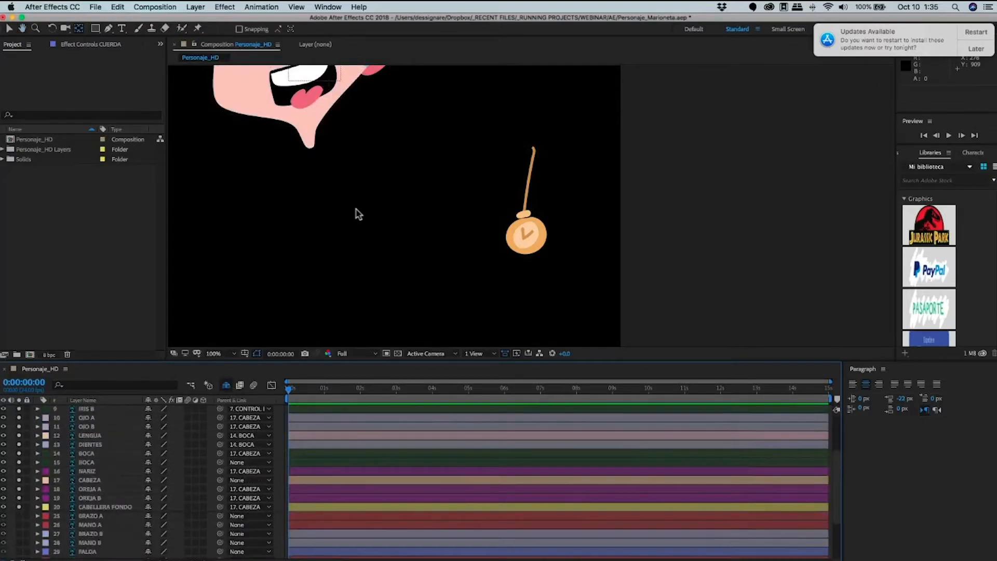
key(comma)
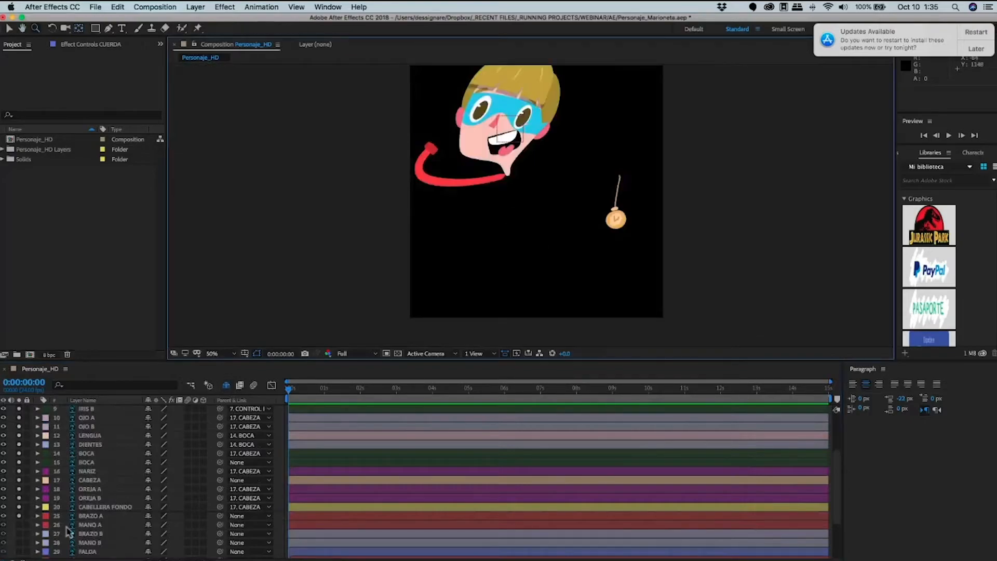
click(90, 516)
click(19, 524)
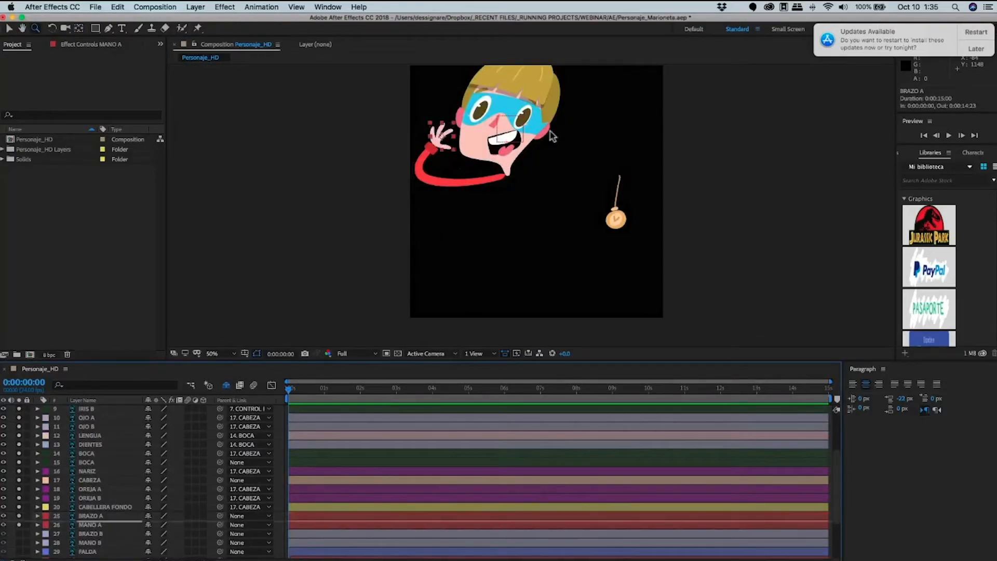
Move MANO A's anchor point to the wrist where the hand meets the red cuff.
click(91, 525)
key(period)
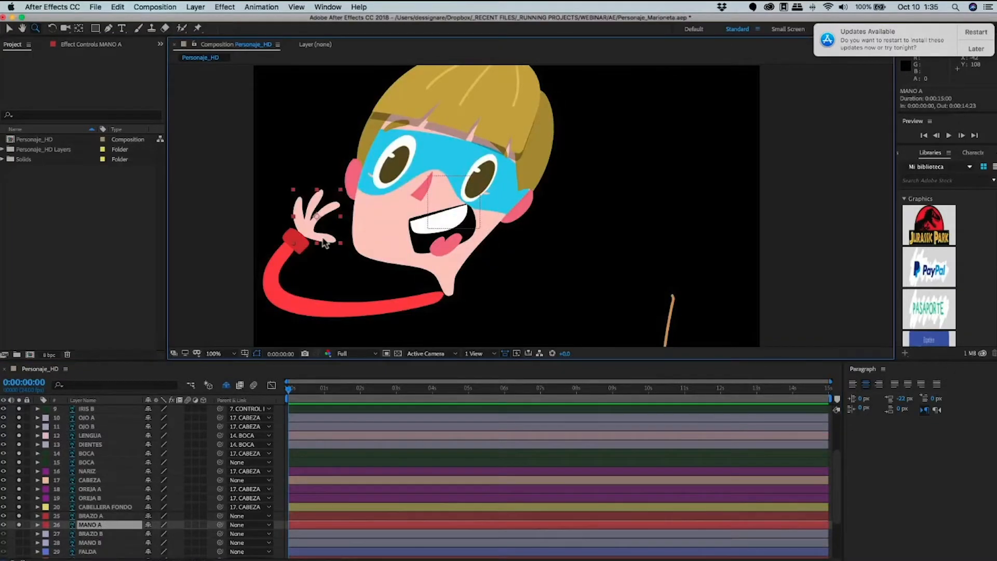
key(y)
drag(305, 234, 304, 232)
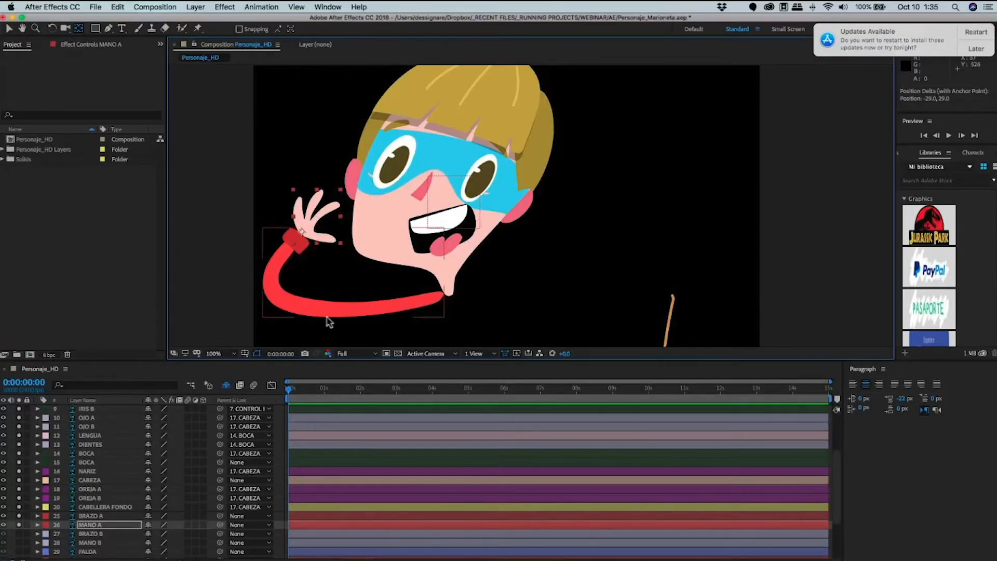
click(362, 297)
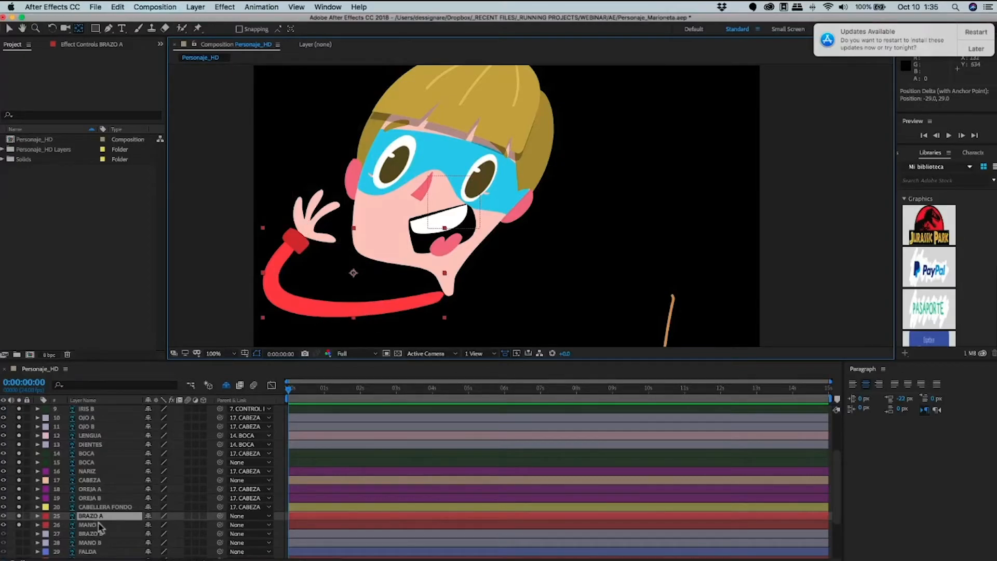
click(302, 235)
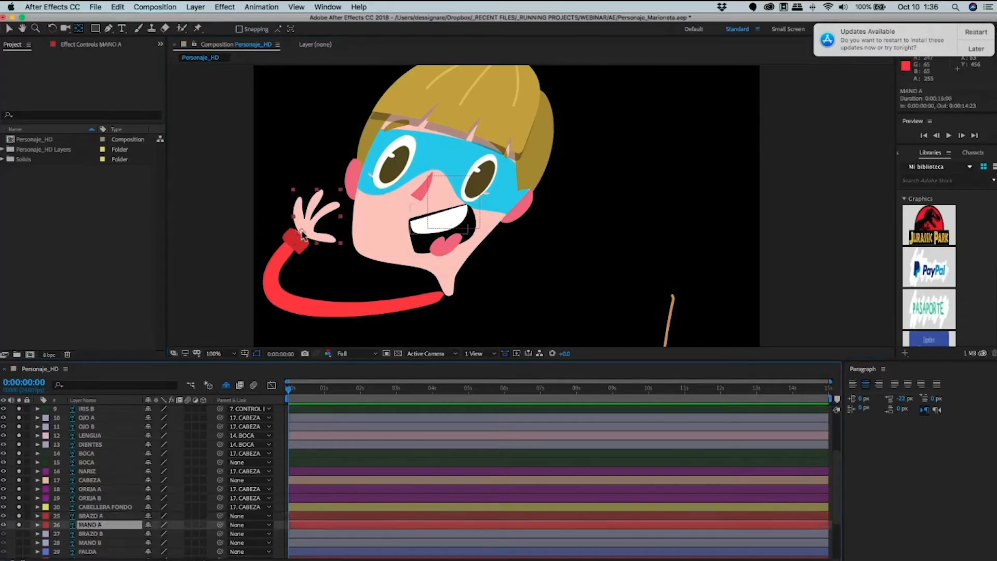
drag(301, 232, 300, 231)
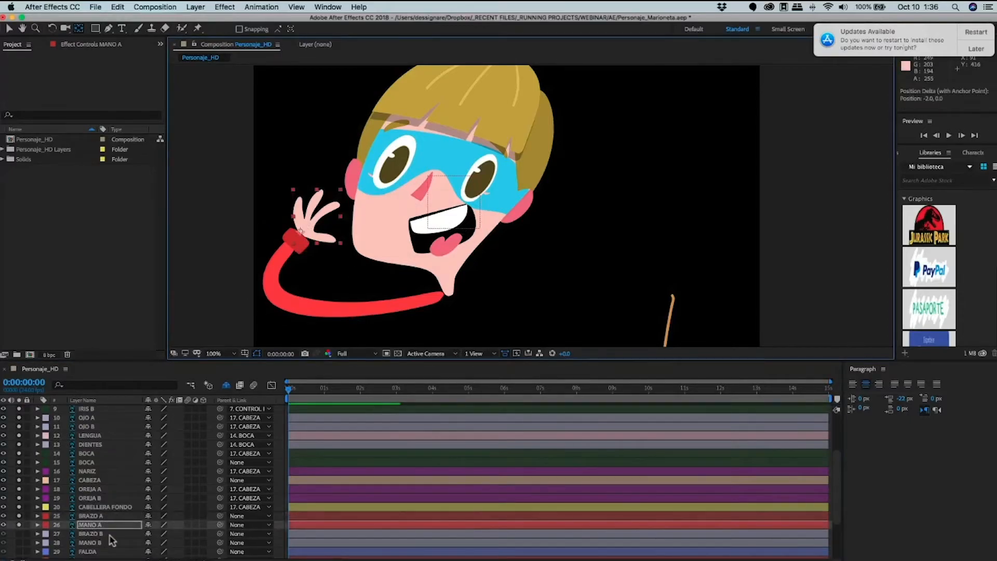
Move BRAZO A's anchor point to its shoulder end below the chin and parent MANO A to BRAZO A.
click(439, 298)
click(439, 298)
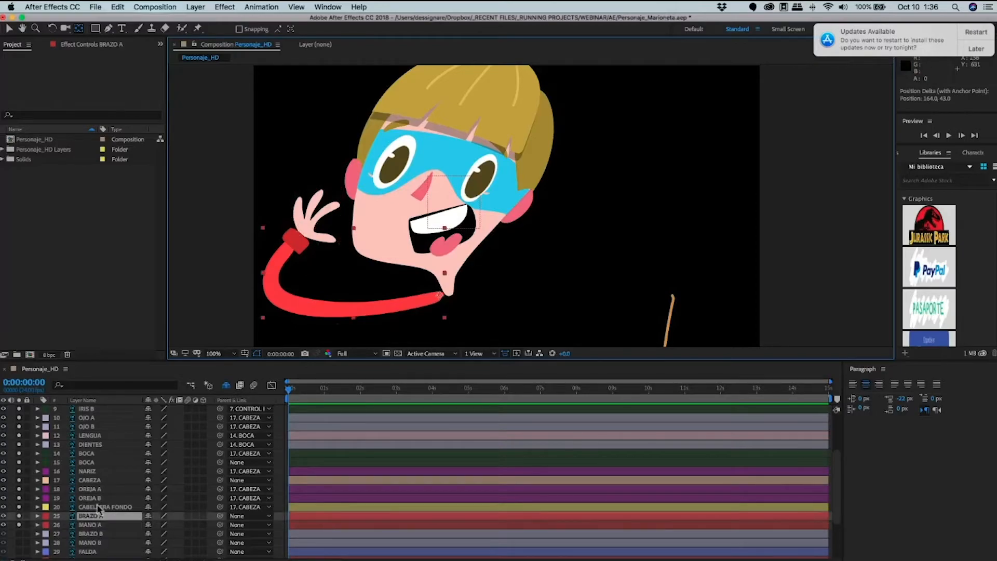
scroll(107, 507, down, 3)
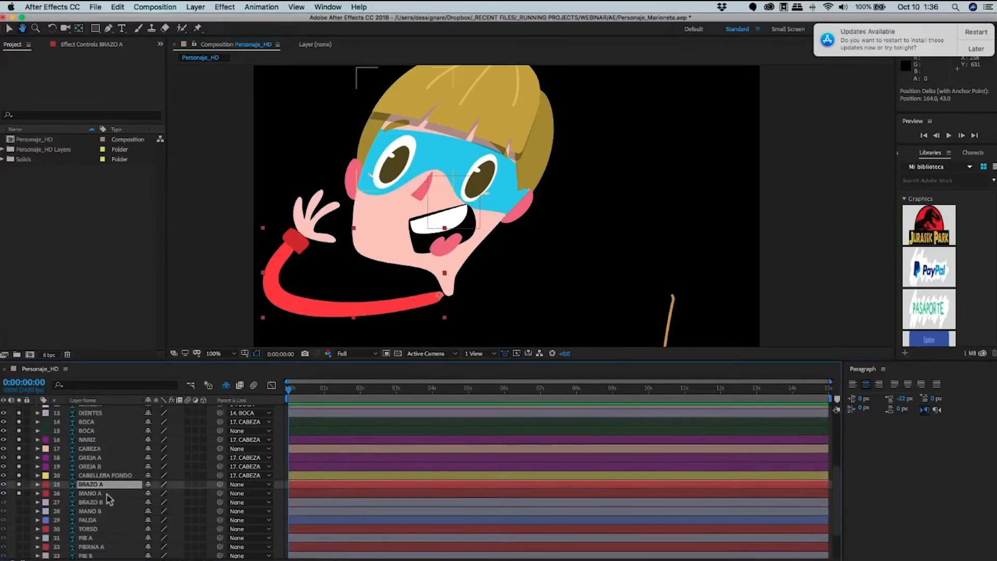
click(150, 496)
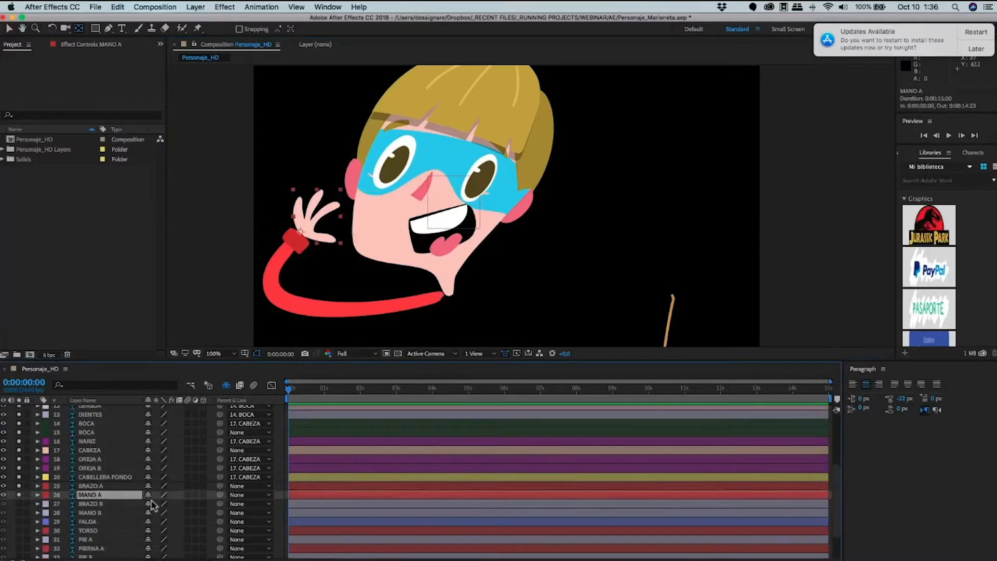
click(90, 487)
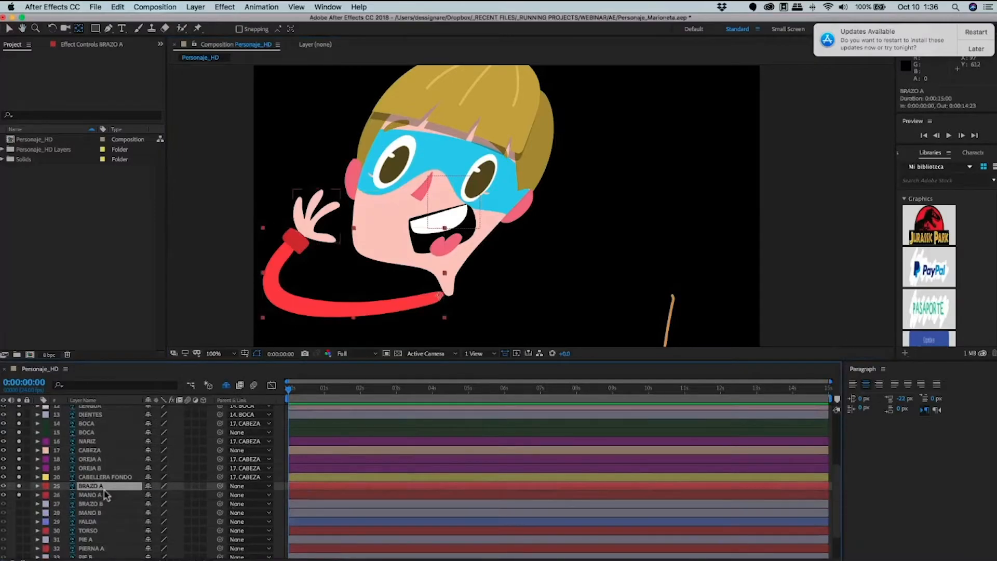
drag(220, 495, 96, 486)
Test the rotation of BRAZO A with the hand attached, undo the change, and save the project.
key(r)
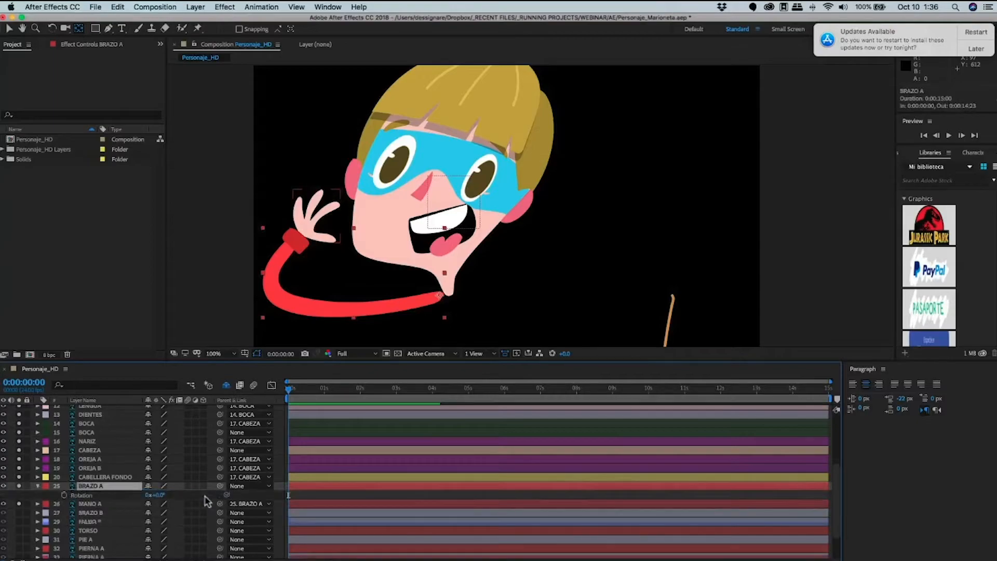
drag(226, 495, 193, 480)
key(super+z)
key(super+z)
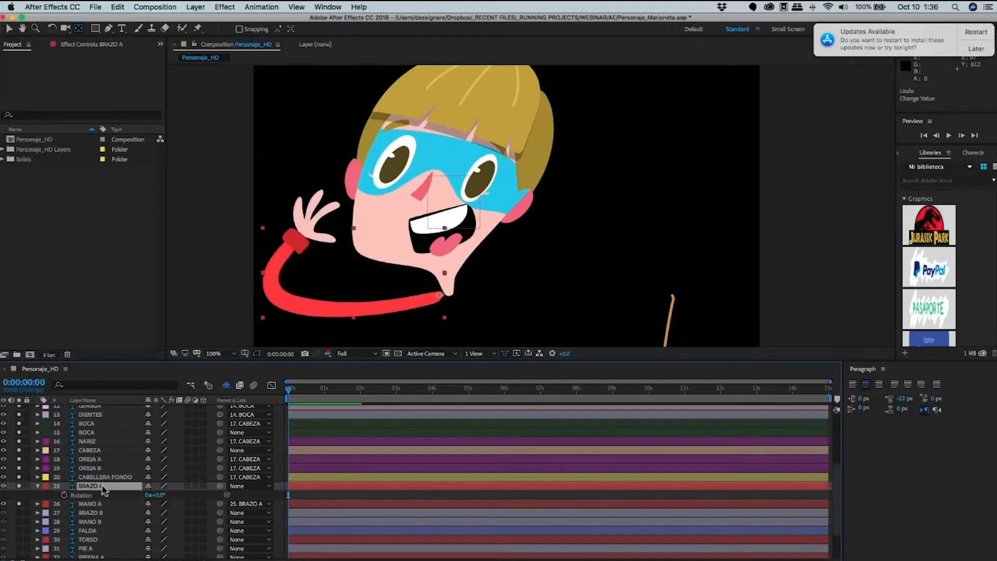
key(super+s)
Solo BRAZO B and move its anchor point to the arm's shoulder end beside the neck.
click(19, 512)
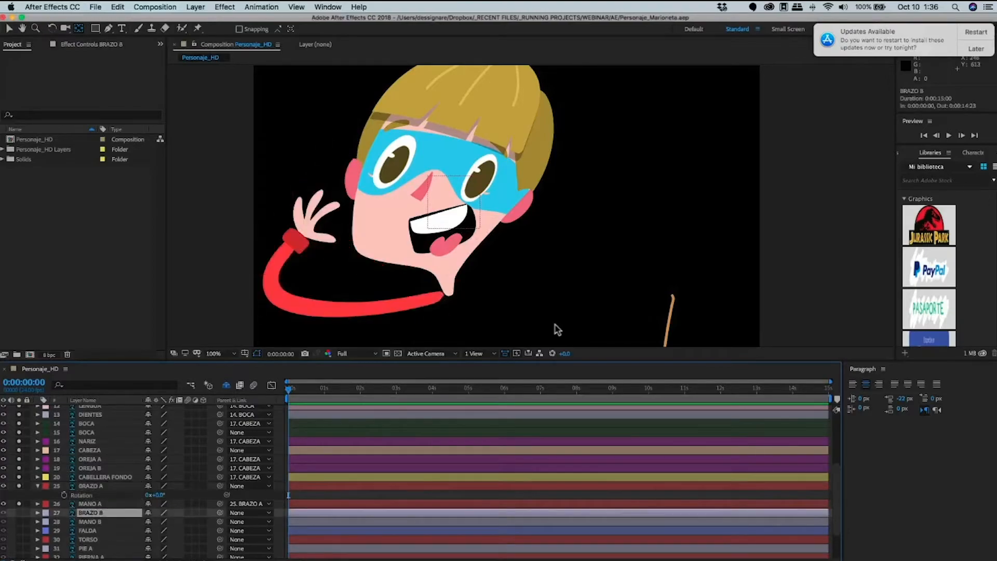
drag(459, 296, 394, 249)
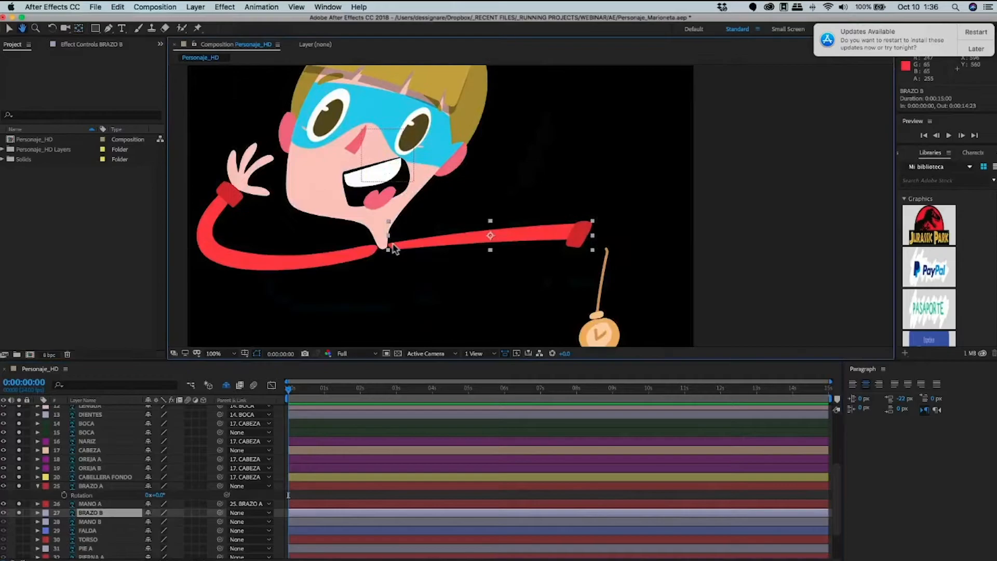
drag(490, 236, 393, 245)
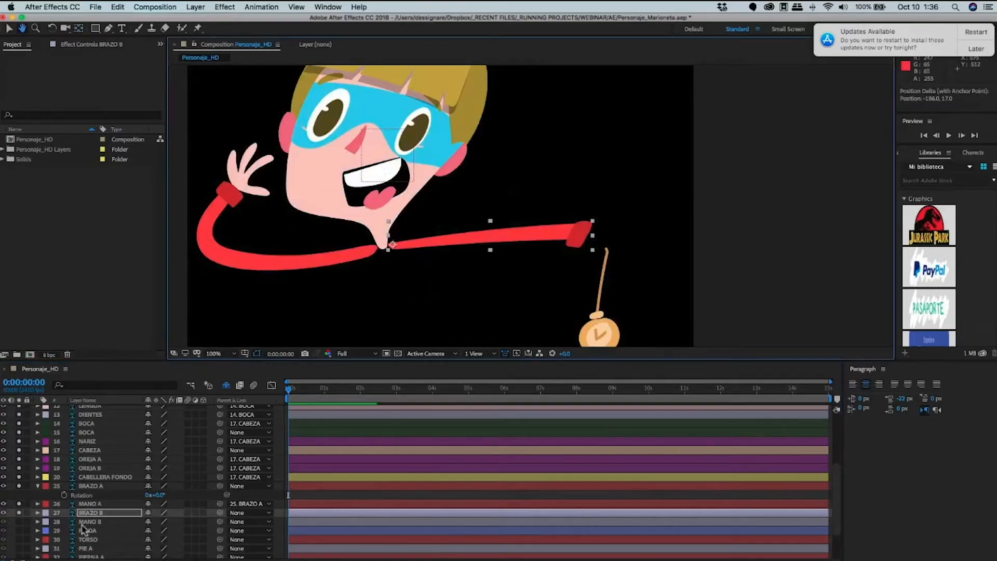
Solo MANO B and move its anchor point to the wrist at the cuff.
click(19, 521)
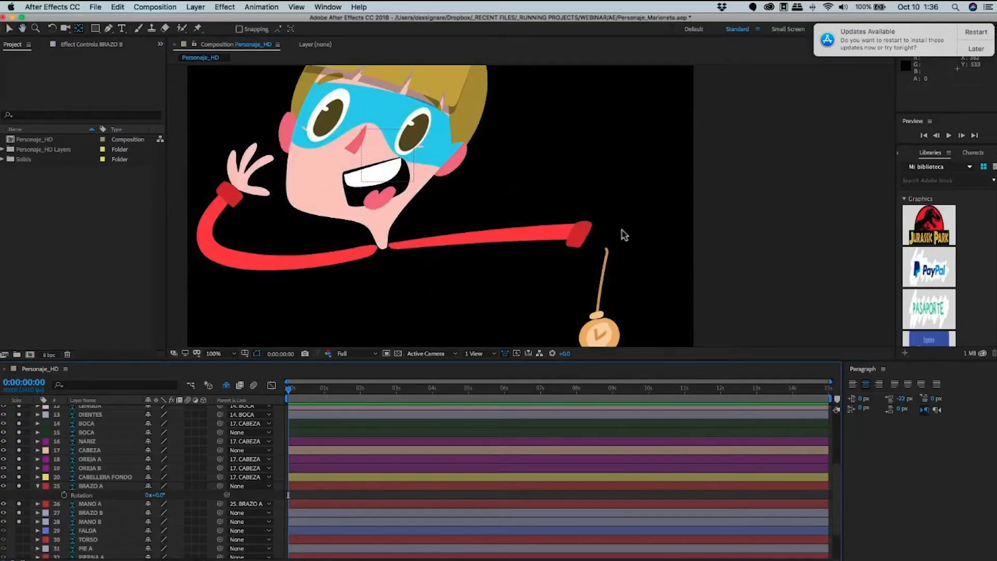
click(605, 236)
drag(605, 236, 594, 236)
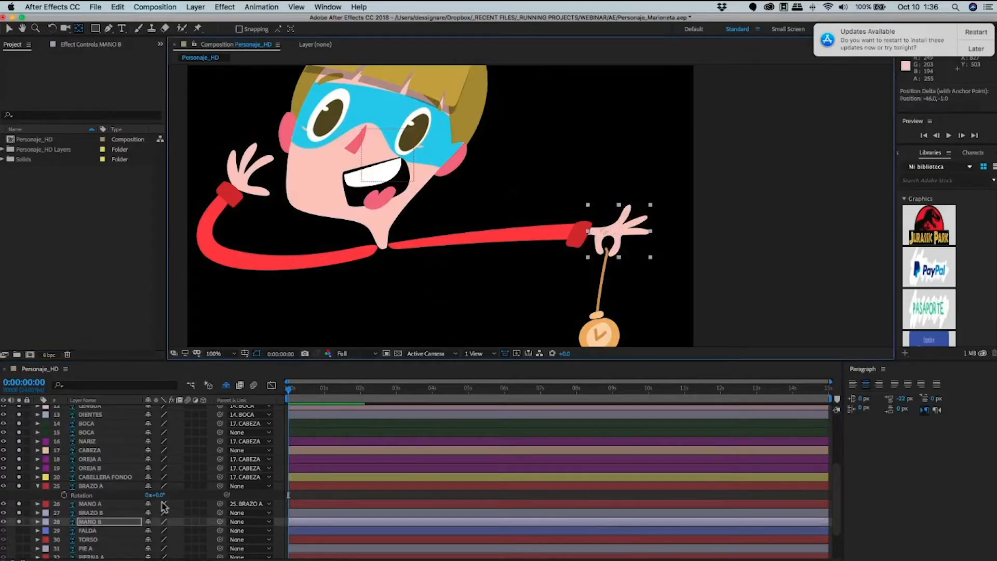
Parent MANO B to BRAZO B, and reveal and unlock the shy watch layers to parent CUERDA to MANO B.
drag(219, 522, 78, 512)
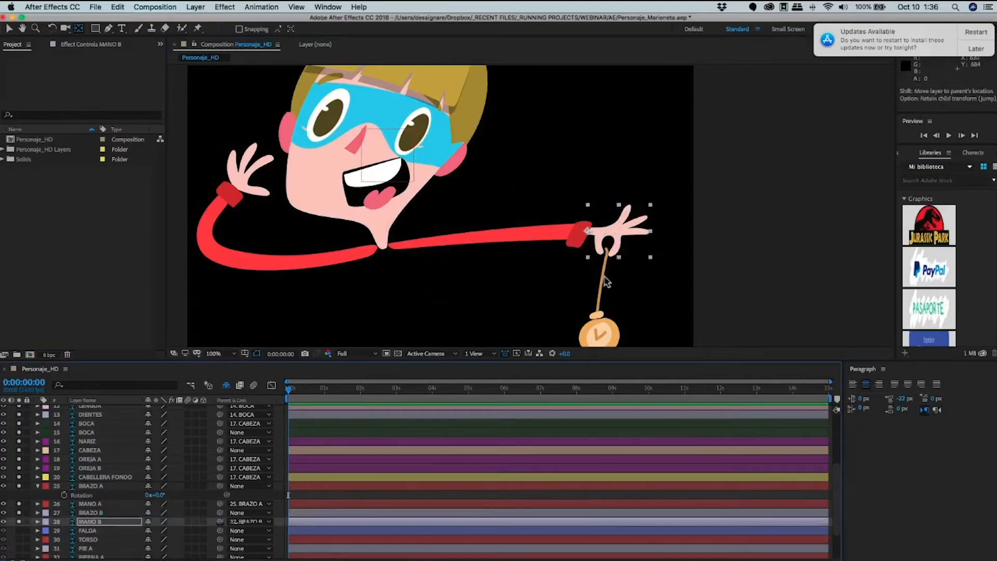
click(227, 387)
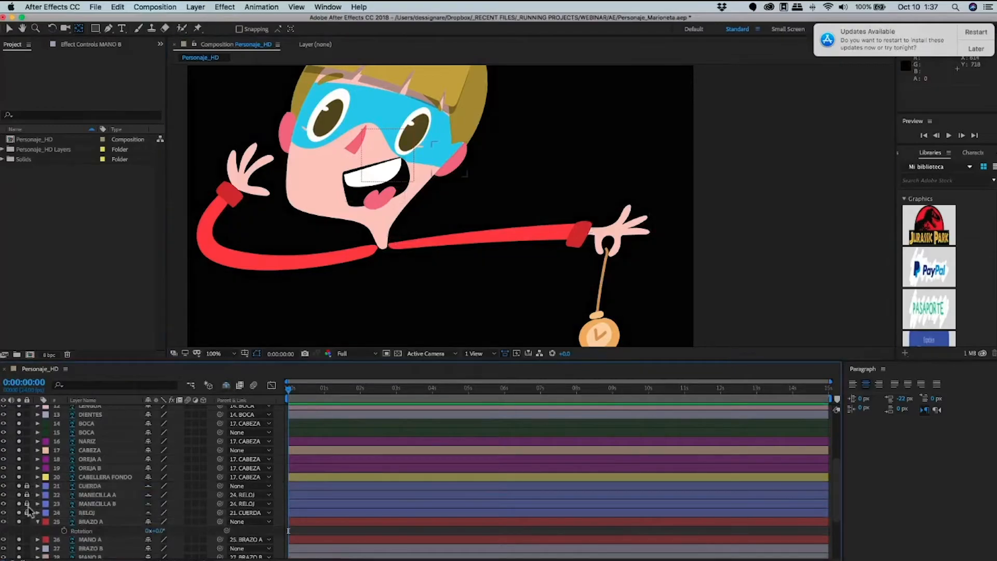
click(218, 486)
drag(220, 486, 171, 545)
Test MANO B's rotation with the watch attached, undoing the change, save the project and collapse BRAZO A's rotation property.
click(104, 524)
key(r)
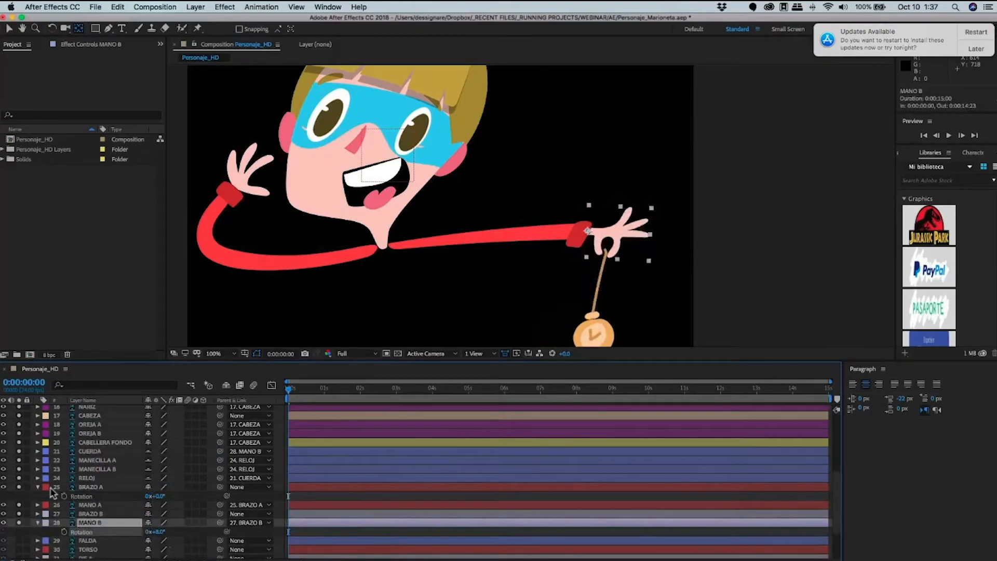
key(super+z)
key(super+s)
super+click(56, 522)
click(37, 487)
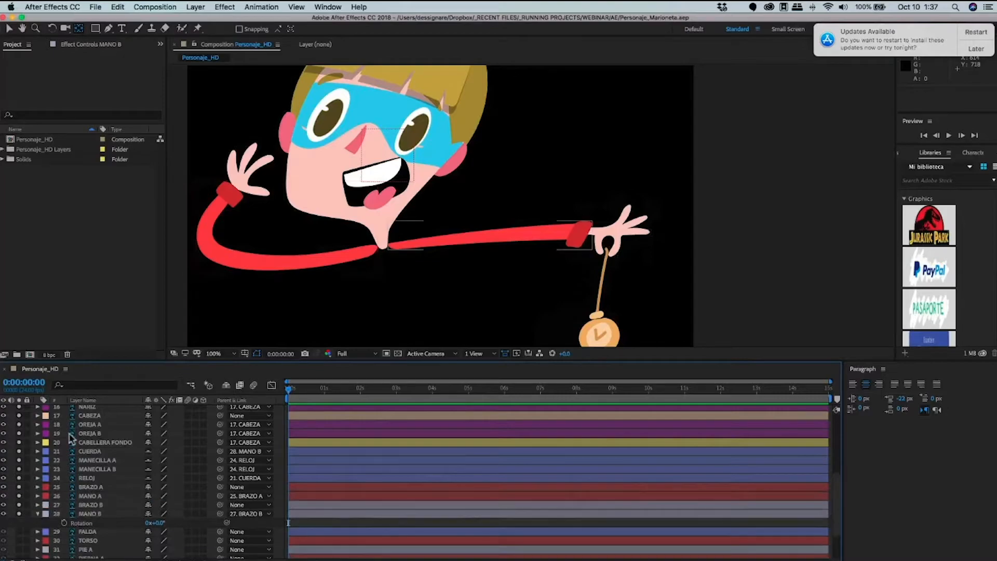
Solo the FALDA and TORSO layers and collapse MANO B's rotation property.
scroll(72, 438, down, 3)
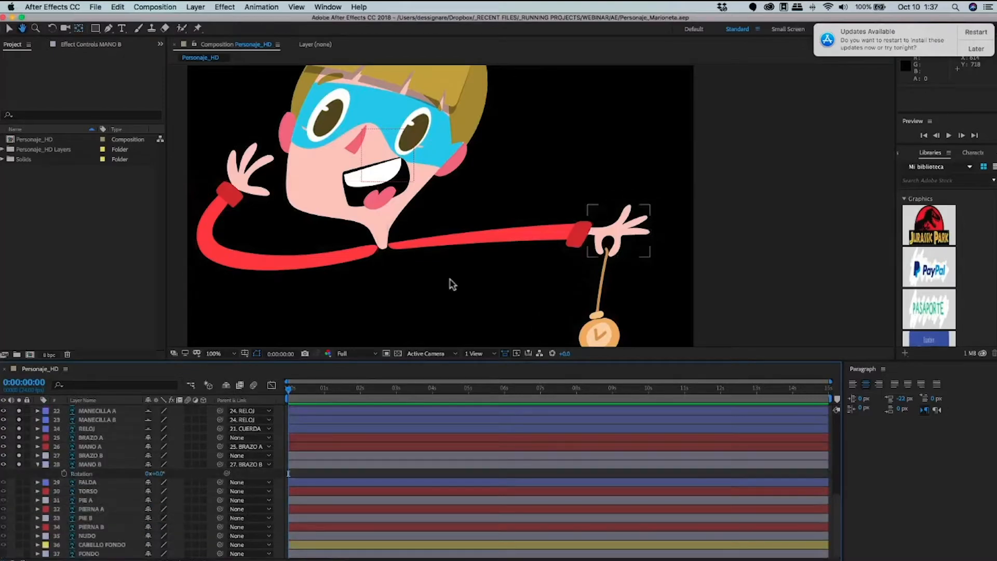
key(comma)
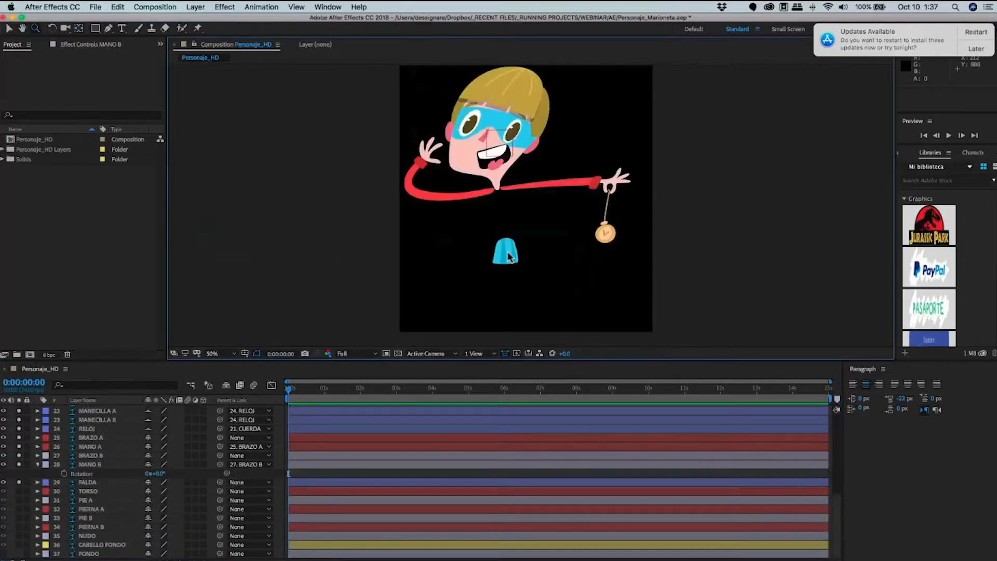
click(509, 256)
click(78, 30)
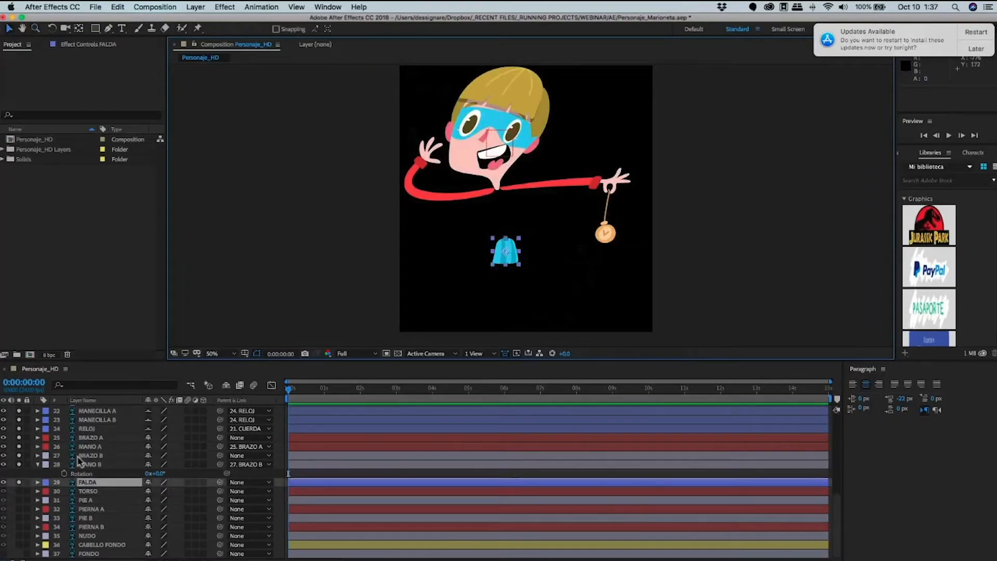
click(19, 491)
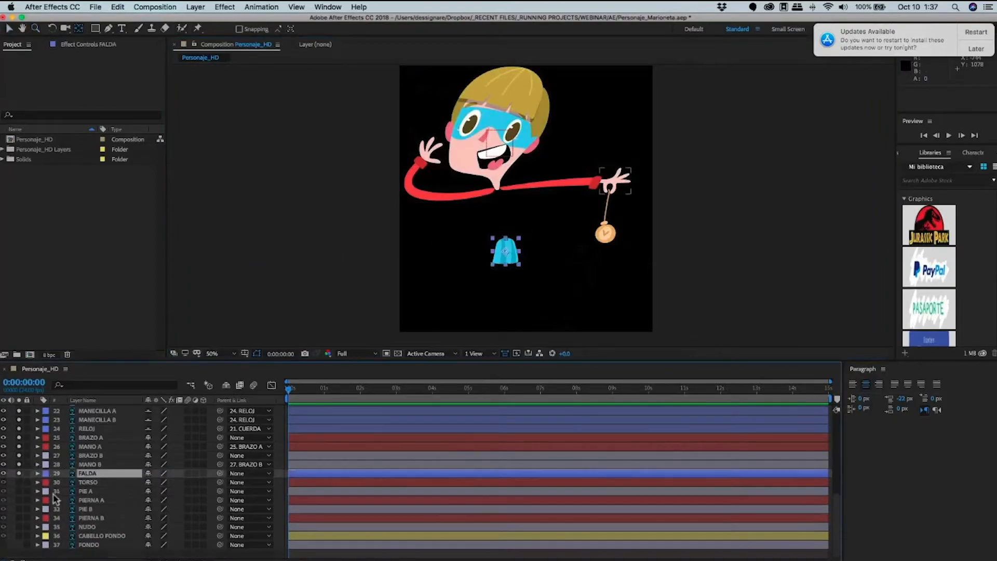
Move TORSO's anchor point down to the waist where it meets the skirt.
click(506, 218)
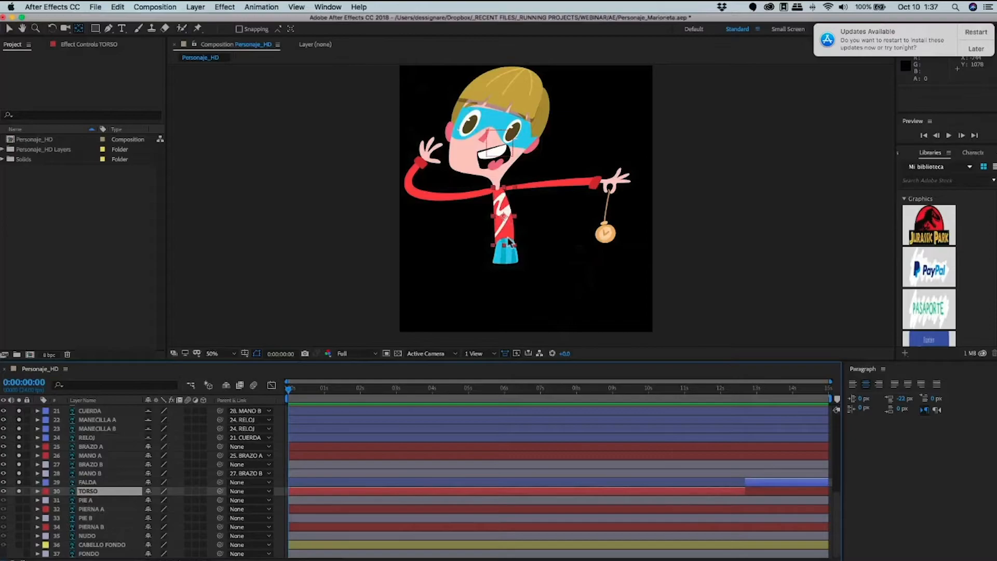
drag(509, 240, 510, 247)
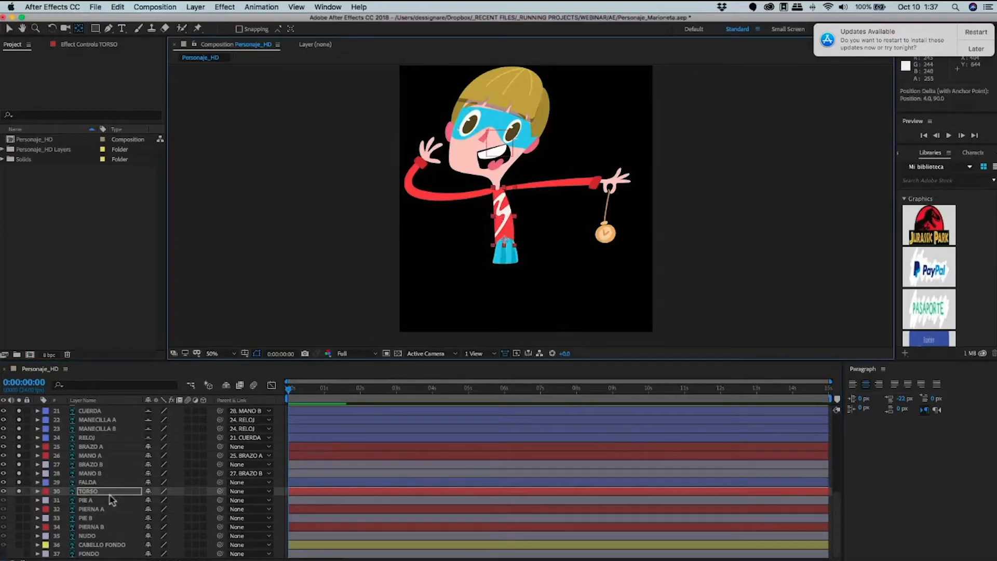
Parent the BRAZO B and BRAZO A layers to TORSO.
click(89, 490)
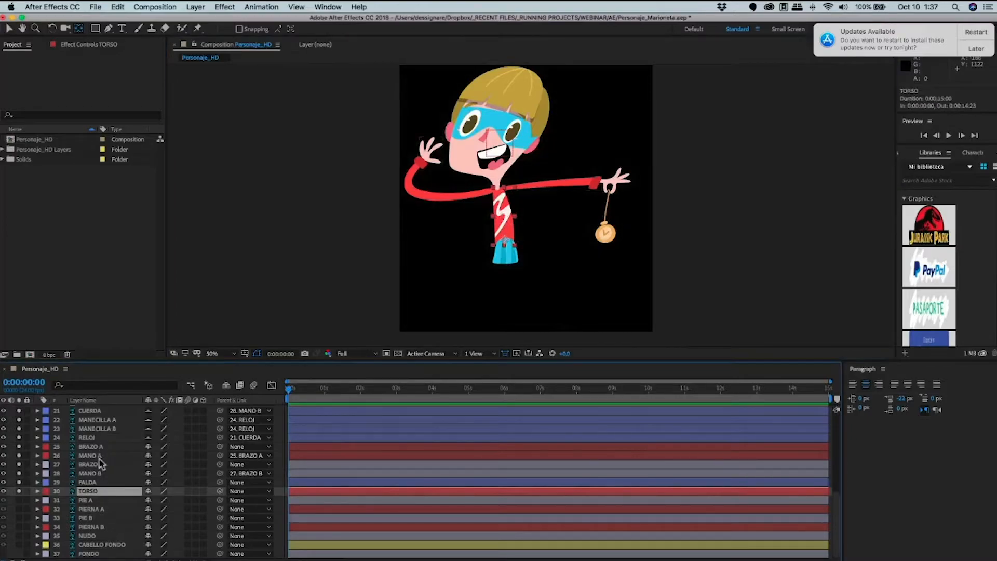
click(98, 464)
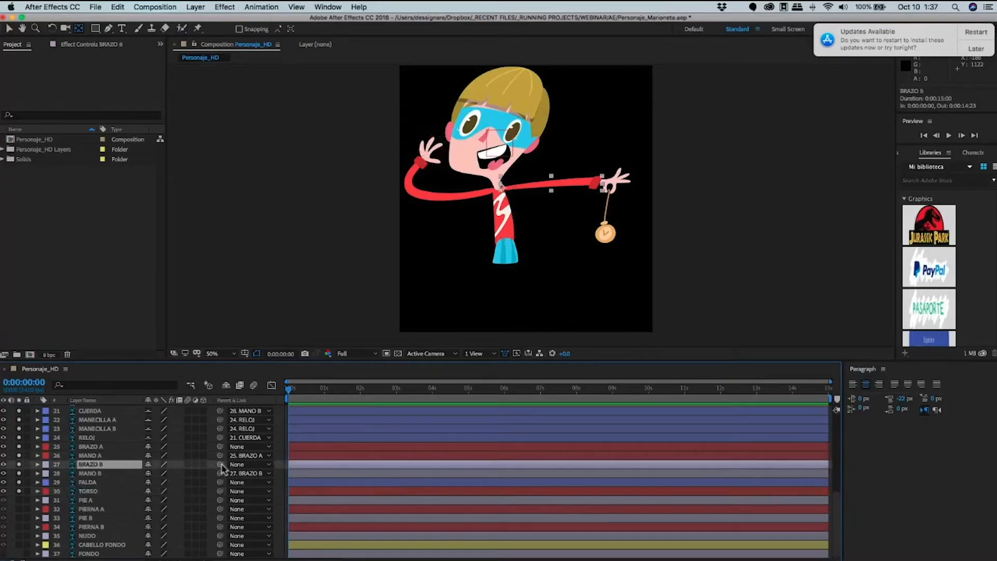
drag(219, 464, 95, 492)
click(203, 447)
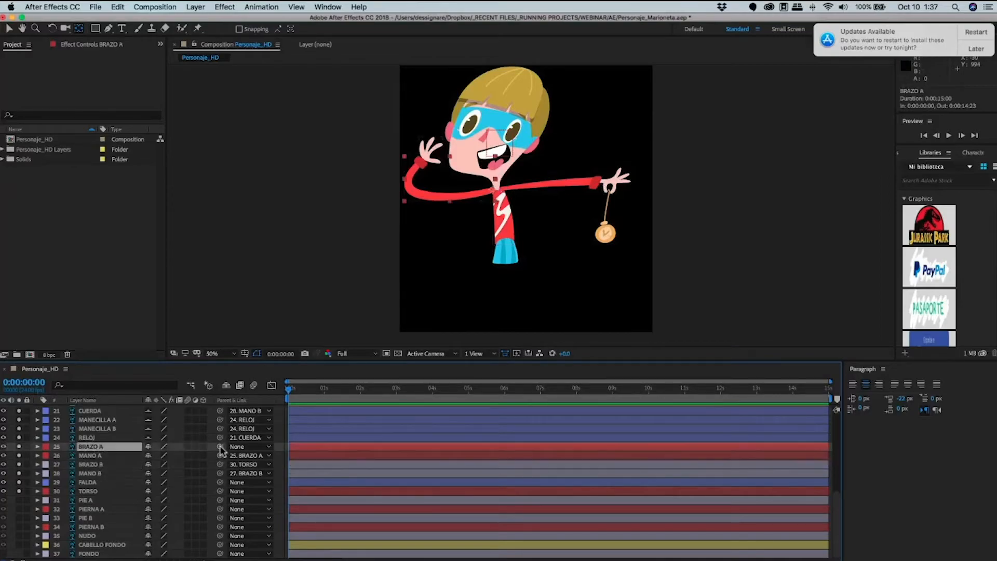
drag(220, 446, 95, 491)
click(96, 491)
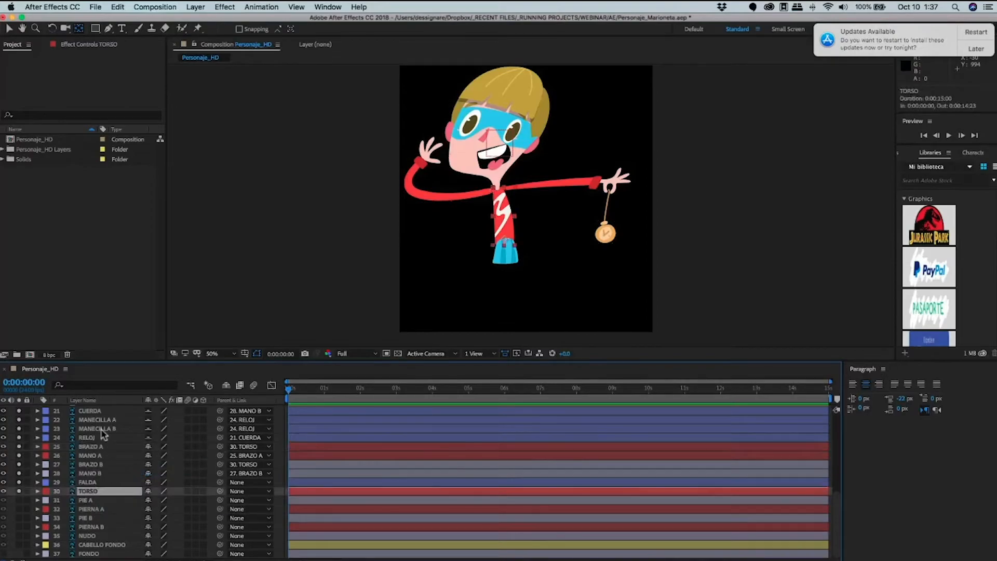
Select the CABEZA layer and parent it to TORSO.
scroll(104, 435, up, 3)
click(497, 175)
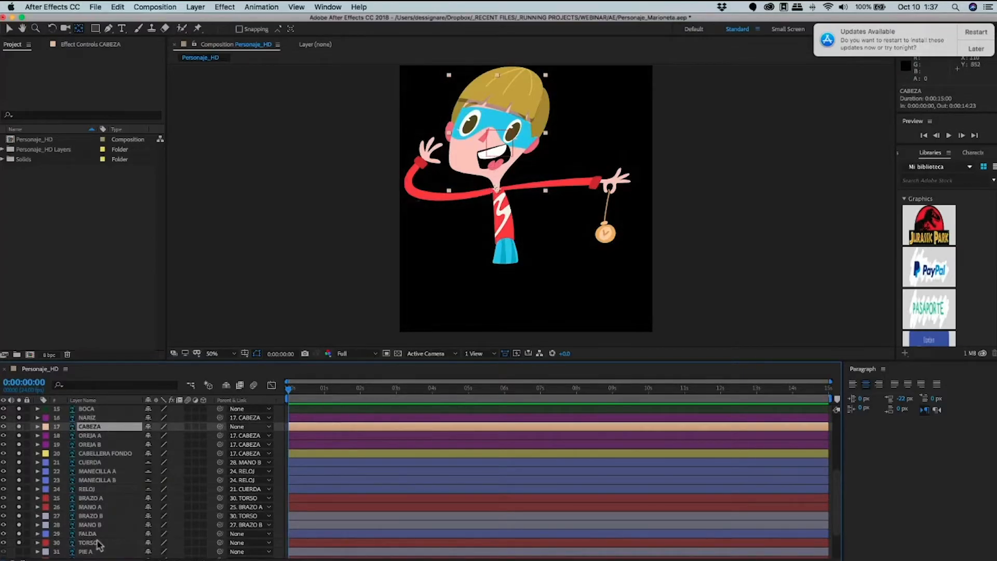
drag(220, 426, 150, 546)
Reveal TORSO's rotation and swing it from about -28° to 23° to test the attached head and arms.
click(185, 542)
key(r)
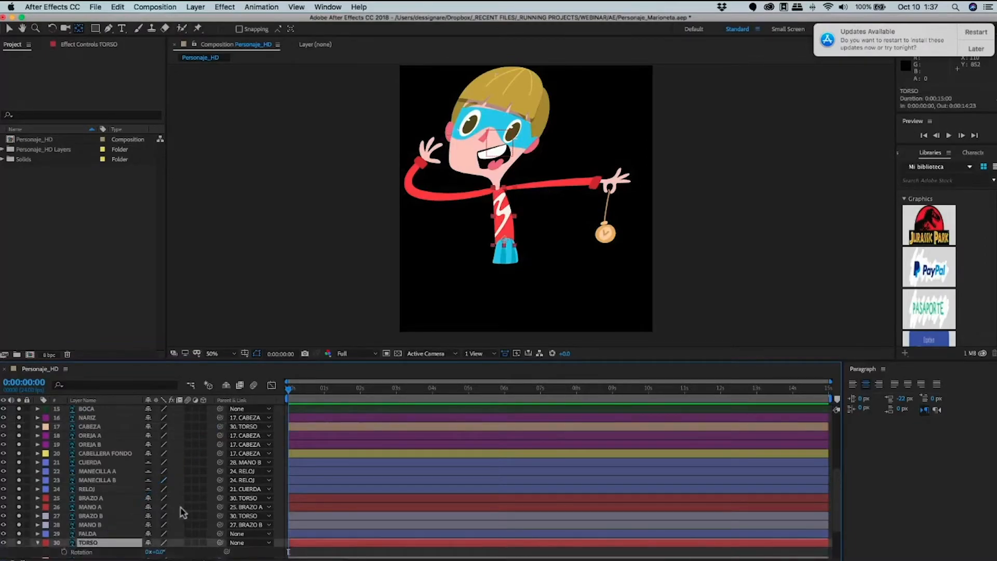
scroll(173, 511, down, 5)
drag(166, 512, 167, 514)
key(super+z)
key(super+z)
key(super+z)
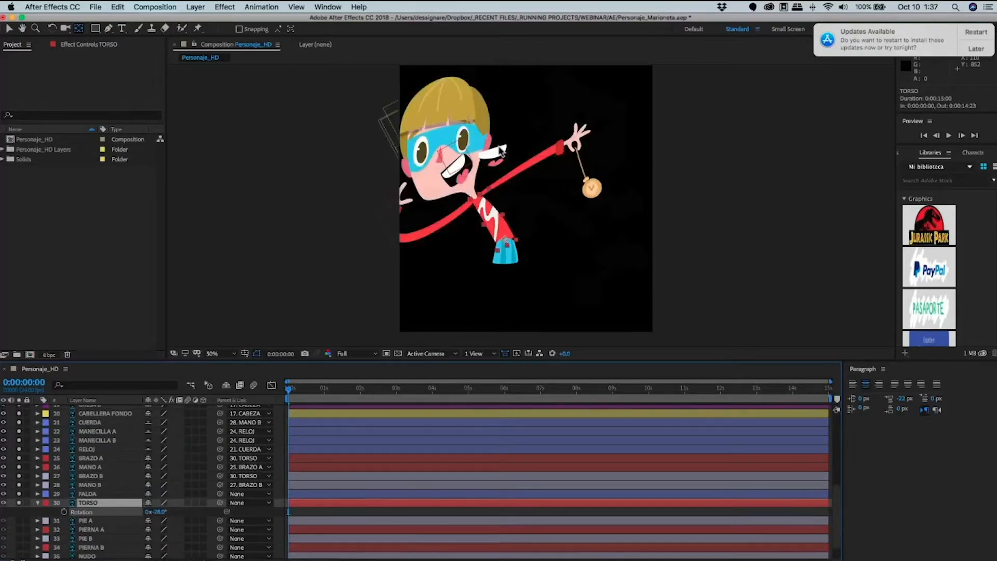
Delete the stray BOCA layer that does not follow the tilted head.
key(v)
click(488, 158)
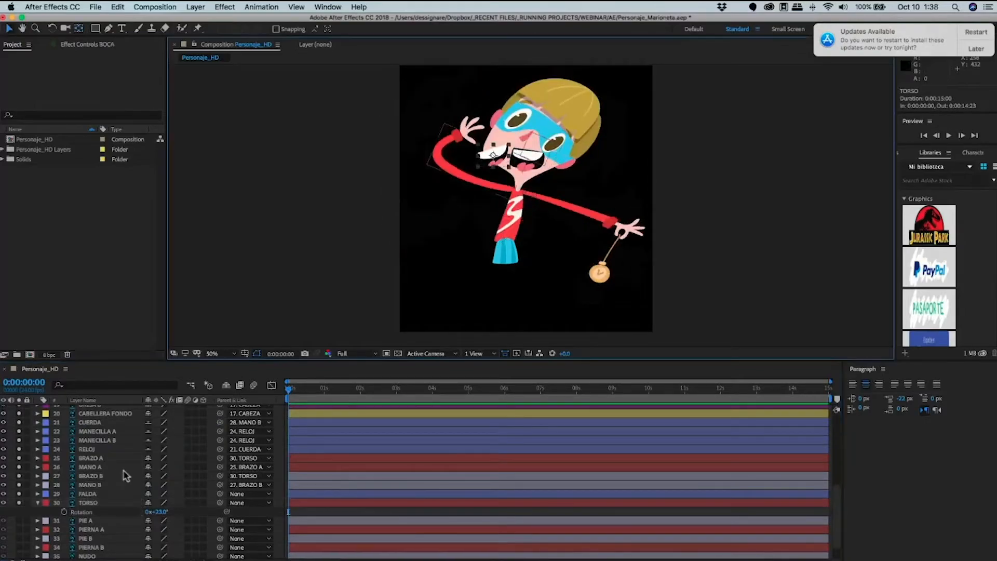
key(Delete)
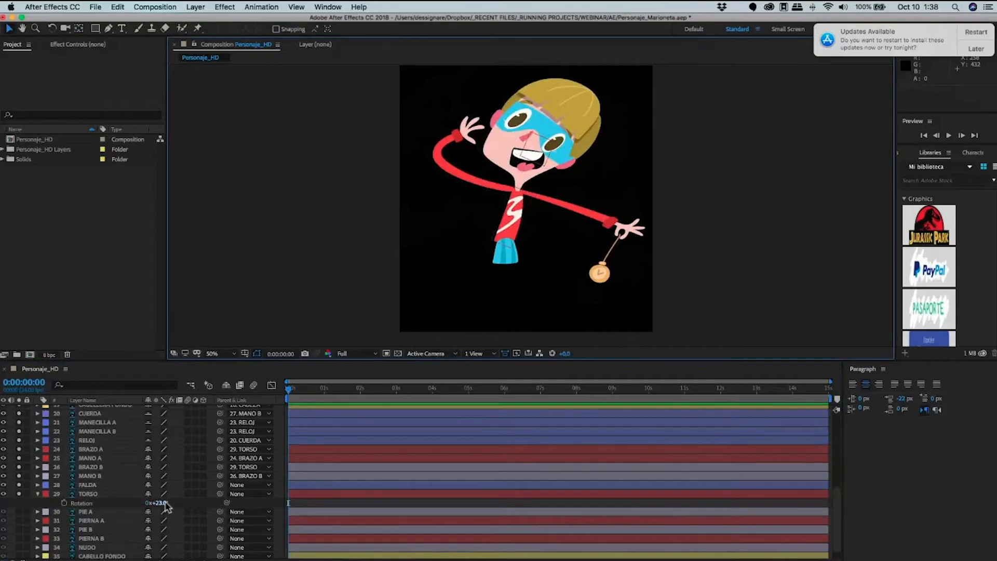
Try another rotation on TORSO and undo it, also undoing and redoing the stray mouth's deletion.
drag(172, 508, 165, 527)
key(ctrl+z)
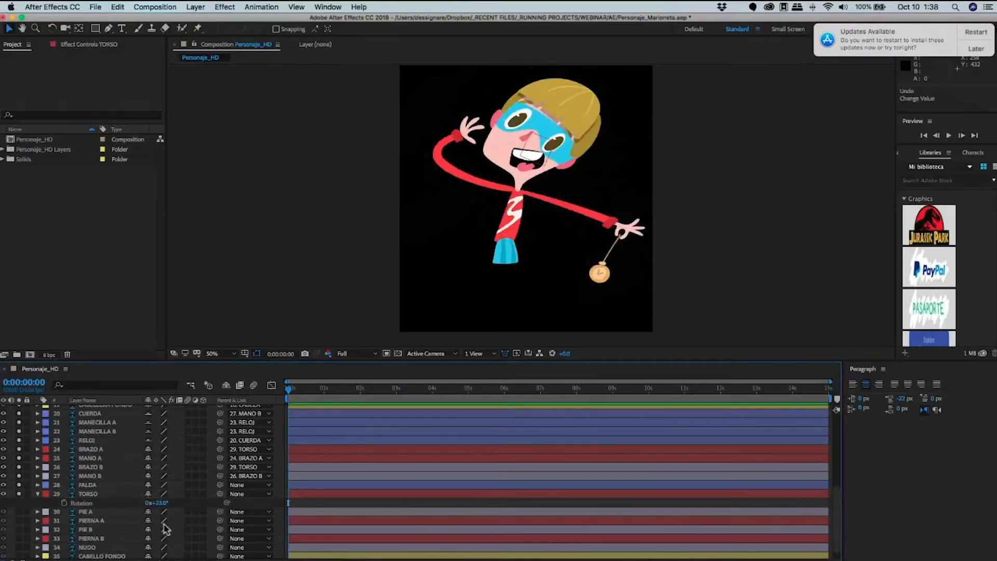
key(ctrl+z)
key(ctrl+shift+z)
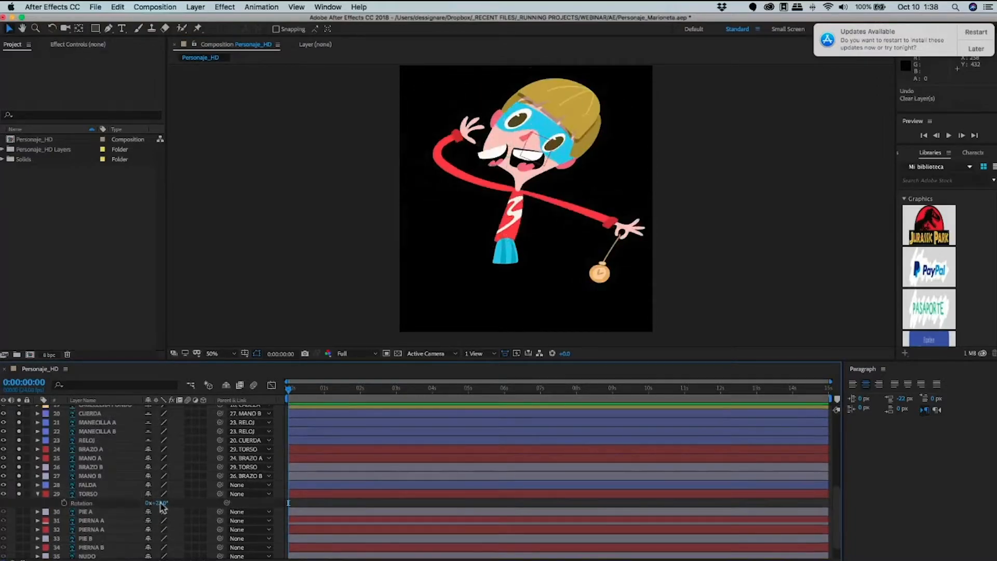
Set TORSO's rotation to 0°.
click(159, 502)
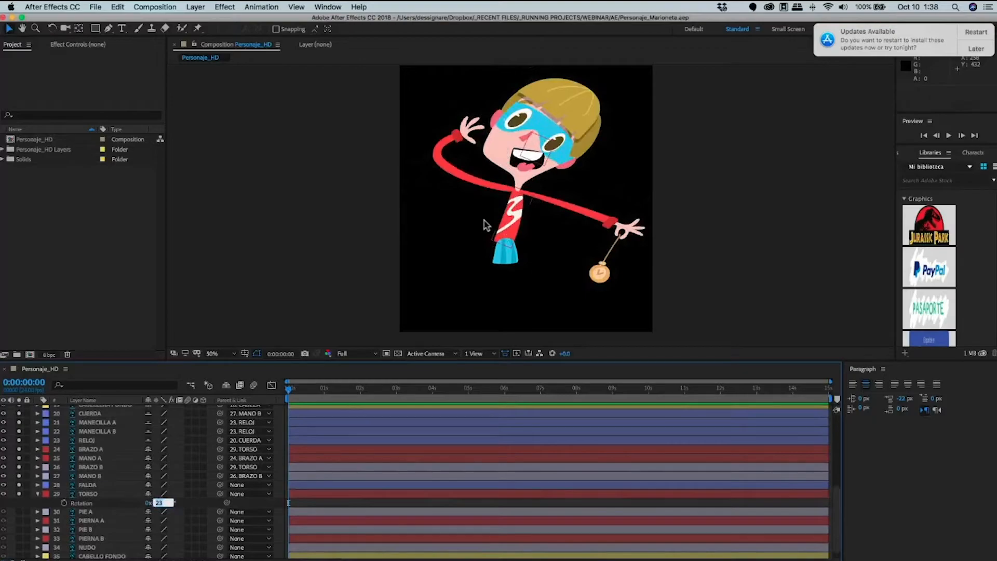
text(0x+0.0°)
key(Return)
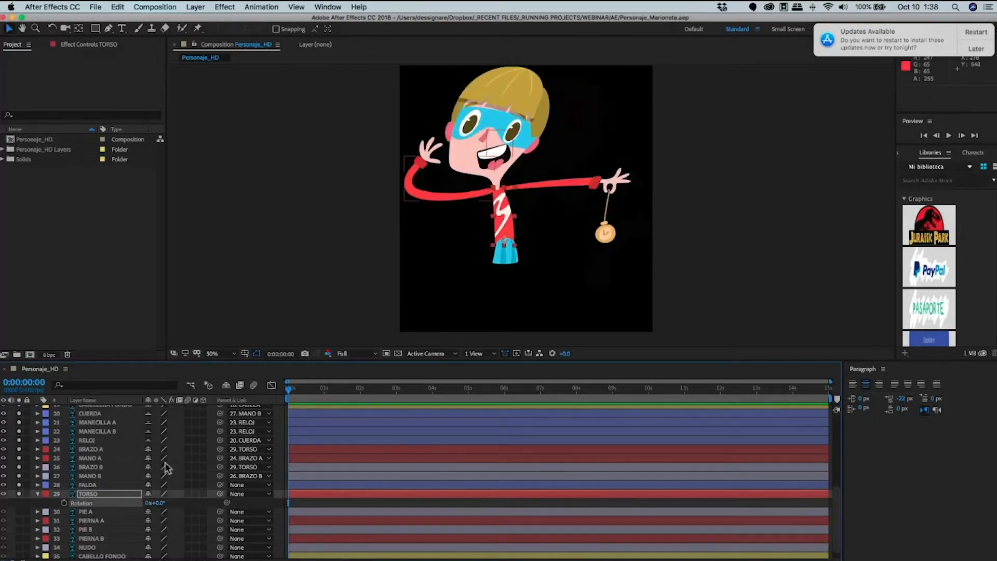
Test BRAZO A's rotation with its attached hand and undo the change.
click(125, 449)
key(r)
drag(159, 458, 179, 458)
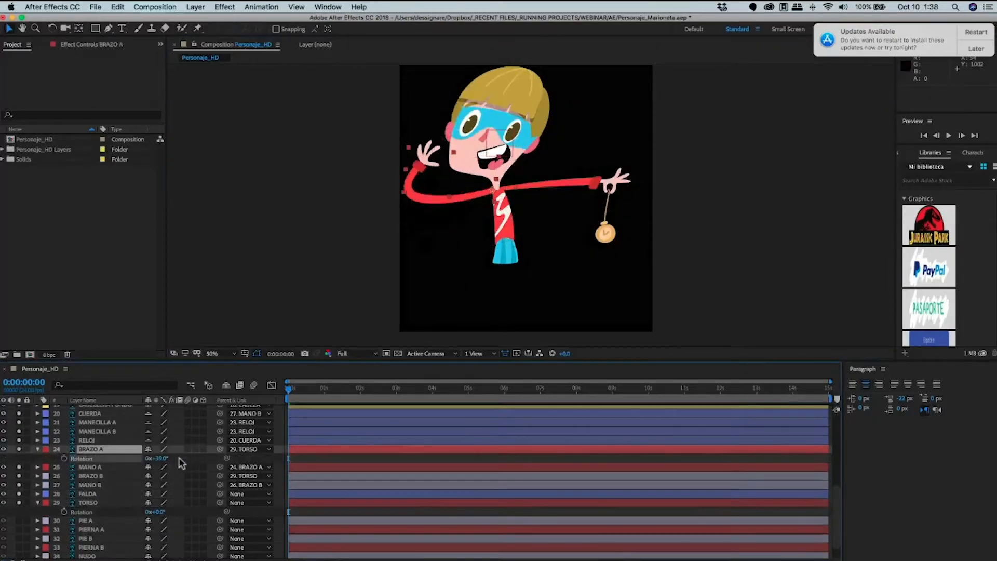
click(114, 460)
key(super+z)
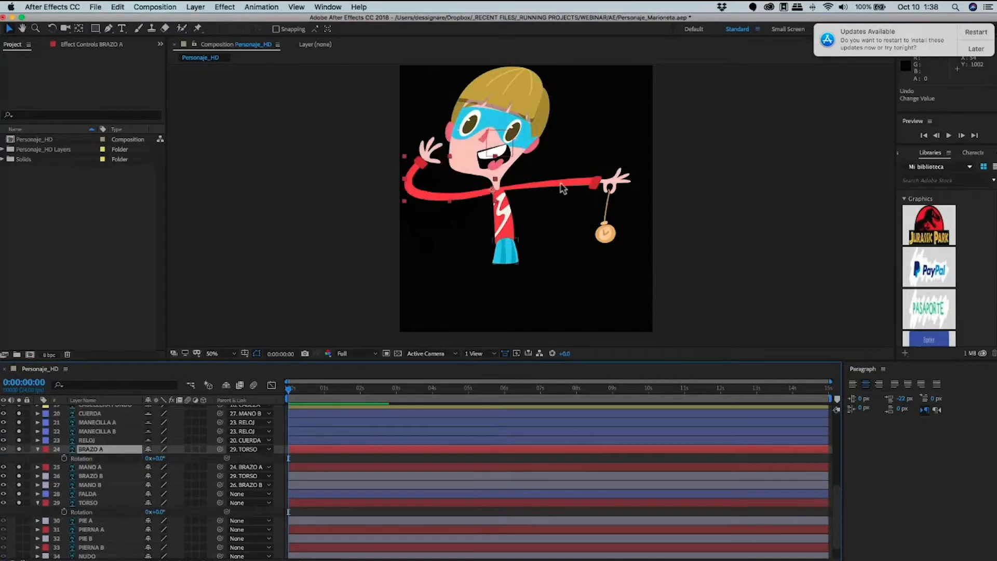
Test BRAZO B's rotation with its attached hand and watch, and undo the change.
click(207, 476)
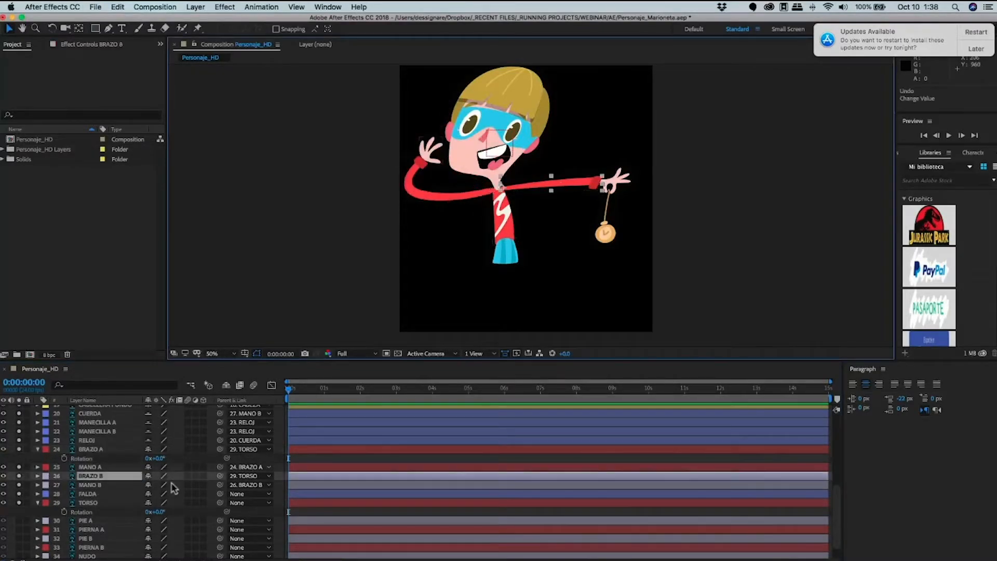
key(r)
mouse_move(157, 485)
mouse_down()
mouse_move(174, 492)
mouse_move(145, 491)
mouse_up()
key(super+z)
Collapse the rotation properties of BRAZO A, BRAZO B and TORSO.
scroll(37, 422, down, 3)
click(37, 421)
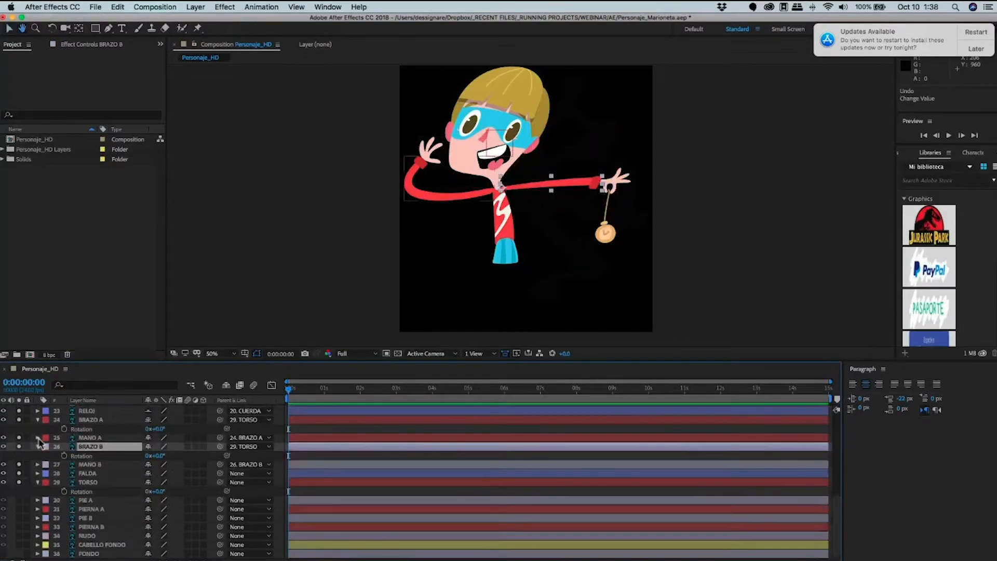
click(38, 448)
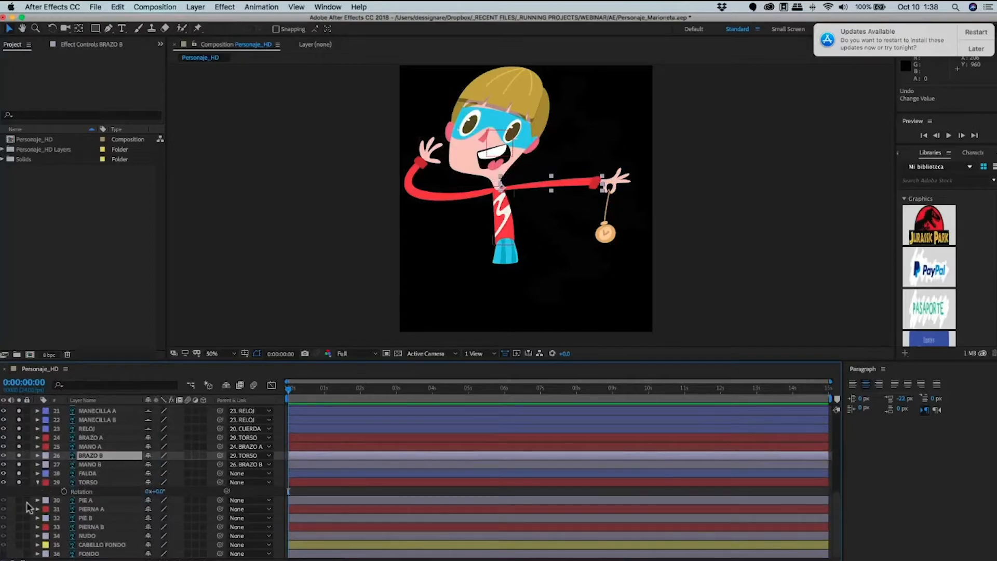
click(38, 482)
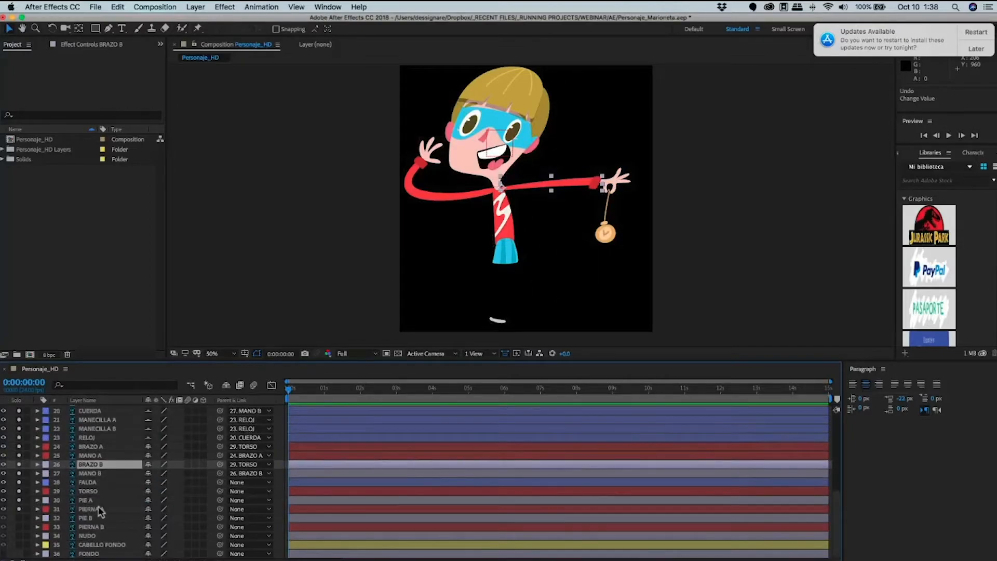
Solo the PIE A and PIERNA A layers and parent PIE A to PIERNA A.
click(189, 498)
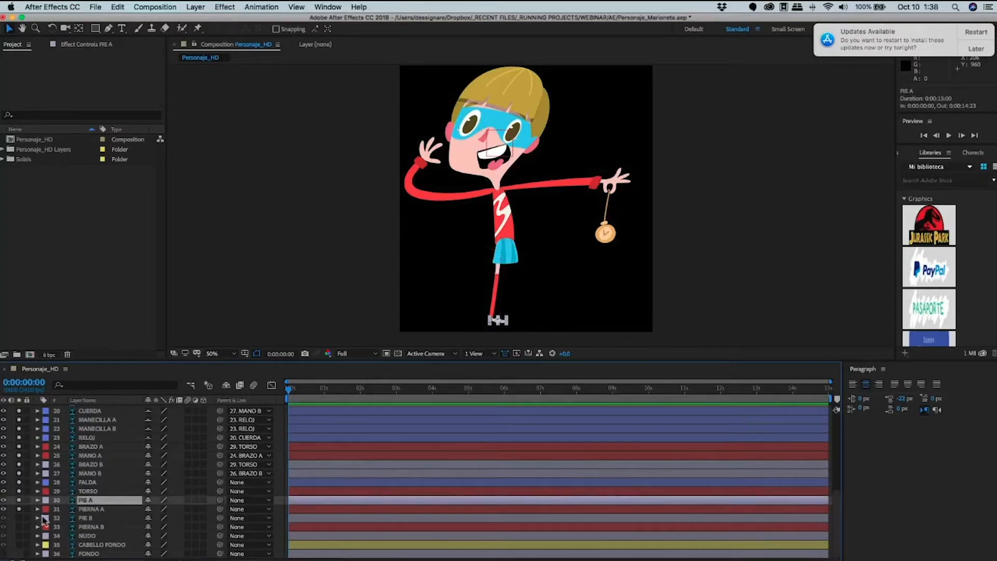
drag(43, 517, 62, 511)
click(91, 511)
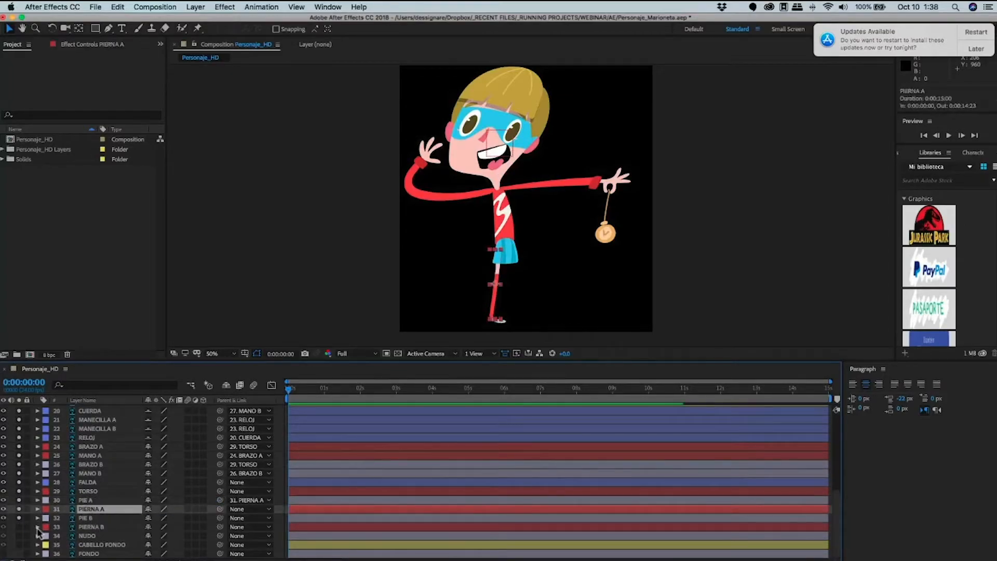
Solo the PIERNA B layer and parent PIE B to it.
key(super+Down)
click(19, 527)
drag(220, 518, 105, 527)
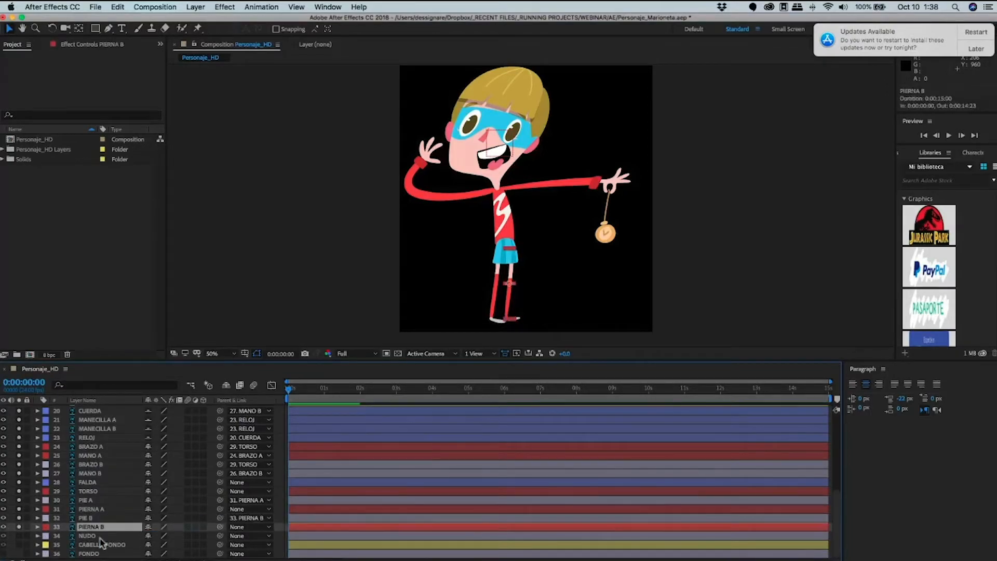
Solo the NUDO layer and parent it to CABEZA.
click(218, 536)
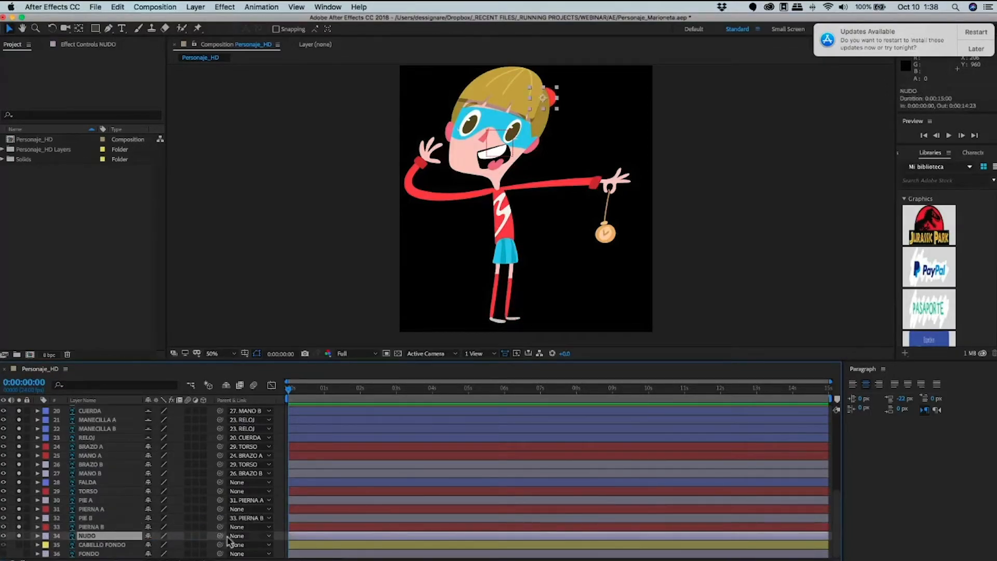
click(235, 536)
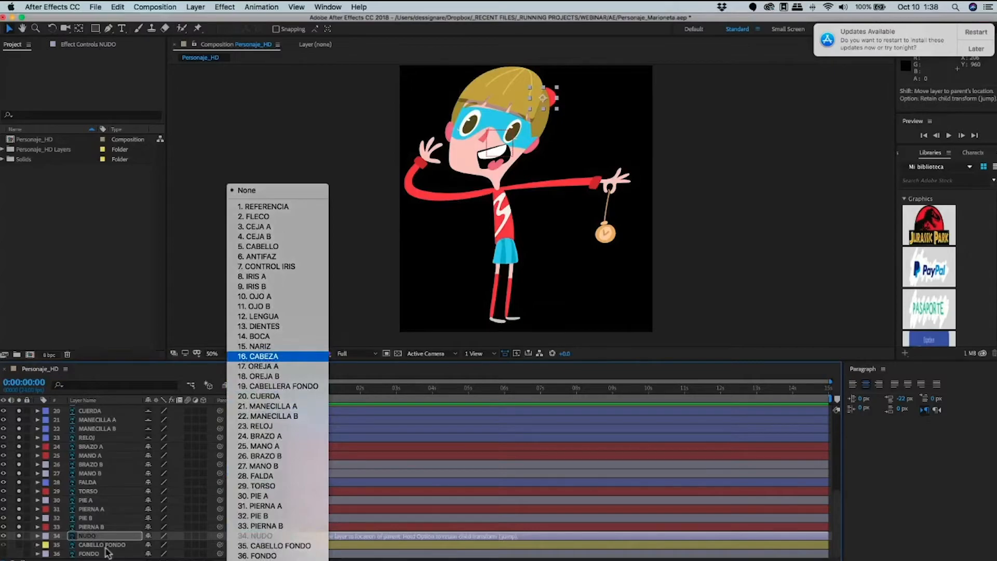
click(258, 356)
Solo the CABELLO FONDO layer and parent it to CABEZA.
click(19, 544)
click(258, 545)
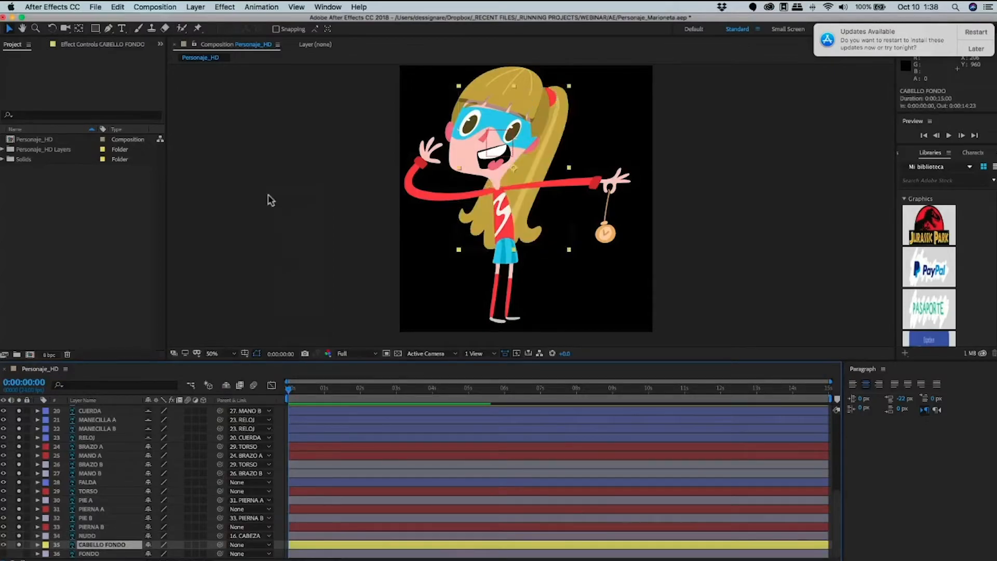
key(Down)
key(Down)
key(Down)
key(Down)
key(Down)
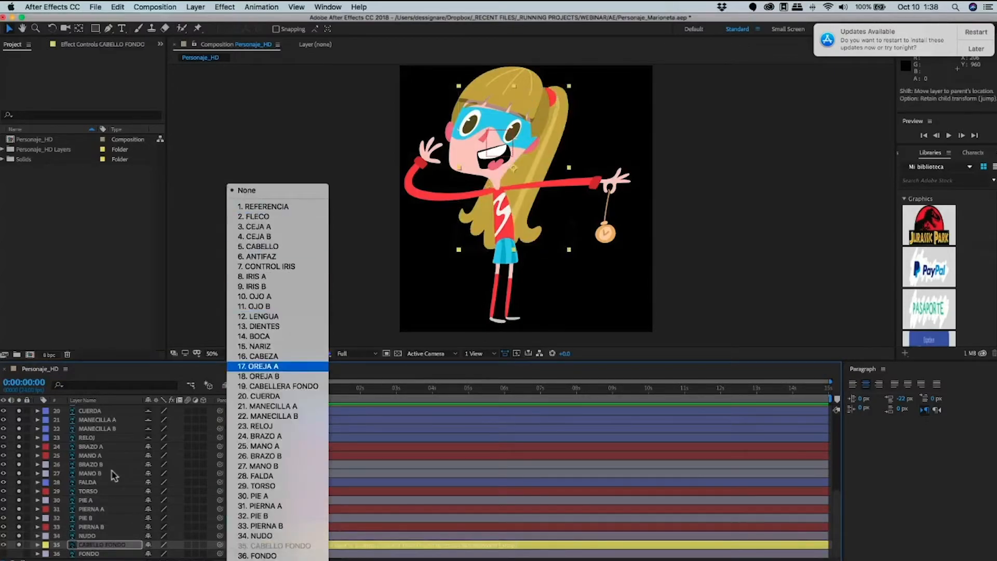
key(Up)
key(Return)
Test CABEZA's rotation with the ponytail and hair knot attached, and undo the change.
scroll(101, 451, up, 5)
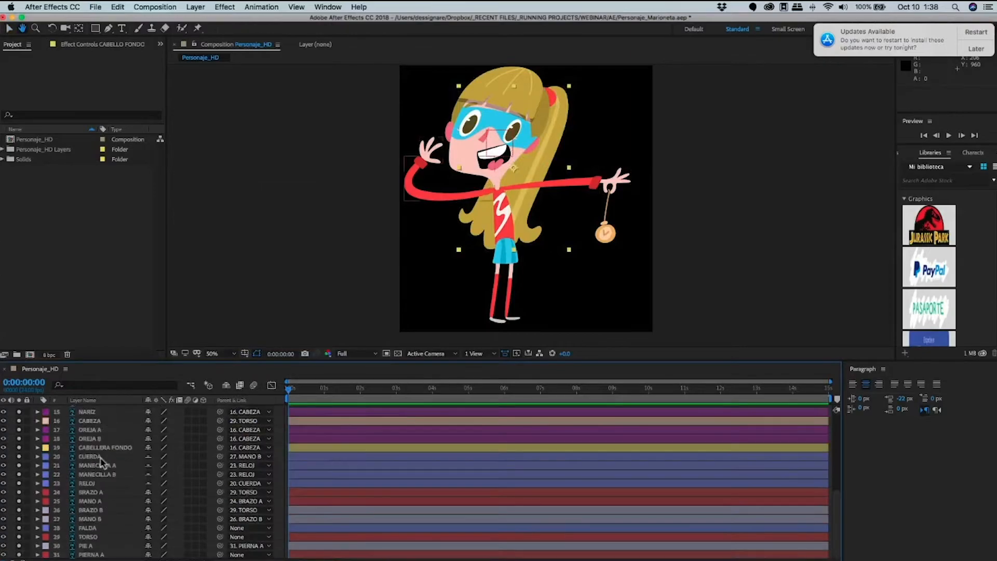
click(116, 442)
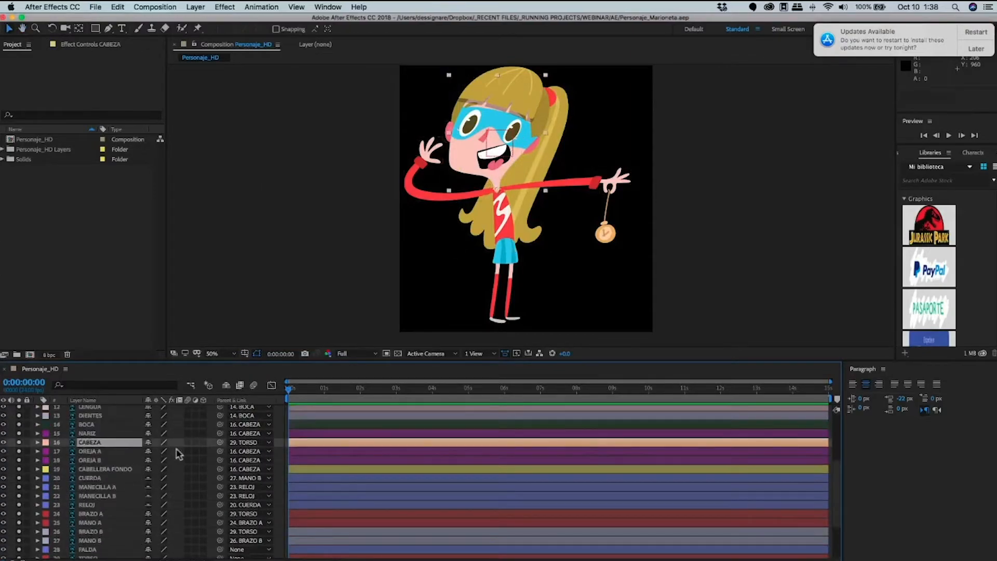
key(r)
drag(154, 452, 159, 459)
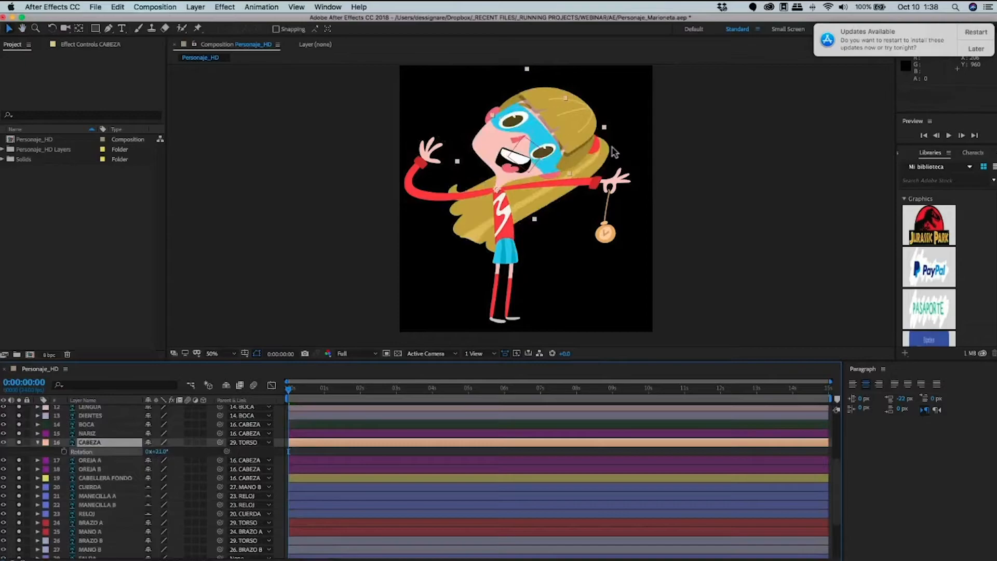
key(super+z)
key(super+z)
key(super+z)
Move CABELLO FONDO's anchor point up to the hair knot where the ponytail starts.
click(583, 125)
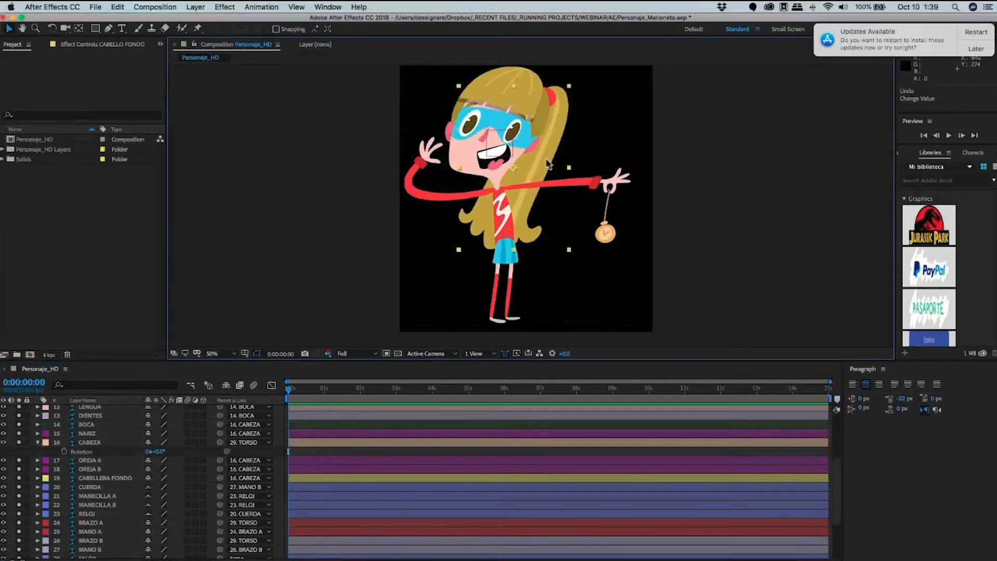
key(y)
drag(513, 168, 553, 102)
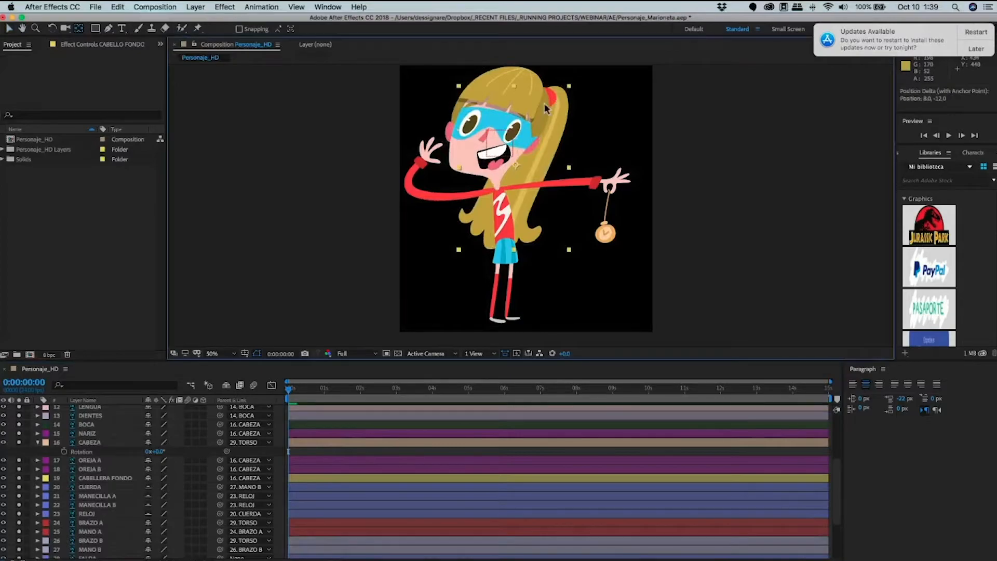
Test CABELLO FONDO's rotation around the hair knot, undo the change and save the project.
scroll(125, 483, down, 5)
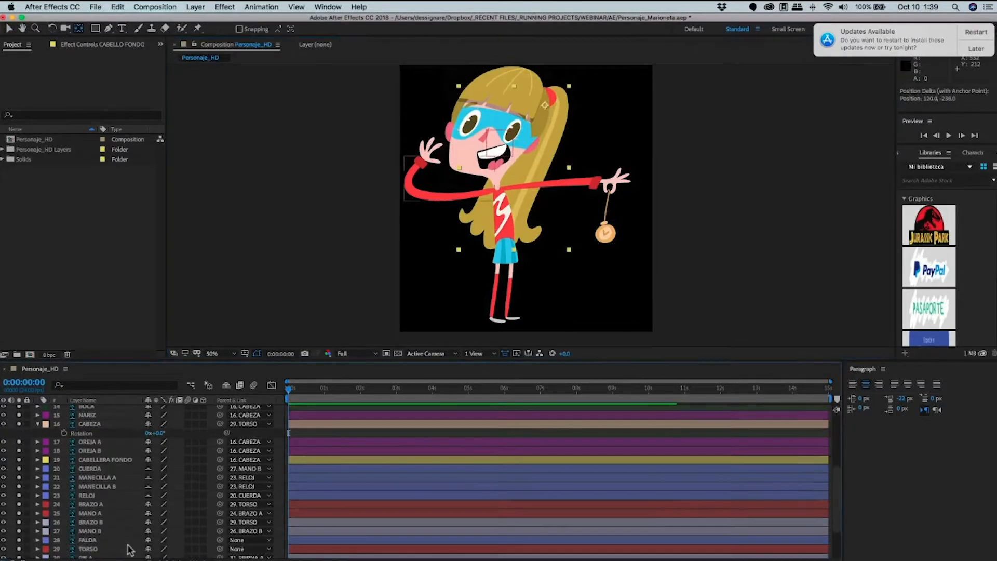
key(v)
key(r)
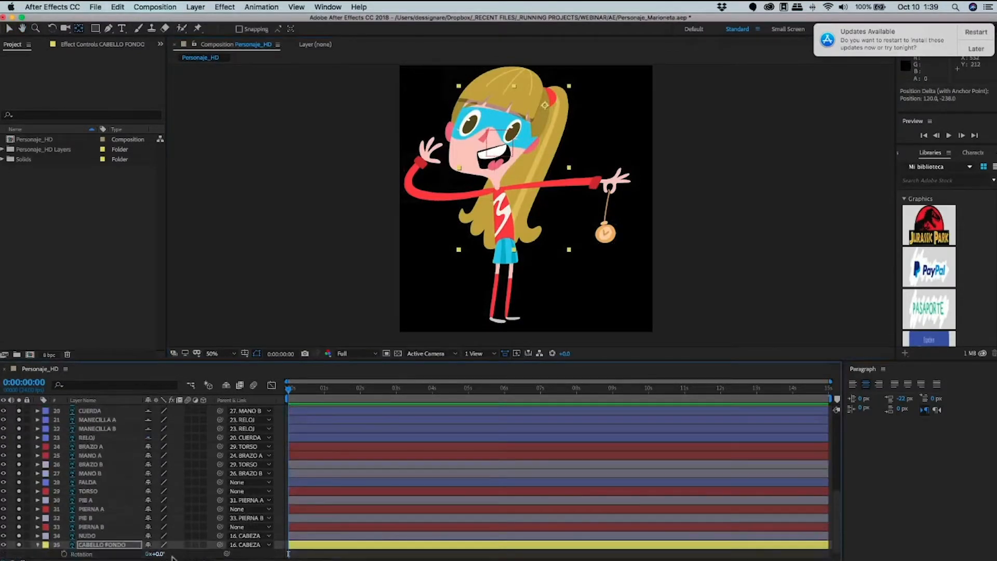
mouse_move(156, 554)
mouse_down()
mouse_move(137, 553)
mouse_move(174, 553)
mouse_move(146, 553)
mouse_up()
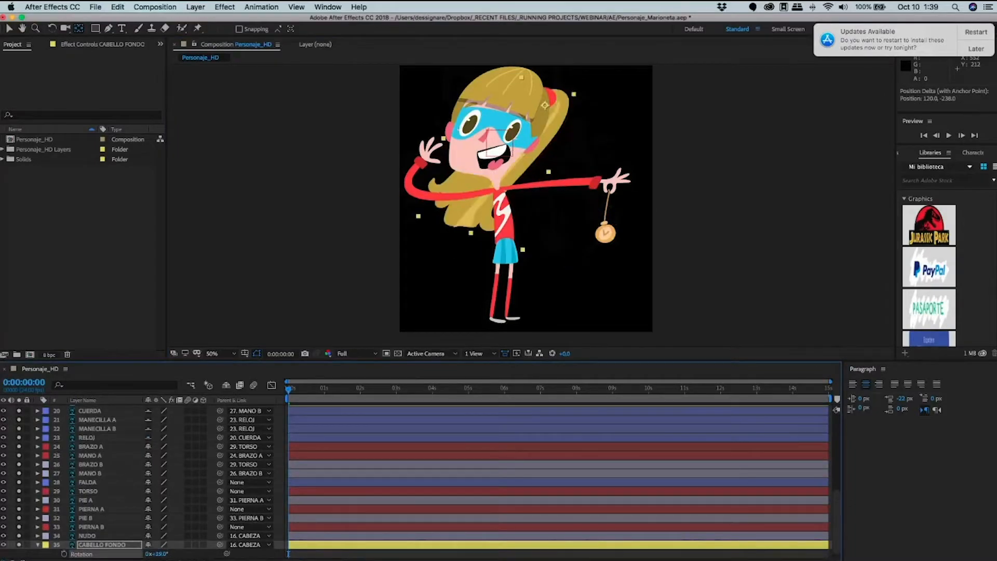
key(super+z)
key(super+z)
key(super+z)
key(super+s)
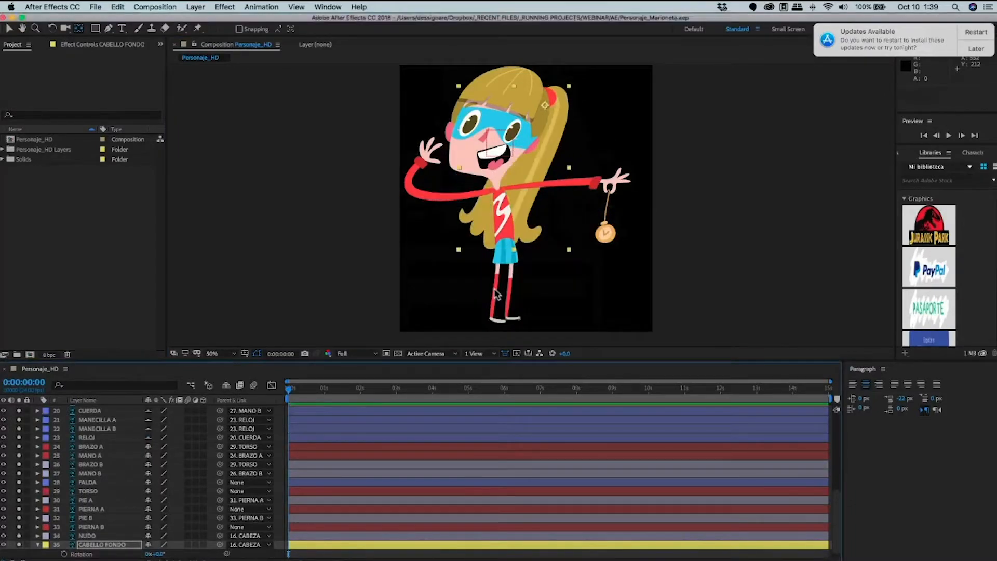
Move the anchor points of PIERNA A and PIERNA B up to the hips beneath the skirt and save the project.
click(496, 287)
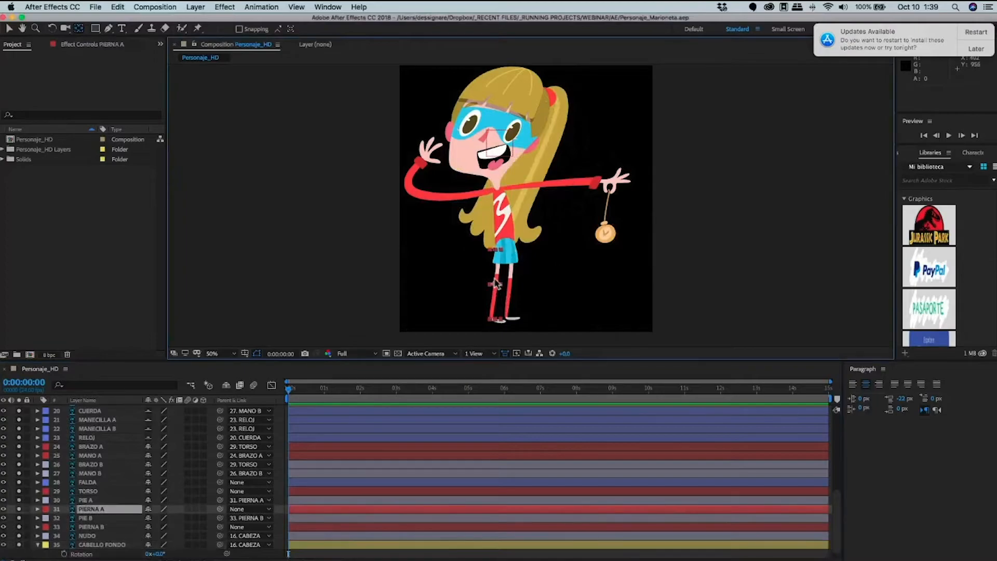
drag(496, 284, 497, 257)
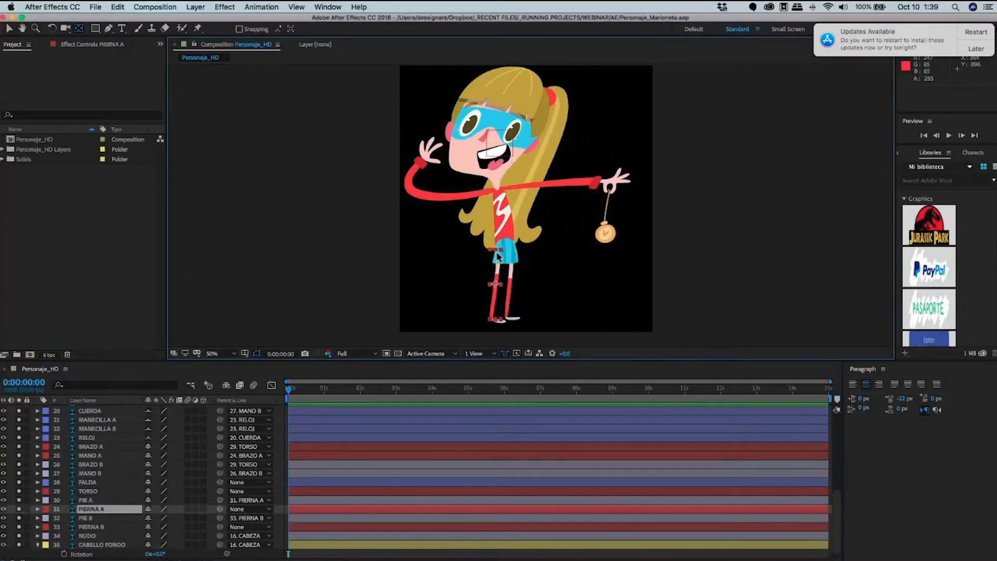
click(510, 277)
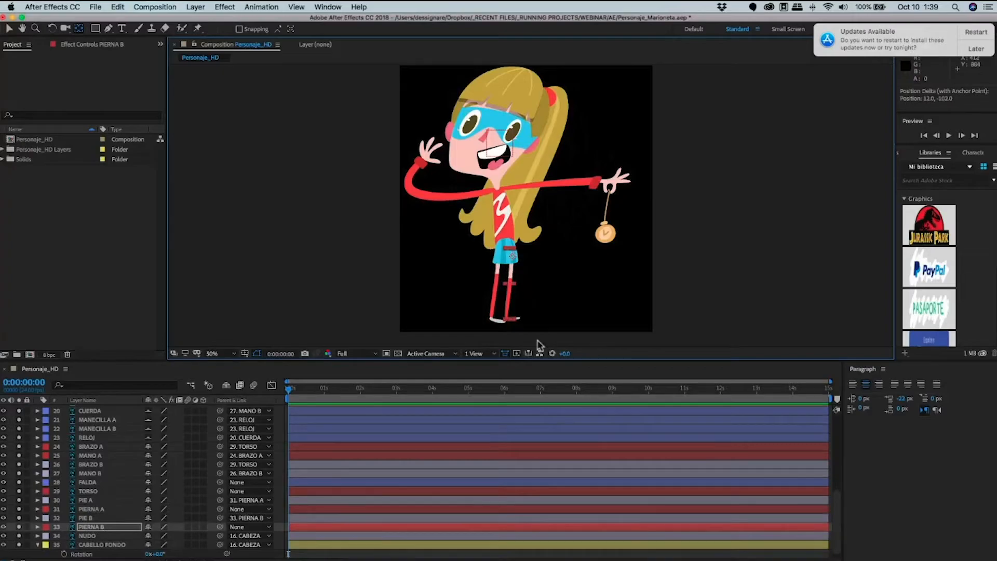
key(super+s)
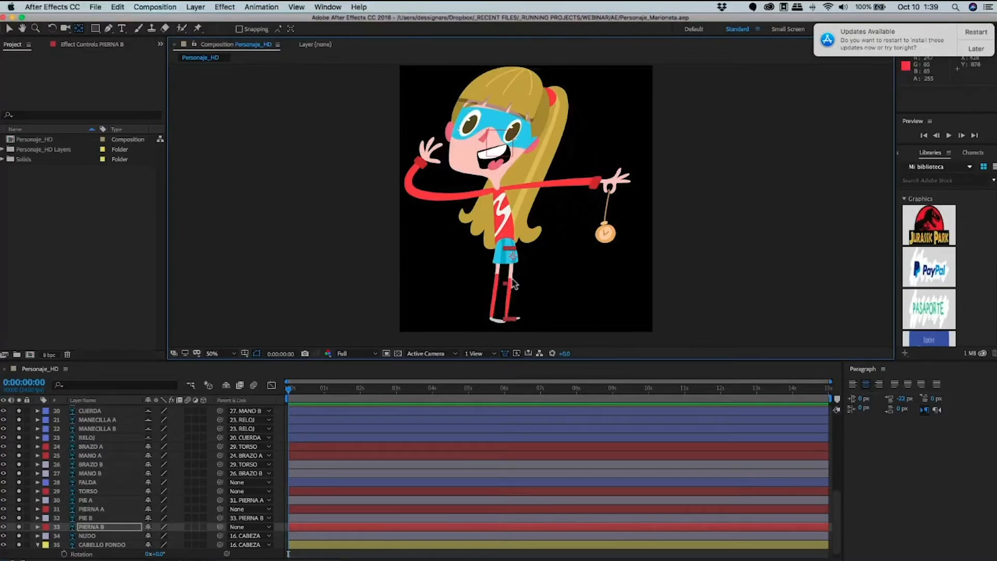
Try parenting the PIERNA B and PIERNA A layers to TORSO.
click(96, 526)
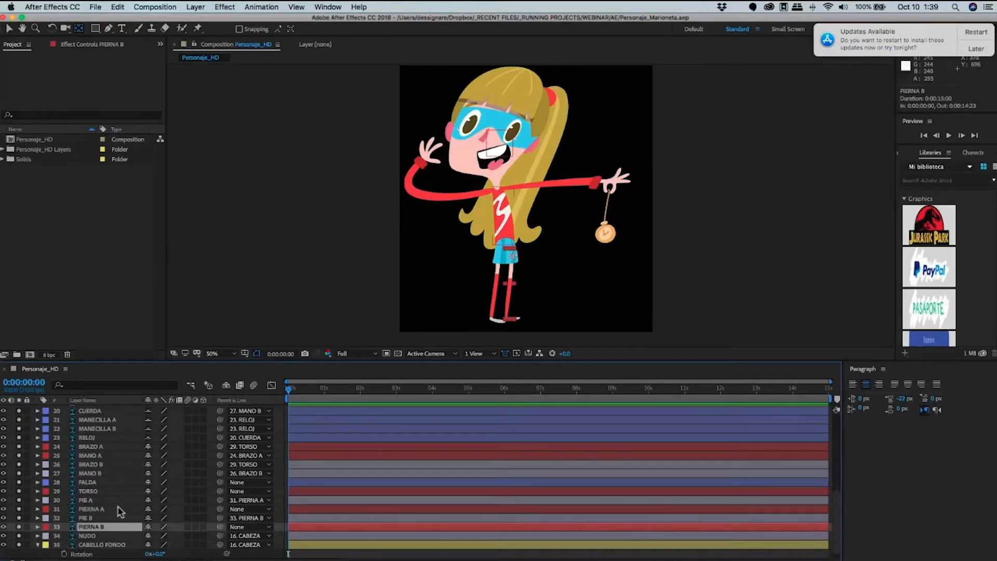
click(104, 492)
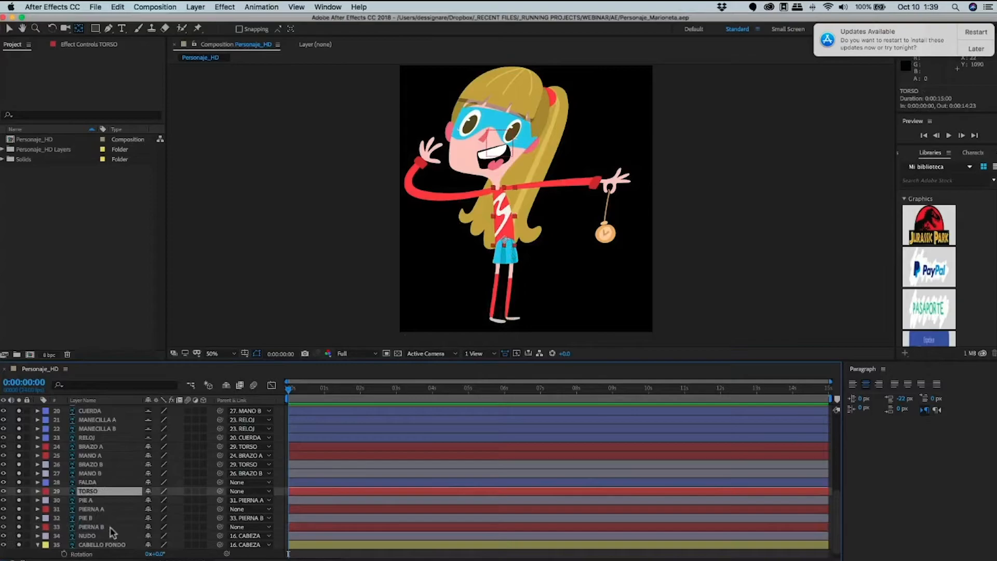
click(117, 527)
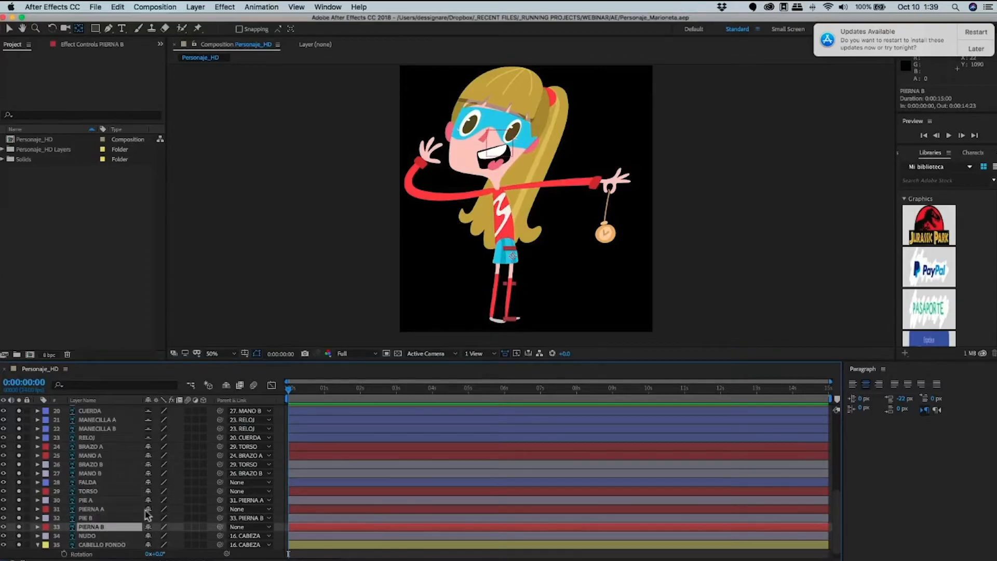
drag(220, 526, 101, 491)
click(93, 509)
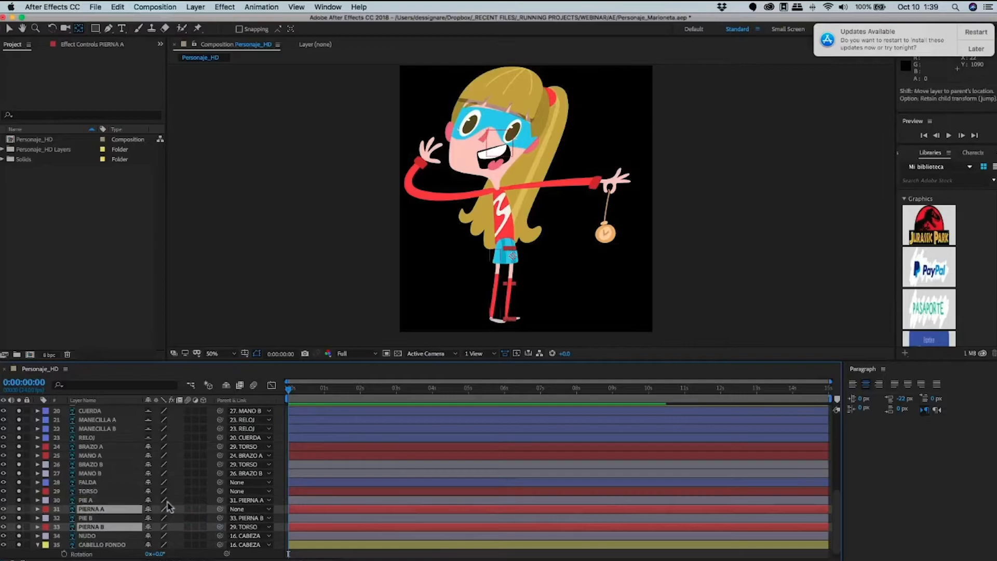
mouse_move(220, 509)
mouse_down()
mouse_move(99, 491)
mouse_move(208, 500)
mouse_up()
Test TORSO's rotation with both legs attached, undo the change and save the project.
click(99, 491)
key(r)
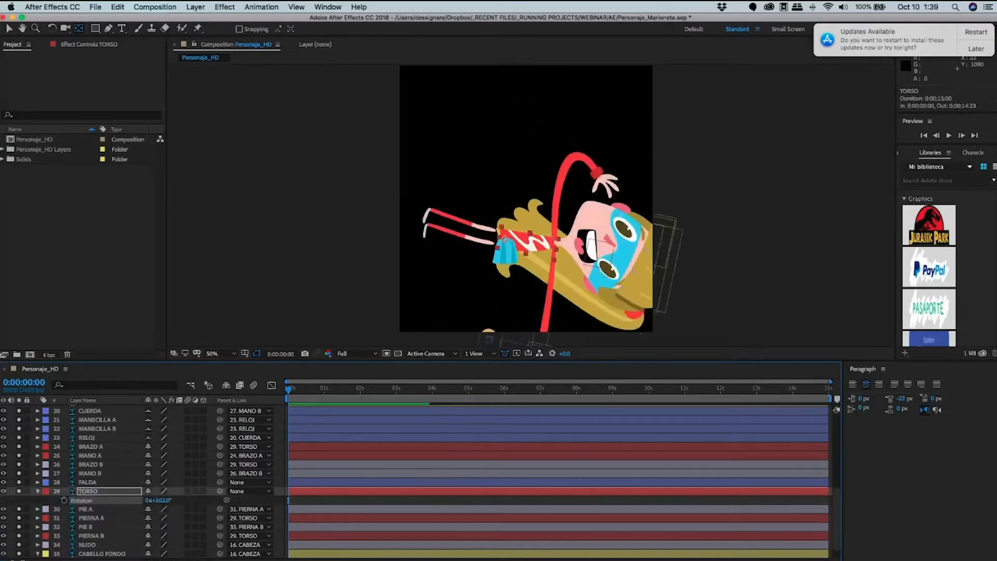
key(super+z)
key(super+s)
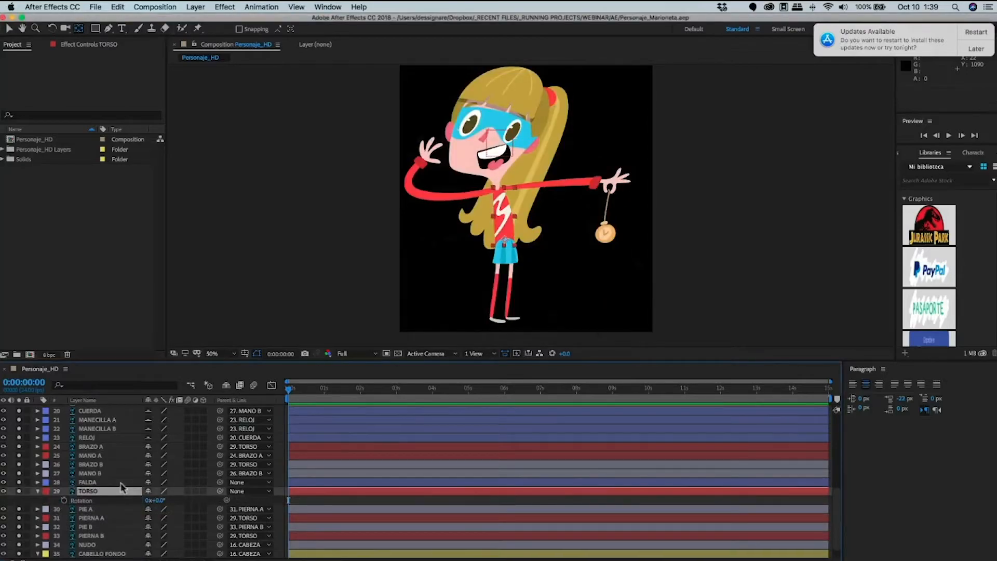
Undo the parenting of PIERNA A and PIERNA B to TORSO and save the project.
scroll(129, 498, down, 2)
key(super+z)
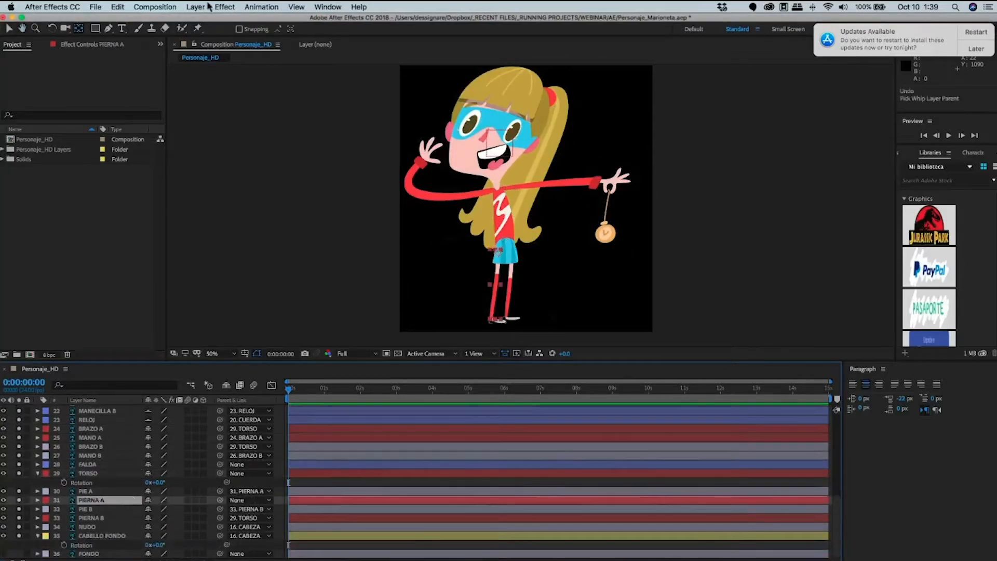
key(super+z)
key(super+s)
Create a null object and place it over the skirt at about 404, 746.
click(206, 6)
mouse_move(219, 20)
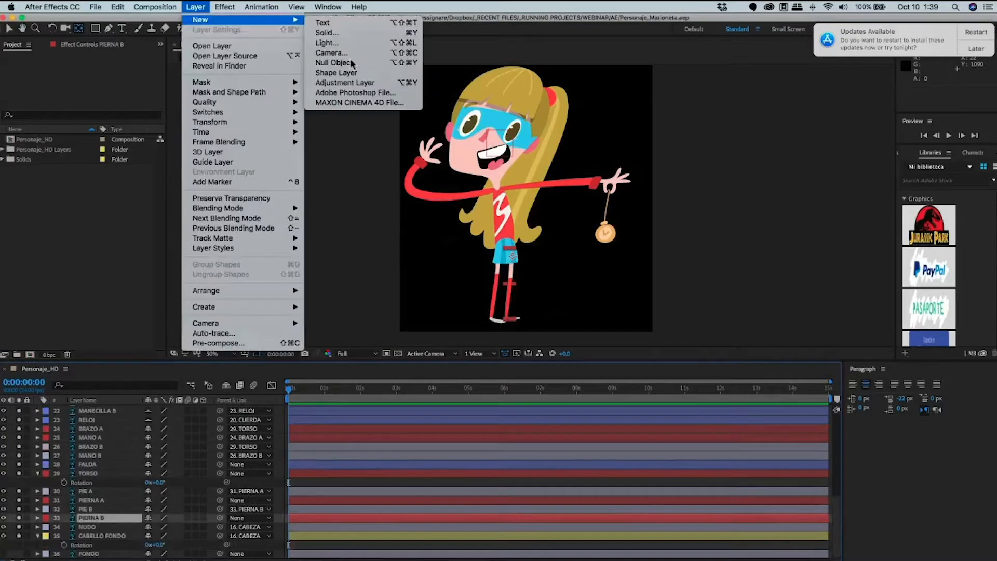
click(351, 63)
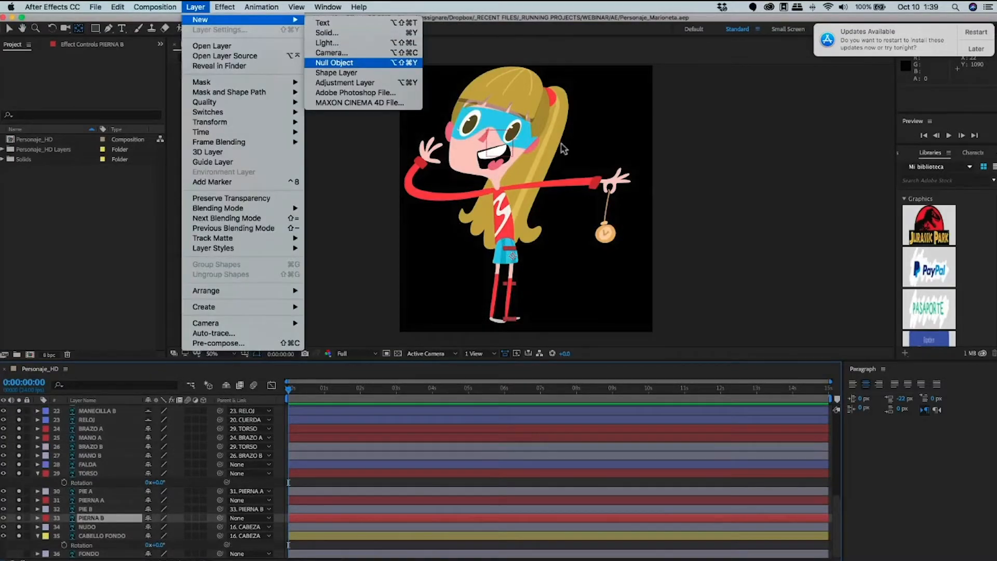
drag(545, 216, 521, 261)
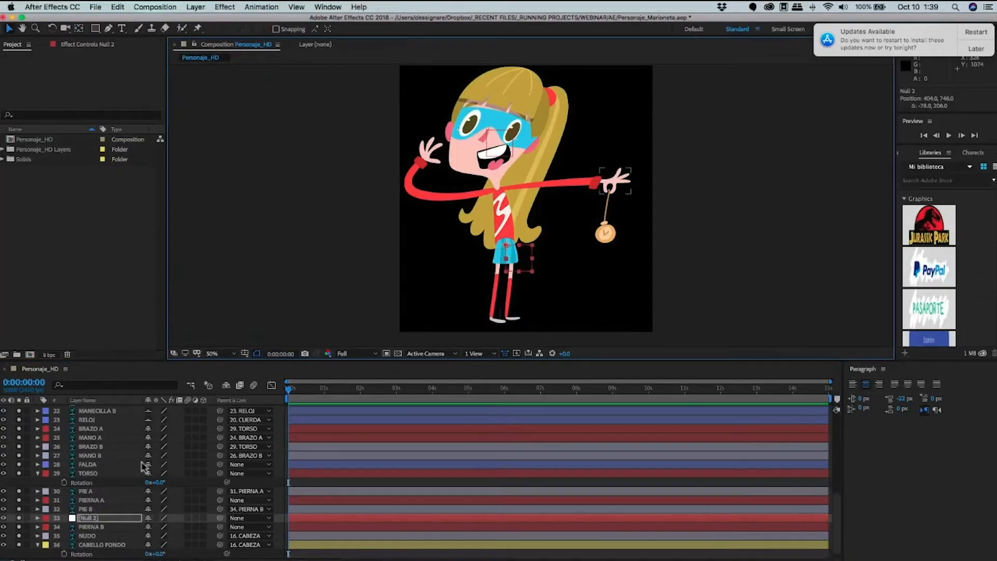
Rename the new null layer as CONTROL POS and save the project.
scroll(95, 511, down, 1)
click(90, 510)
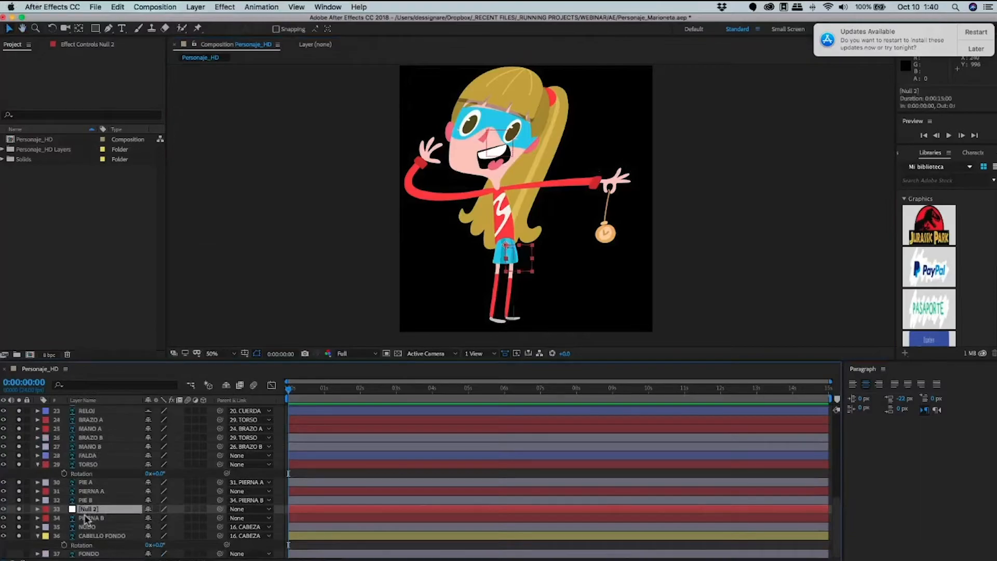
key(Return)
text(CONTROL POS)
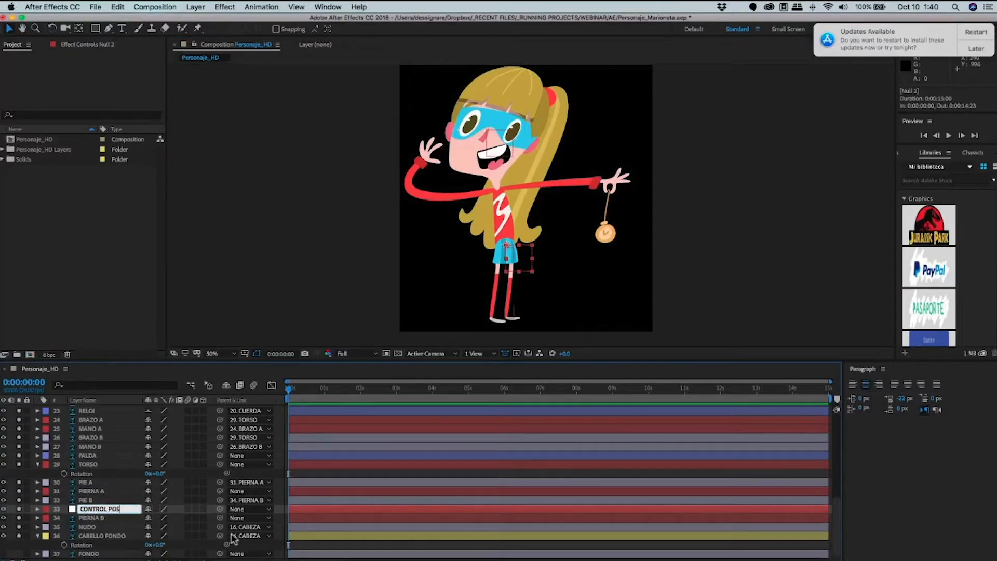
key(Return)
key(super+s)
Parent TORSO, PIERNA B and PIERNA A to CONTROL POS, place the null directly below TORSO in the layer order, and save.
click(117, 518)
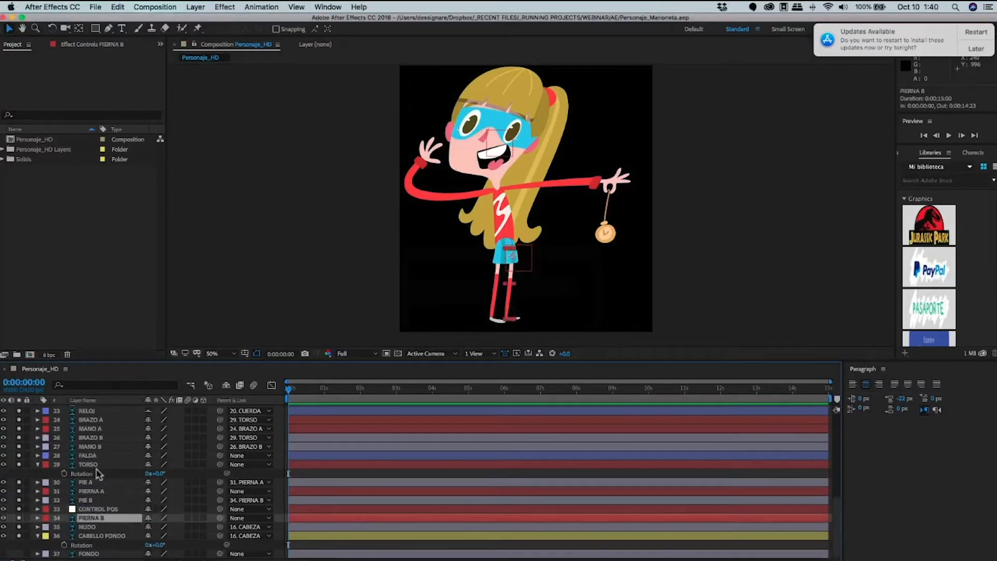
drag(219, 464, 104, 510)
click(220, 510)
drag(220, 518, 112, 512)
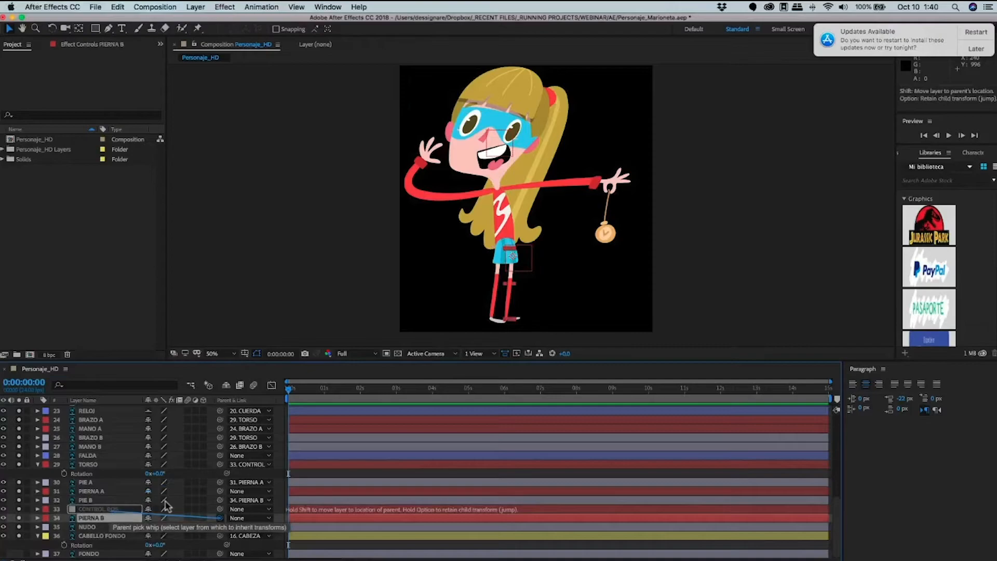
drag(220, 492, 108, 480)
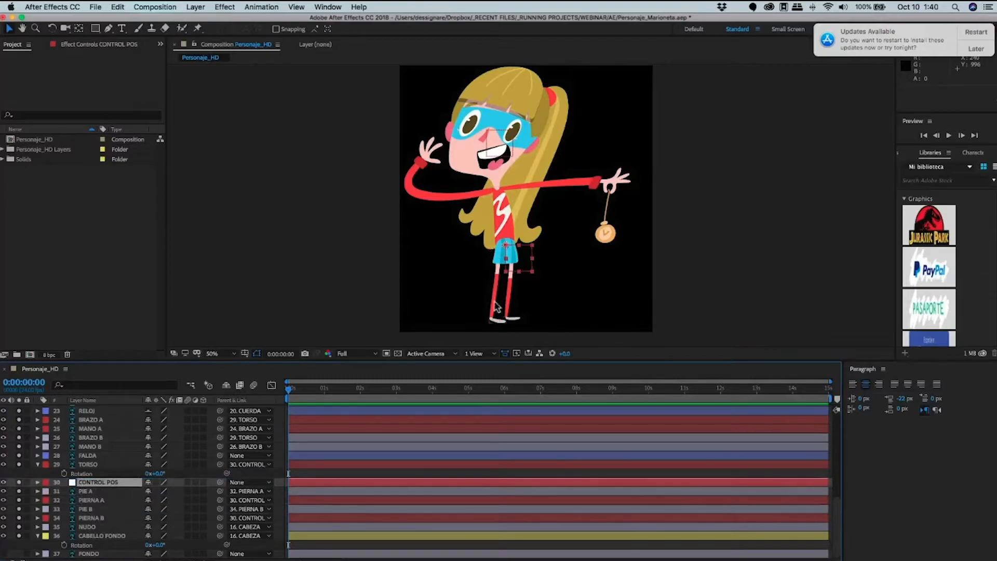
key(super+s)
Test PIERNA A's rotation around the hip and undo the change.
click(104, 499)
key(r)
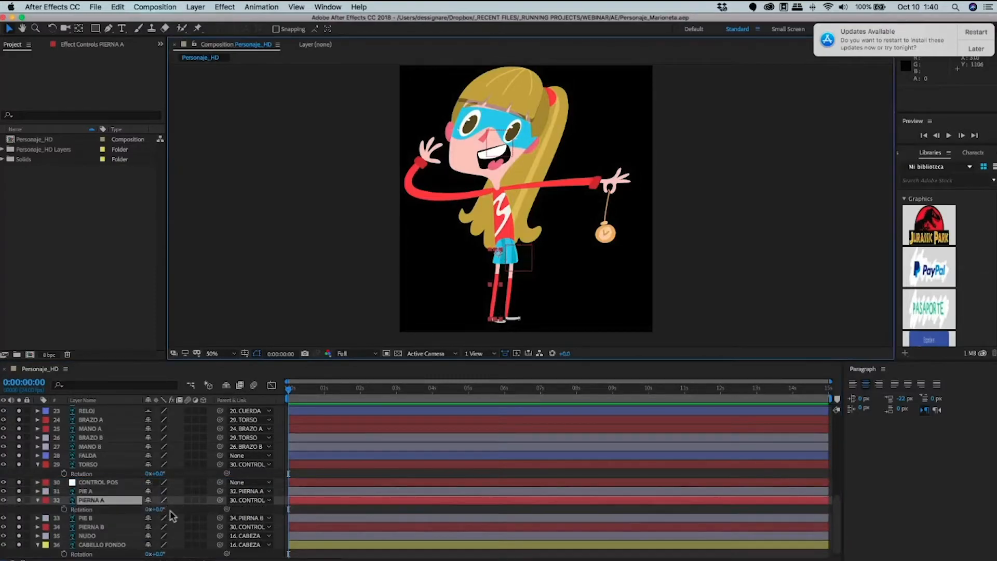
drag(159, 508, 193, 511)
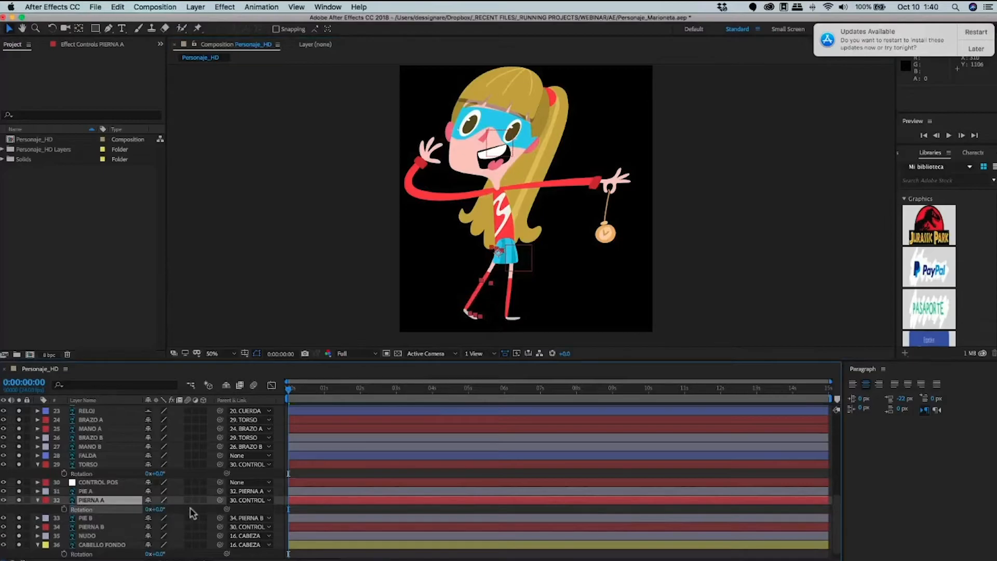
key(super+z)
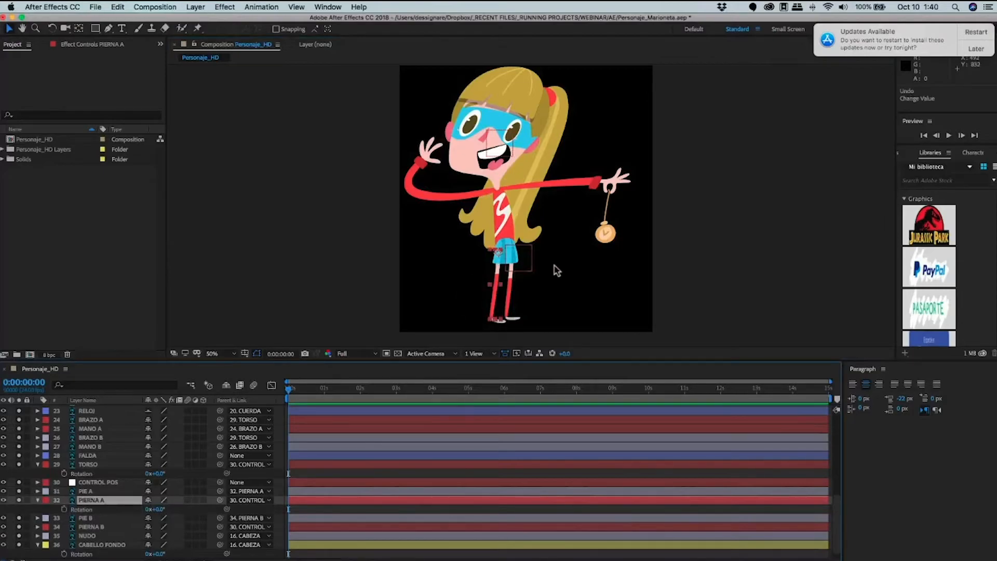
Test moving CONTROL POS, undo the move, and parent the FALDA layer to CONTROL POS.
drag(531, 269, 521, 262)
key(super+z)
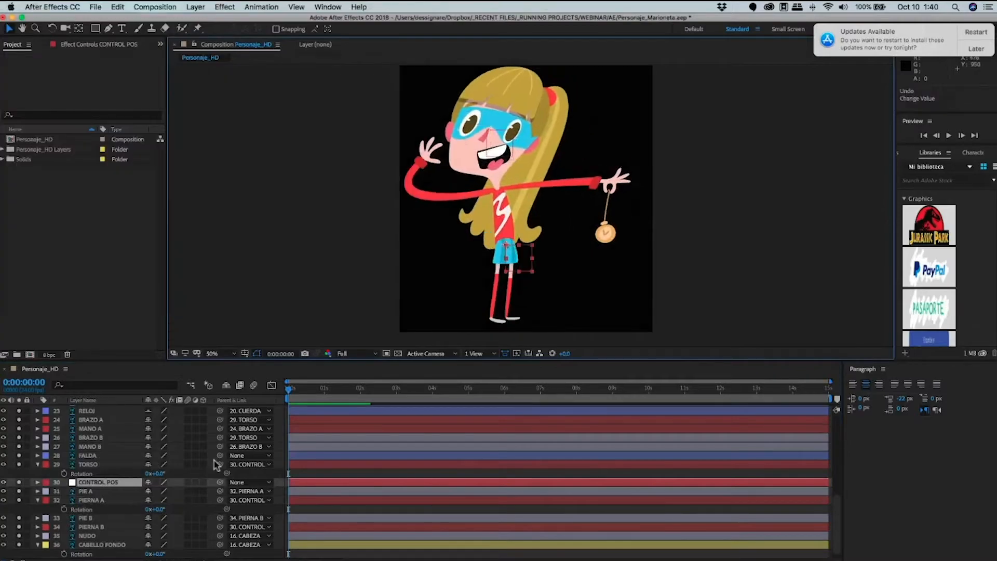
click(87, 455)
drag(219, 456, 103, 482)
Test moving the whole character with the skirt through CONTROL POS, undo the move and save the project.
click(584, 266)
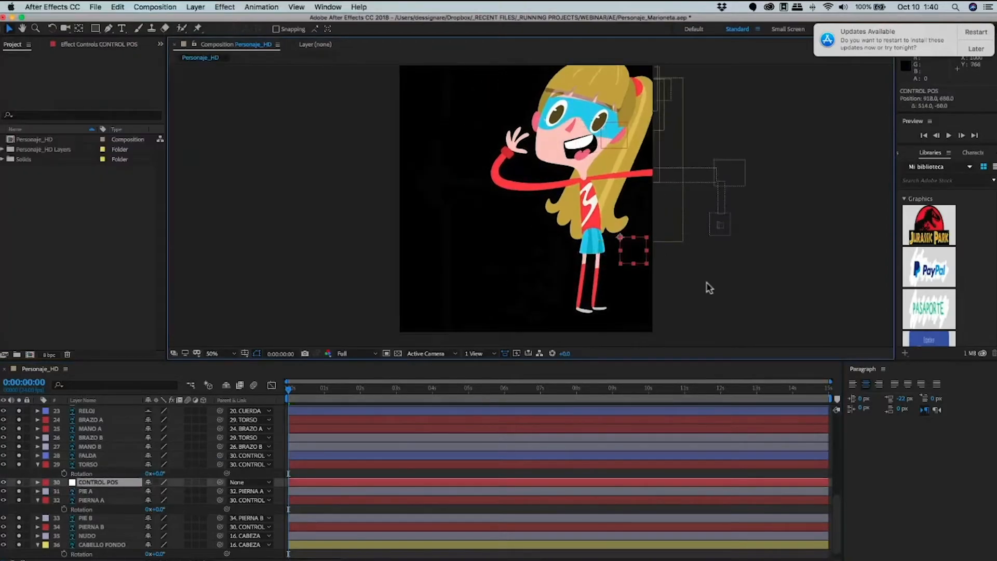
drag(709, 287, 723, 288)
key(super+z)
key(super+s)
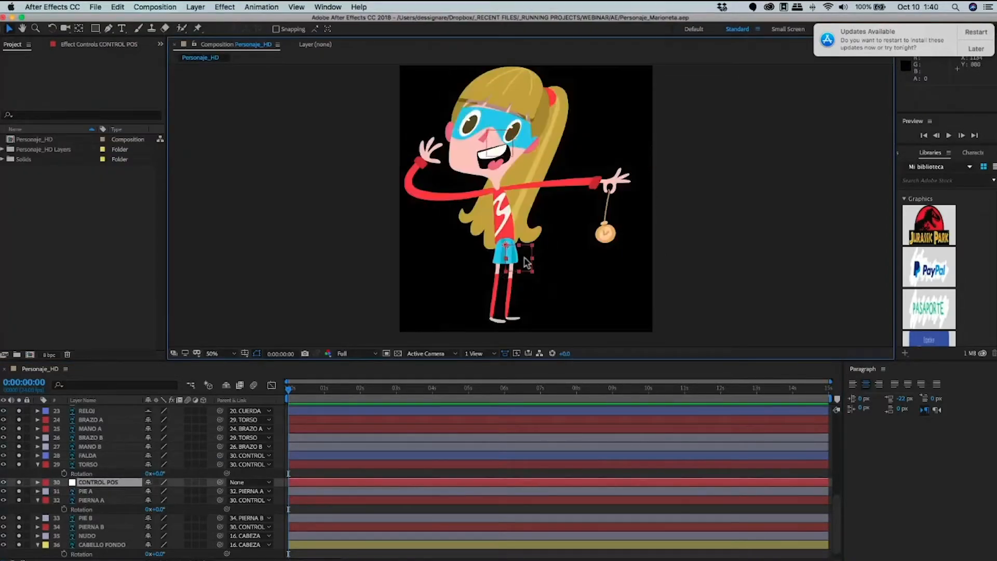
Repeat the CONTROL POS movement test, undo it, and collapse the rotation properties of TORSO and PIERNA A.
drag(544, 261, 561, 276)
key(super+z)
key(super+s)
click(37, 464)
click(37, 491)
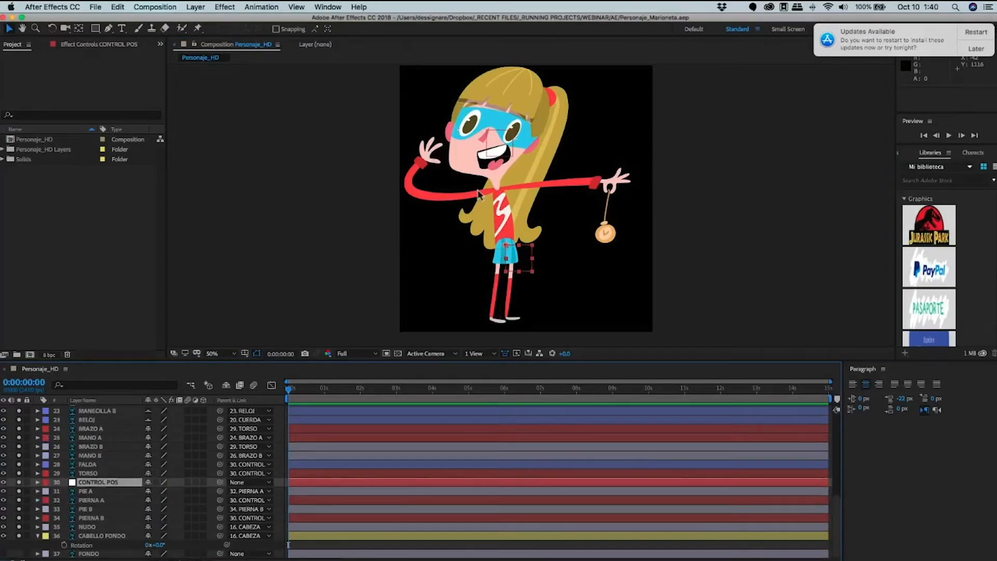
Reveal BRAZO A's rotation, clear the solo state of all layers, solo only BRAZO A and MANO A, and save.
click(479, 194)
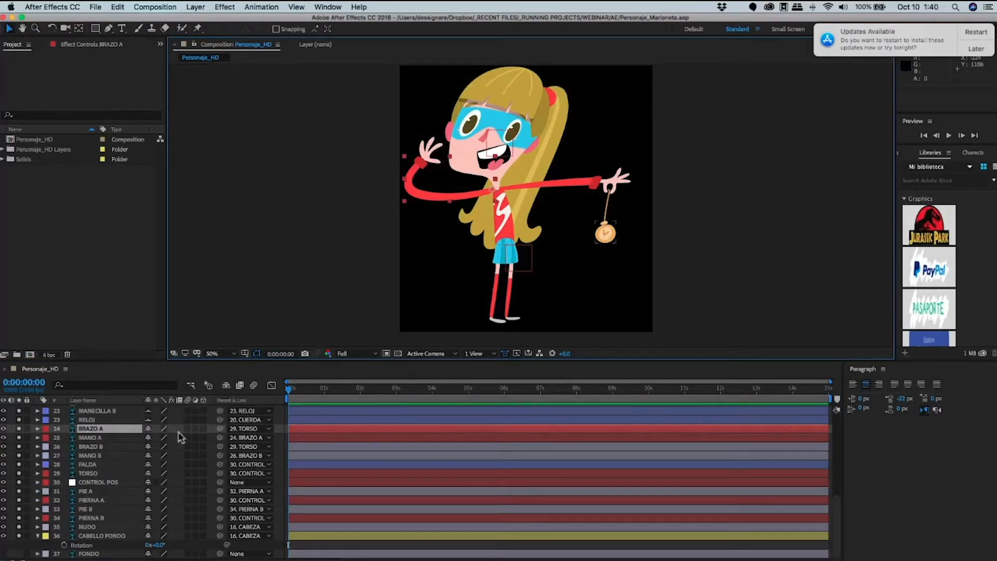
key(r)
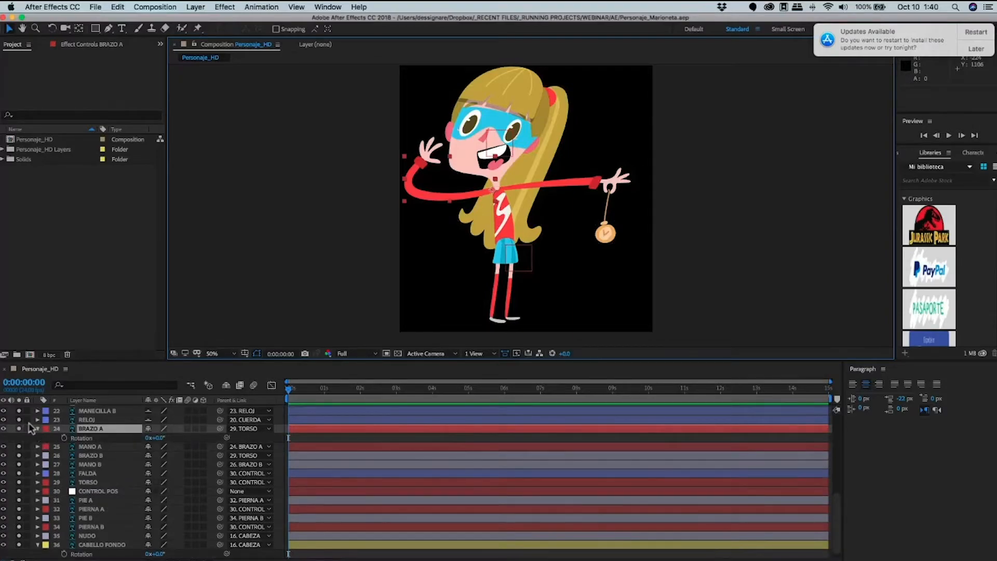
key(super+a)
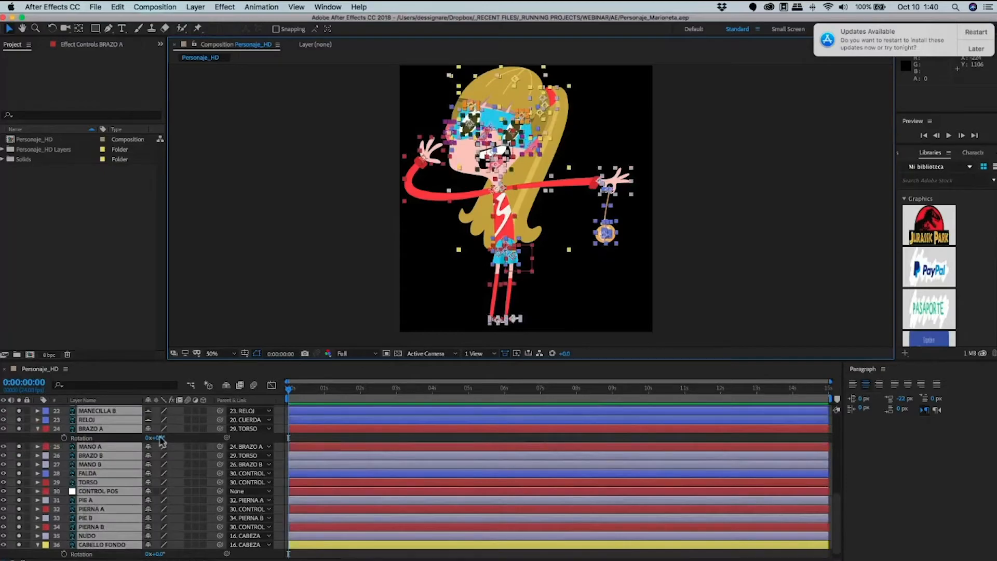
key(super+shift+a)
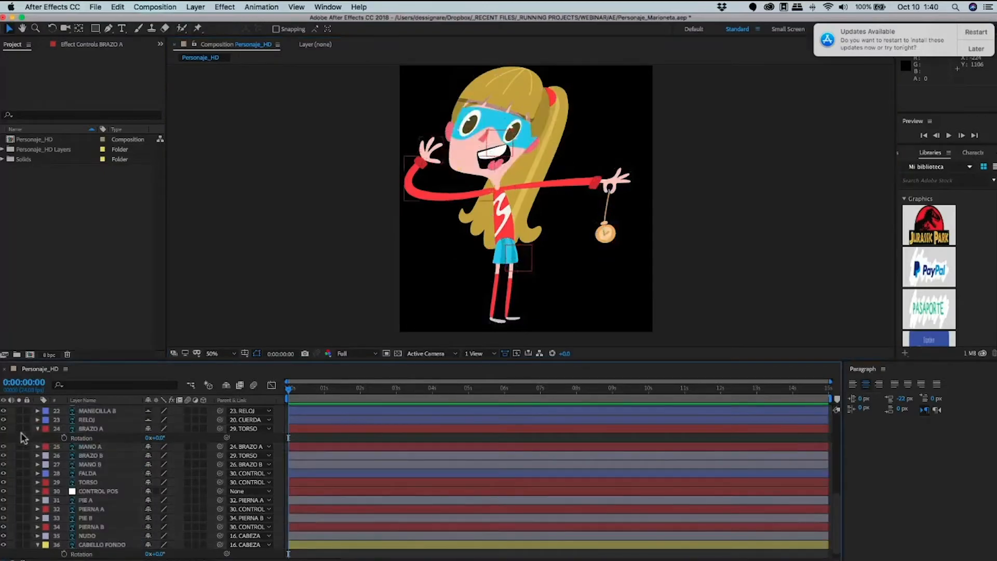
click(20, 429)
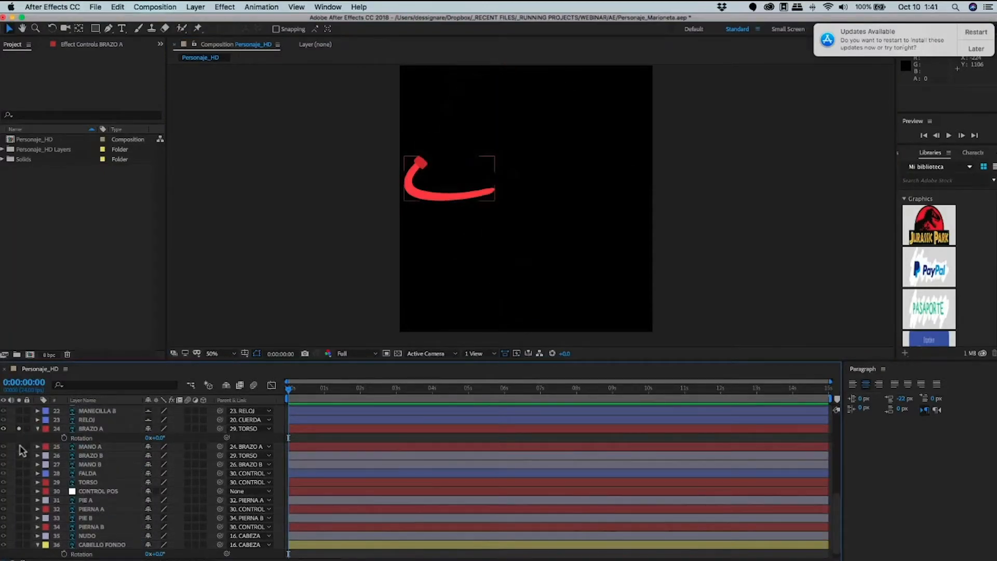
key(z)
click(498, 174)
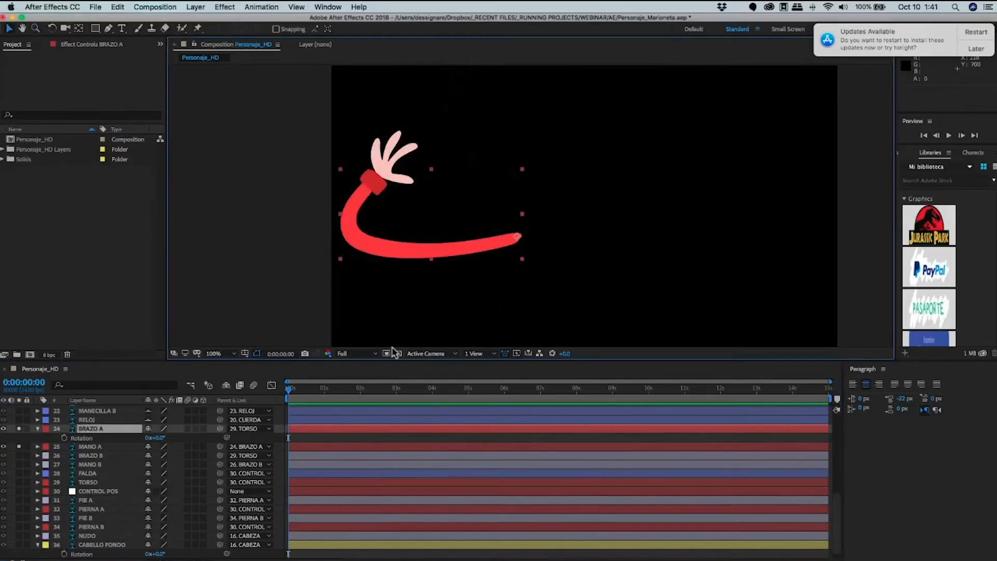
key(super+s)
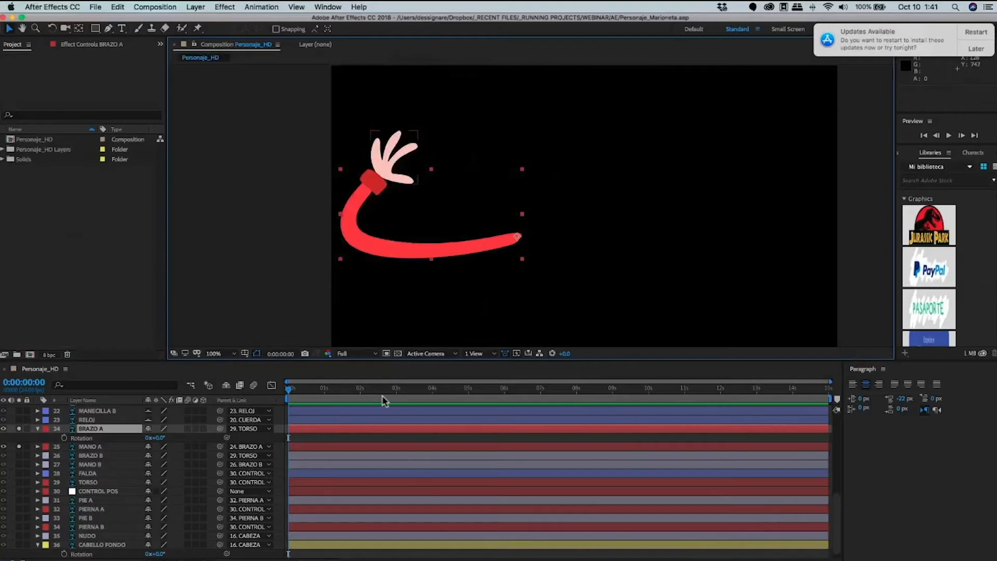
Activate the Puppet Pin tool with BRAZO A selected and turn off solo for BRAZO A and MANO A.
click(198, 28)
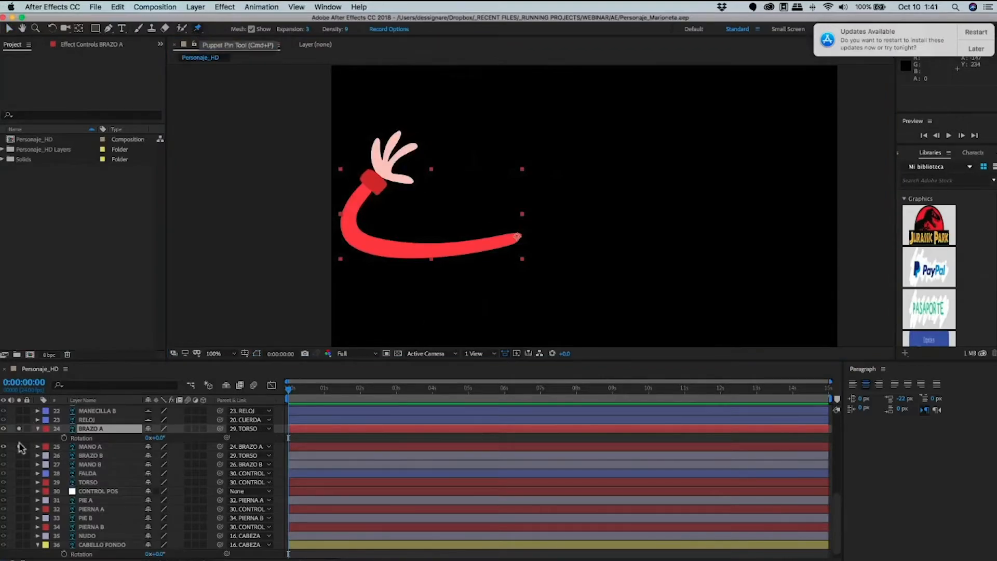
drag(19, 428, 19, 536)
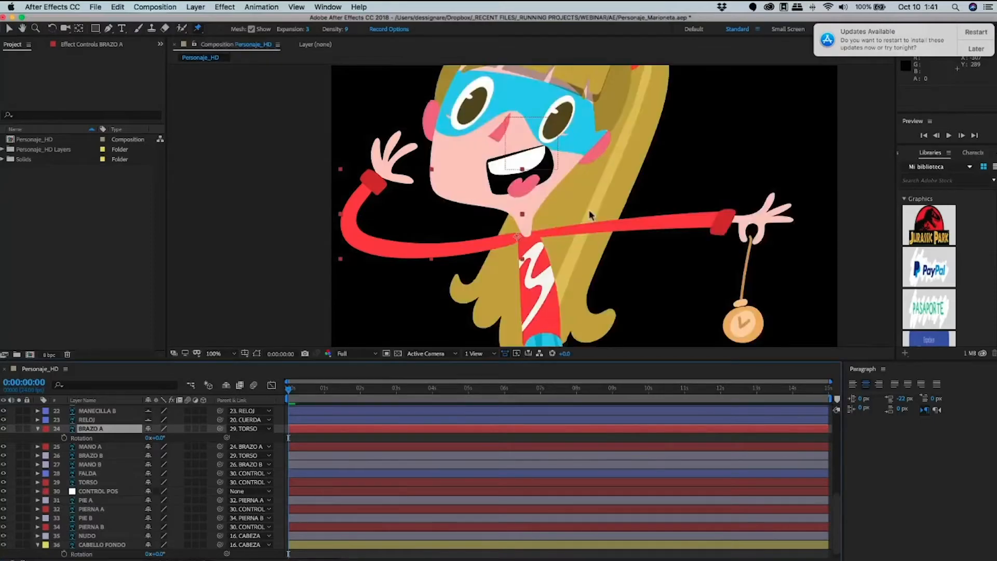
Show only CABELLO FONDO and place a puppet pin at the top of the hair with the Puppet Pin tool.
key(space)
key(z)
alt+click(590, 212)
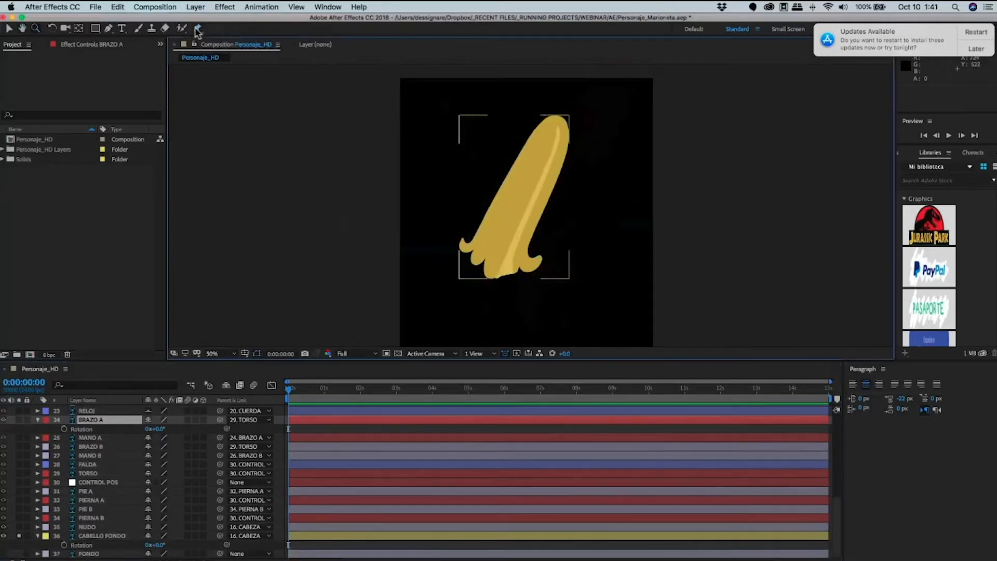
click(198, 28)
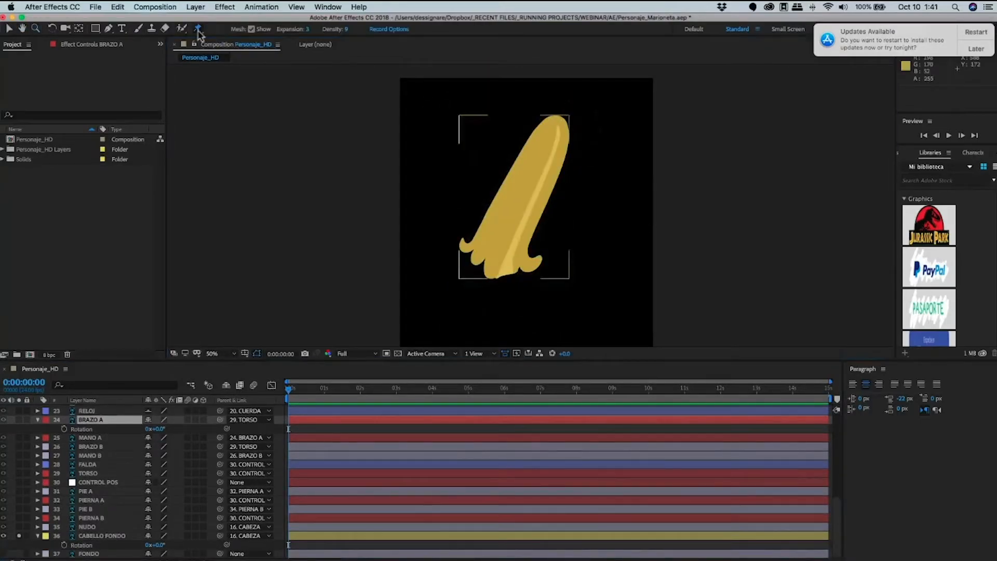
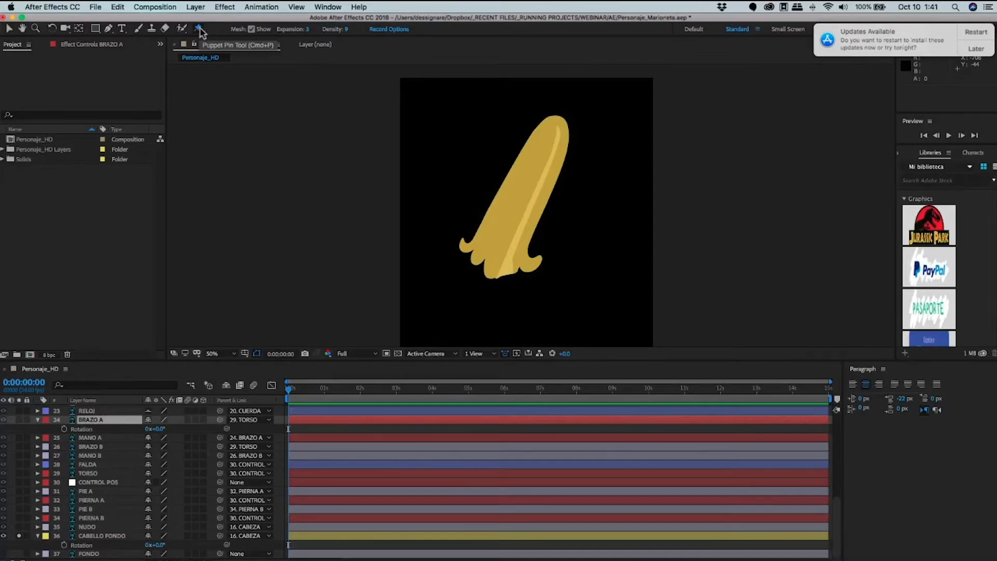
click(555, 125)
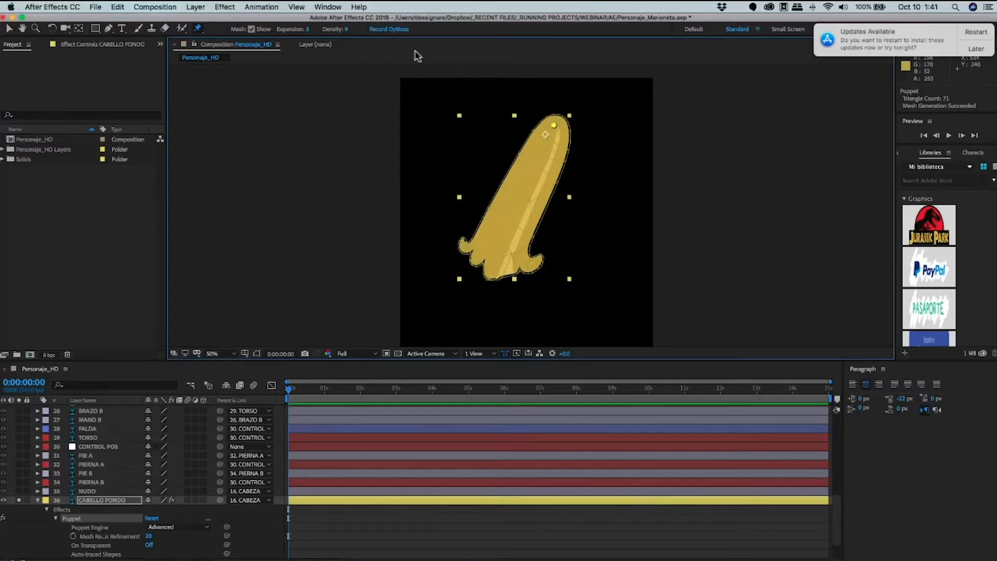
Set the Puppet Pin tool's mesh density to 12.
click(350, 30)
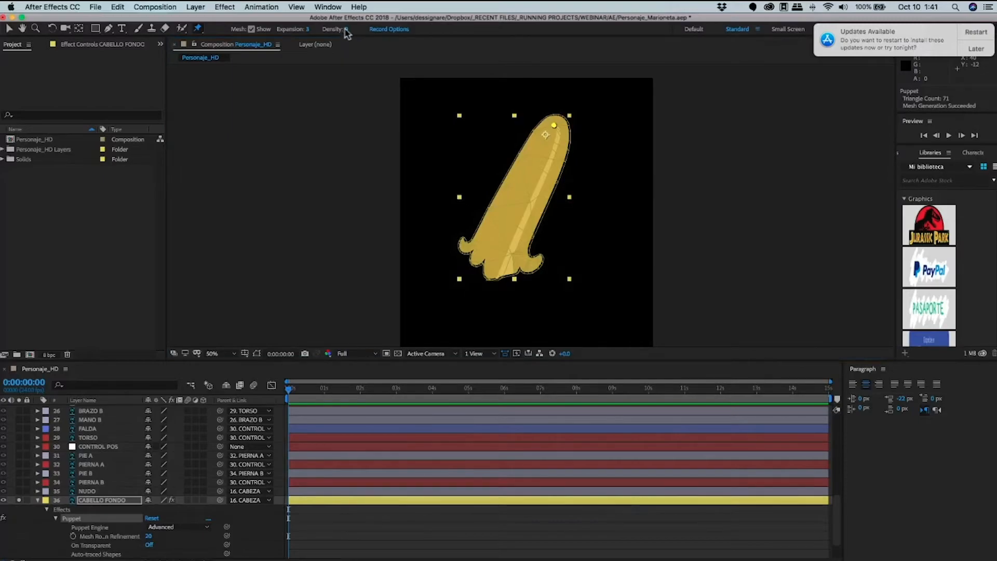
click(346, 29)
text(1)
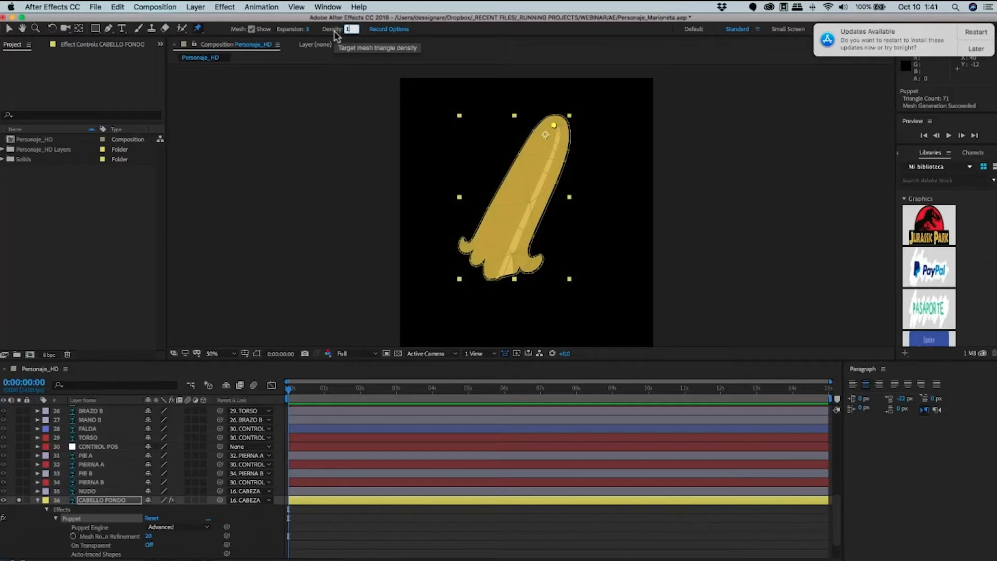
text(2)
key(Return)
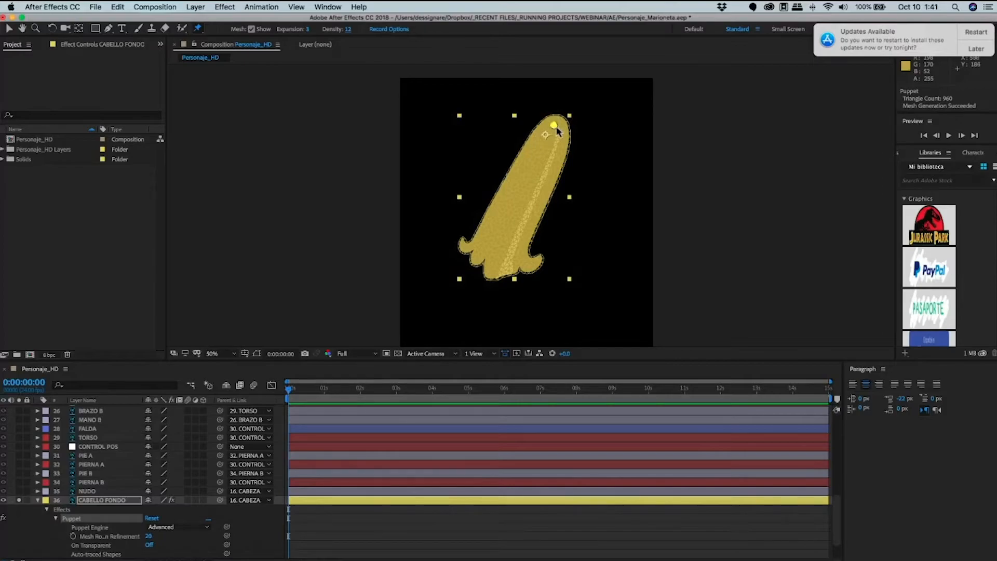
Add puppet pins at the middle and lower end of CABELLO FONDO and test bending the hair with the lower pin.
click(522, 197)
click(494, 258)
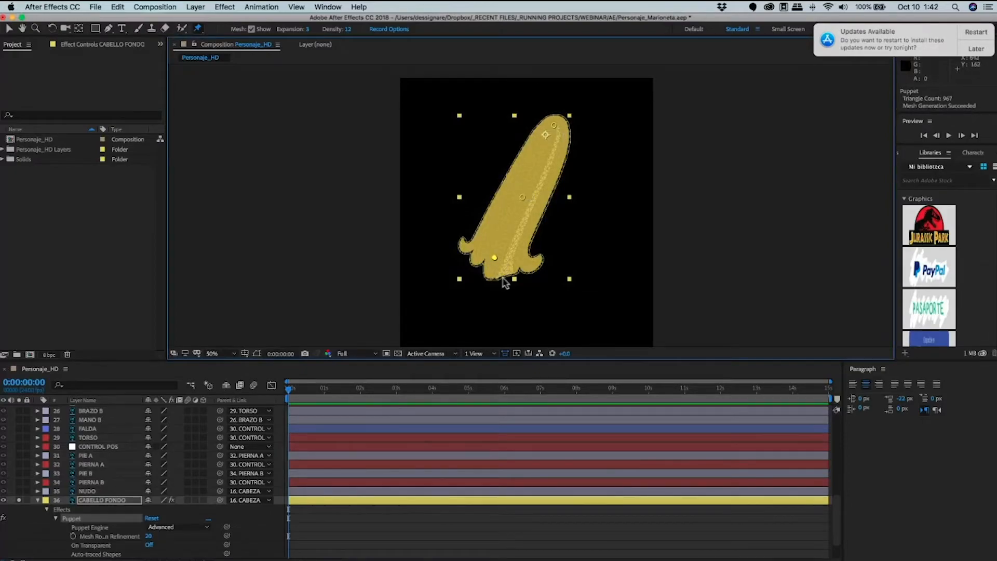
key(v)
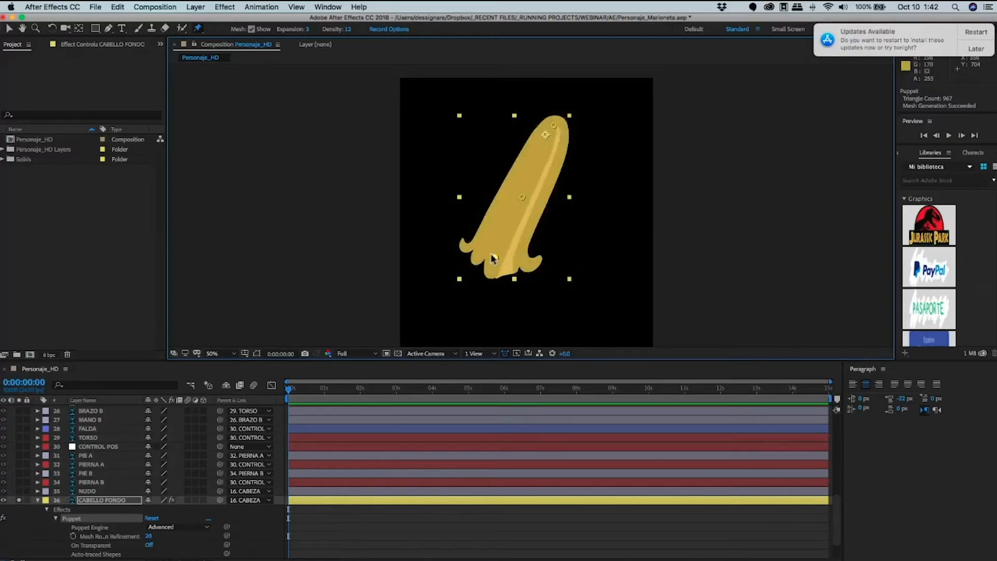
mouse_move(493, 257)
mouse_down()
mouse_move(544, 256)
mouse_move(495, 258)
mouse_up()
drag(467, 228, 530, 254)
Test bending the hair with its middle pin, and undo the pin movements together with the two added pins.
key(super+z)
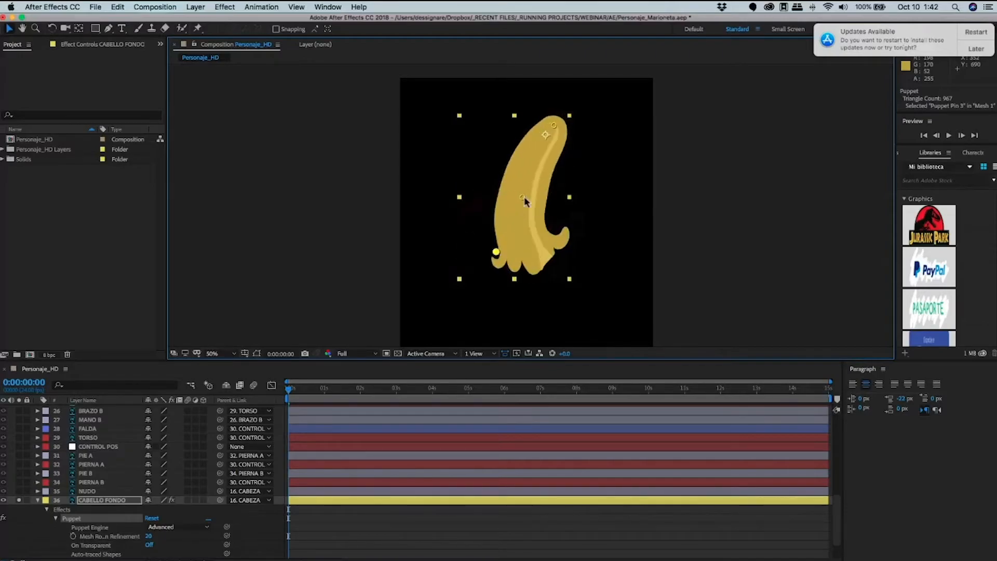
key(super+z)
key(super+z)
drag(519, 197, 559, 182)
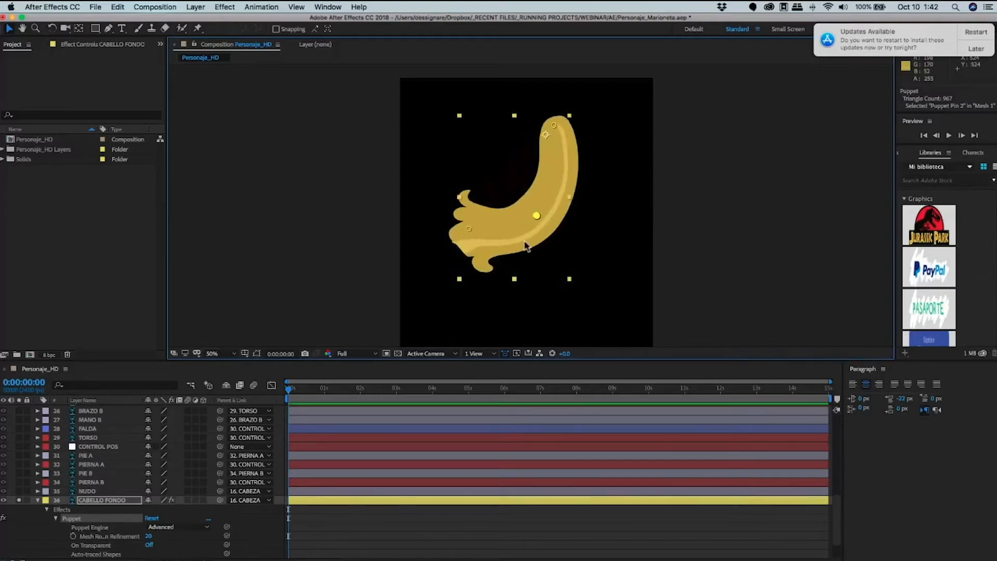
key(super+z)
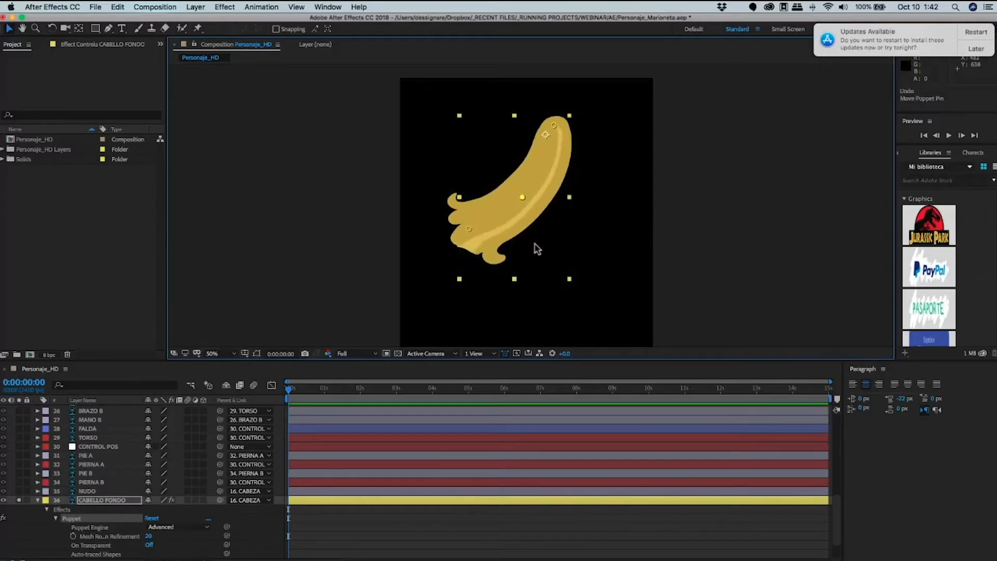
key(super+z)
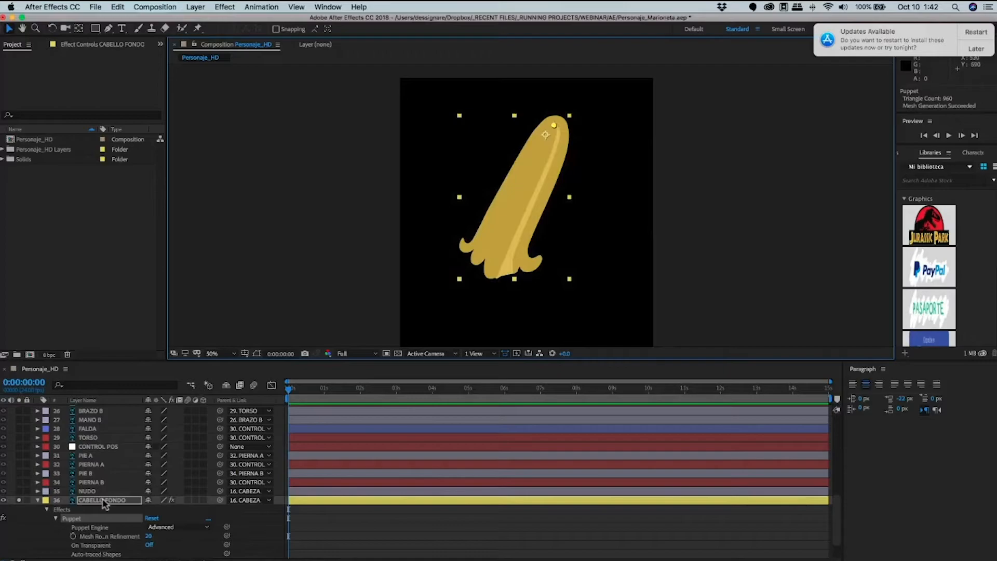
Select the Puppet effect on CABELLO FONDO and apply a density of 12 to its existing mesh.
click(34, 65)
click(102, 44)
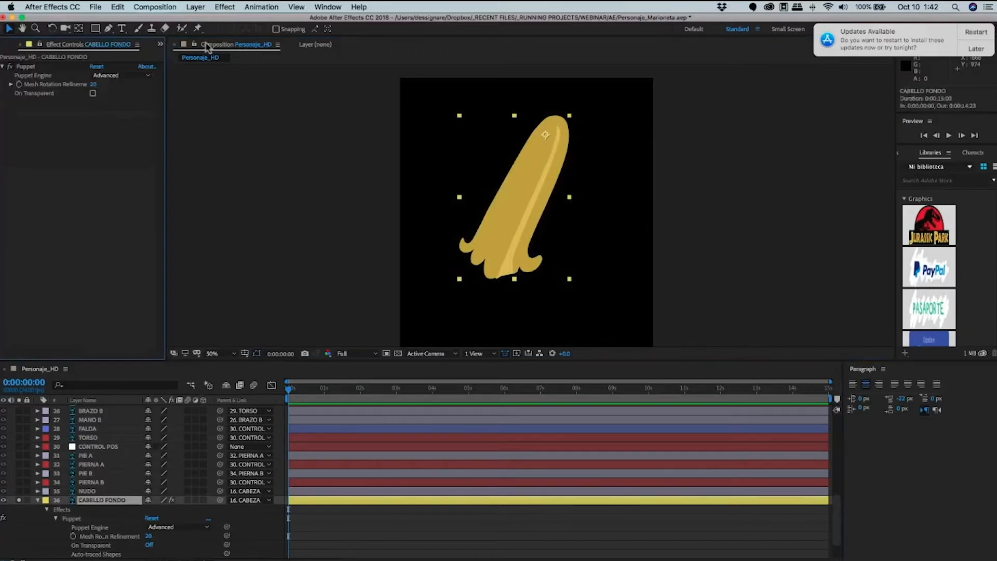
click(26, 67)
key(super+p)
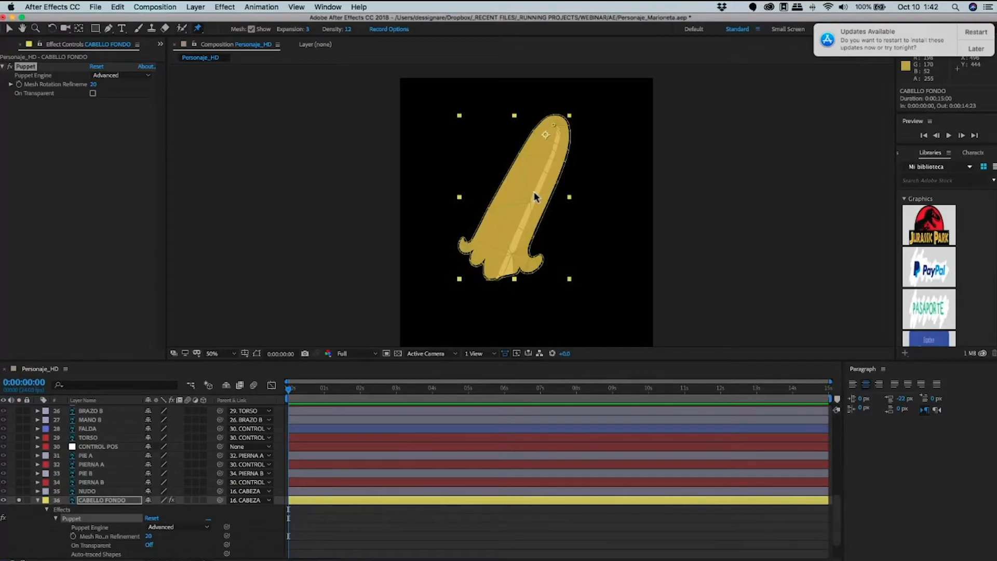
click(348, 29)
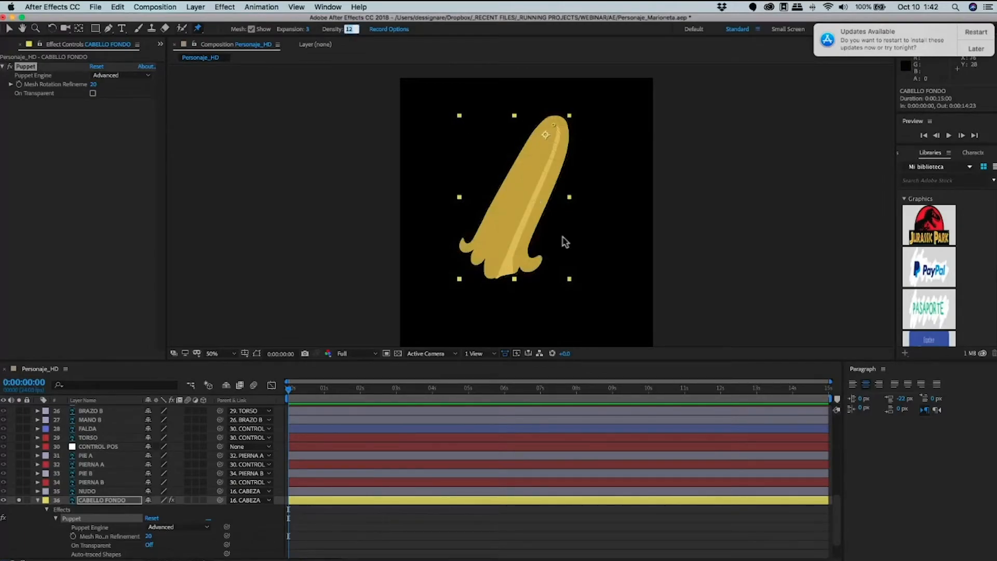
text(12)
key(Return)
Delete the Puppet effect from CABELLO FONDO, turn off the layer's solo and save the project.
click(101, 499)
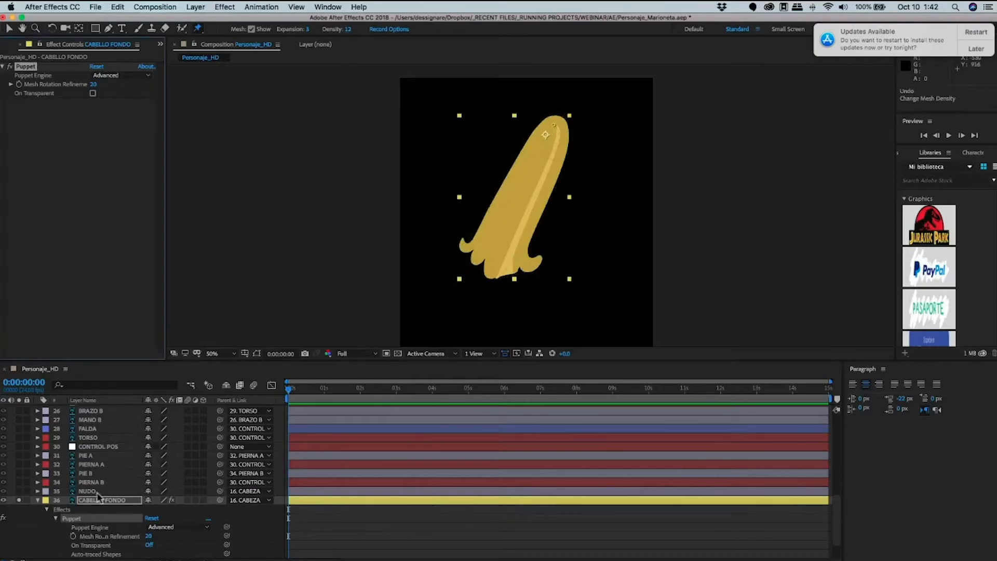
click(27, 67)
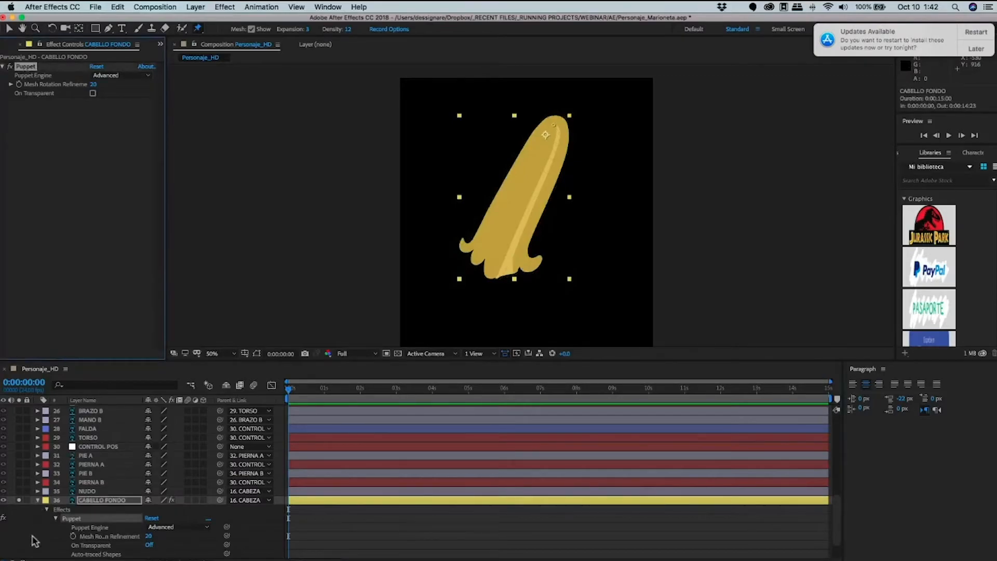
key(Delete)
click(37, 536)
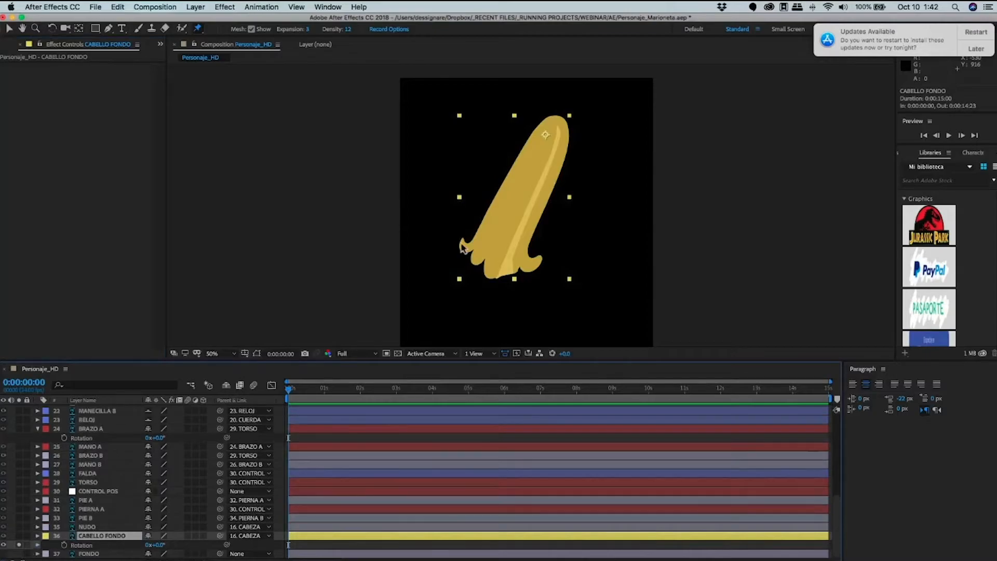
key(cmd+s)
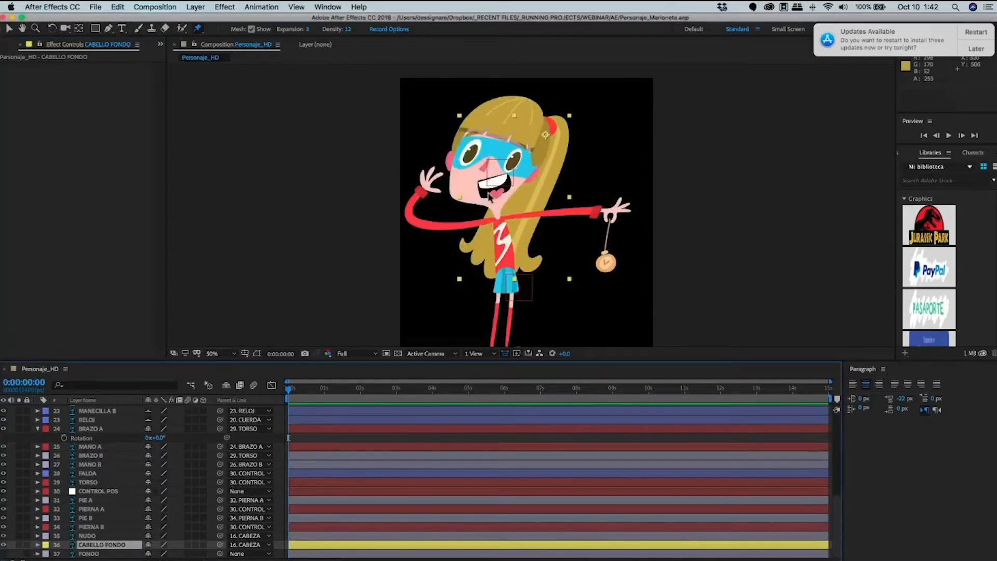
Select the BRAZO A arm on the character and solo its layer.
scroll(519, 229, up, 2)
drag(447, 235, 490, 280)
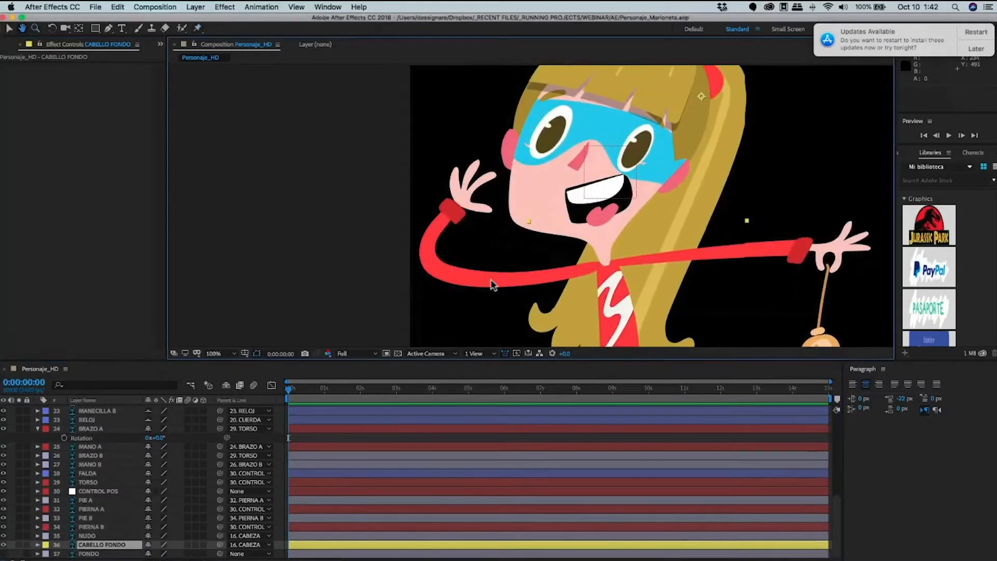
key(v)
click(490, 281)
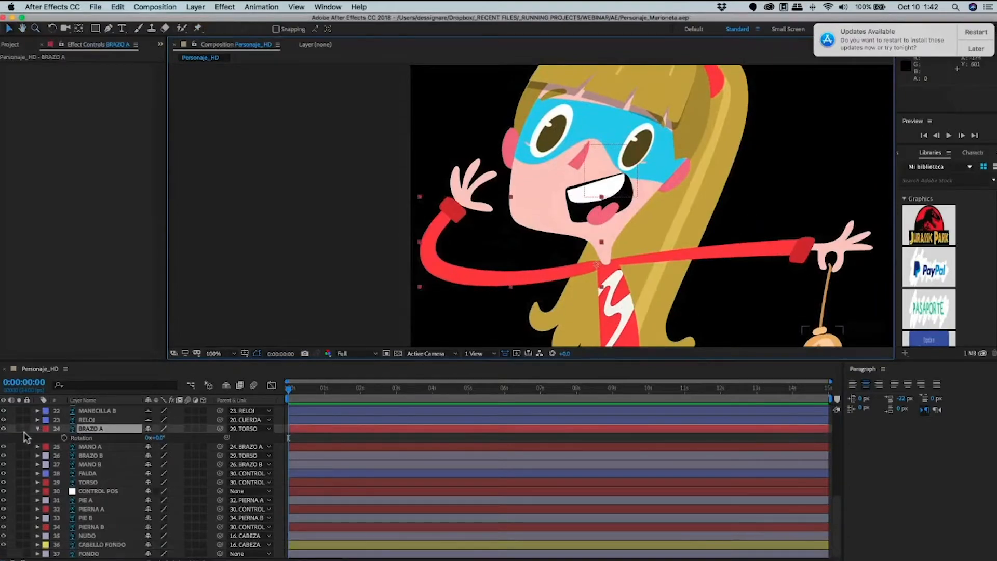
click(19, 428)
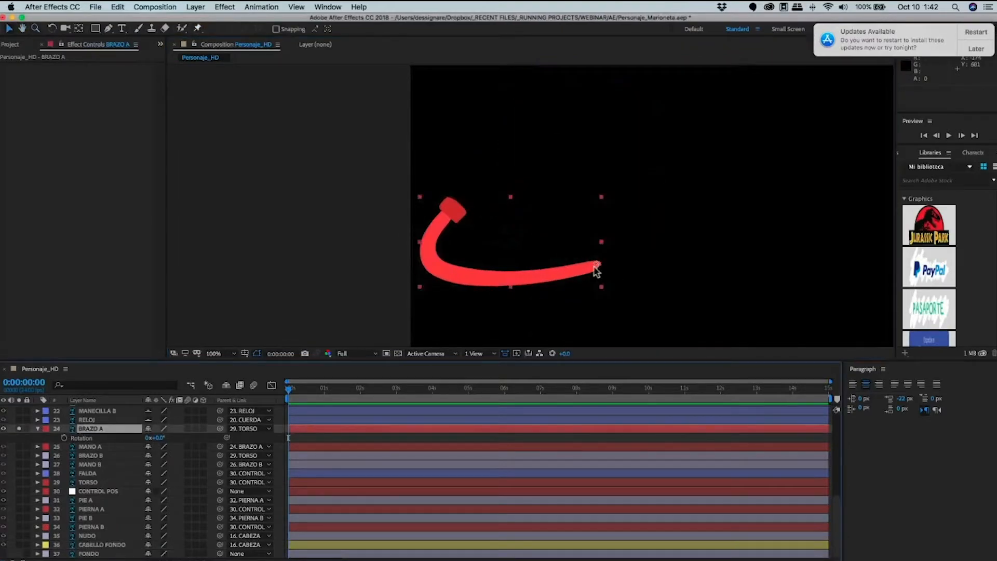
Place puppet pins at the shoulder and wrist of BRAZO A, test bending the arm, and undo the test.
key(super+p)
click(451, 217)
drag(451, 217, 397, 227)
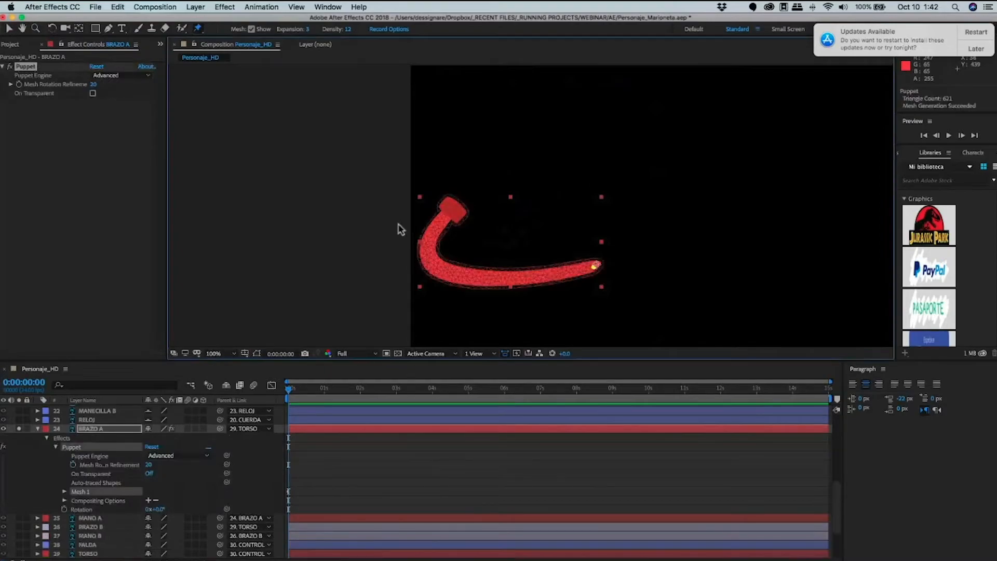
drag(546, 186, 512, 207)
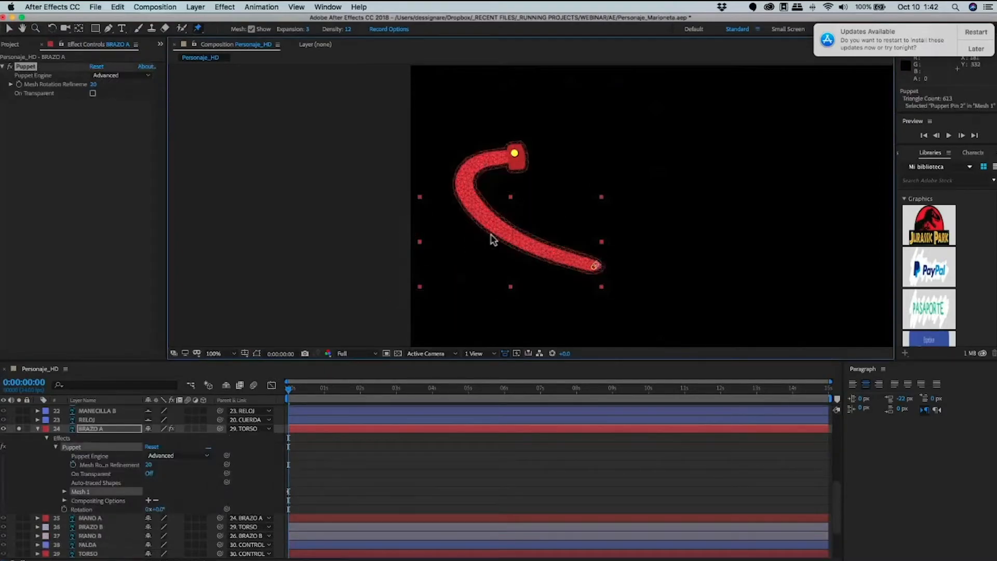
key(super+z)
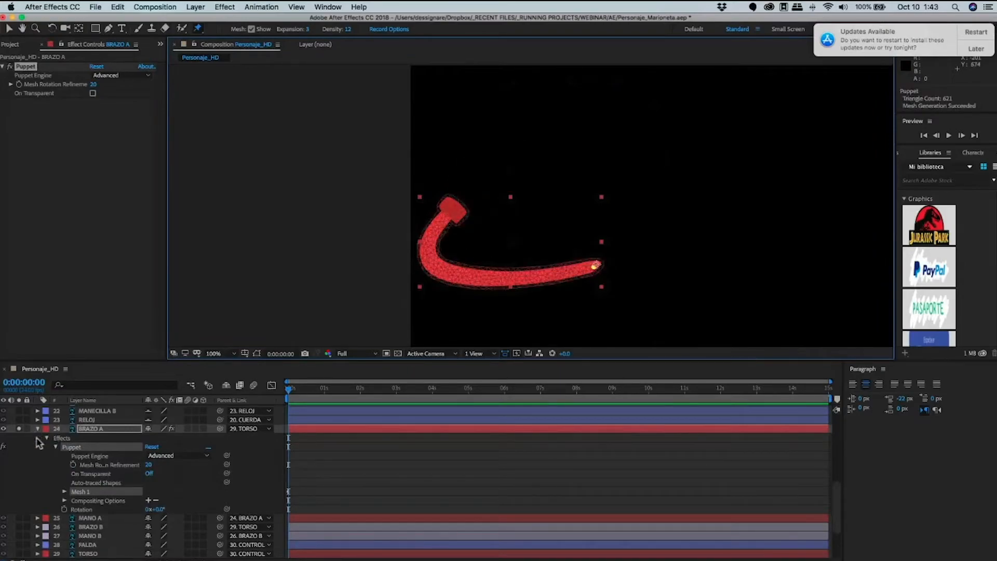
Collapse BRAZO A, solo MANO A alongside it and reveal MANO A's rotation property.
click(37, 429)
click(19, 447)
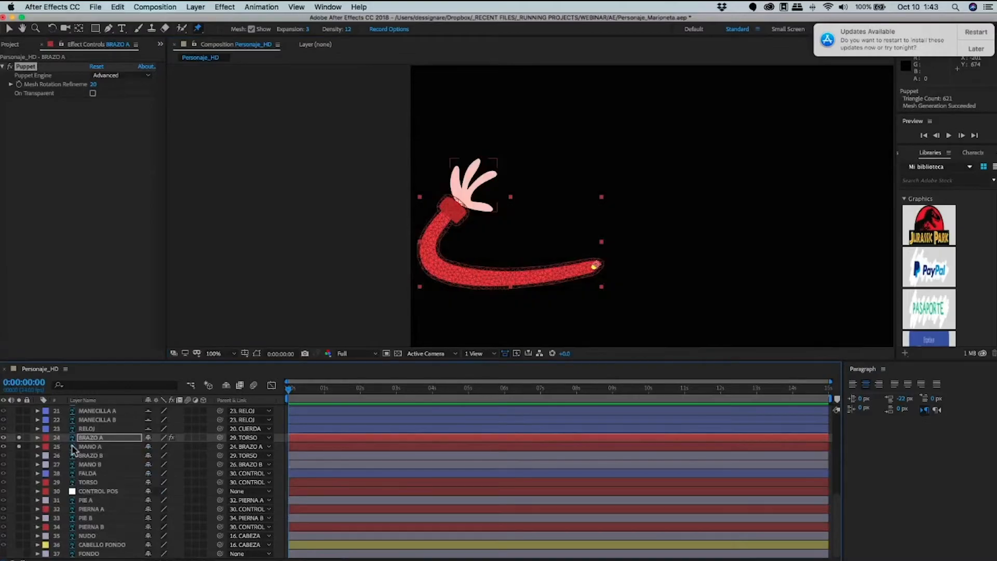
key(super+Down)
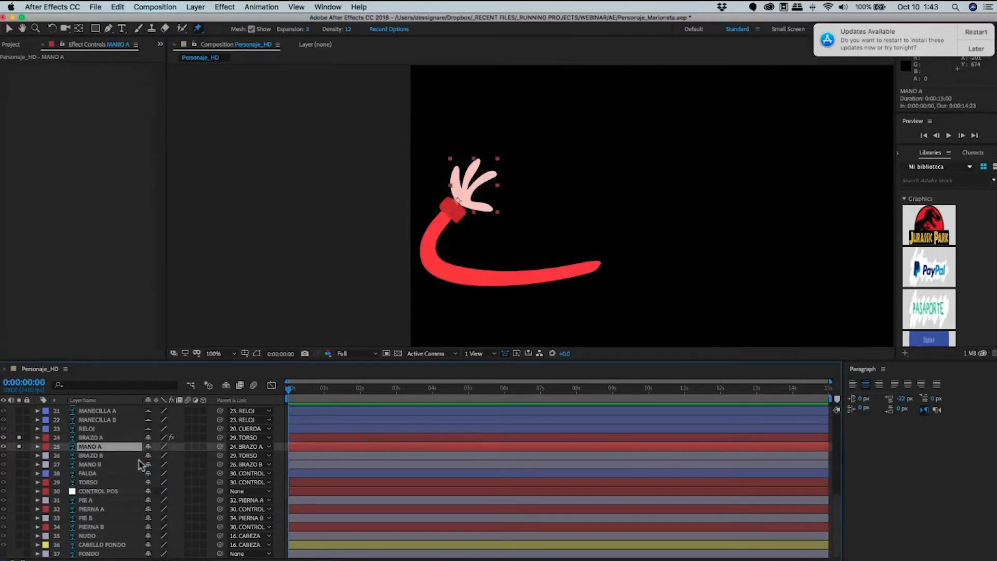
key(r)
key(super+Up)
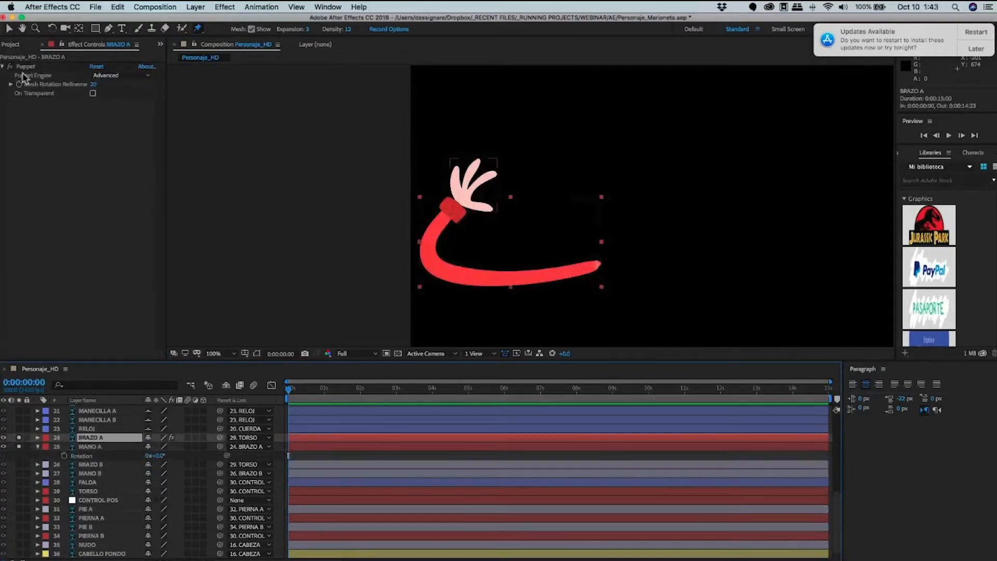
Delete the Puppet effect from BRAZO A and select the MANO A layer.
click(22, 66)
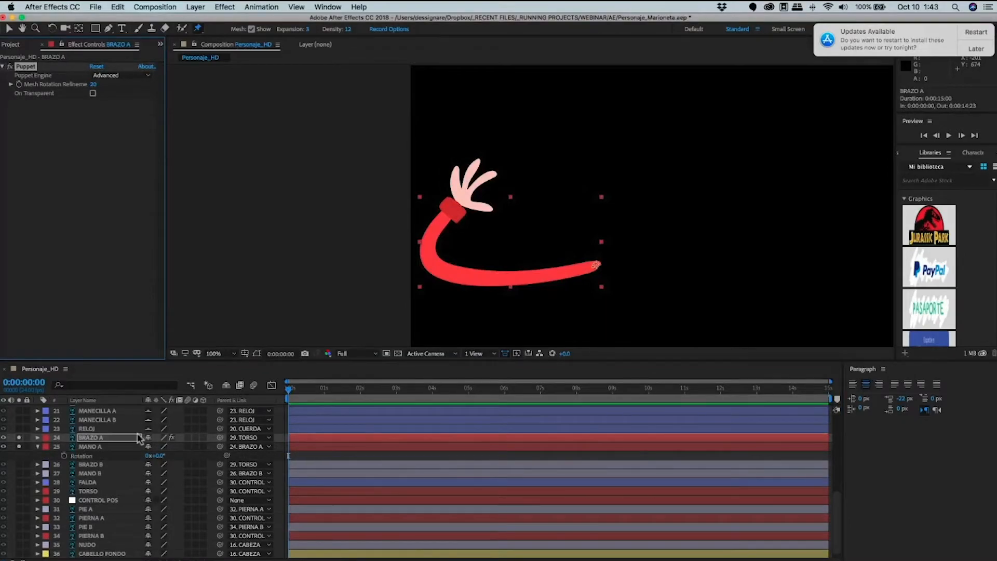
click(391, 297)
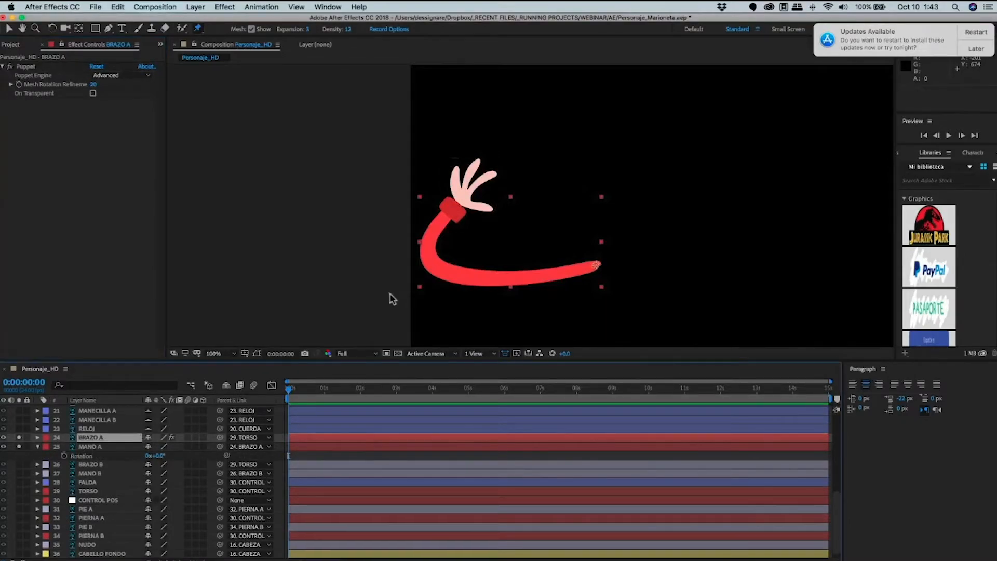
click(110, 450)
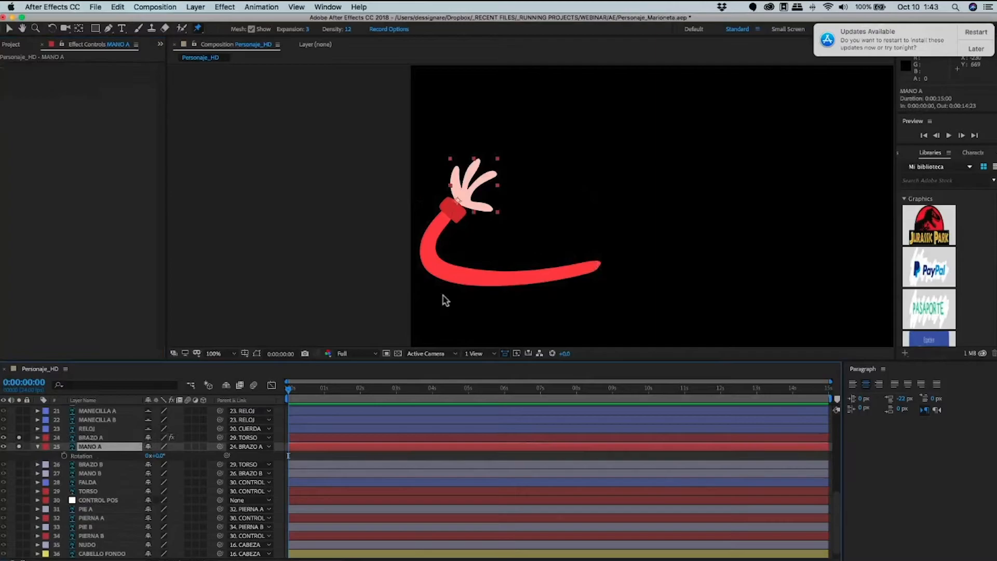
key(v)
click(475, 277)
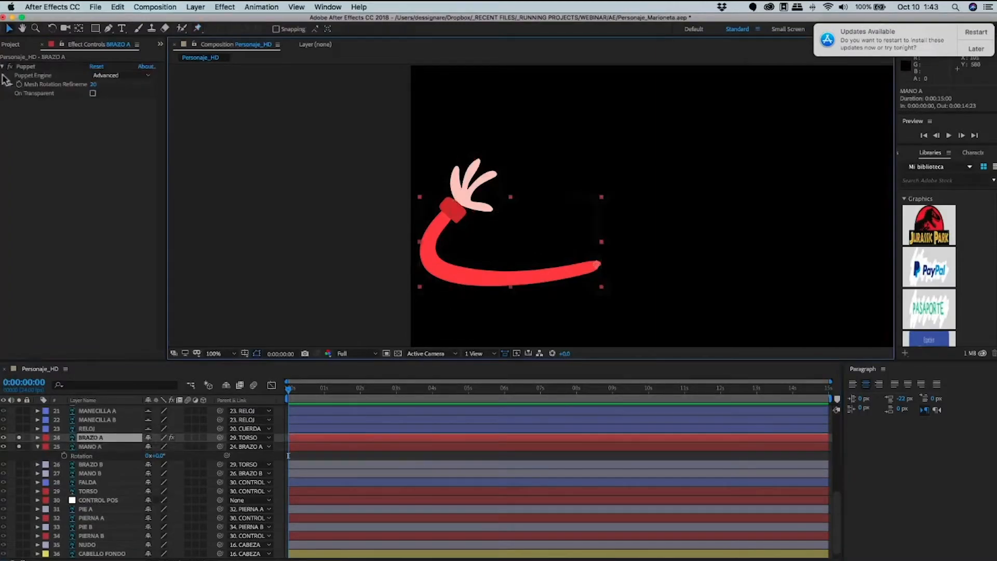
click(25, 67)
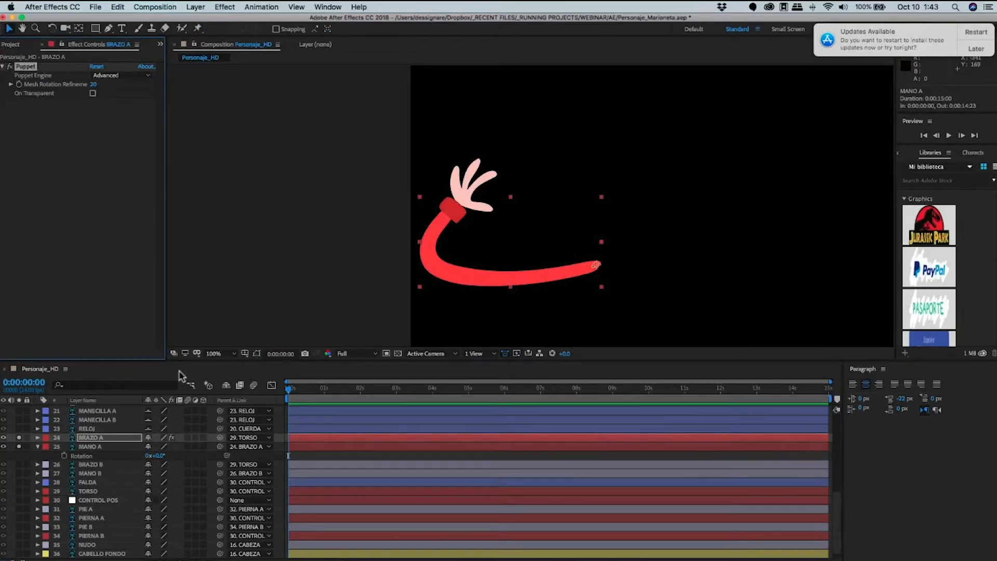
key(Delete)
click(92, 446)
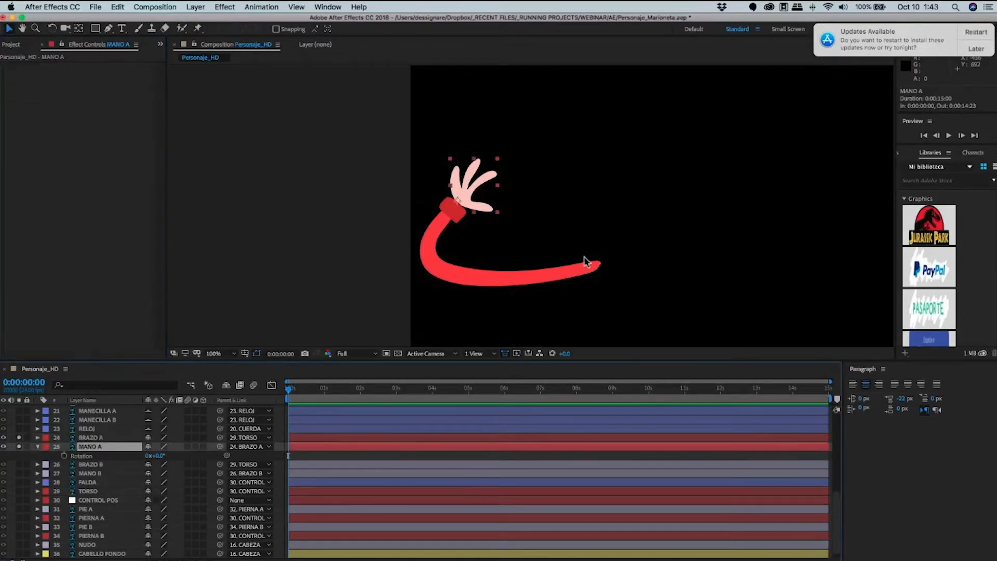
Place puppet pins at the shoulder and wrist of BRAZO A and pull the wrist pin inward to bend the arm.
click(93, 438)
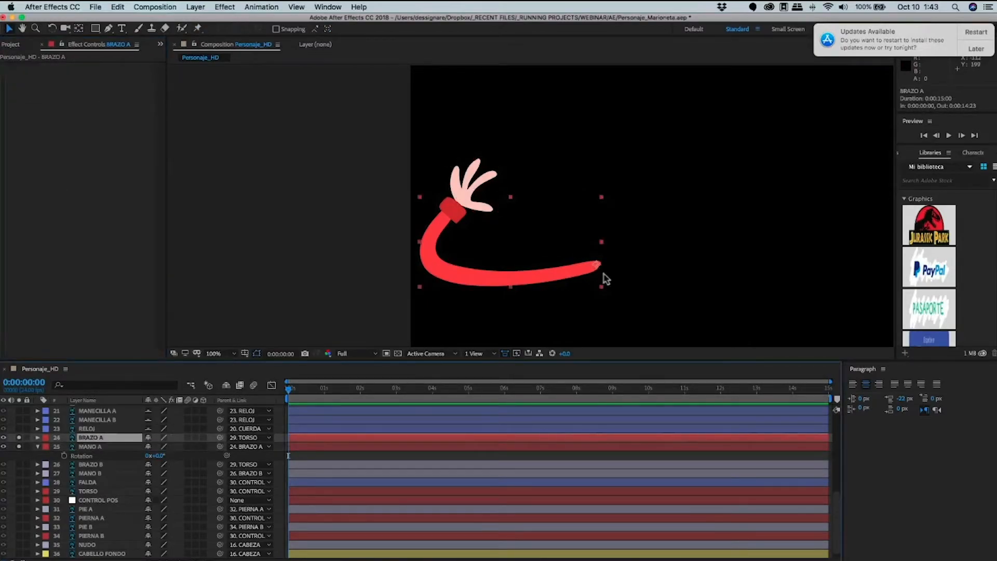
key(super+p)
click(453, 213)
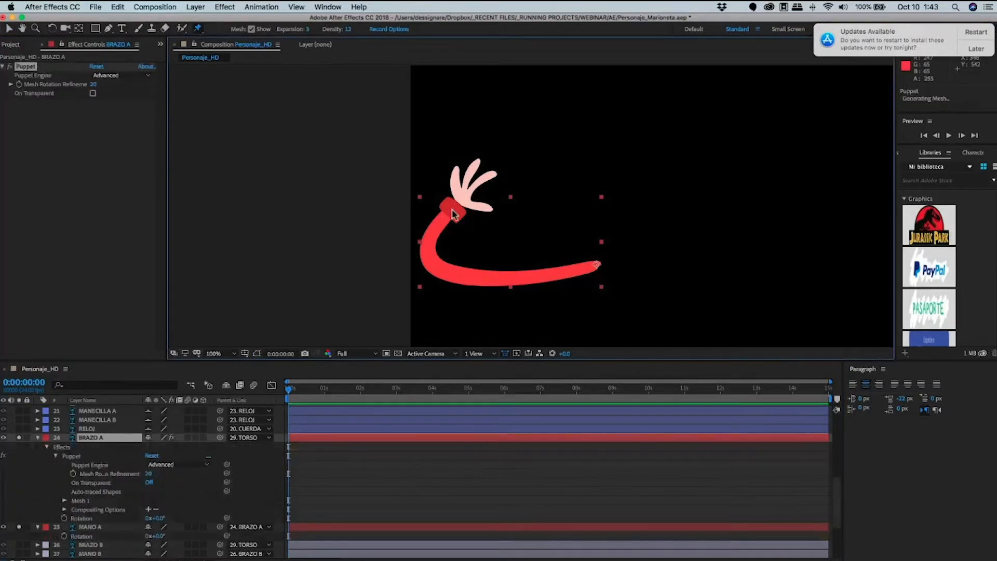
drag(453, 213, 479, 229)
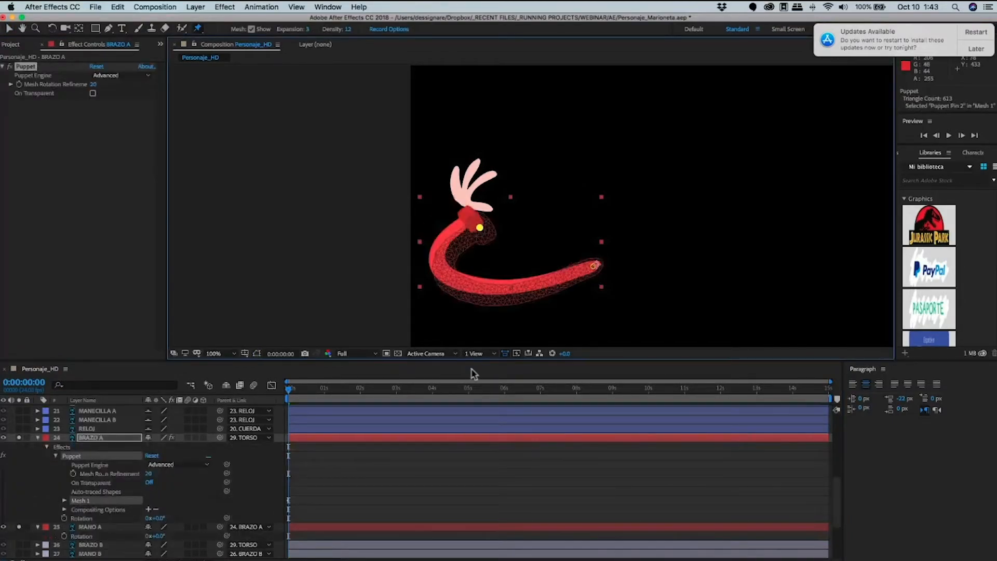
click(437, 515)
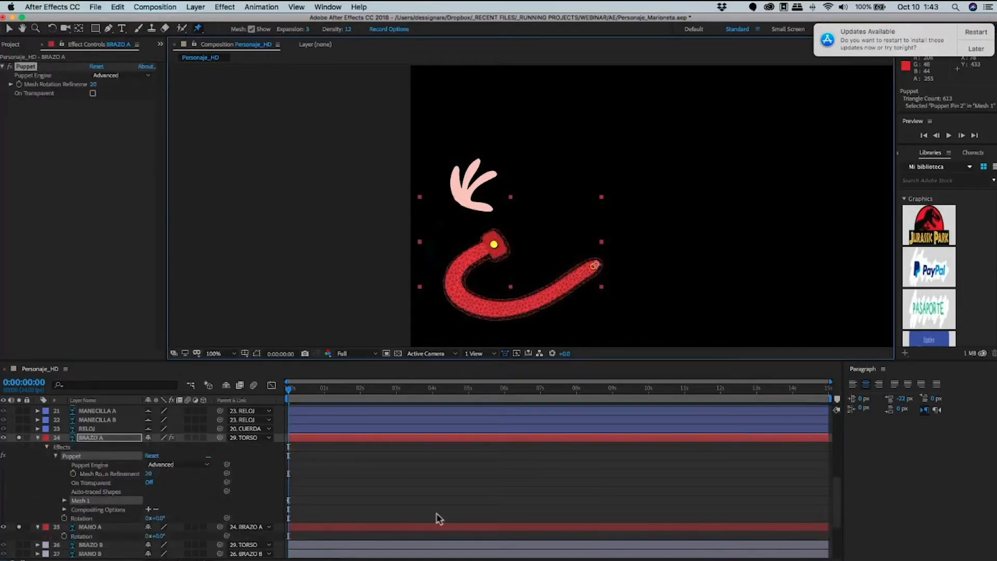
Toggle BRAZO A's Puppet effect off and on to compare the arm's pose with MANO A, finishing with the effect disabled.
key(v)
click(488, 172)
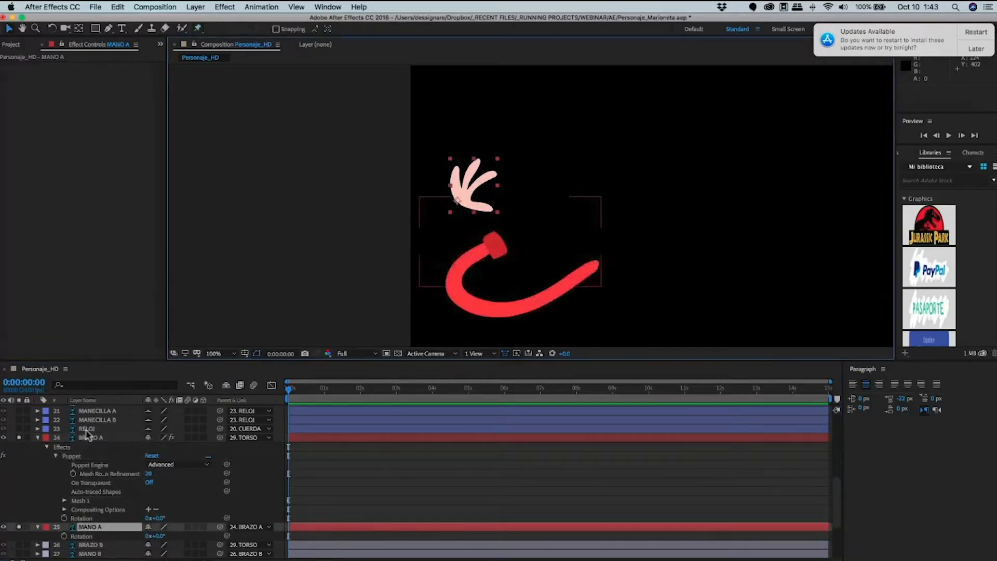
click(87, 435)
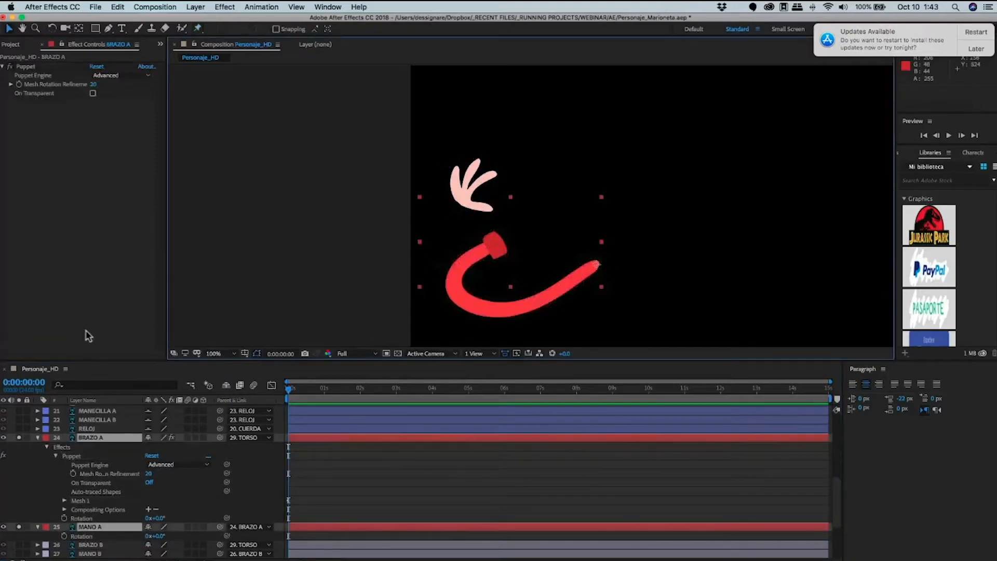
click(11, 67)
click(11, 67)
click(11, 67)
click(11, 67)
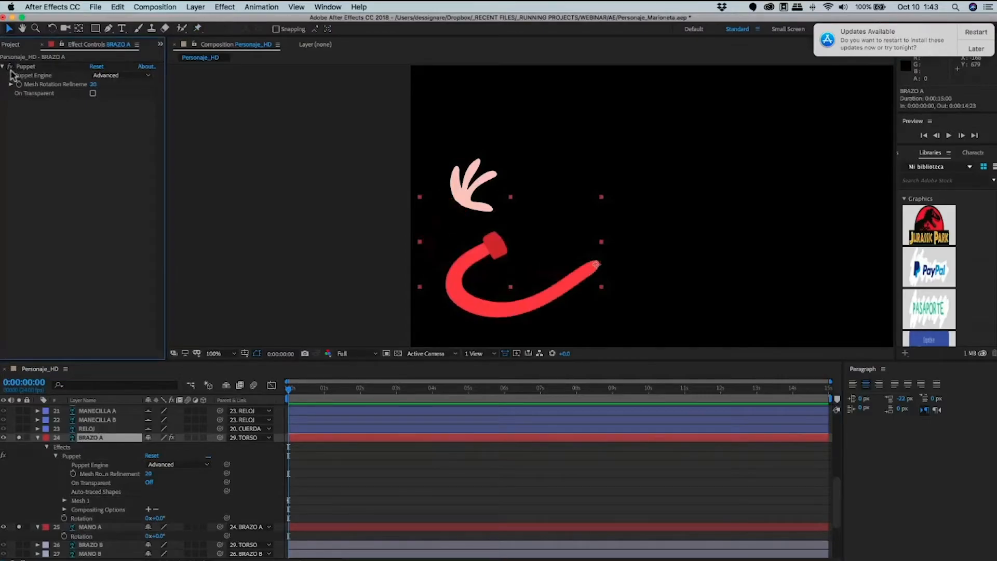
click(11, 66)
Collapse BRAZO A's effect properties, reveal its rotation and test rotating the arm to -31° and -15°.
click(193, 450)
key(u)
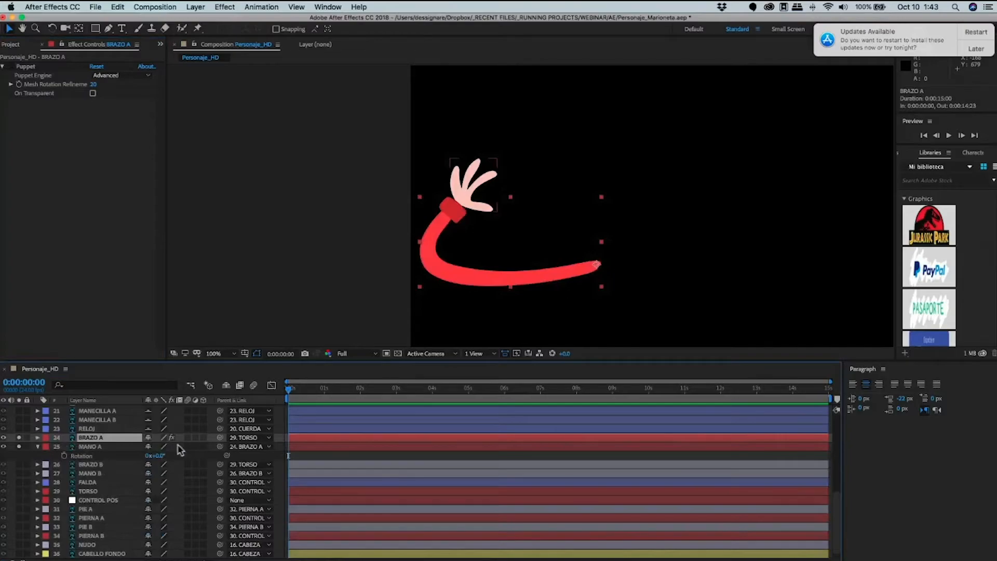
key(r)
drag(151, 449, 108, 182)
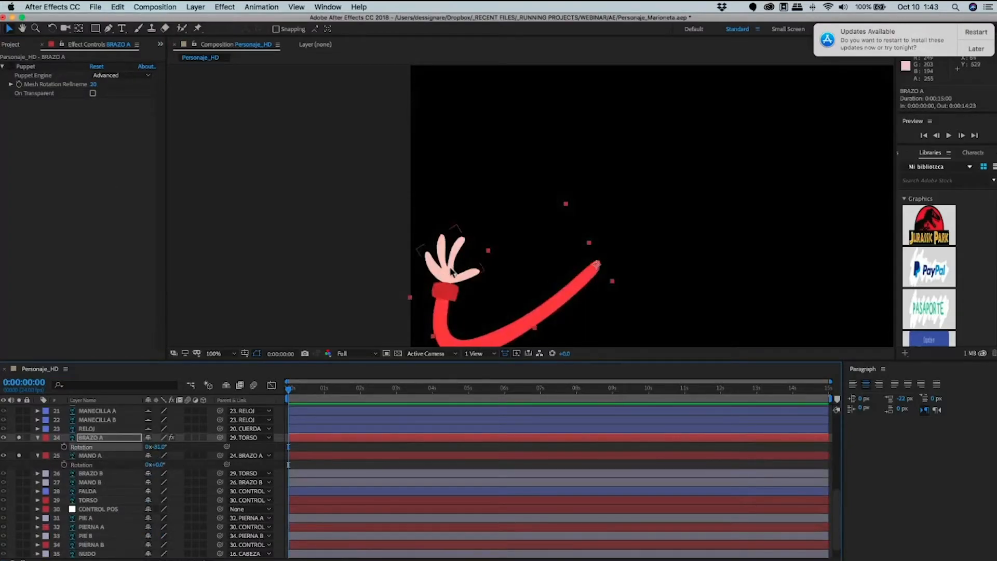
click(453, 301)
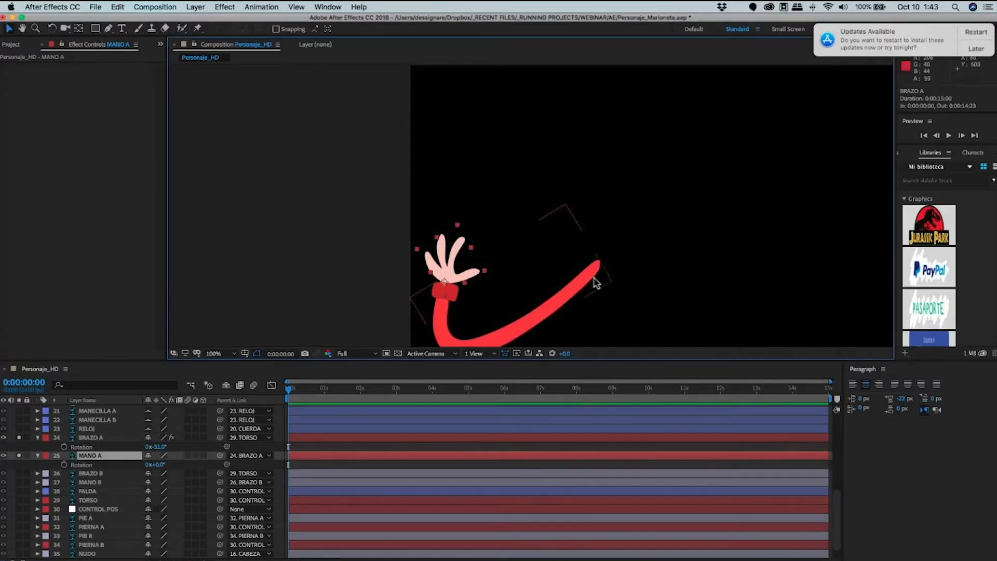
click(181, 445)
mouse_move(180, 446)
mouse_down()
mouse_move(171, 452)
mouse_move(188, 447)
mouse_up()
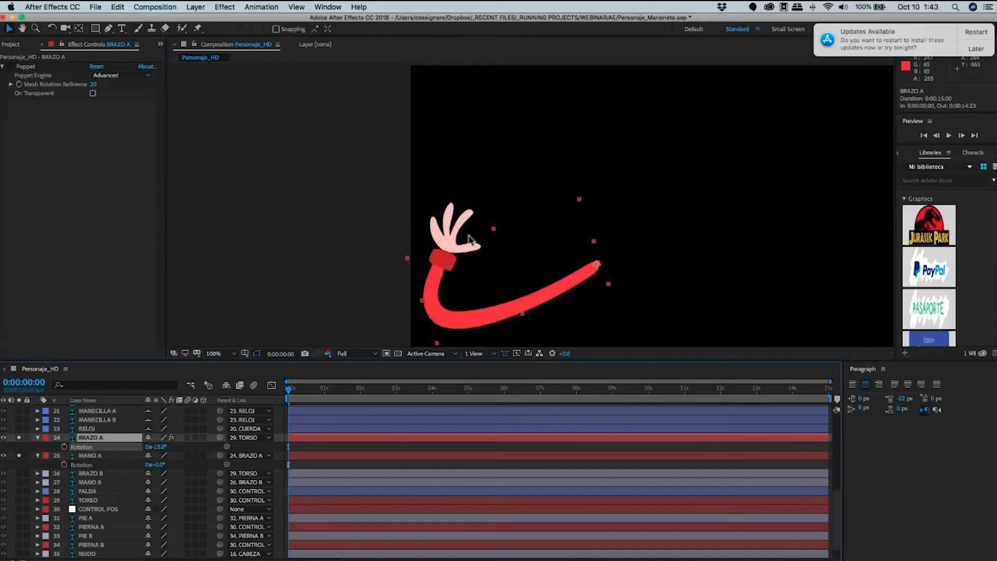
Rotate BRAZO A to 22° with its Puppet effect enabled and save the project.
drag(472, 239, 509, 208)
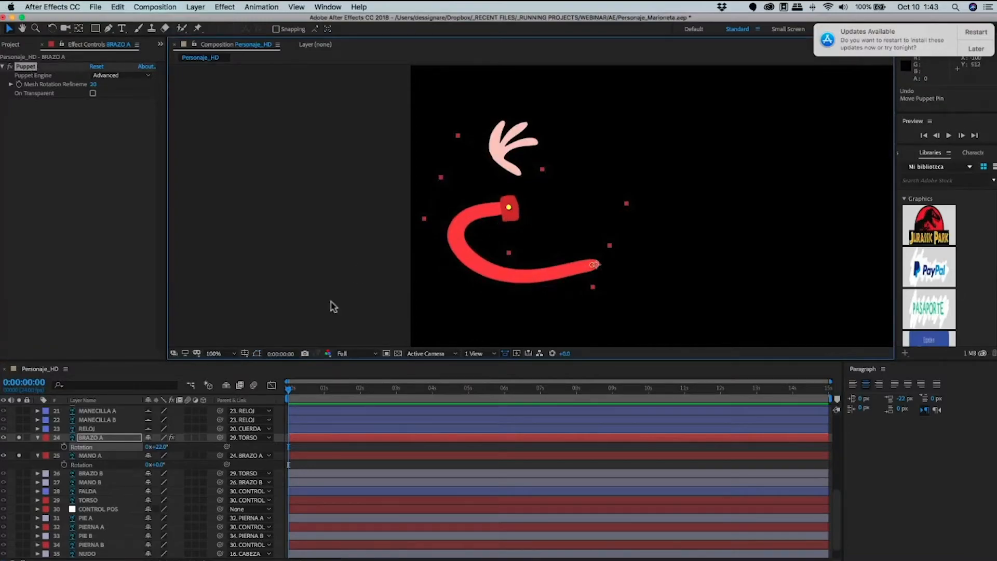
key(super+s)
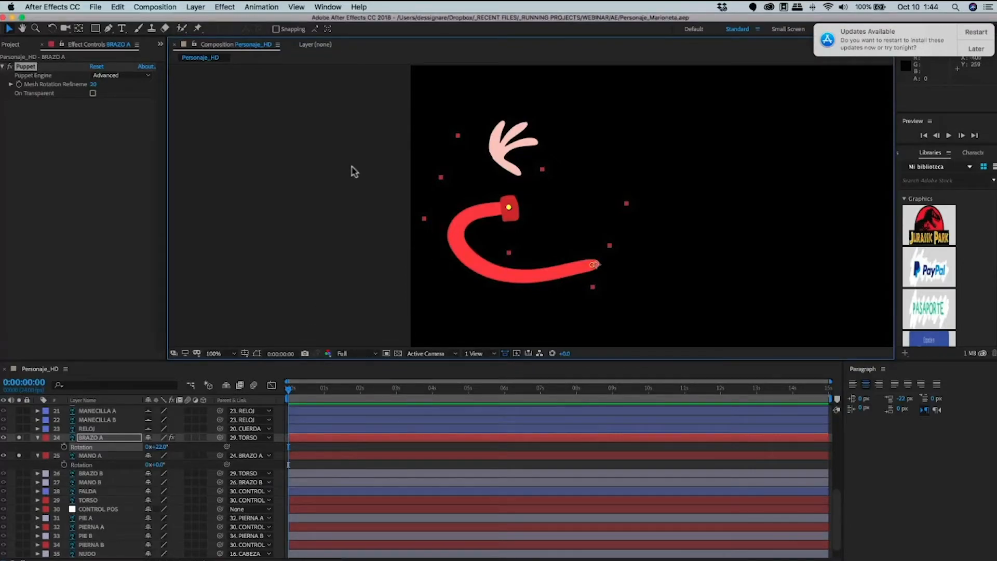
Expand MANO A's transform properties and examine how its position relates to the parent layer BRAZO A.
click(503, 160)
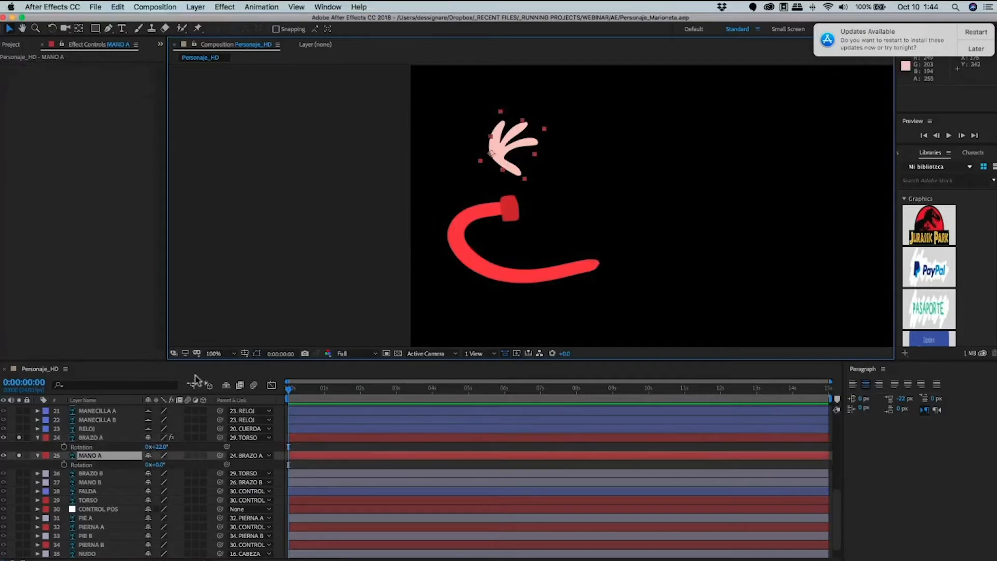
key(p)
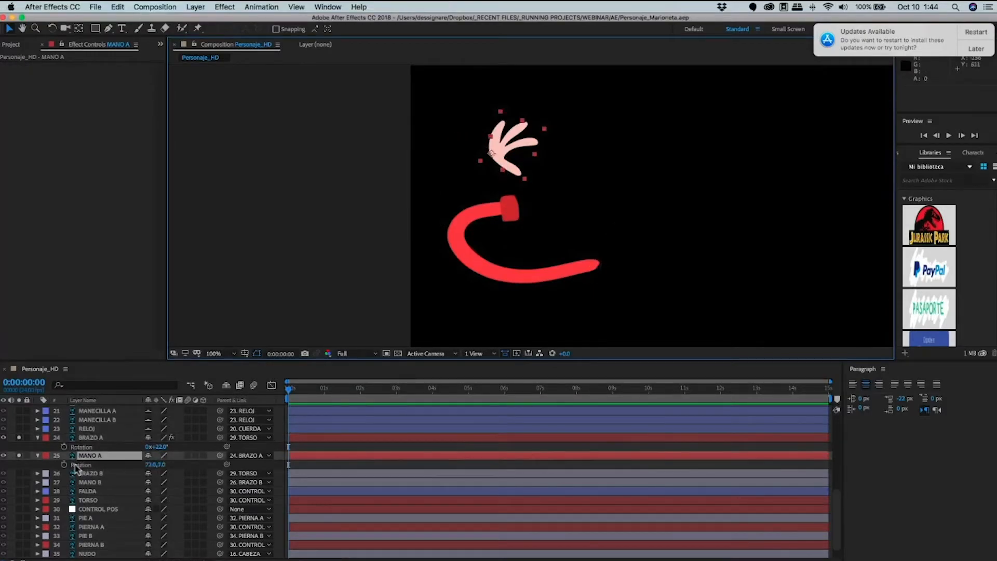
click(38, 456)
click(38, 455)
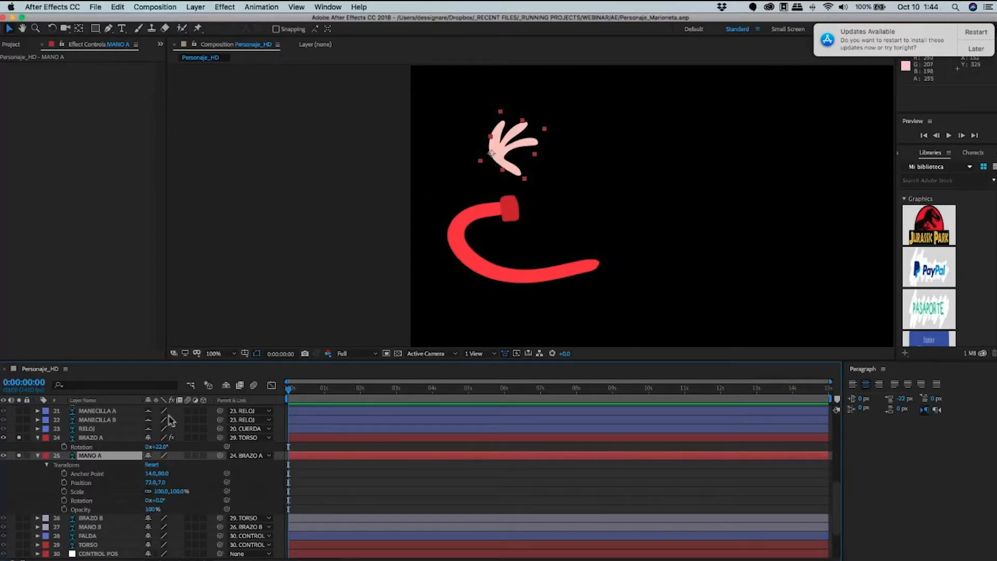
click(88, 437)
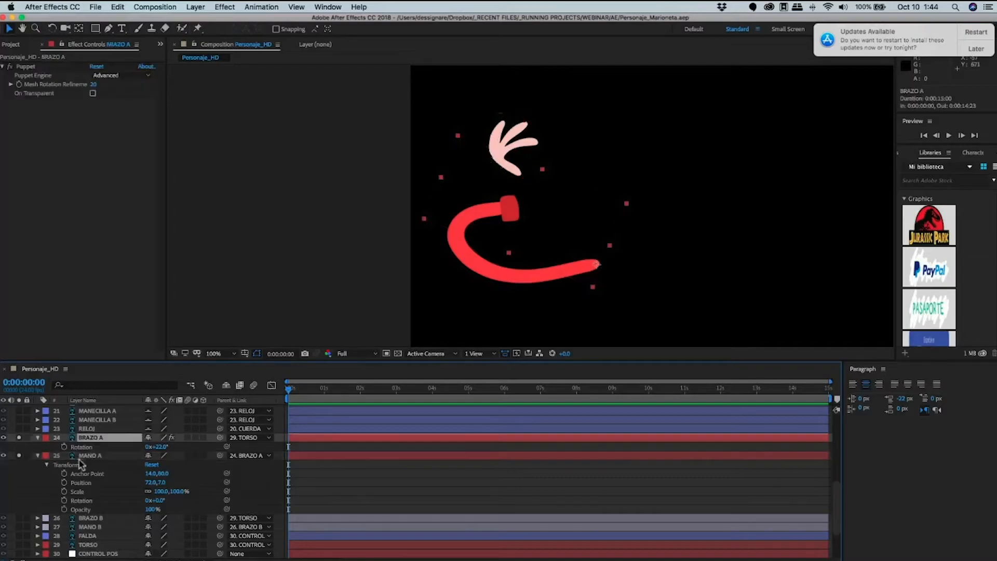
click(88, 455)
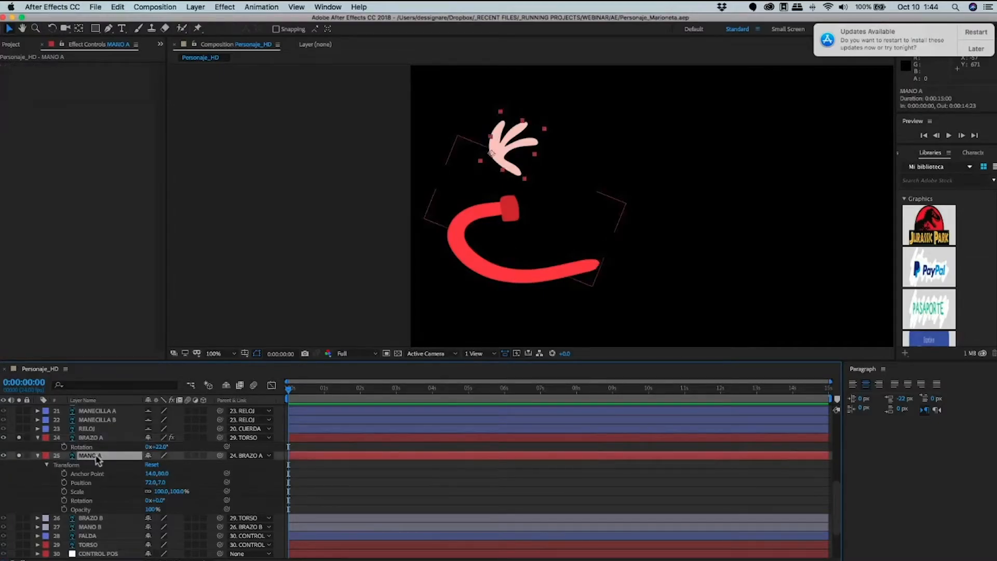
Expand BRAZO A's Puppet effect in the timeline to show the position properties of Puppet Pin 1 and Puppet Pin 2.
click(89, 438)
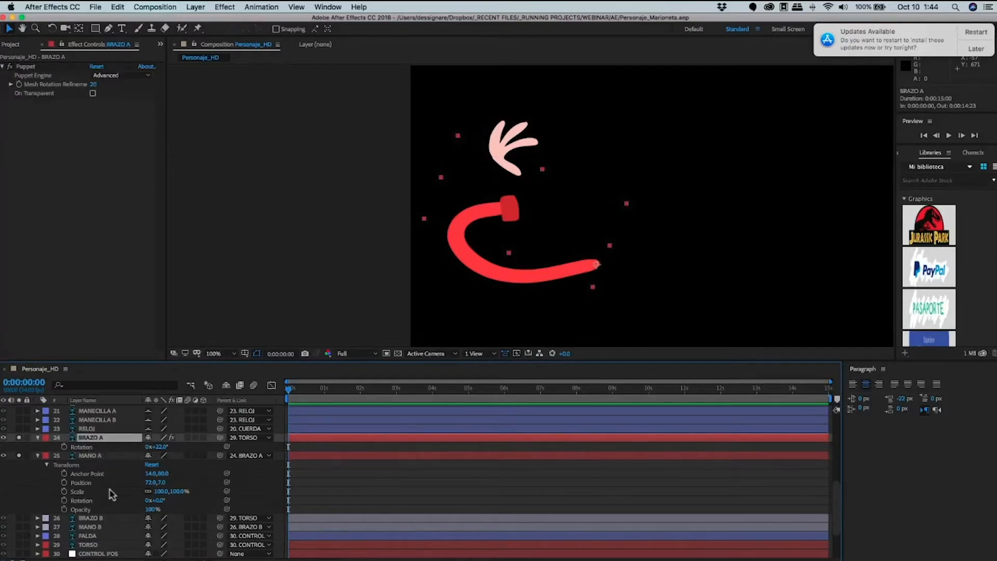
key(u)
click(64, 447)
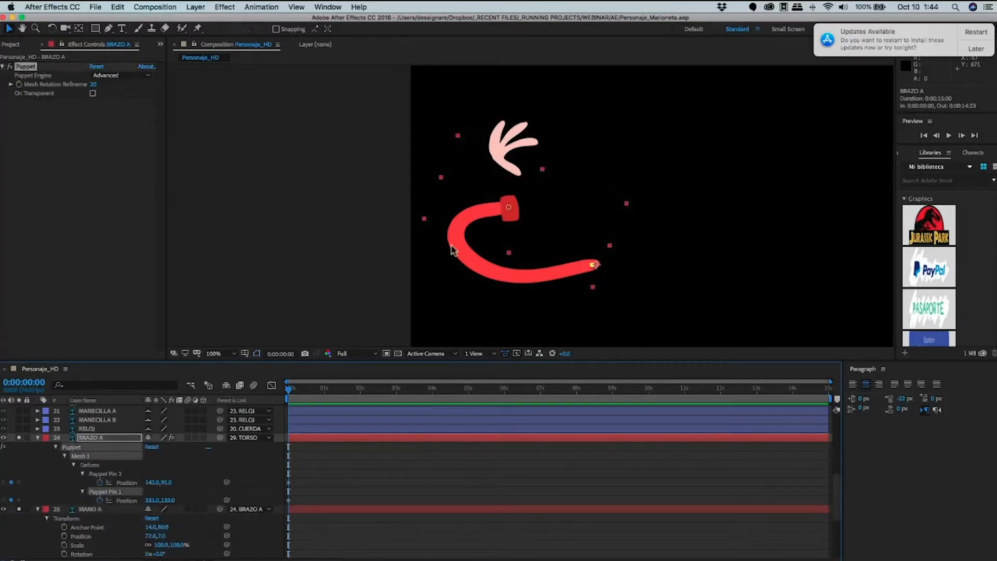
click(56, 447)
click(37, 437)
click(38, 410)
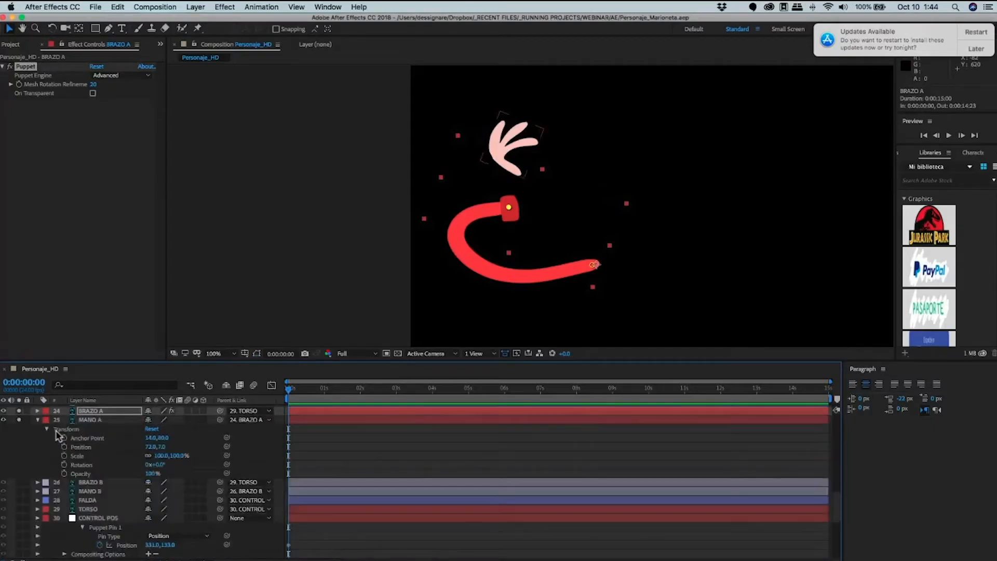
click(38, 409)
click(55, 428)
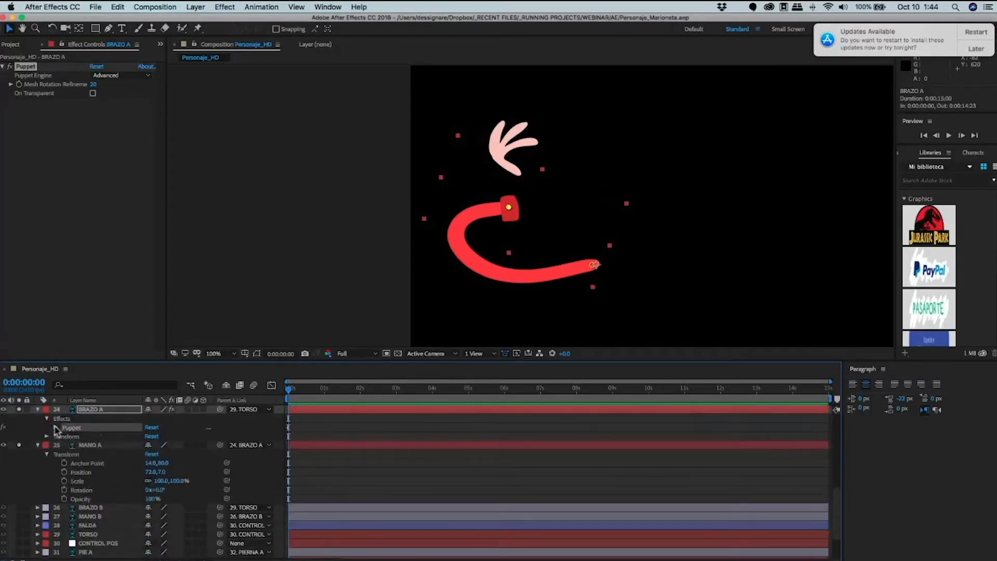
click(47, 418)
click(47, 418)
click(56, 427)
scroll(115, 510, down, 1)
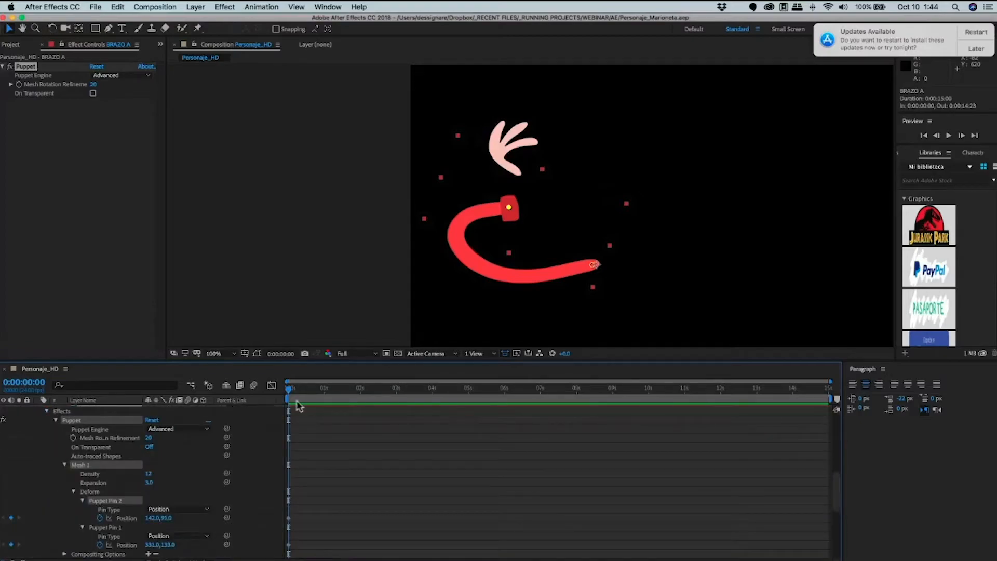
Select Puppet Pin 2 and keyframe it at 0:00:01:03 by moving the wrist outward and up.
click(117, 528)
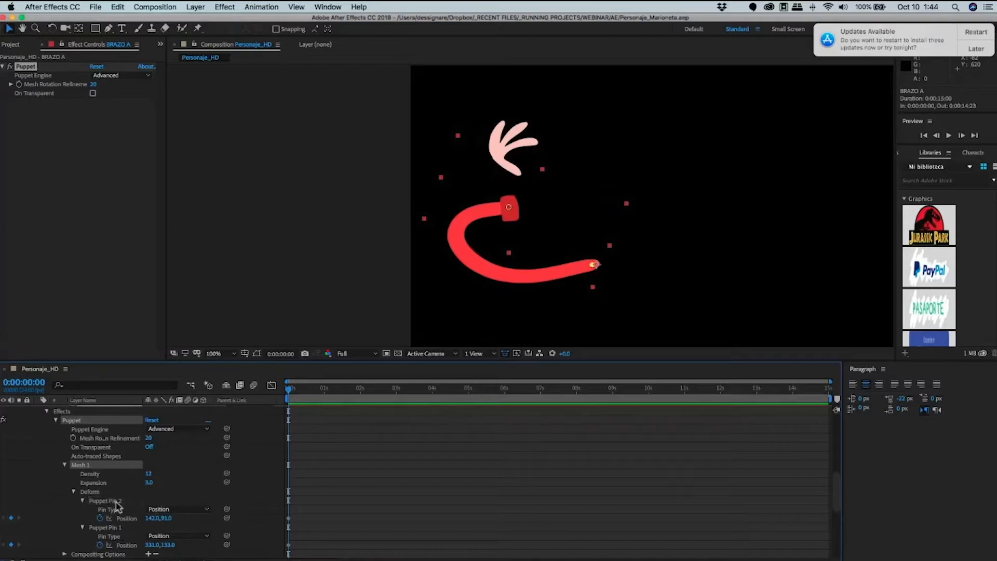
click(106, 500)
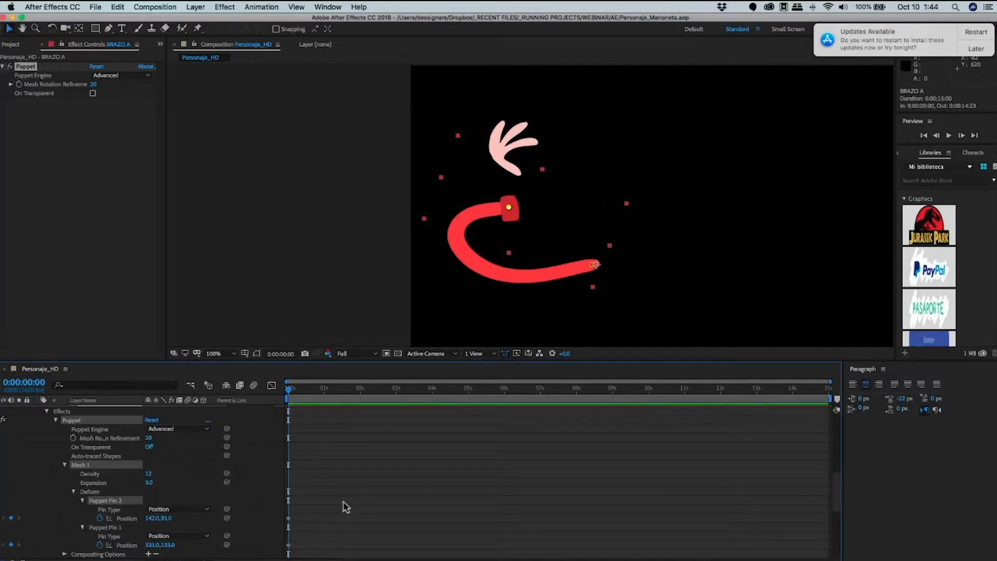
click(329, 389)
scroll(167, 485, down, 4)
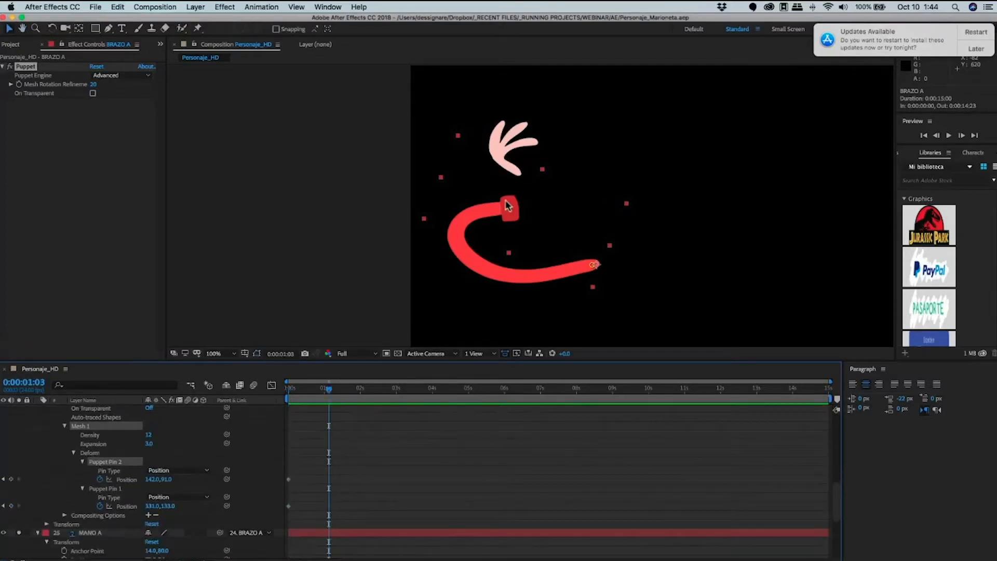
drag(507, 206, 468, 180)
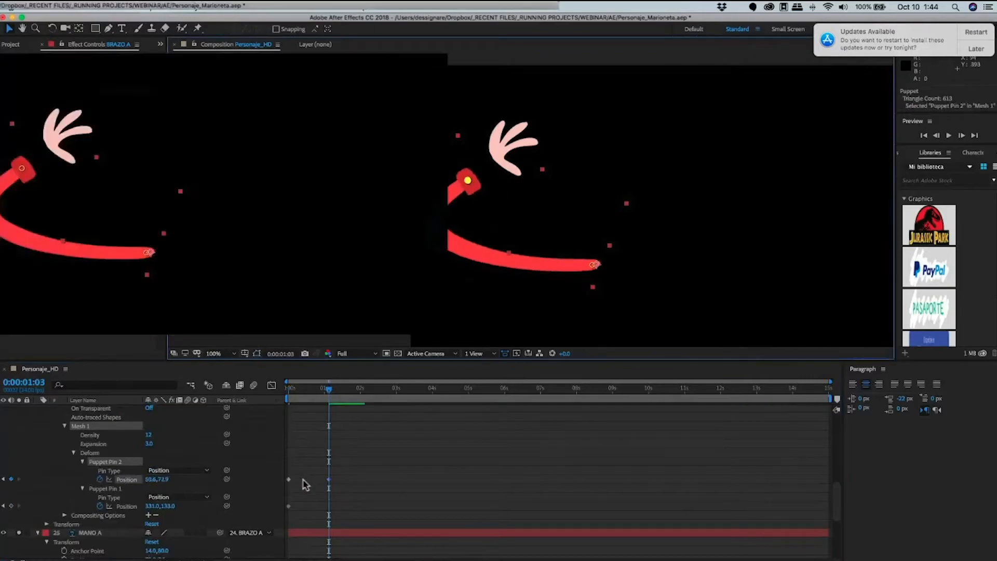
Scrub between the two Puppet Pin 2 position keyframes to preview the arm's movement against the hand.
click(306, 485)
drag(326, 389, 284, 401)
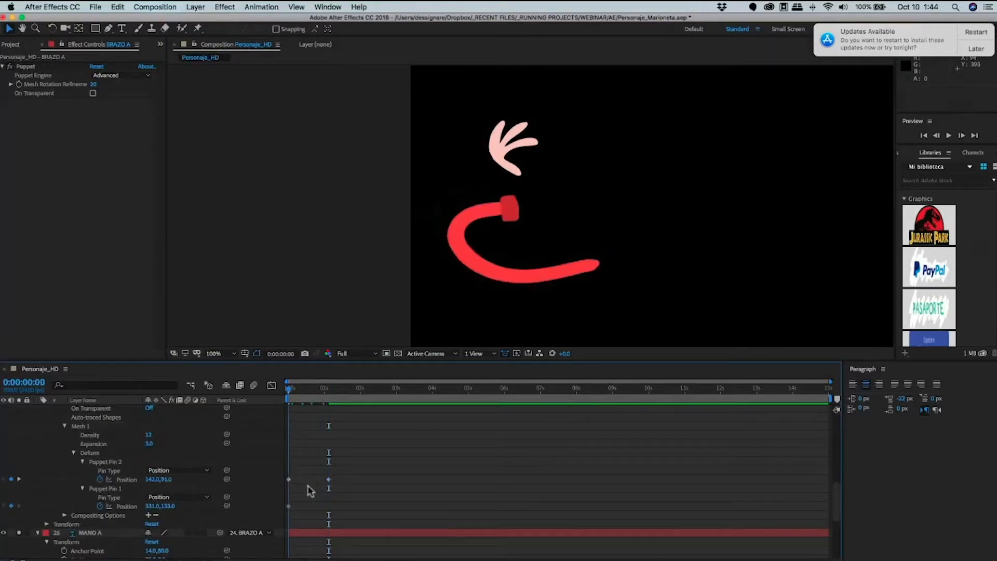
click(289, 479)
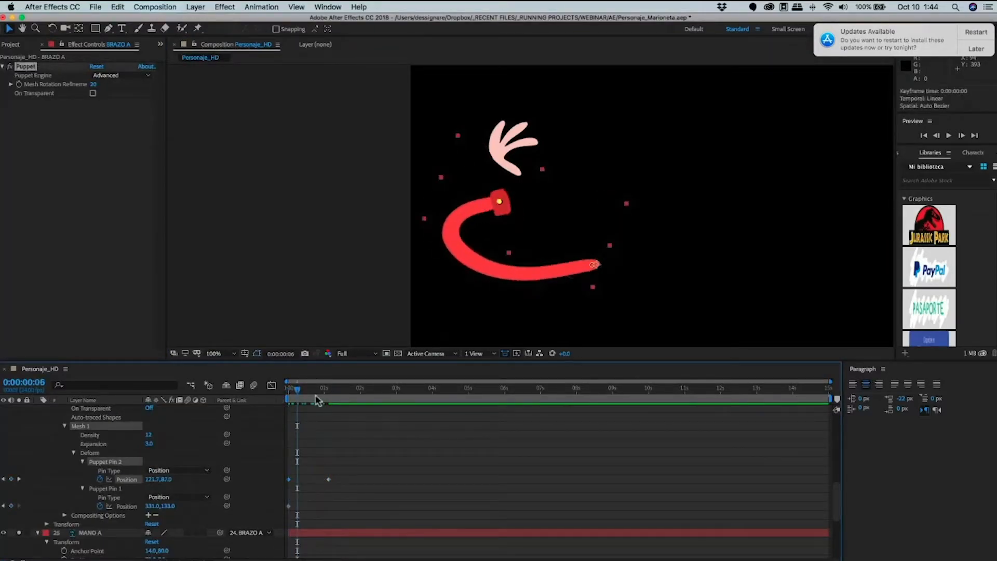
mouse_move(316, 396)
mouse_down()
mouse_move(301, 402)
mouse_move(326, 403)
mouse_up()
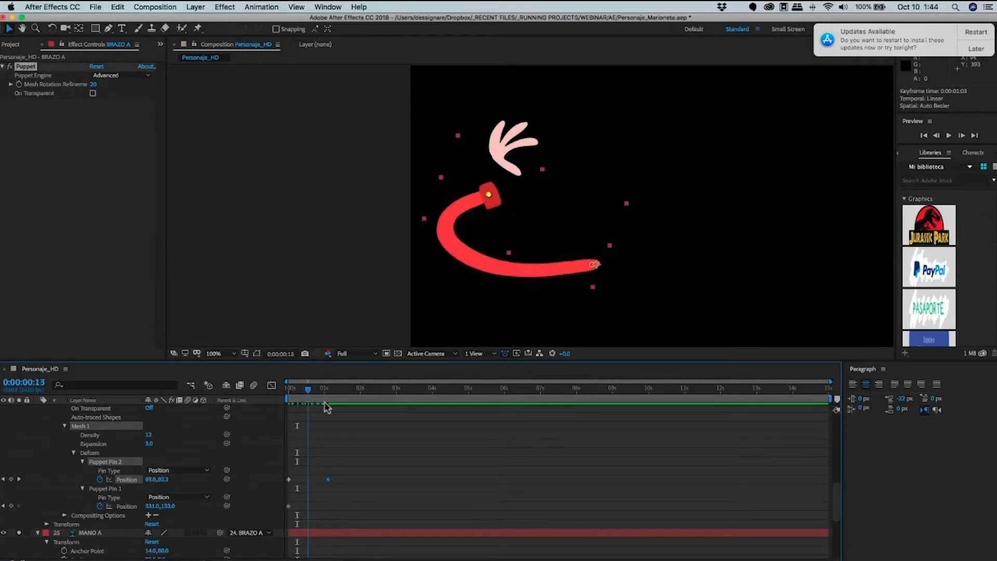
Compare MANO A with BRAZO A's puppet pins, and show only MANO A's position property.
click(513, 139)
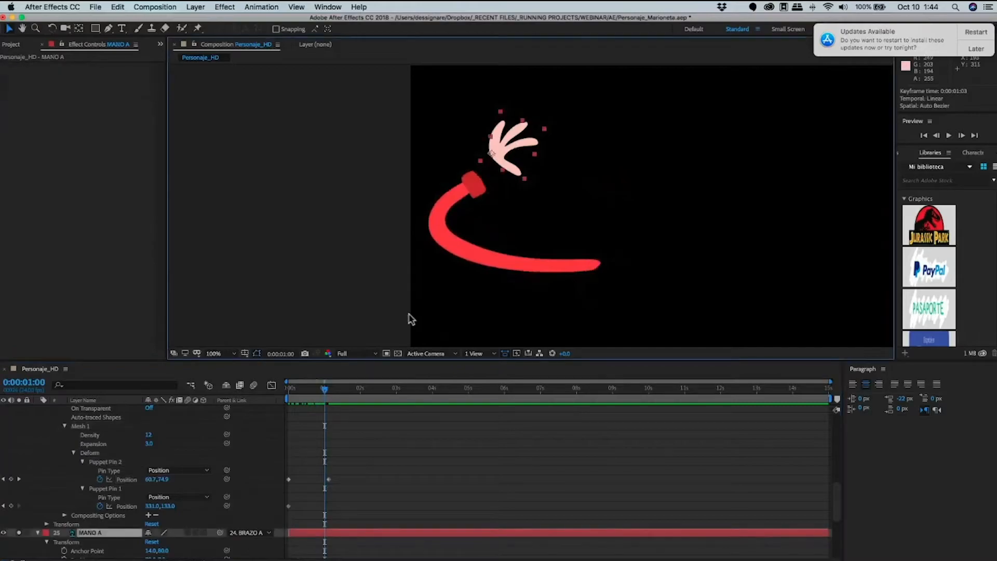
click(102, 488)
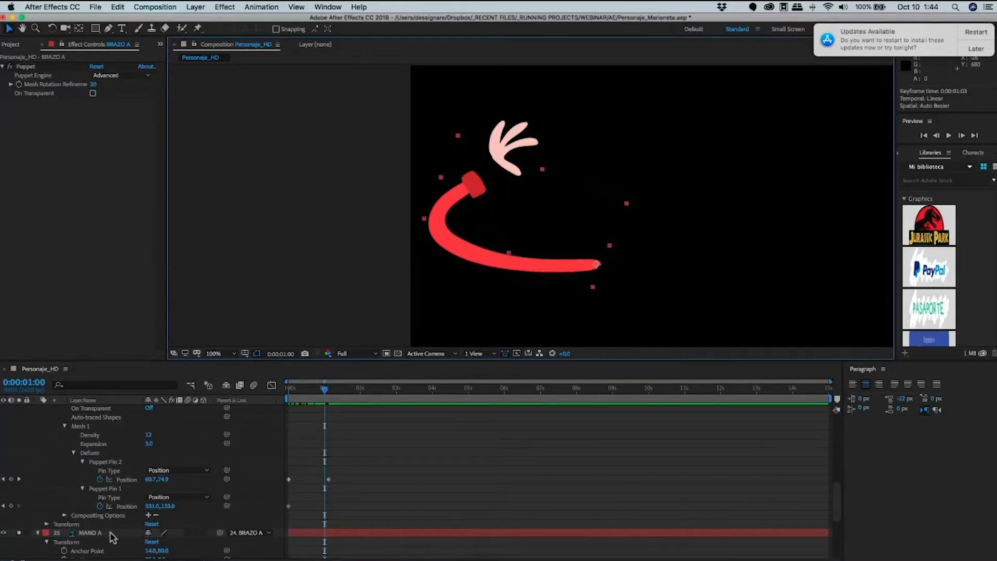
click(105, 461)
scroll(94, 512, down, 2)
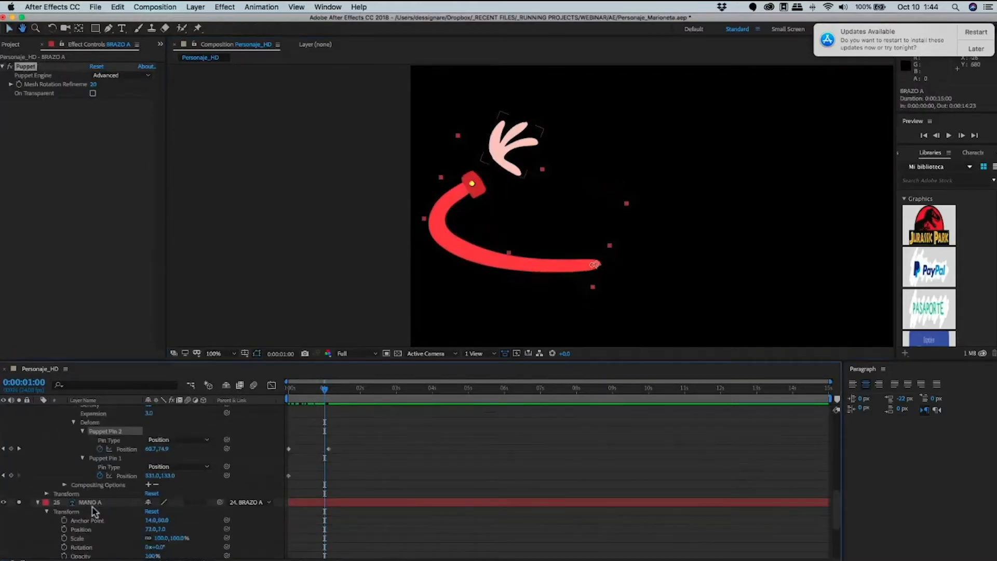
click(92, 506)
scroll(94, 511, down, 1)
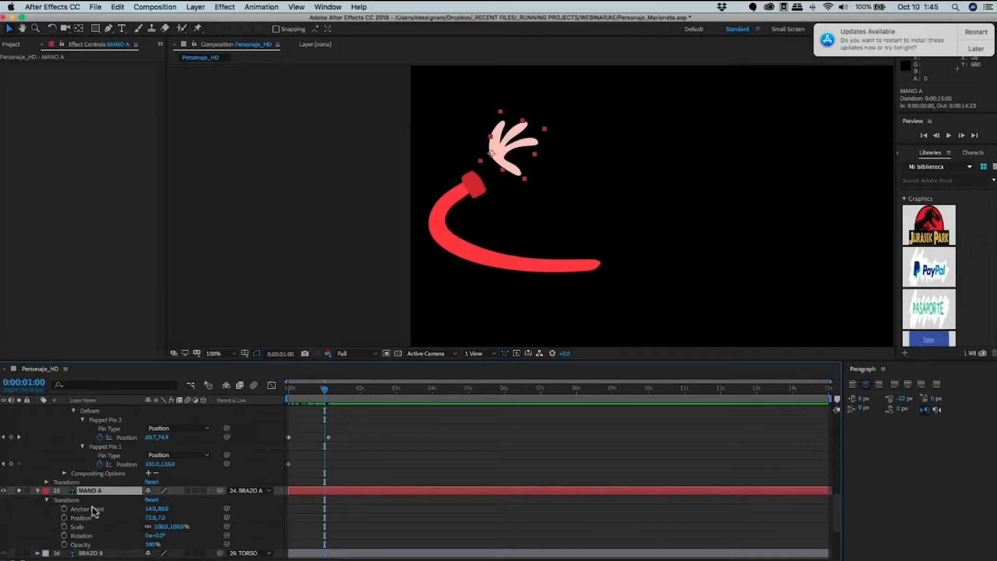
key(p)
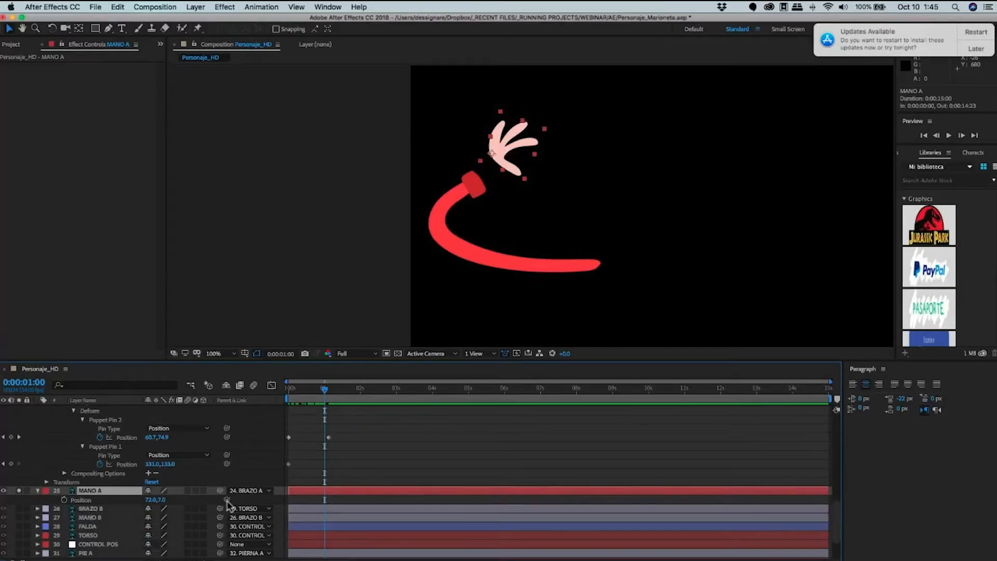
Enable an expression on MANO A's Position property.
alt+click(65, 500)
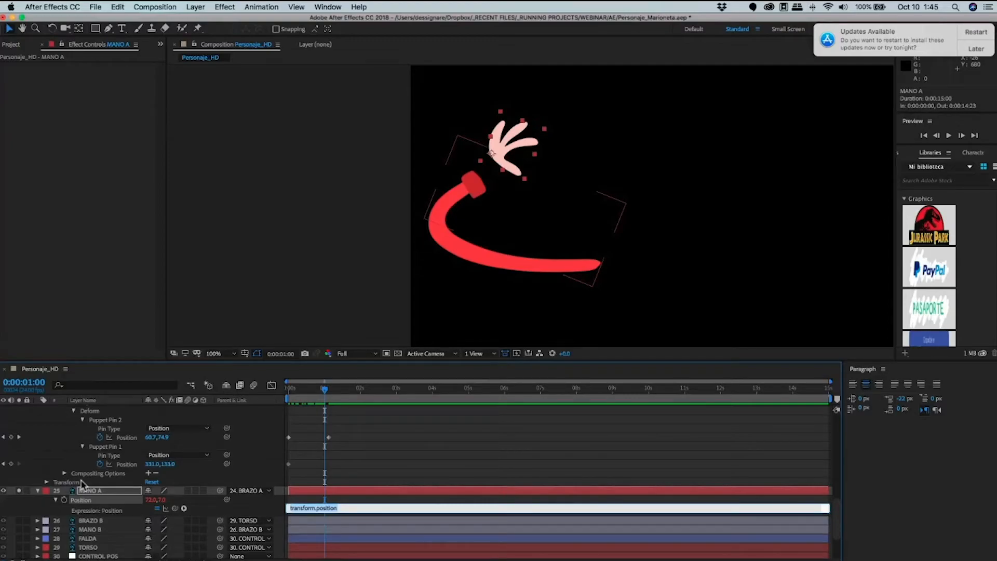
Try a Slider Control effect on MANO A with the slider at 43, and delete it.
click(225, 7)
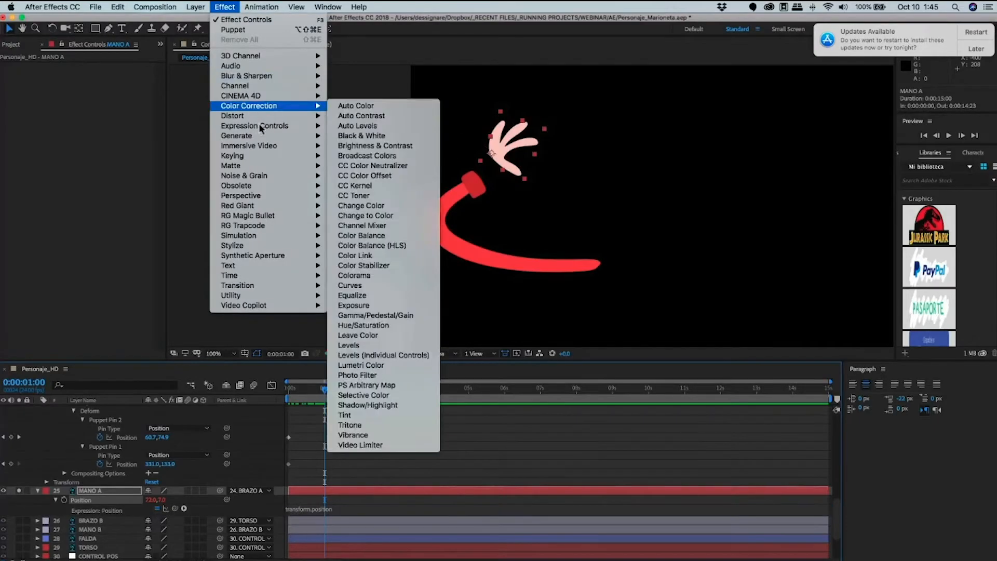
mouse_move(311, 125)
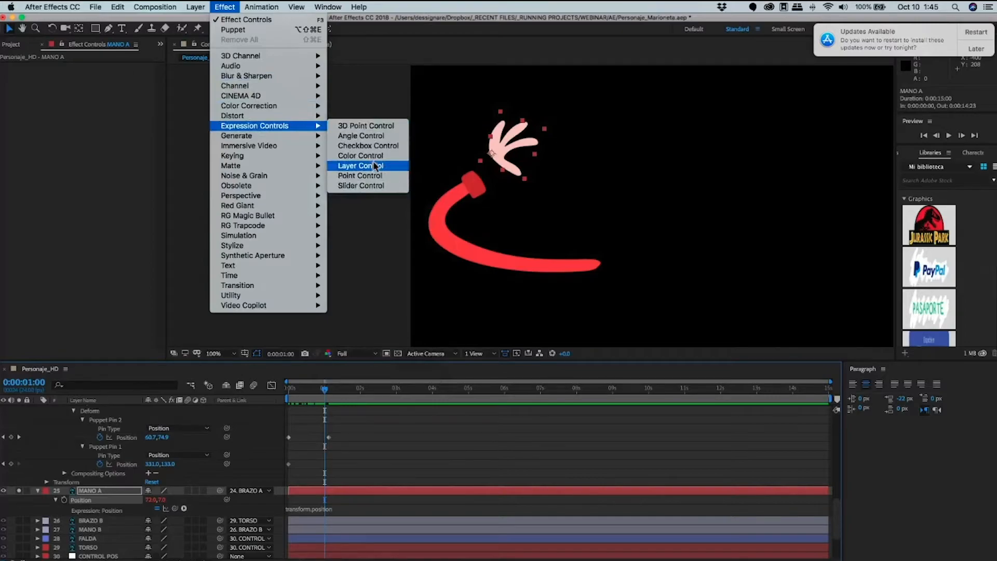
click(372, 186)
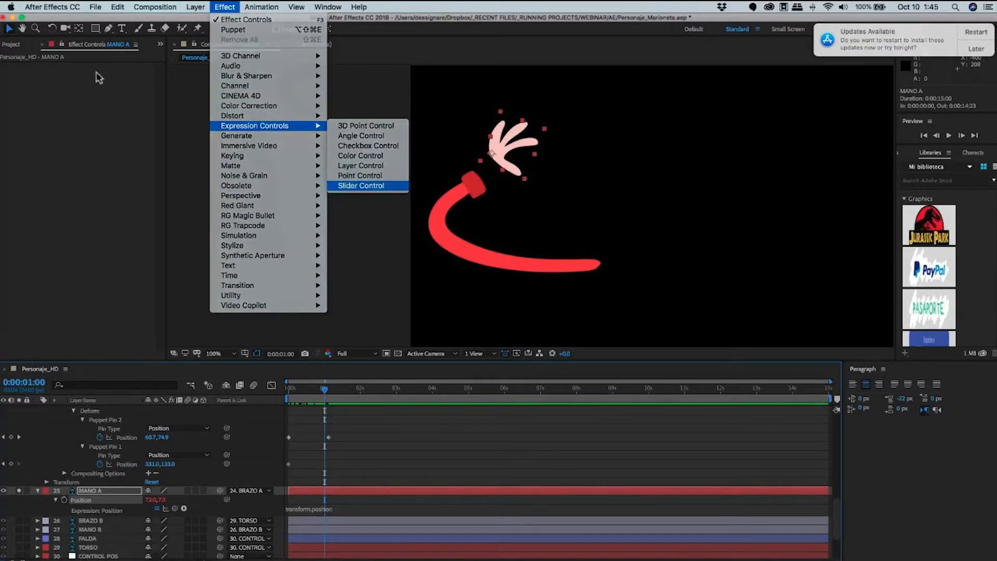
drag(98, 76, 125, 77)
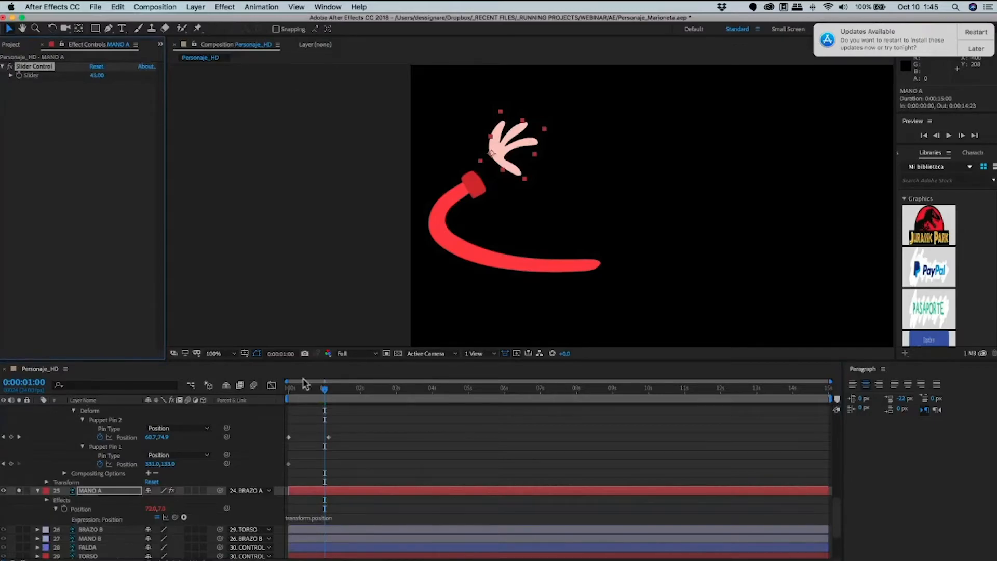
key(Delete)
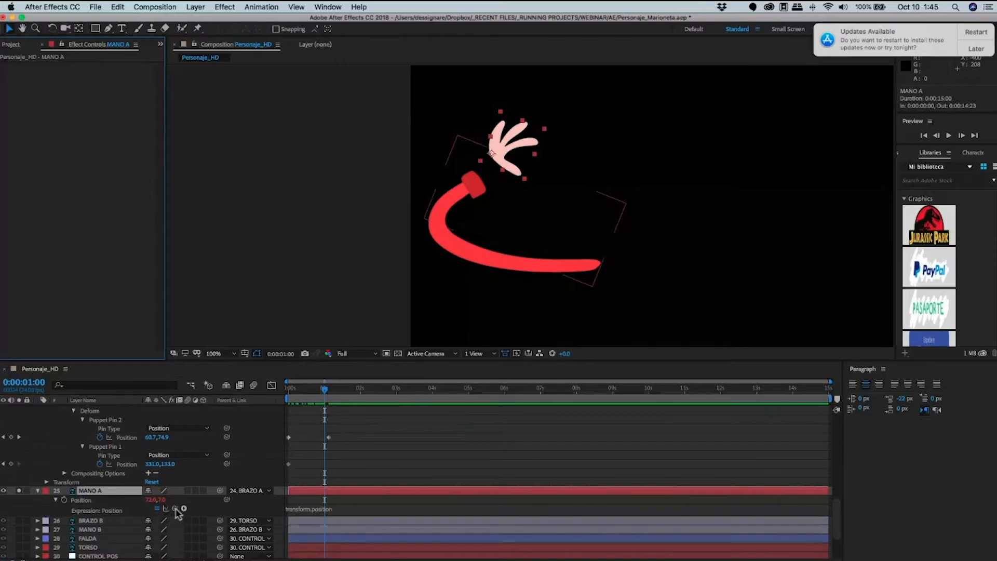
Link MANO A's position expression to the position of Puppet Pin 2 in BRAZO A's Puppet effect.
drag(175, 509, 113, 448)
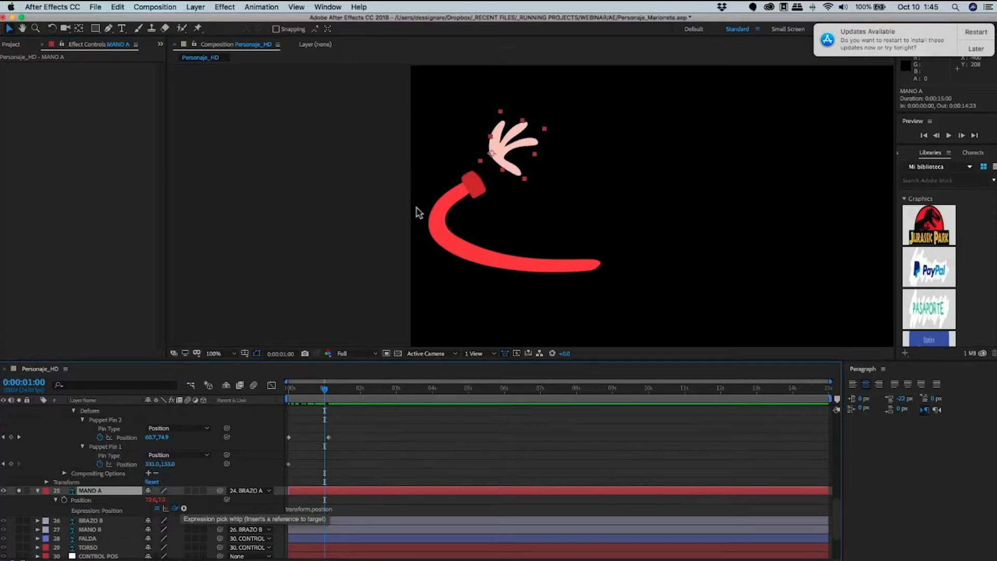
click(473, 186)
click(113, 420)
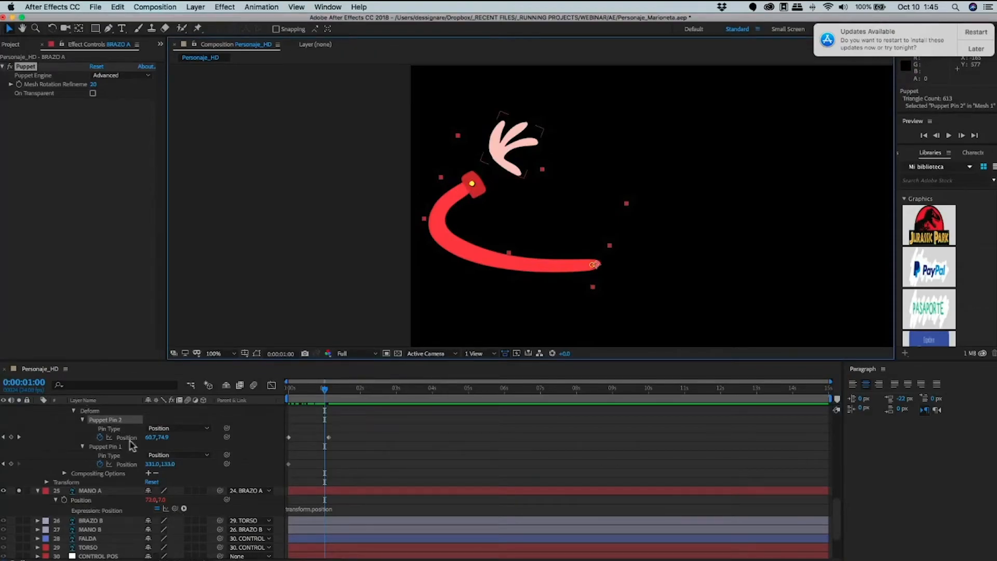
drag(175, 508, 125, 438)
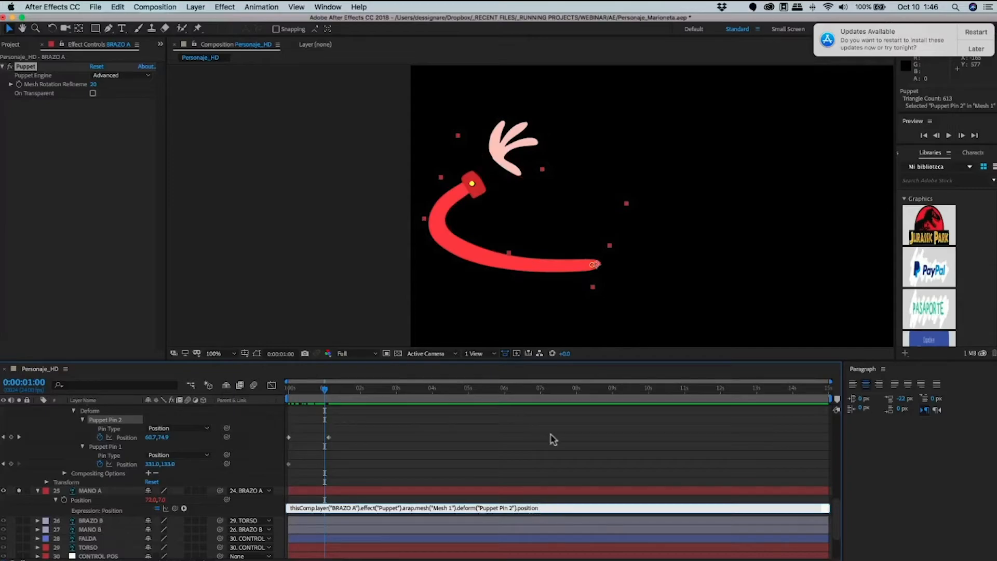
click(546, 450)
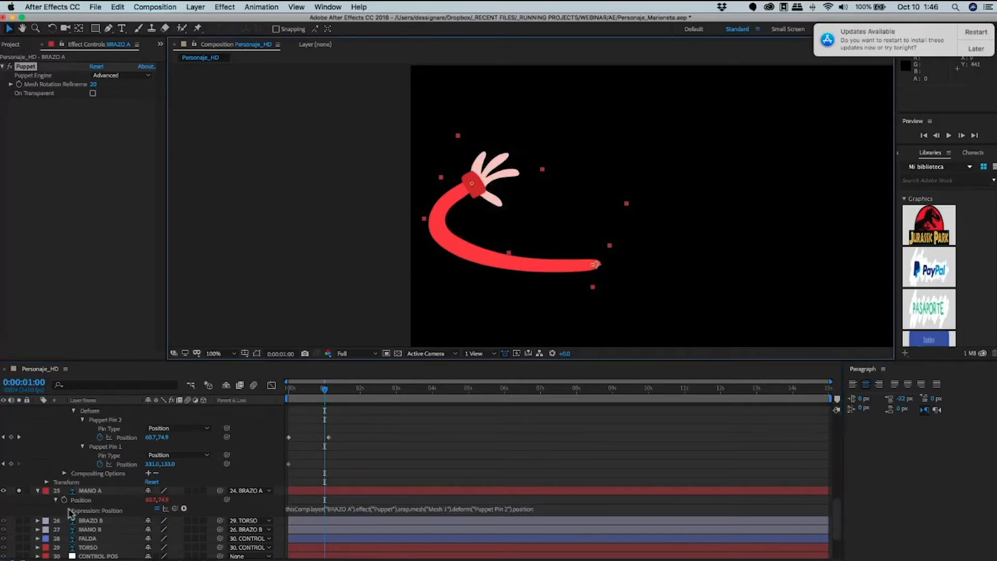
Move BRAZO A's wrist pin up and slightly inward to test how the hand follows the arm.
scroll(103, 440, up, 3)
click(480, 182)
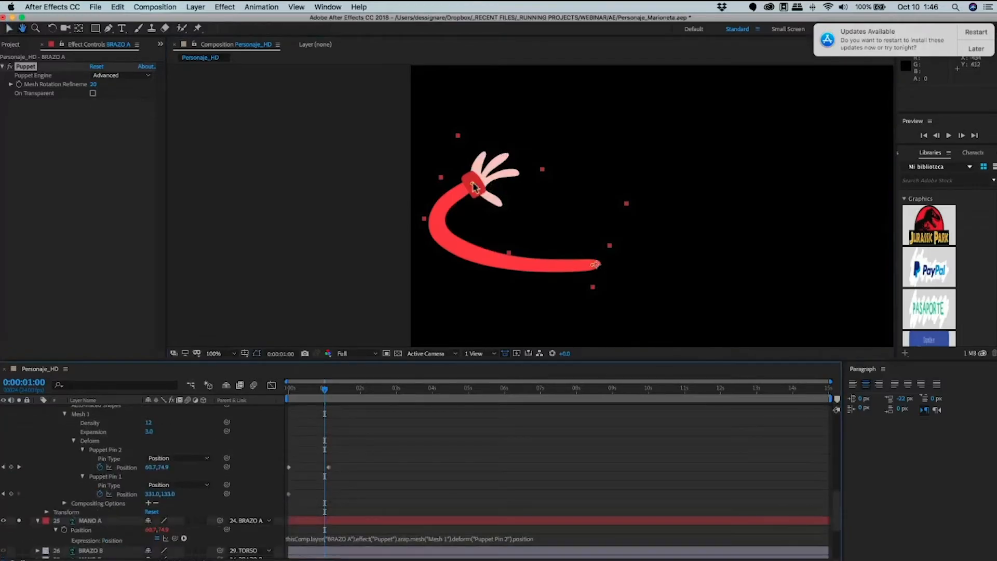
drag(480, 181, 487, 151)
click(491, 124)
Collapse the BRAZO A and MANO A properties and unsolo both layers to show the whole character.
scroll(37, 445, up, 5)
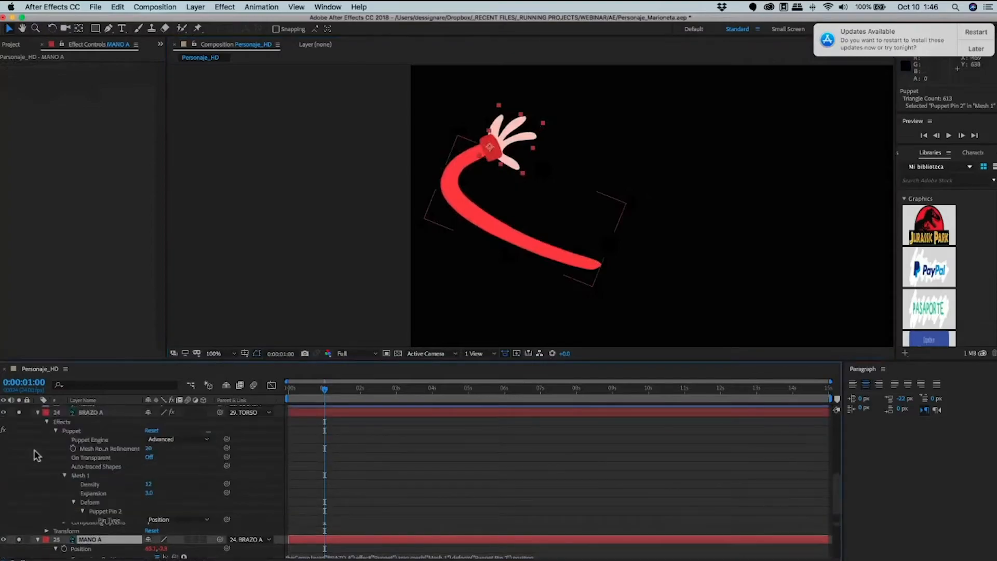
click(38, 437)
key(u)
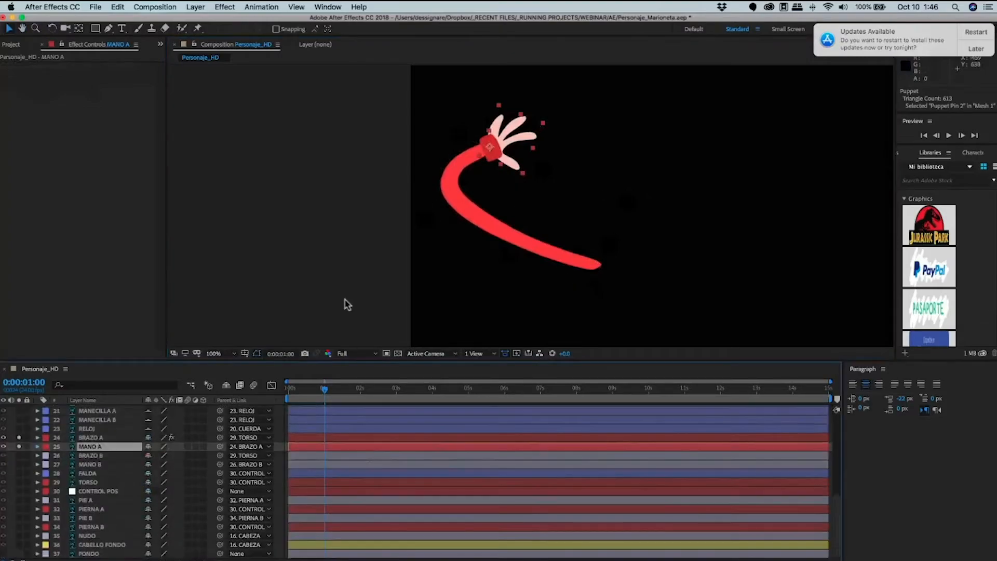
drag(19, 437, 19, 446)
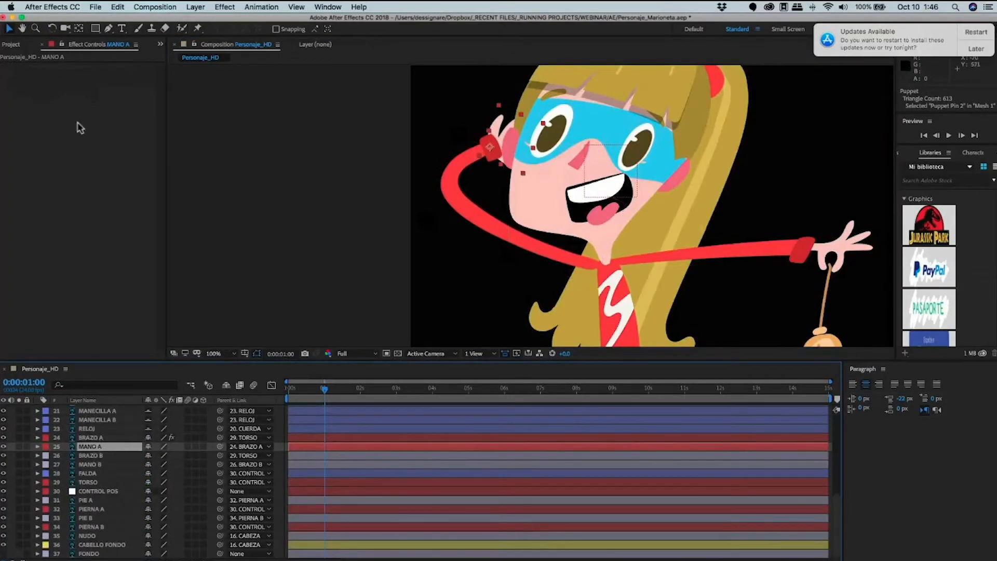
Move BRAZO A's wrist pin down beside the character's cheek and save the project.
click(94, 452)
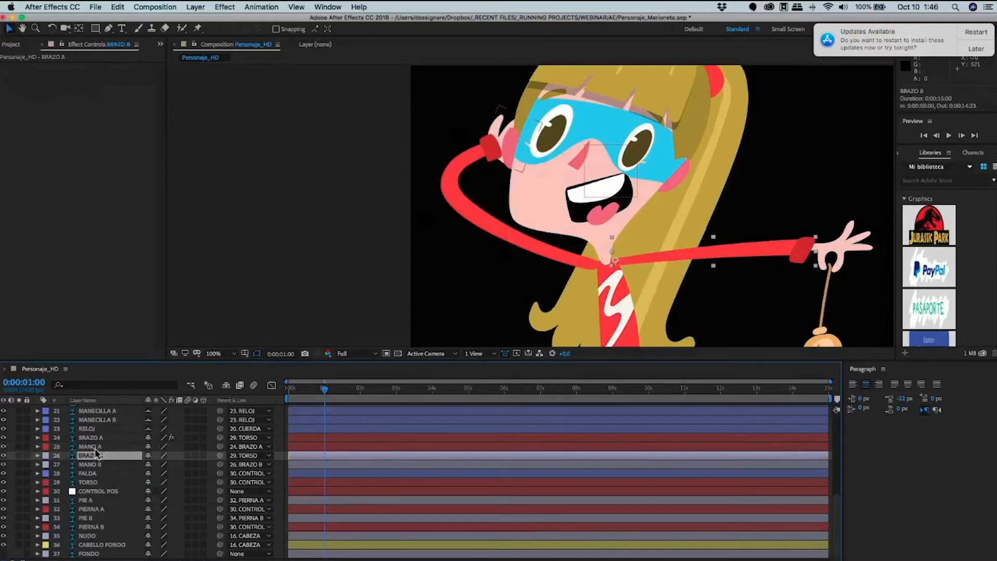
key(super+Up)
key(super+Up)
click(489, 147)
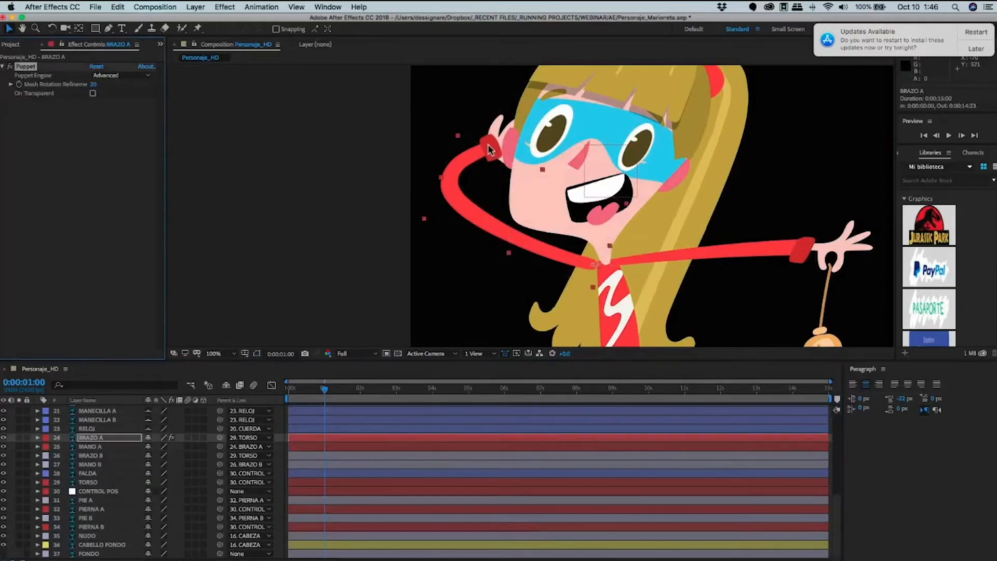
mouse_move(498, 167)
mouse_down()
mouse_move(490, 143)
mouse_move(488, 166)
mouse_move(503, 182)
mouse_move(500, 171)
mouse_move(476, 177)
mouse_move(498, 172)
mouse_move(498, 153)
mouse_up()
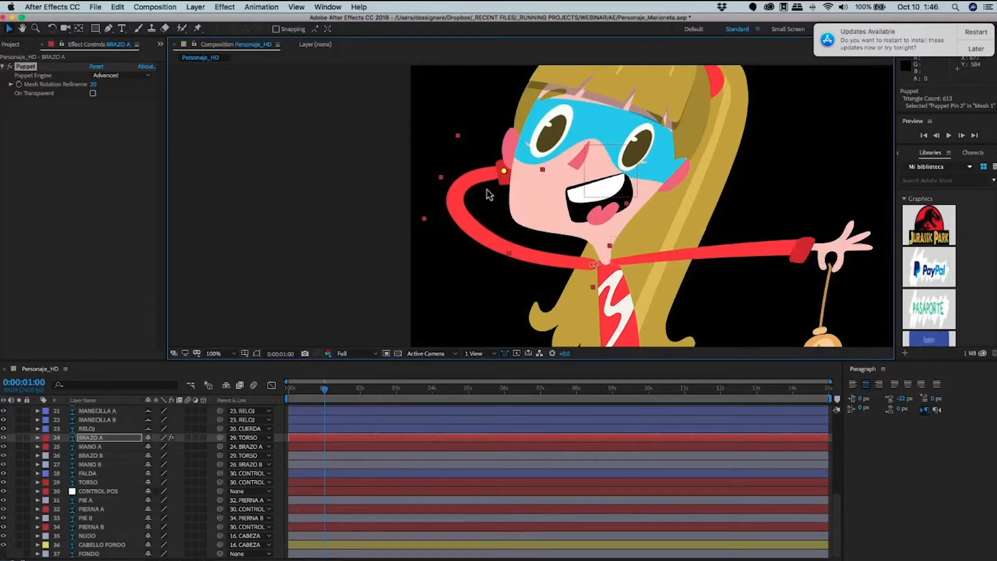
key(super+s)
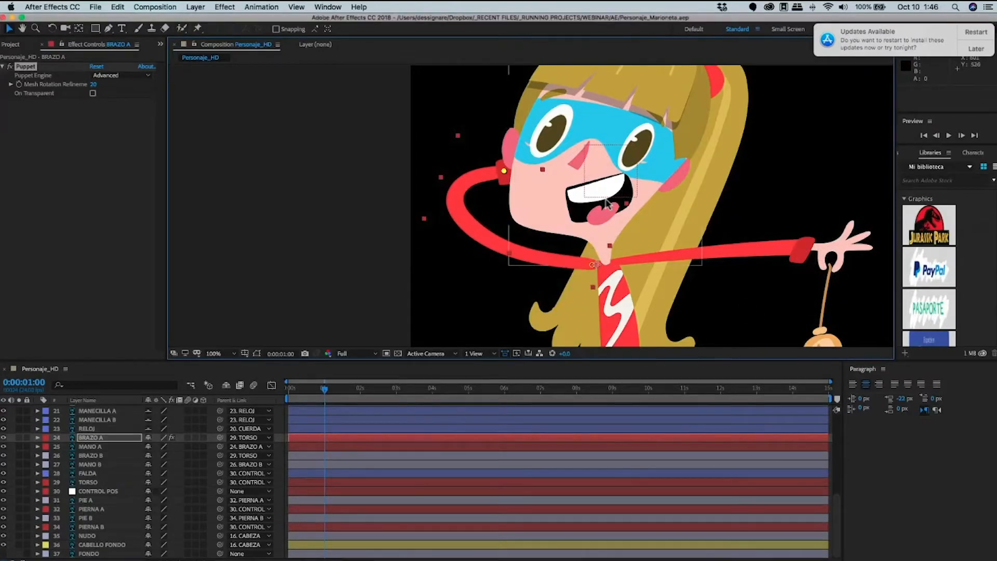
Select the watch's cord layer CUERDA and solo it together with MANECILLA A, MANECILLA B and RELOJ.
drag(827, 290, 533, 254)
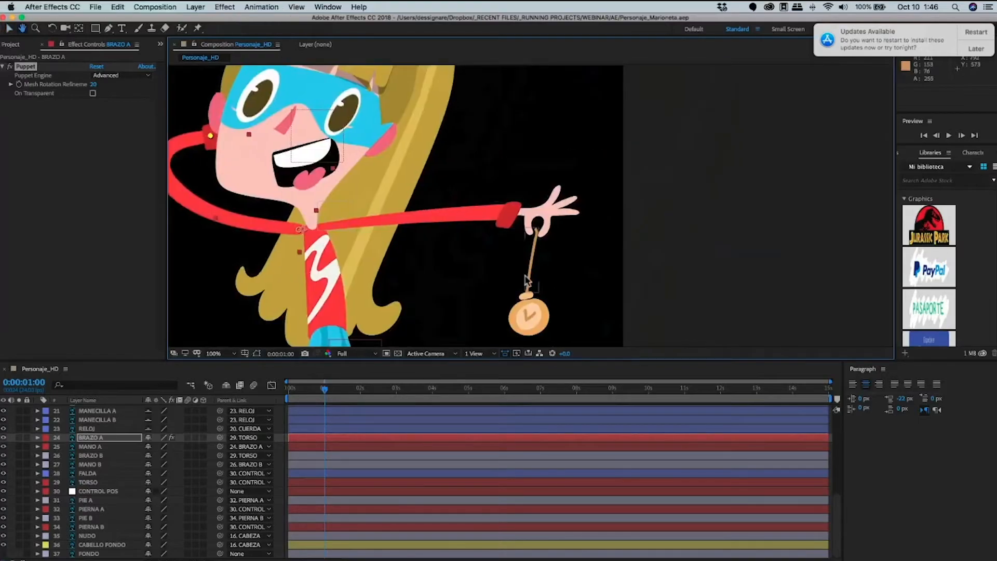
click(529, 279)
key(r)
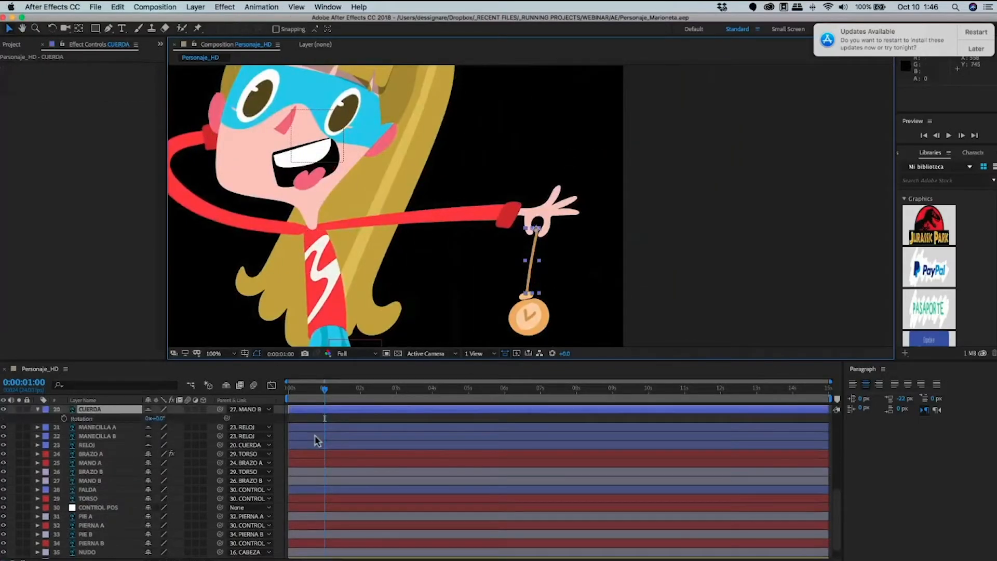
scroll(316, 436, up, 3)
scroll(34, 488, up, 1)
drag(20, 484, 21, 520)
Keyframe CUERDA's rotation at 0:00:00:00 with a value of 25°.
key(Home)
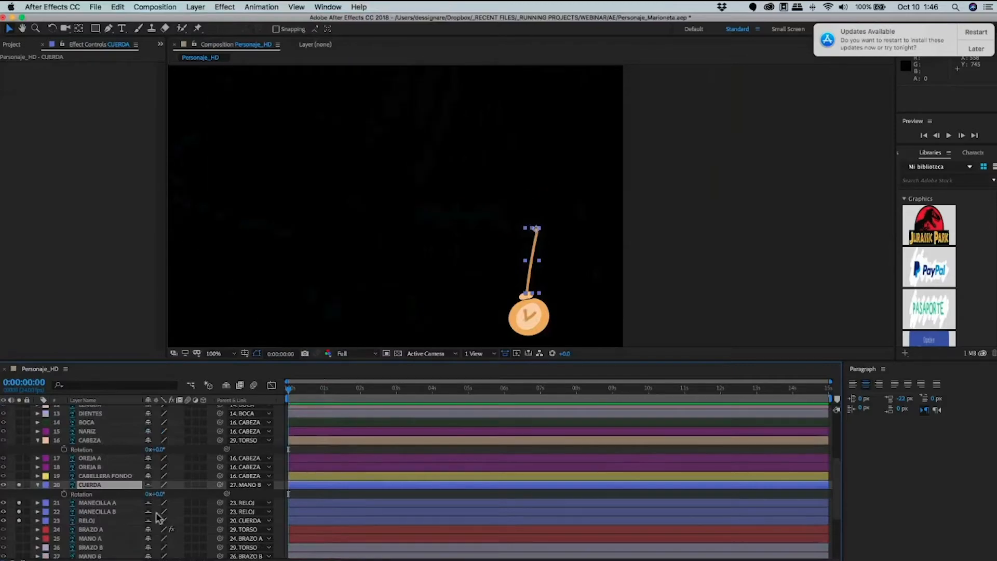
key(r)
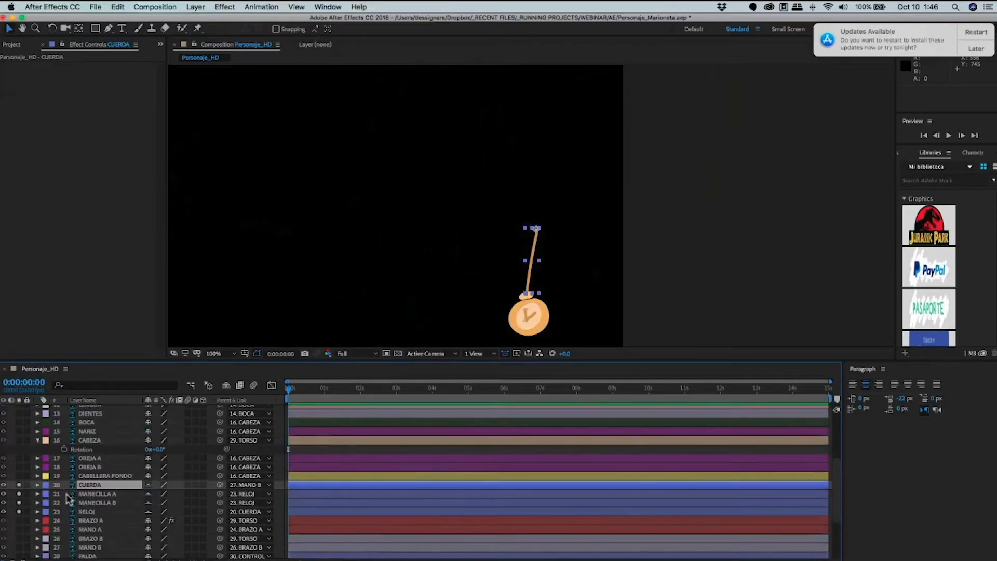
key(r)
click(67, 495)
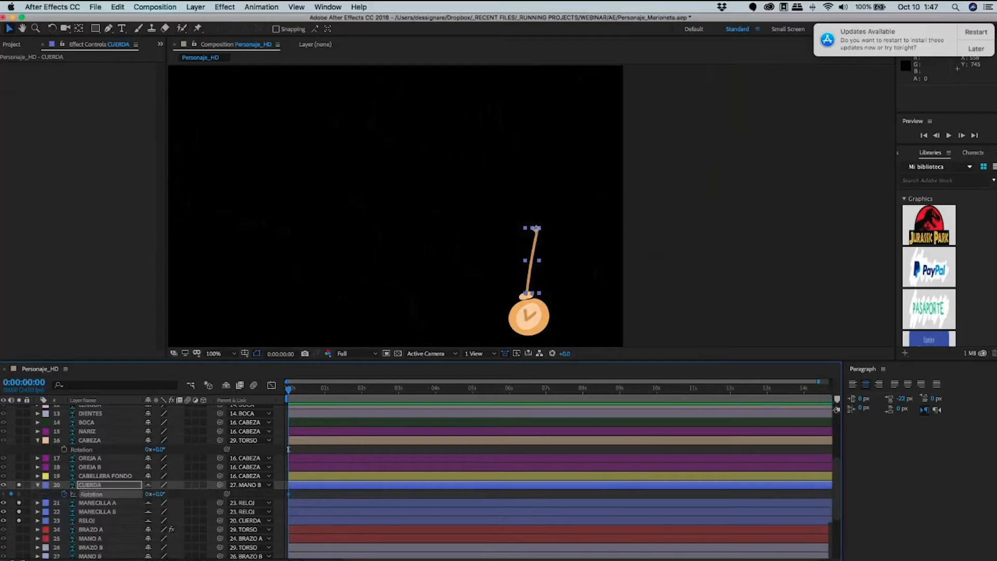
drag(312, 558, 321, 558)
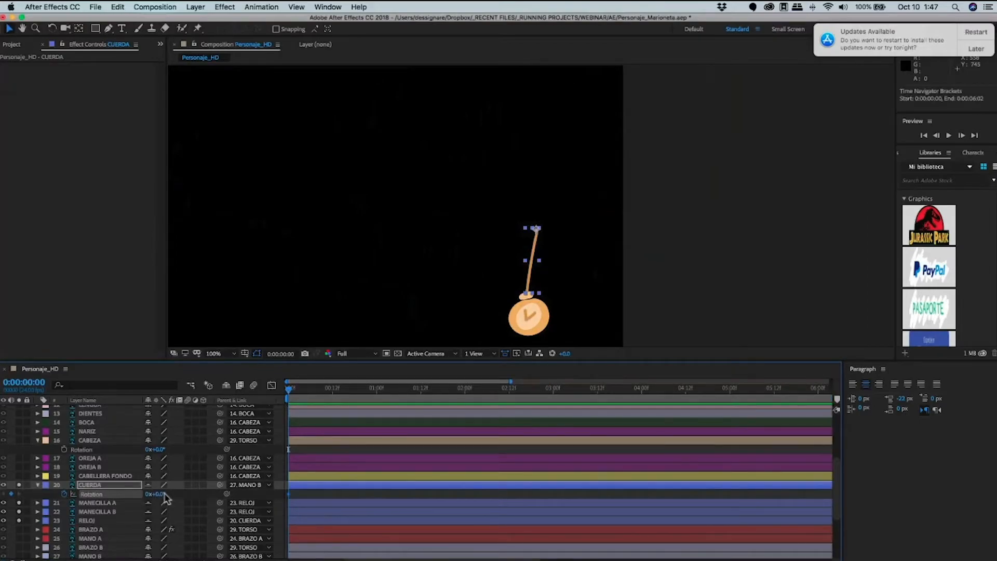
drag(166, 497, 309, 395)
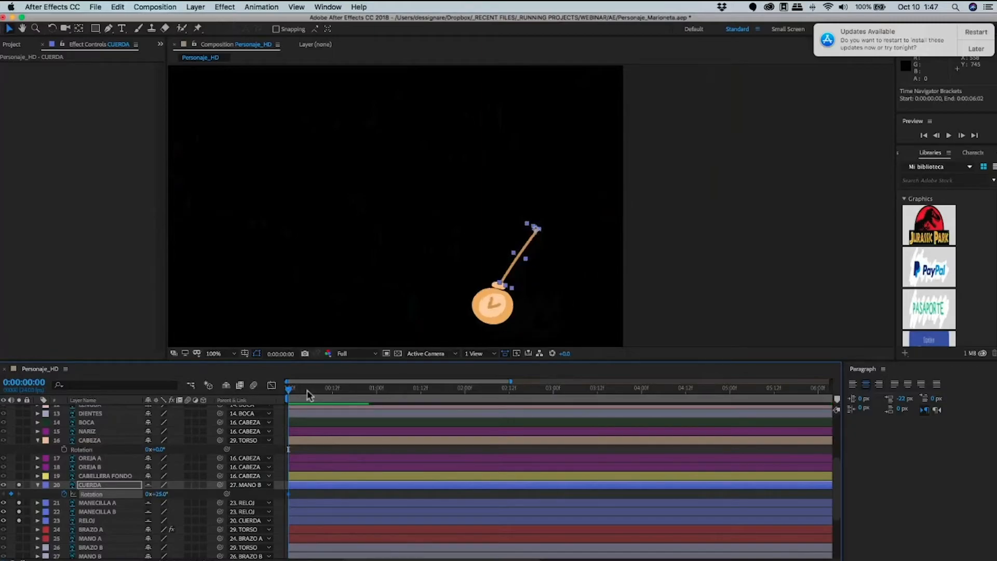
Keyframe CUERDA's rotation at 0:00:00:12 with the watch swung to the opposite side, and preview the swing.
key(Page_Down)
key(Page_Down)
drag(165, 495, 139, 497)
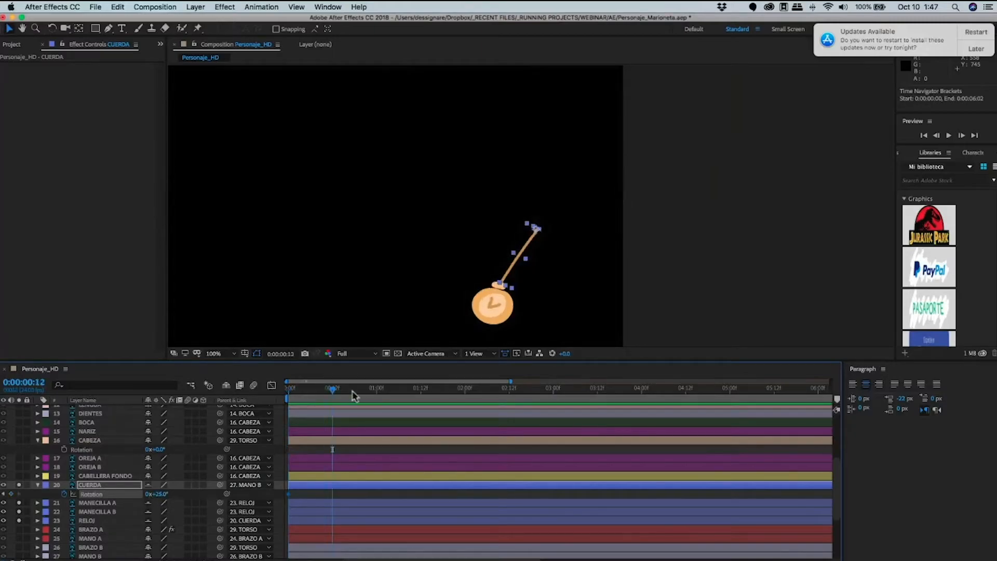
key(space)
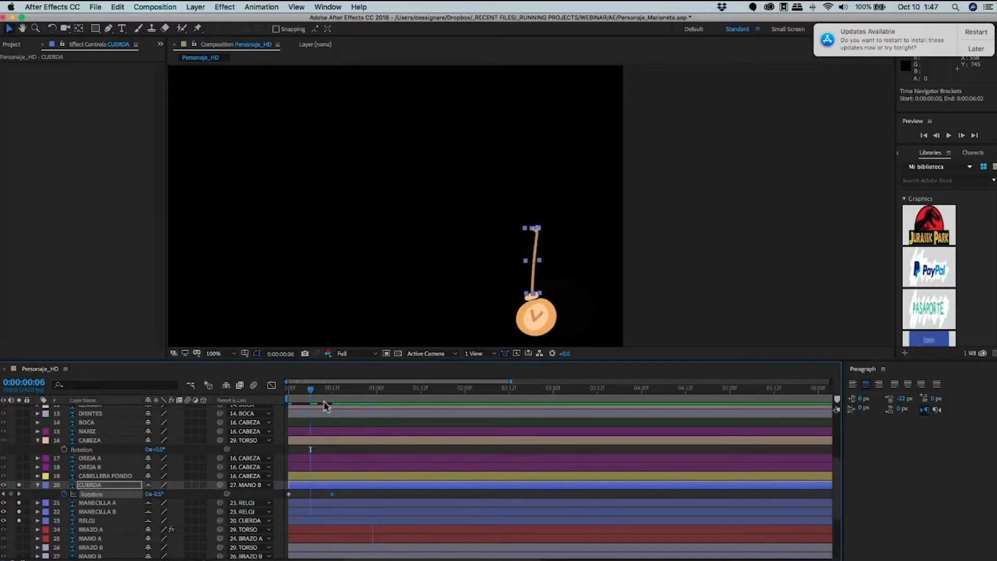
Copy CUERDA's starting rotation keyframe, paste it as a third keyframe, and preview the return swing.
drag(332, 494, 295, 491)
key(Page_Down)
key(super+c)
key(super+v)
key(space)
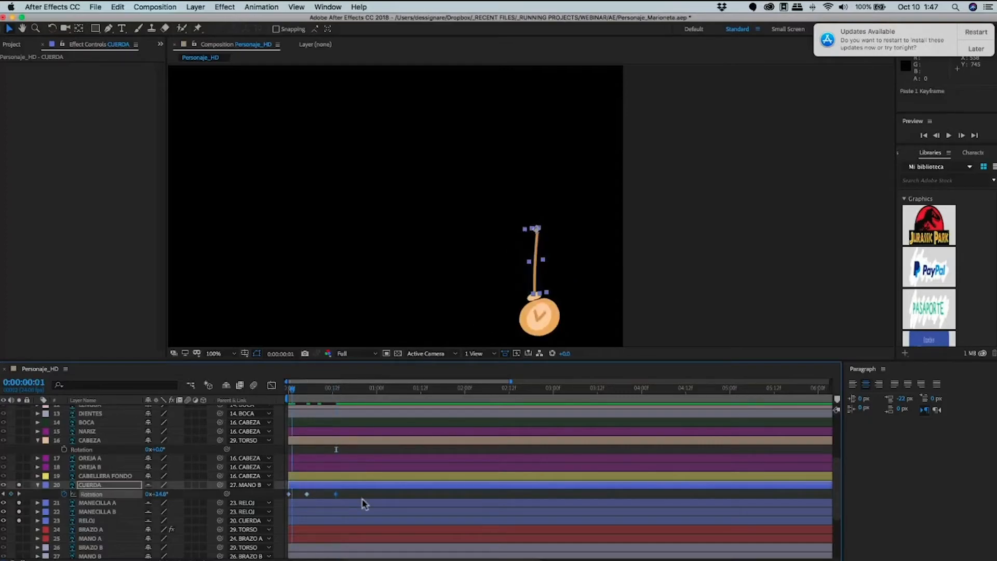
Space out CUERDA's rotation keyframes, placing the opposite swing at 0:00:00:12 and the return at 0:00:00:23.
drag(336, 494, 373, 494)
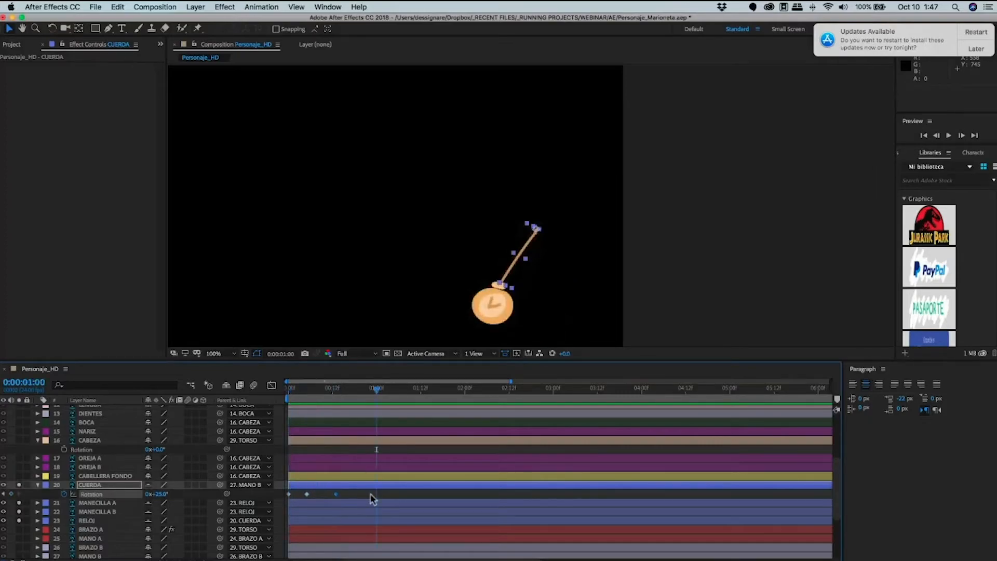
click(307, 494)
drag(307, 493, 332, 494)
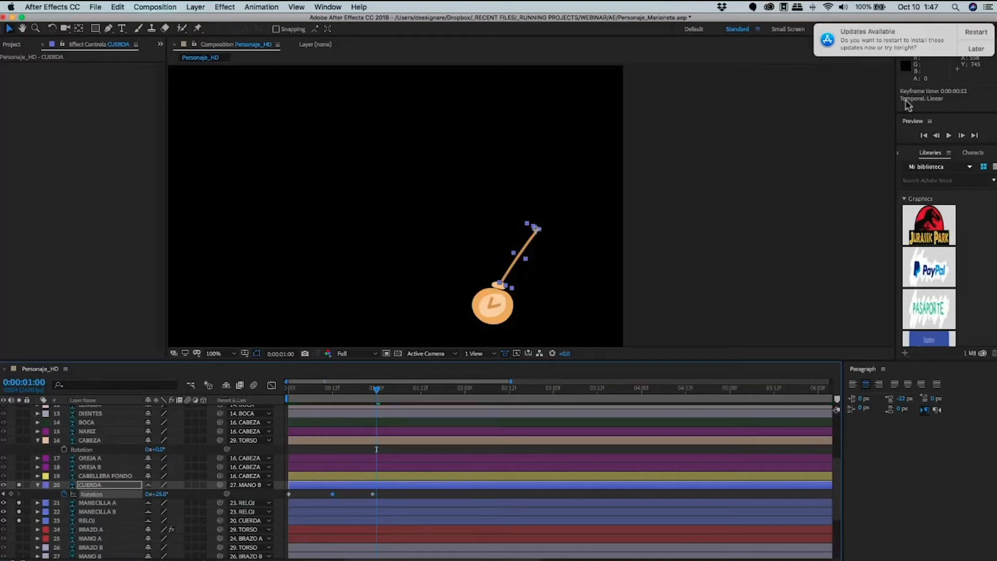
Return to the first frame and set the preview resolution to Full.
drag(376, 389, 275, 398)
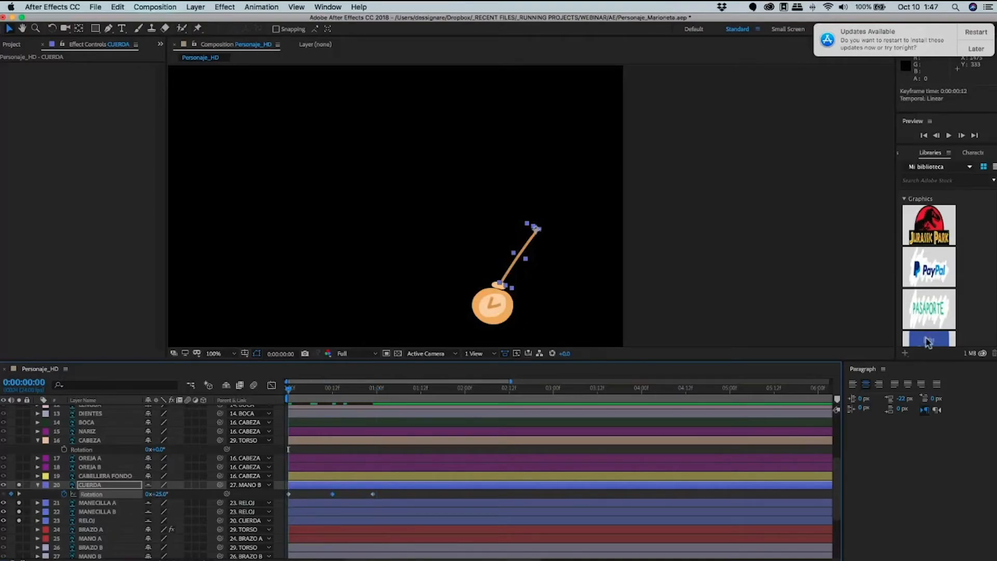
drag(965, 145, 968, 345)
click(978, 248)
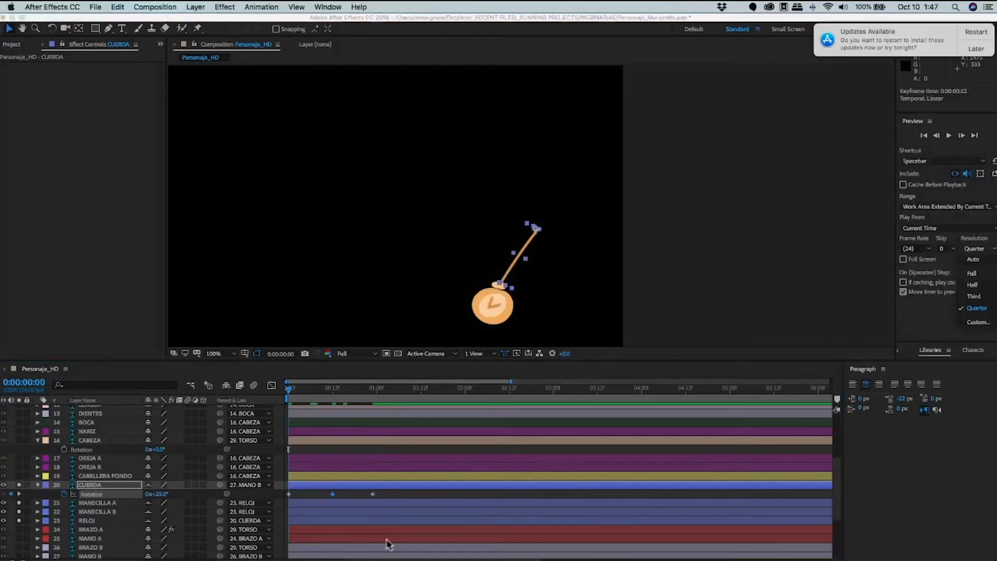
click(979, 271)
Shorten the work area to end at 0:00:01:16 and preview the watch's swing.
drag(511, 382, 302, 392)
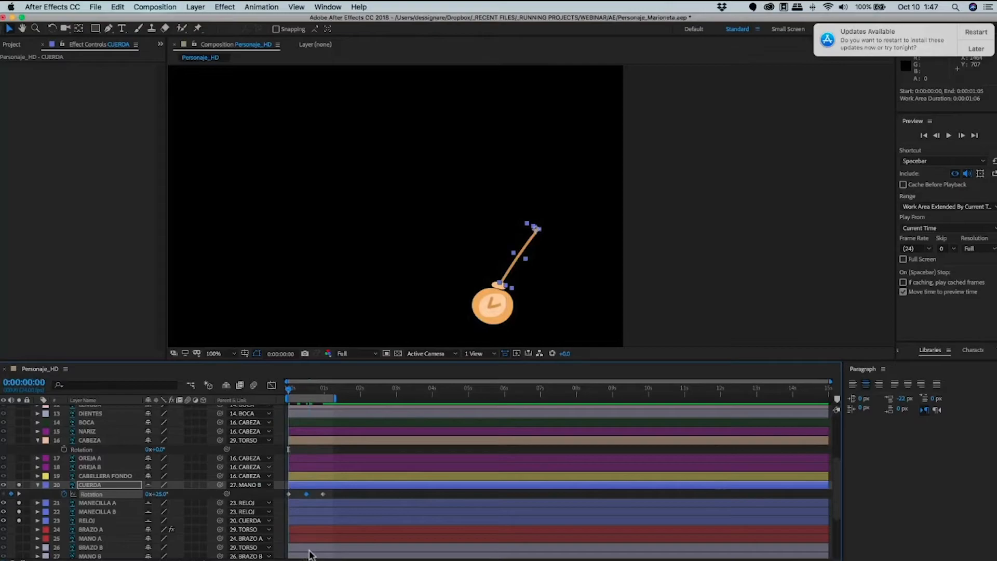
key(space)
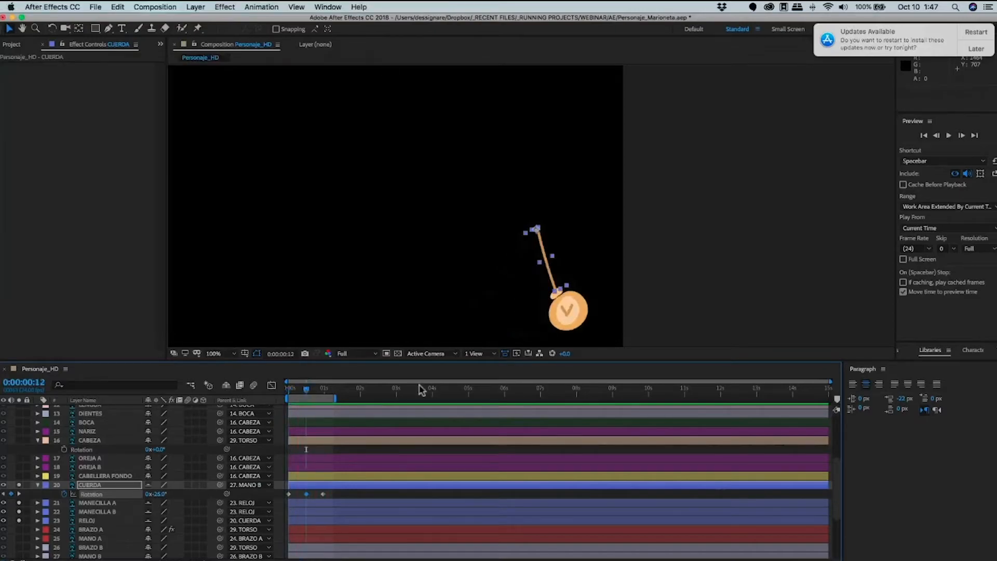
key(equal)
drag(407, 404, 448, 400)
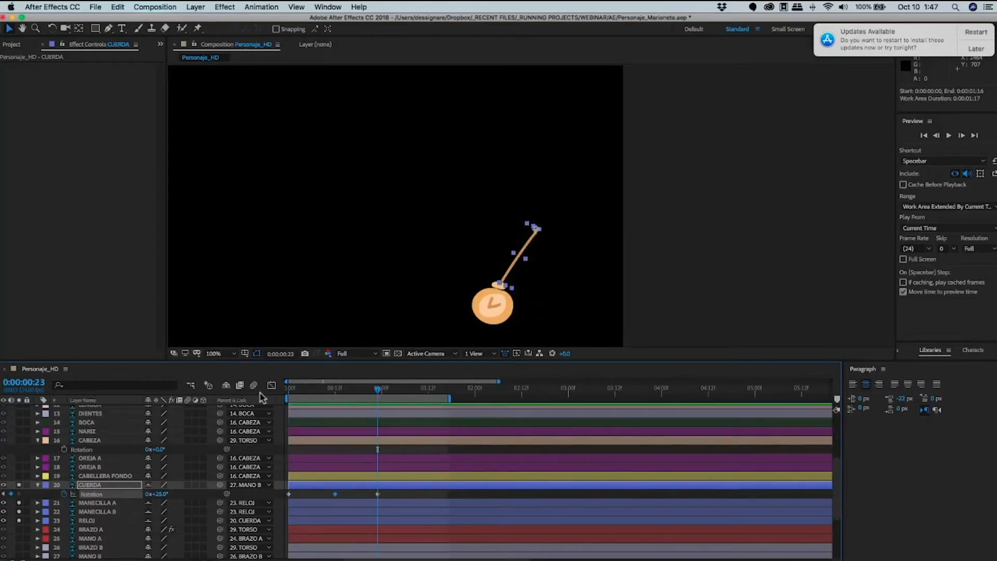
Set CUERDA's rotation to -25° at the 0:00:00:12 keyframe.
key(Home)
click(296, 390)
click(333, 400)
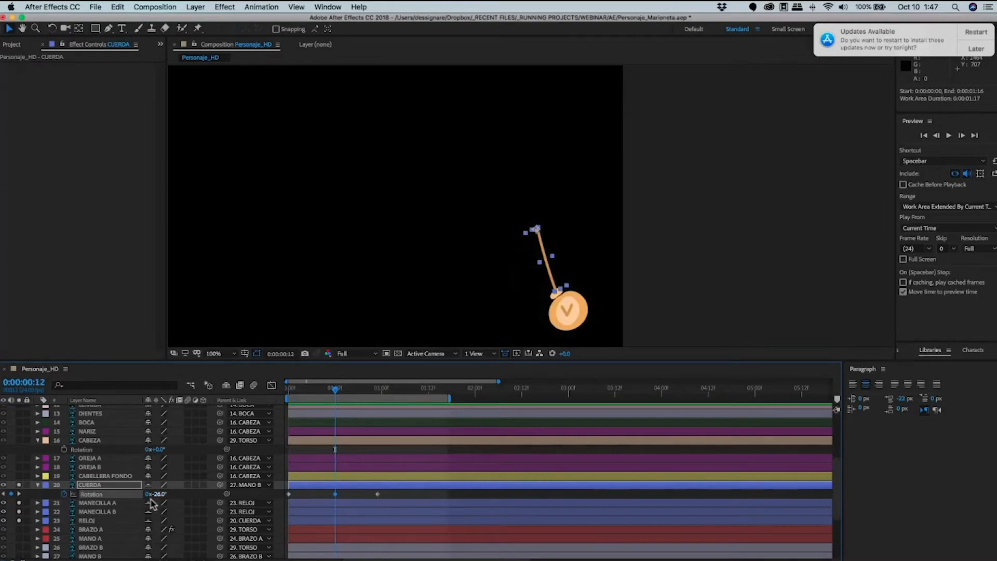
click(156, 494)
text(-25)
key(Return)
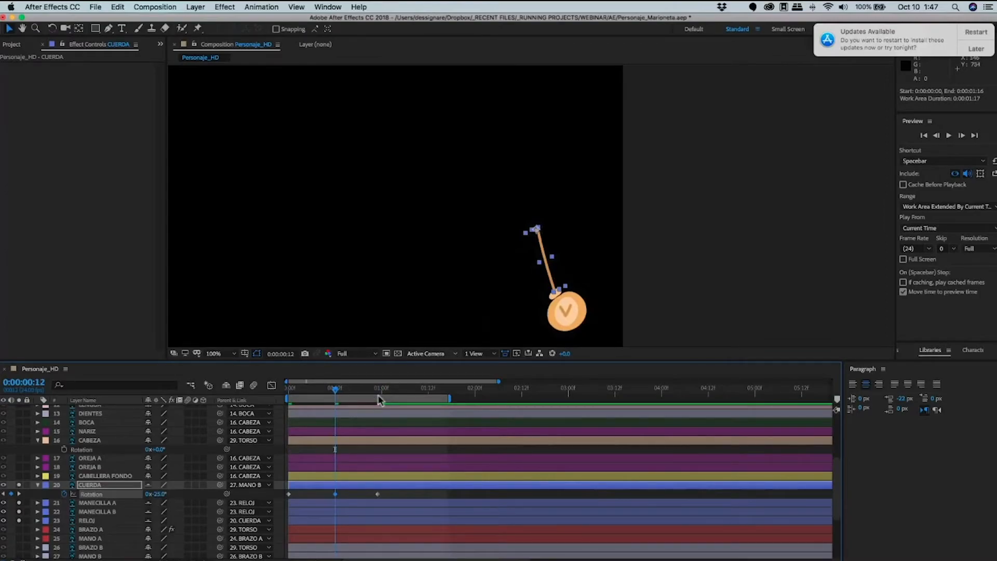
Shift CUERDA's last rotation keyframe one frame later to 0:00:01:00.
click(379, 399)
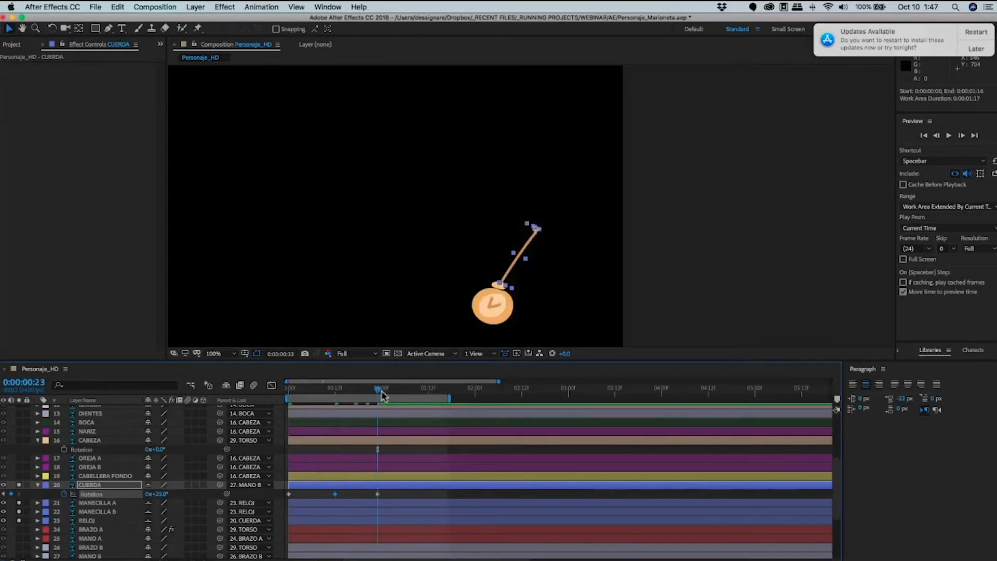
key(Page_Down)
key(Page_Up)
key(Page_Down)
key(alt+Right)
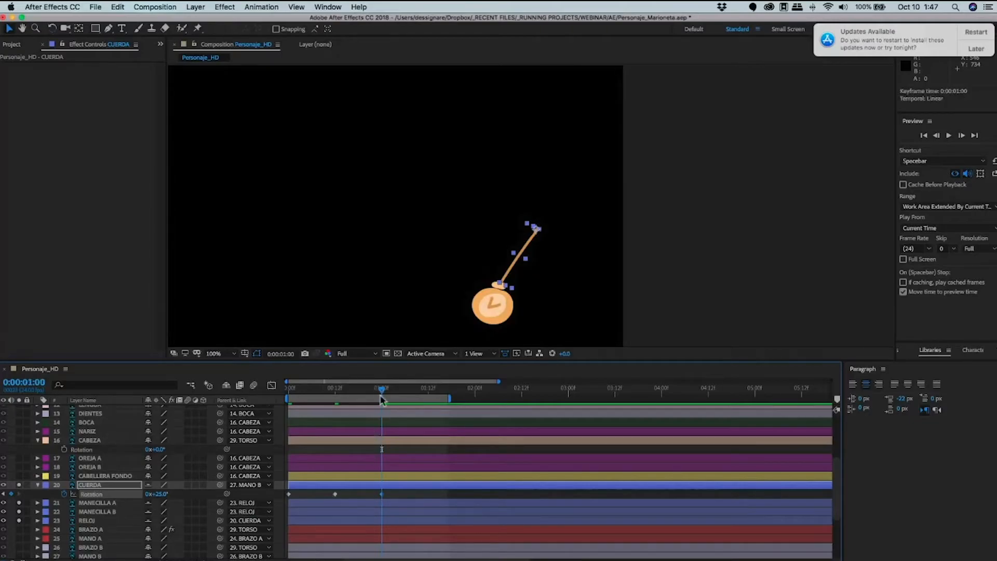
Apply the expression loop_out ("cycle",0) to CUERDA's rotation and preview it over a work area extended to 0:00:02:11.
alt+click(73, 507)
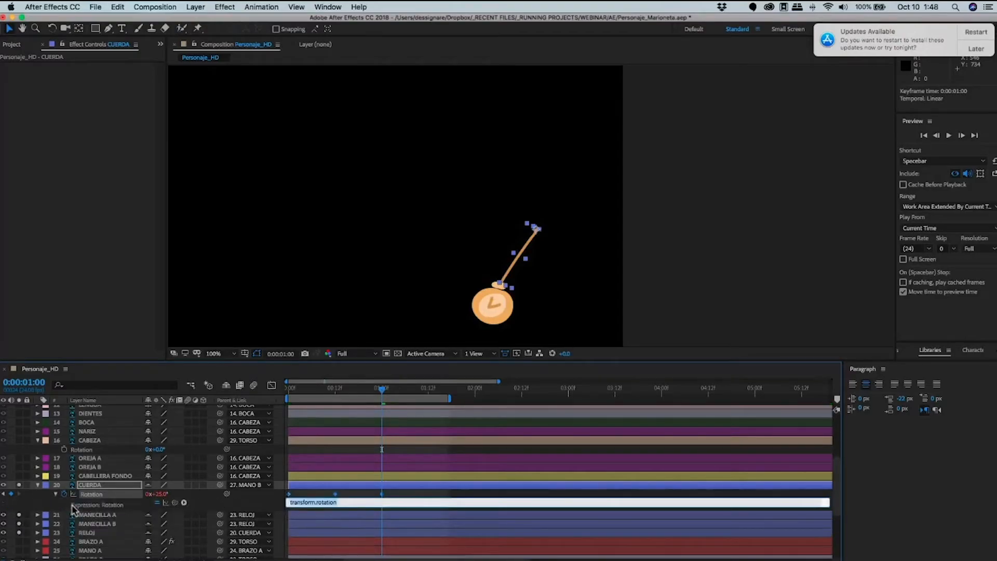
text(lo)
text(op_out ("cycle",0))
drag(449, 398, 522, 399)
key(space)
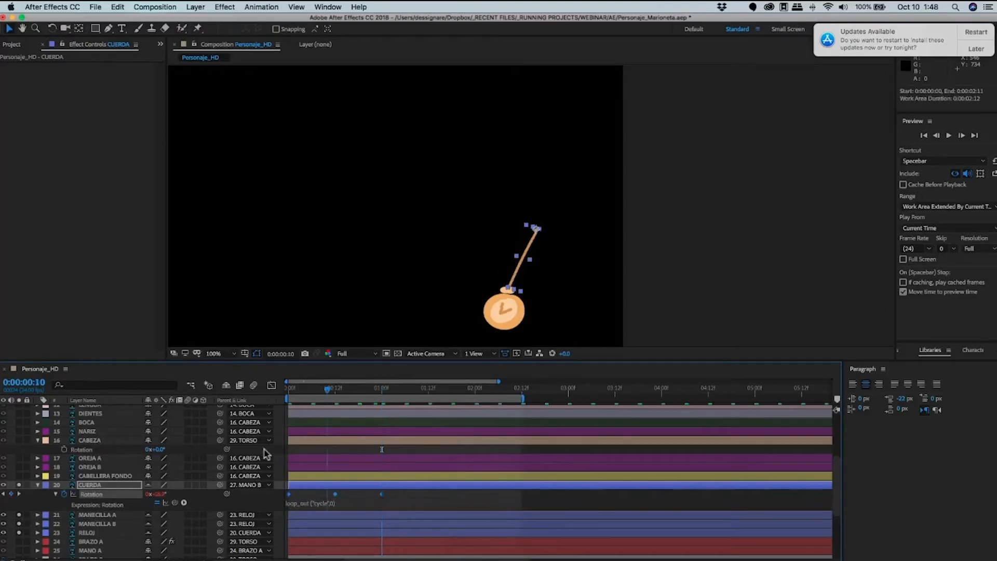
Extend the work area to about 13 seconds and preview the rope's looping swing from the start.
key(Home)
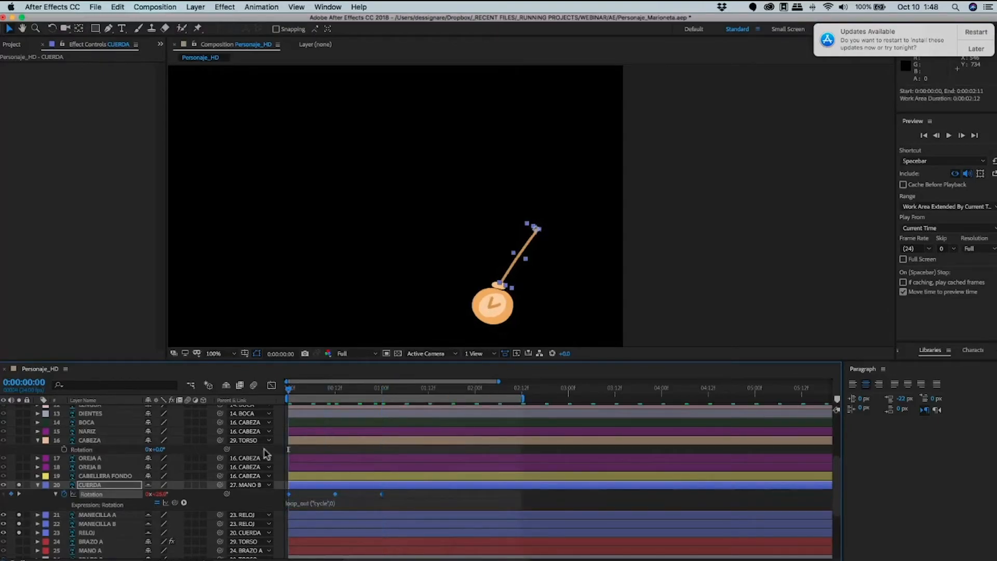
key(space)
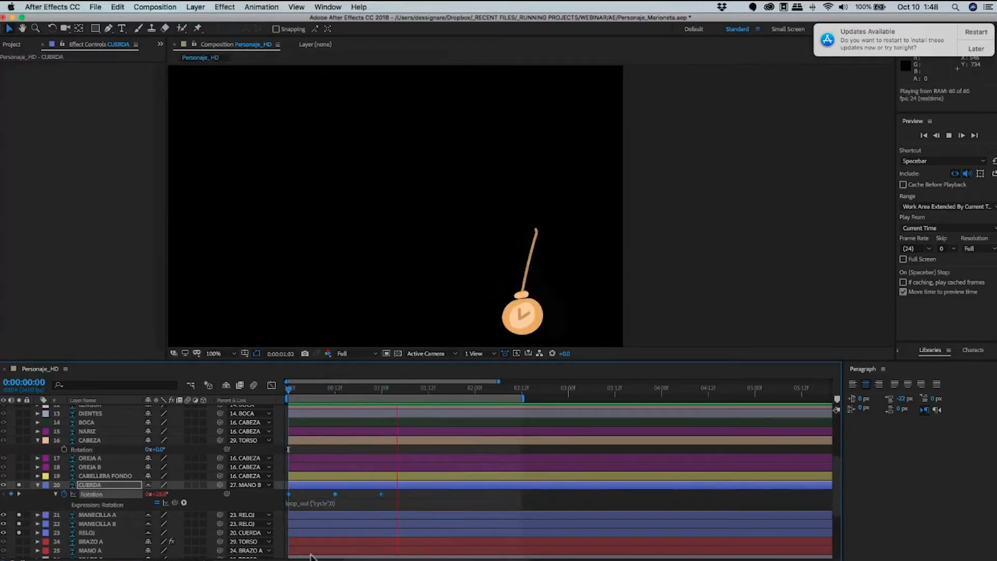
key(minus)
key(minus)
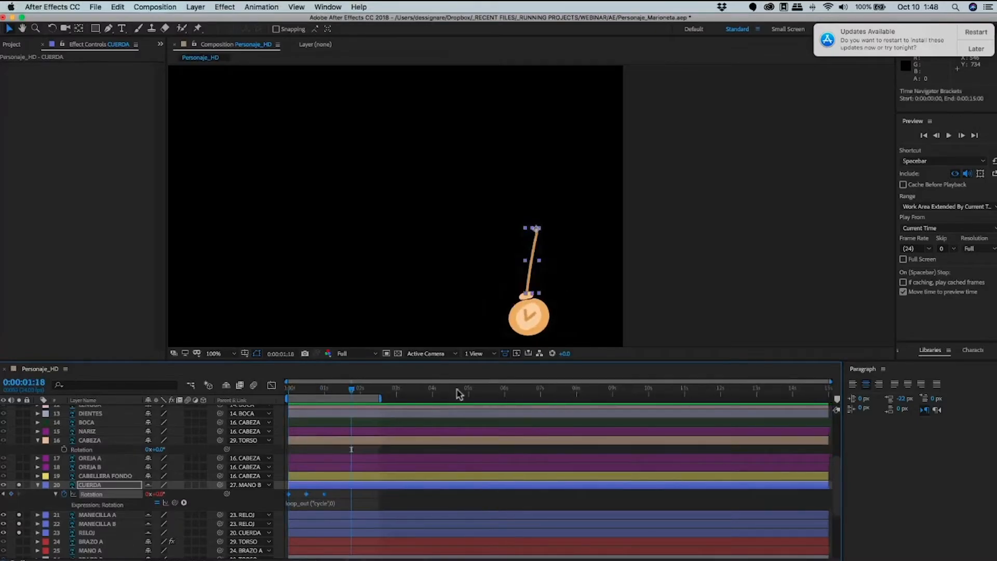
drag(380, 398, 702, 399)
key(space)
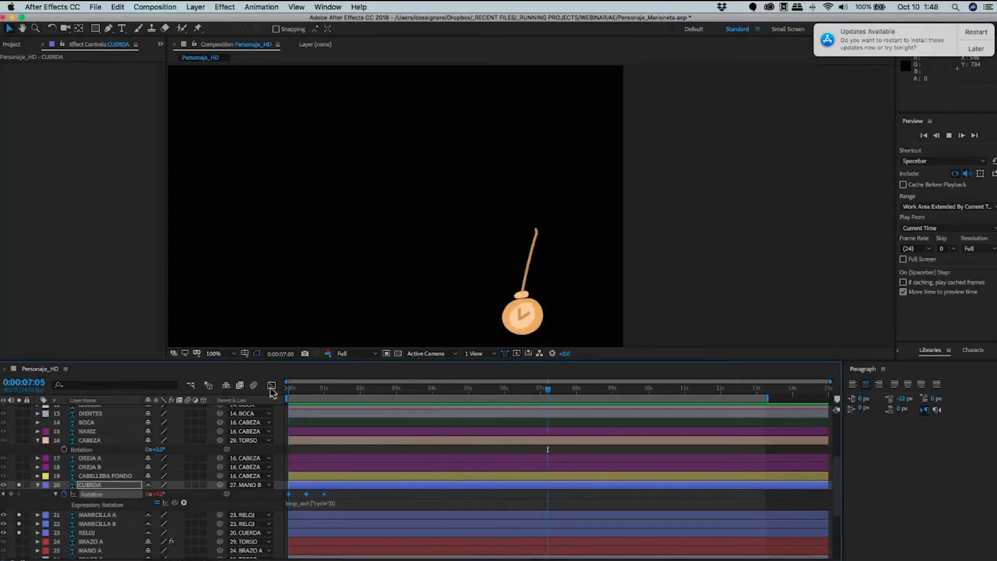
key(space)
key(Home)
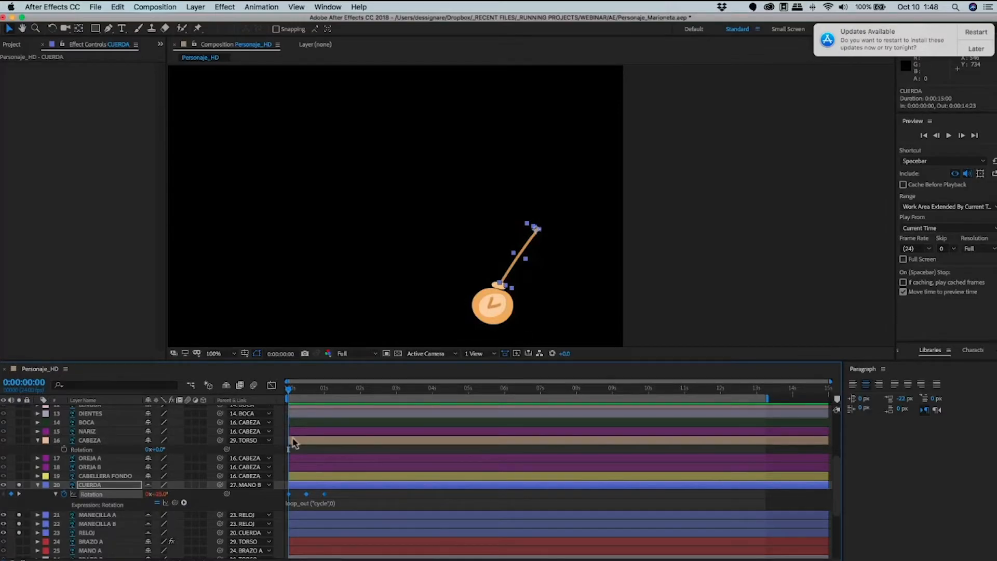
Set CUERDA's rotation keyframe at 1 second to 50°.
key(k)
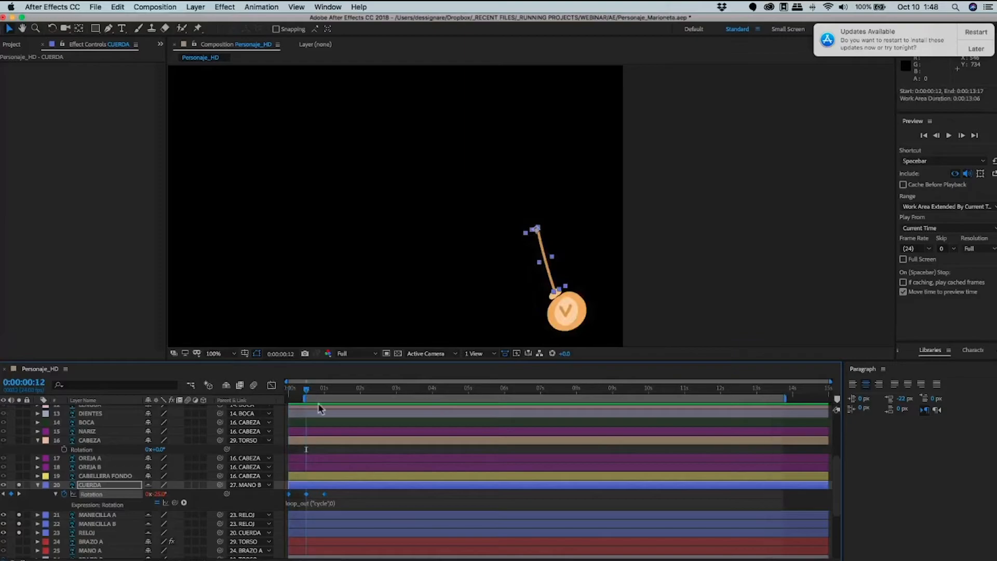
key(k)
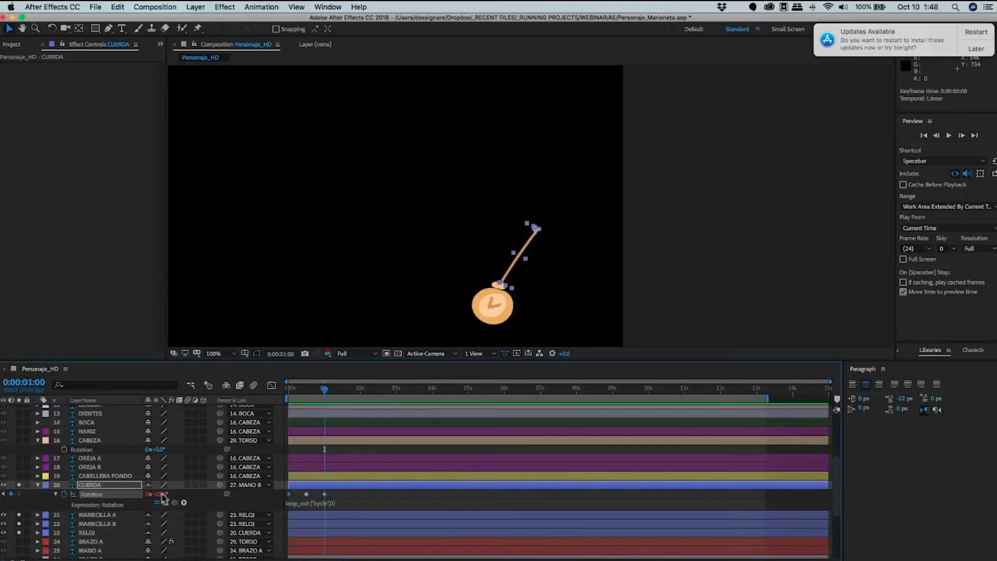
click(325, 494)
text(50)
key(Return)
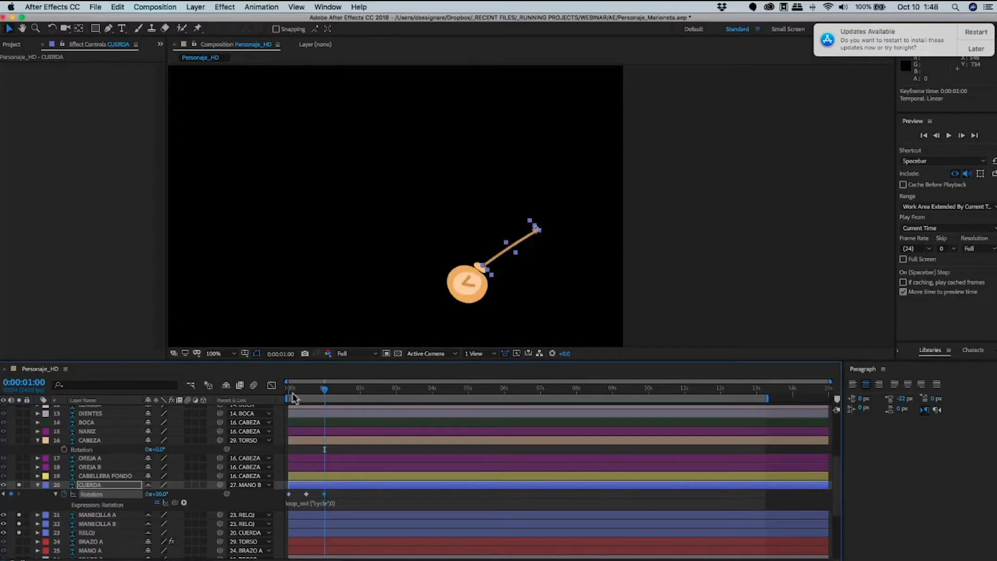
Preview the swing from the start with the altered keyframe, and undo the rotation change.
drag(294, 398, 310, 393)
click(275, 466)
key(space)
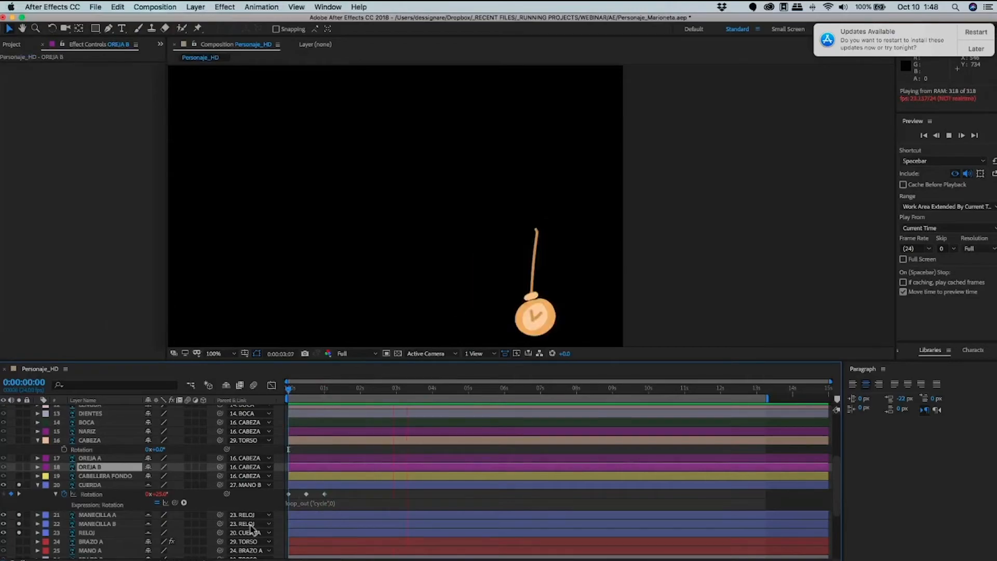
key(super+z)
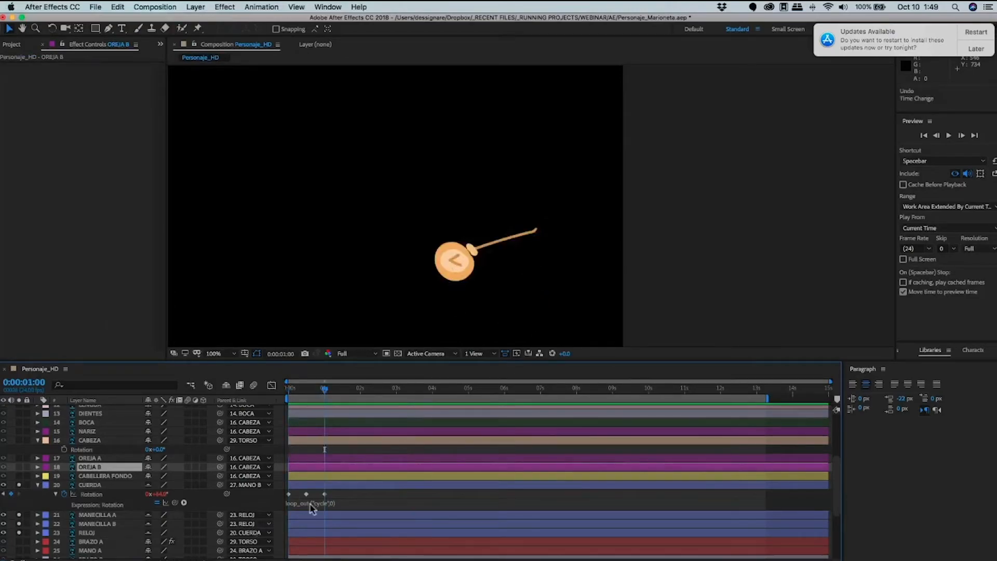
key(super+z)
Examine the loop_out ("cycle",0) expression on CUERDA's rotation and replay the swing from the start.
click(314, 503)
scroll(317, 507, up, 5)
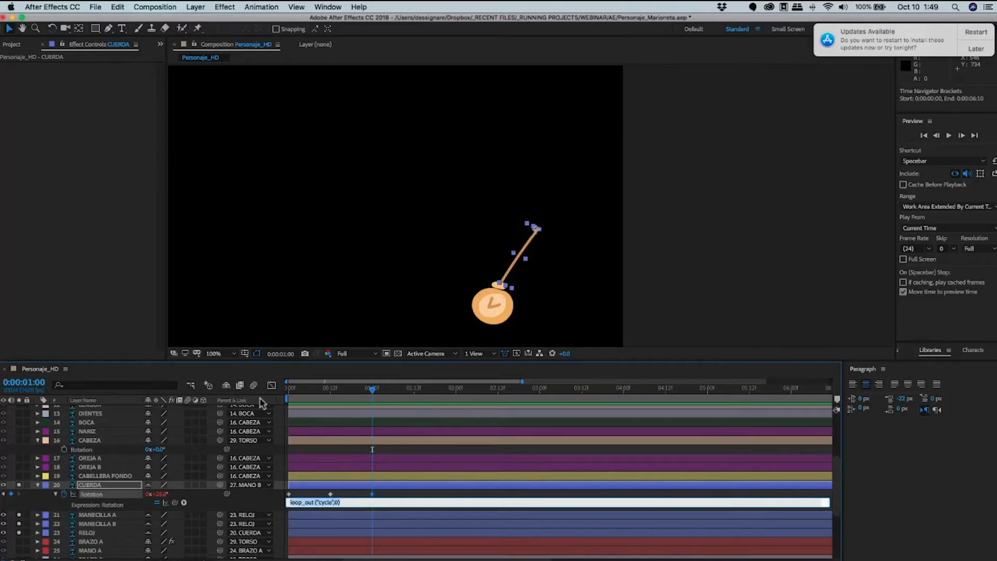
key(KP_Enter)
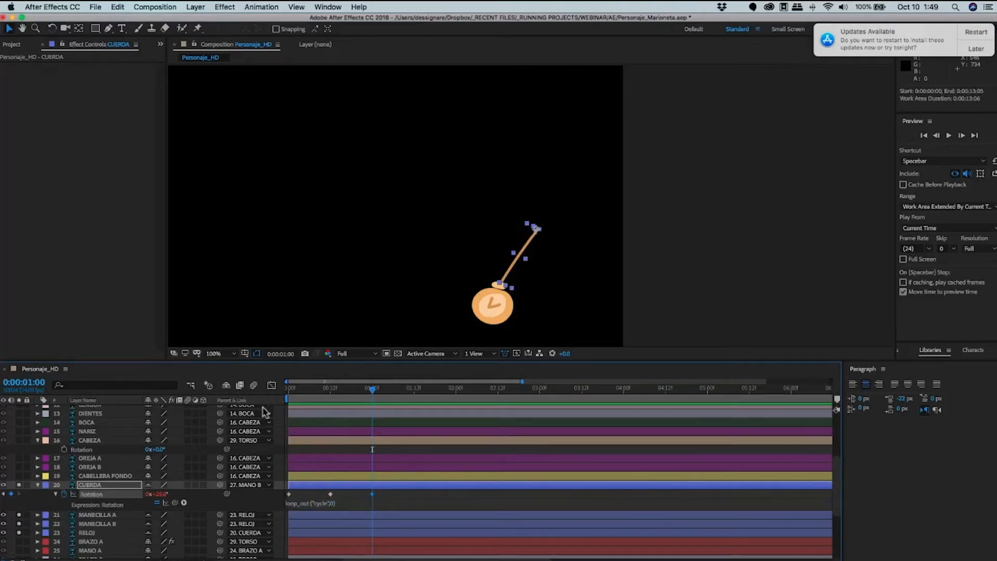
key(Home)
click(345, 506)
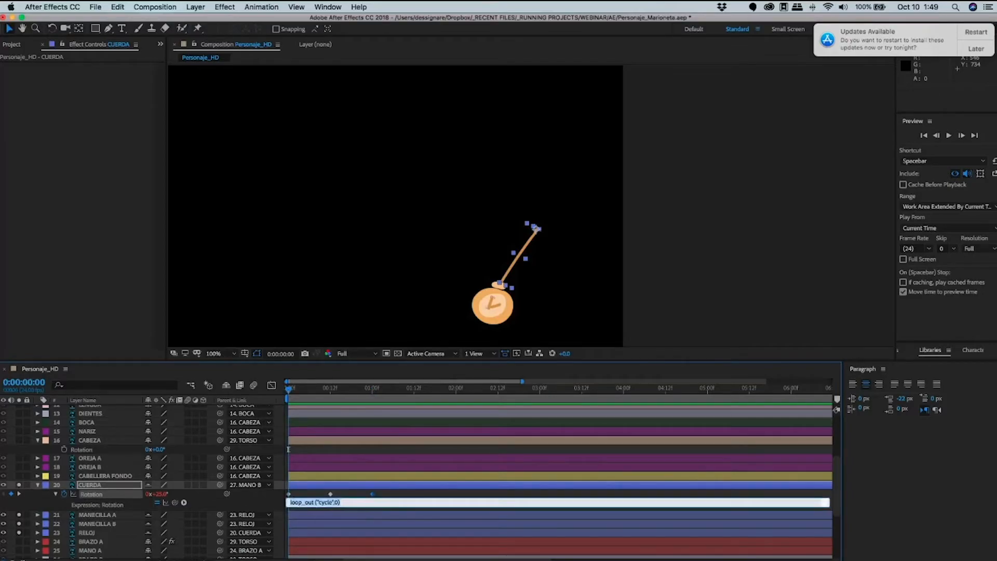
key(super+Tab)
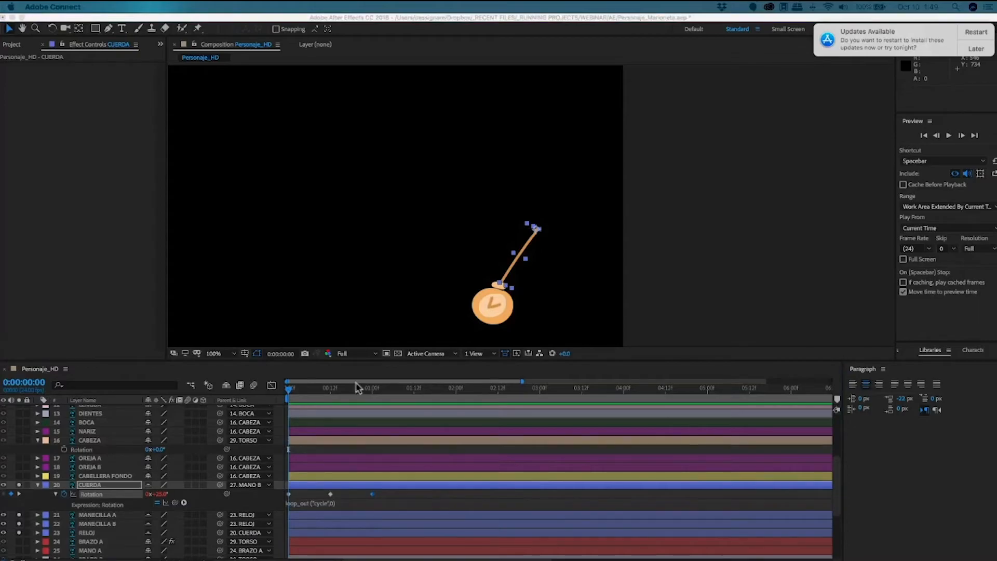
click(269, 411)
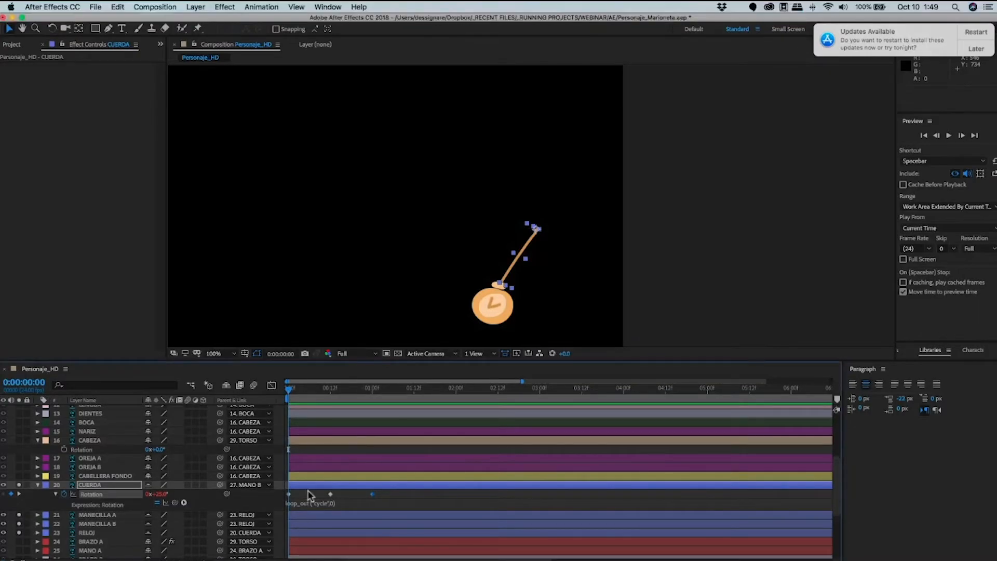
key(space)
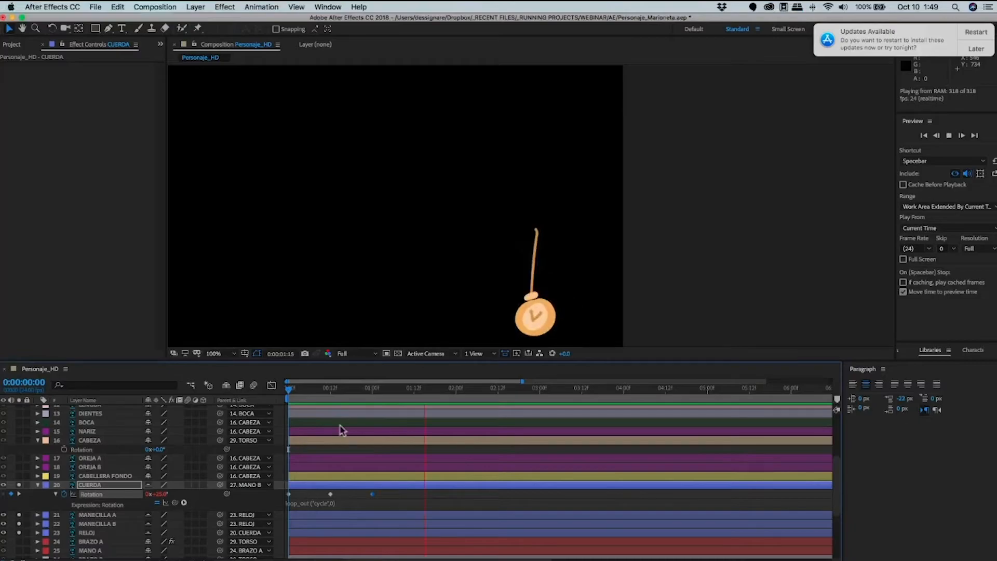
key(space)
Try pasting a copy of CUERDA's rotation keyframes at 1 second, and undo the paste and replay the swing.
key(j)
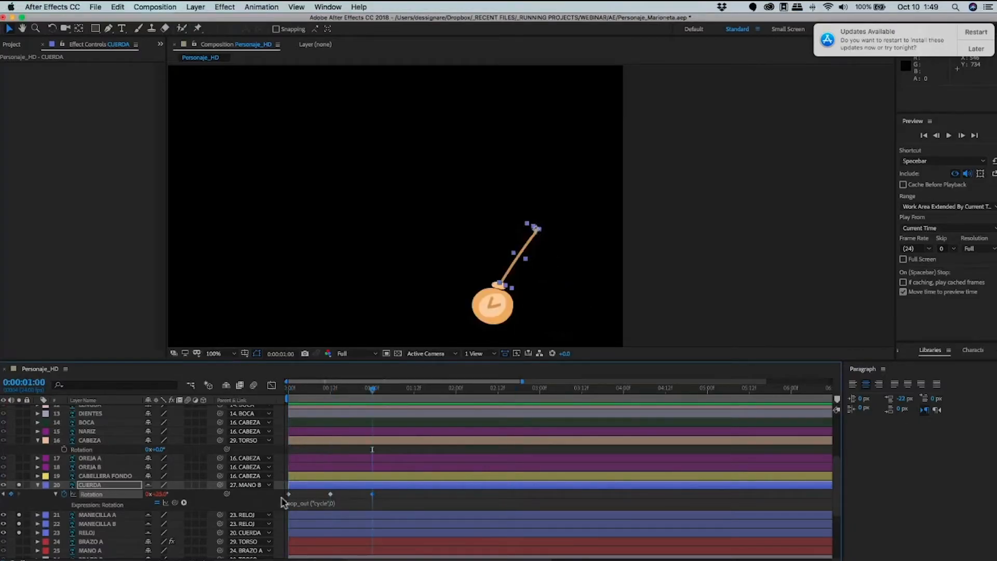
click(286, 502)
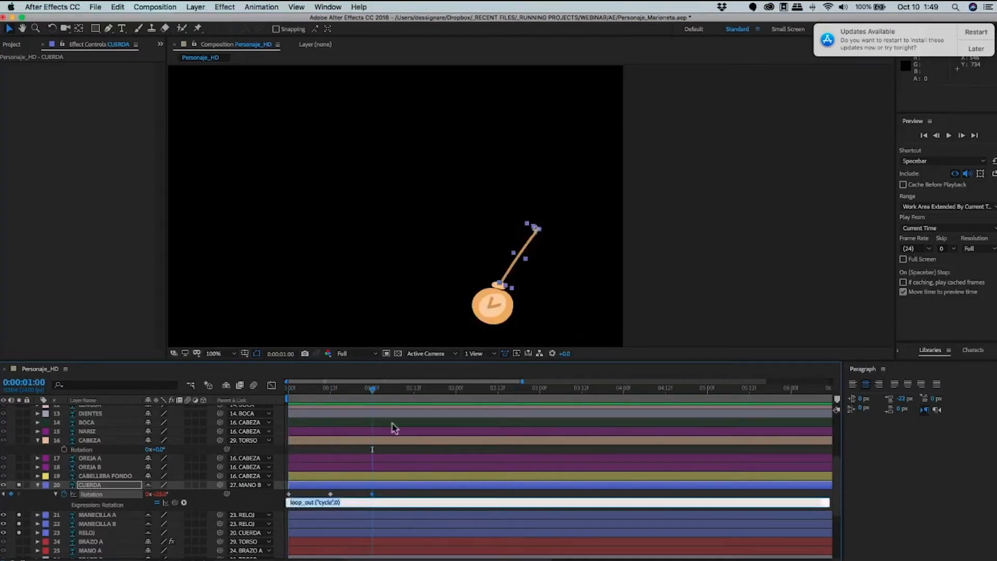
click(422, 402)
key(super+c)
key(super+v)
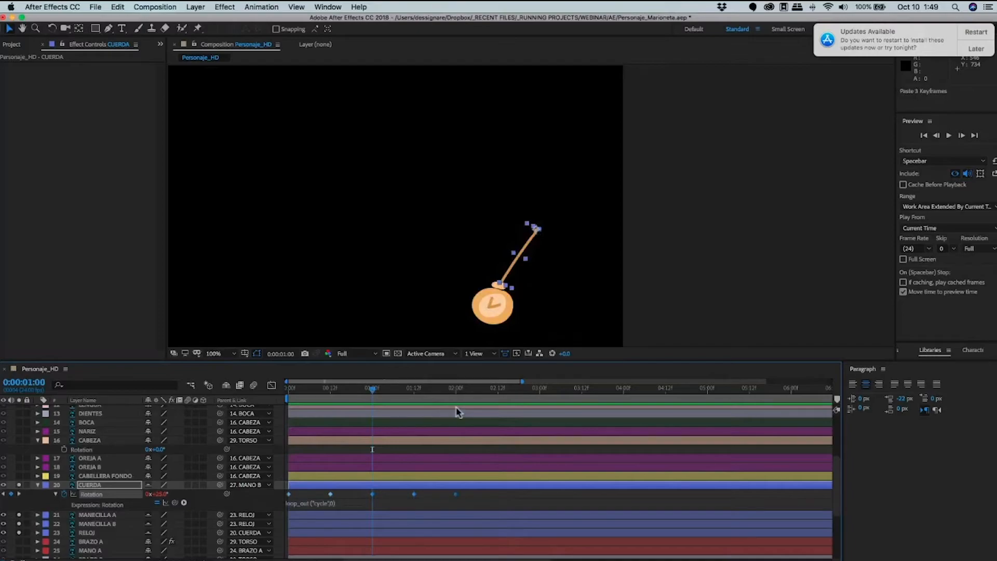
key(super+z)
key(j)
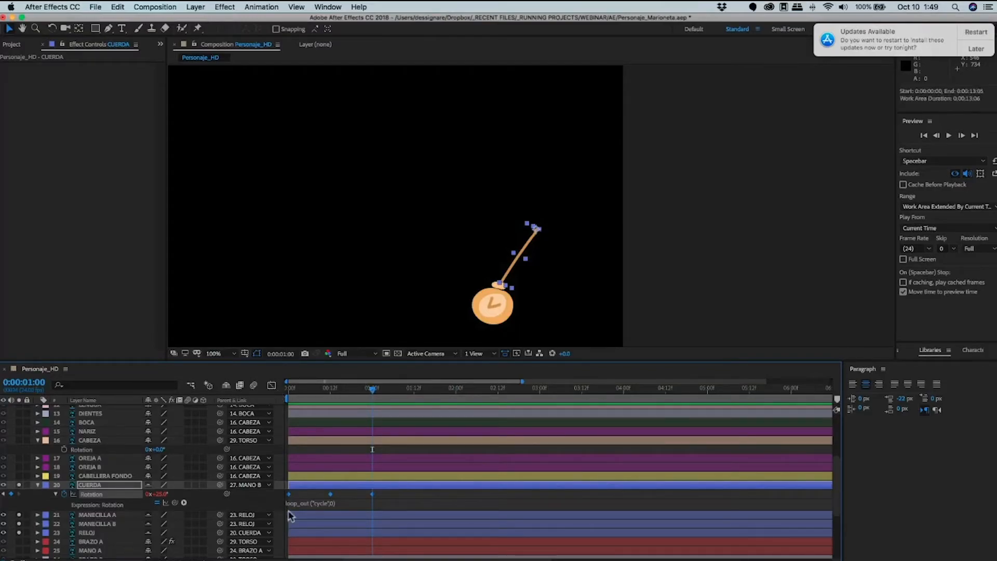
key(Home)
key(space)
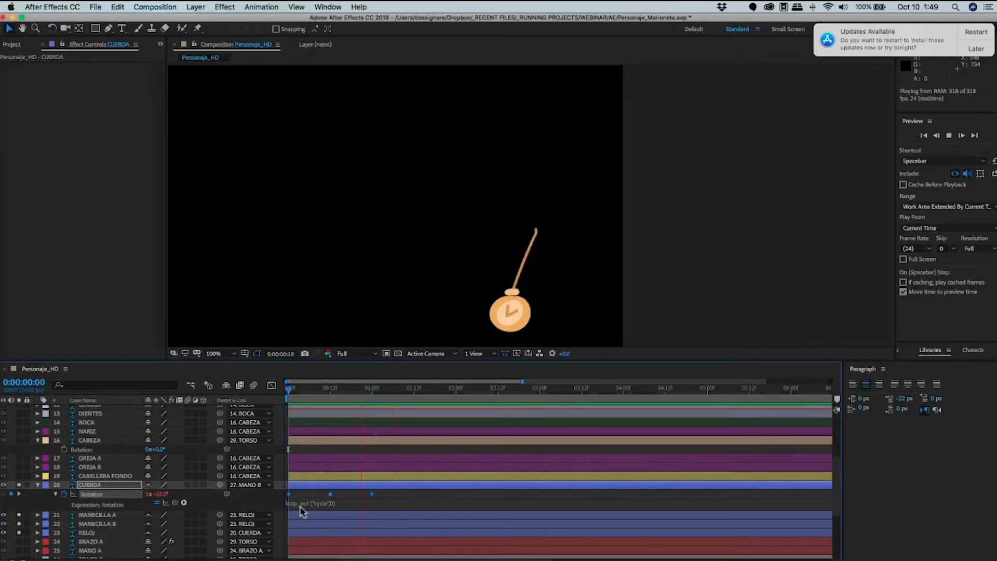
Remove one "o" from the loop_out expression on CUERDA's rotation to demonstrate a misspelled expression.
alt+click(65, 495)
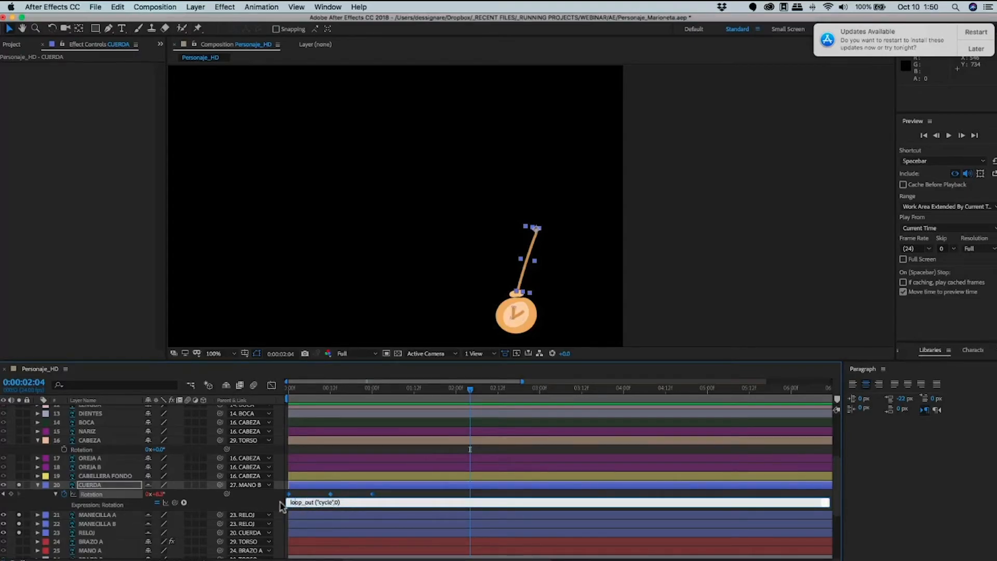
key(BackSpace)
click(211, 344)
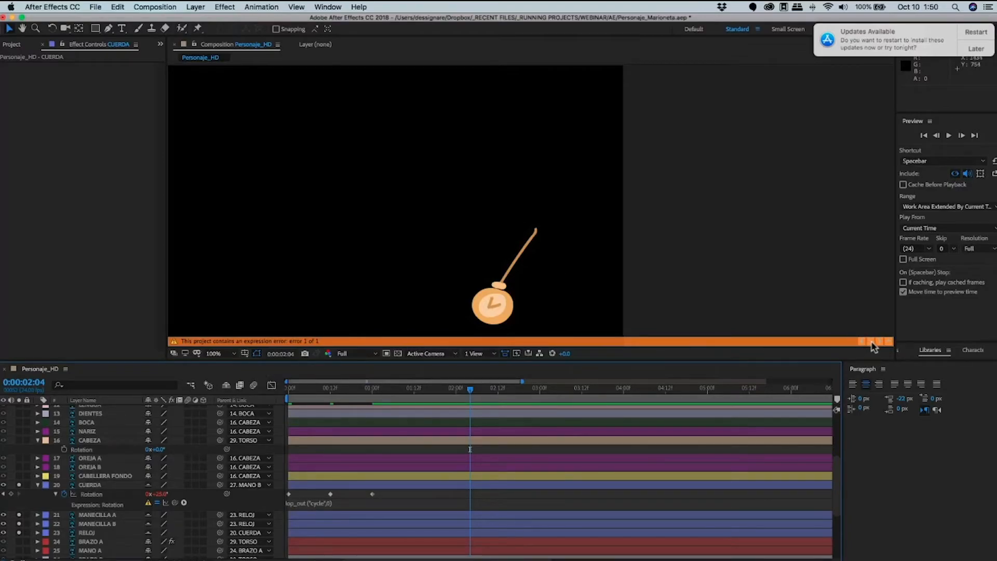
Correct the spelling of the expression on CUERDA's rotation back to loop_out ("cycle",0).
click(291, 505)
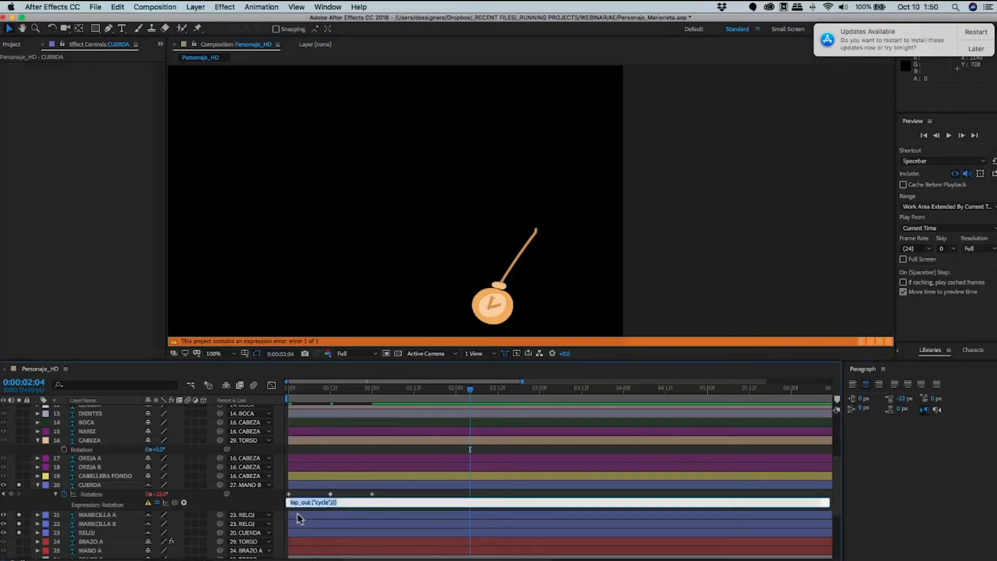
text(o)
click(423, 507)
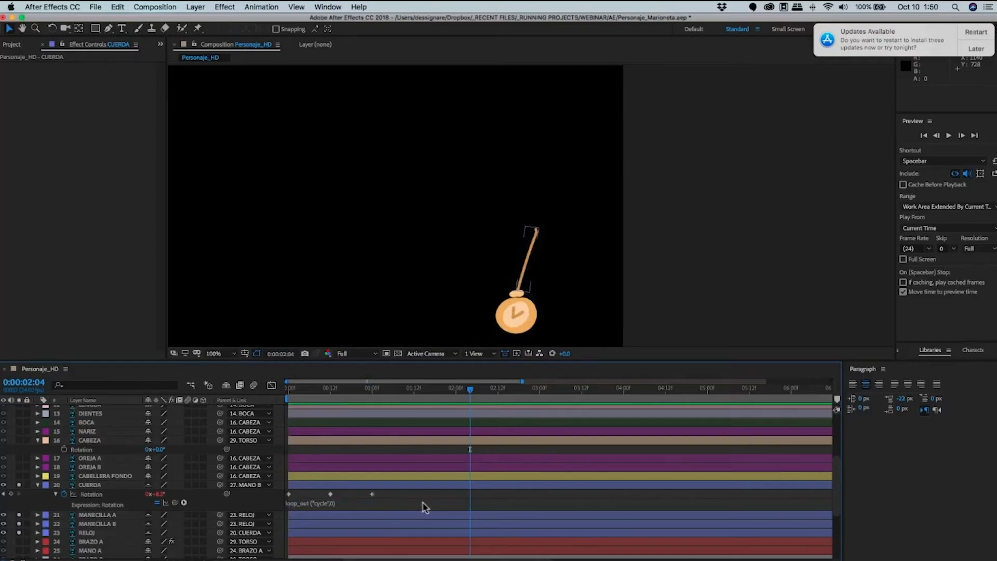
Collapse CUERDA's properties and turn off solo for the rope, watch-hand and watch layers.
key(space)
click(38, 485)
key(space)
drag(19, 485, 19, 533)
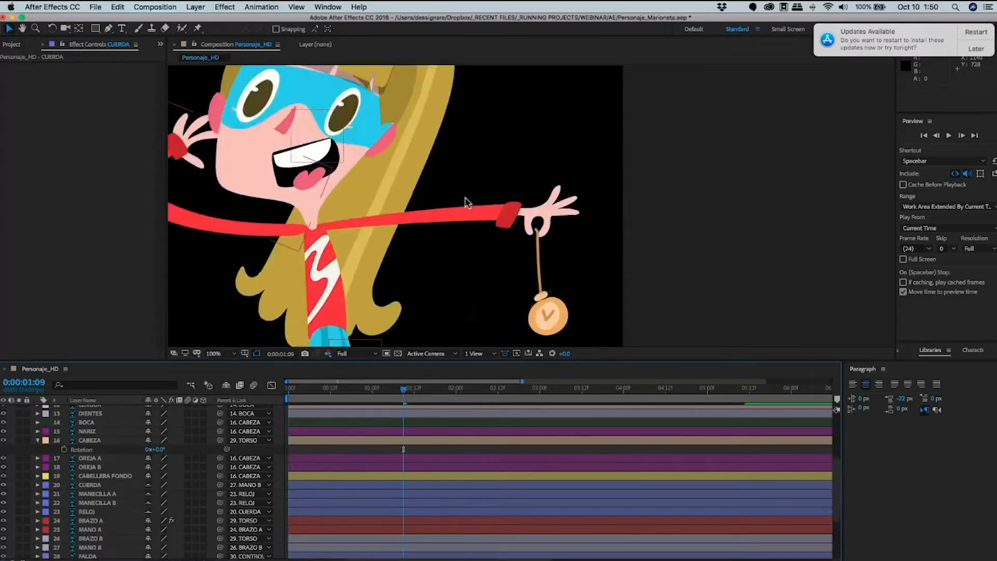
Show the full character in the composition view and preview the animation from the start.
key(comma)
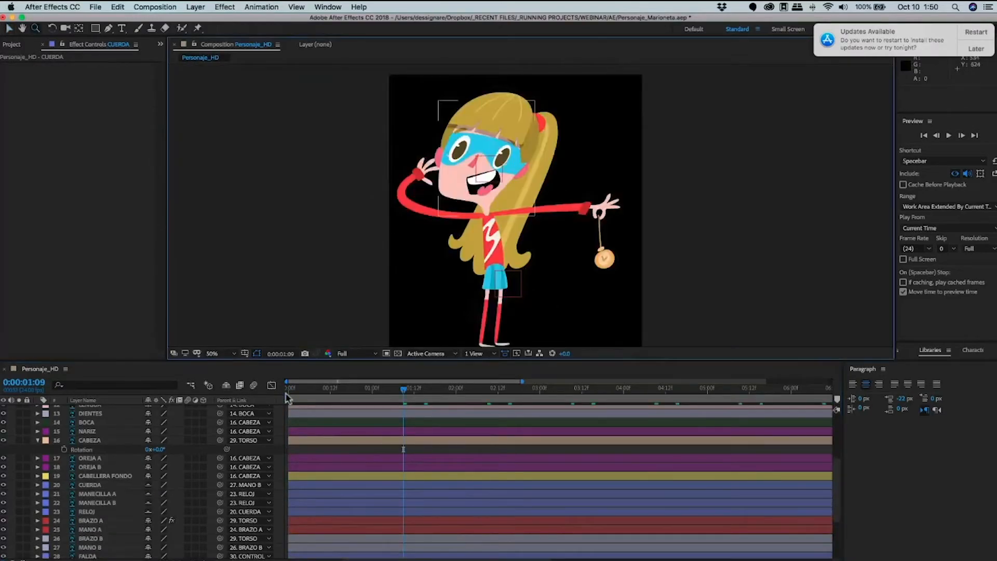
click(364, 397)
key(Home)
key(space)
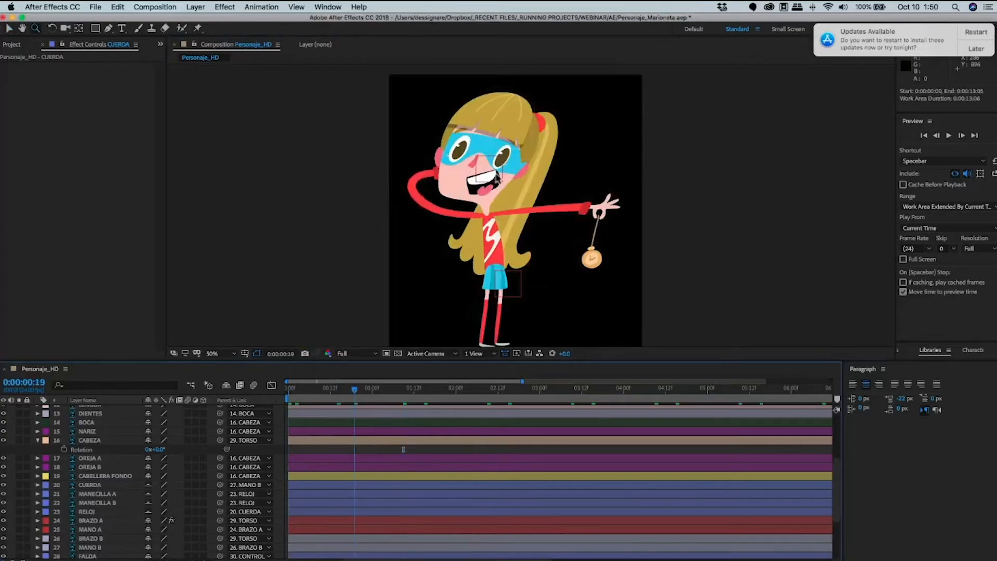
Solo the BOCA and NARIZ layers and display them over the transparency grid, zoomed in on the mouth.
scroll(496, 177, up, 4)
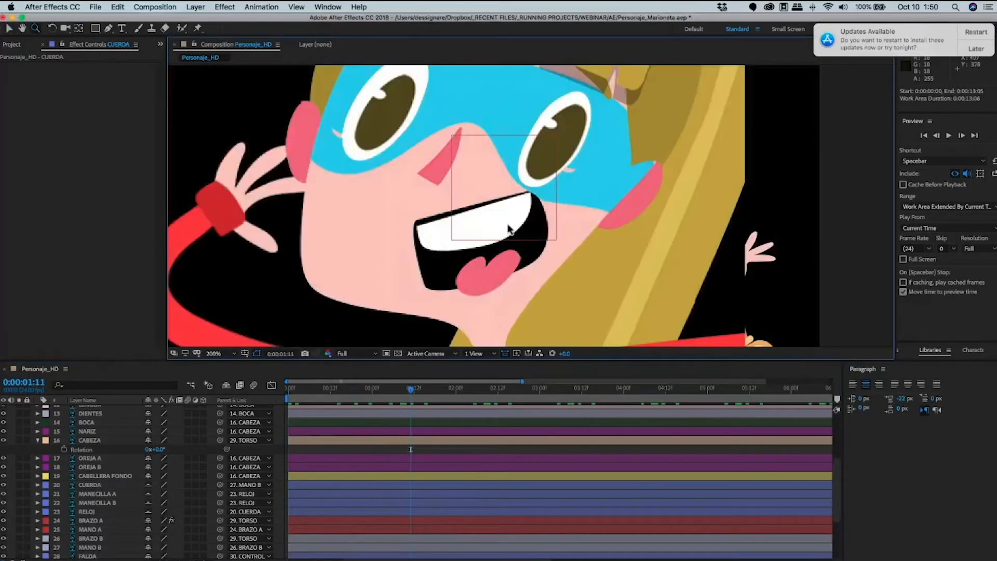
click(73, 425)
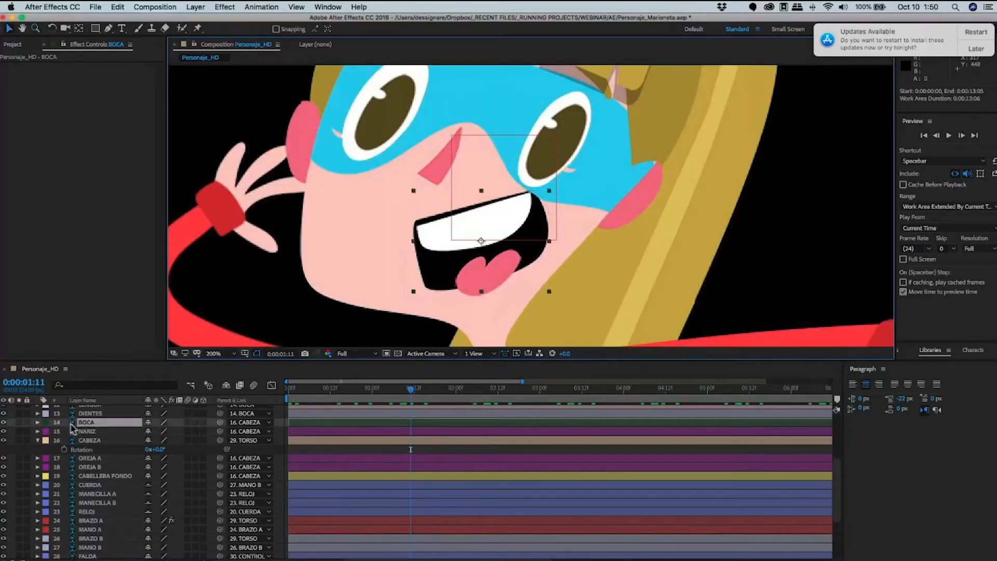
scroll(21, 471, up, 3)
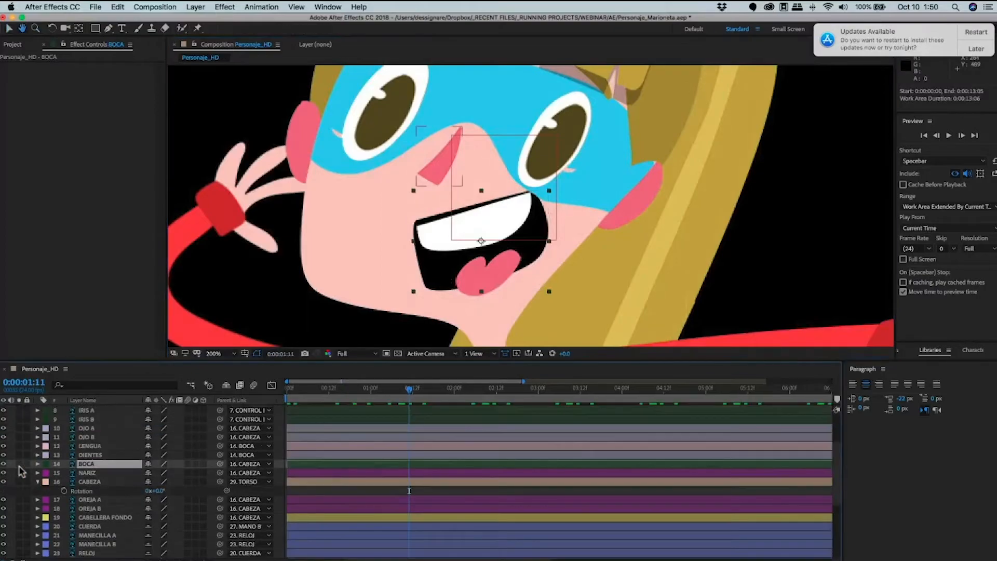
key(v)
click(19, 464)
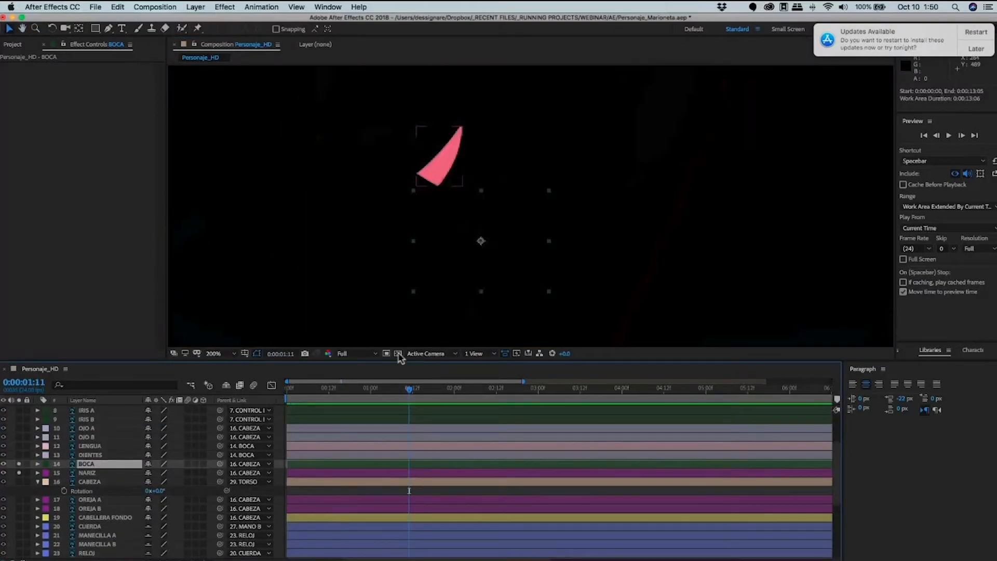
click(19, 472)
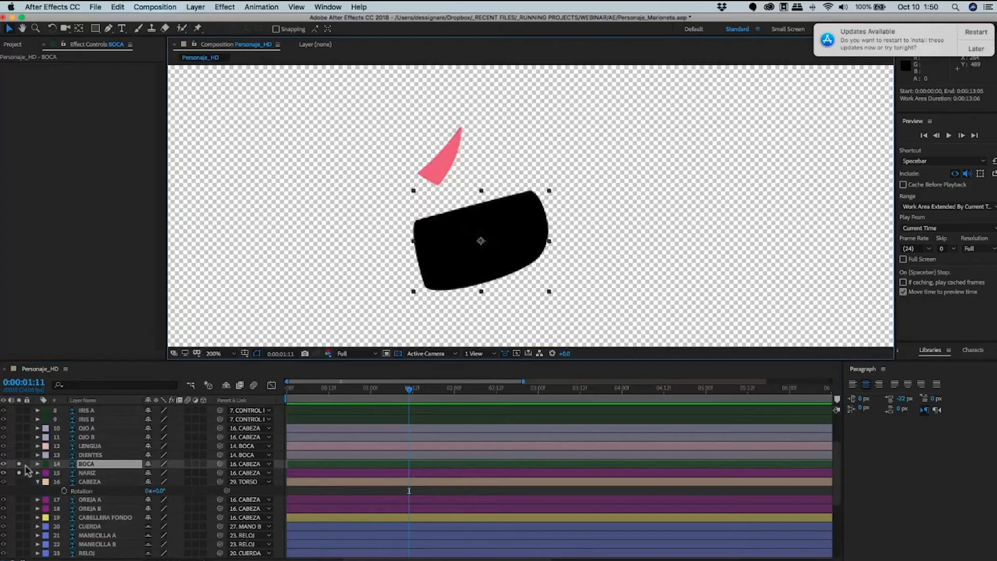
Turn off solo for BOCA and solo the DIENTES and LENGUA layers.
click(19, 464)
click(19, 455)
click(19, 445)
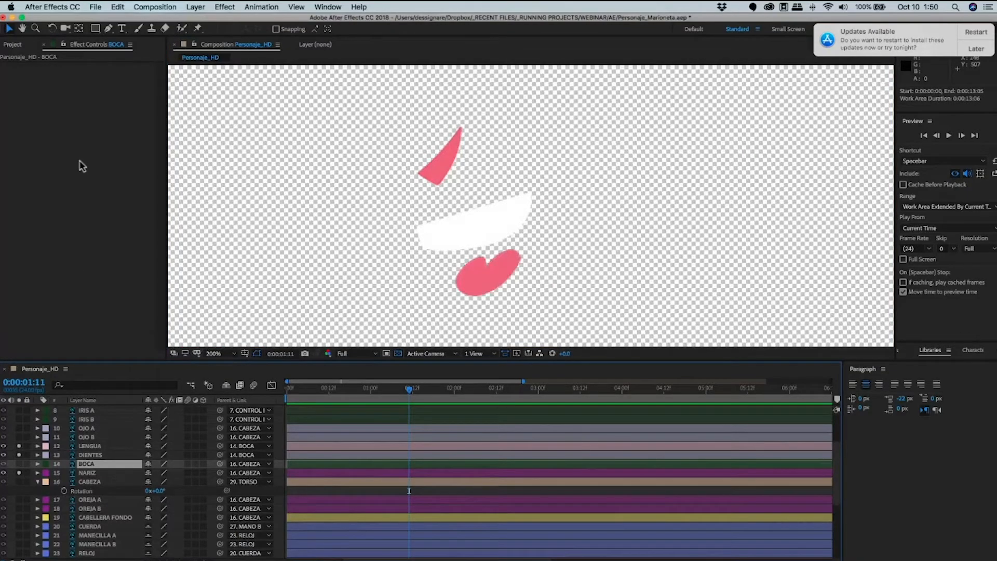
Set the composition's background color to grey-red 786464.
key(super+k)
click(74, 265)
click(29, 151)
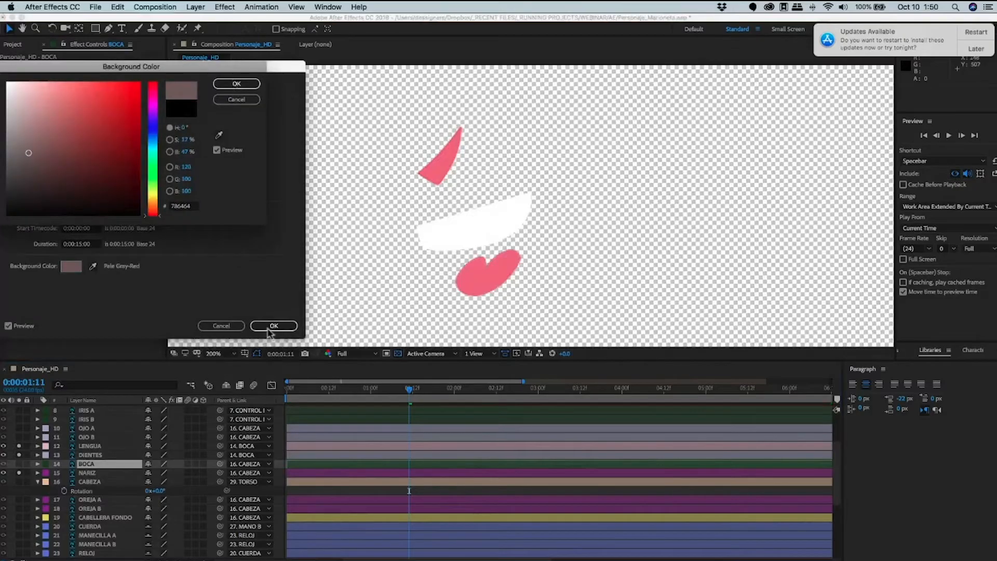
click(236, 83)
key(Return)
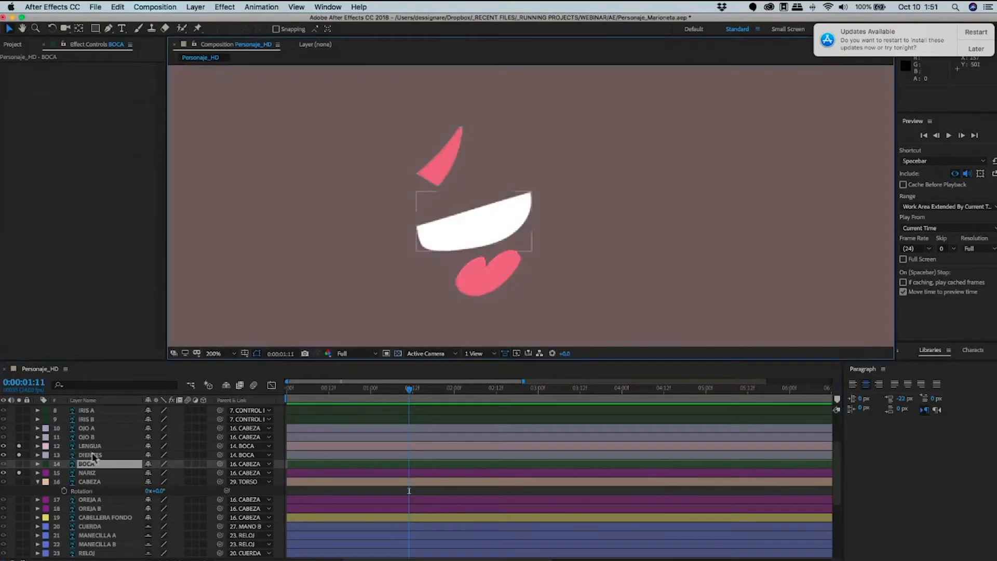
Turn off solo for the NARIZ layer and solo BOCA together with LENGUA and DIENTES.
click(90, 448)
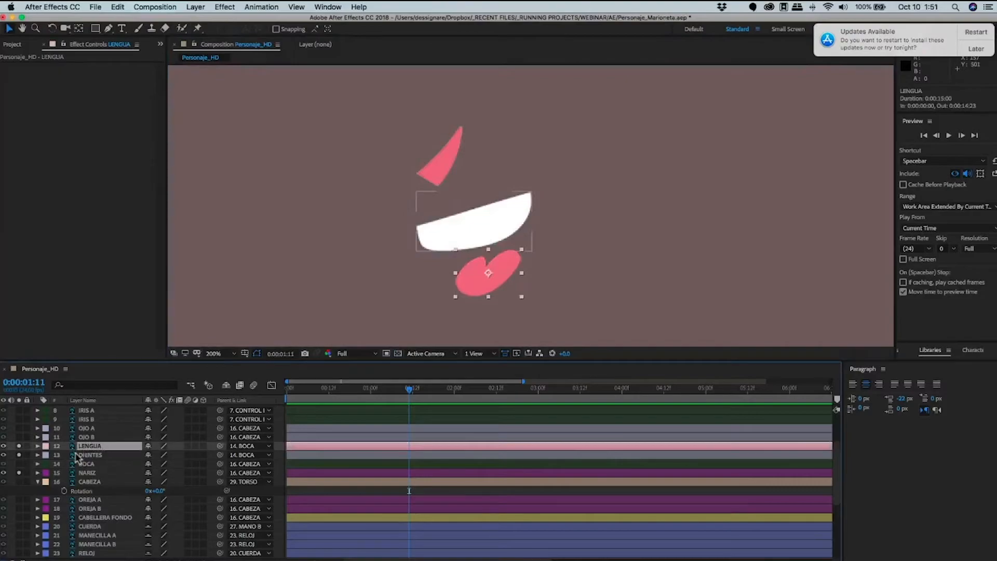
click(90, 455)
click(90, 447)
click(18, 472)
click(18, 464)
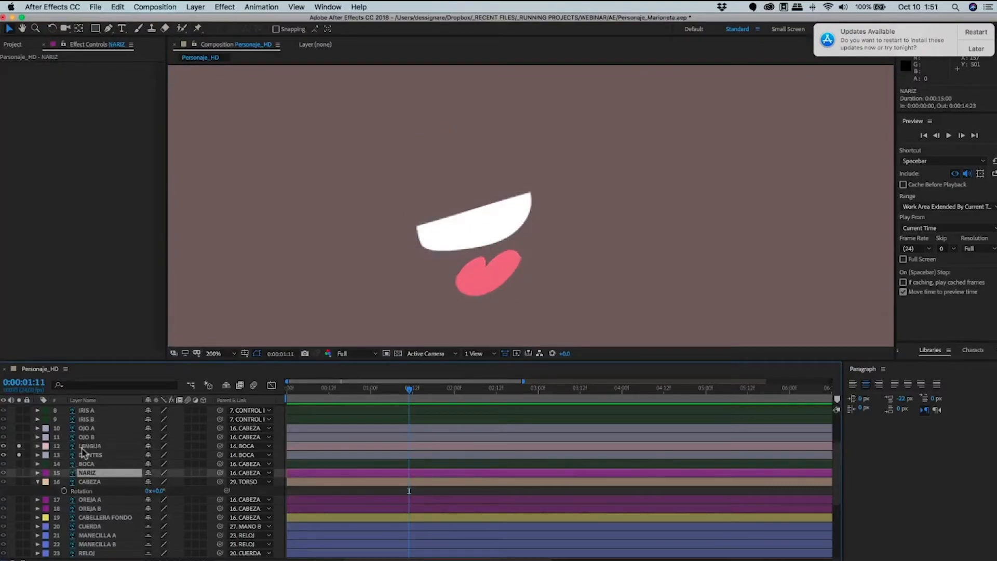
click(88, 464)
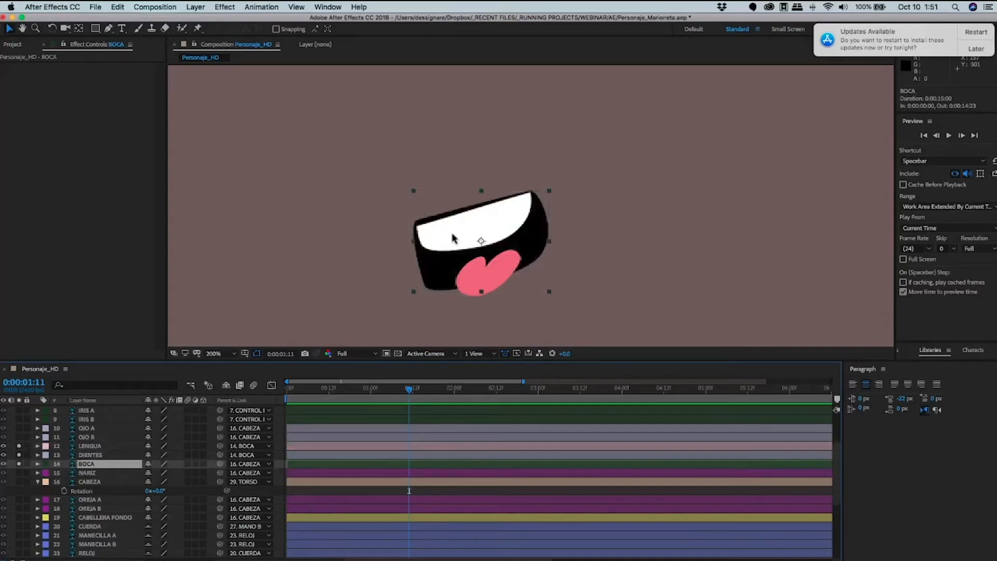
Try drawing a rectangle over the mouth with the LENGUA, DIENTES and BOCA layers selected, and undo it.
key(g)
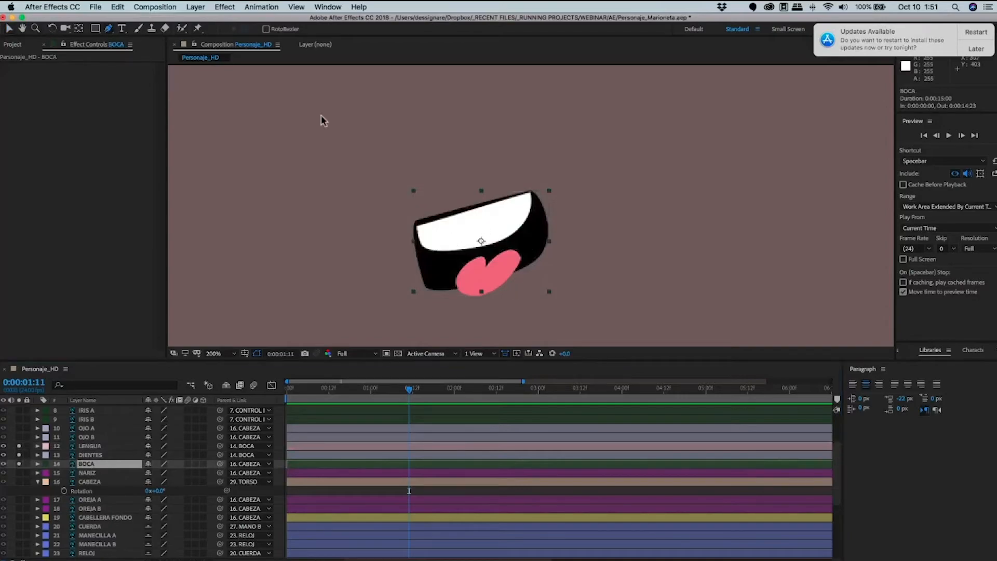
click(108, 29)
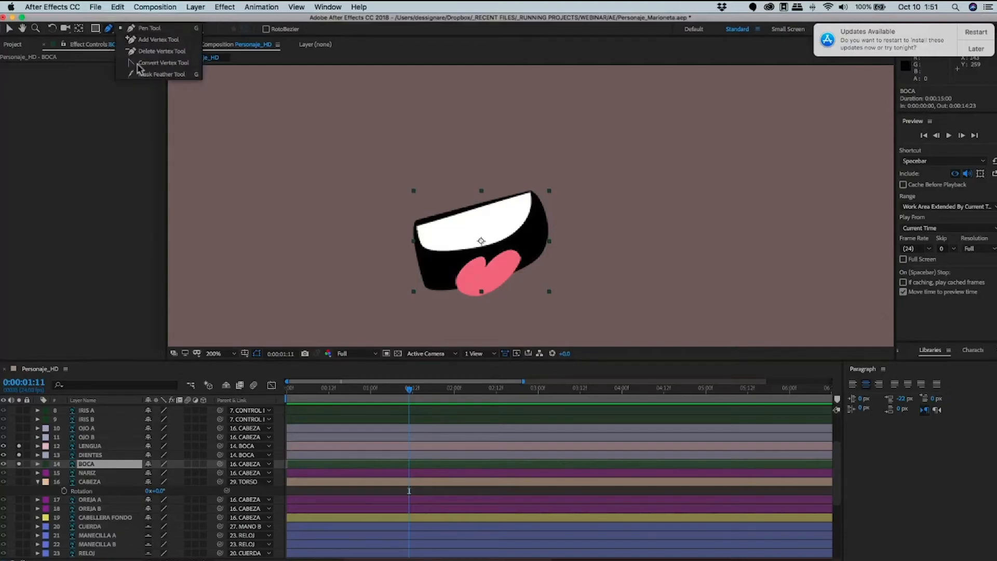
click(95, 29)
click(91, 447)
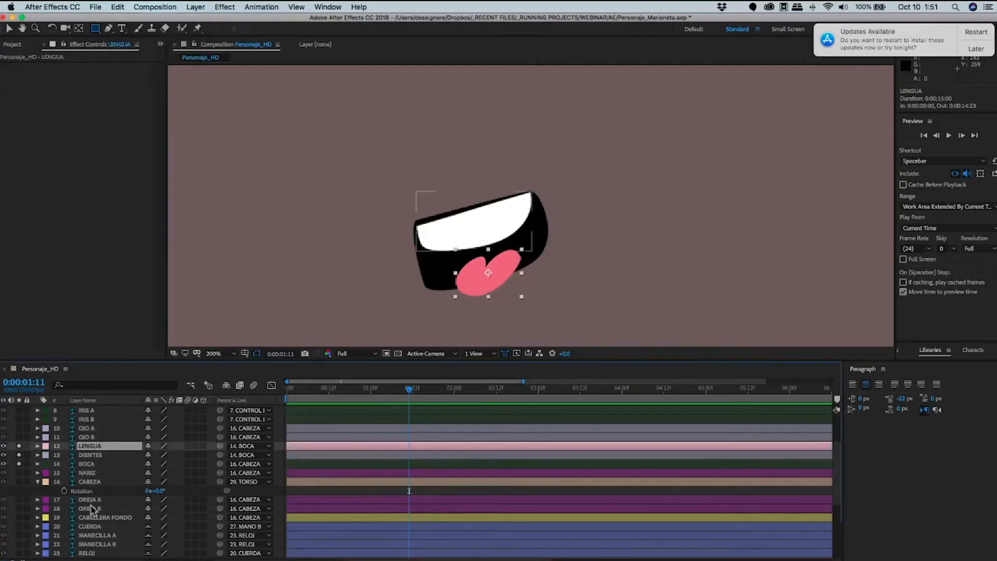
shift+click(86, 463)
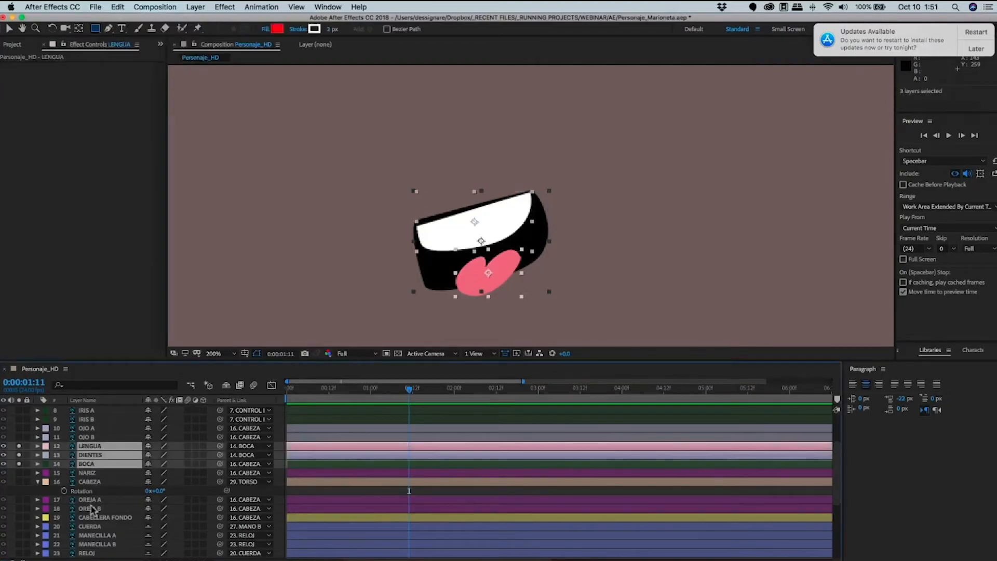
click(80, 437)
click(94, 446)
shift+click(89, 464)
drag(447, 220, 515, 265)
key(super+z)
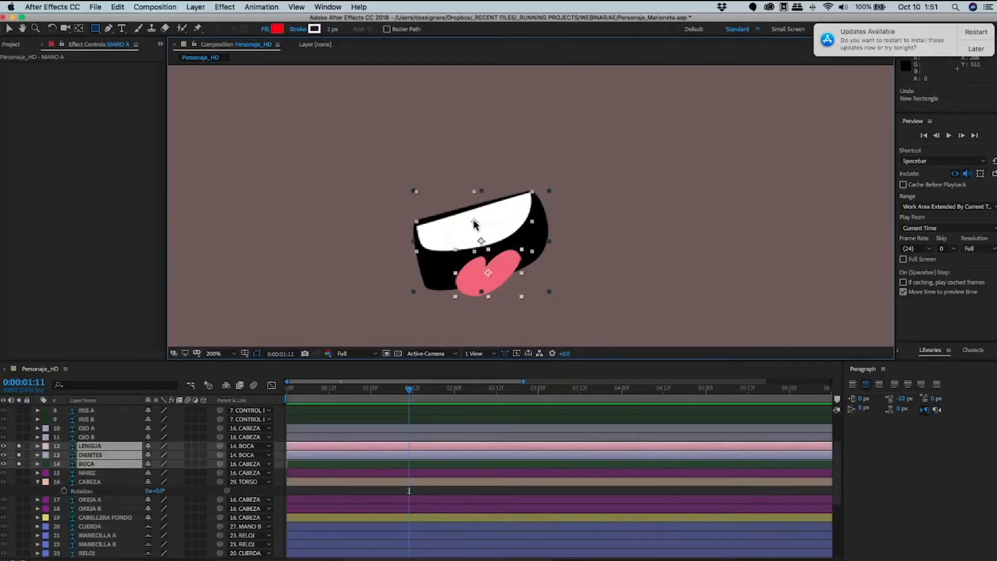
Try a rectangular mask on the BOCA layer alone and undo it.
click(87, 464)
drag(441, 216, 505, 266)
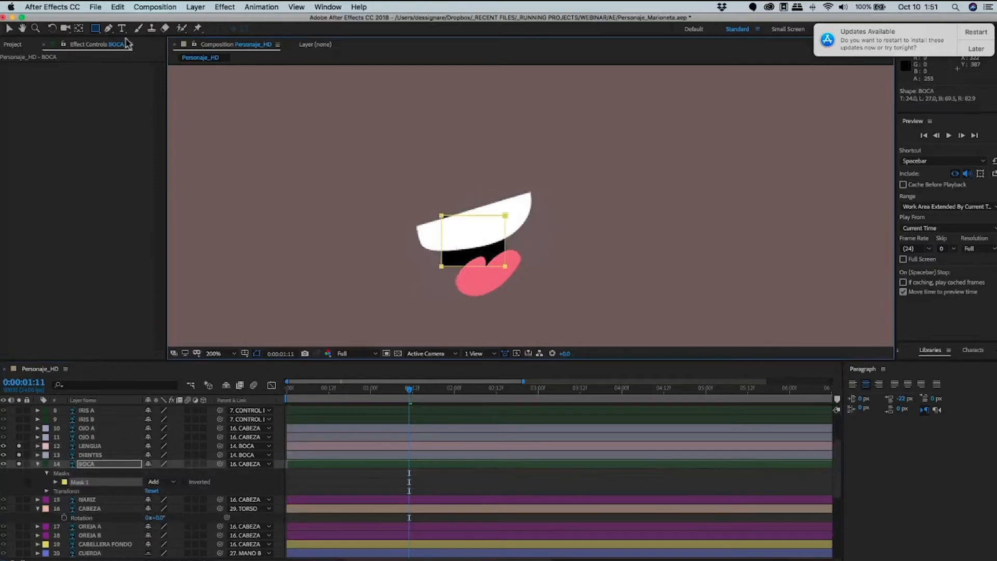
key(super+z)
Draw an elliptical mask across the mouth on the BOCA layer.
click(96, 28)
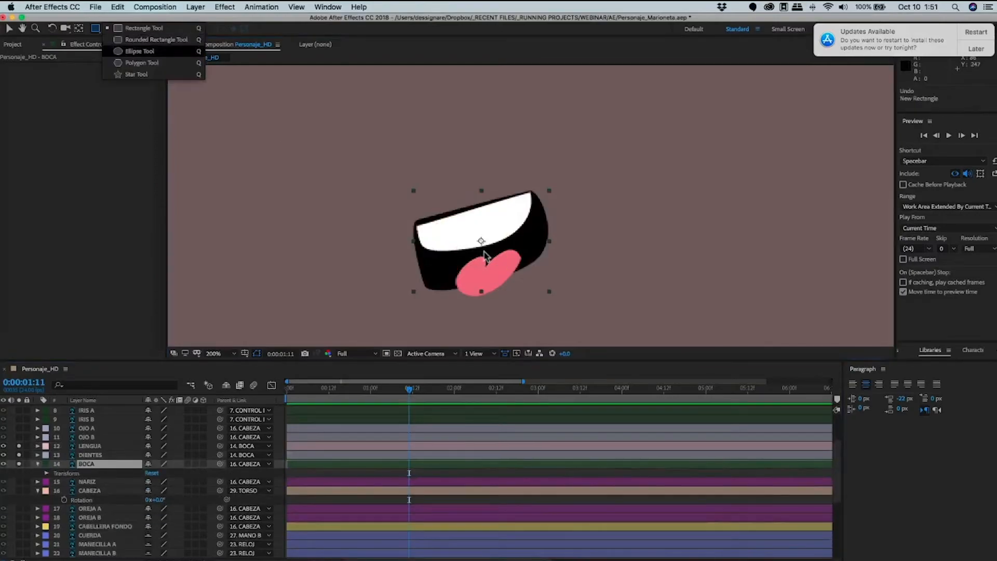
click(139, 51)
drag(425, 220, 529, 289)
Reshape BOCA's mask by moving its vertices toward the teeth's corners and upper edge and adjusting the lower curve's handles.
click(505, 248)
drag(477, 220, 504, 209)
key(v)
drag(529, 254, 540, 199)
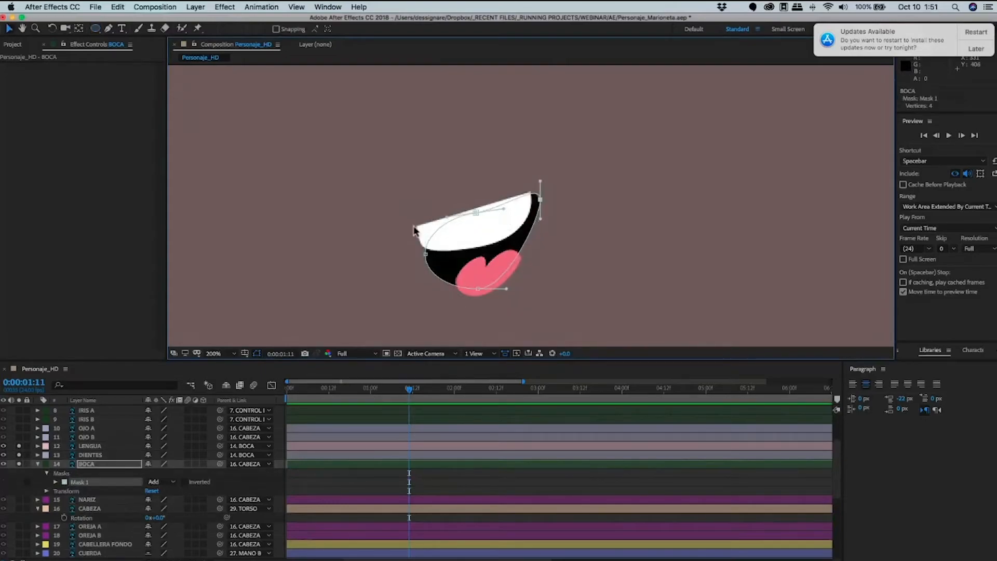
drag(425, 254, 412, 227)
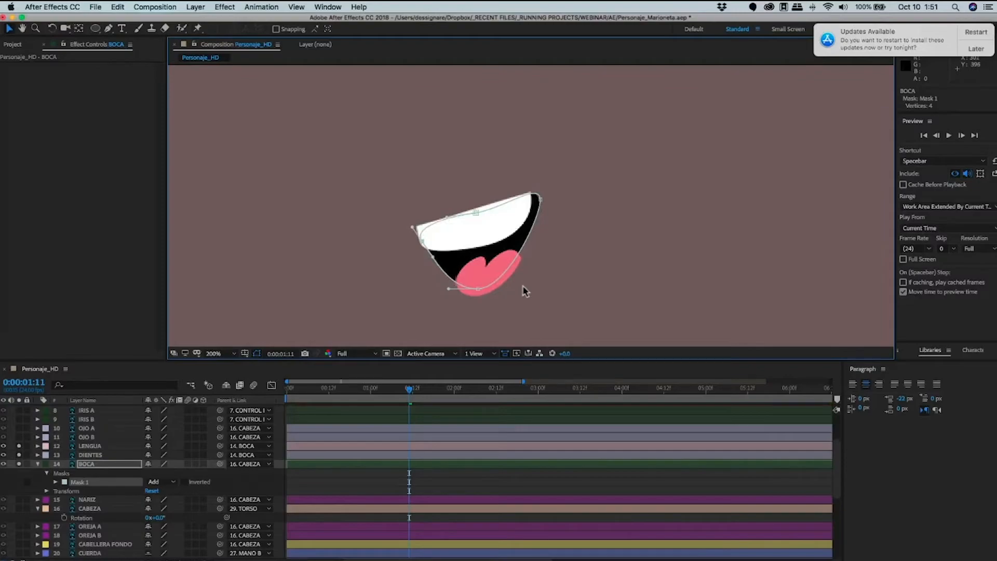
click(478, 288)
drag(506, 289, 532, 284)
drag(448, 290, 449, 294)
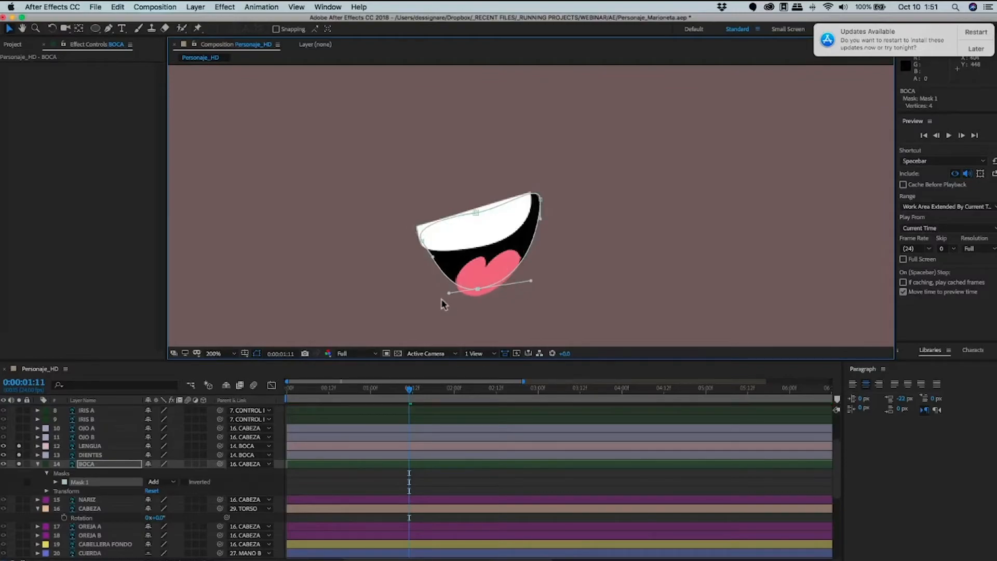
Collapse BOCA's properties, solo only that layer and reveal its Mask Path.
click(40, 466)
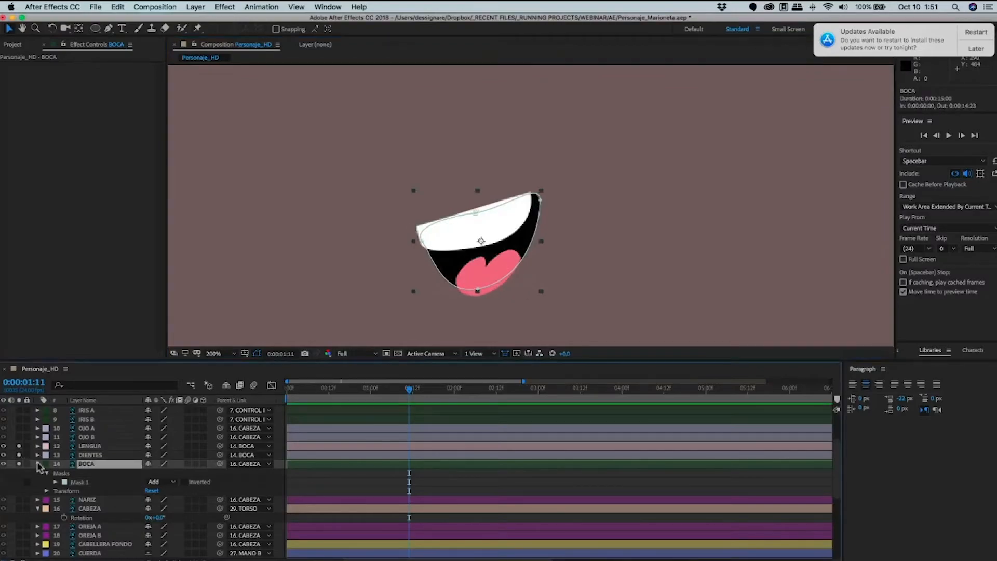
click(38, 464)
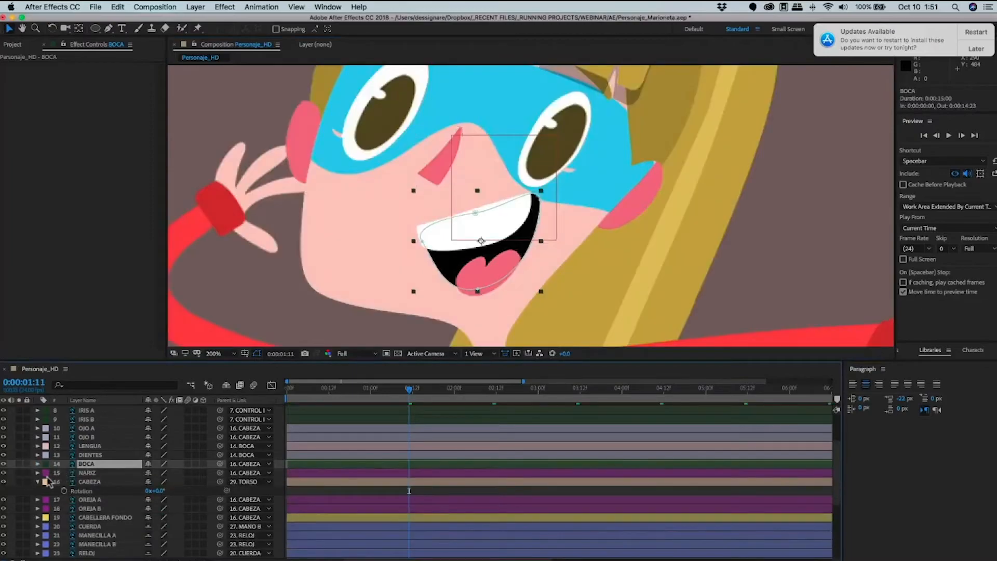
click(19, 464)
key(m)
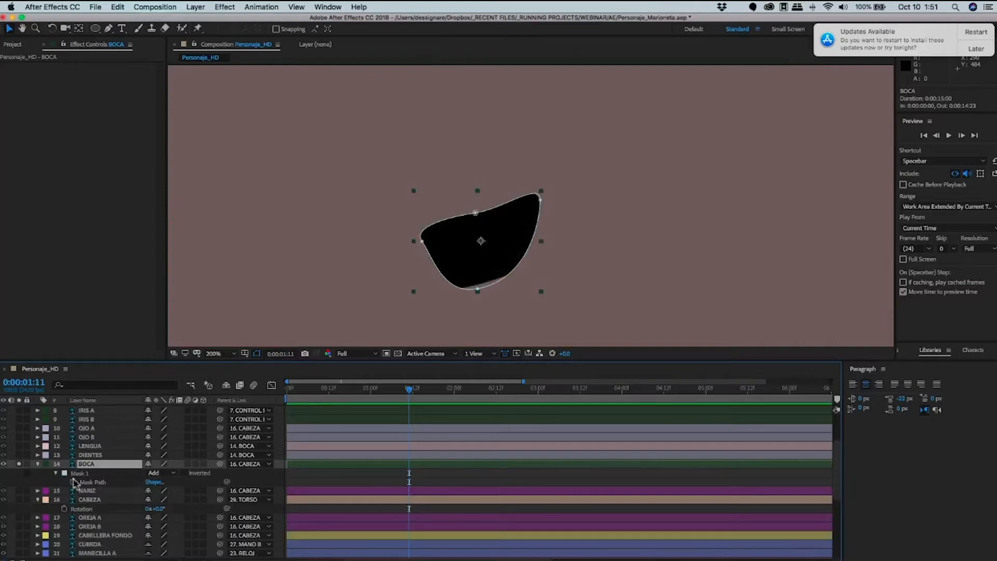
Set a Mask Path keyframe for BOCA's mask at 0:00:00:00.
key(Home)
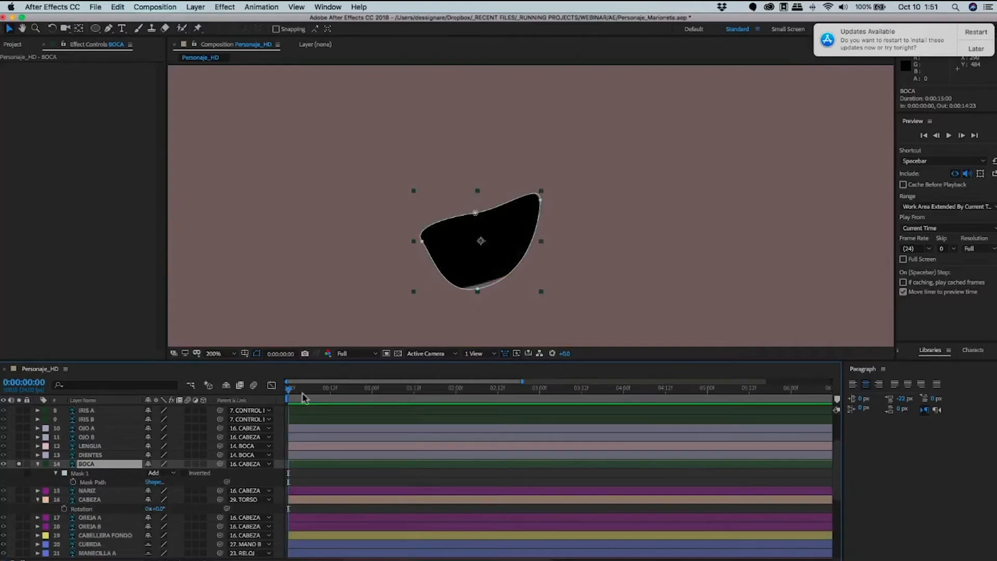
key(alt+m)
key(Page_Down)
key(Page_Down)
key(Page_Down)
key(Page_Down)
key(Page_Down)
key(Page_Down)
key(Page_Down)
key(Page_Down)
key(Page_Down)
key(Page_Down)
key(Page_Down)
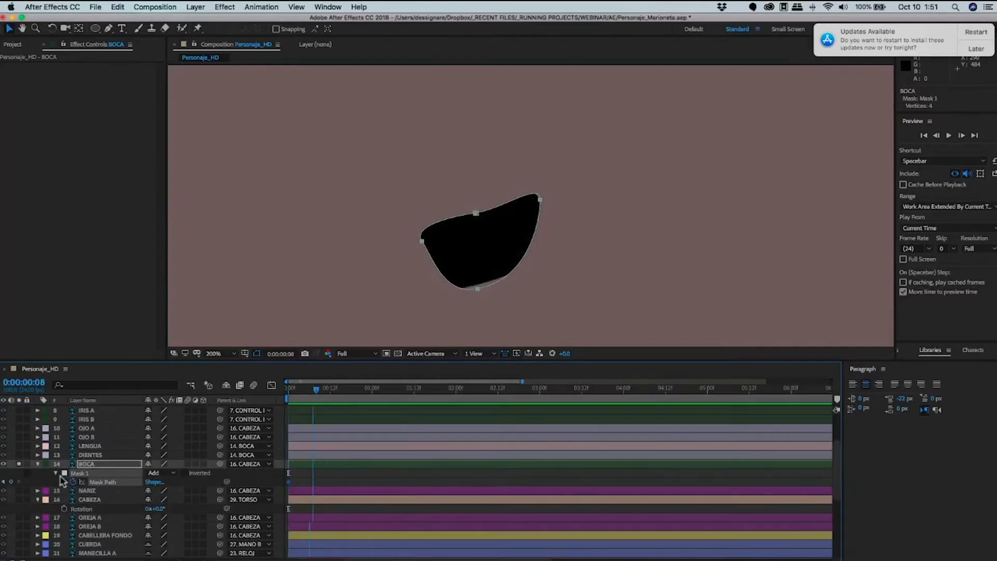
key(Home)
Expand BOCA's mask properties to examine where the keyframed Mask Path sits in the layer.
key(u)
click(37, 464)
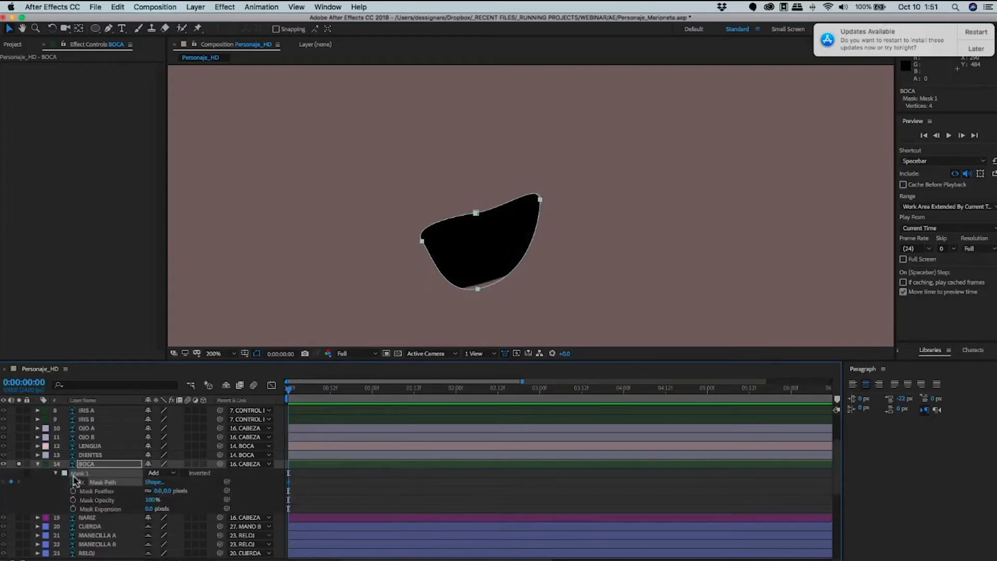
click(56, 473)
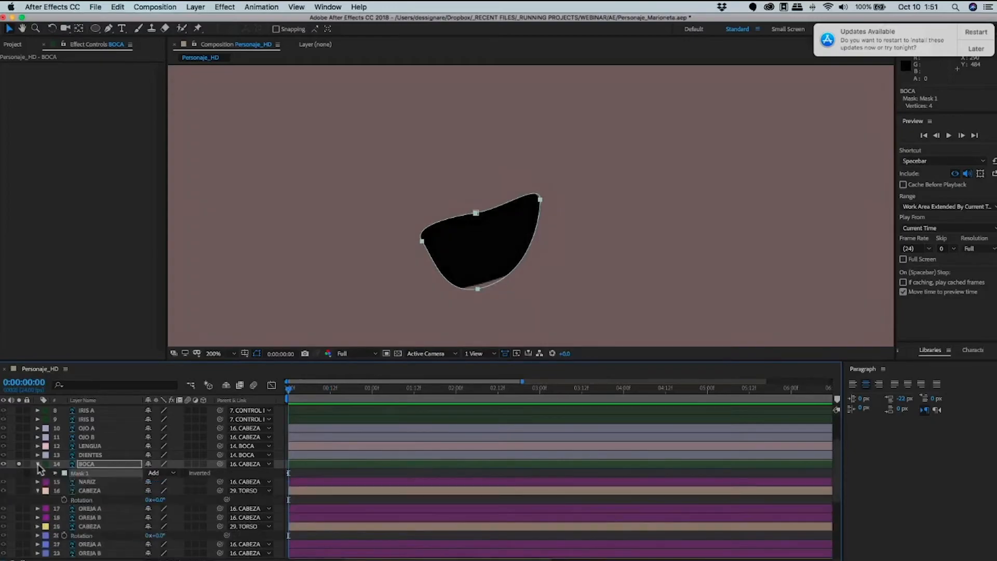
click(37, 464)
click(37, 464)
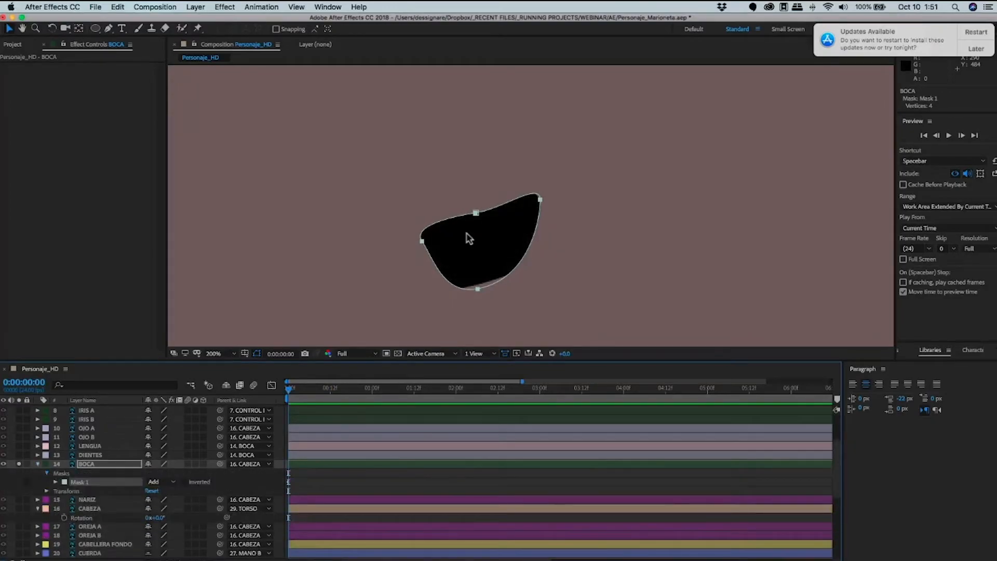
click(47, 473)
click(47, 473)
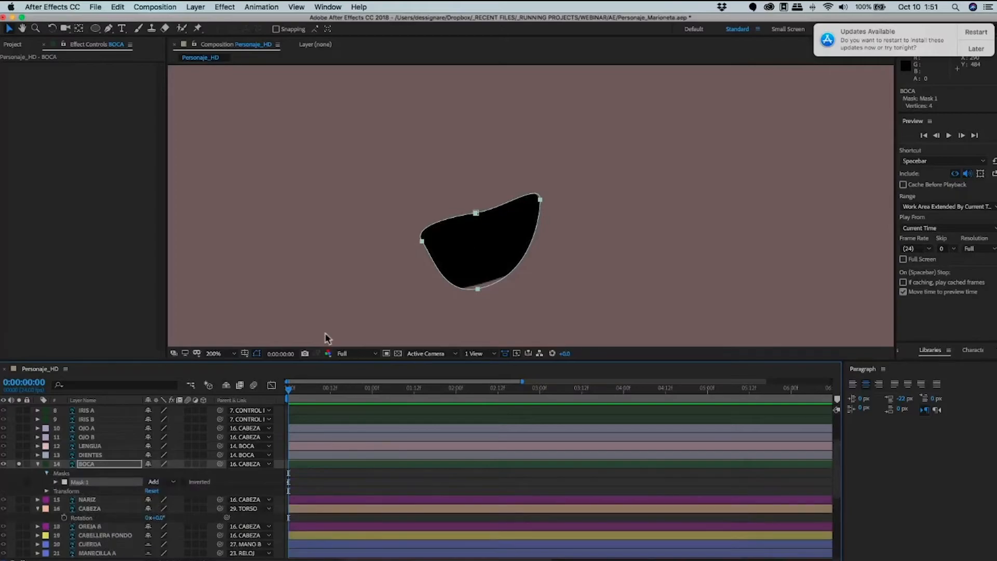
click(55, 482)
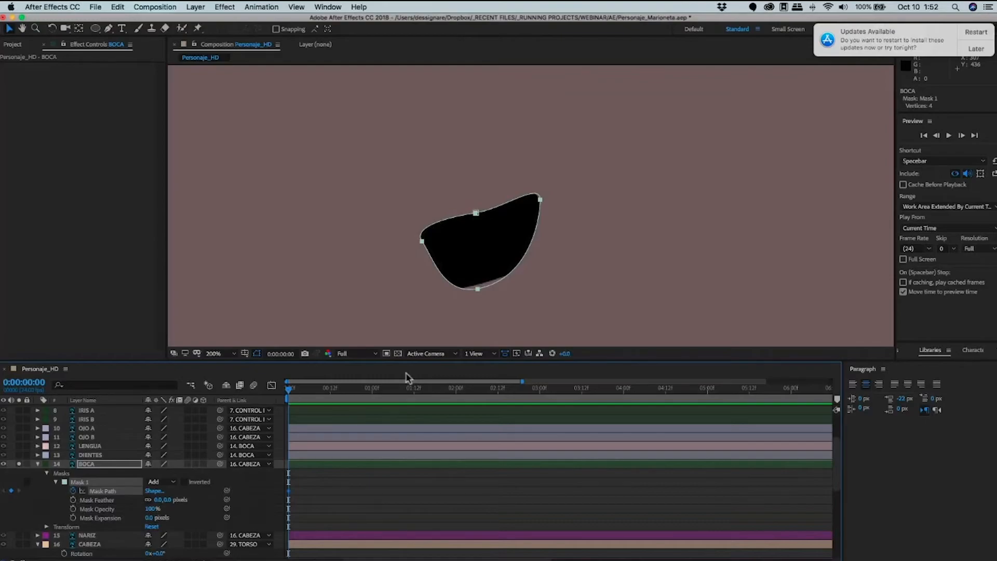
At 0:00:00:20, raise the lower vertex of BOCA's mask close to the upper edge to keyframe a nearly closed mouth.
key(Page_Down)
key(Page_Down)
key(Page_Down)
key(Page_Down)
key(Page_Down)
key(Page_Down)
key(Page_Down)
key(Page_Down)
key(Page_Down)
key(Page_Down)
key(Page_Down)
key(Page_Down)
key(Page_Down)
key(Page_Down)
key(Page_Down)
key(Page_Down)
key(Page_Down)
key(Page_Down)
key(Page_Down)
key(Page_Down)
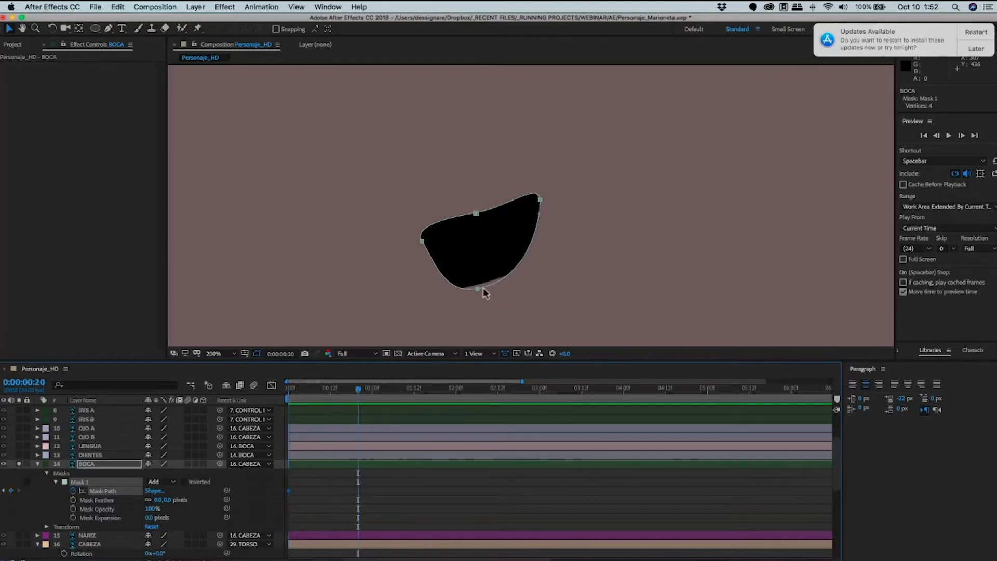
double_click(481, 247)
drag(478, 237, 480, 227)
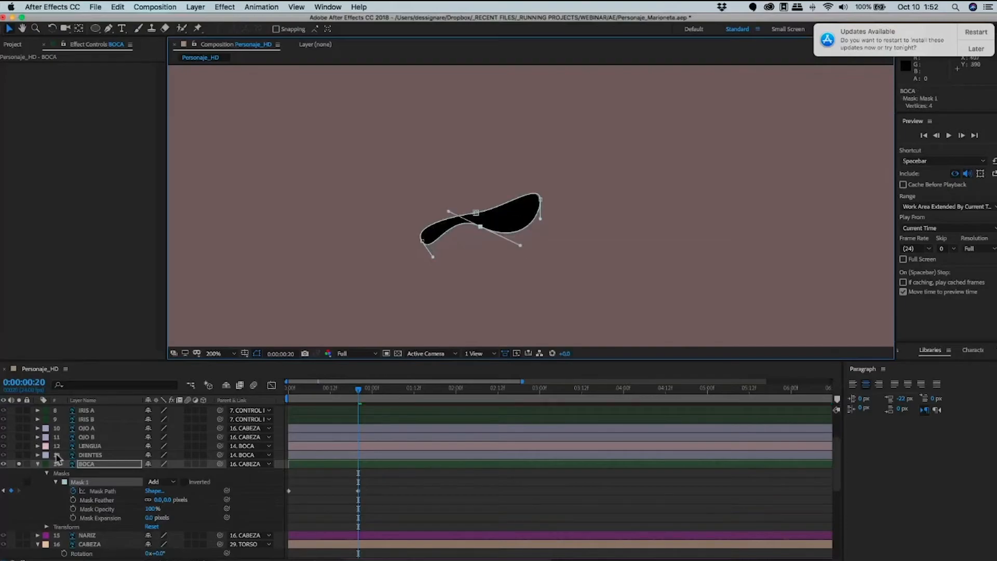
Scrub the mouth movement on the full character with DIENTES and LENGUA hidden, and undo those visibility changes.
click(36, 463)
click(19, 464)
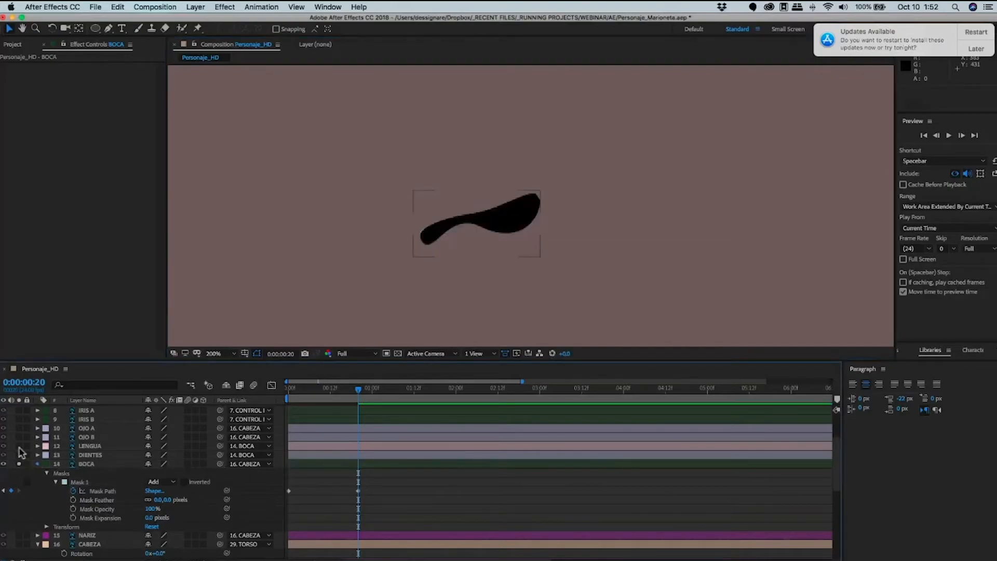
drag(4, 455, 3, 446)
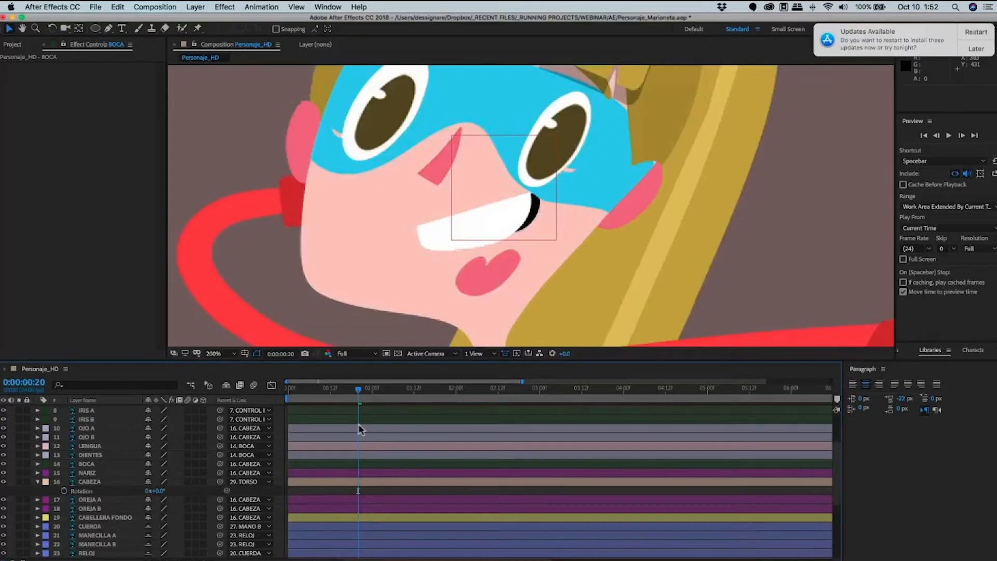
drag(359, 389, 320, 405)
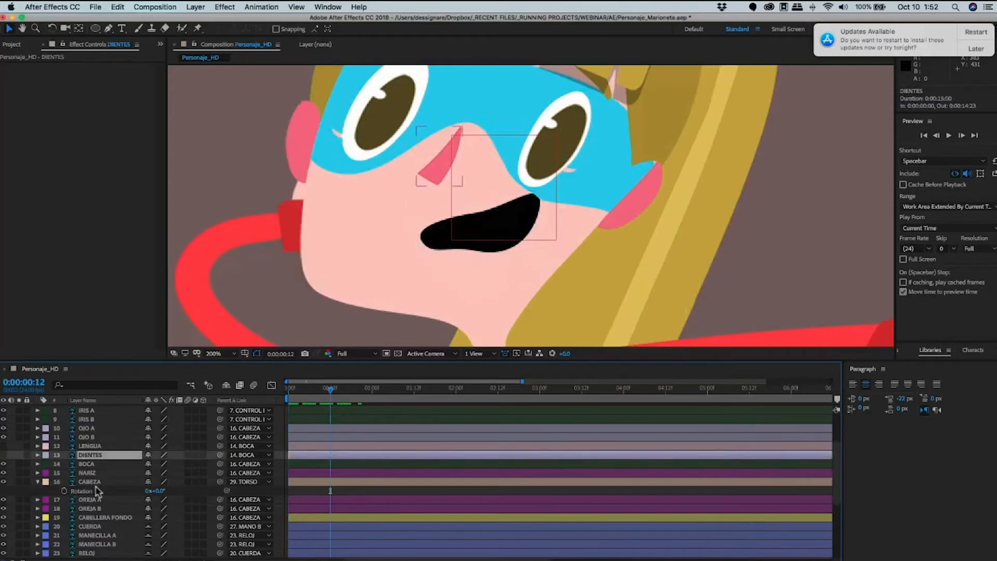
click(88, 473)
scroll(160, 480, down, 3)
key(super+z)
key(super+z)
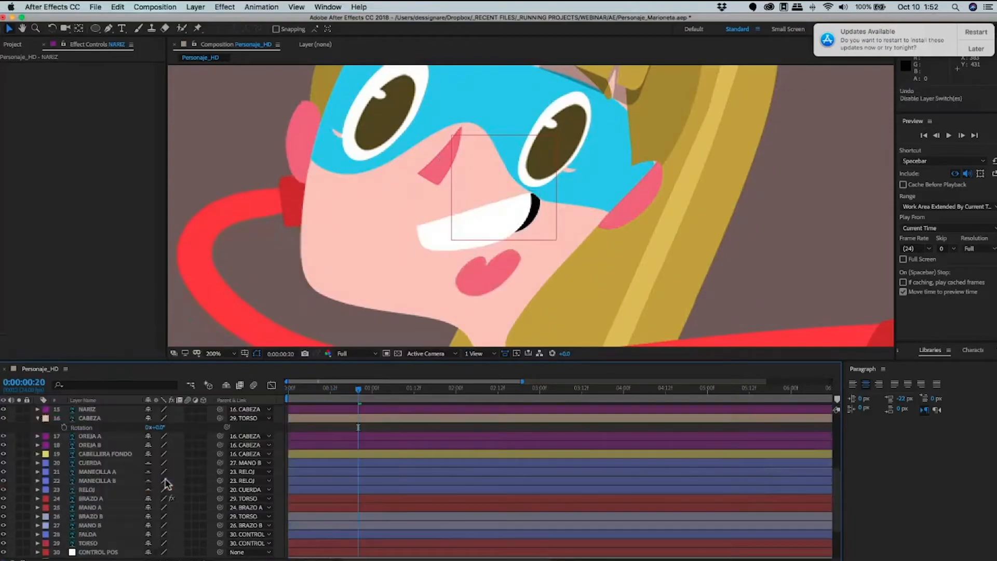
Save the project and collapse the revealed layer properties in the timeline.
key(super+s)
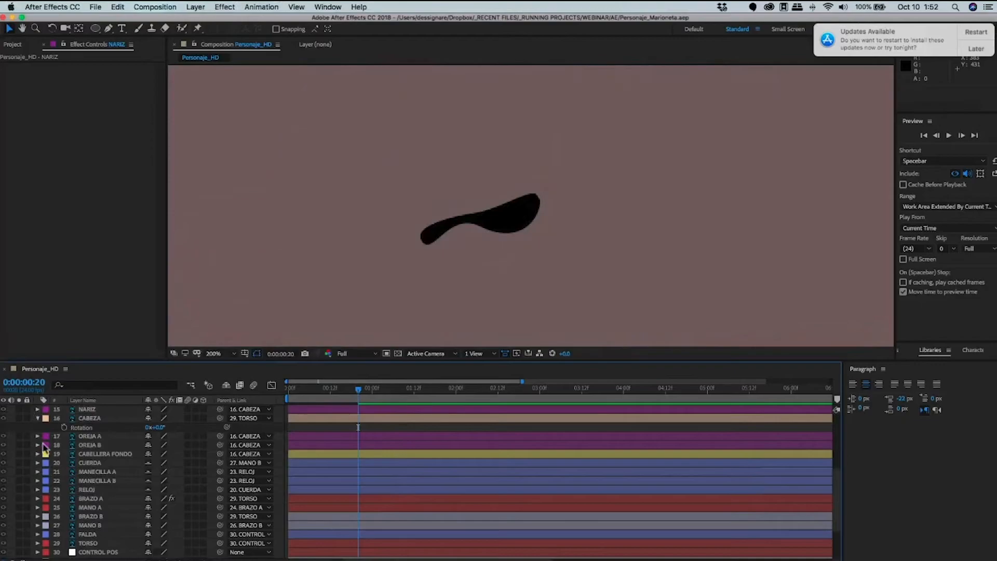
key(u)
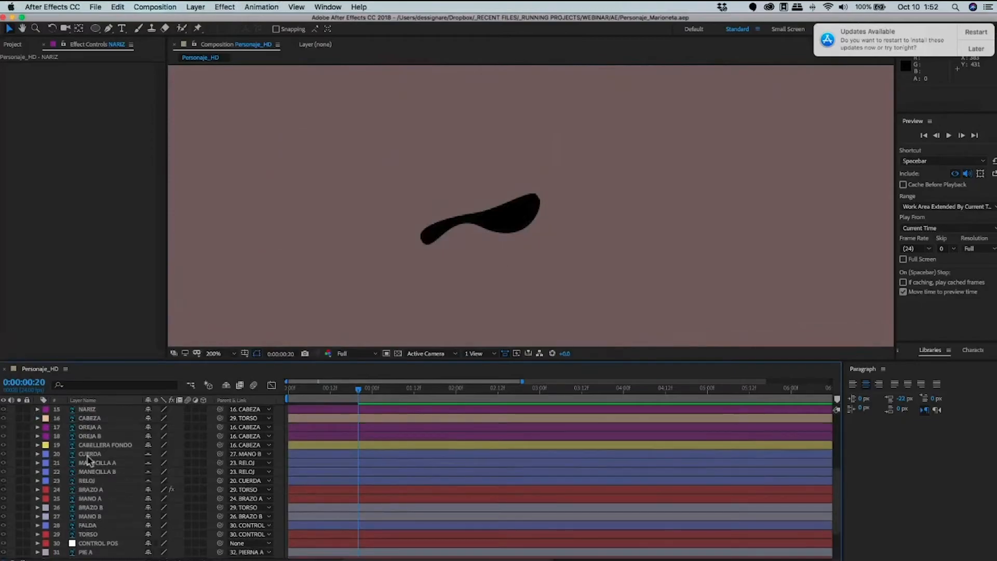
Solo the LENGUA and DIENTES layers and turn off solo for BOCA.
scroll(20, 439, up, 3)
scroll(20, 439, down, 1)
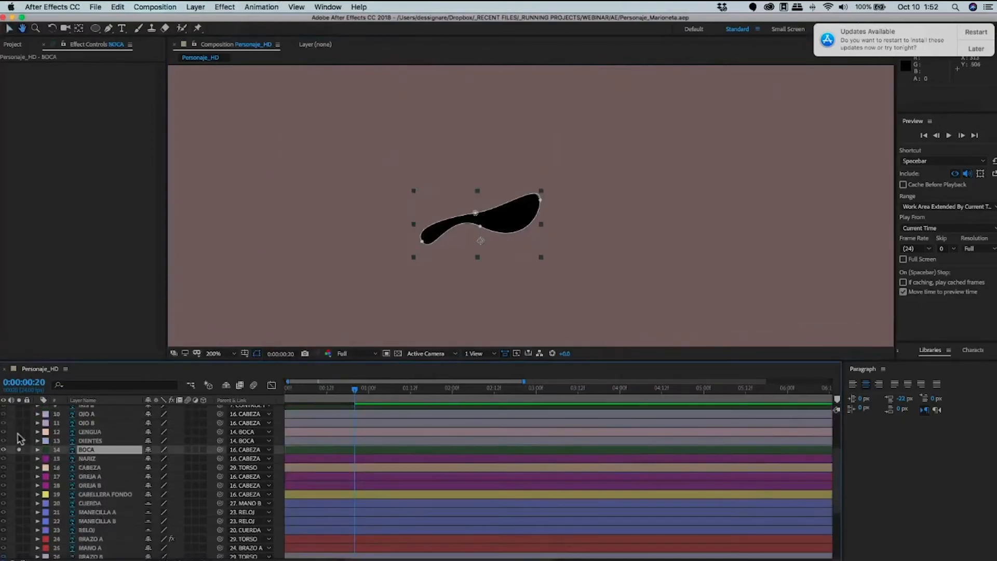
drag(18, 433, 19, 450)
click(19, 449)
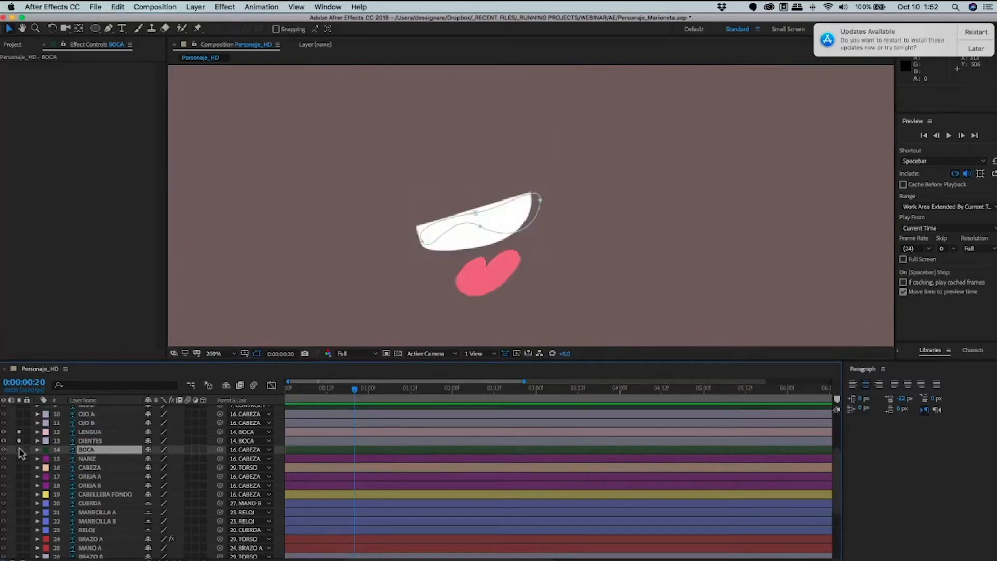
Solo BOCA again and duplicate it, then try placing the copy above LENGUA and undo that move.
click(89, 450)
key(super+z)
click(96, 451)
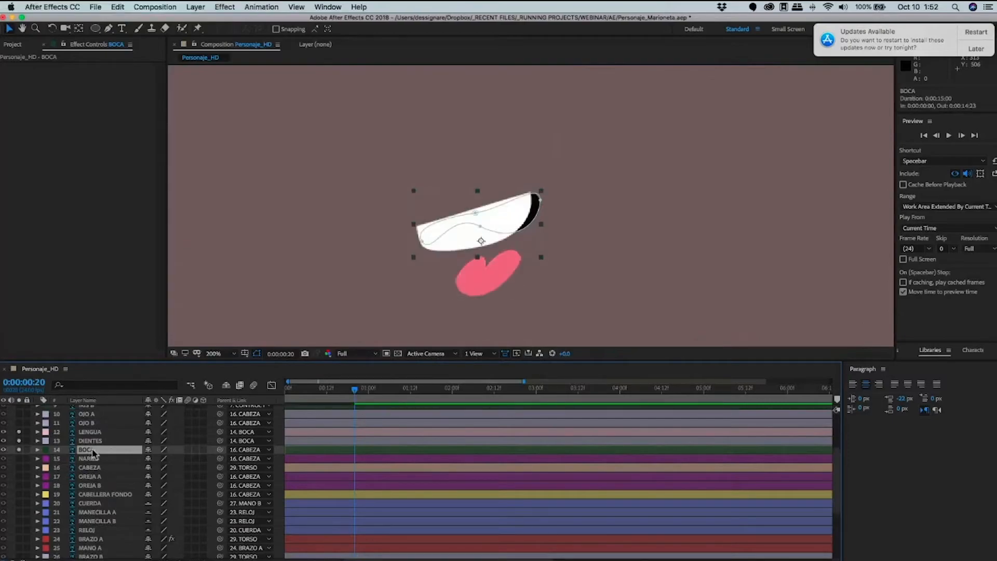
key(super+d)
drag(101, 449, 104, 436)
key(super+Down)
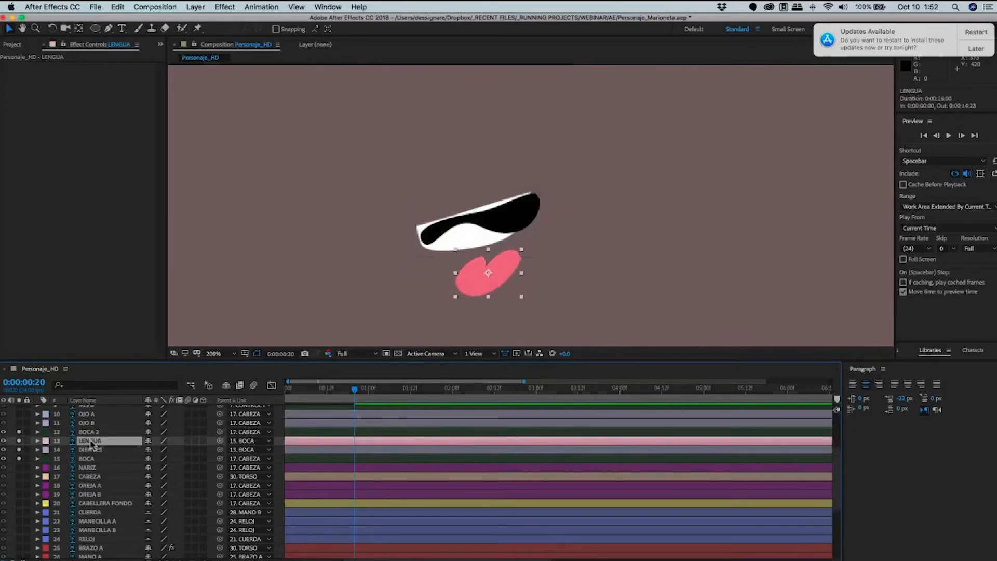
key(super+z)
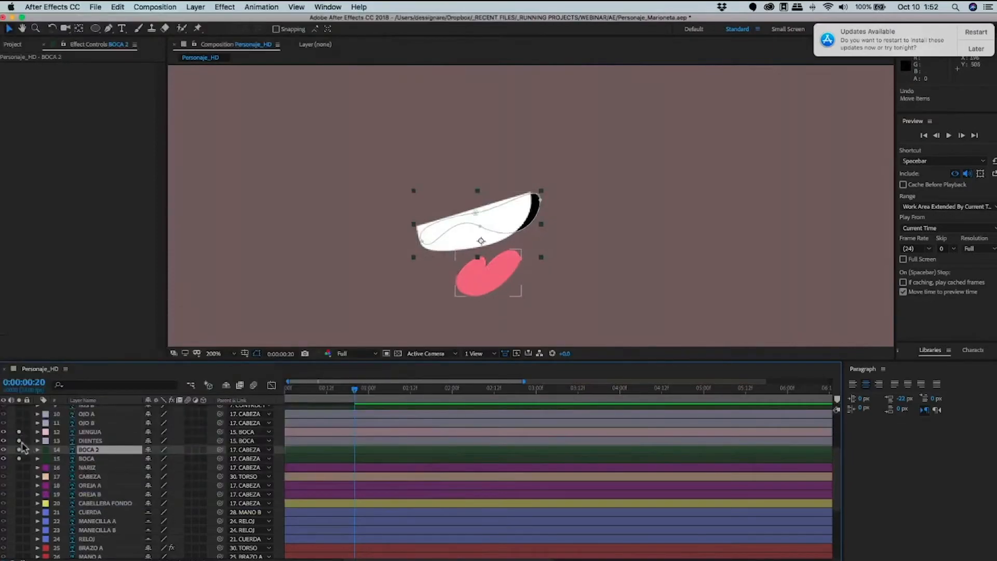
Turn off solo for LENGUA and DIENTES to compare the mouth layers, restoring both and selecting BOCA 2.
click(19, 432)
click(19, 449)
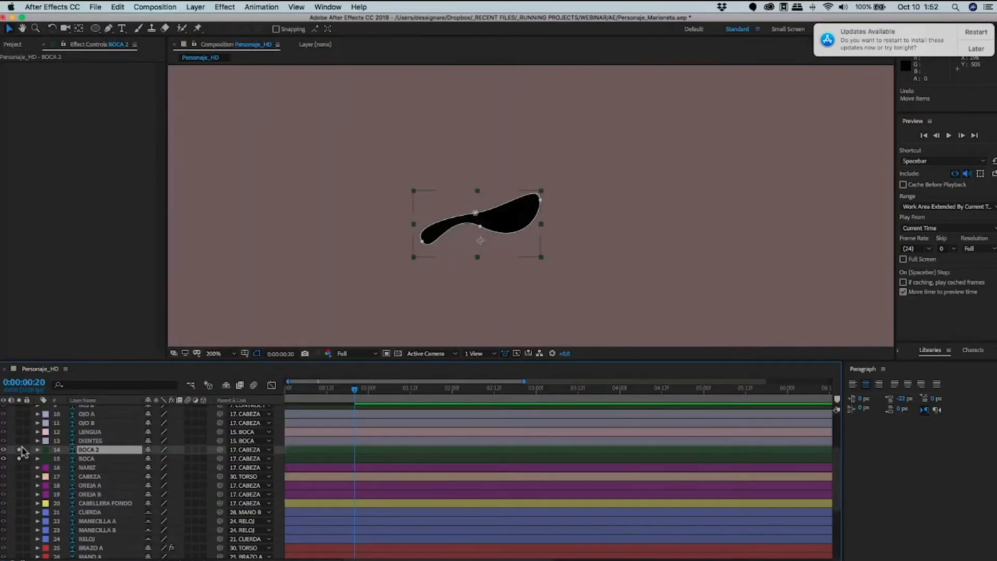
click(20, 441)
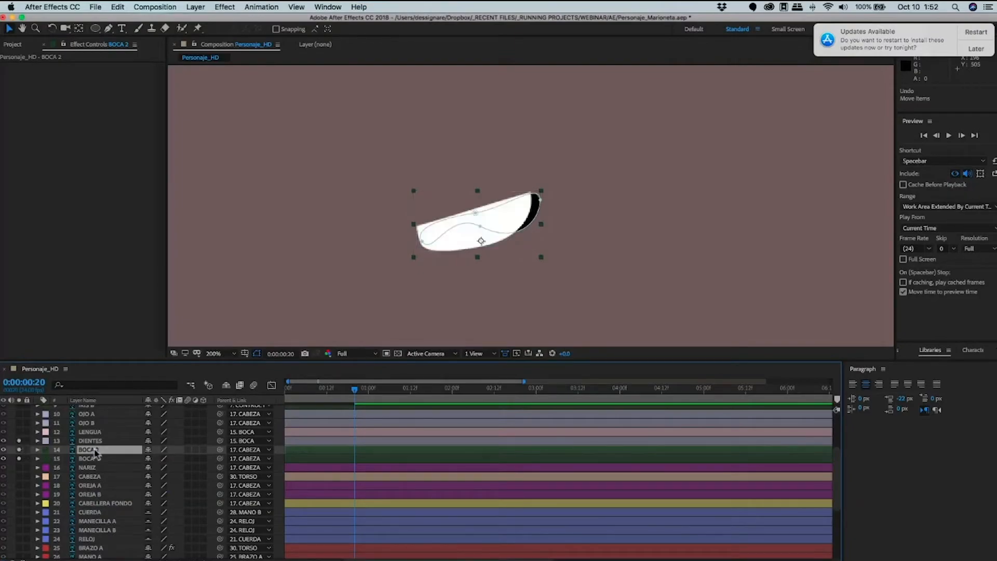
click(95, 441)
click(95, 450)
click(31, 460)
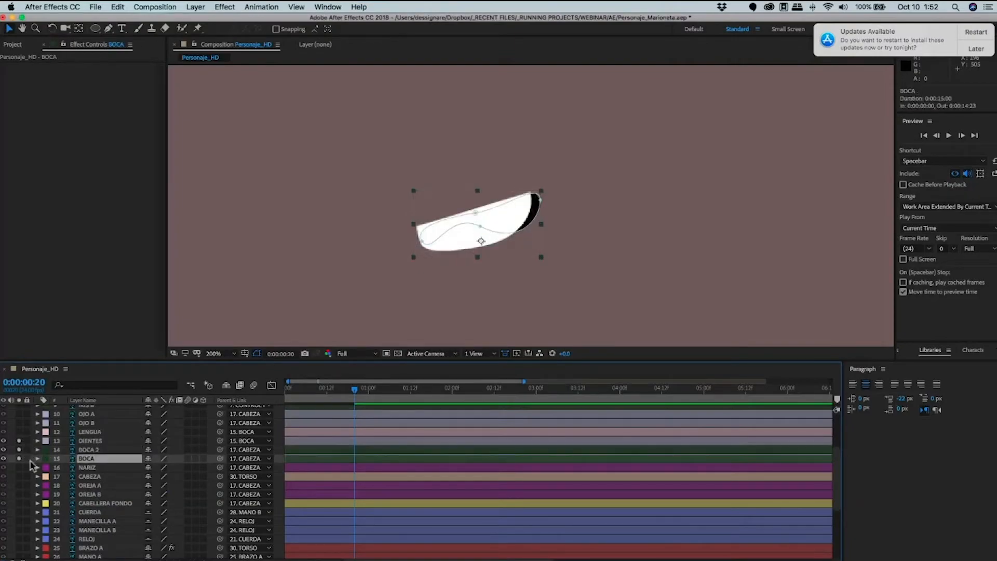
click(29, 440)
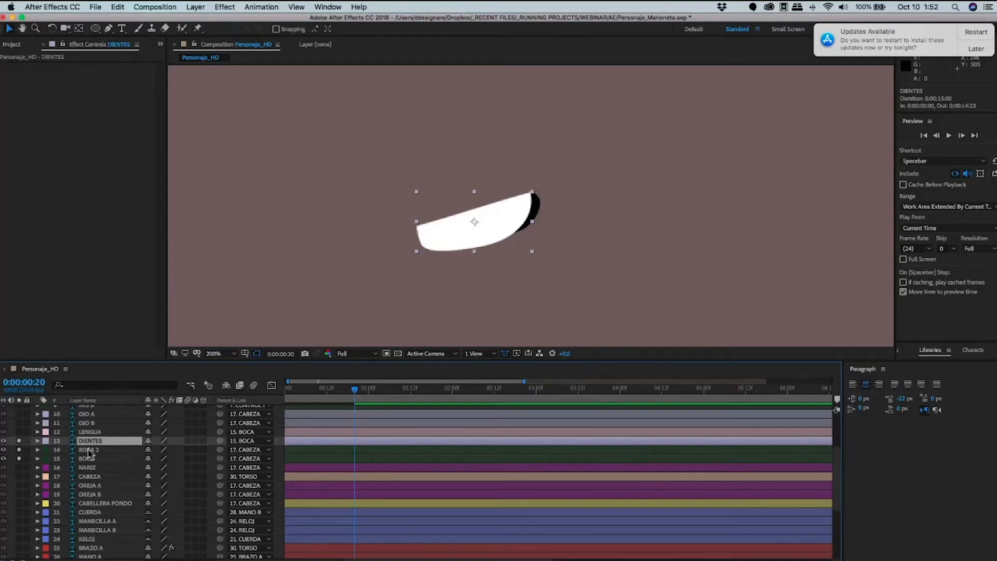
key(super+z)
click(104, 449)
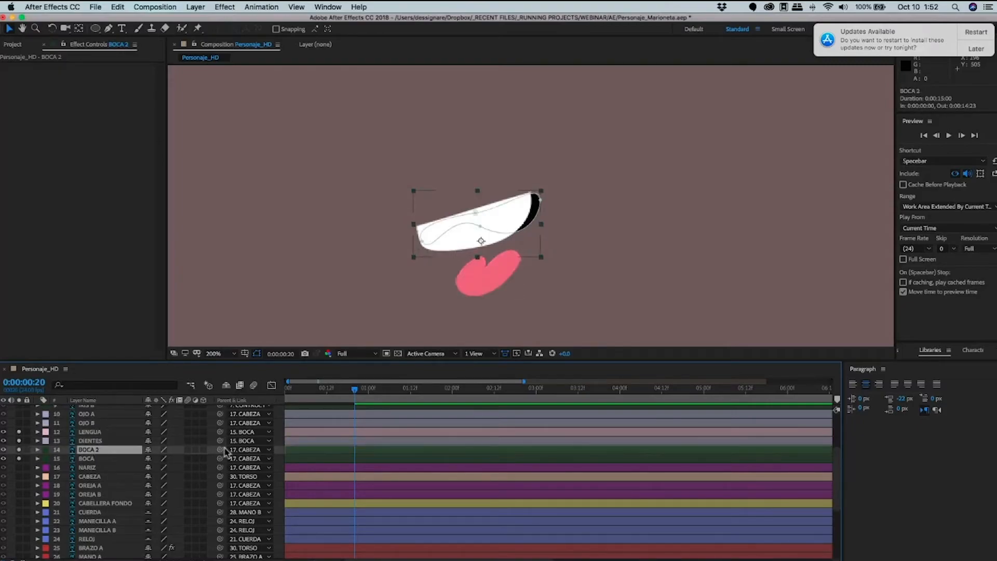
Show the Modes column in the timeline so that the track matte options are available.
right_click(234, 402)
mouse_move(255, 433)
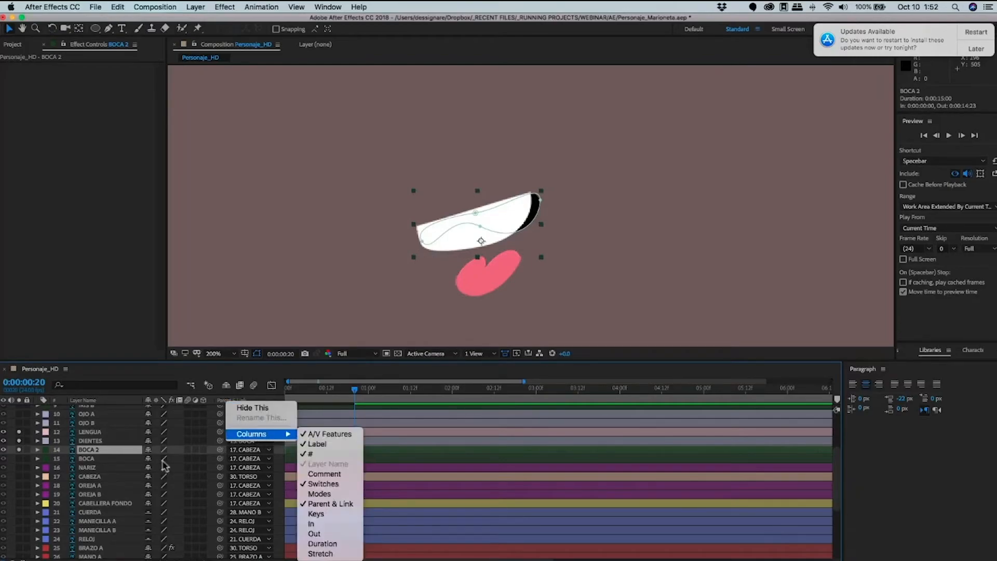
click(319, 493)
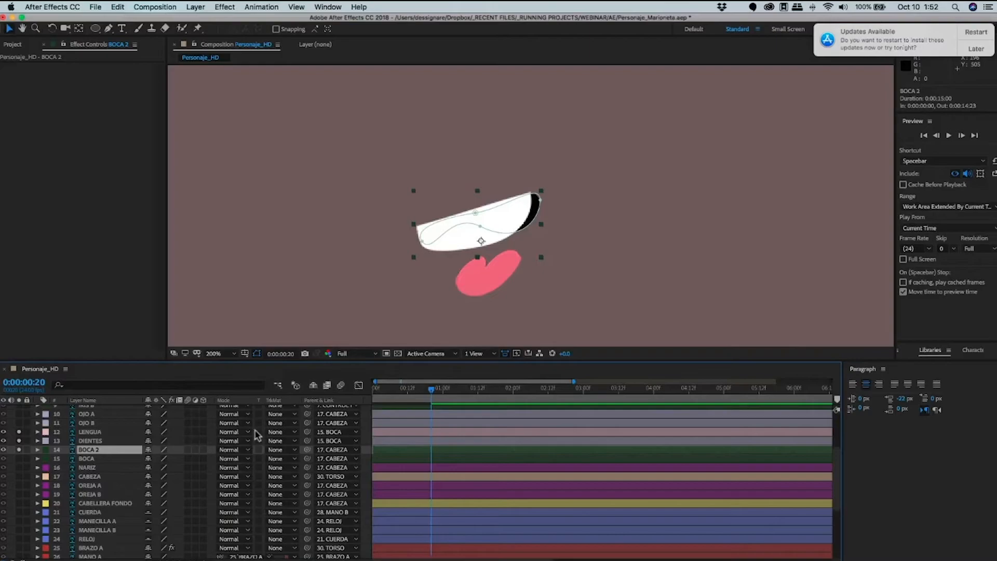
Try BOCA 2 directly above LENGUA in the layer stack, then return it to just below DIENTES.
key(super+bracketright)
key(super+bracketright)
click(281, 431)
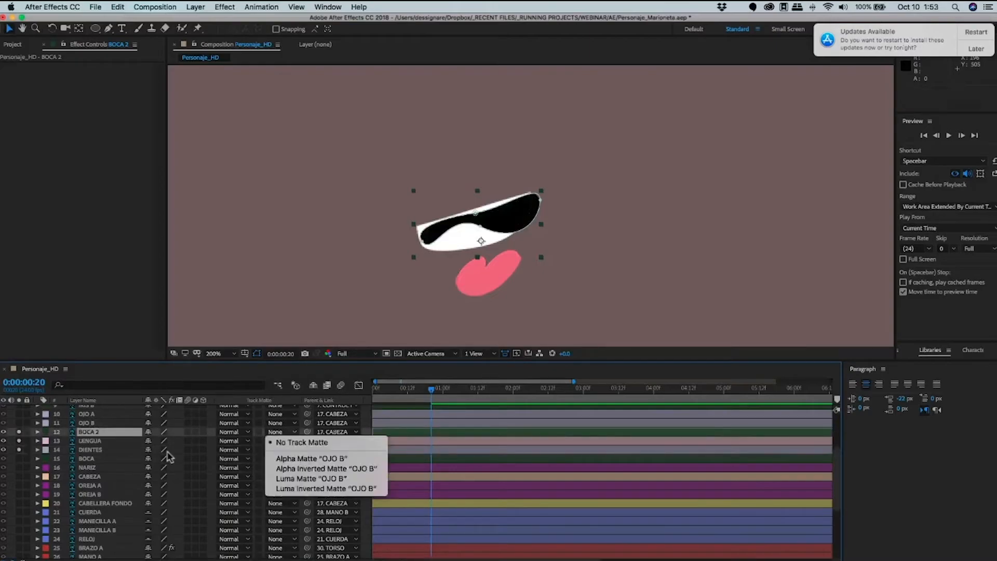
click(99, 456)
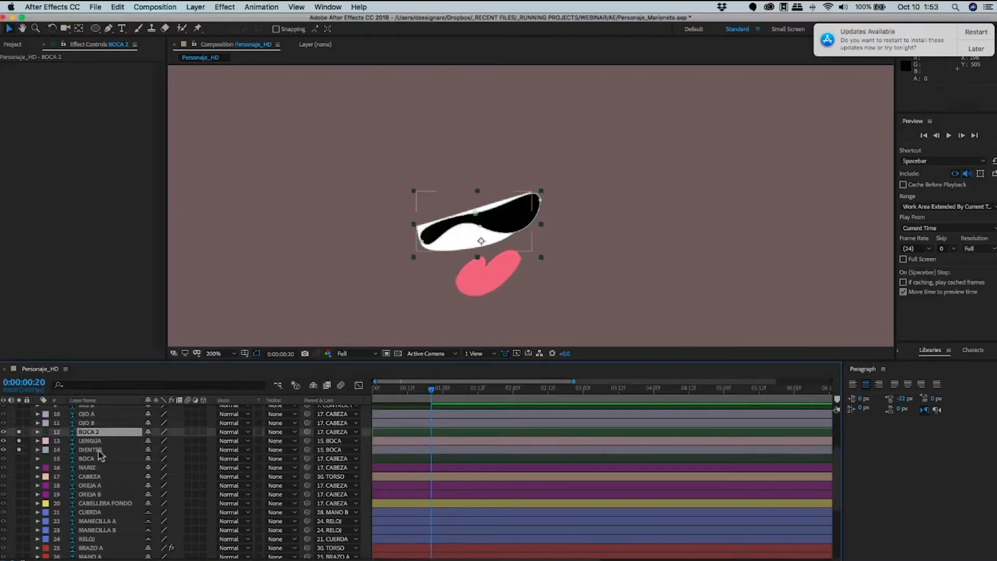
drag(97, 450, 96, 452)
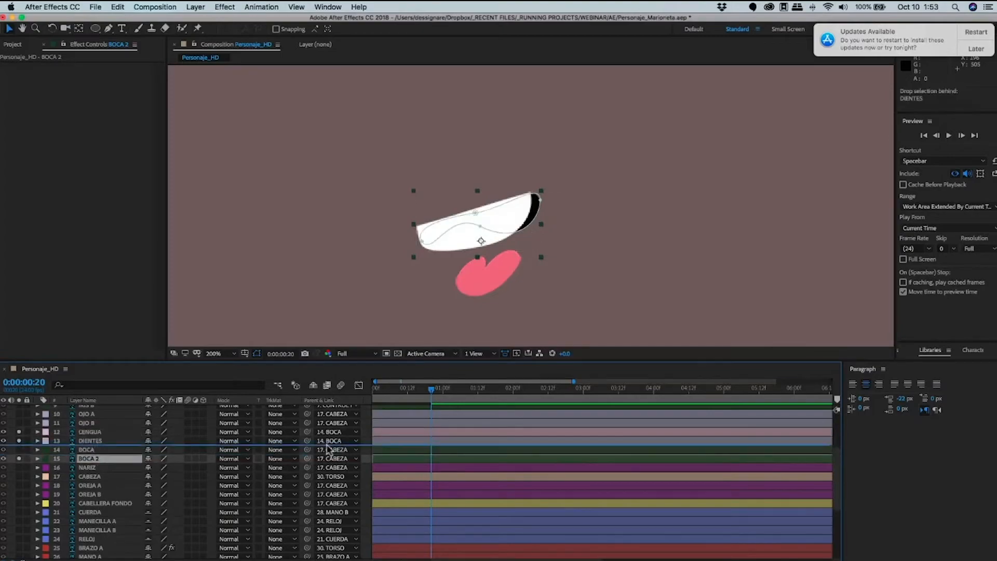
Try Alpha Matte "DIENTES" and Alpha Inverted Matte "DIENTES" on BOCA 2, then undo the matte and show the whole character.
click(283, 449)
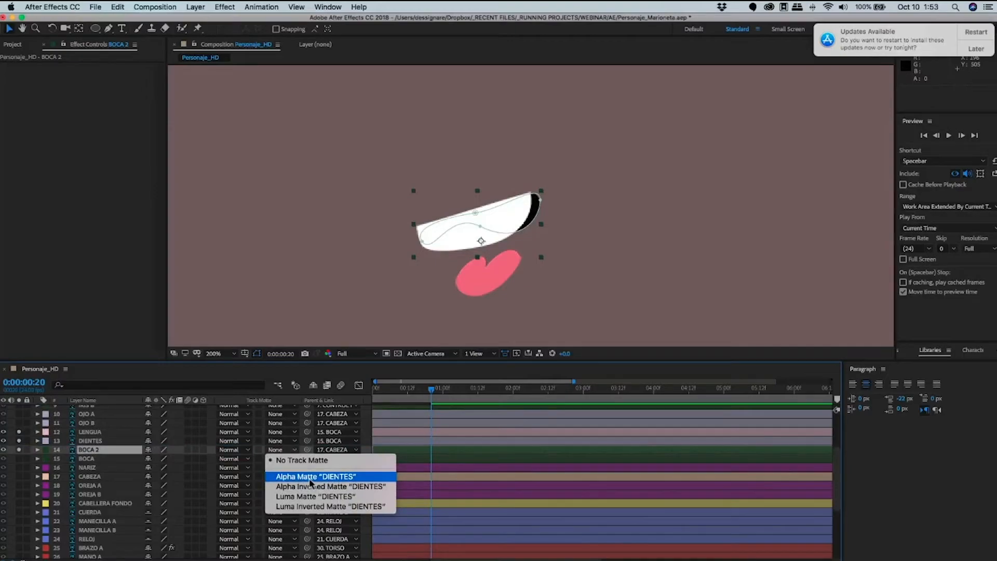
click(310, 480)
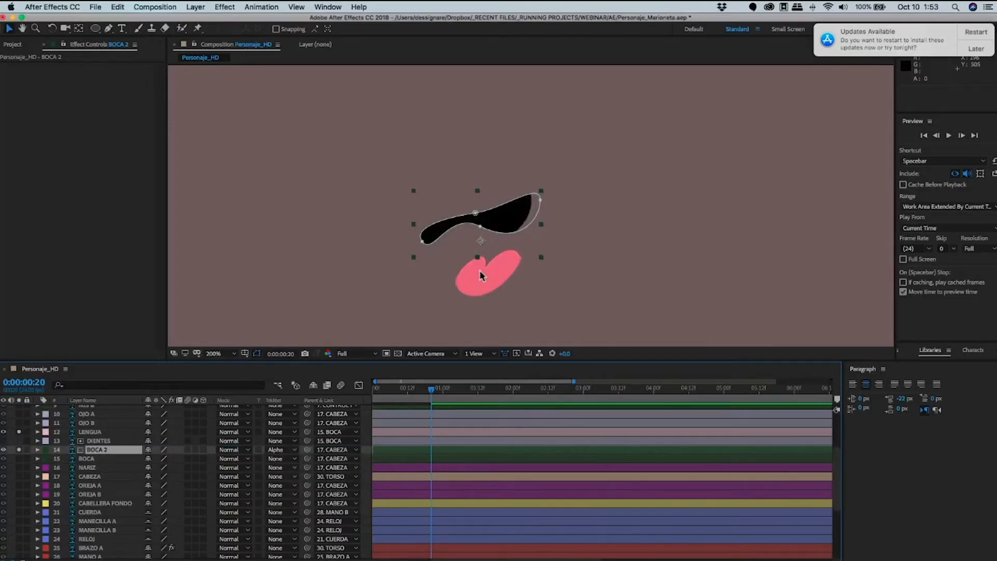
mouse_move(480, 226)
mouse_down()
mouse_move(482, 251)
mouse_move(481, 241)
mouse_up()
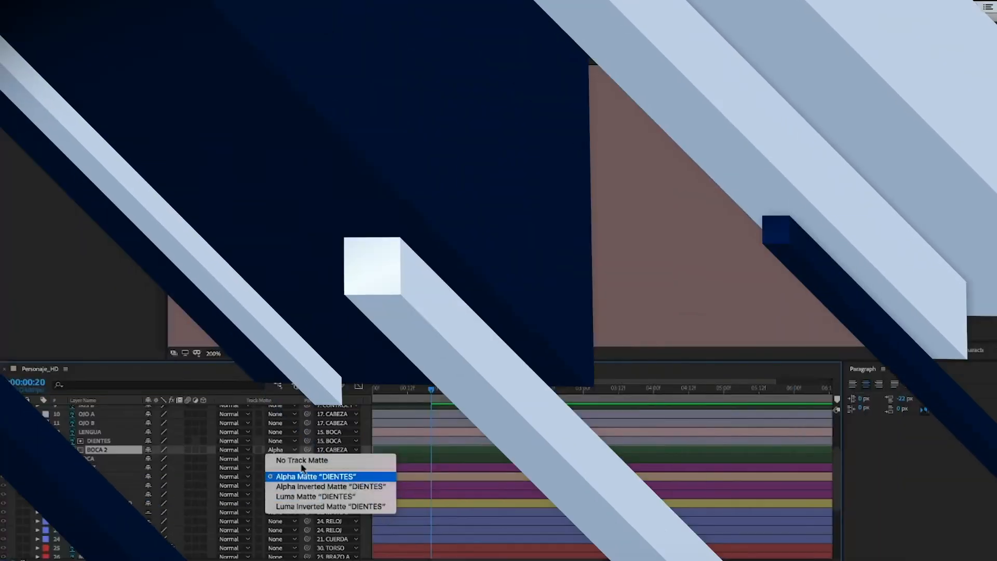
click(301, 483)
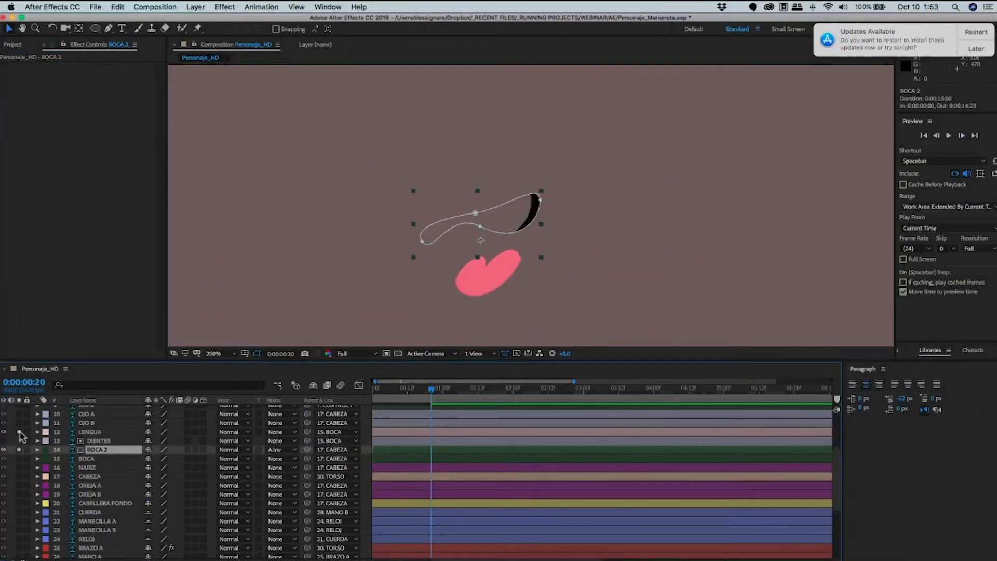
key(super+z)
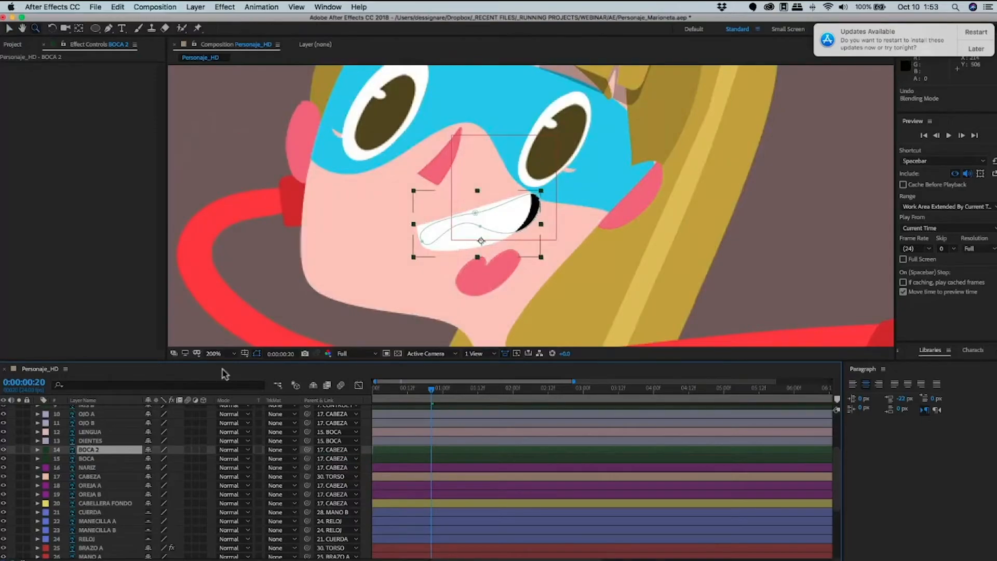
At 0:00:00:20, lower the bottom vertex of BOCA's mask to the tongue to reopen the mouth.
click(507, 226)
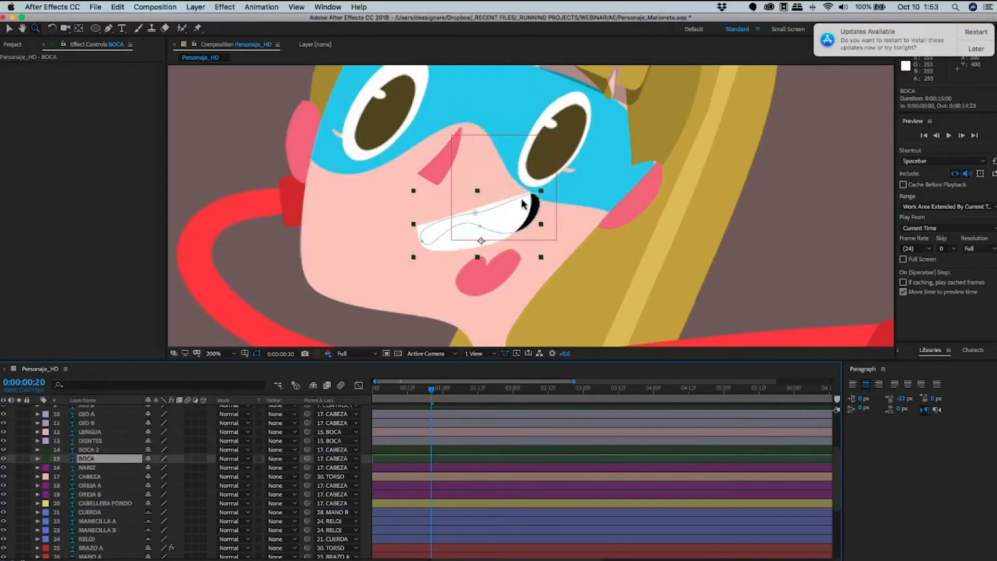
scroll(523, 205, up, 2)
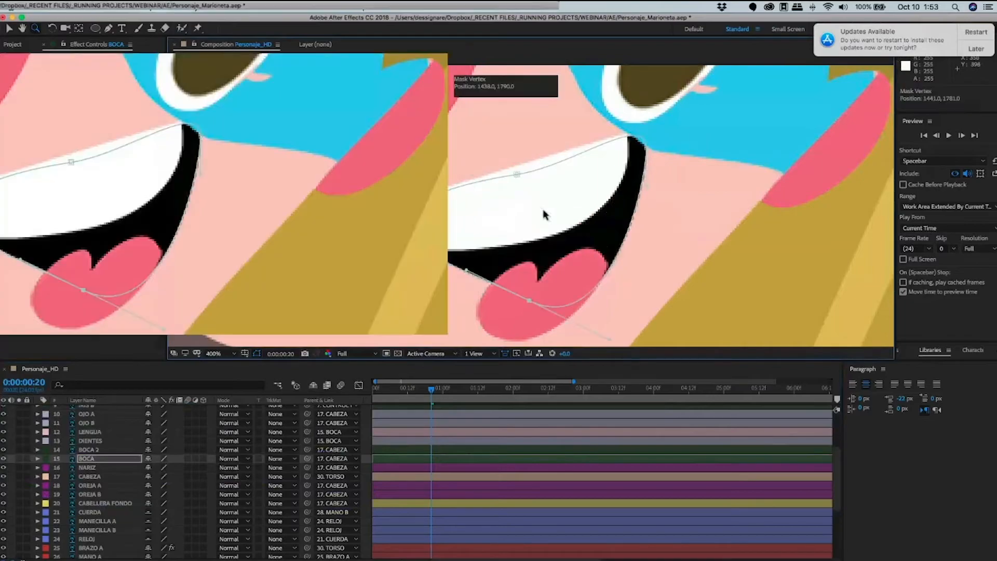
Lower the bottom vertex of BOCA 2's mask to the tongue, then delete the BOCA 2 layer.
click(95, 451)
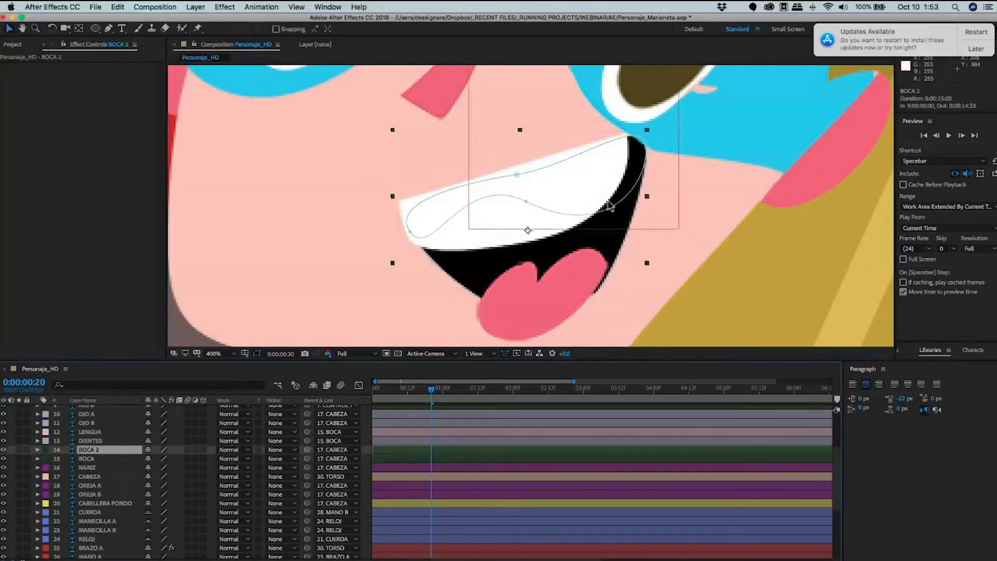
key(z)
alt+click(608, 200)
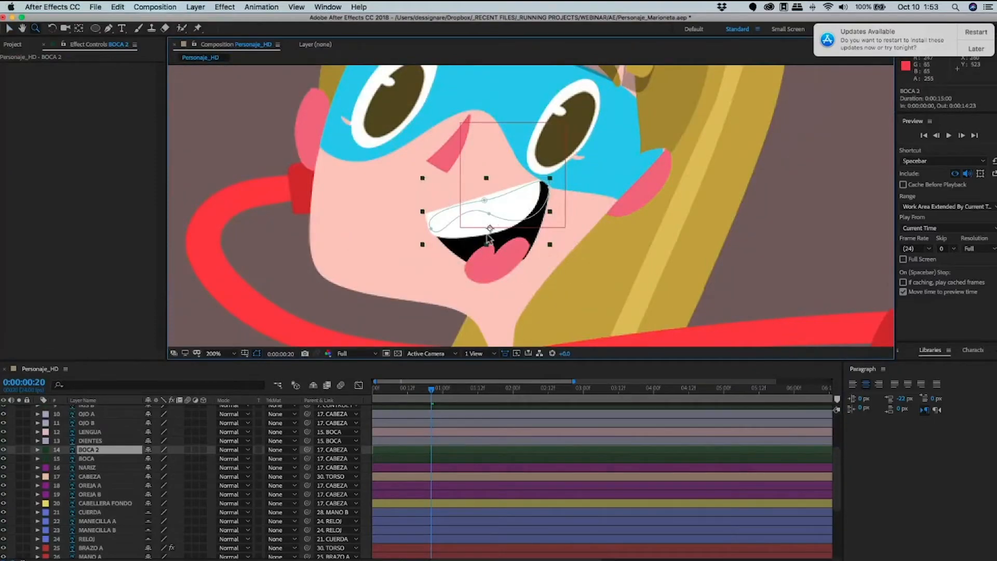
key(v)
drag(489, 214, 484, 265)
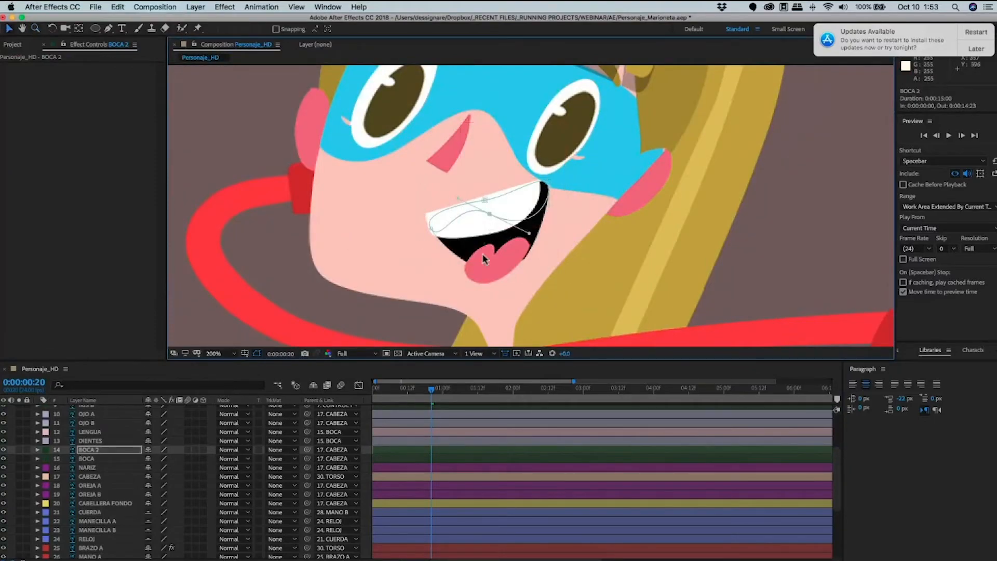
click(91, 451)
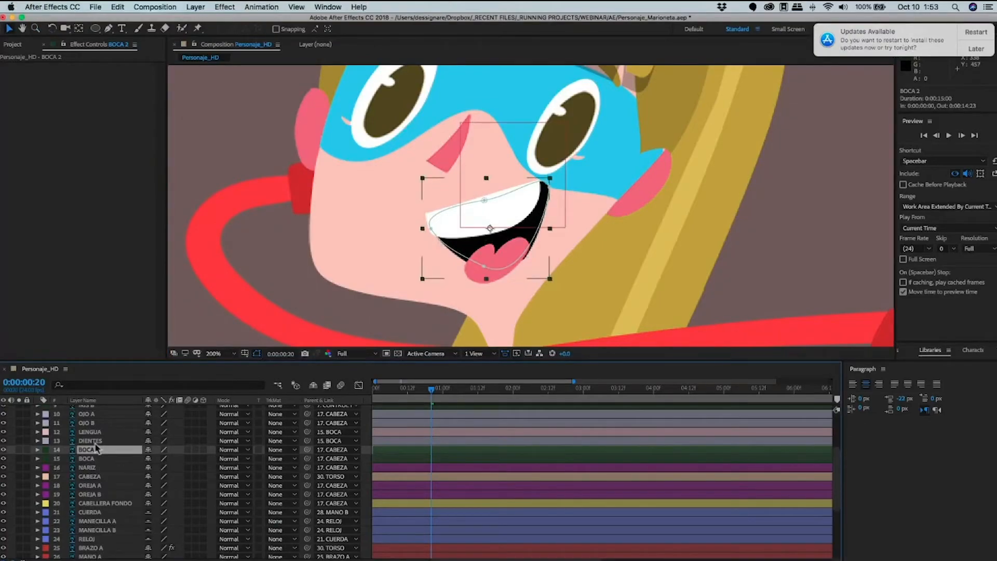
key(Delete)
Pre-compose LENGUA, DIENTES and BOCA into a new composition named BOCA, moving all attributes into it.
click(528, 238)
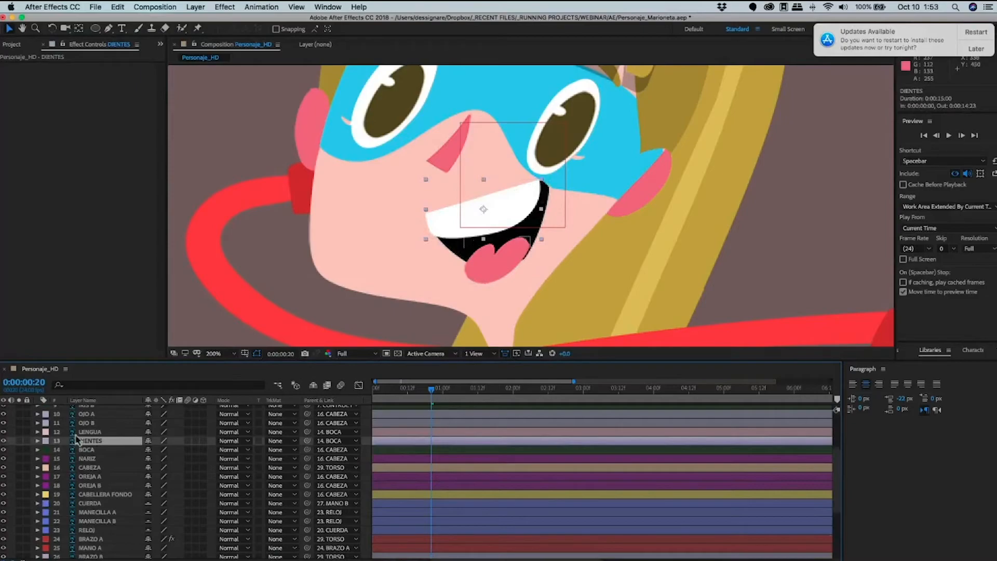
click(88, 449)
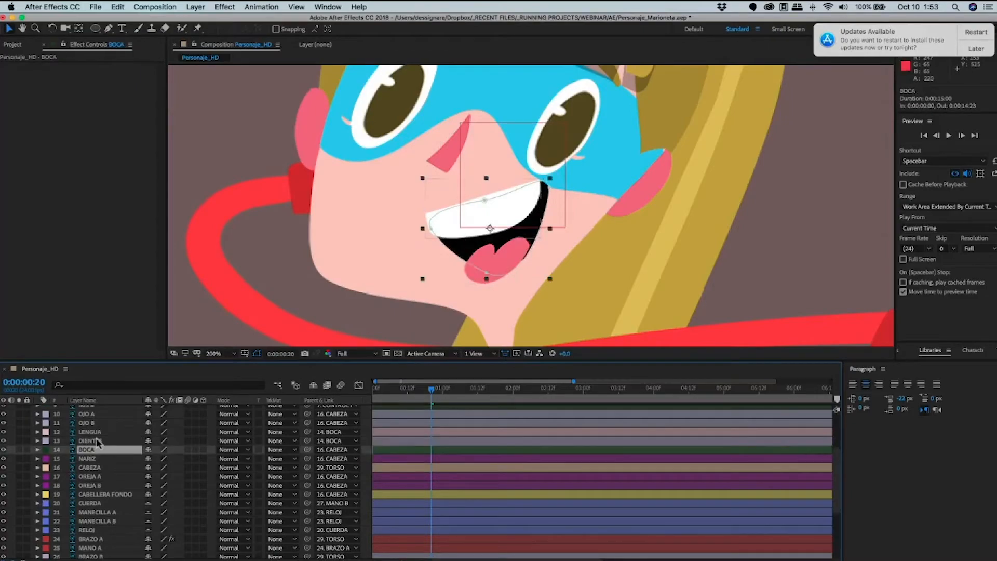
click(96, 441)
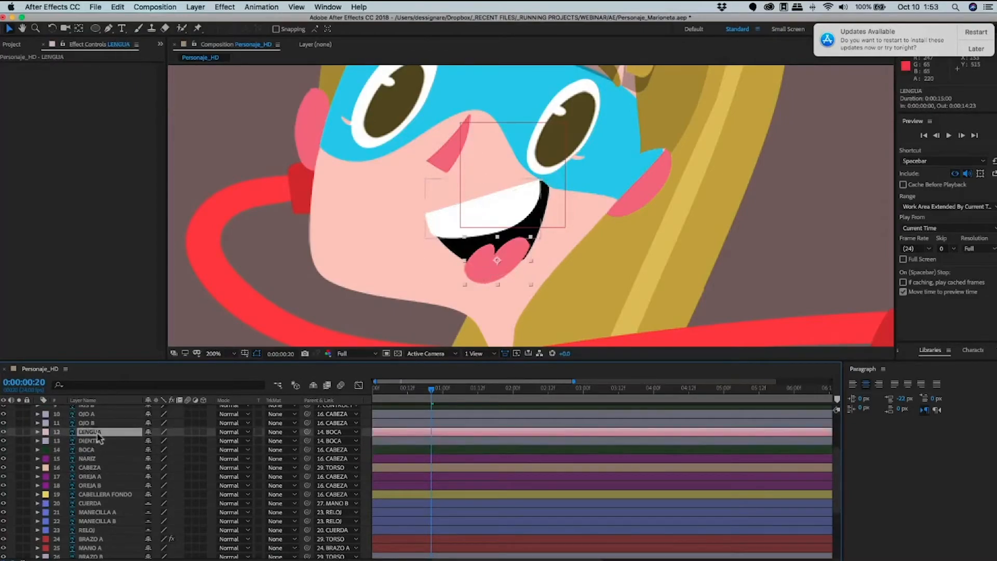
click(92, 450)
click(83, 432)
shift+click(79, 450)
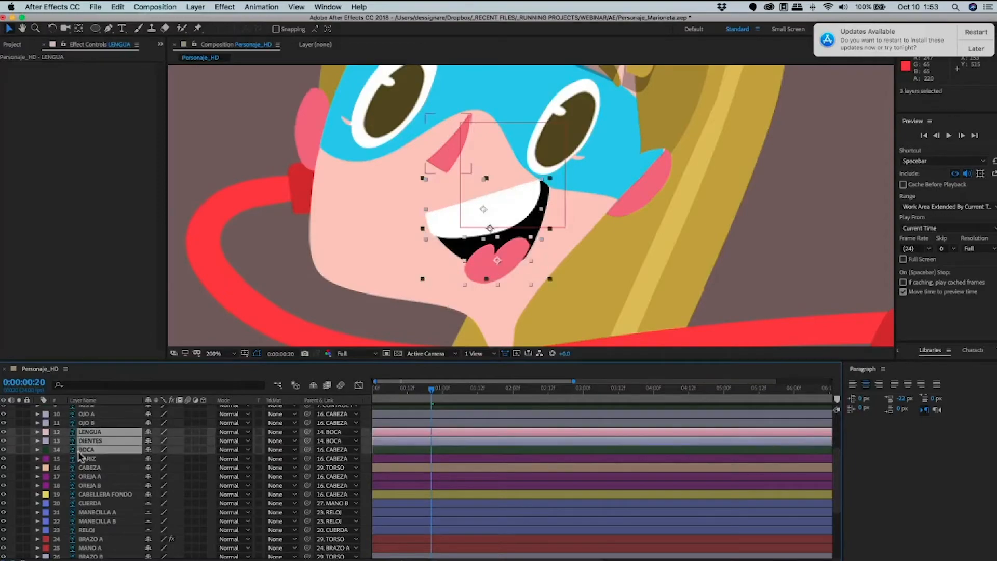
key(super+shift+c)
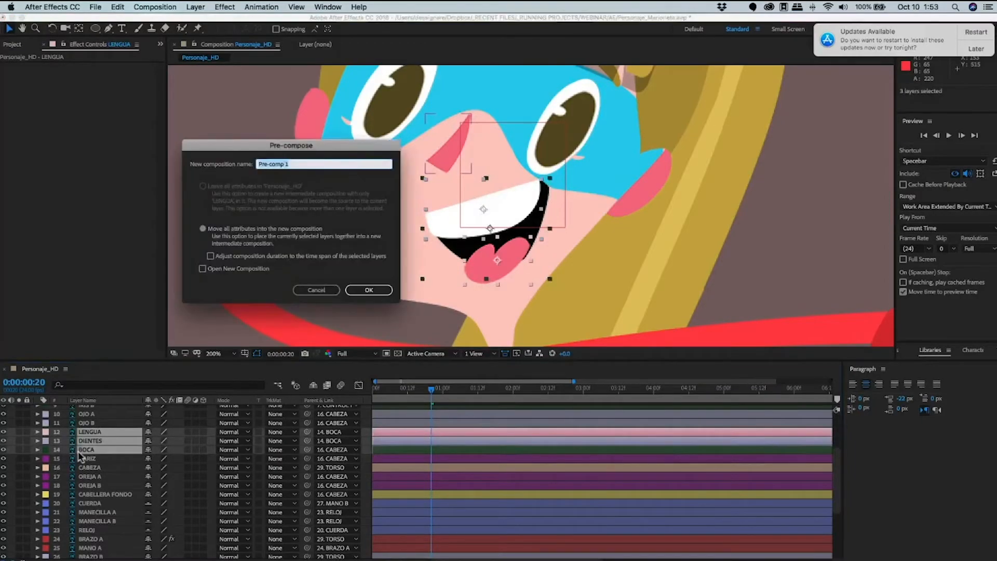
text(BOCA)
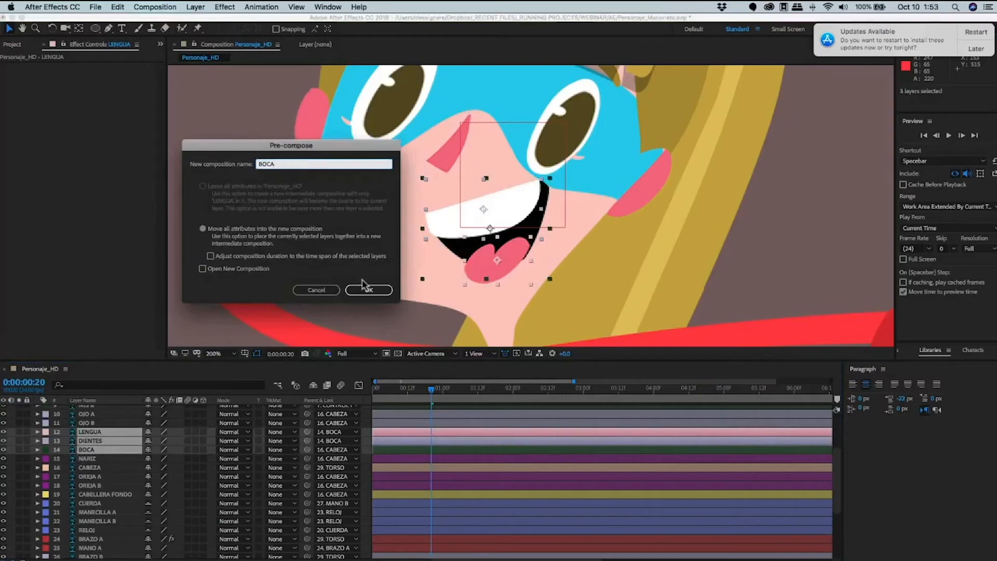
click(370, 294)
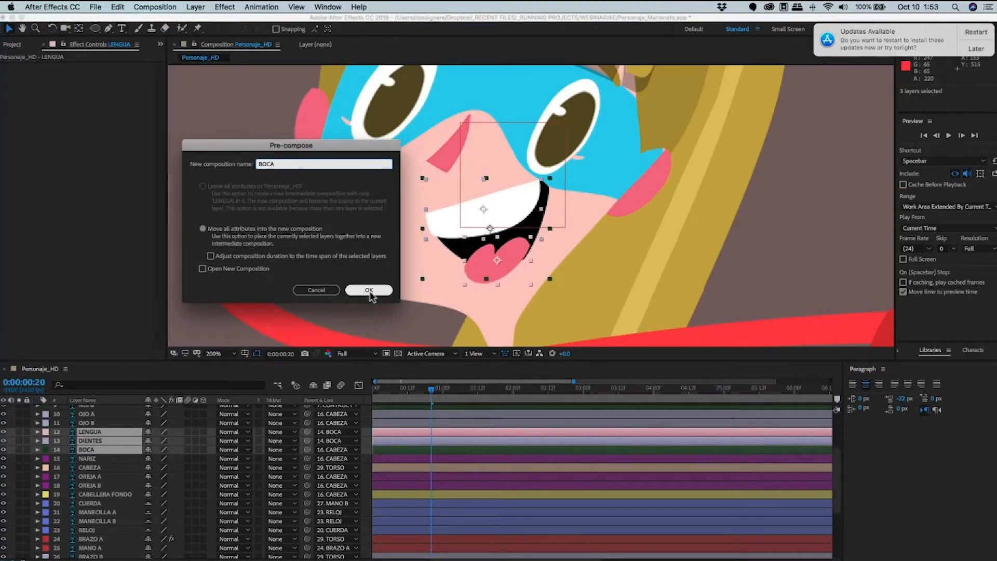
click(369, 293)
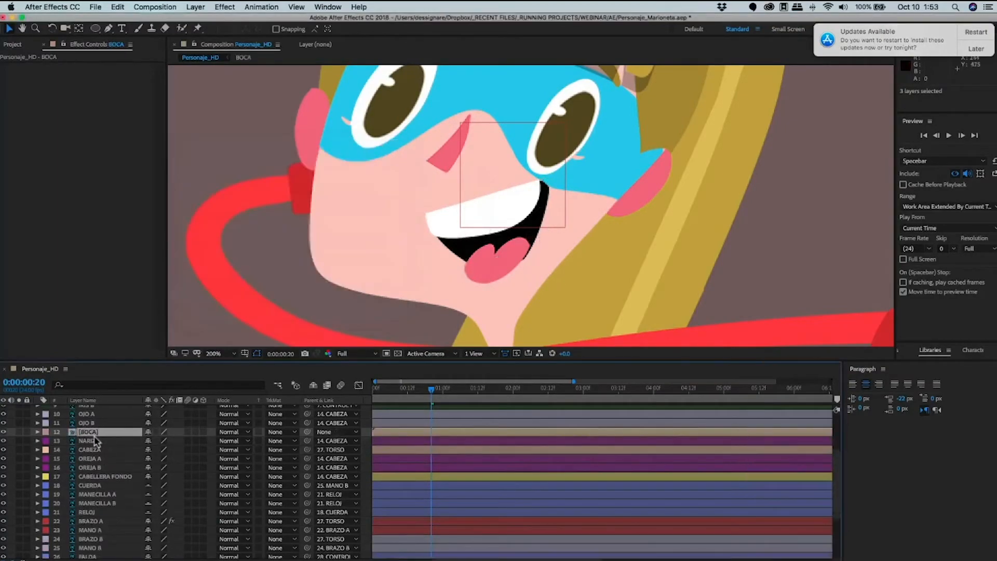
Open the BOCA precomp to examine its layers and return to the Personaje_HD composition.
double_click(449, 225)
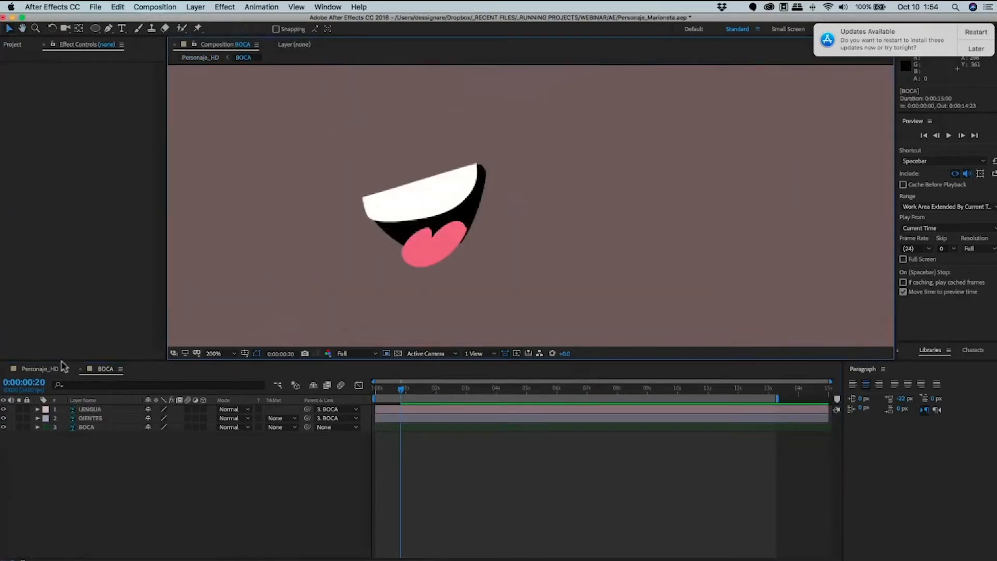
key(shift+Escape)
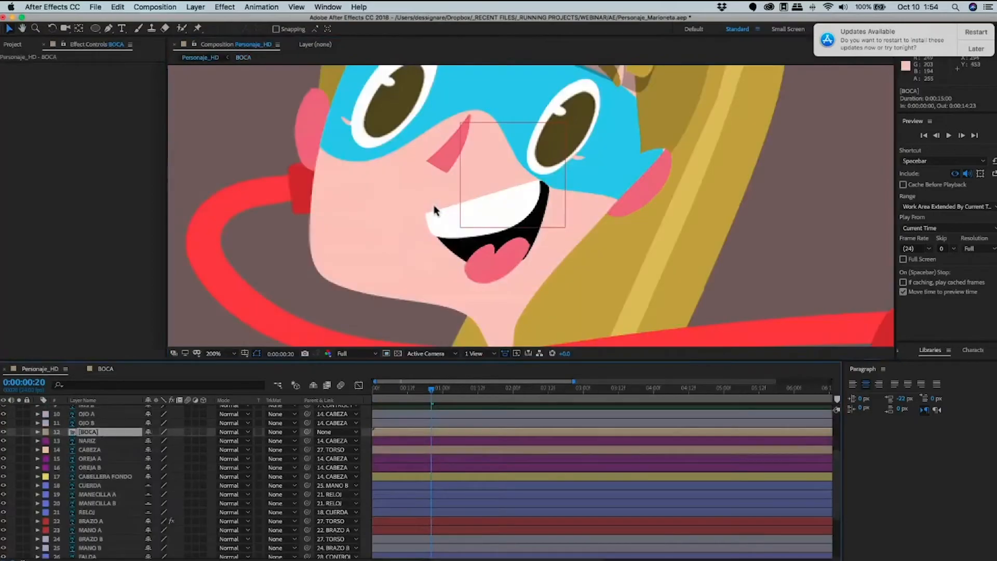
Draw a closed four-vertex mask with the Pen tool on the BOCA precomp, following the open mouth around the teeth and tongue.
click(436, 216)
click(534, 196)
click(531, 249)
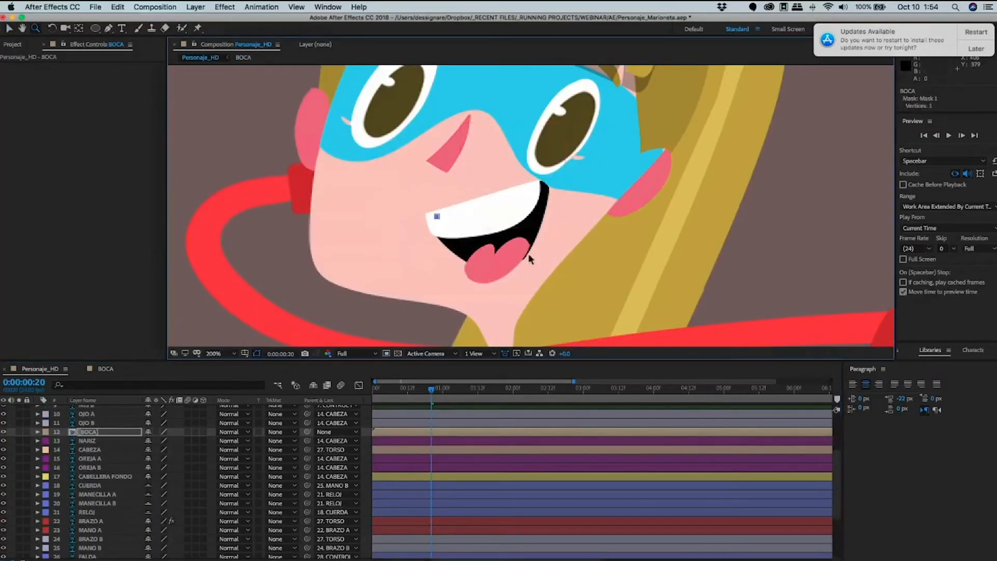
click(436, 216)
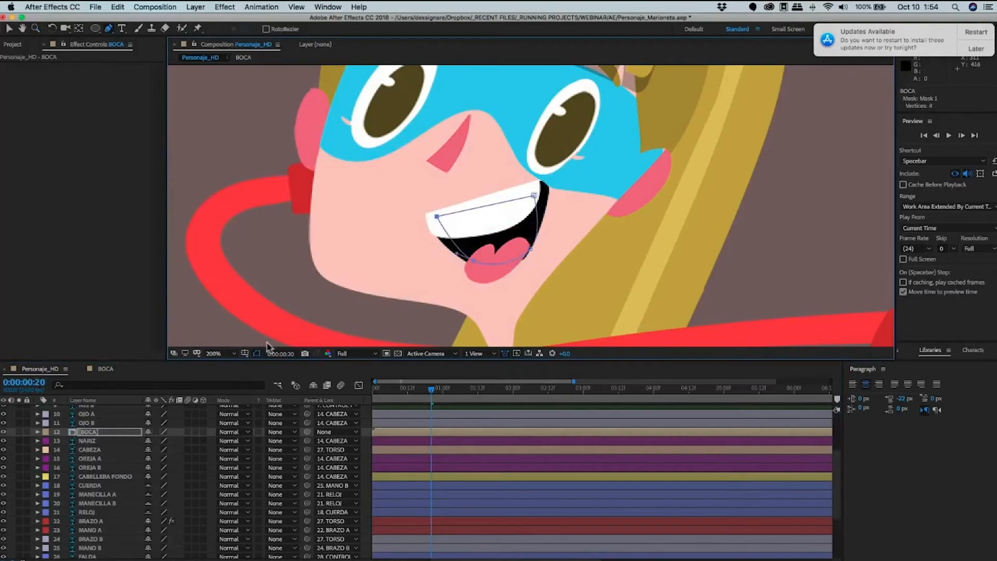
click(531, 250)
key(v)
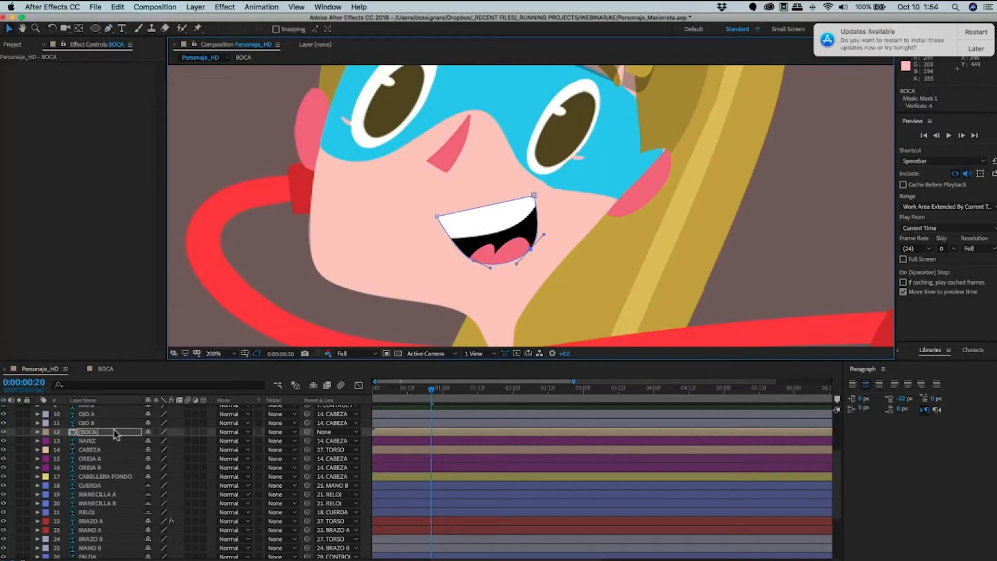
Keyframe BOCA's Mask Path at 0:00:00:20, then close the mouth at 0:00:00:00 by raising the mask's lower vertices to the teeth.
key(m)
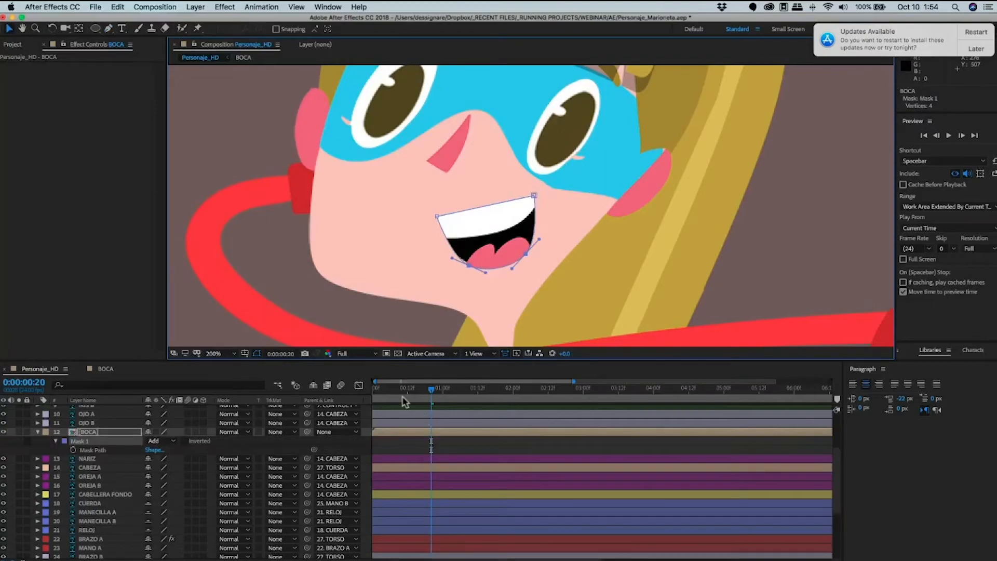
key(Home)
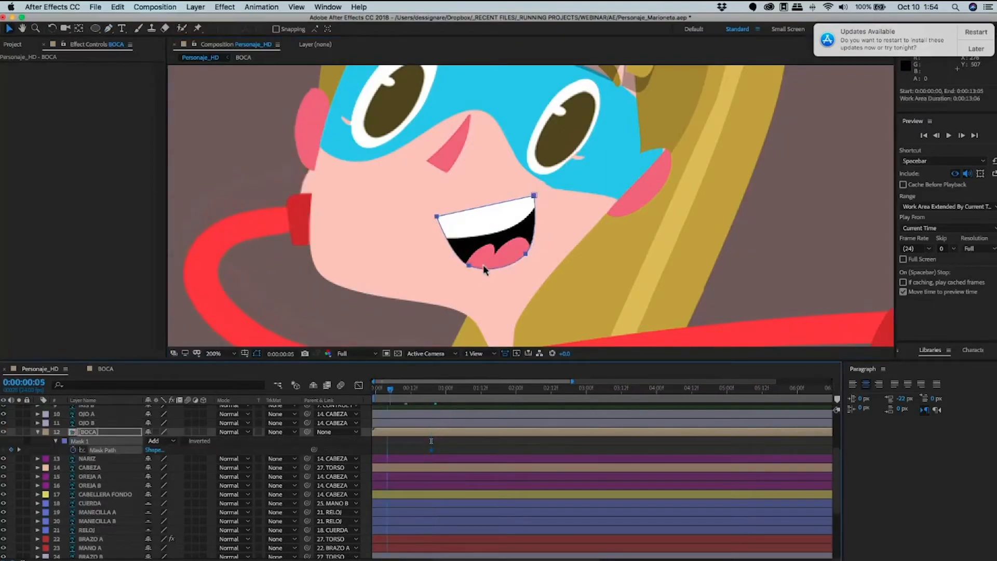
click(522, 264)
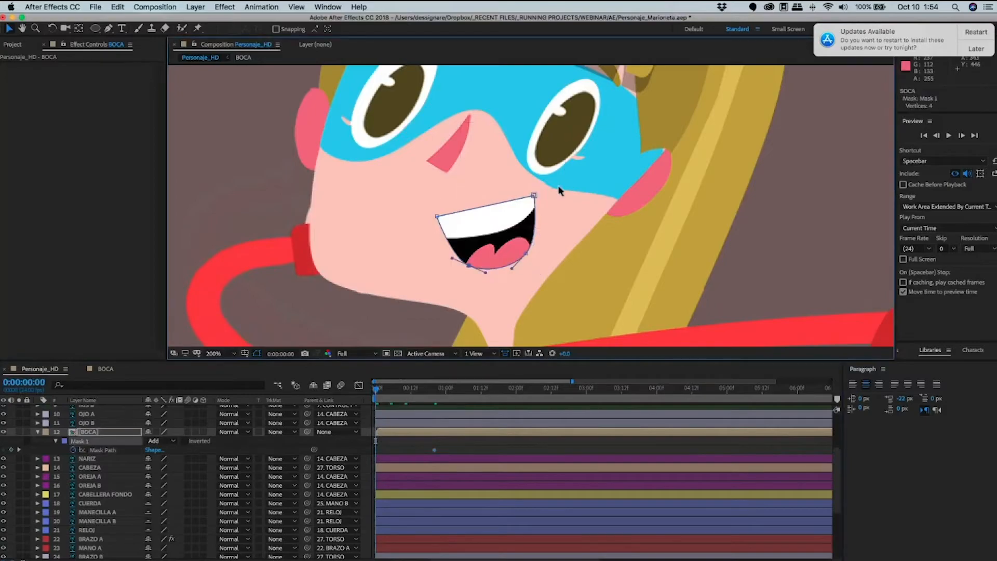
double_click(488, 273)
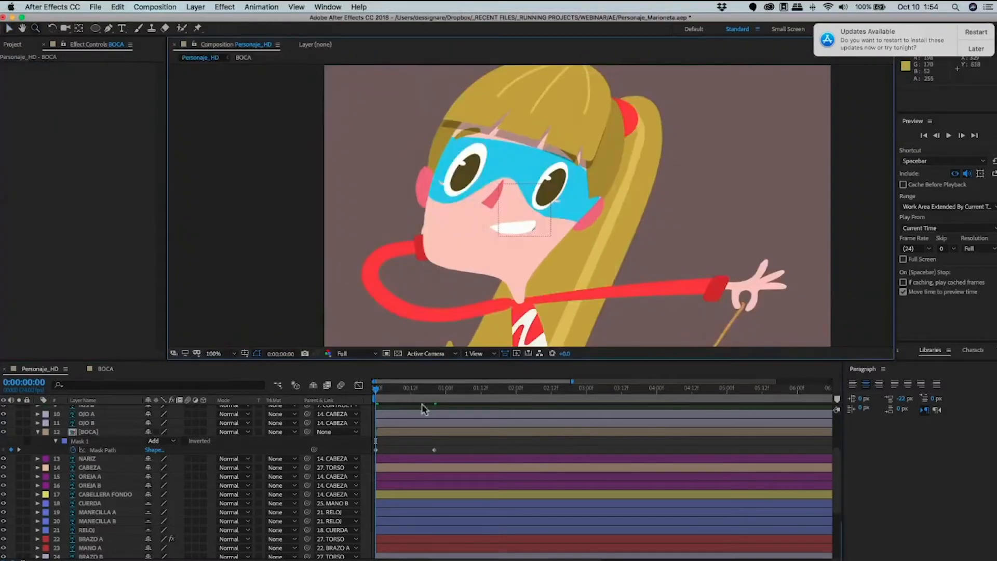
Scrub and play the first second of the timeline to examine the mouth opening.
click(426, 403)
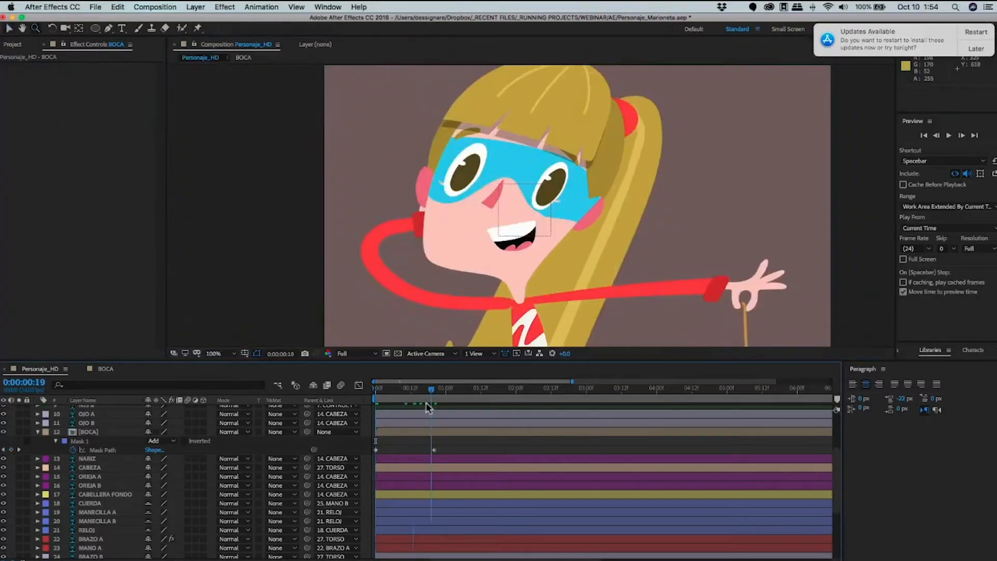
mouse_move(425, 403)
mouse_down()
mouse_move(402, 411)
mouse_move(437, 406)
mouse_move(359, 414)
mouse_move(426, 414)
mouse_move(417, 415)
mouse_up()
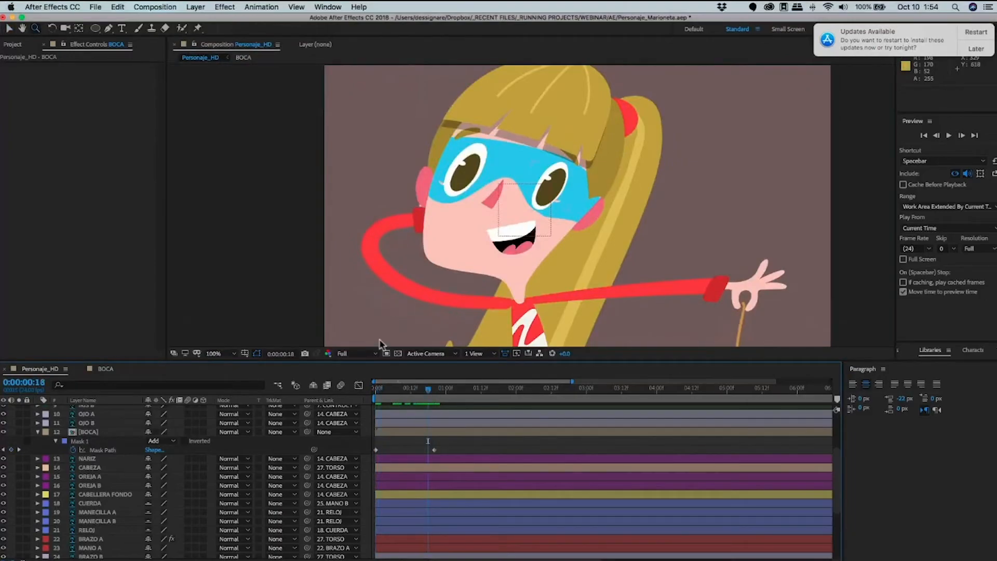
key(Home)
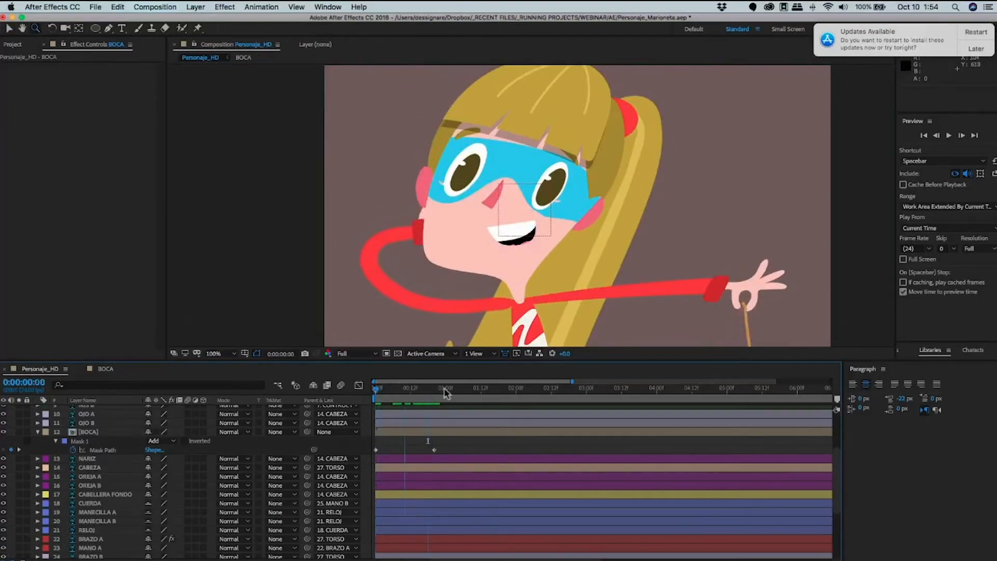
key(space)
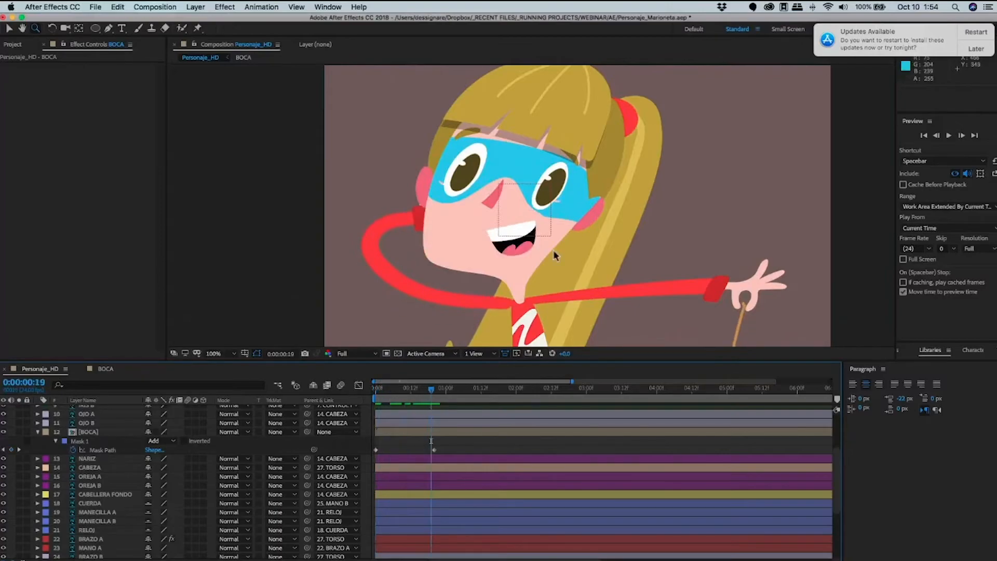
Try rotating the BRAZO B arm layer, then undo the rotation.
scroll(466, 219, down, 2)
drag(548, 255, 466, 219)
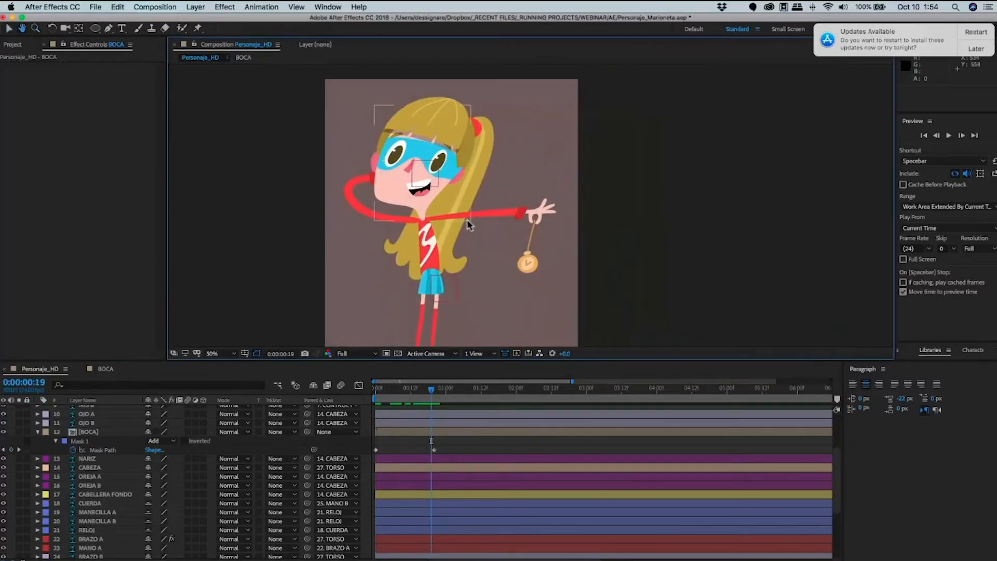
click(466, 219)
key(r)
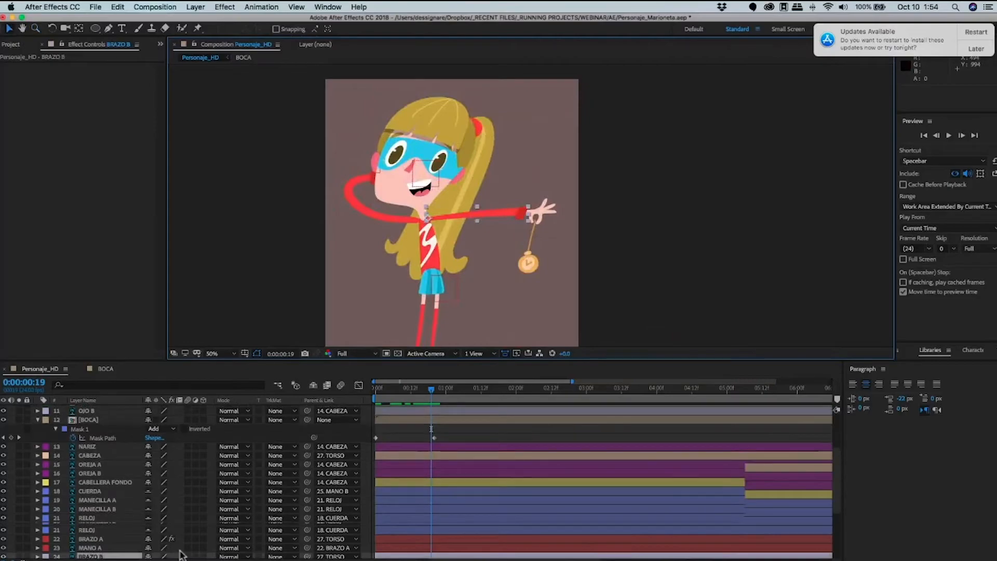
mouse_move(150, 554)
mouse_down()
mouse_move(165, 556)
mouse_move(127, 555)
mouse_move(157, 554)
mouse_up()
key(super+z)
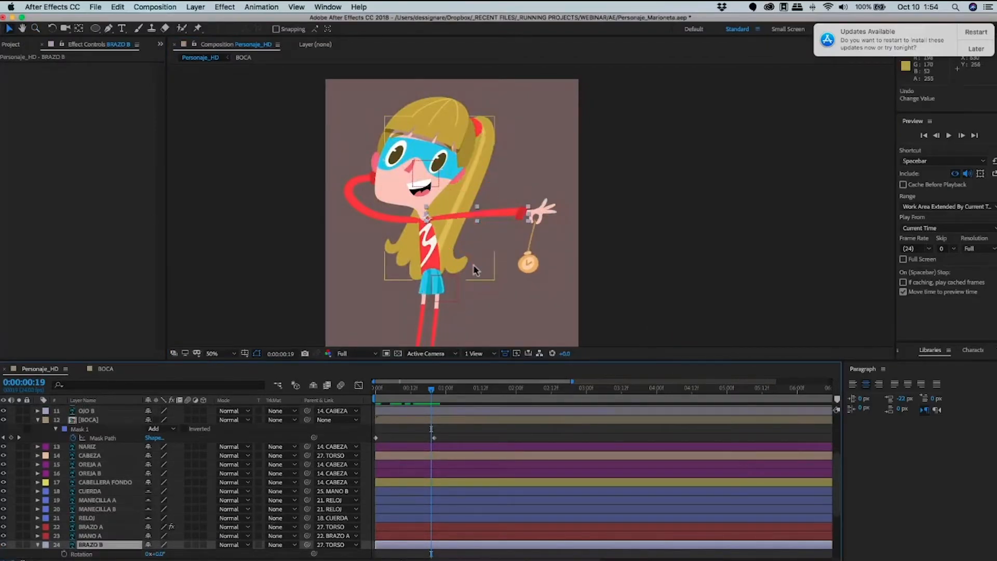
Solo the CABELLO FONDO hair layer and show its Rotation property.
click(472, 264)
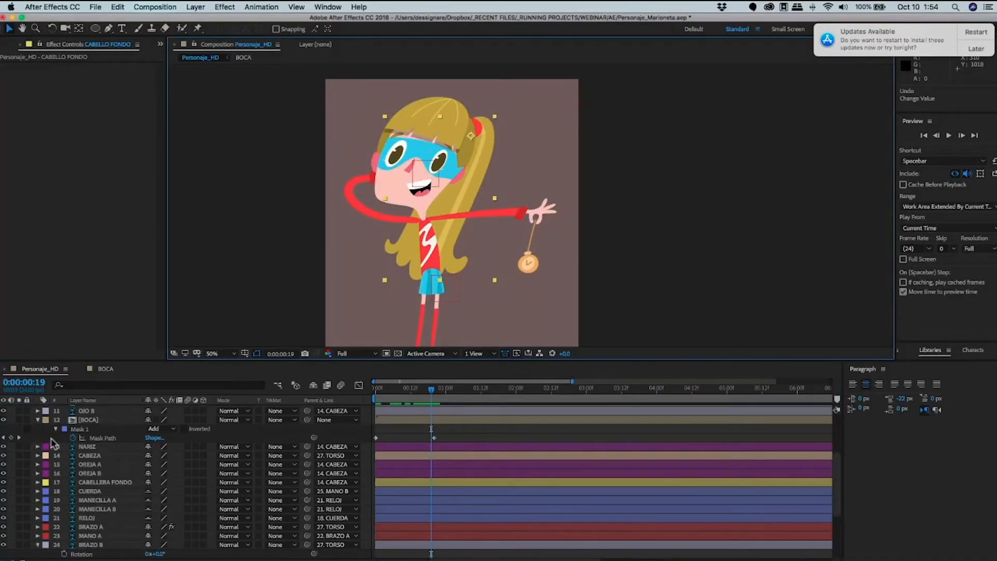
click(37, 420)
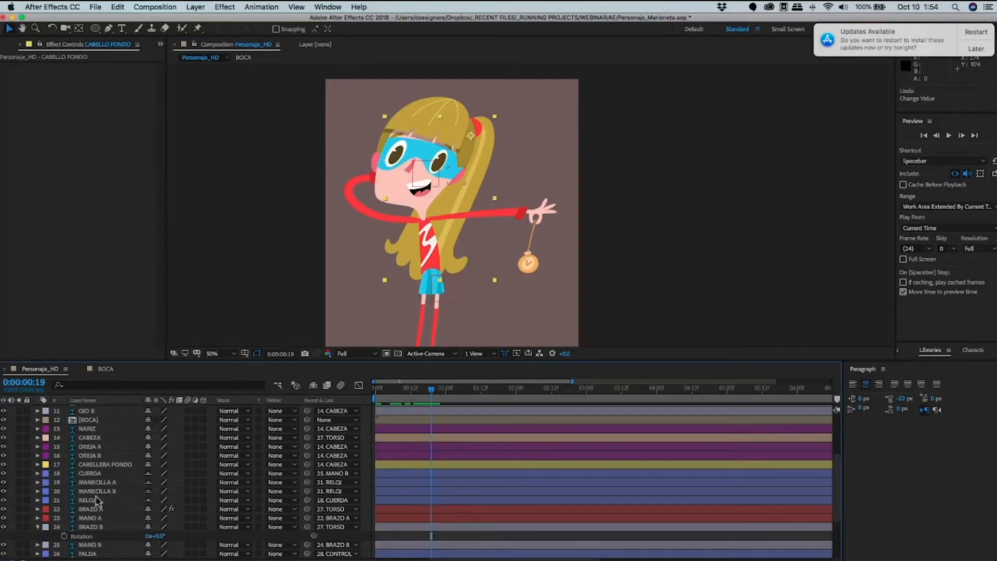
scroll(104, 509, down, 5)
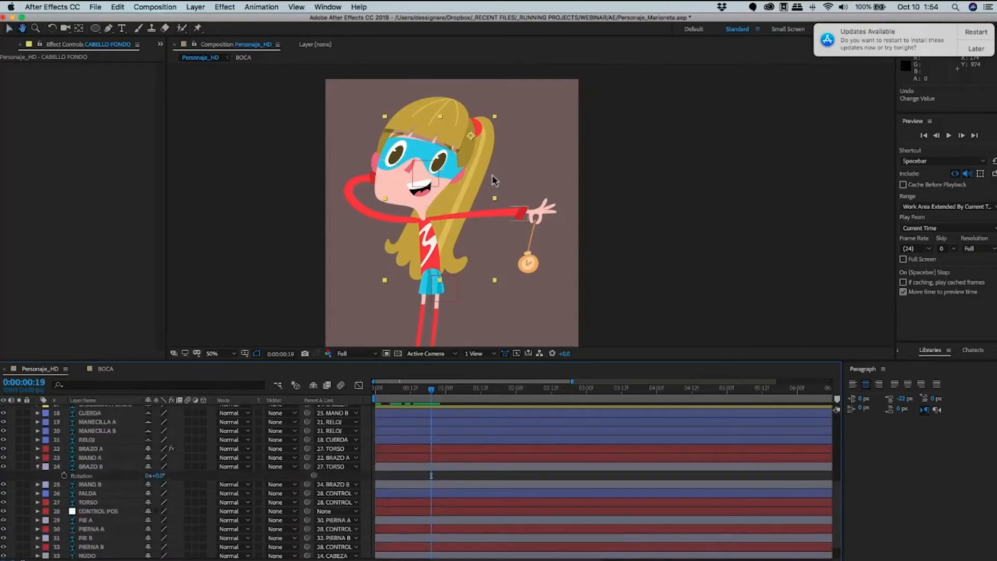
scroll(120, 524, down, 2)
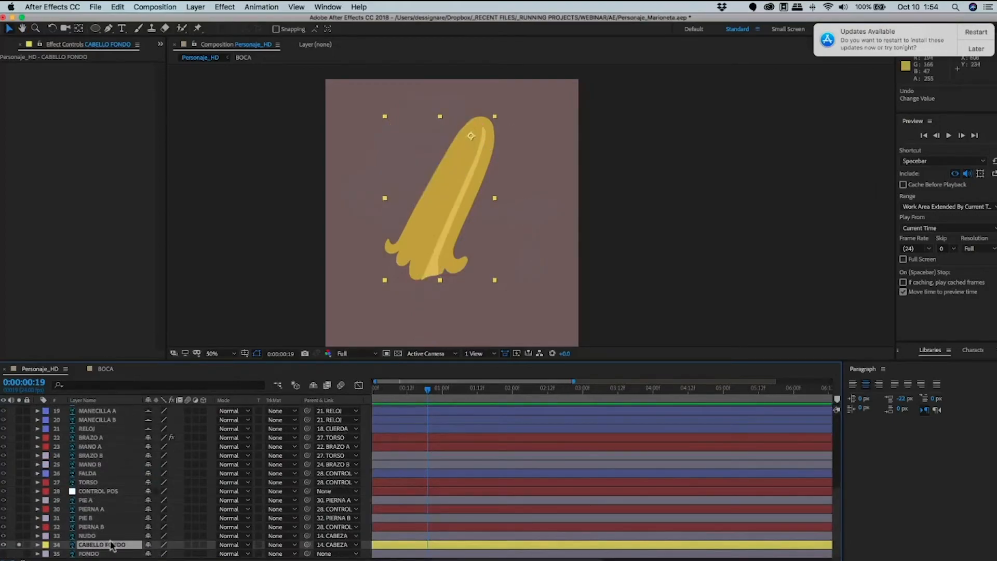
key(period)
key(h)
click(133, 511)
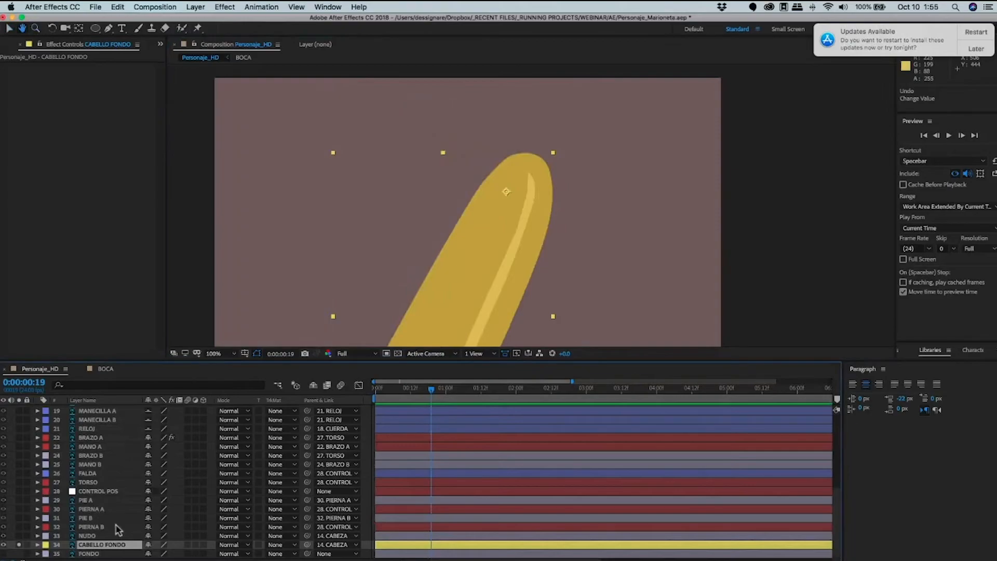
key(z)
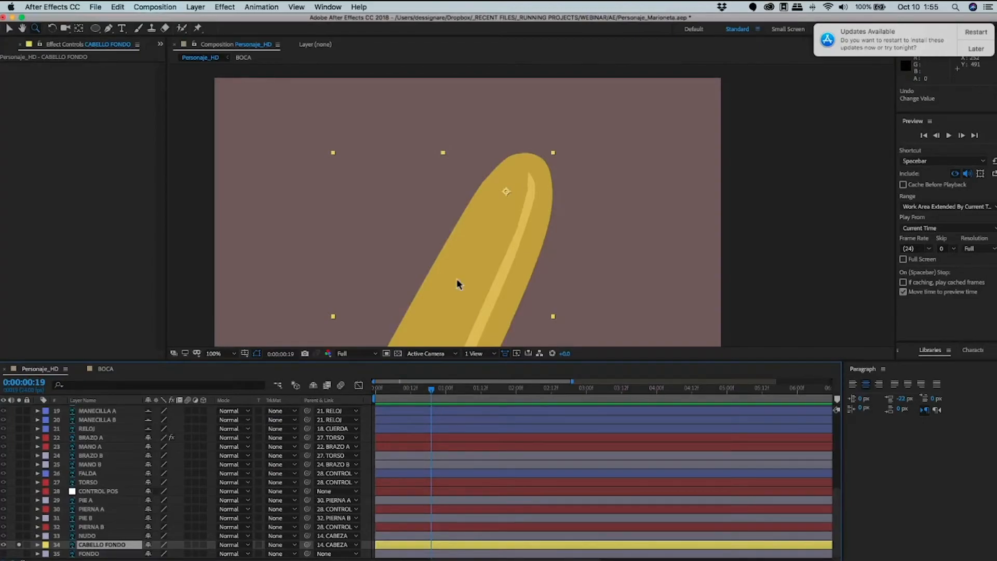
drag(374, 256, 263, 227)
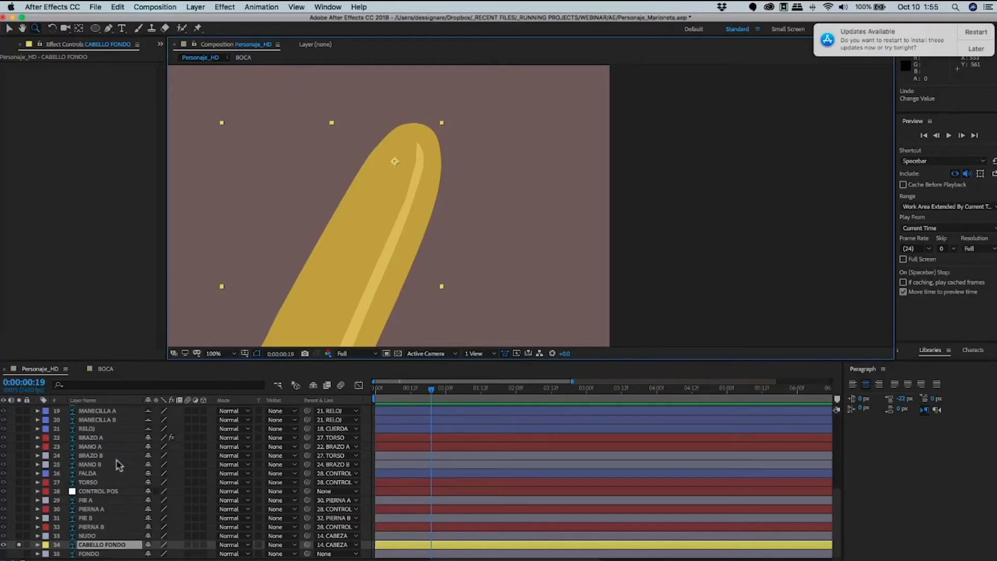
key(r)
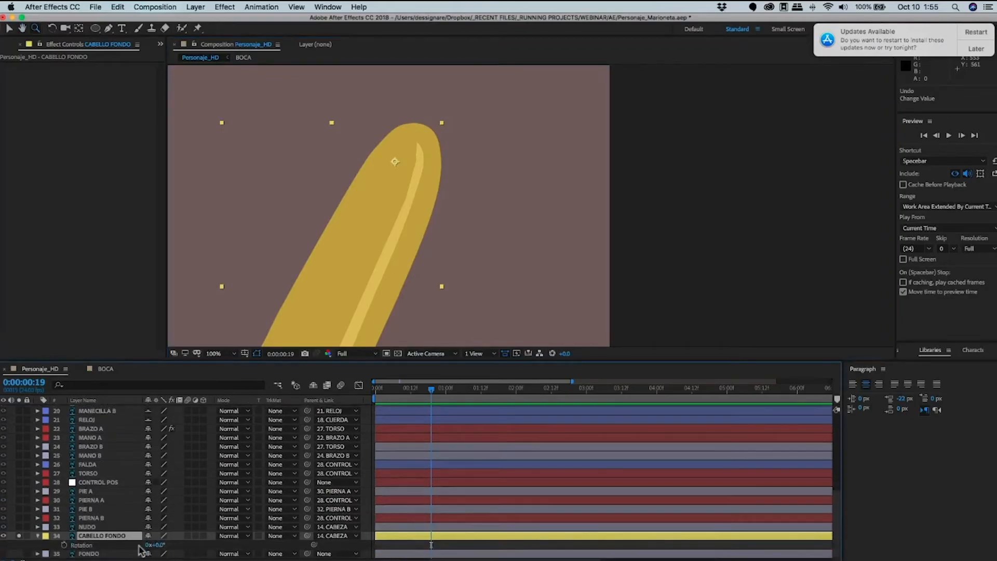
Try rotating the CABELLO FONDO hair about its anchor point, then undo the rotation.
drag(139, 550, 157, 550)
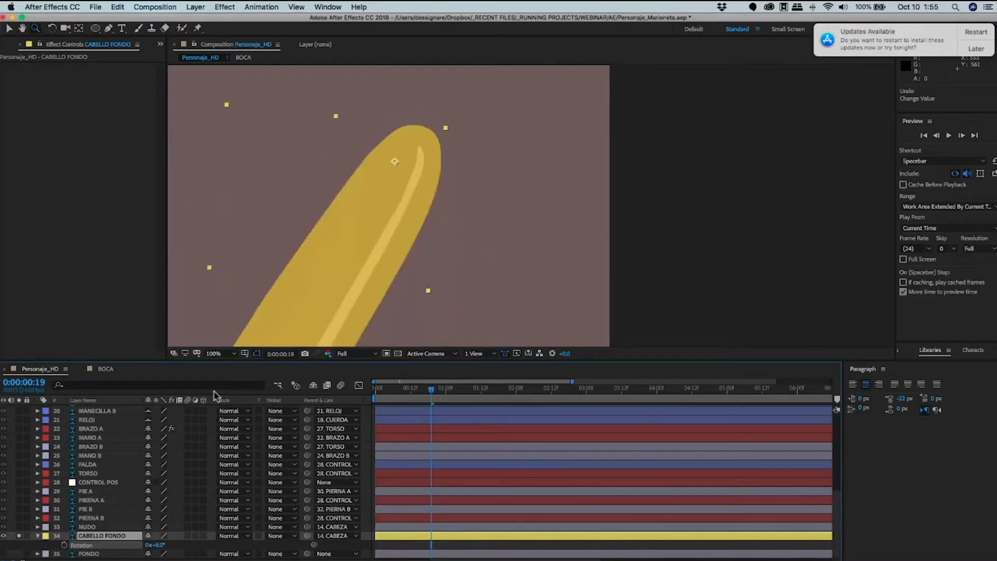
key(super+z)
key(super+z)
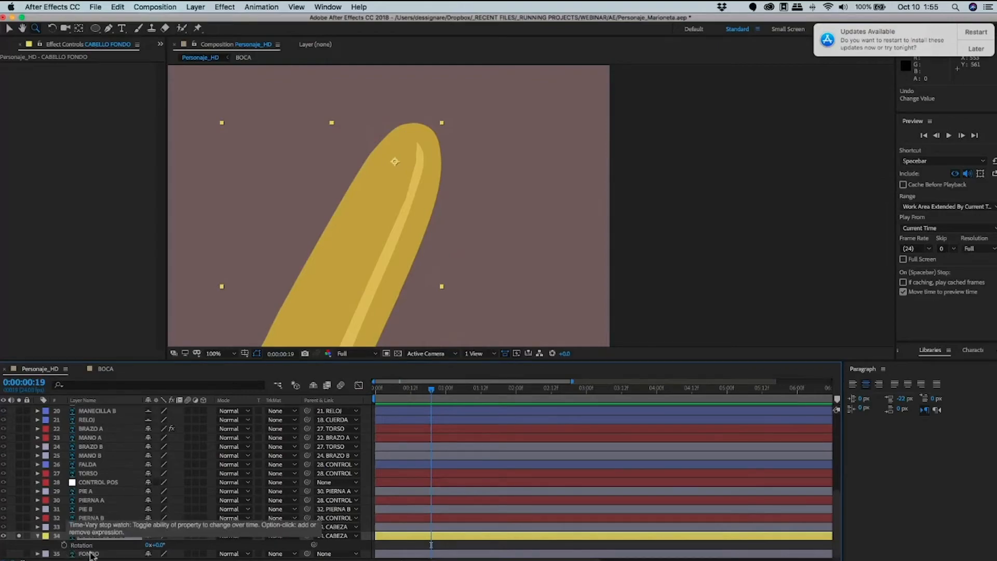
Add the expression wiggle(3,30) to CABELLO FONDO's Rotation.
key(alt+shift+equal)
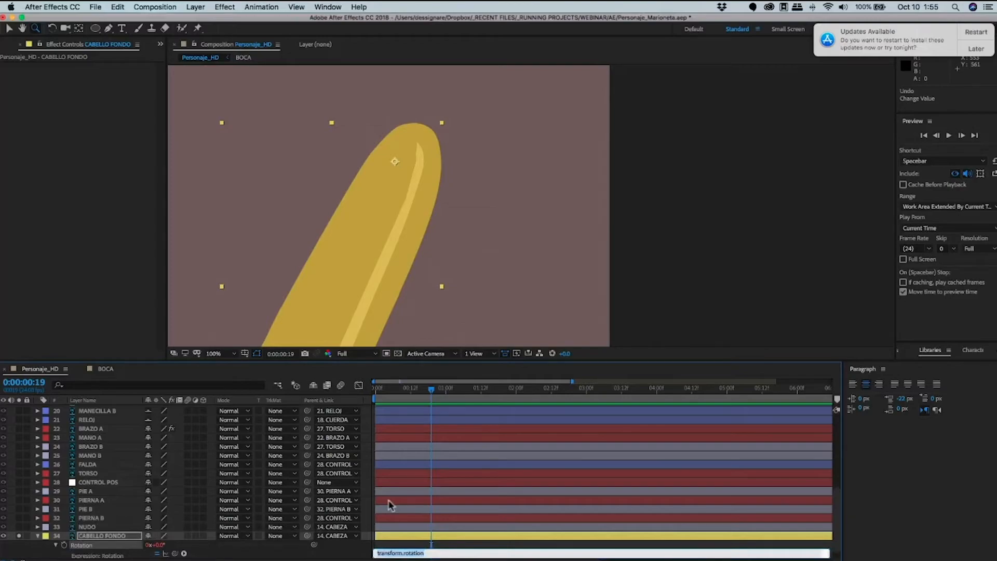
text(wiggle()
text(3,30))
click(363, 400)
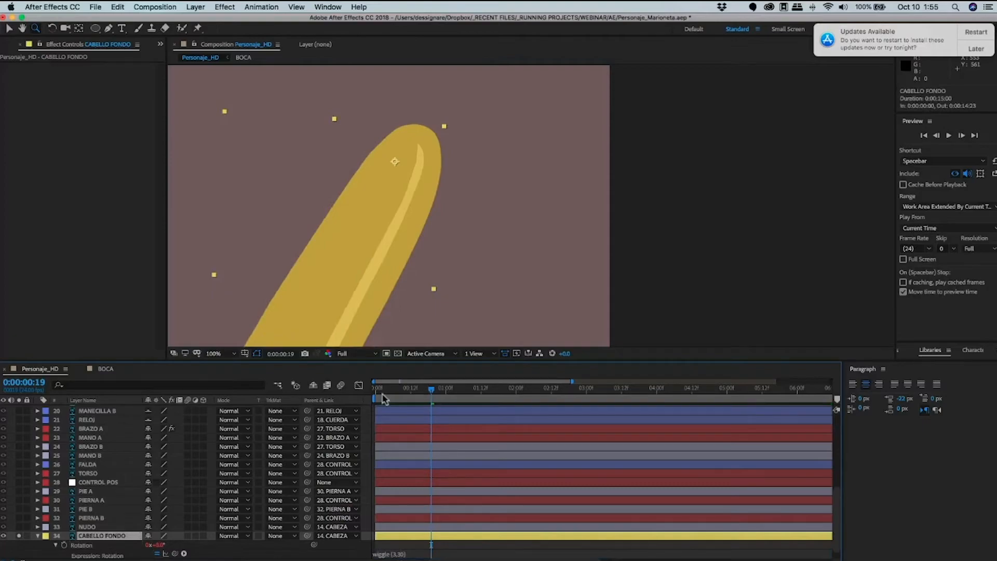
Play the animation from the first frame to examine the hair's wiggle motion.
key(Page_Up)
key(Page_Up)
key(Page_Up)
key(Page_Up)
key(Page_Up)
key(Page_Up)
key(Page_Up)
key(Page_Up)
key(Page_Up)
key(Page_Up)
key(Page_Up)
key(Page_Up)
key(Page_Up)
key(Page_Up)
key(Page_Up)
key(Page_Up)
key(Page_Up)
key(Page_Up)
key(Page_Up)
key(space)
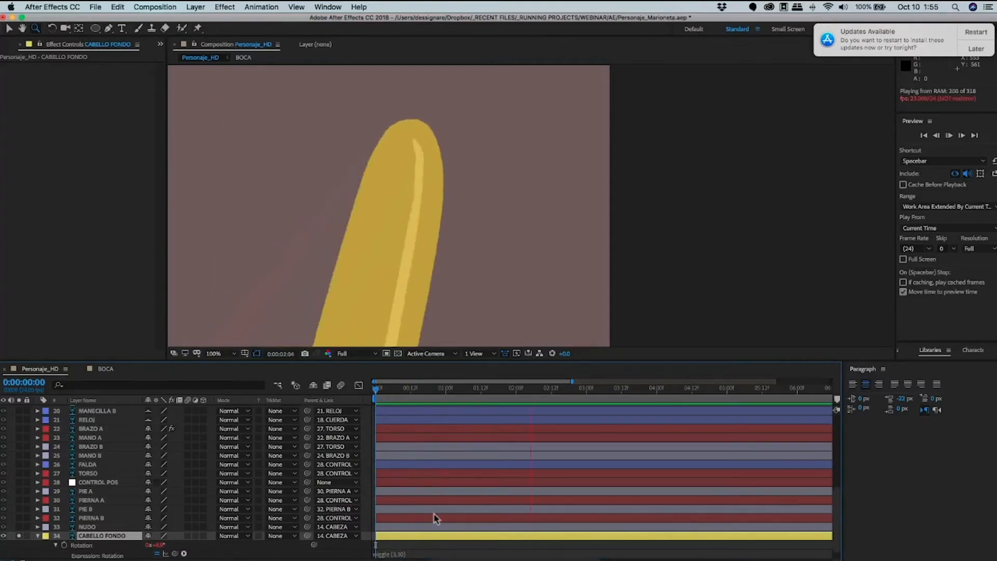
key(space)
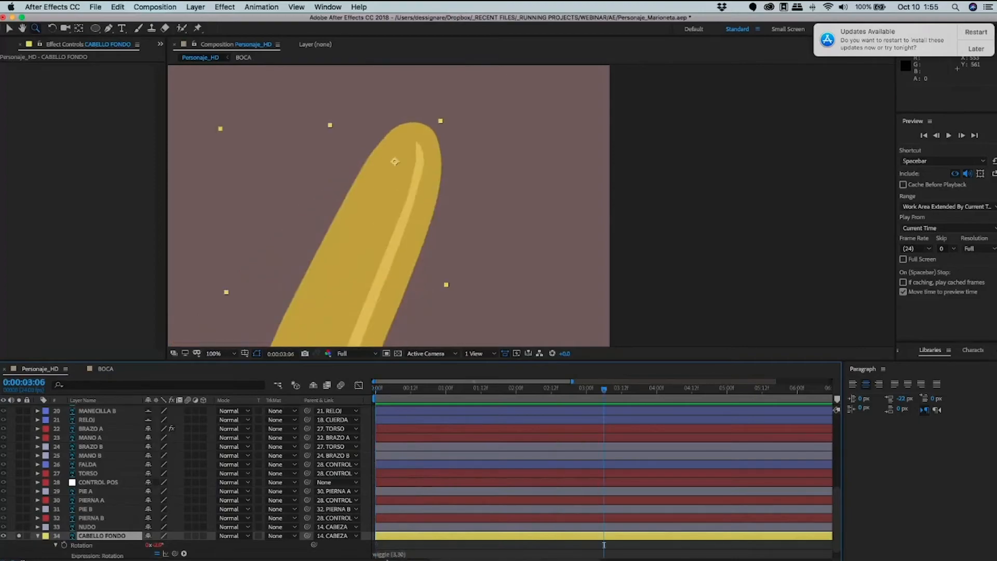
Change CABELLO FONDO's Rotation expression to wiggle(3,90) and preview the motion.
click(390, 554)
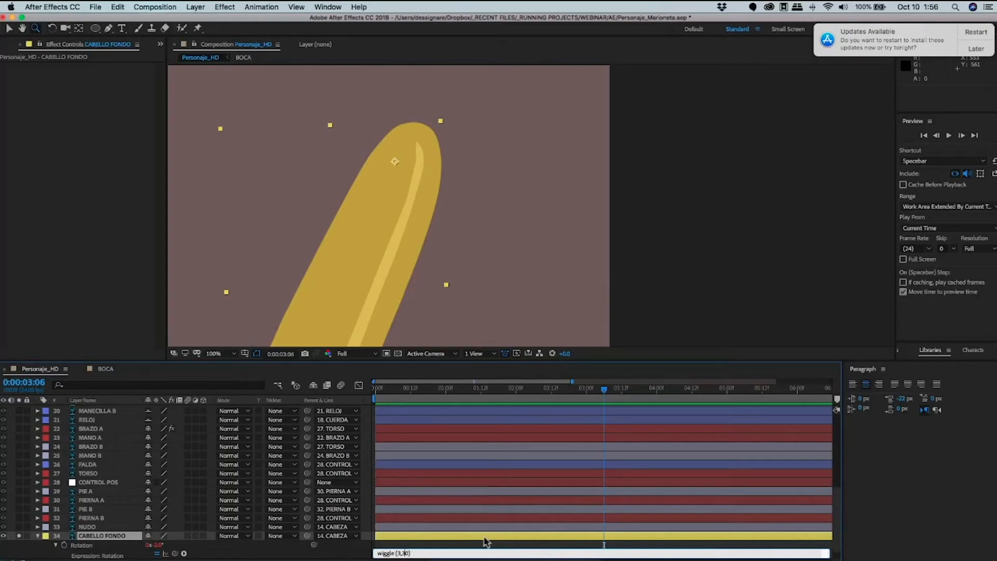
key(BackSpace)
text(9)
click(361, 395)
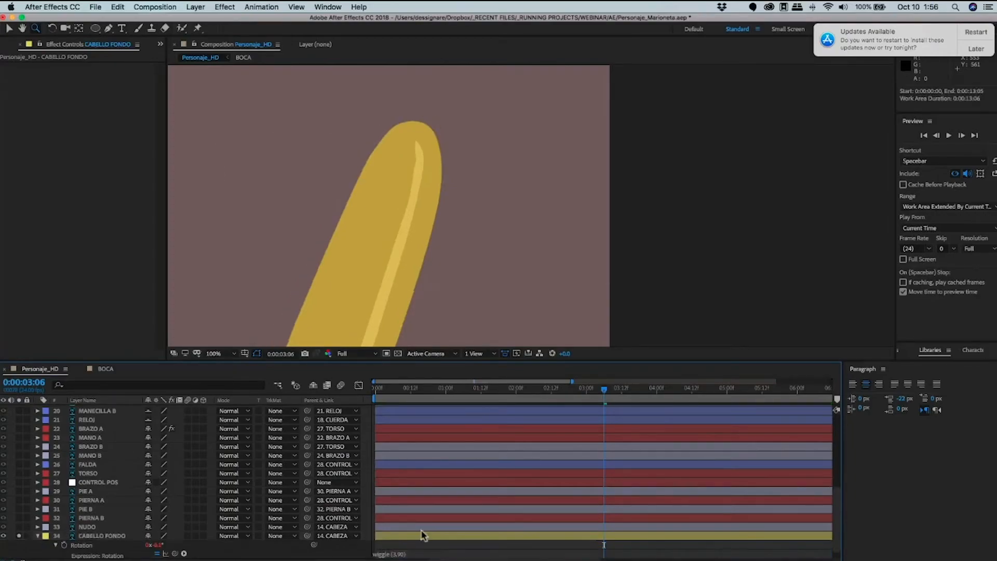
key(space)
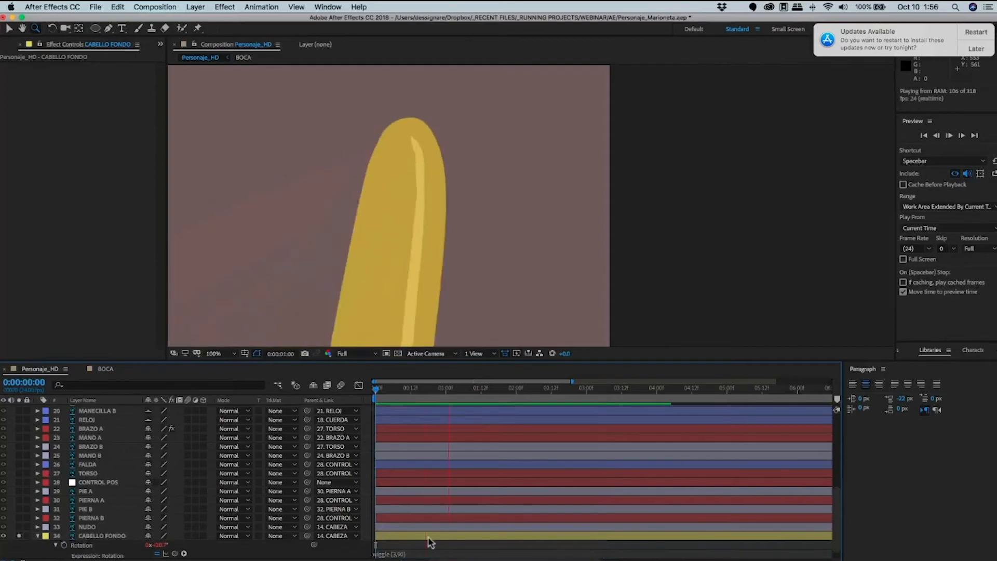
Change CABELLO FONDO's Rotation expression to wiggle(1,90) and preview the slower swing.
key(space)
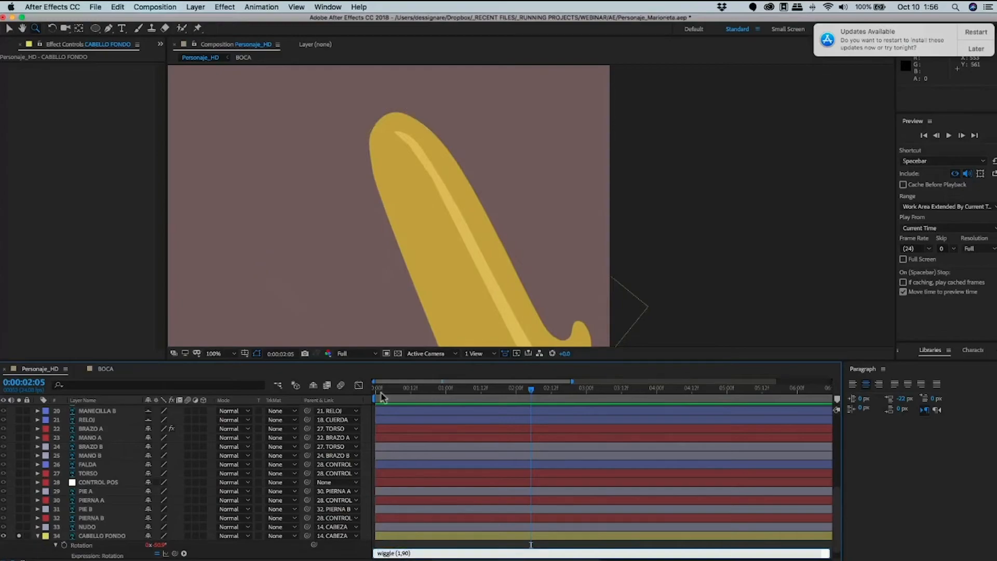
click(383, 517)
key(space)
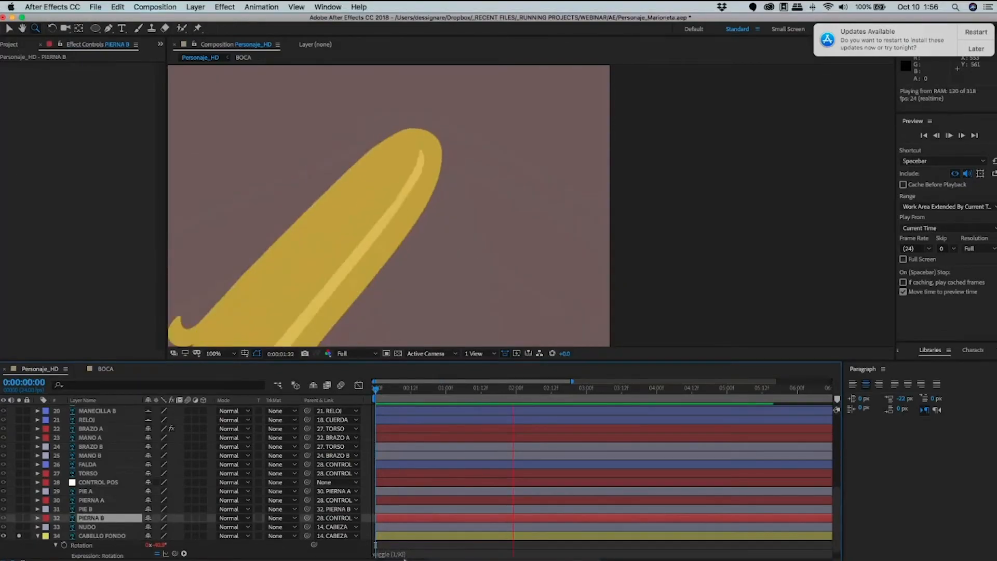
Reduce the hair's swing amplitude by setting CABELLO FONDO's Rotation expression to wiggle(1,6).
click(404, 553)
key(BackSpace)
key(BackSpace)
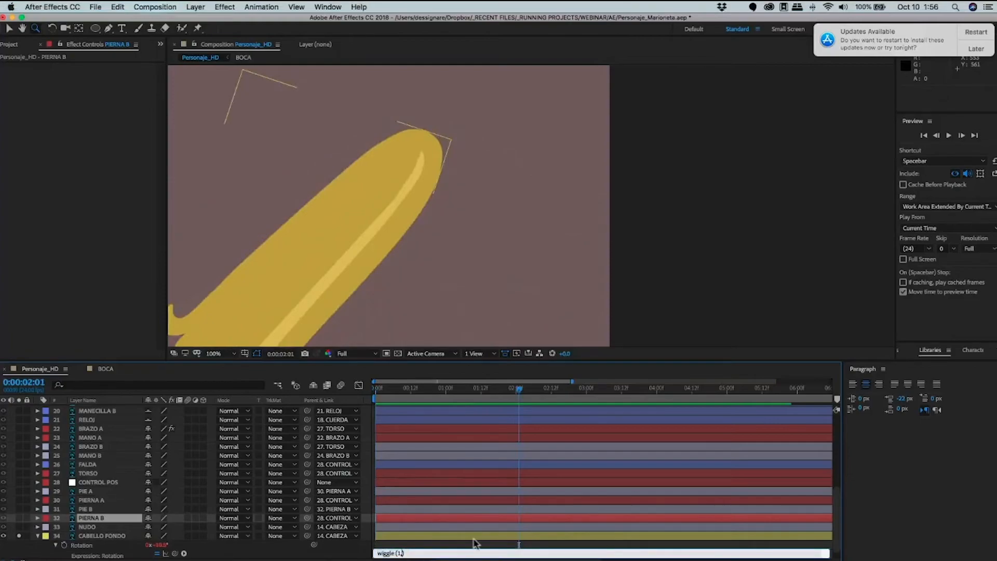
text(6)
click(372, 394)
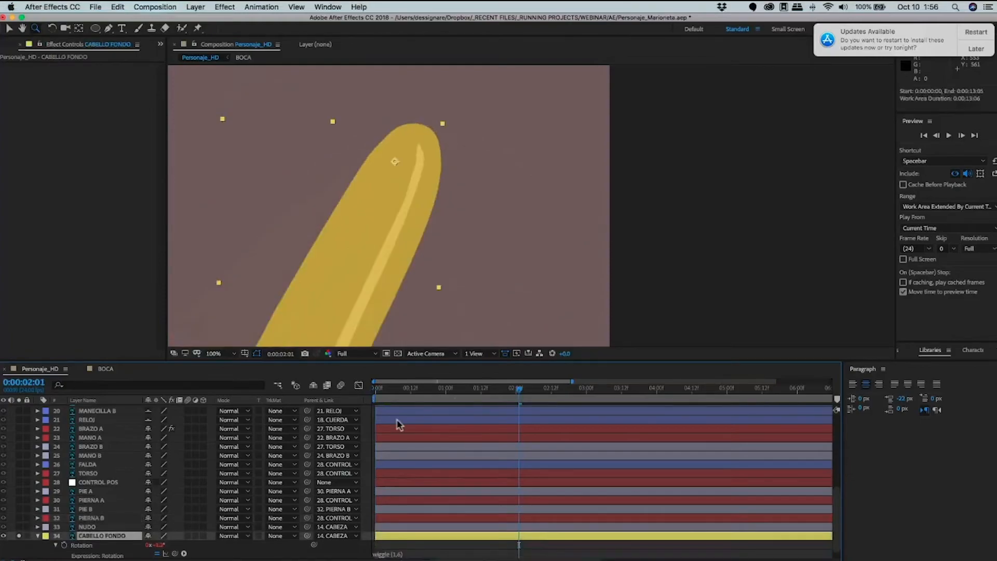
Play the animation from the first frame to check the hair's swing, and collapse CABELLO FONDO's properties.
key(Home)
key(space)
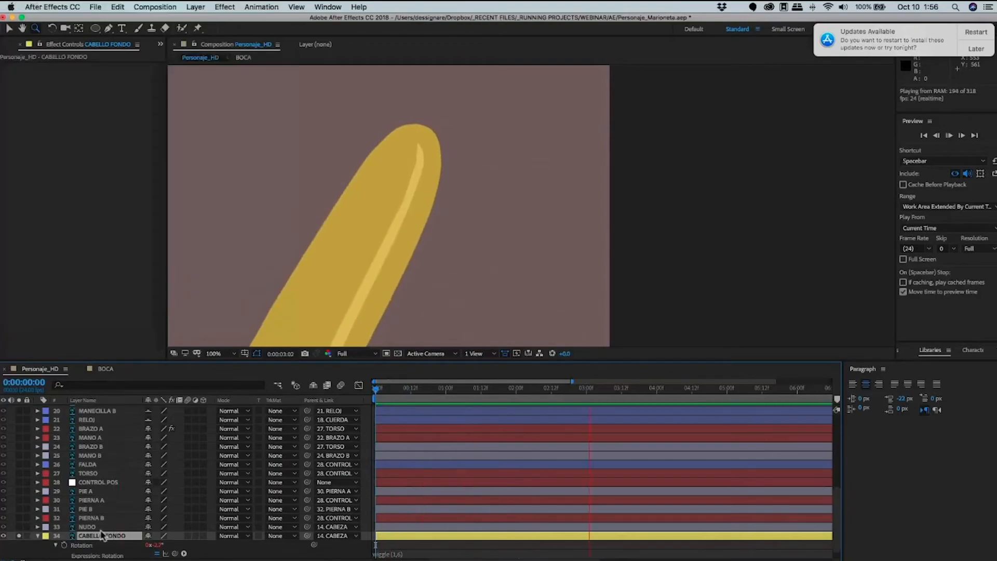
key(space)
key(u)
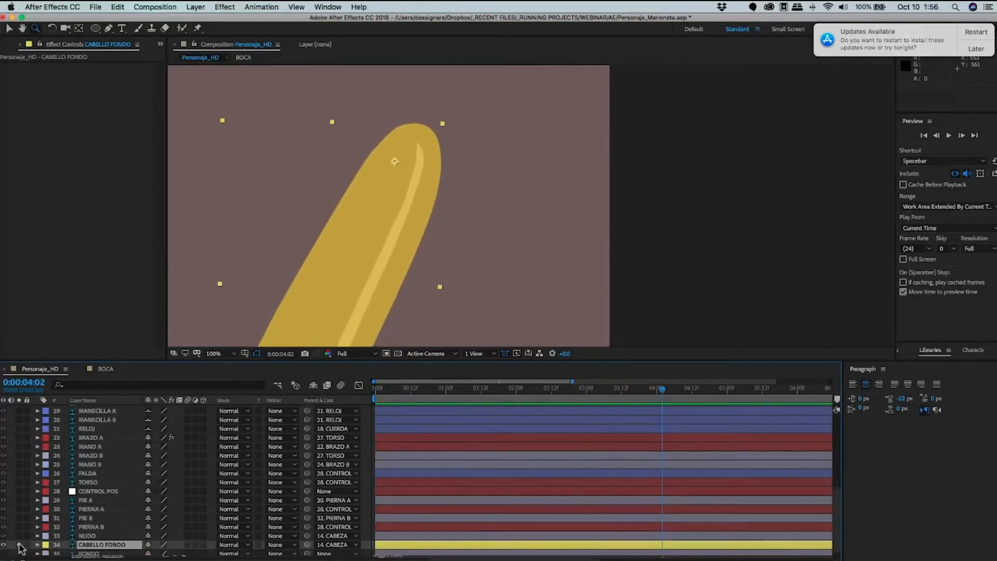
Turn off solo for CABELLO FONDO, preview the whole character, and show the full 15-second timeline.
click(19, 544)
scroll(448, 258, down, 2)
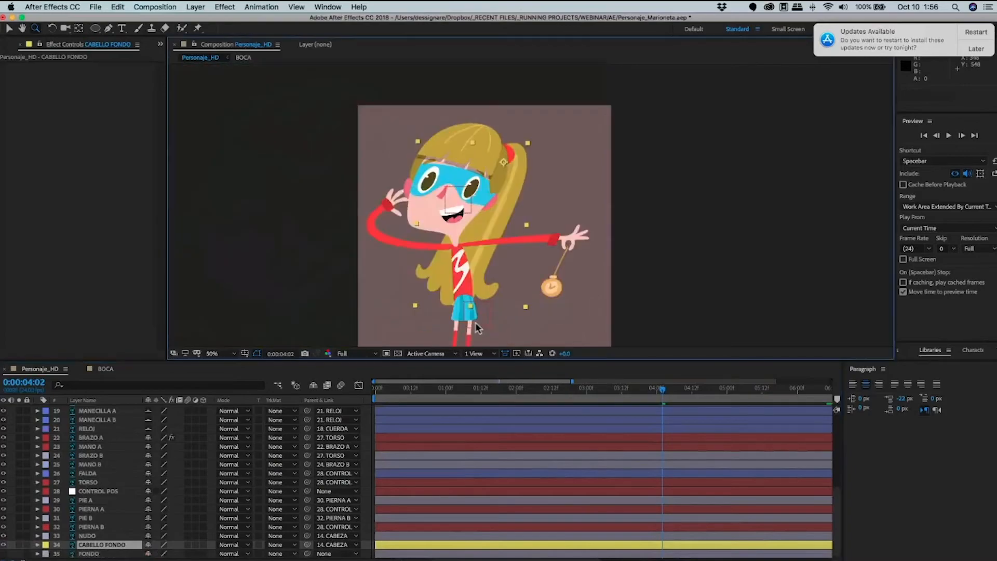
key(space)
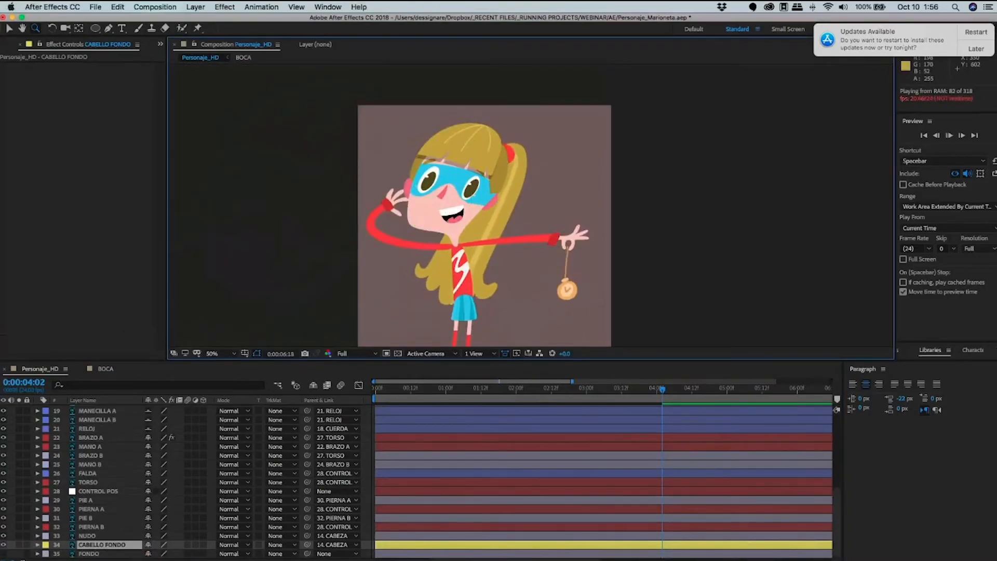
key(minus)
key(minus)
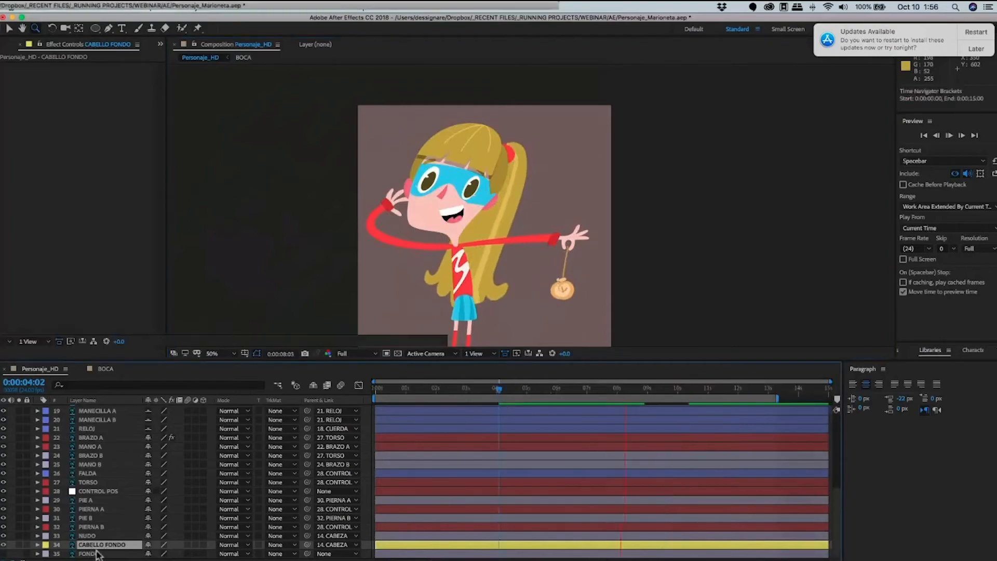
Duplicate the CABELLO FONDO layer and solo both hair layers.
click(94, 545)
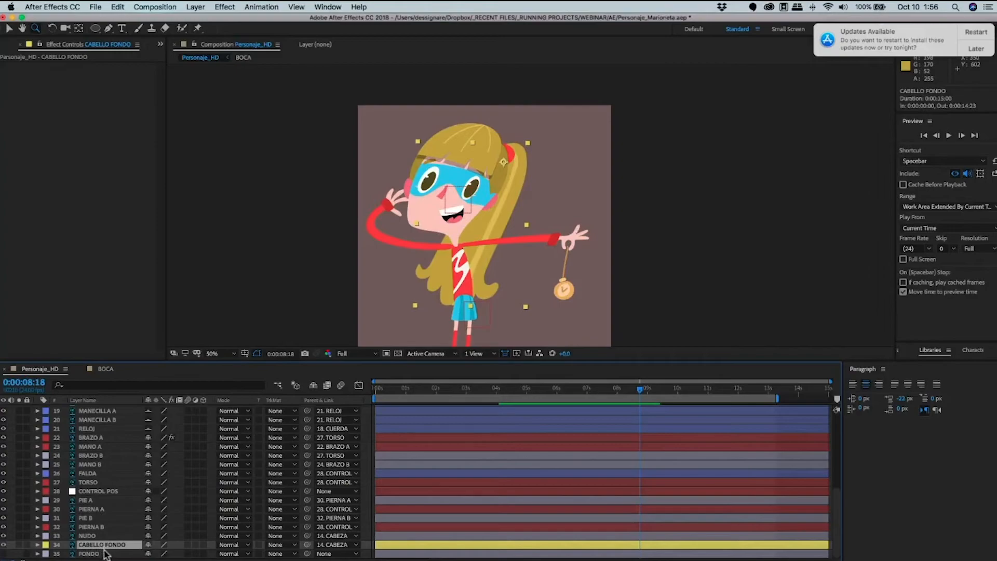
key(super+d)
key(space)
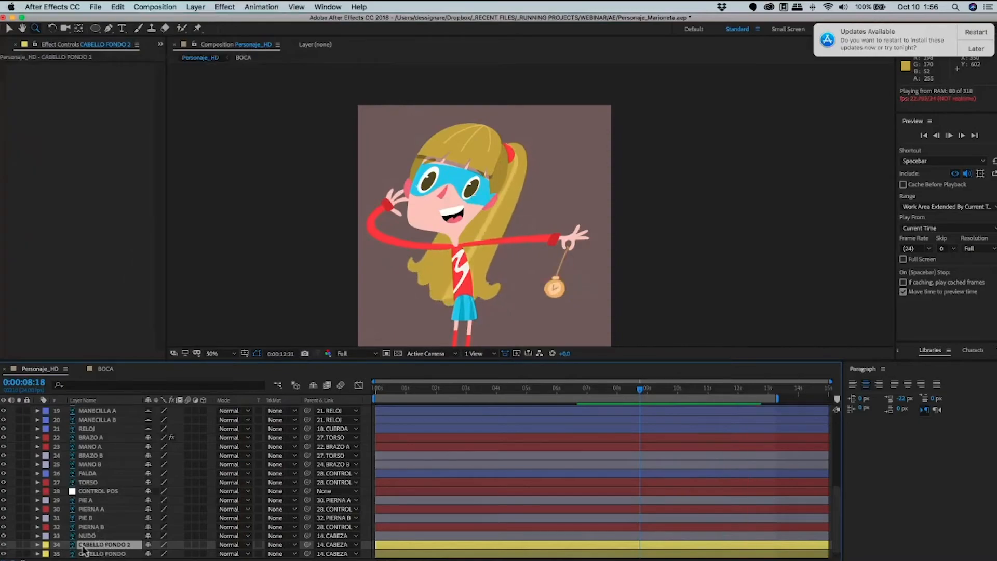
key(space)
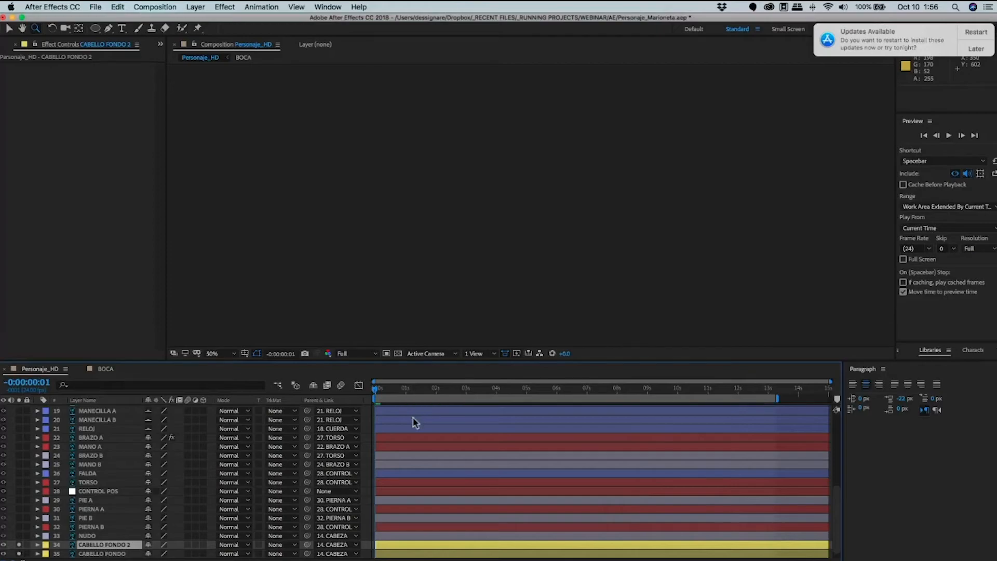
Play the two soloed hair layers together and reveal their Rotation expressions to compare the wiggle motion.
key(space)
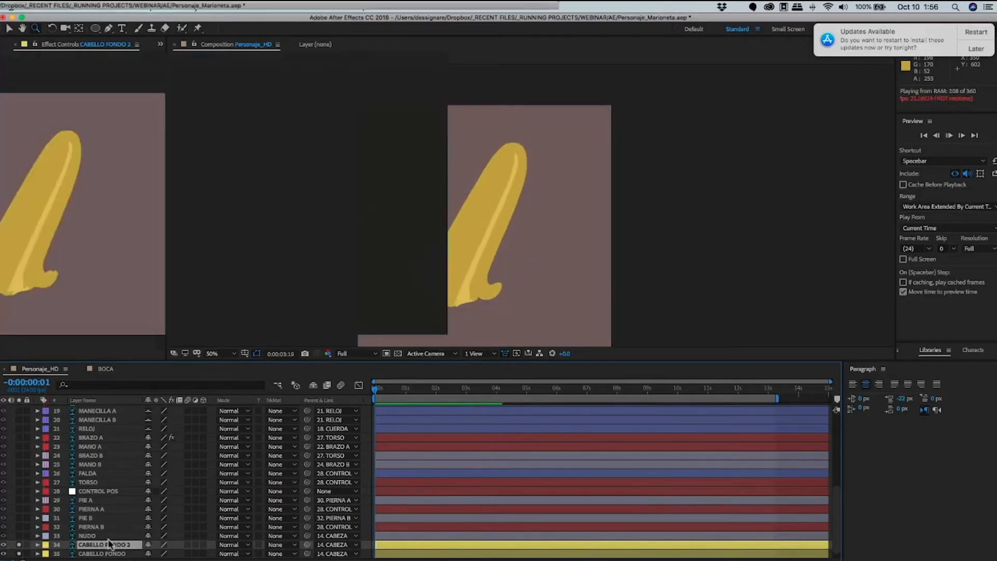
click(110, 552)
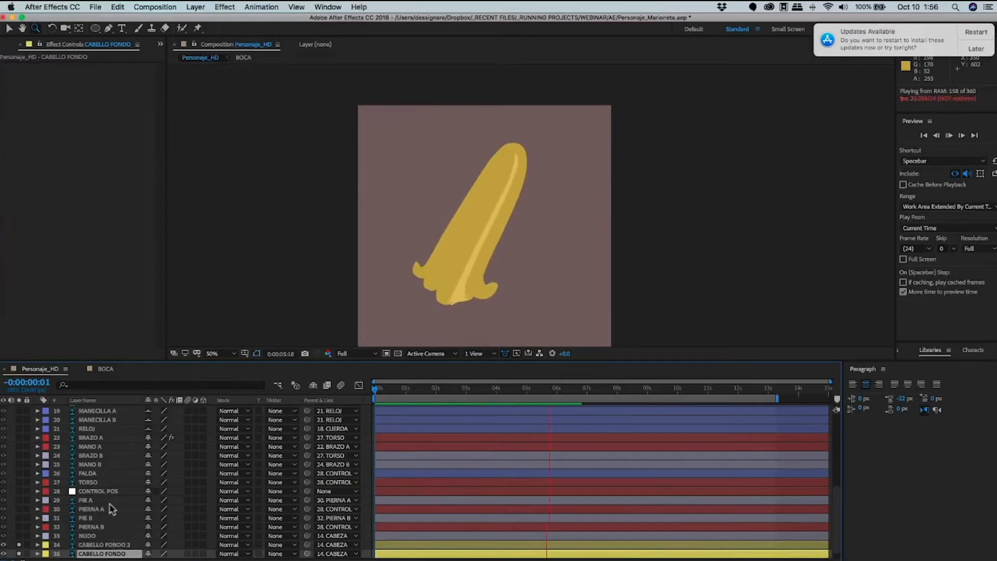
scroll(110, 507, down, 1)
key(r)
click(95, 536)
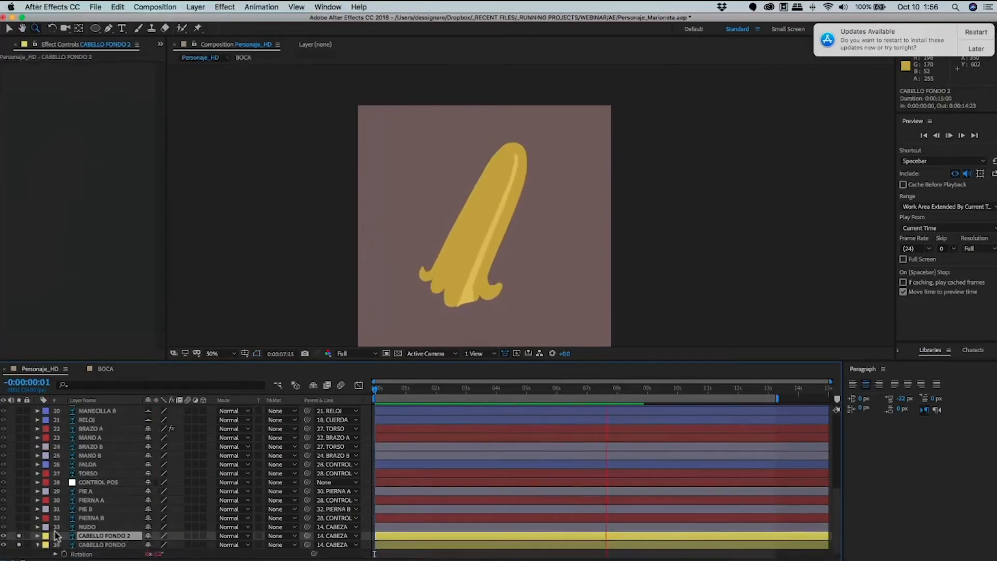
key(r)
click(55, 546)
scroll(64, 552, down, 2)
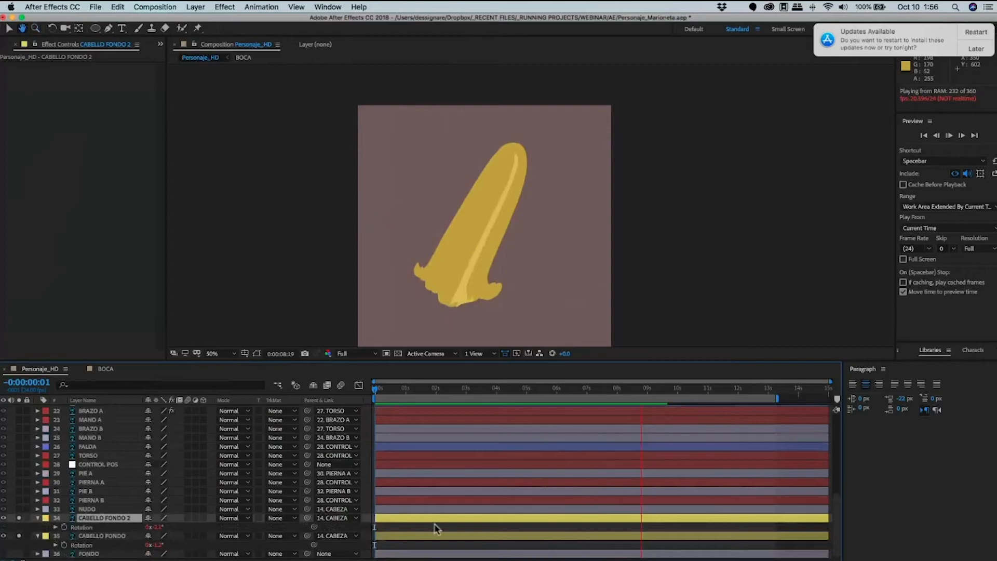
scroll(392, 535, down, 1)
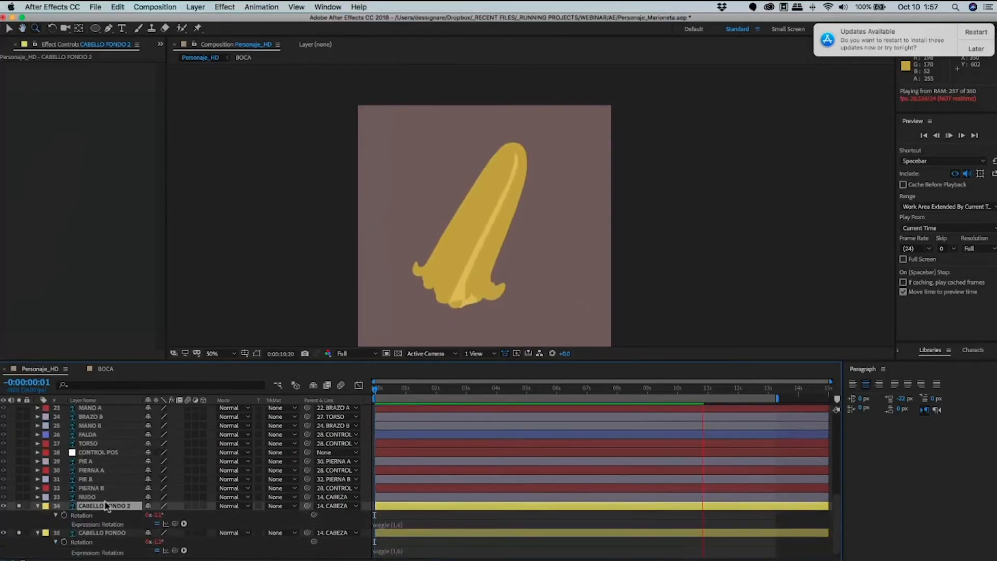
key(space)
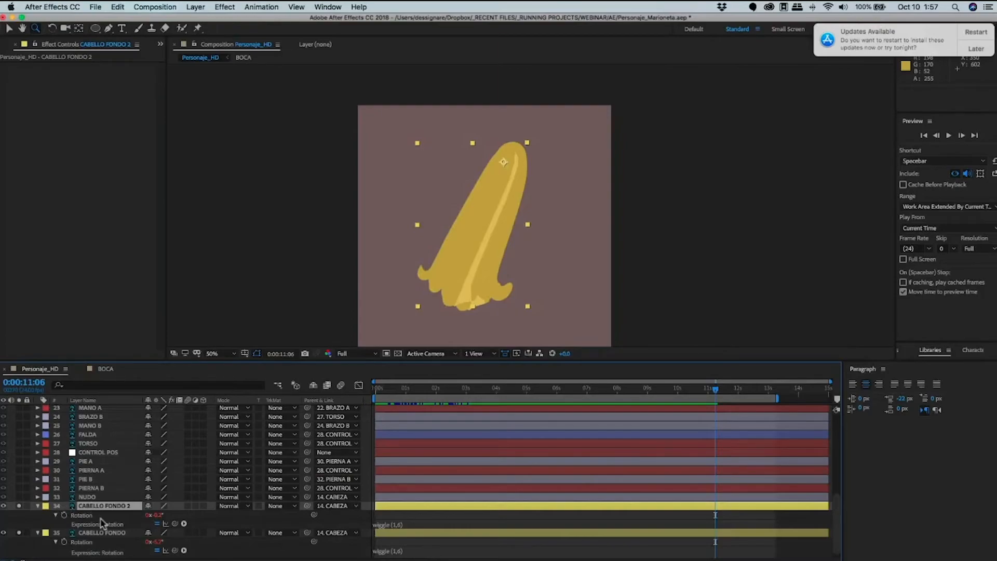
Delete the duplicate hair layer CABELLO FONDO 2 and turn off solo for CABELLO FONDO.
key(Delete)
click(37, 523)
click(19, 544)
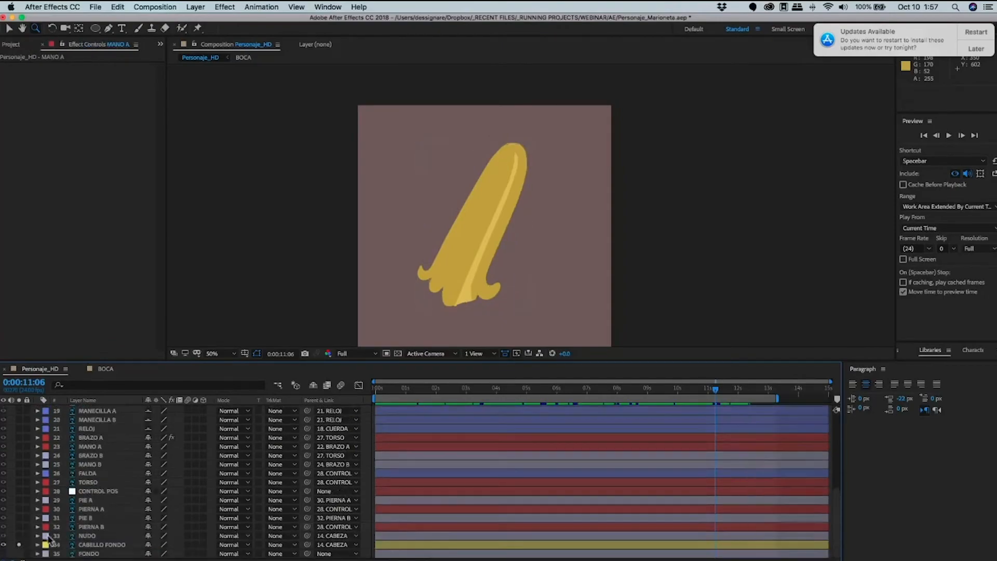
Select the NUDO and CABELLO FONDO layers, save the project, and play the animation from the first frame.
click(93, 544)
shift+click(91, 536)
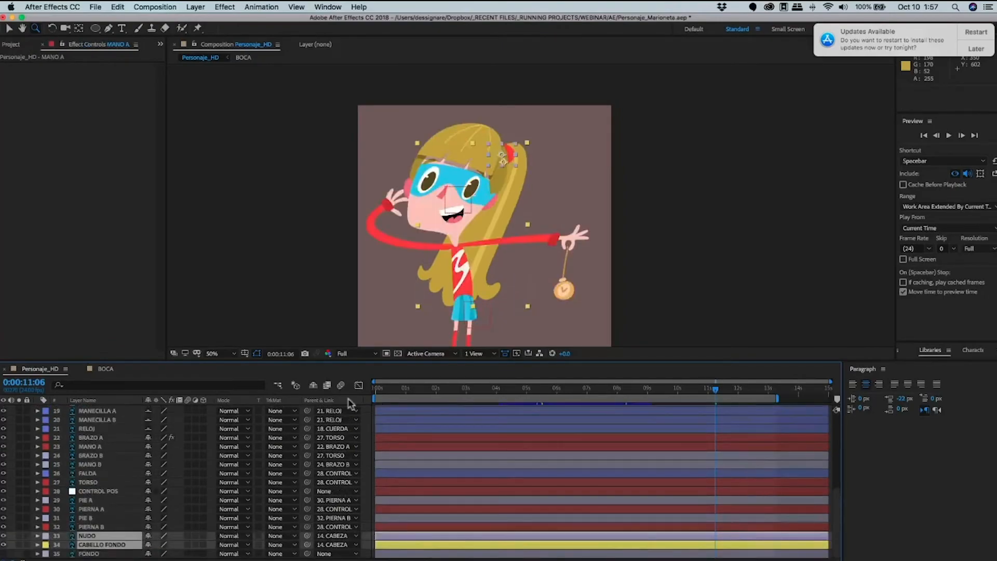
key(cmd+s)
key(Home)
key(space)
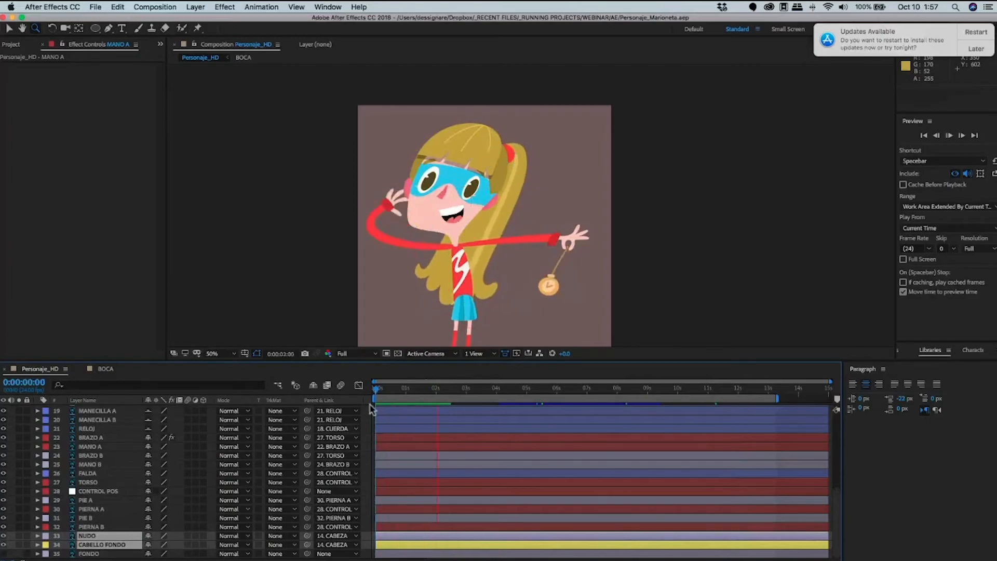
key(space)
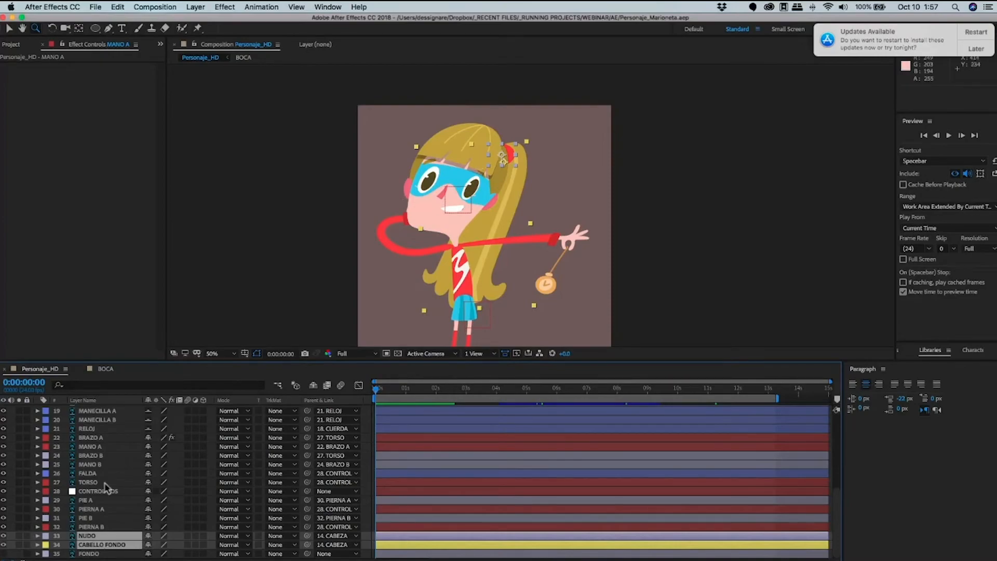
Move the CEJA A eyebrow down over its eye on the blue mask and set its Rotation to 60°.
scroll(91, 420, up, 5)
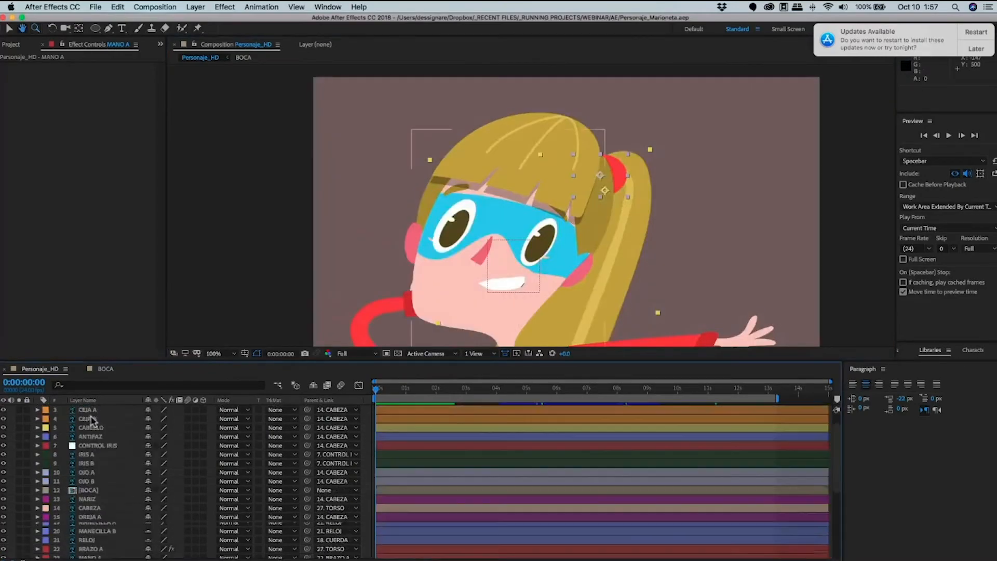
scroll(92, 420, up, 1)
click(88, 416)
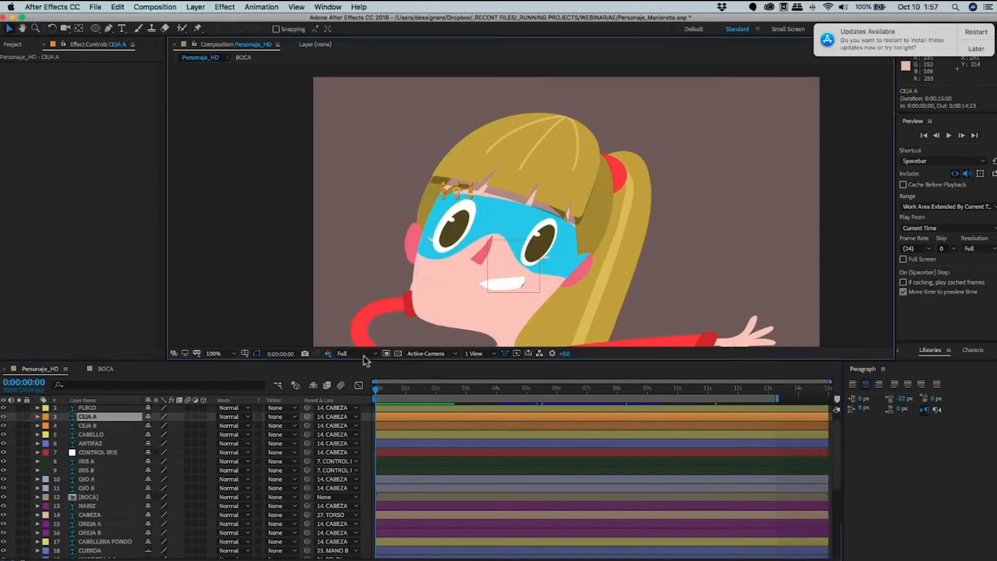
key(r)
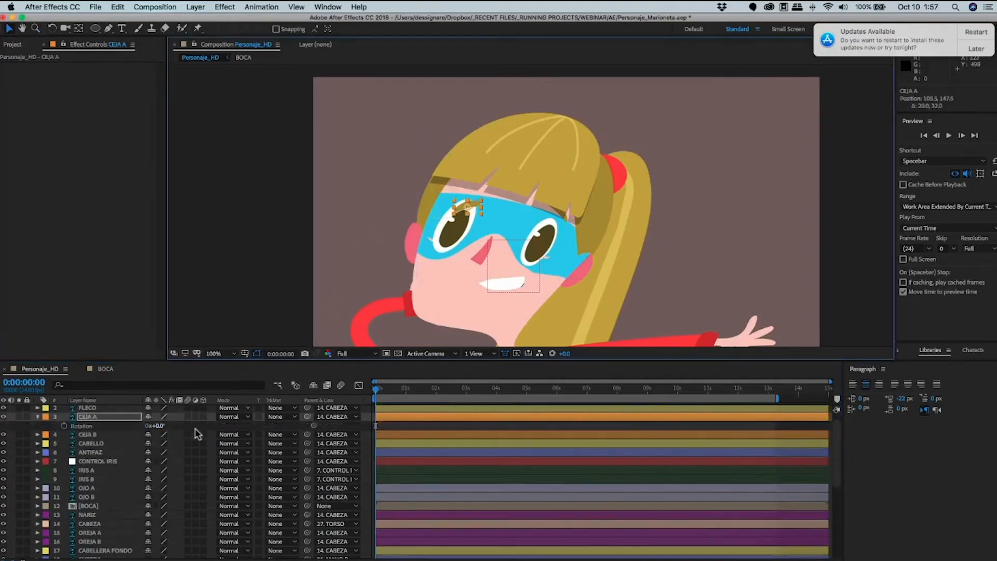
drag(158, 426, 190, 426)
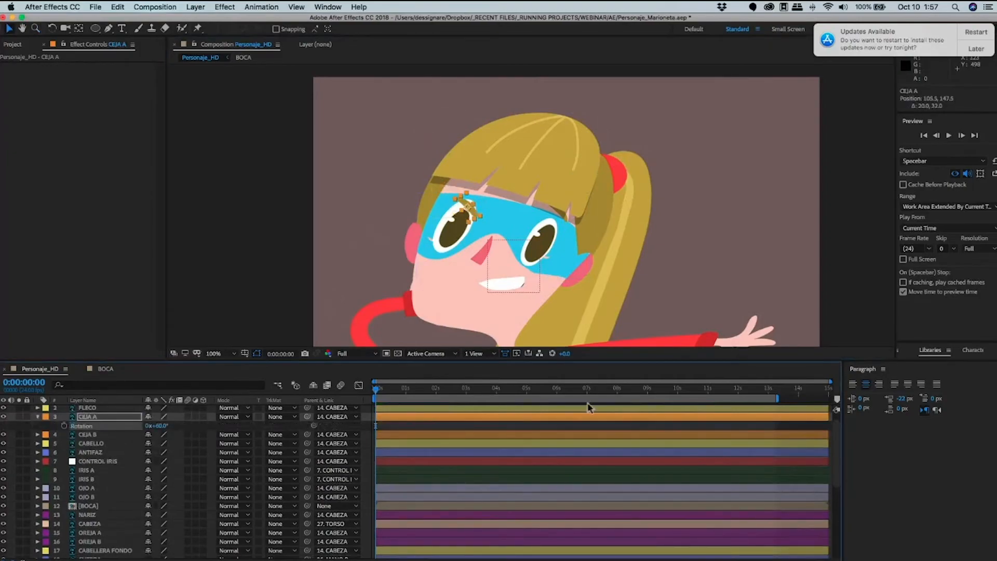
Position the CEJA B eyebrow just above its eye at 258.5, 174.0 and set its Rotation to -51°.
click(82, 444)
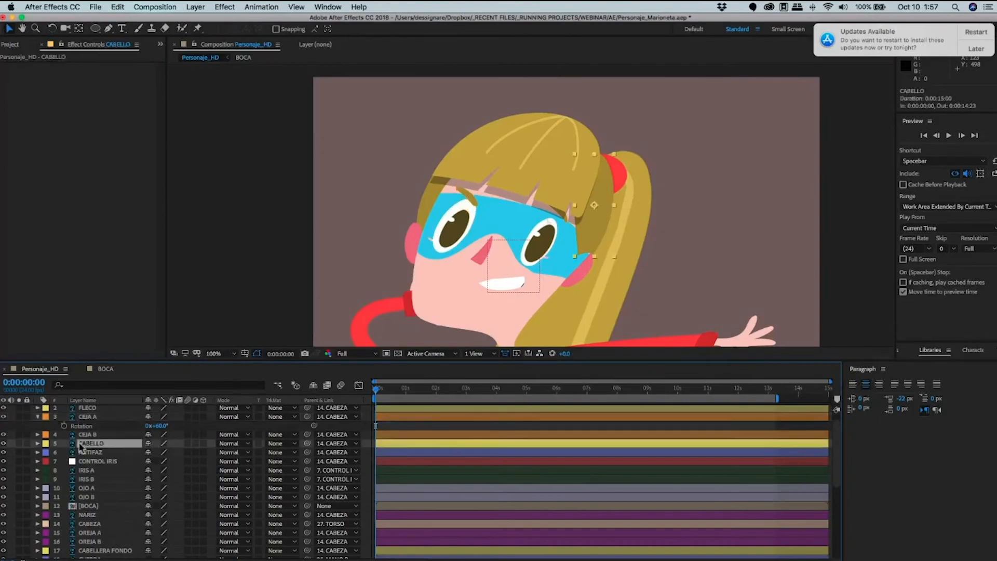
scroll(441, 215, down, 1)
key(super+Up)
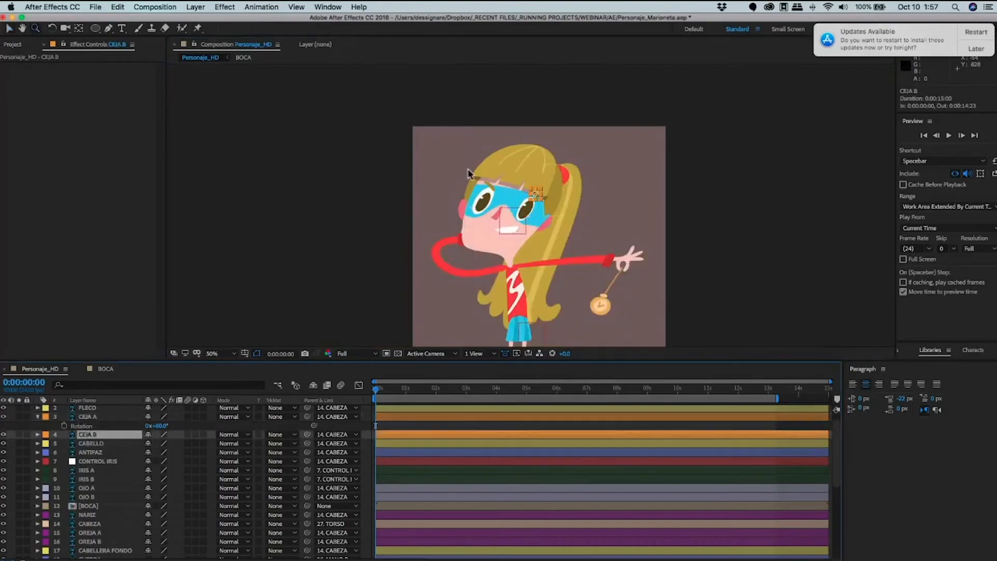
key(shift+Down)
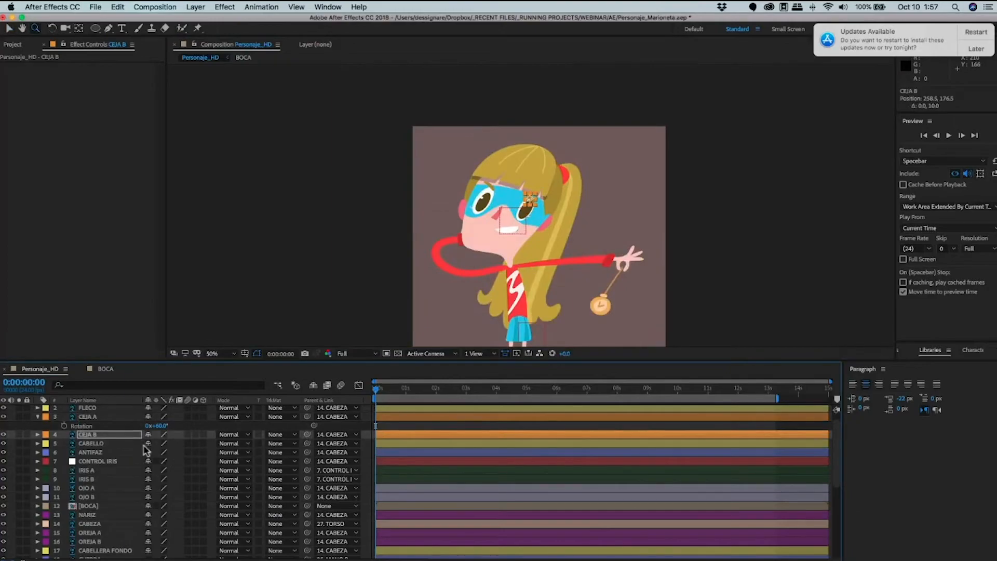
key(r)
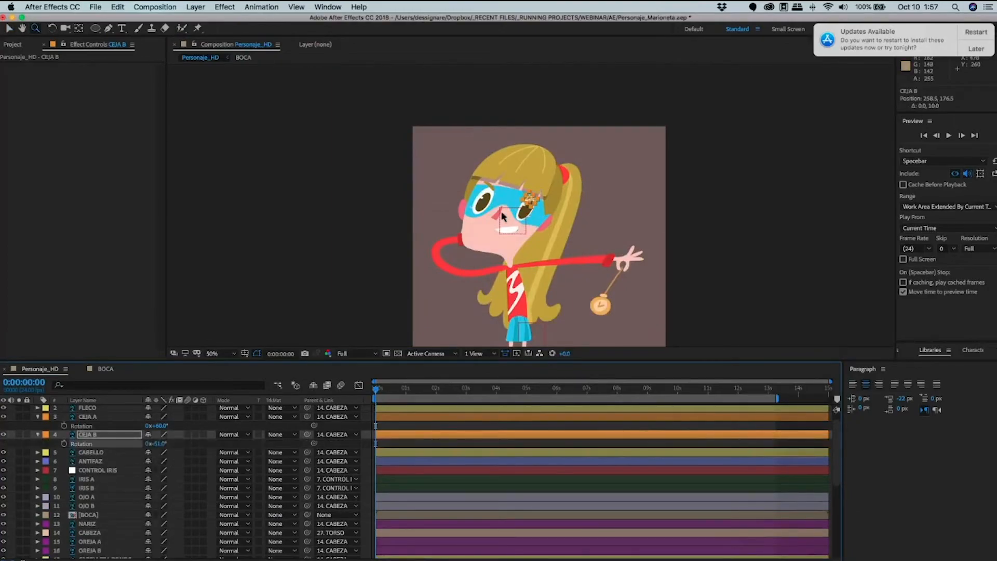
scroll(501, 216, up, 4)
scroll(414, 276, up, 2)
key(shift+Up)
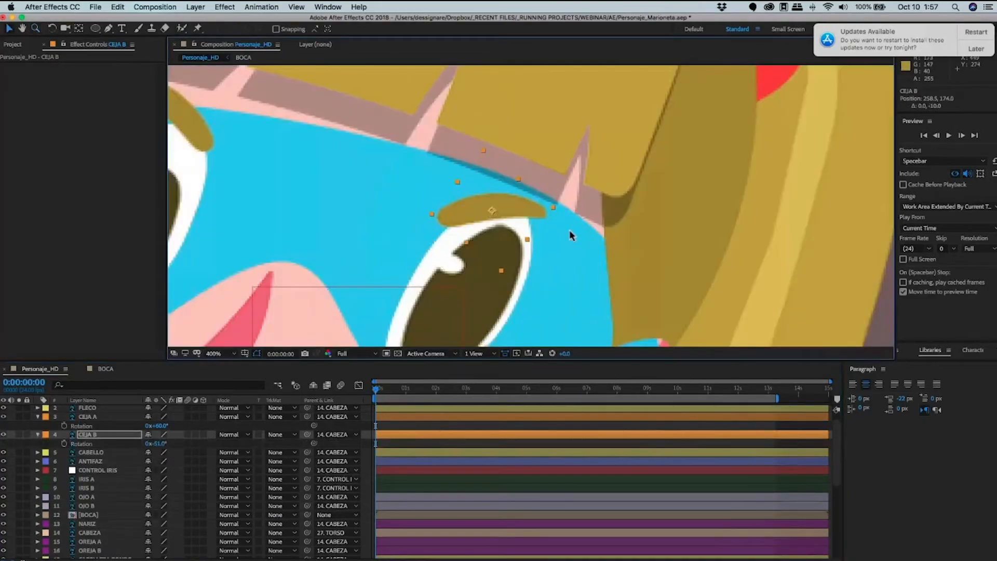
scroll(467, 182, down, 6)
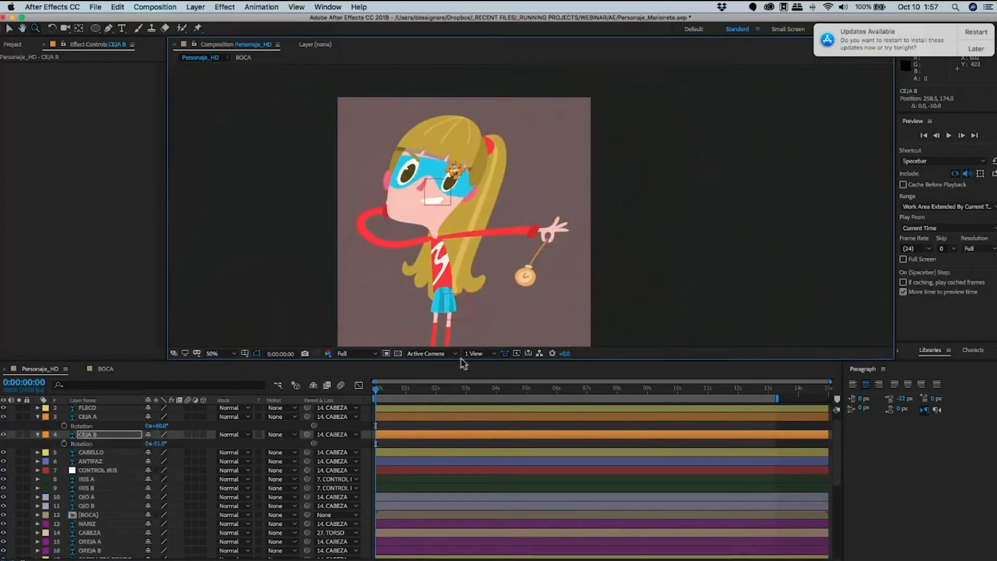
Undo the last change and save the project.
key(.)
drag(402, 173, 436, 224)
key(v)
key(super+shift+a)
key(super+z)
key(z)
alt+click(460, 230)
key(super+s)
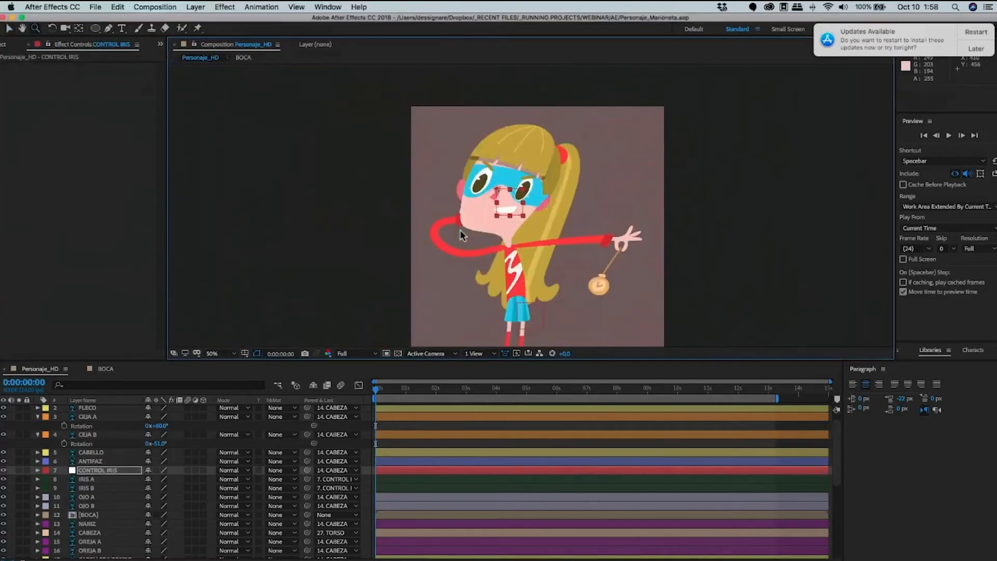
Center the character in the composition view and switch to Adobe Connect.
drag(510, 229, 460, 230)
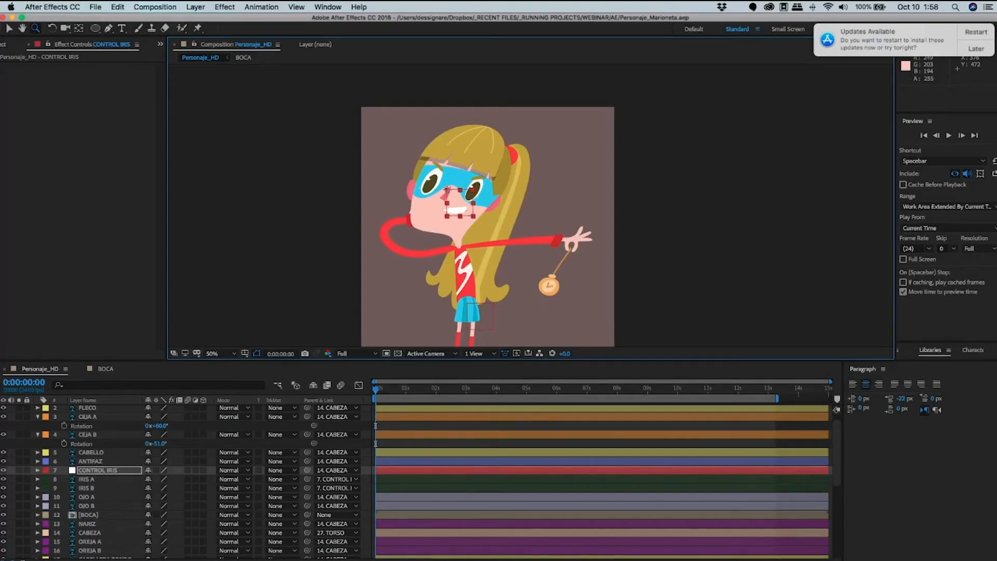
key(super+Tab)
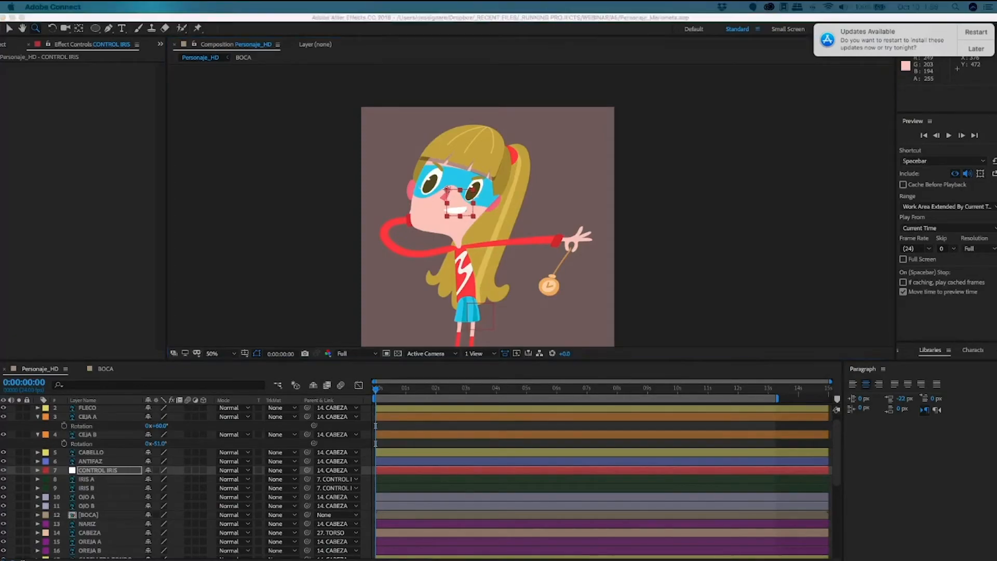
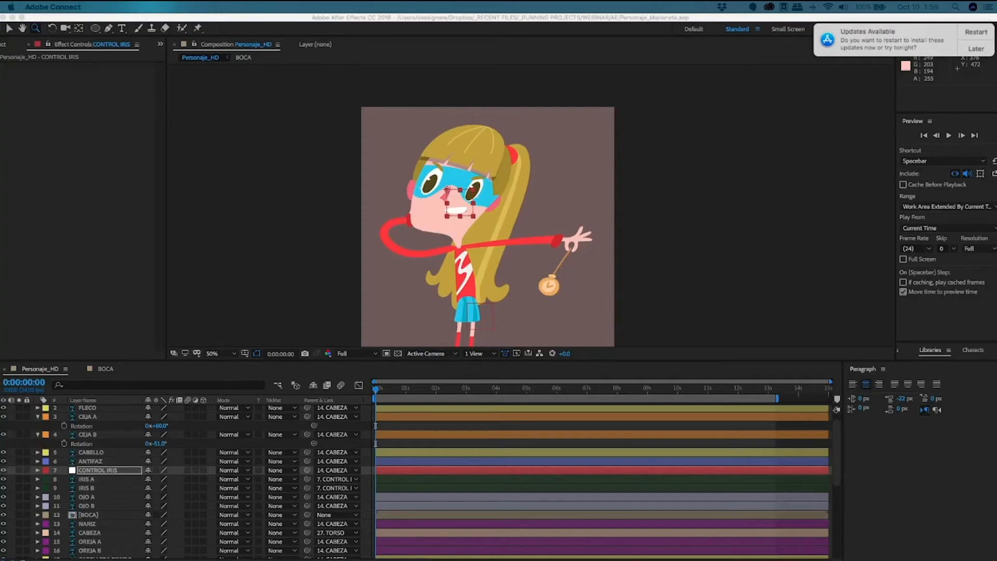
Raise the arm holding the watch by setting BRAZO B's Rotation to -28°.
click(541, 243)
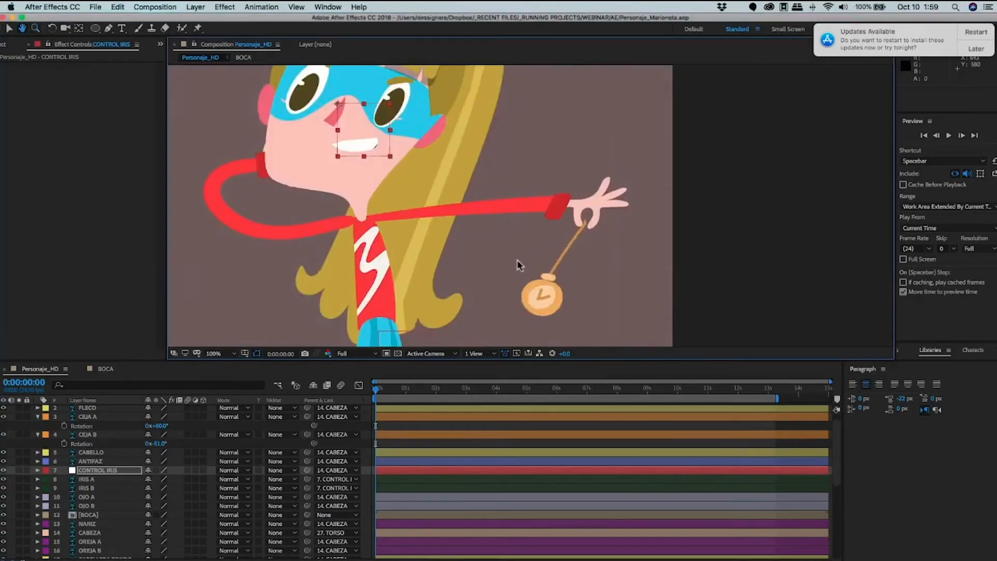
drag(518, 258, 541, 299)
key(v)
click(450, 252)
key(r)
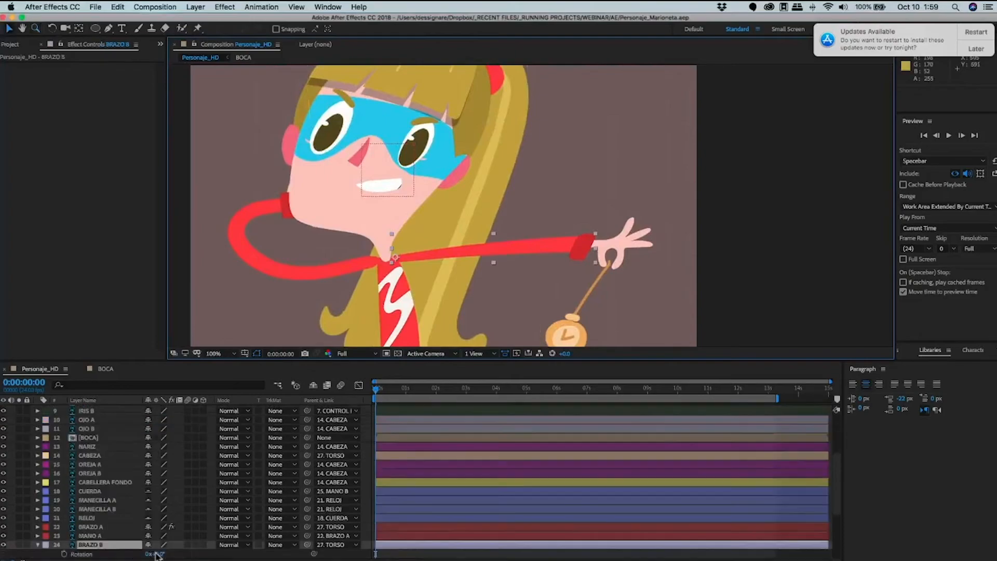
drag(179, 553, 150, 554)
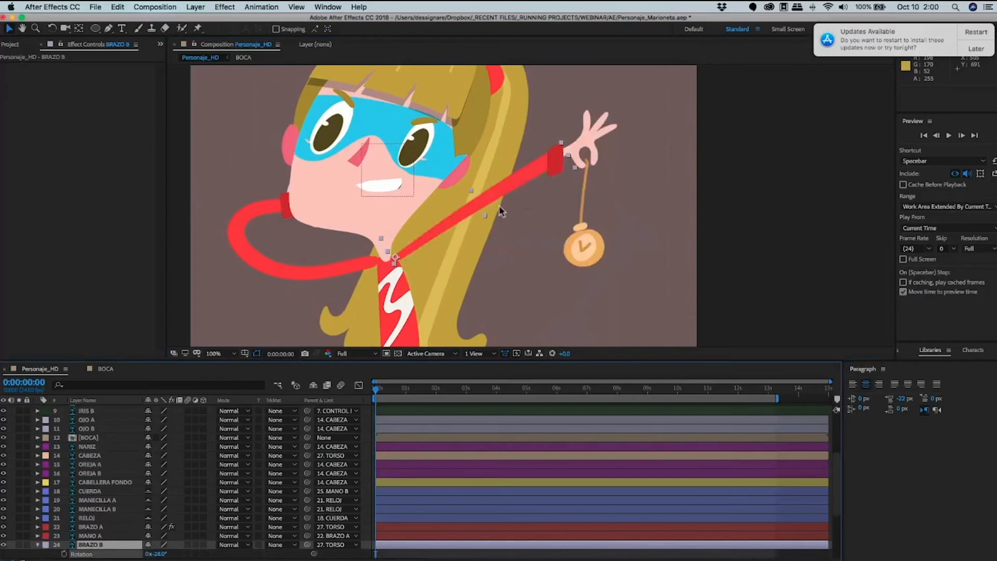
Undo the last rotation of the arm holding the watch.
key(super+z)
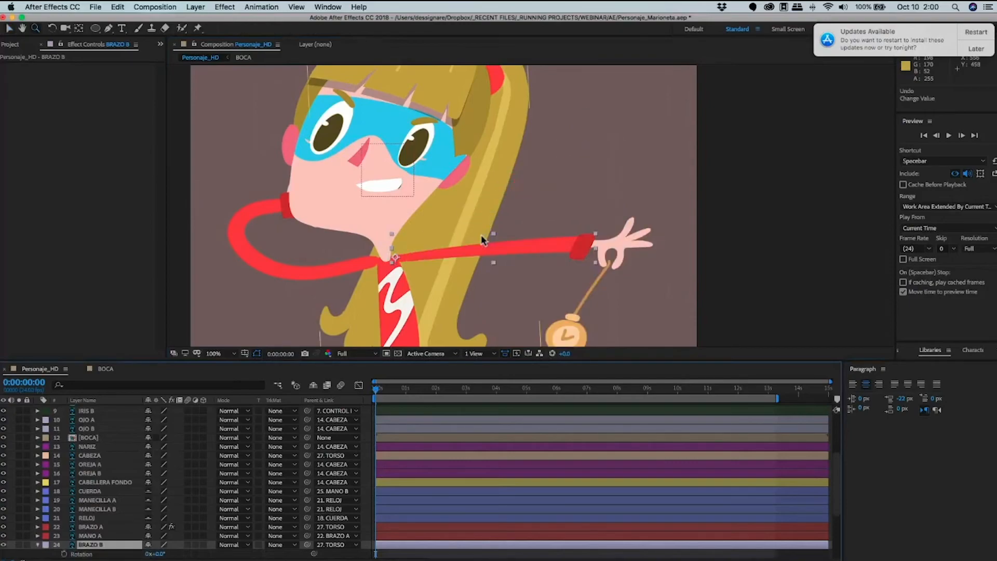
key(comma)
key(comma)
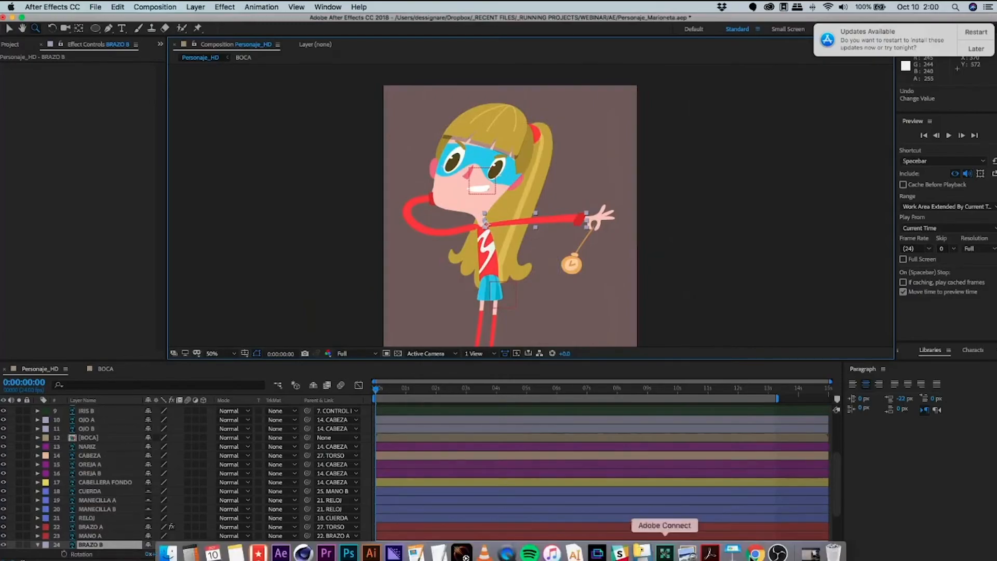
Switch to Chrome and search Google for "animators survival kit".
key(super+Tab)
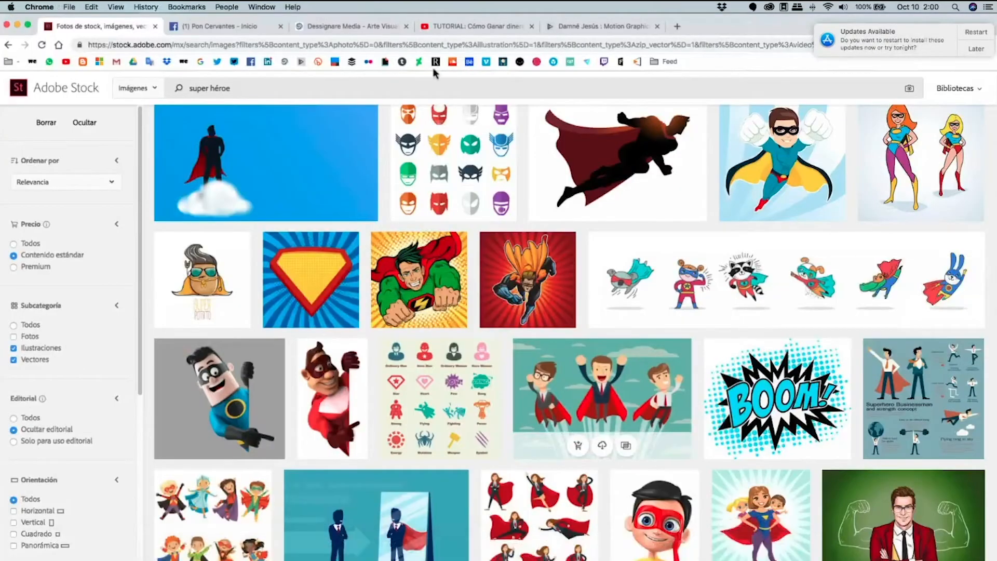
text(animators surva)
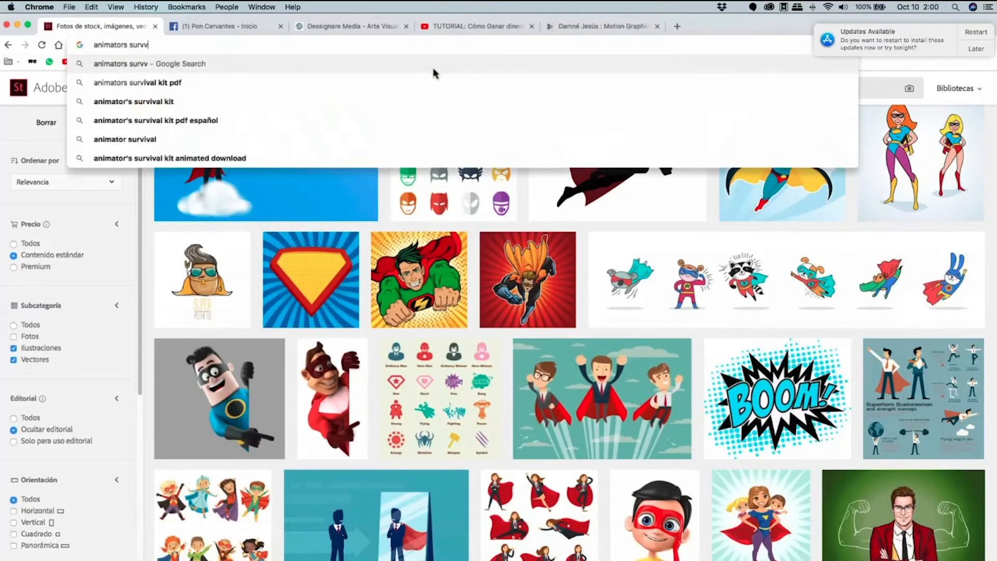
key(BackSpace)
text(ival kit)
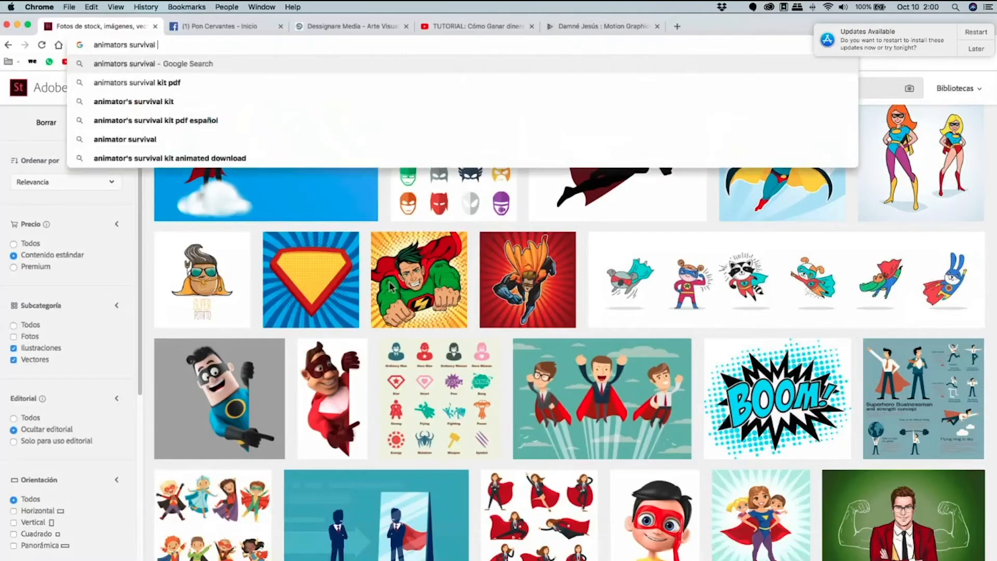
key(Return)
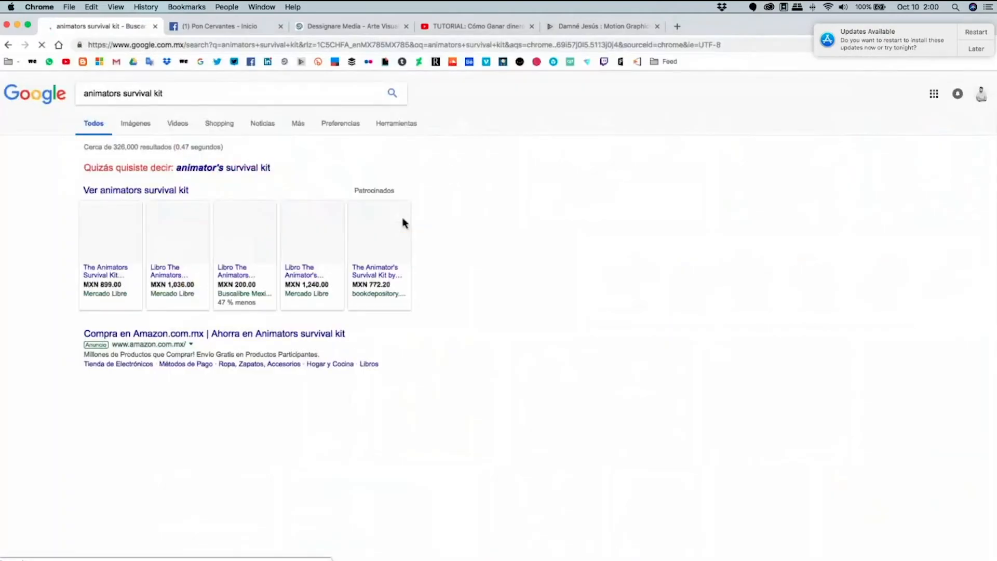
Open a shopping result for the book, then show the search's image results and preview The Animator's Survival Kit cover.
click(207, 242)
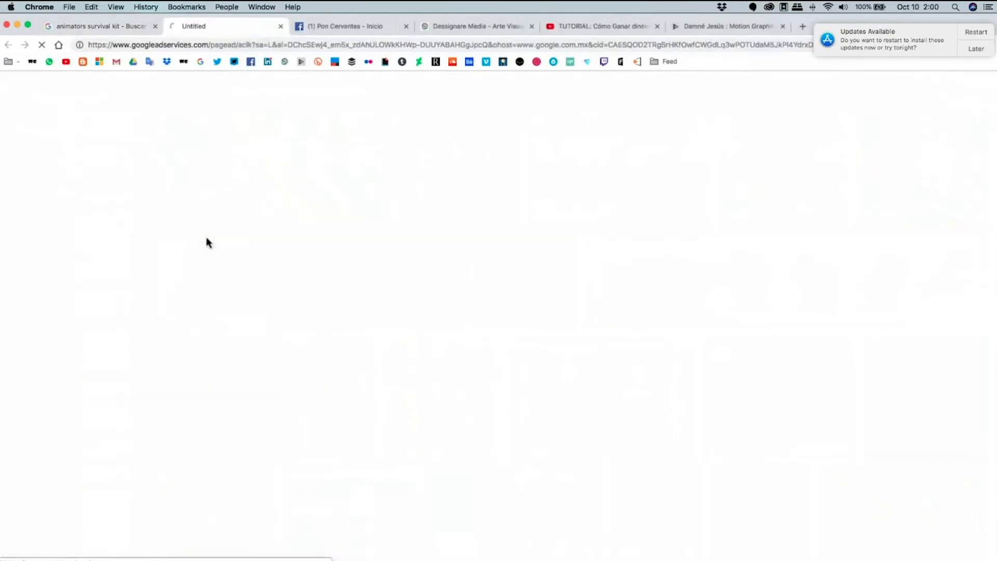
click(124, 27)
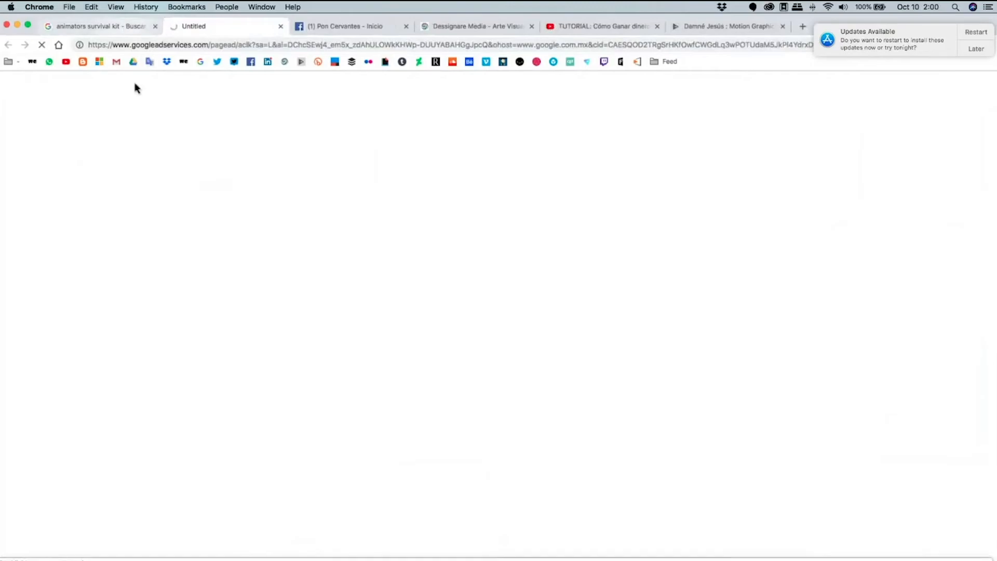
click(136, 124)
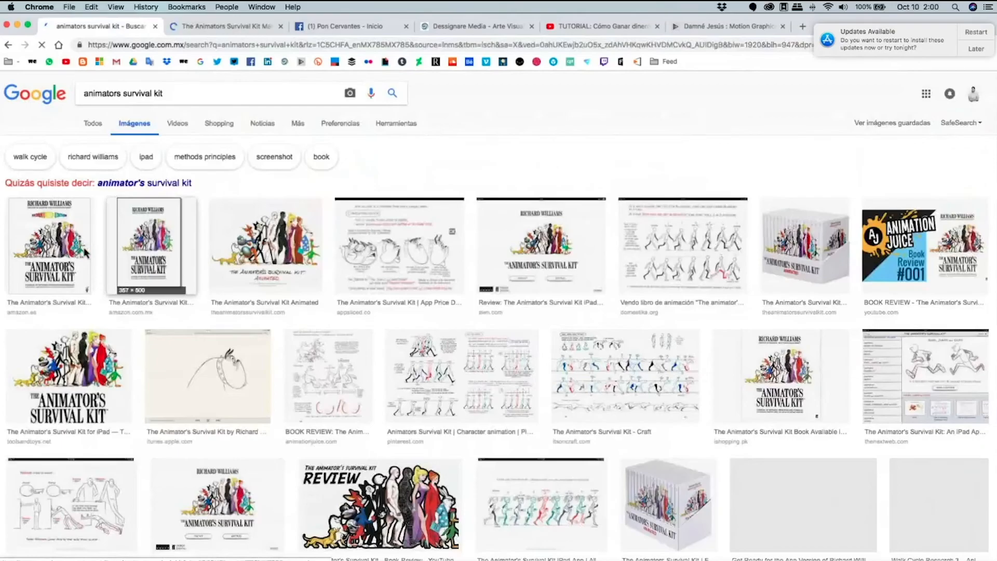
click(89, 244)
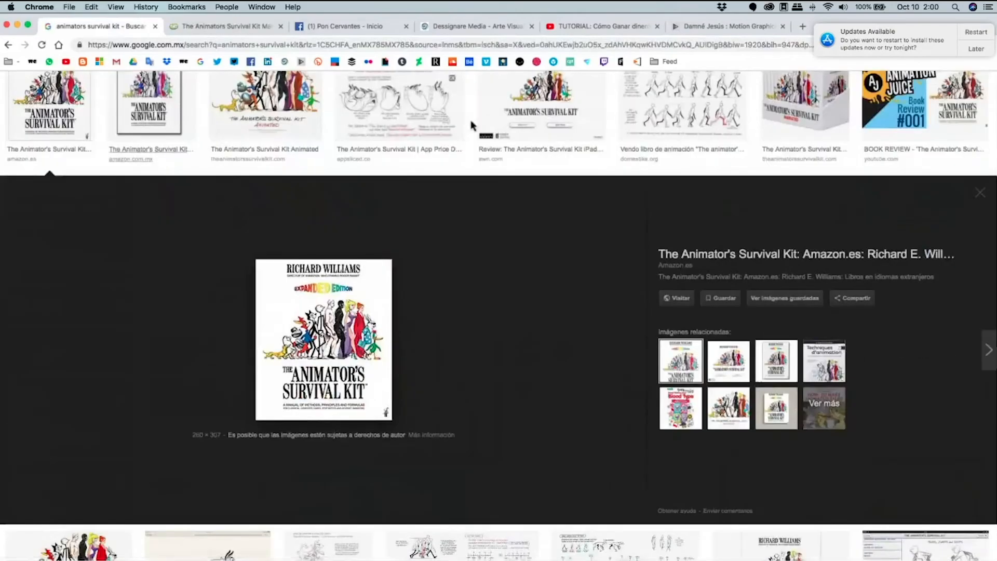
click(157, 110)
scroll(60, 100, up, 3)
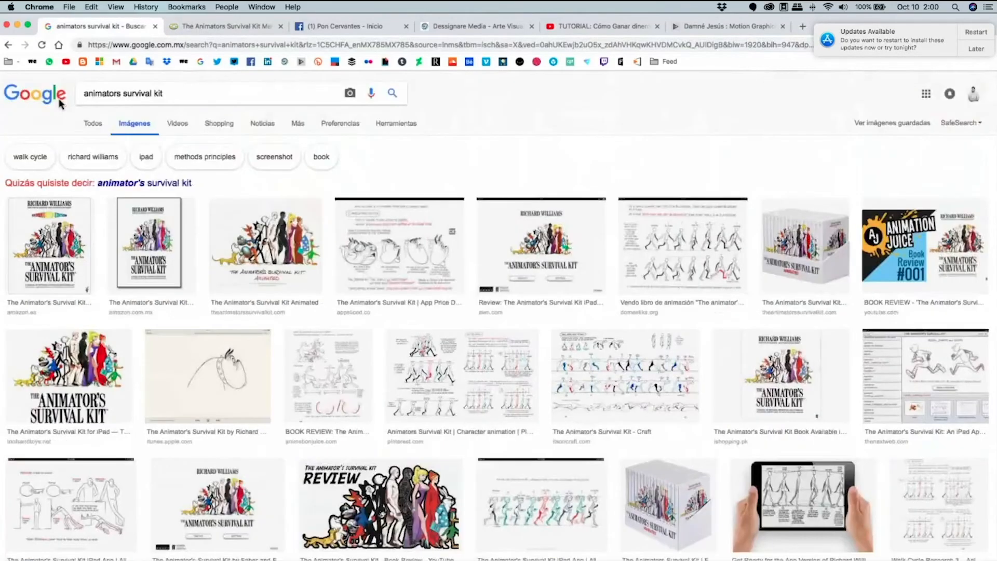
Search Google Images for "12 principles of animation".
drag(164, 94, 59, 99)
text(1)
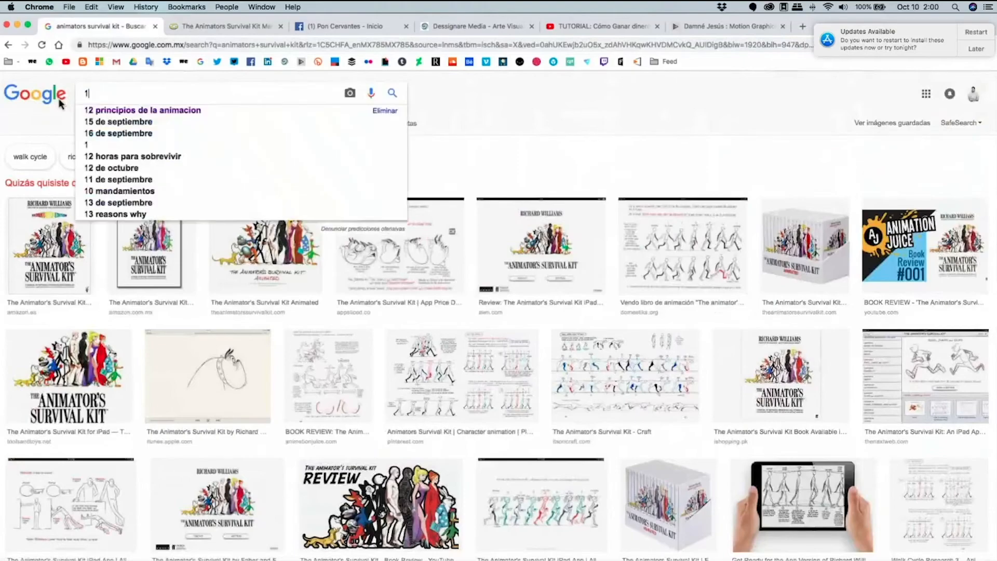
text(2 principles of animation)
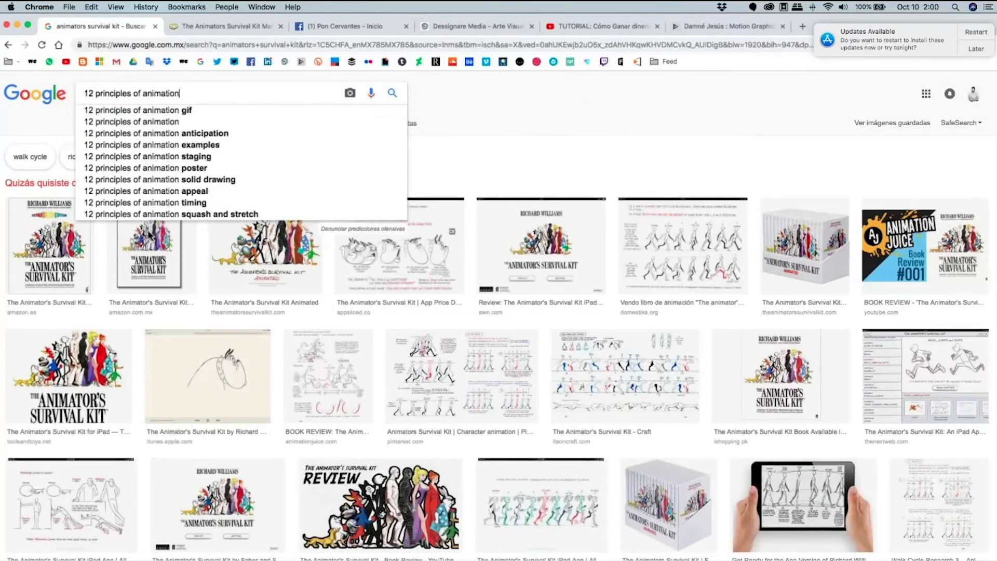
key(Return)
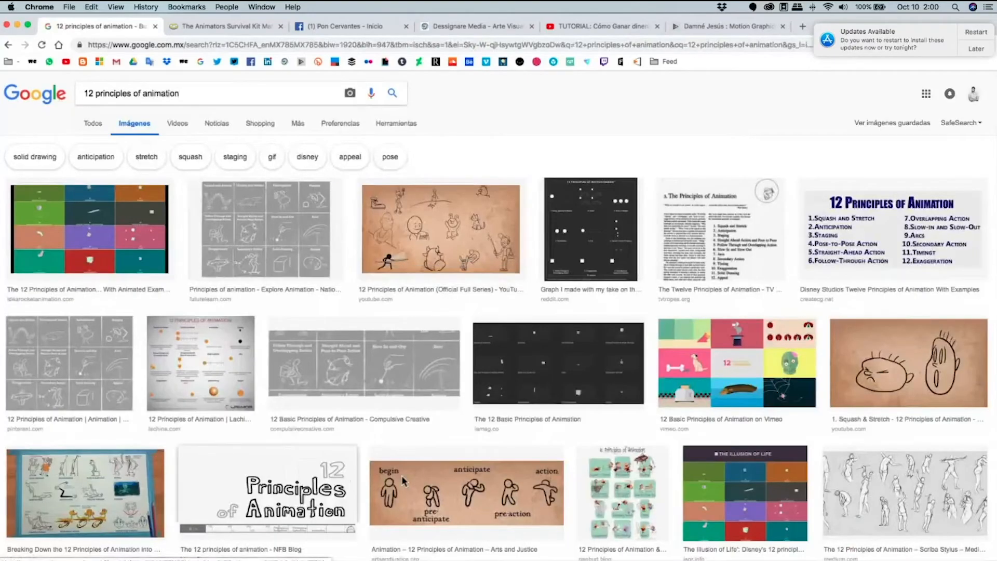
Preview the begin-to-action anticipation sketch, browse the other image results, and enlarge the coloured grid of all twelve animation principles.
click(411, 485)
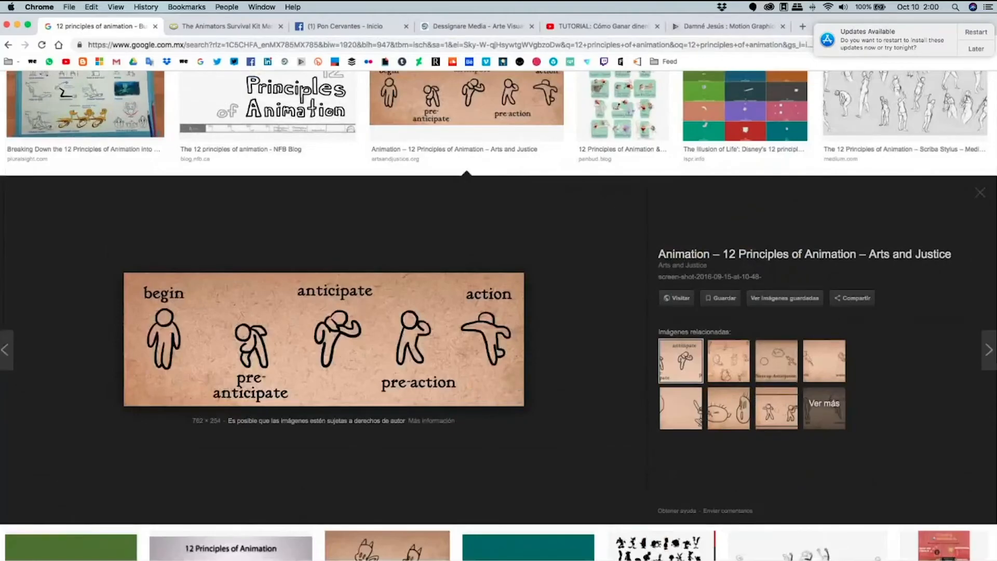
scroll(183, 370, down, 10)
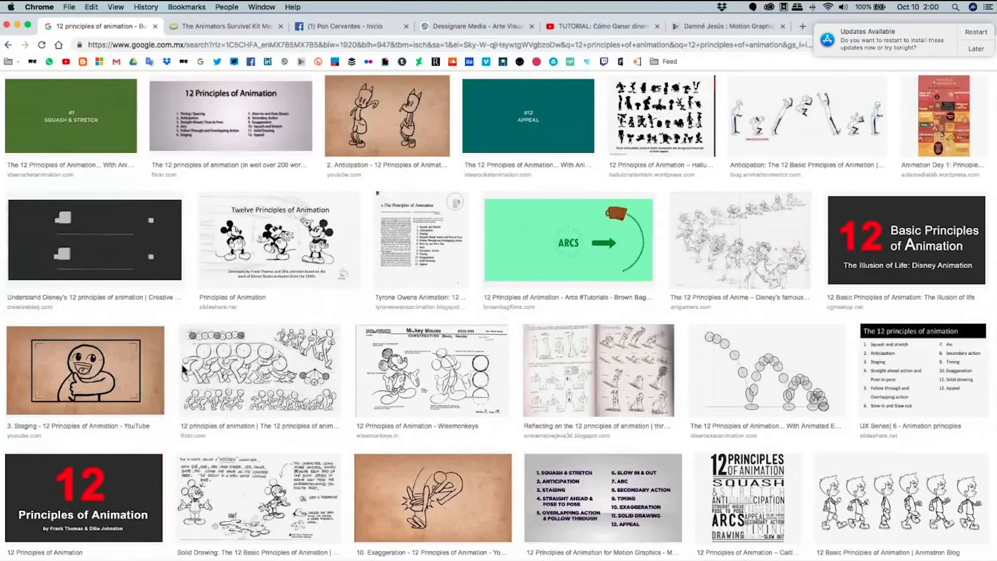
scroll(182, 370, down, 3)
scroll(923, 338, down, 1)
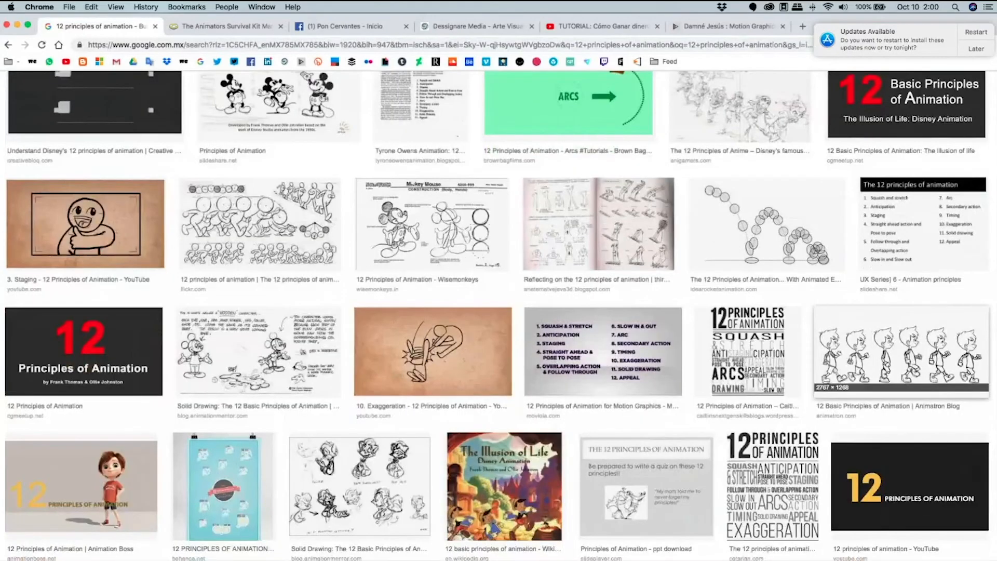
scroll(909, 274, down, 2)
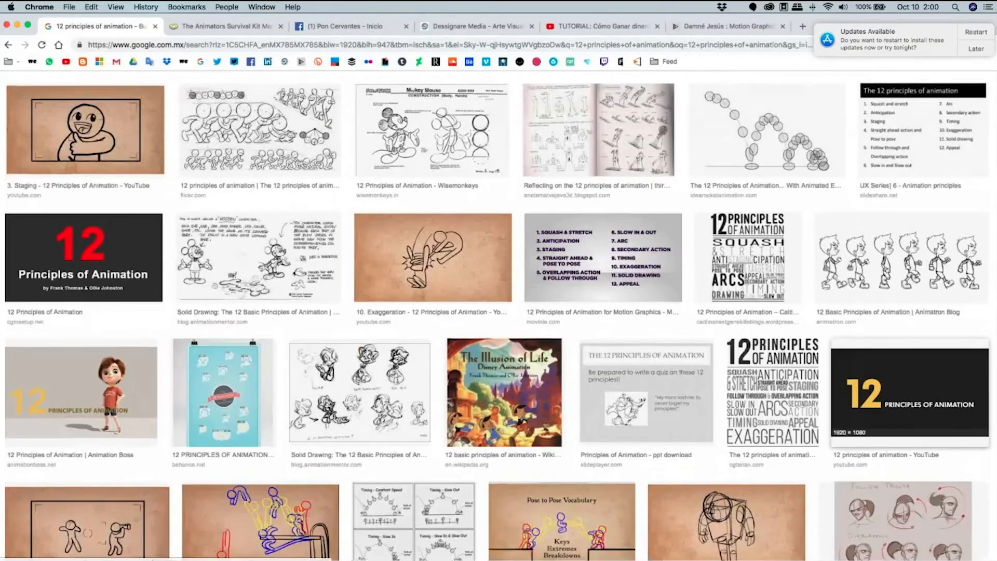
scroll(157, 99, down, 4)
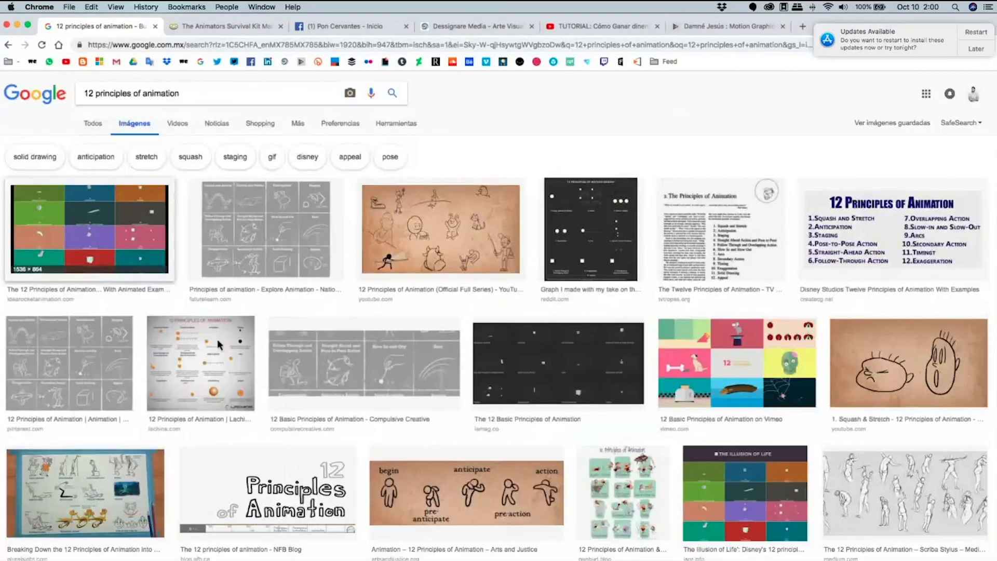
click(89, 229)
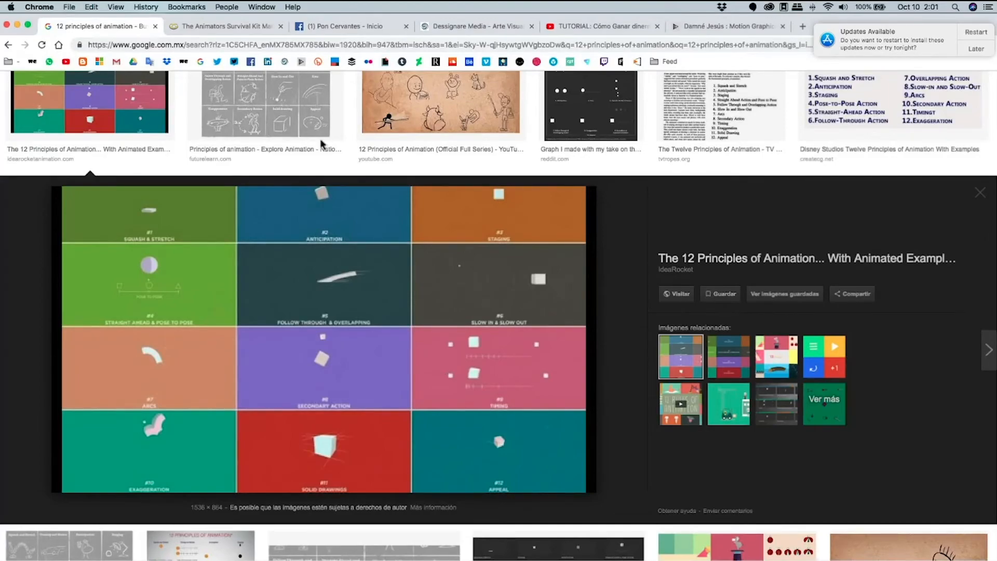
View the open Facebook post about selling illustrations on Adobe Stock, check Adobe Connect, and return to After Effects.
click(335, 27)
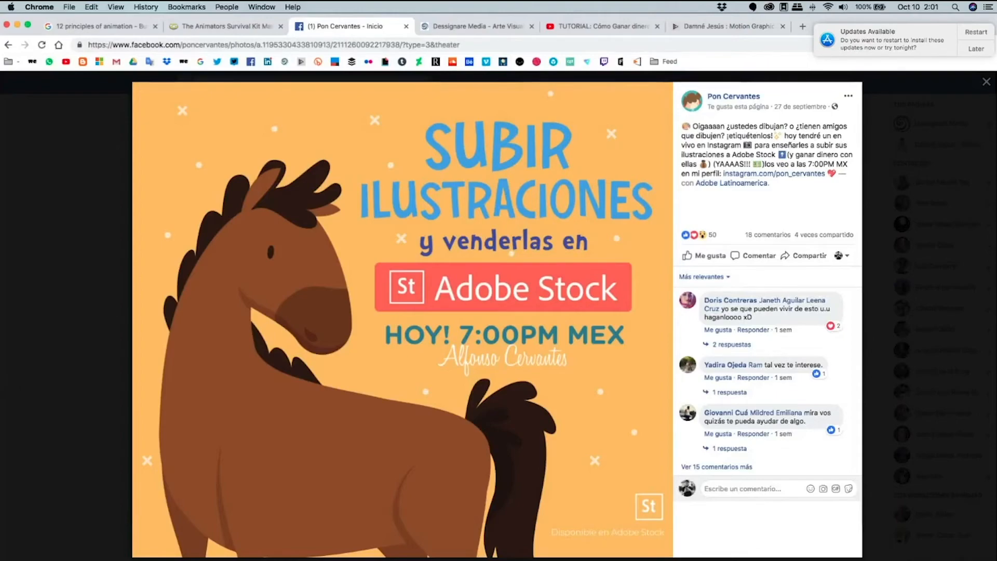
key(super+Tab)
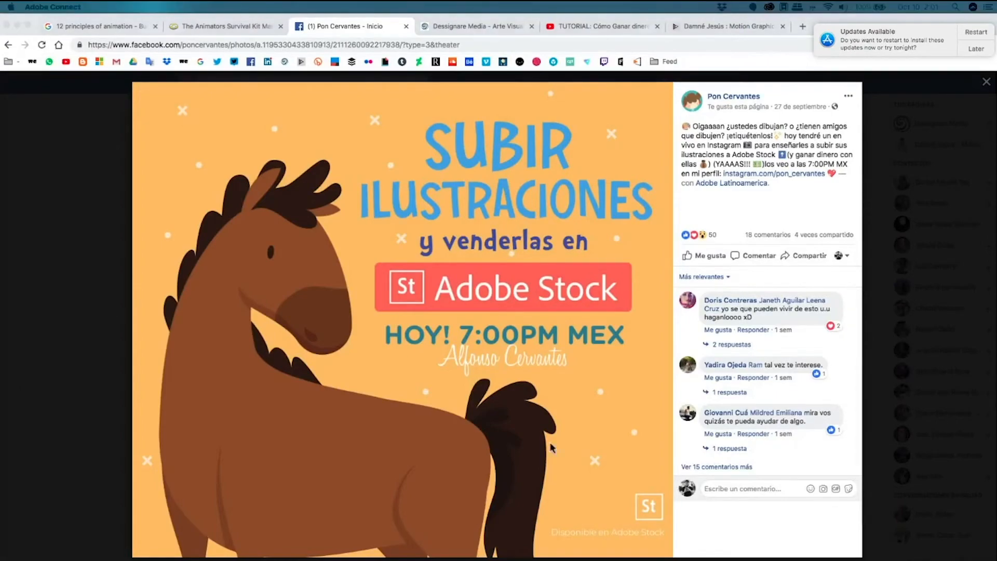
click(281, 552)
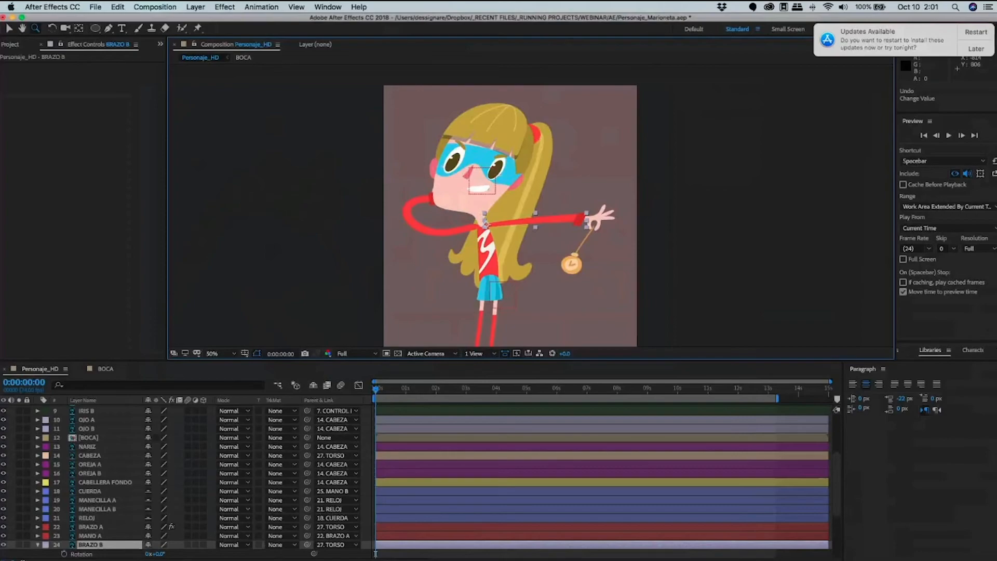
key(super+Tab)
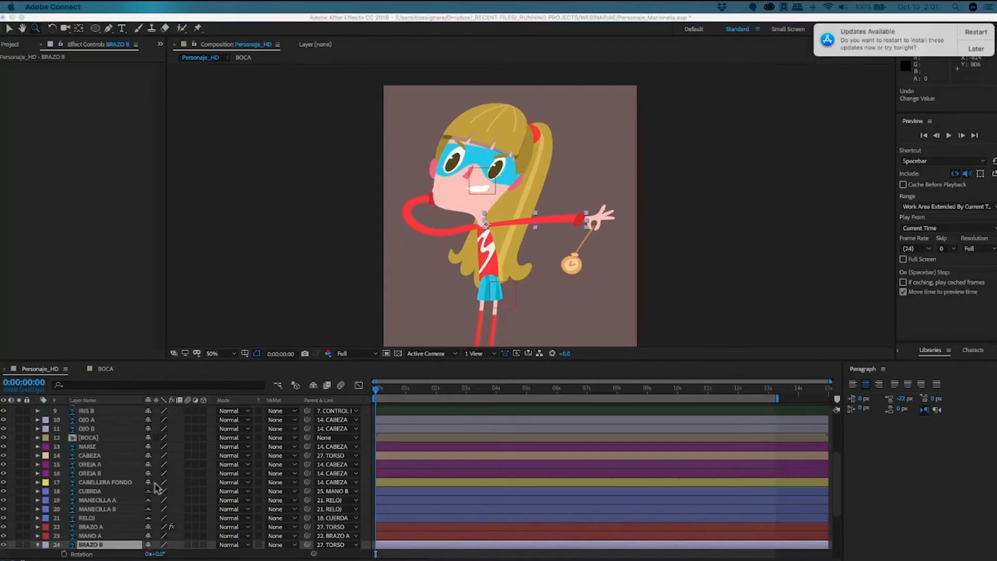
click(71, 554)
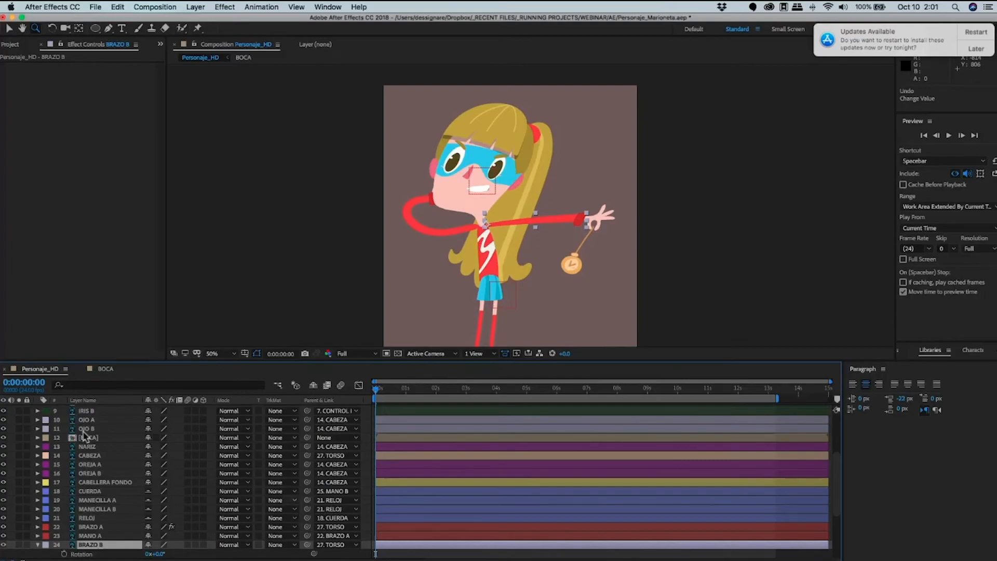
Select the bent arm layer BRAZO A in the composition and reveal its keyframed puppet pin properties.
scroll(98, 485, up, 5)
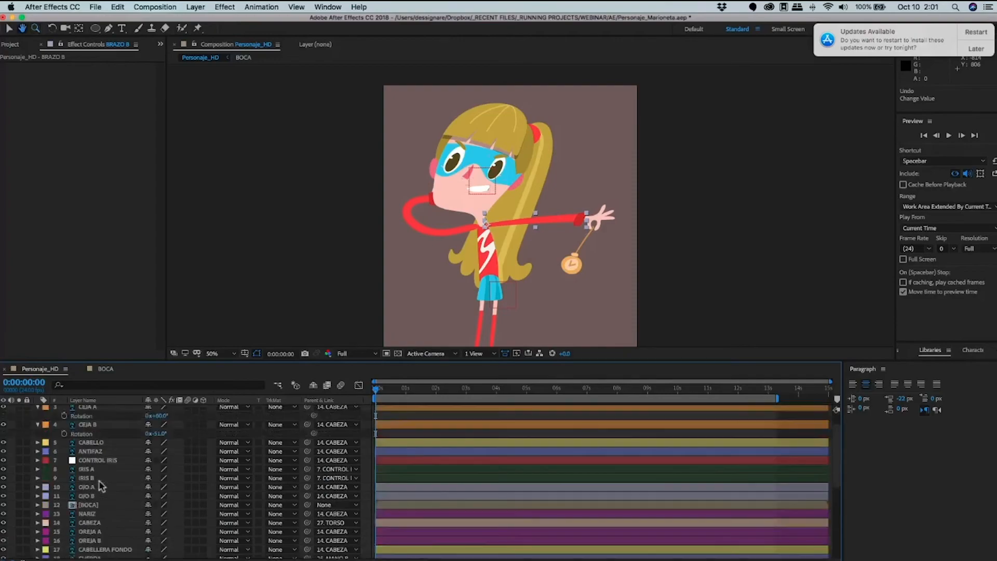
click(419, 199)
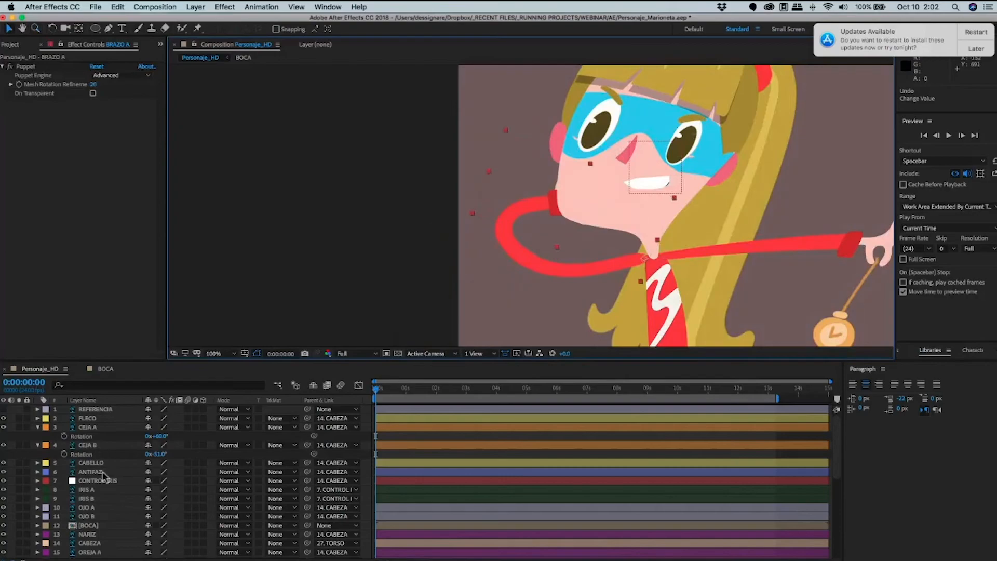
scroll(109, 452, down, 2)
scroll(110, 453, down, 4)
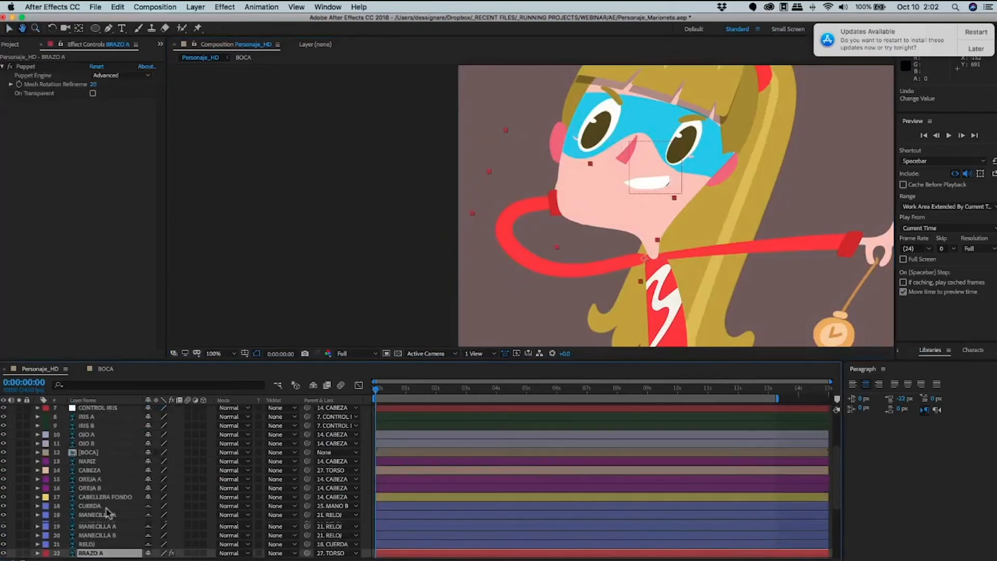
key(u)
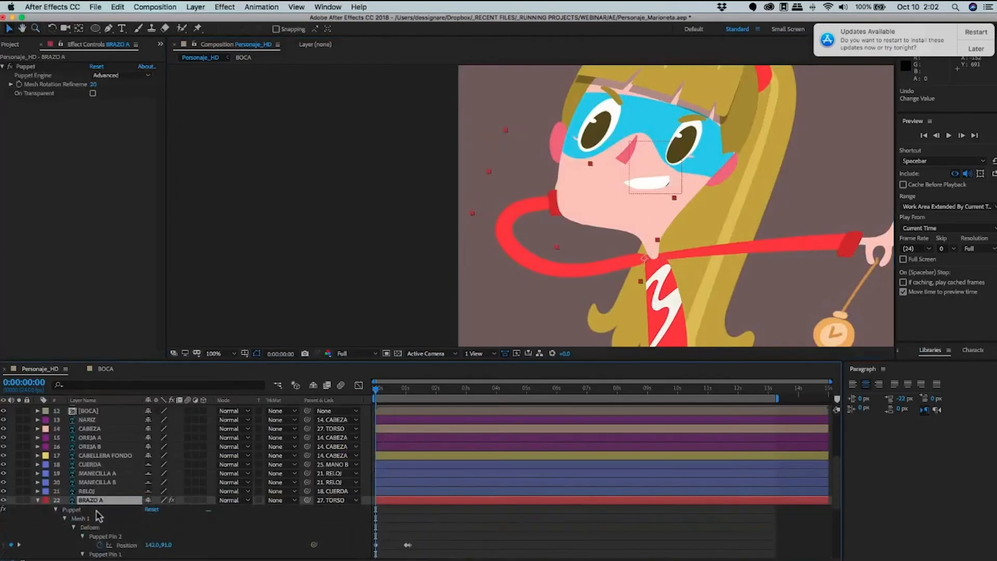
Select the MANO A layer and expand its Transform properties to show the Position expression linked to BRAZO A's Puppet Pin 2.
scroll(96, 514, down, 4)
click(93, 501)
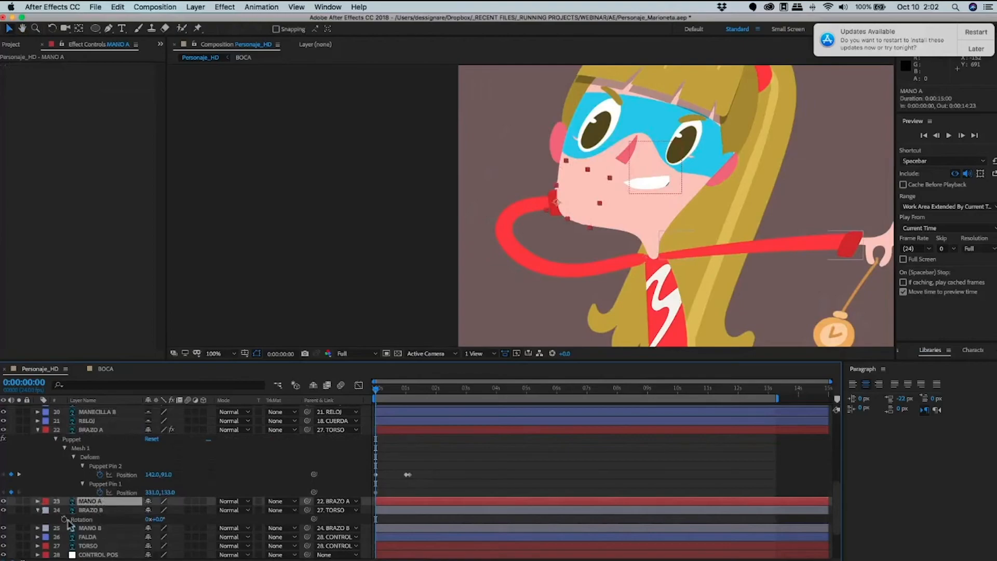
key(p)
click(37, 501)
click(38, 501)
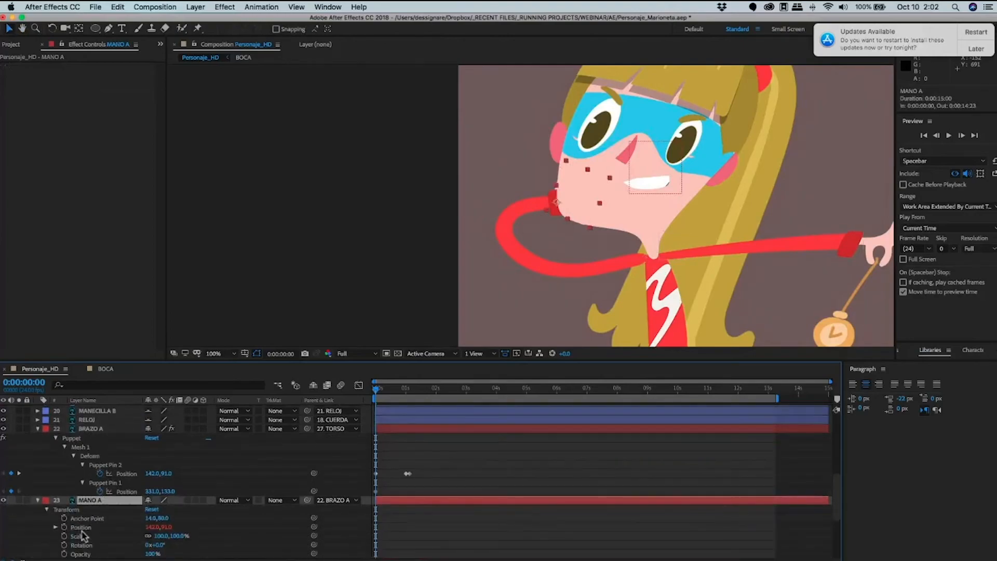
click(56, 527)
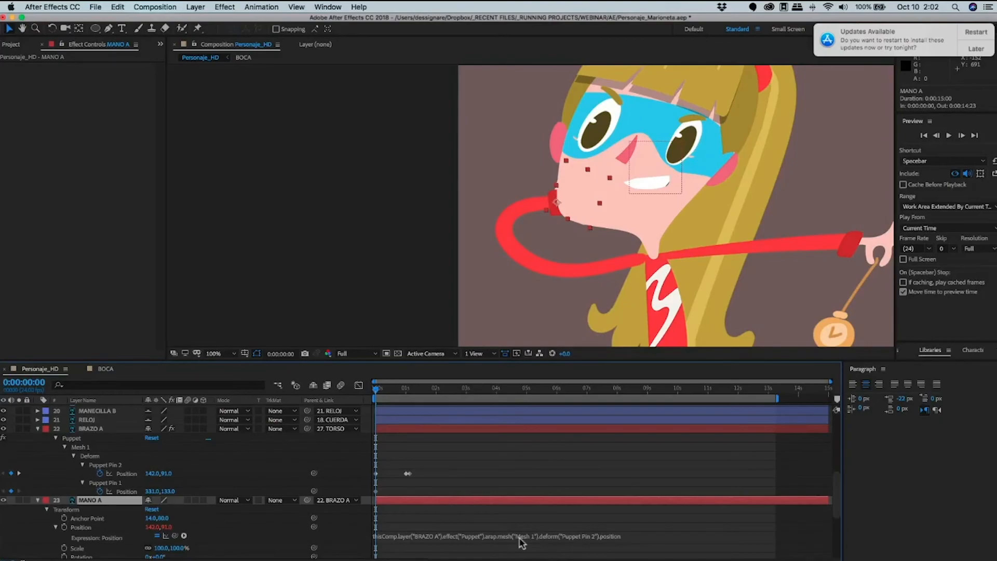
Move BRAZO A's Puppet Pin 2 at the wrist to about 45.8, 77.0 at 0:00:00:00, then switch to Adobe Connect.
click(95, 430)
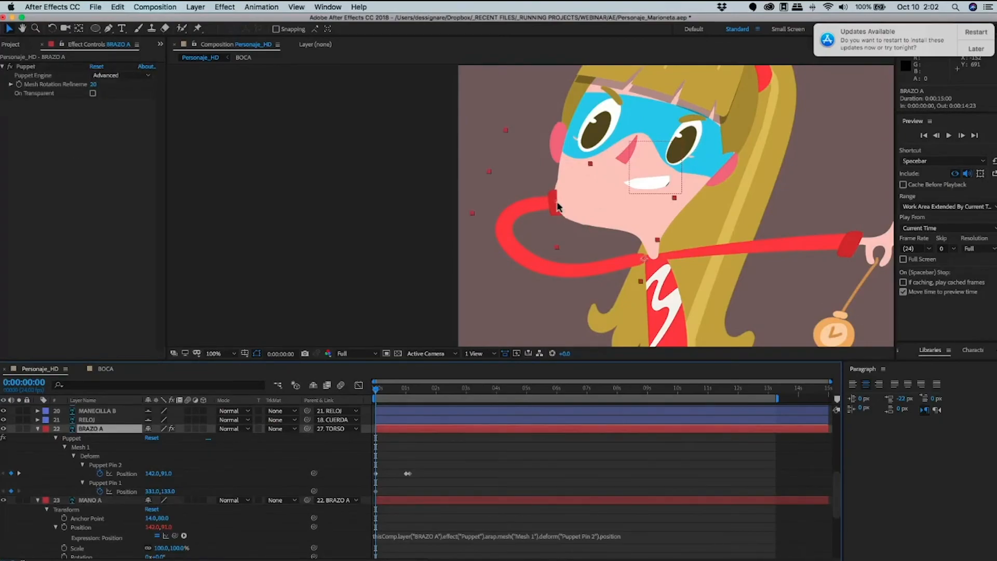
drag(557, 206, 512, 175)
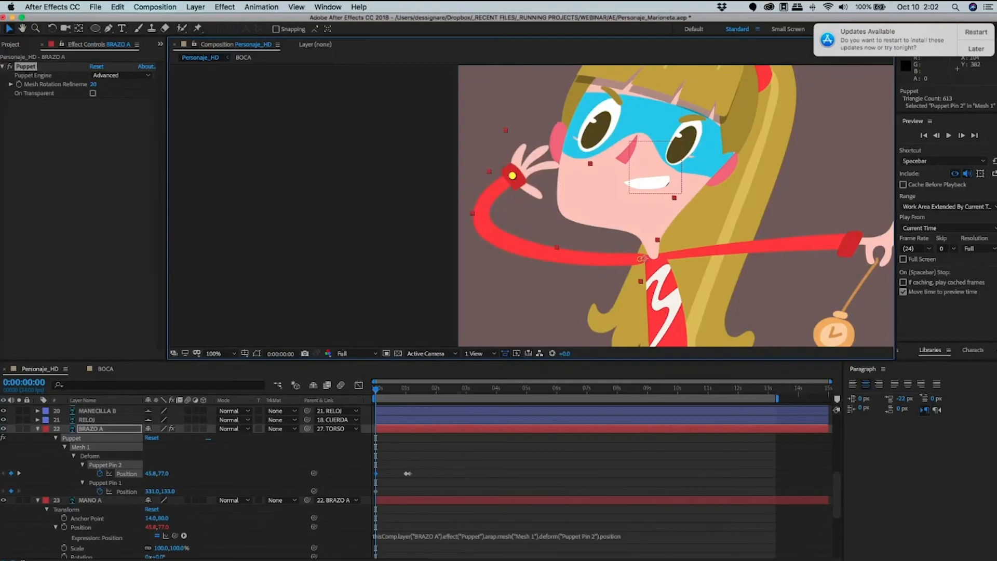
key(super+Tab)
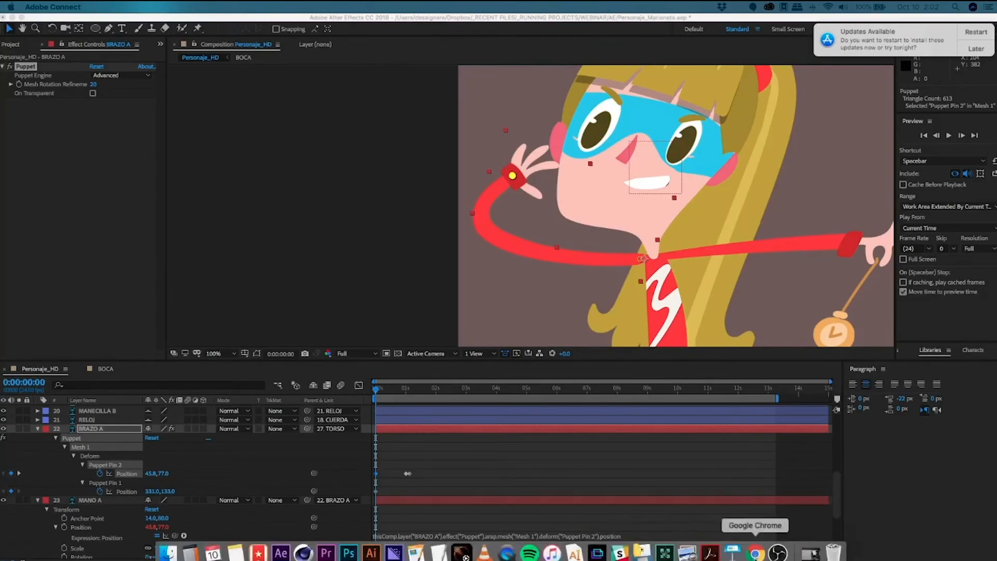
Switch to Chrome and look through the Dessignare website, the Adobe Stock YouTube tutorial and the motion graphics showreel page.
click(755, 553)
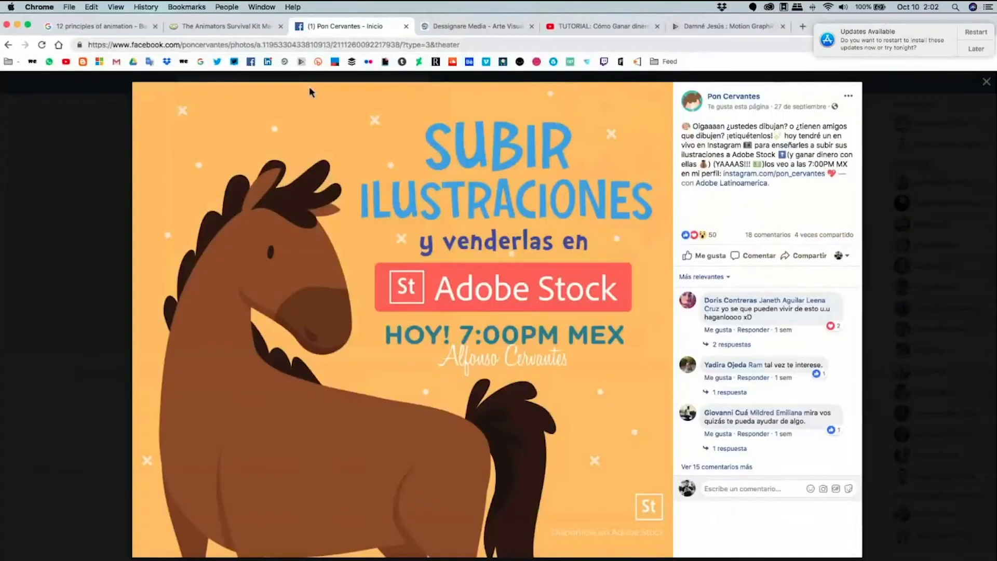
click(464, 46)
click(501, 26)
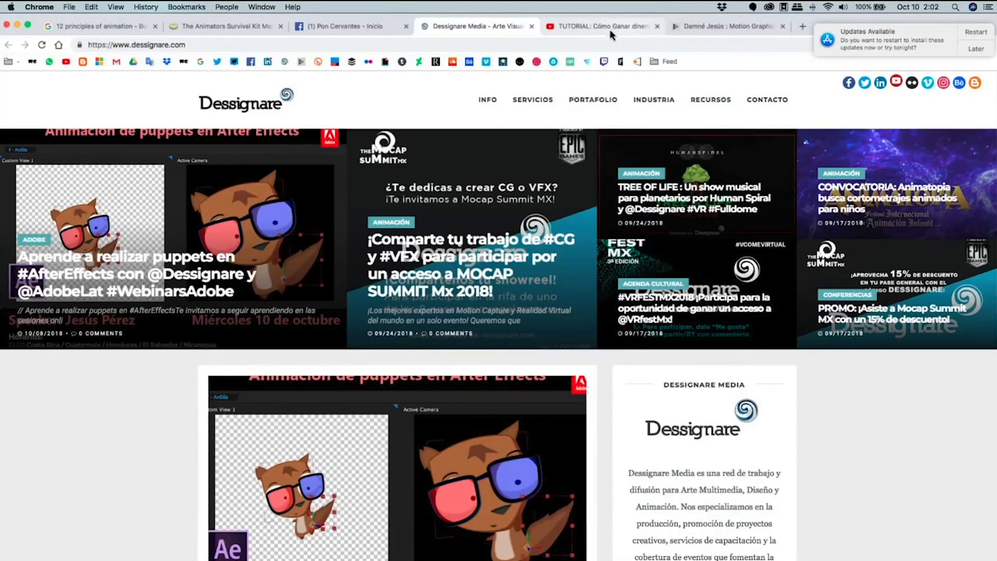
key(ctrl+Tab)
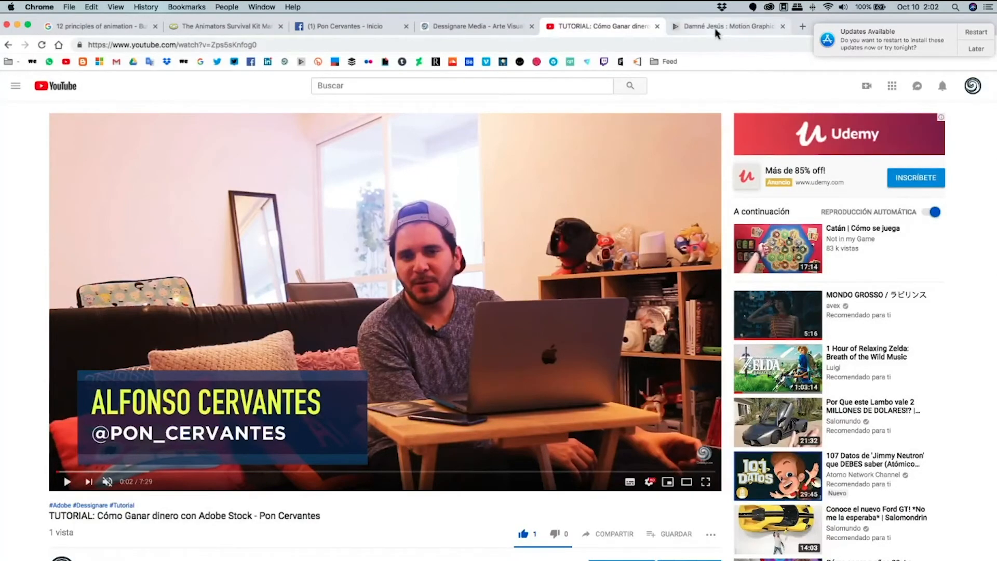
key(ctrl+Tab)
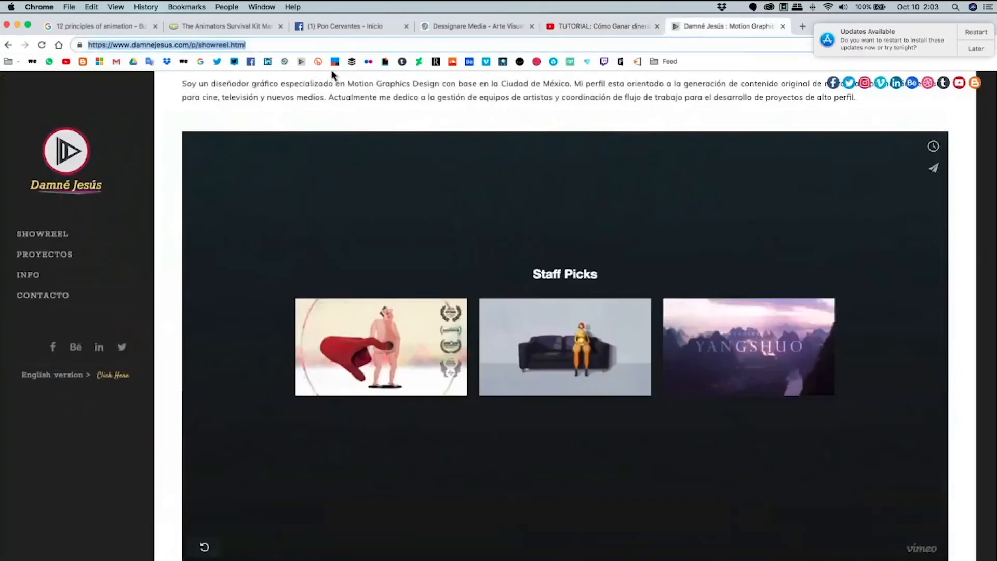
Search Google for "ae scripts" and open the aescripts.com website.
text(ae scripts)
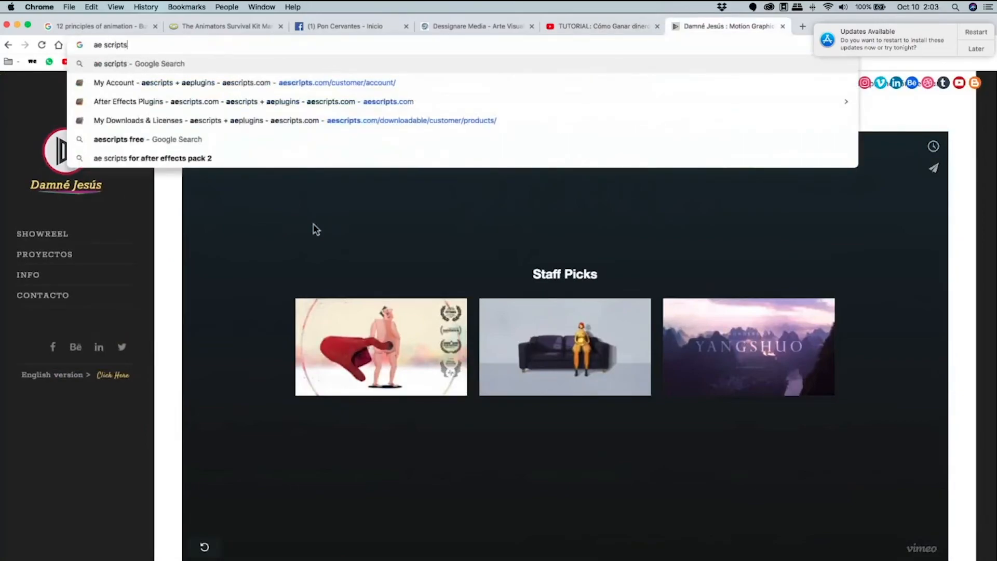
key(Return)
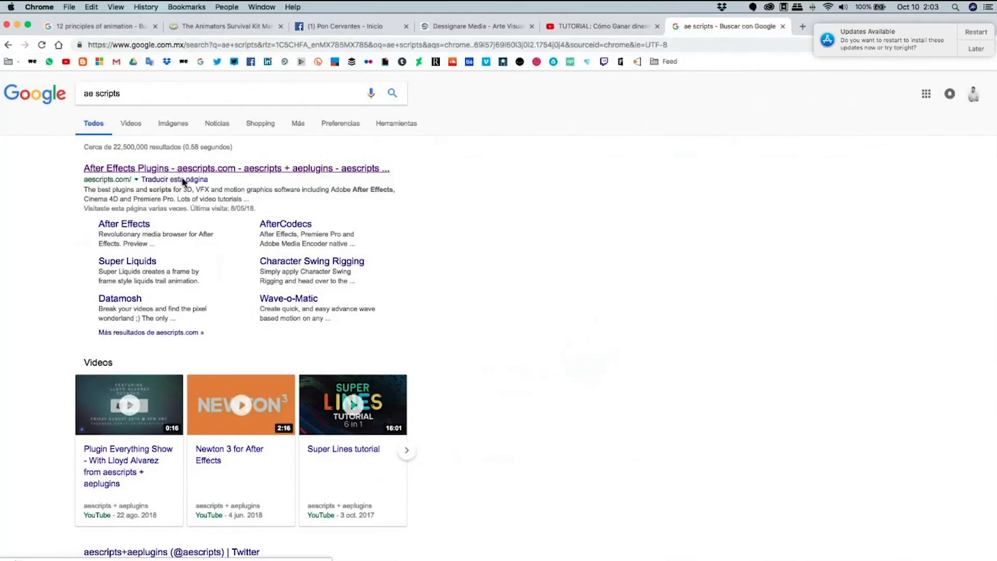
click(179, 172)
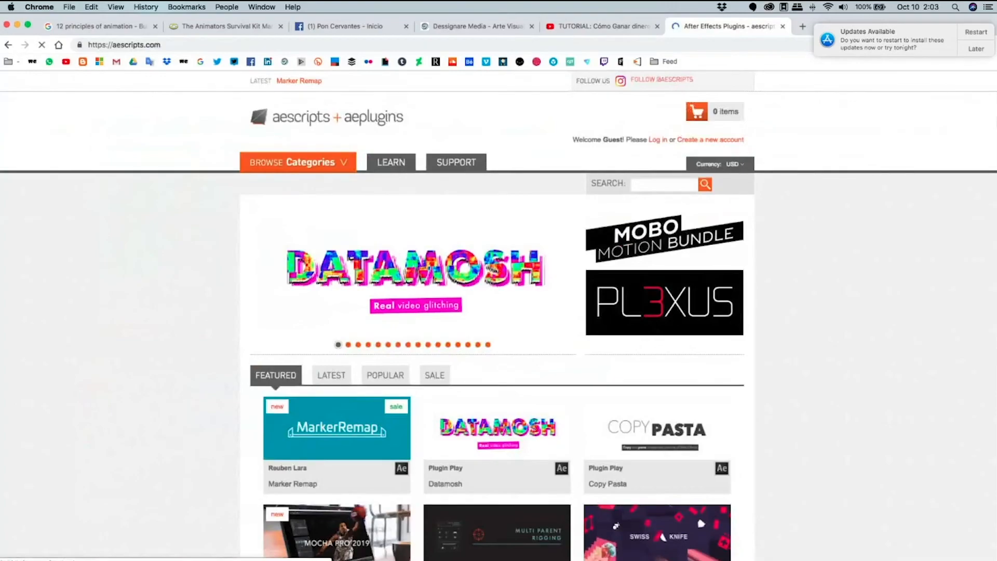
Browse the featured plugins and the product categories on the aescripts + aeplugins home page.
scroll(950, 224, down, 6)
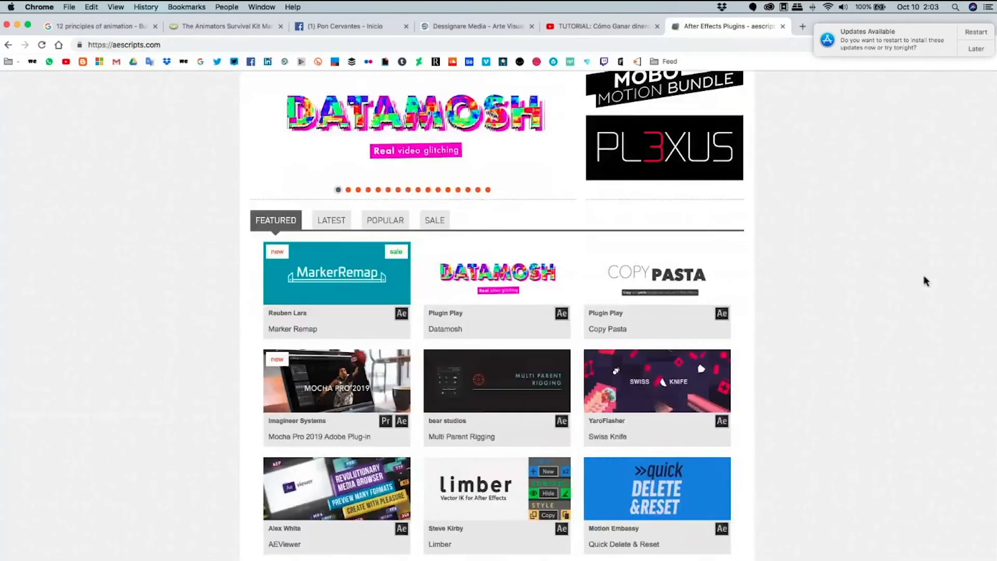
scroll(915, 207, down, 3)
scroll(574, 334, up, 8)
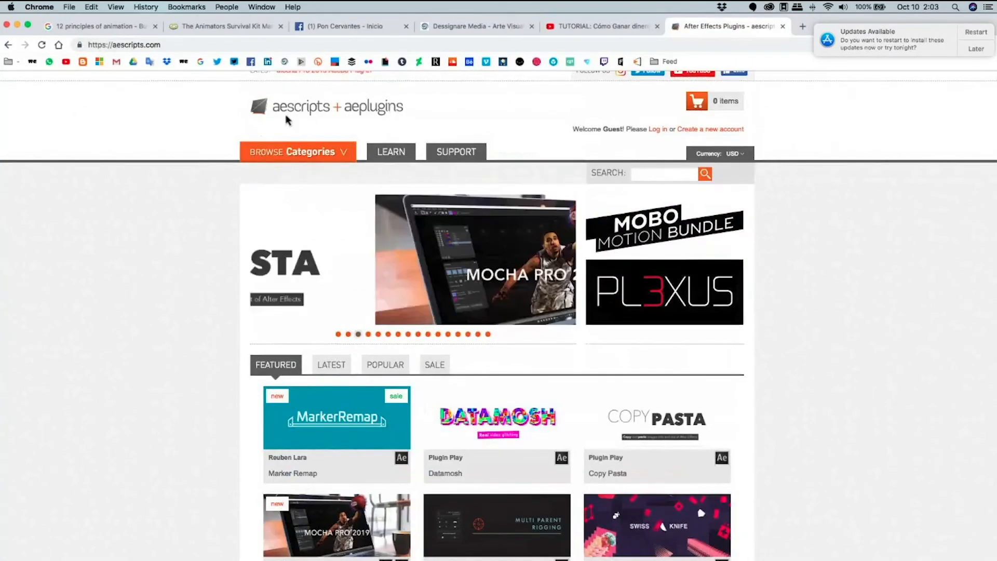
scroll(283, 124, up, 1)
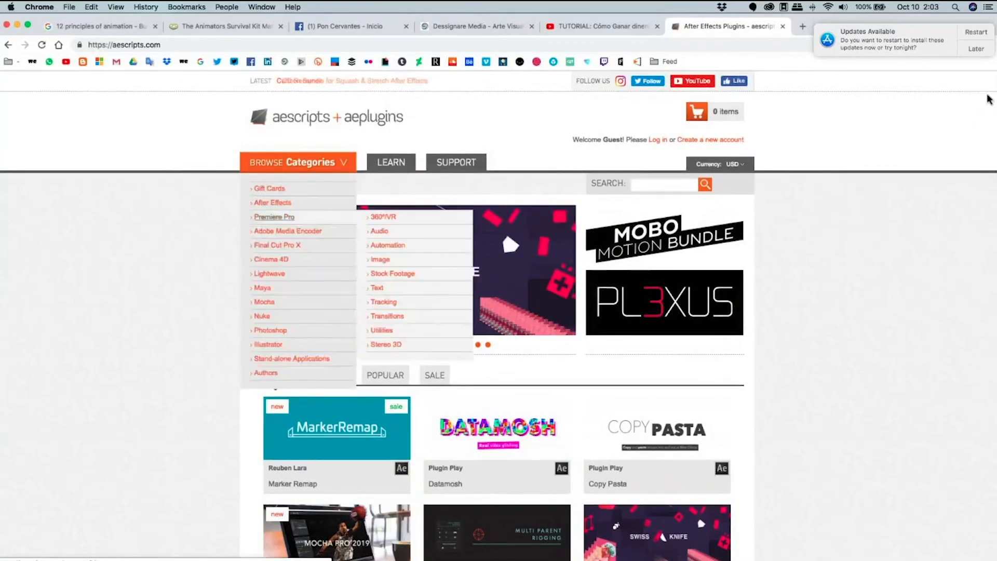
scroll(971, 290, down, 7)
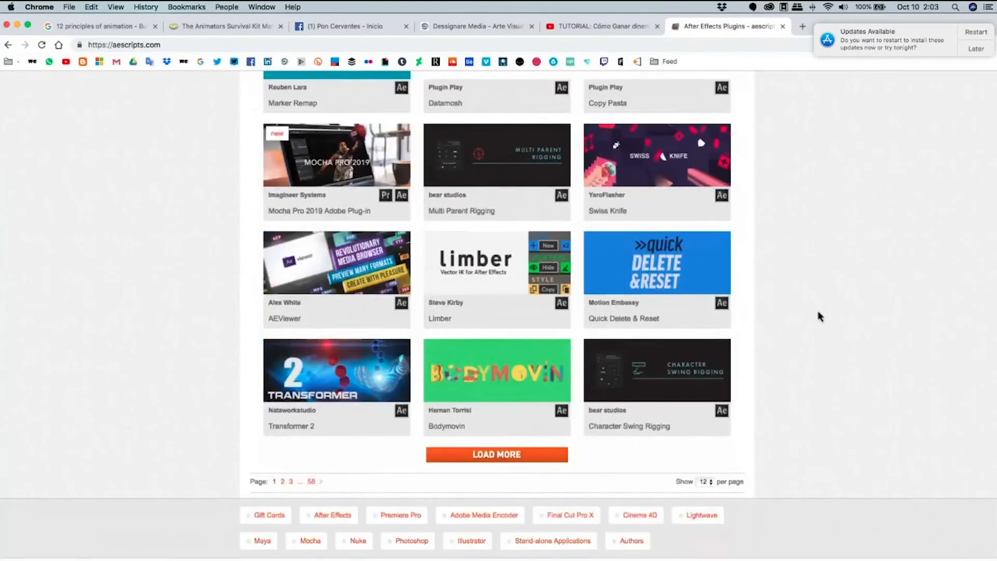
scroll(379, 465, down, 1)
click(283, 546)
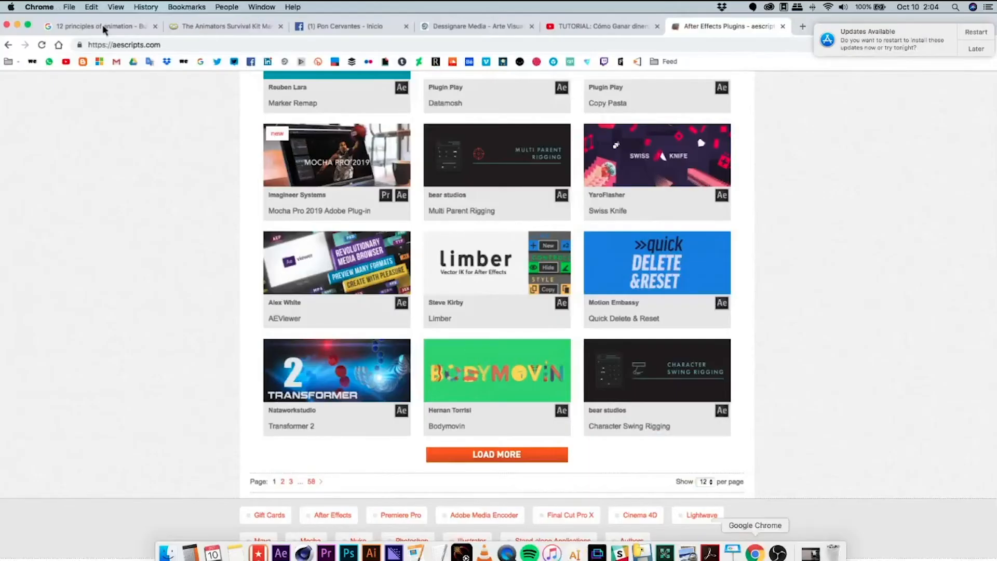
Replace the 12 principles of animation page with the damnejesus.com portfolio and open its "El Califa - Sabemos de tacos" project.
click(96, 26)
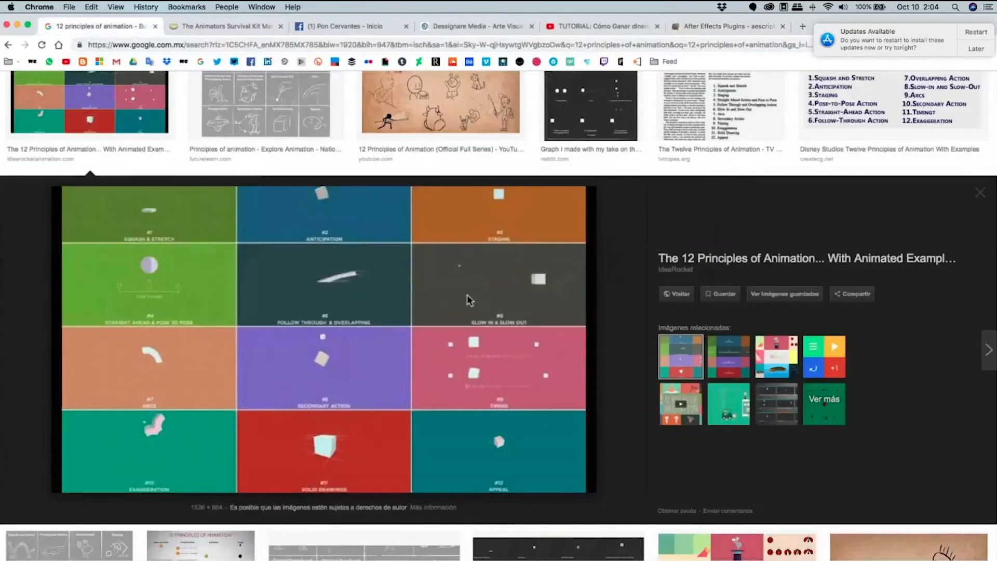
click(300, 62)
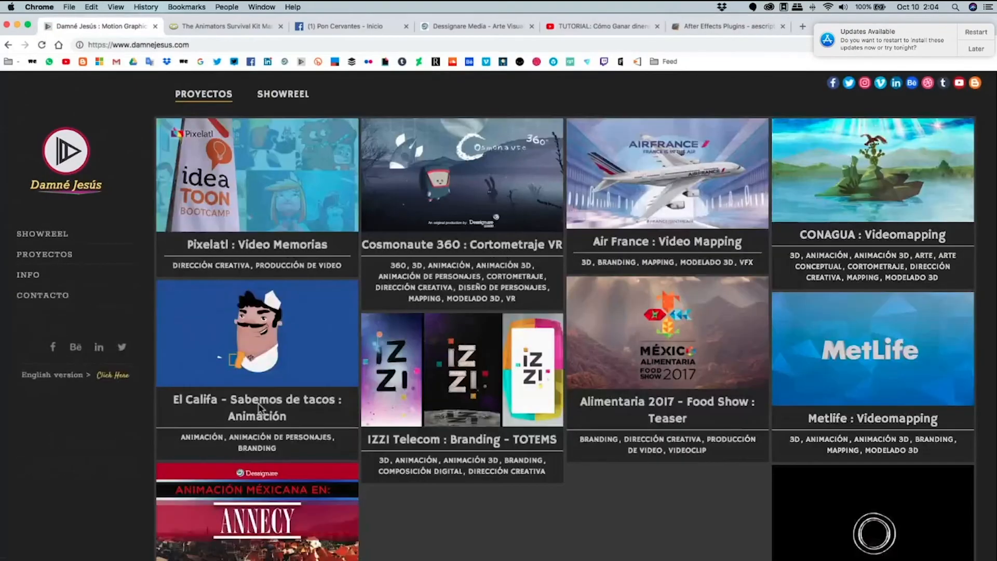
click(259, 408)
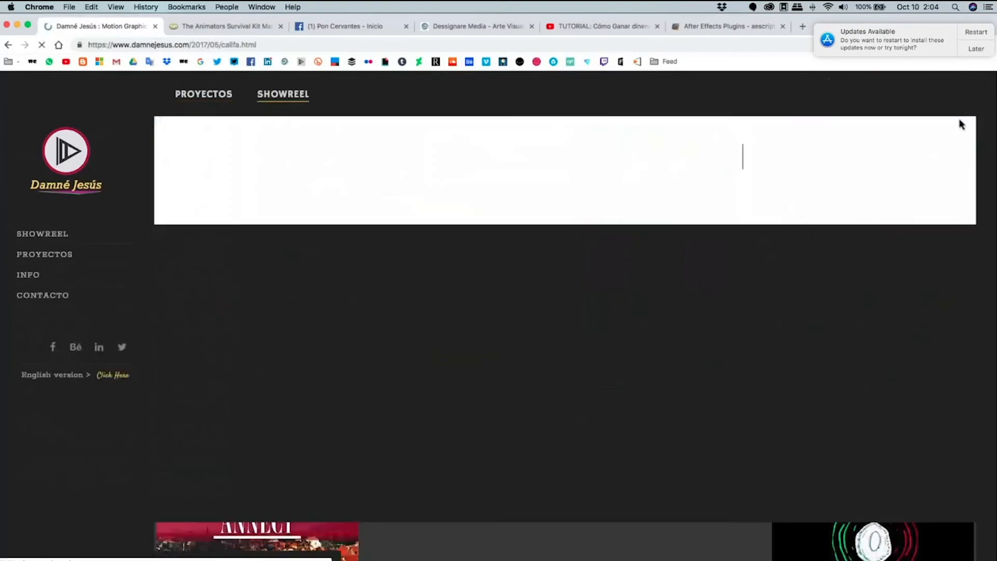
Look through the El Califa project's character animation images and enlarge the After Effects "Puppet rig" example.
scroll(945, 457, down, 5)
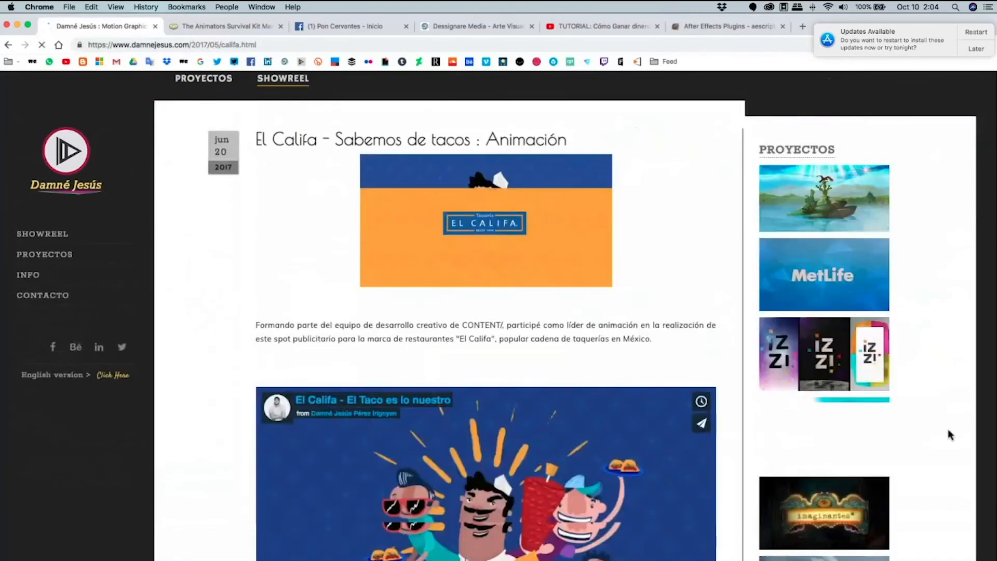
scroll(938, 488, down, 20)
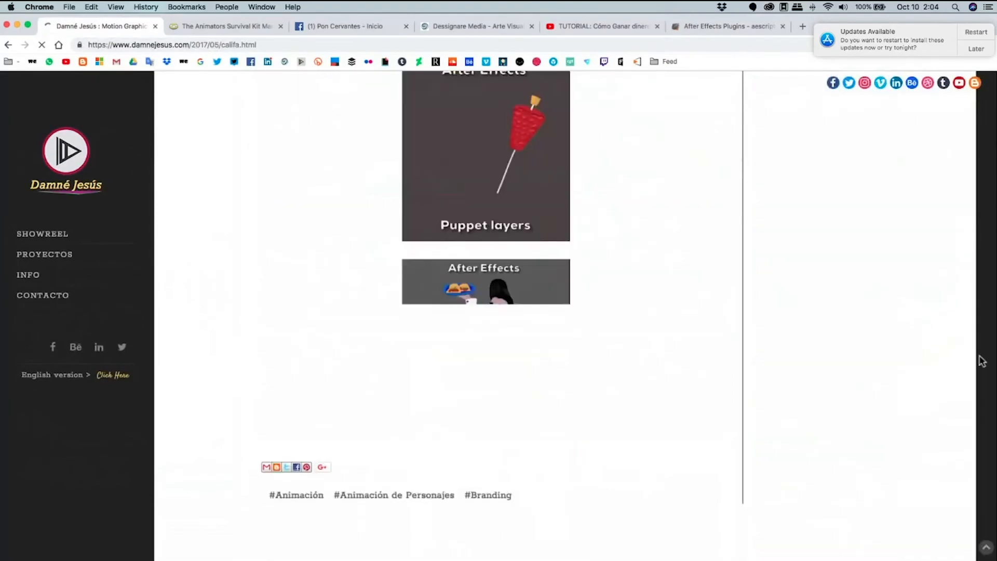
scroll(981, 361, up, 10)
scroll(485, 316, up, 3)
scroll(485, 315, down, 10)
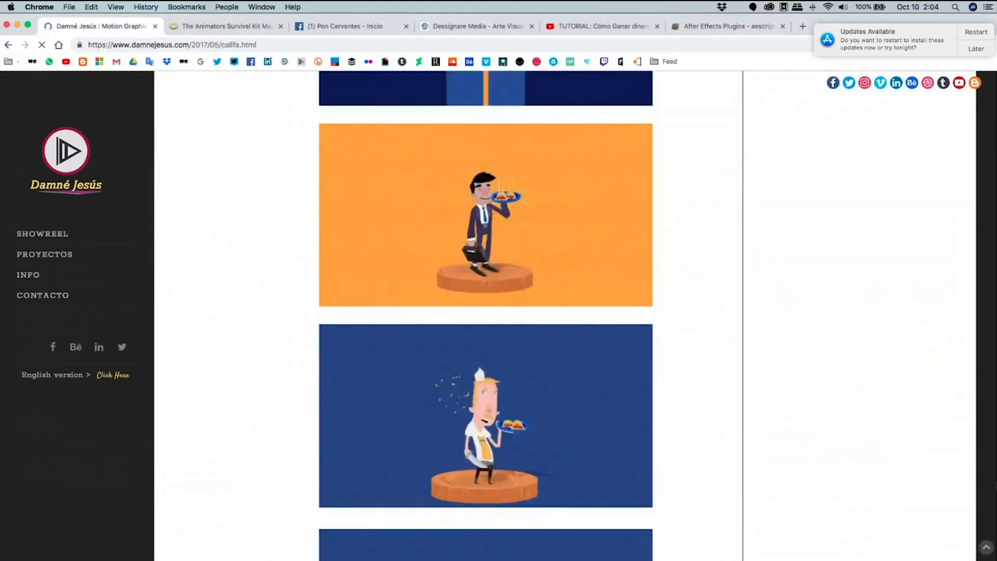
scroll(988, 489, down, 10)
scroll(519, 260, down, 10)
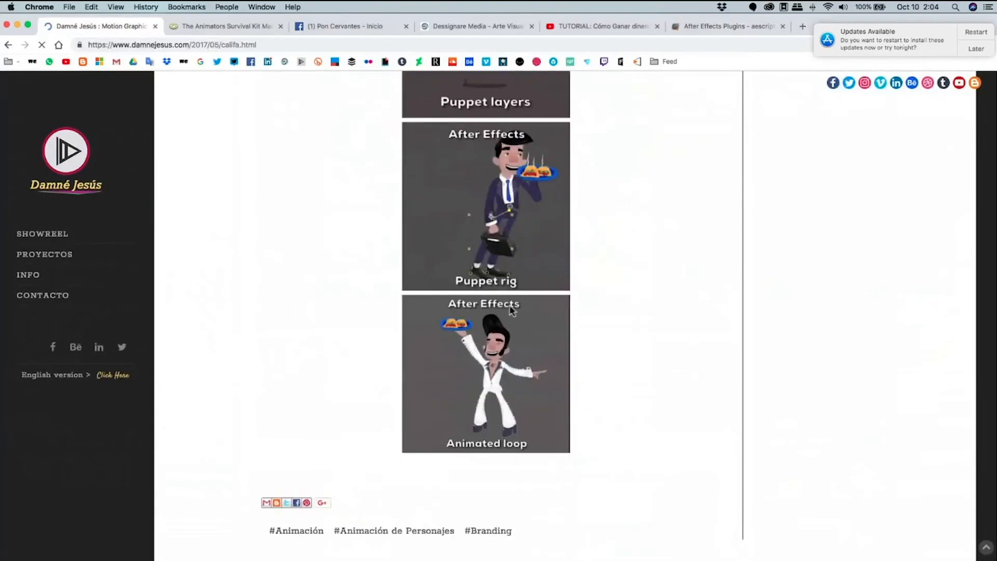
click(508, 311)
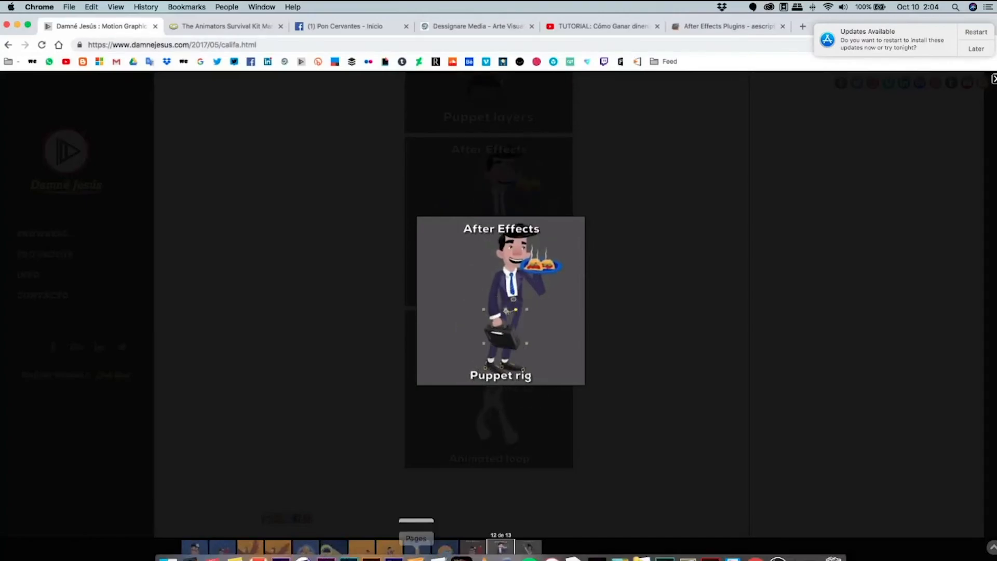
Switch to After Effects, try moving BRAZO A's Puppet Pin 2 at the wrist, and undo the pin move.
click(281, 551)
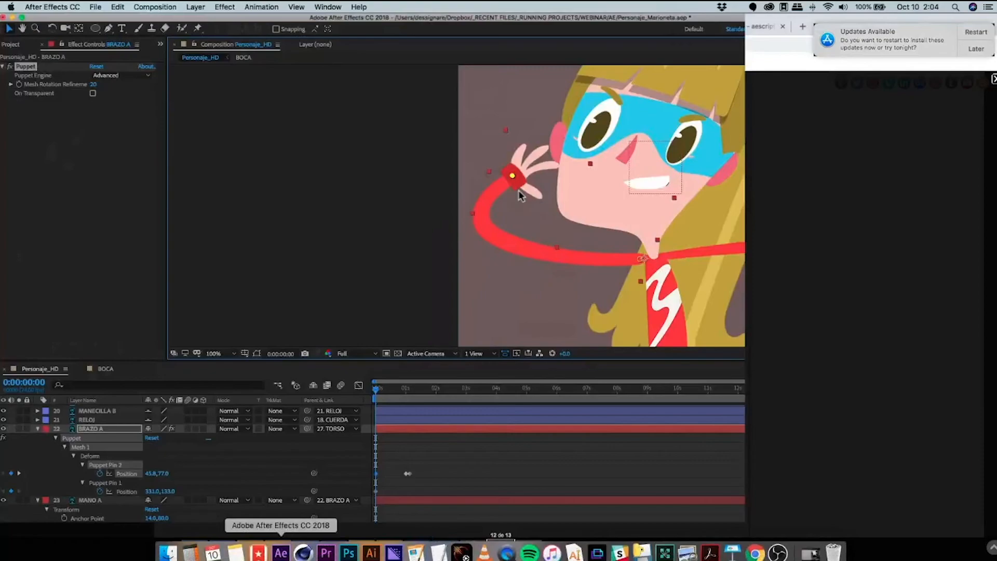
drag(512, 176, 524, 211)
key(super+z)
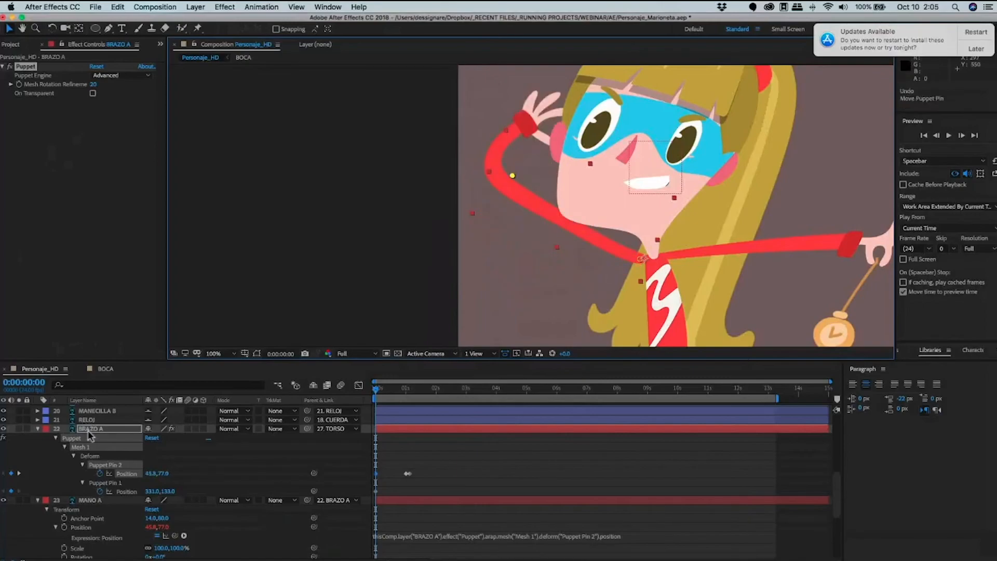
Reveal the Rotation property of the BRAZO A layer, try changing its value, and undo the change.
click(89, 500)
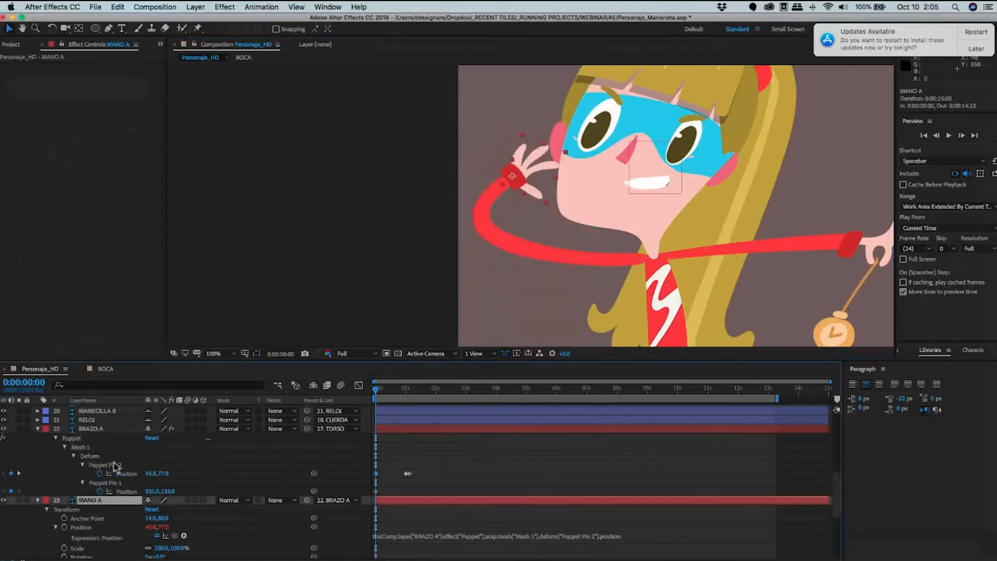
click(160, 438)
key(r)
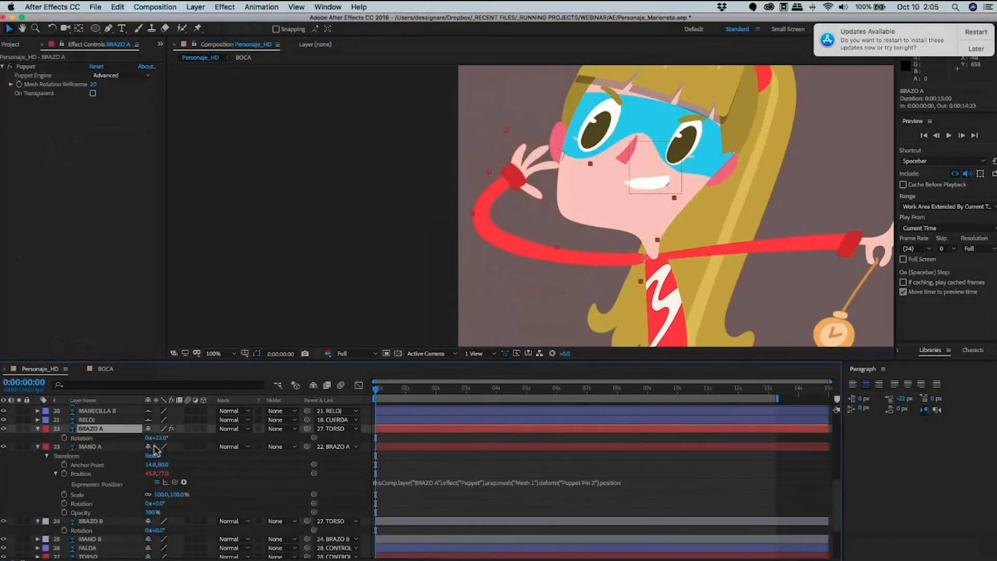
drag(147, 452, 162, 469)
key(super+z)
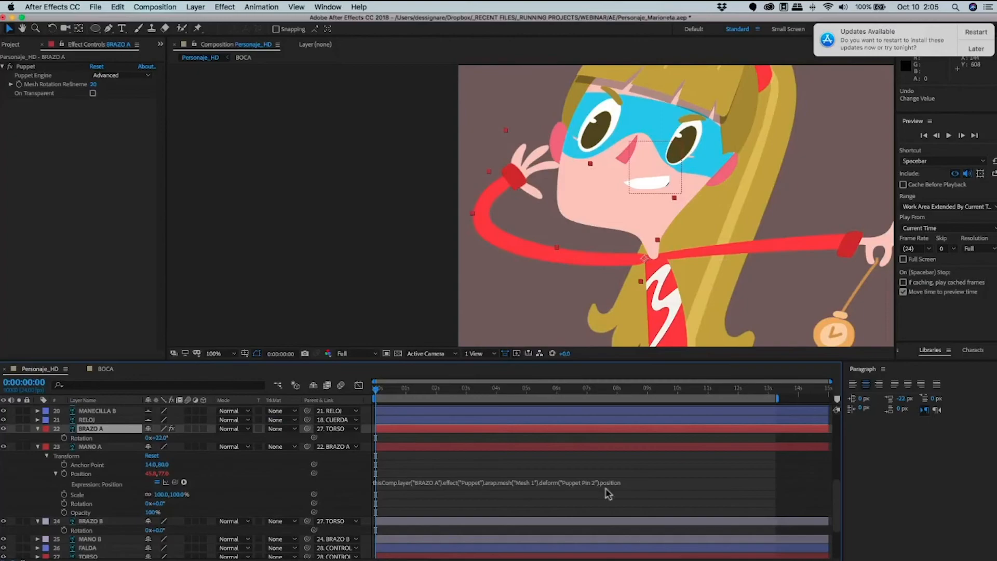
View the enlarged "Puppet rig" example in Chrome again and return to After Effects.
mouse_move(620, 555)
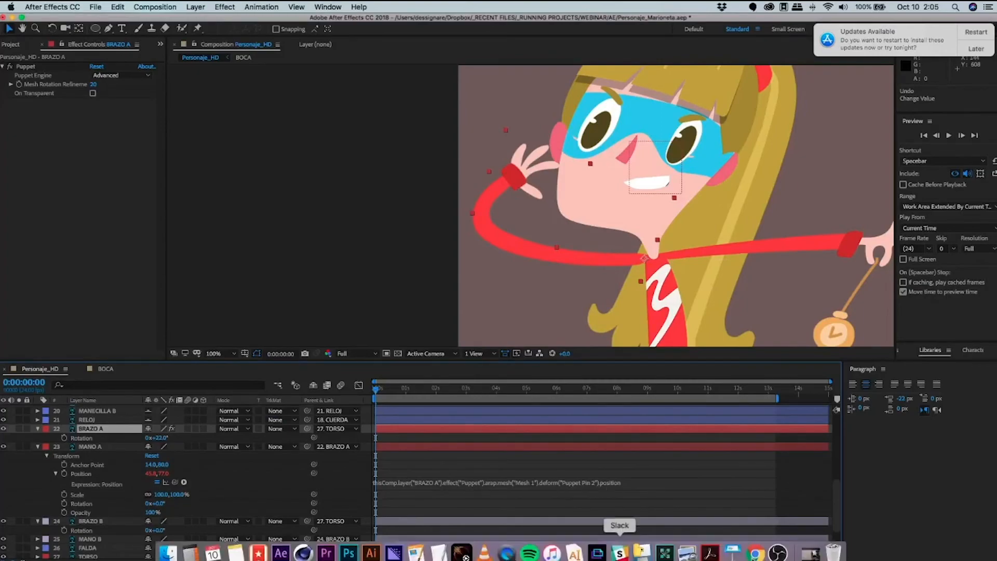
click(755, 553)
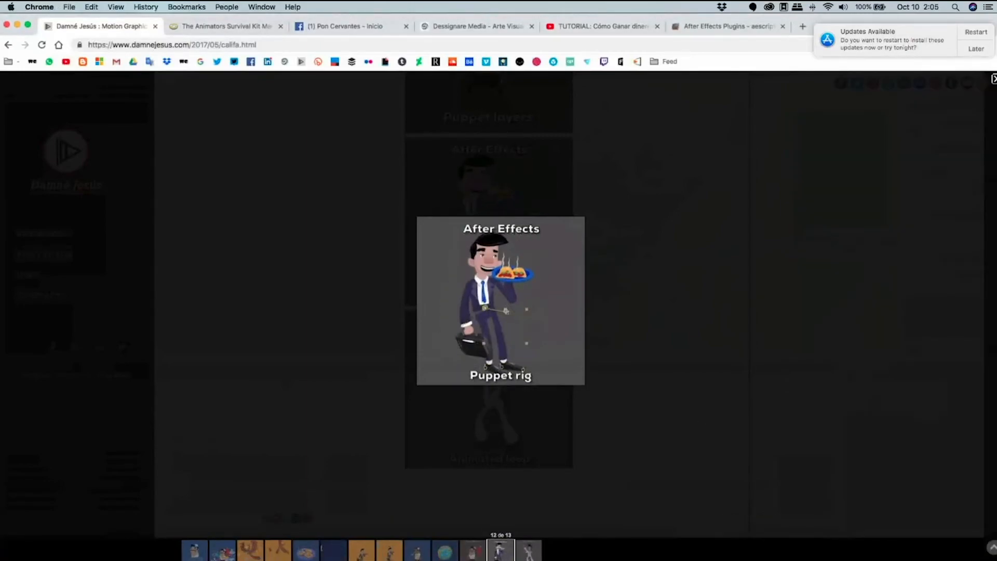
mouse_move(393, 554)
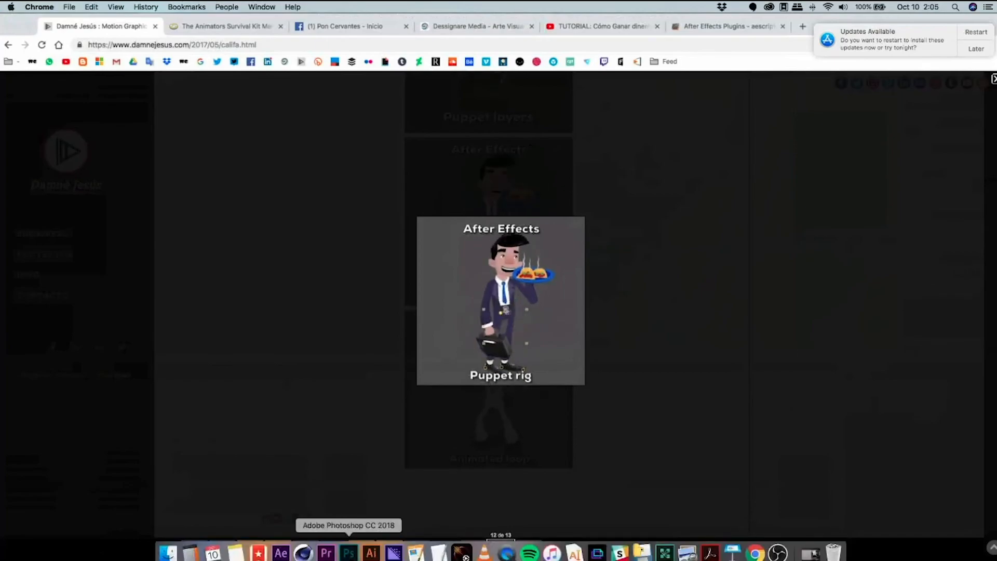
click(281, 552)
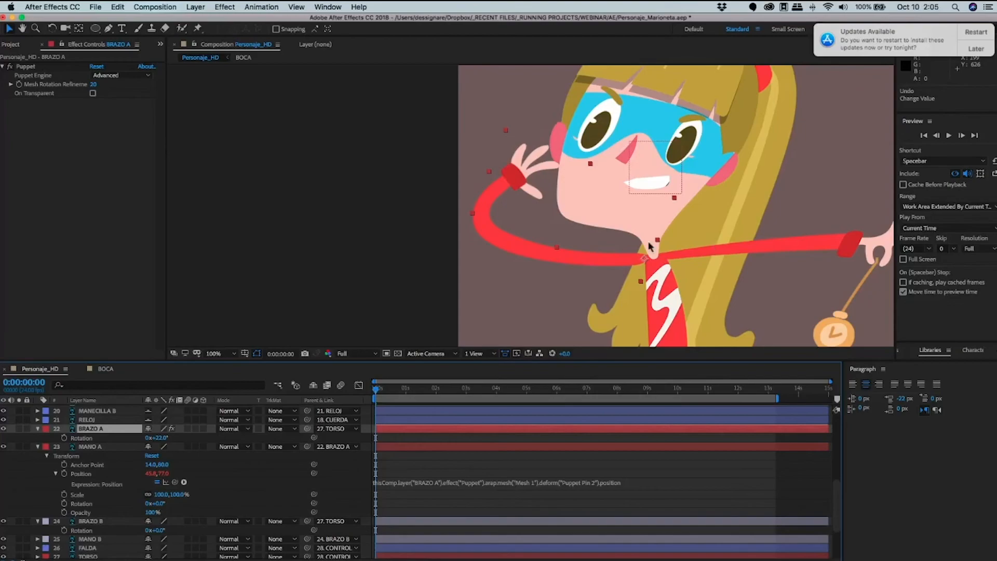
Try rotating the PIERNA A leg layer to about 23° and undo the rotation.
key(z)
alt+click(582, 263)
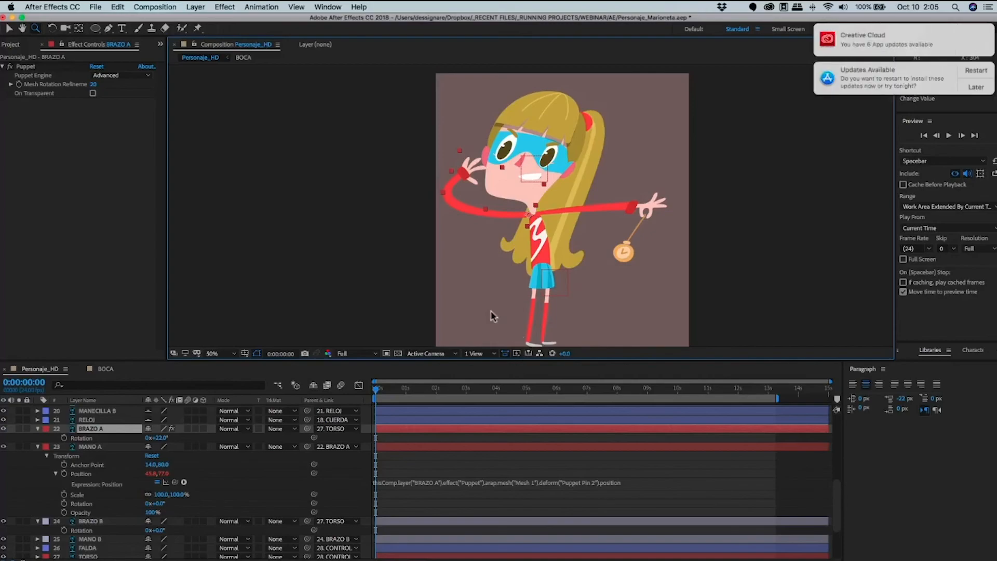
key(v)
click(527, 327)
scroll(157, 550, down, 3)
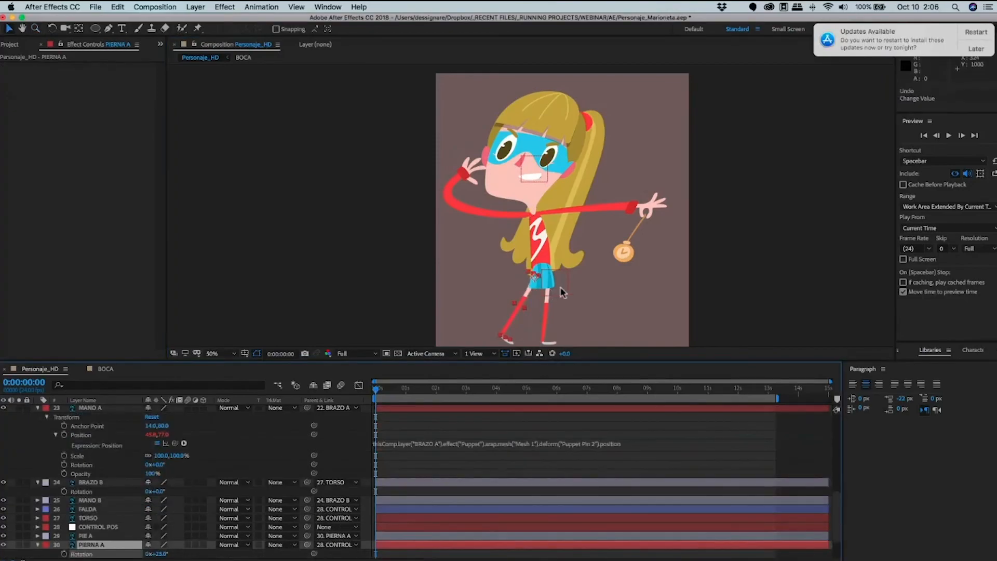
key(super+z)
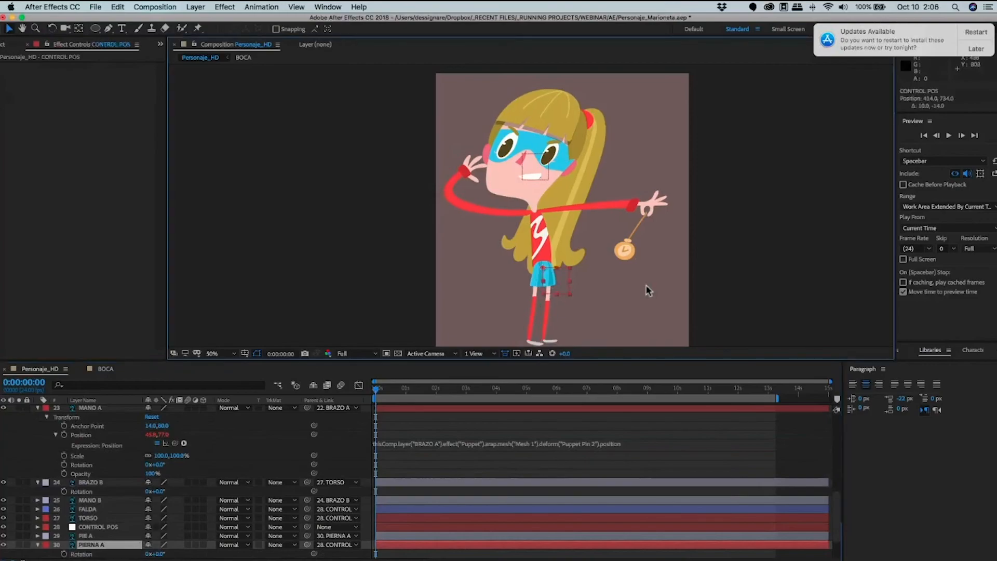
Try moving the whole character with the CONTROL POS layer to about 1098, 736 and undo the move.
drag(649, 291, 710, 285)
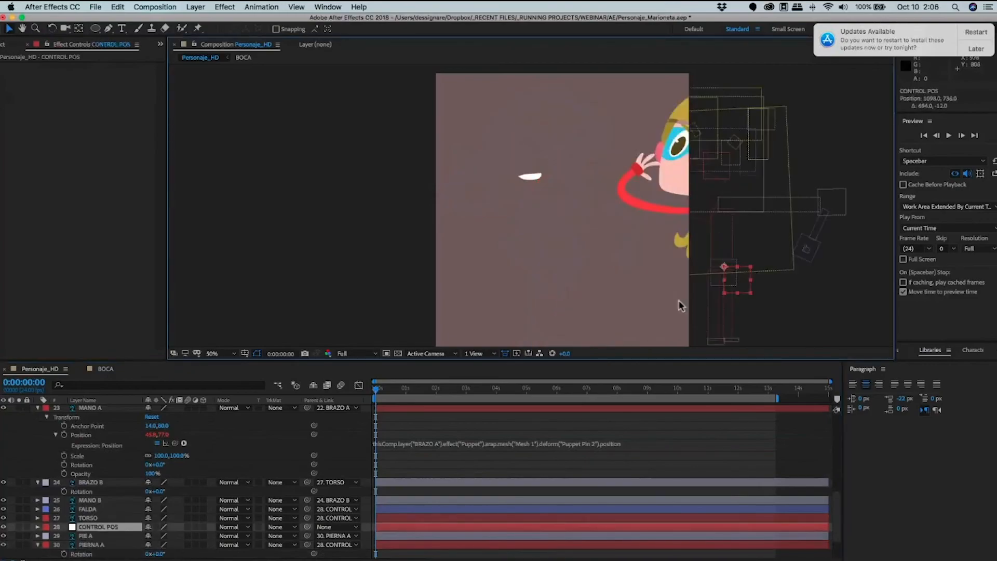
key(super+z)
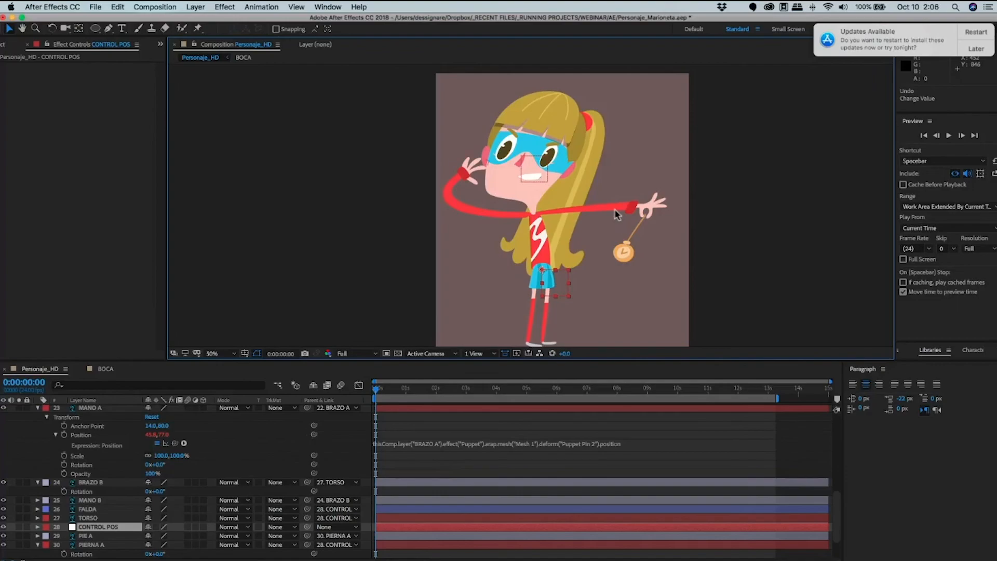
click(580, 275)
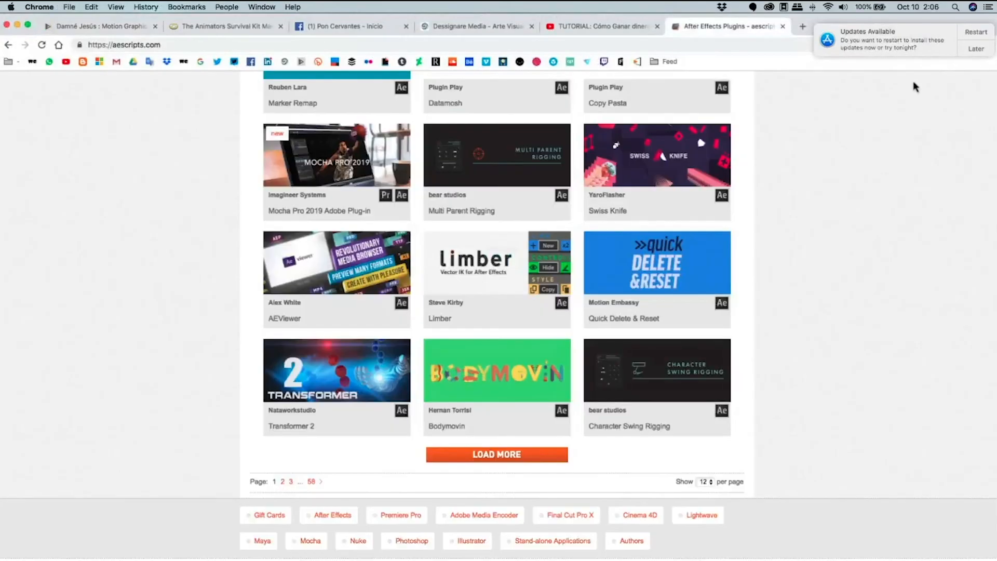
Search aescripts.com for "lipsync" and repeat the search as "lip sync".
scroll(644, 192, up, 7)
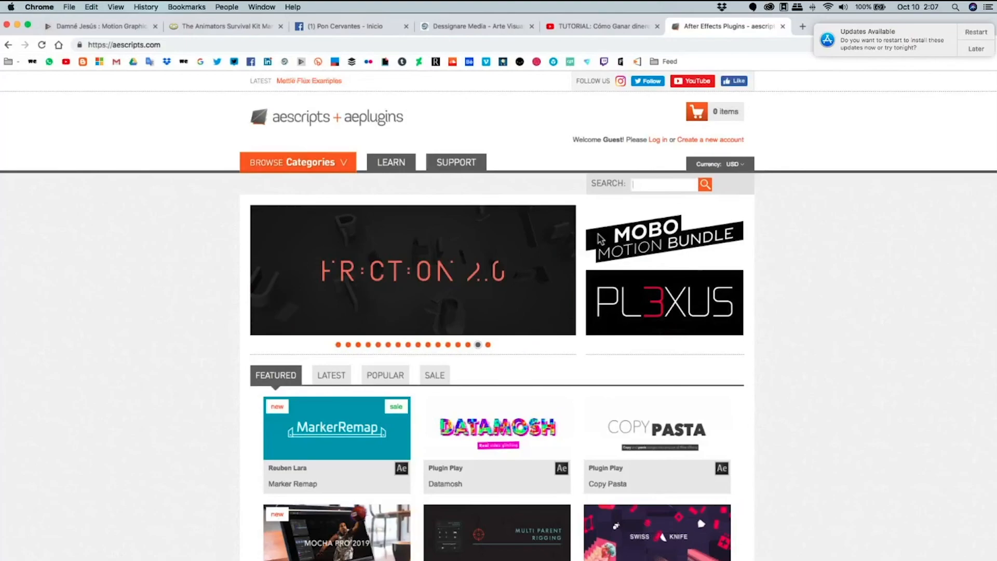
text(lipsyn)
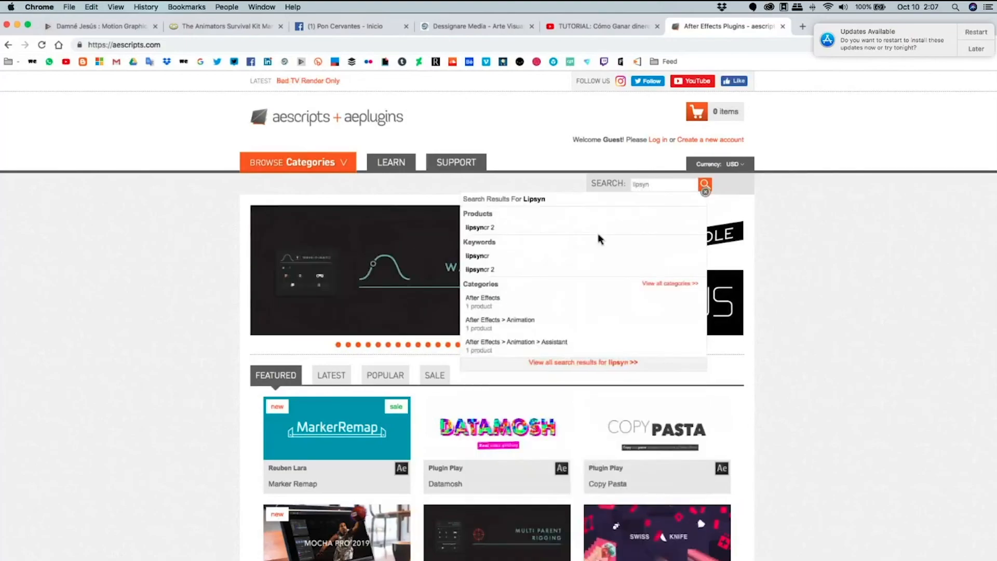
text(c)
key(Return)
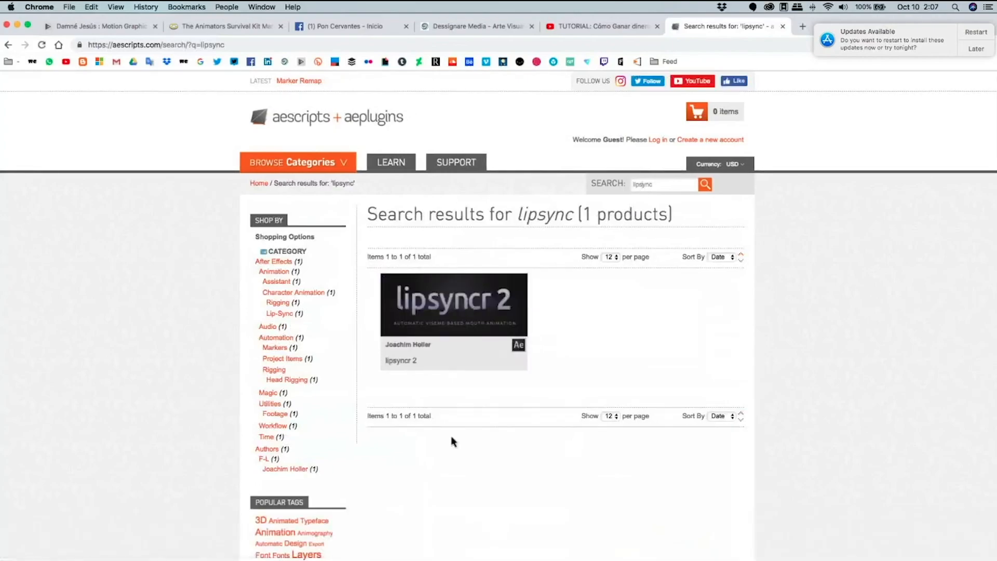
click(639, 188)
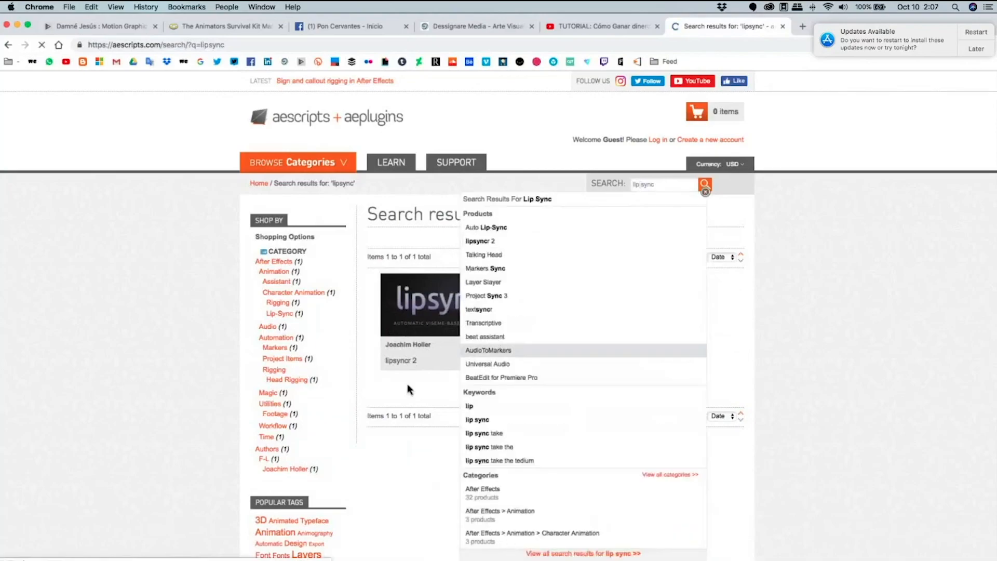
key(Return)
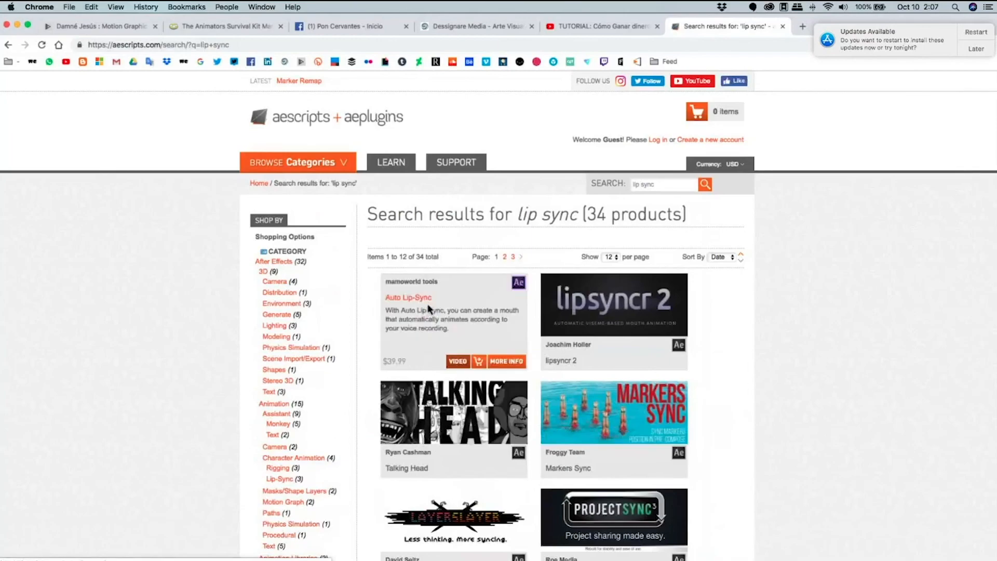
Open the Auto Lip-Sync product page and preview its "Auto Lip-Sync in 1 Minute" video, pausing it at about 0:15.
click(431, 311)
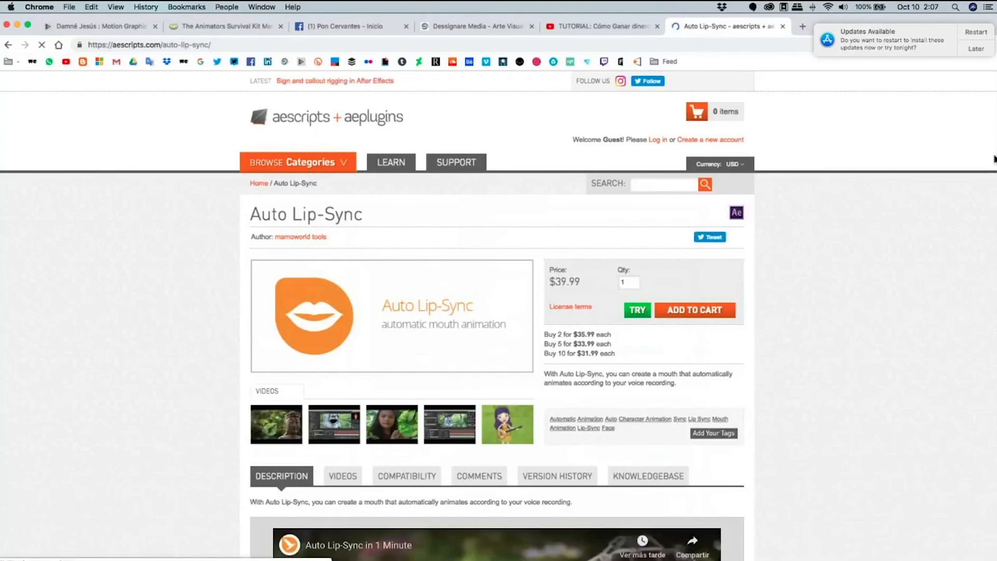
scroll(494, 272, down, 7)
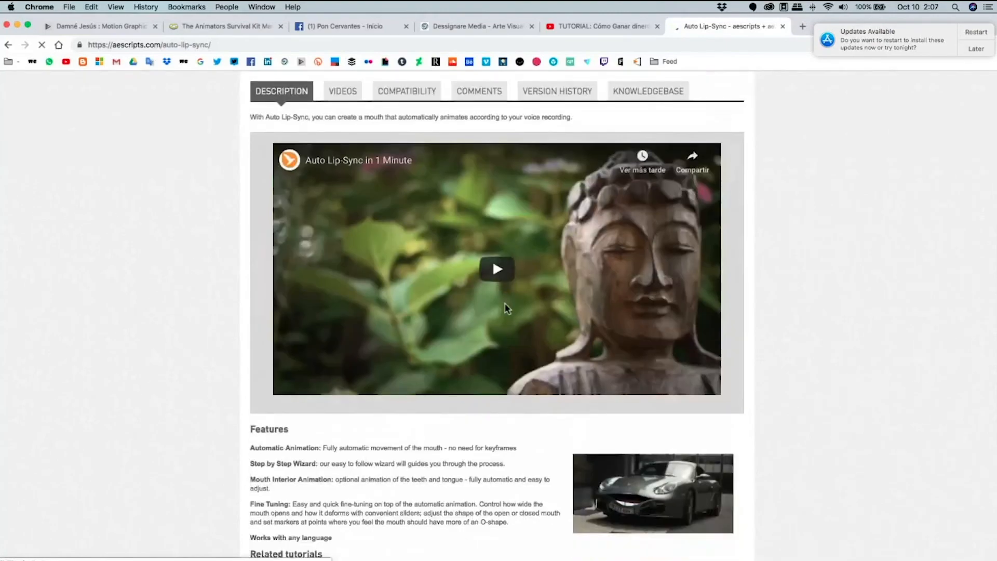
click(315, 378)
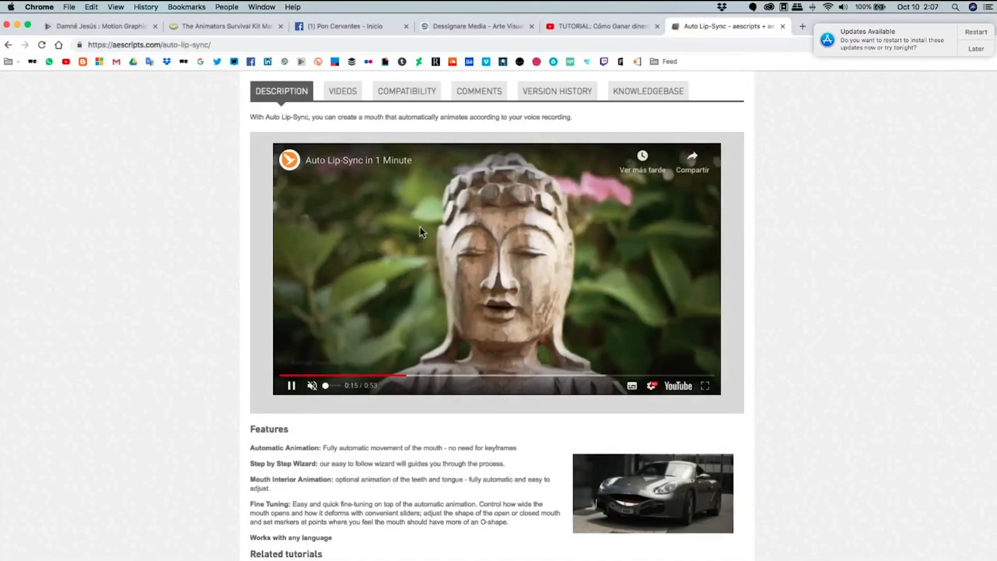
click(291, 386)
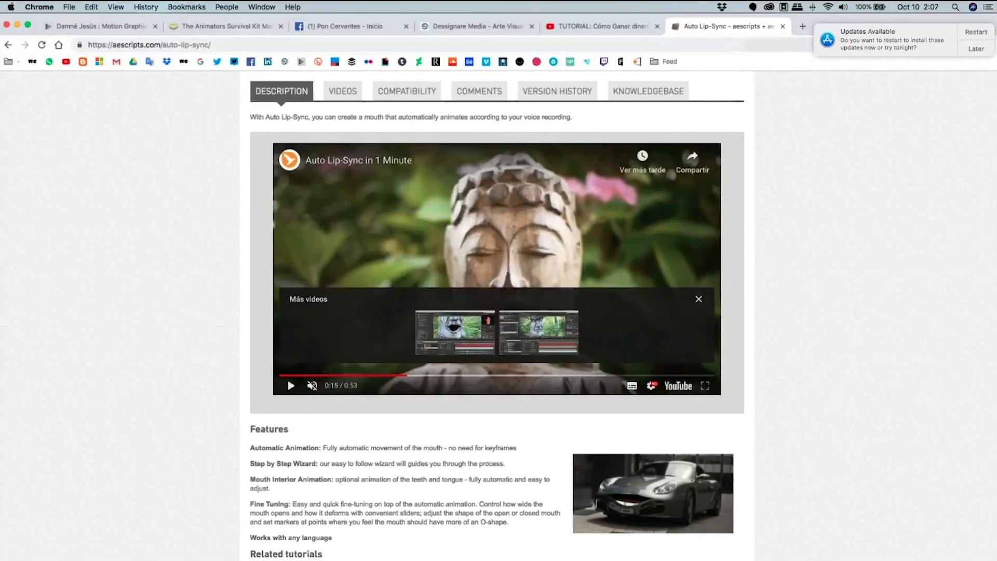
Show the puppet character in After Effects and its Personaje_HD.psd artwork in Photoshop, and return to Chrome.
mouse_move(438, 559)
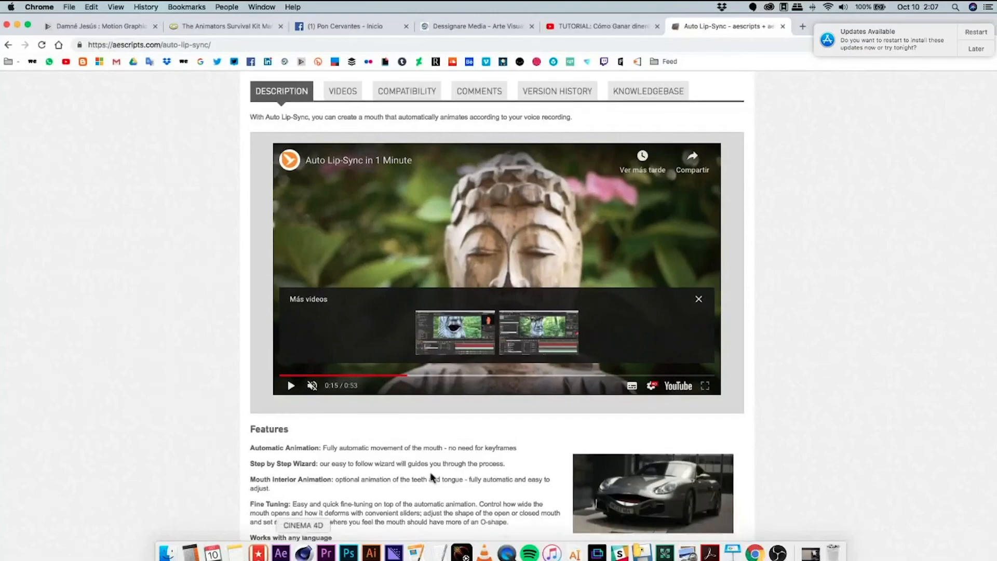
click(281, 553)
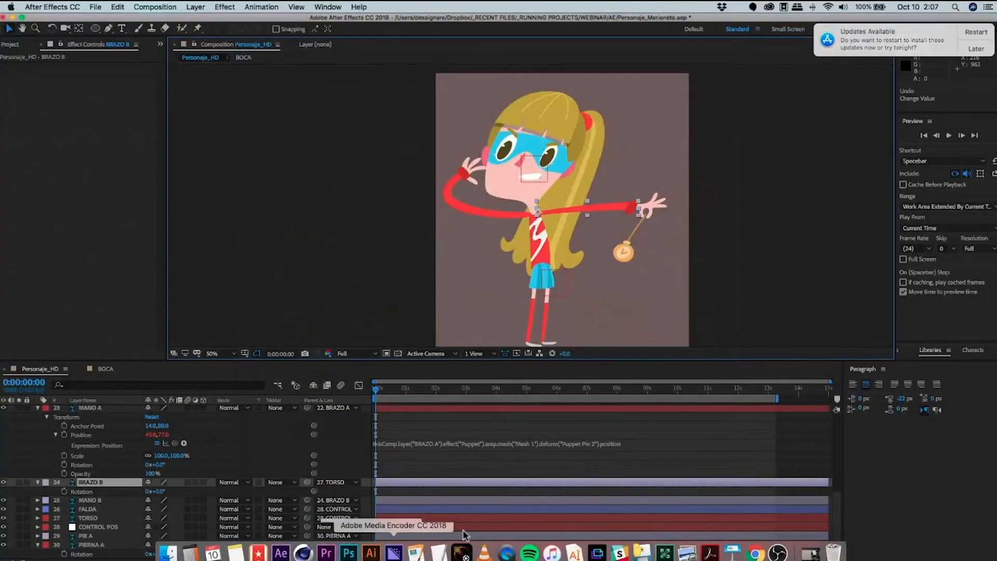
click(378, 551)
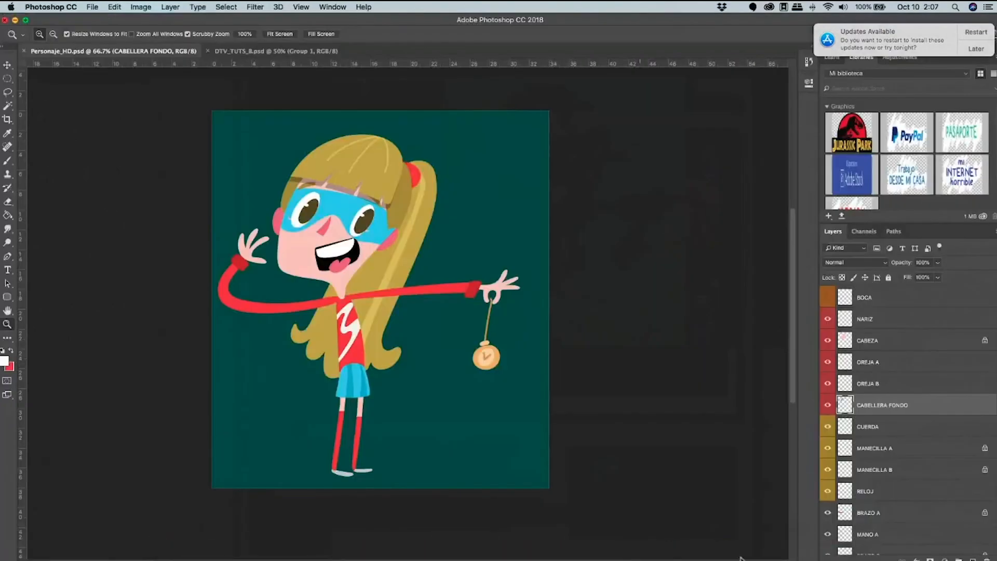
click(755, 553)
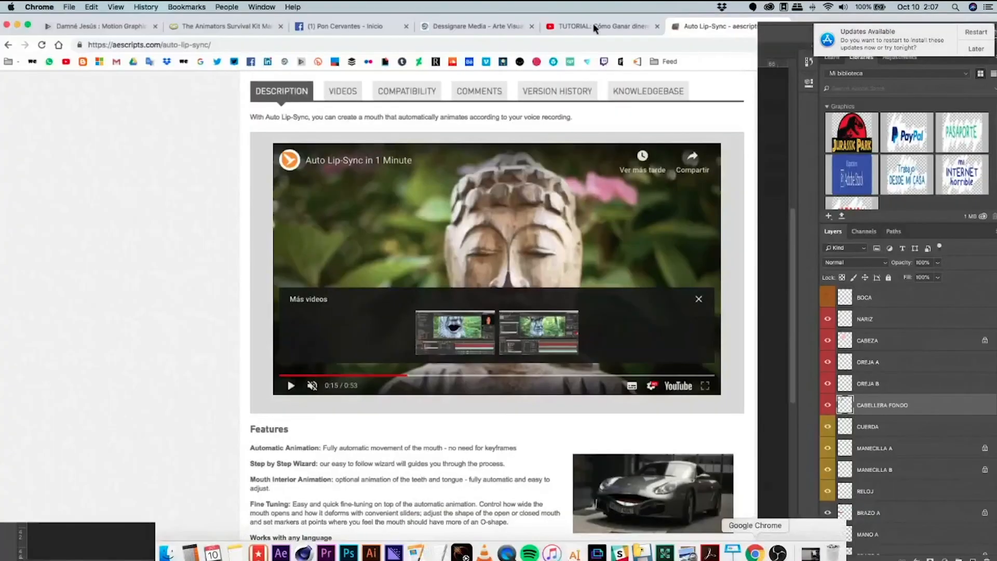
Close the enlarged "Puppet rig" example on the portfolio site and review the El Califa project page, highlighting the animation credits.
click(590, 26)
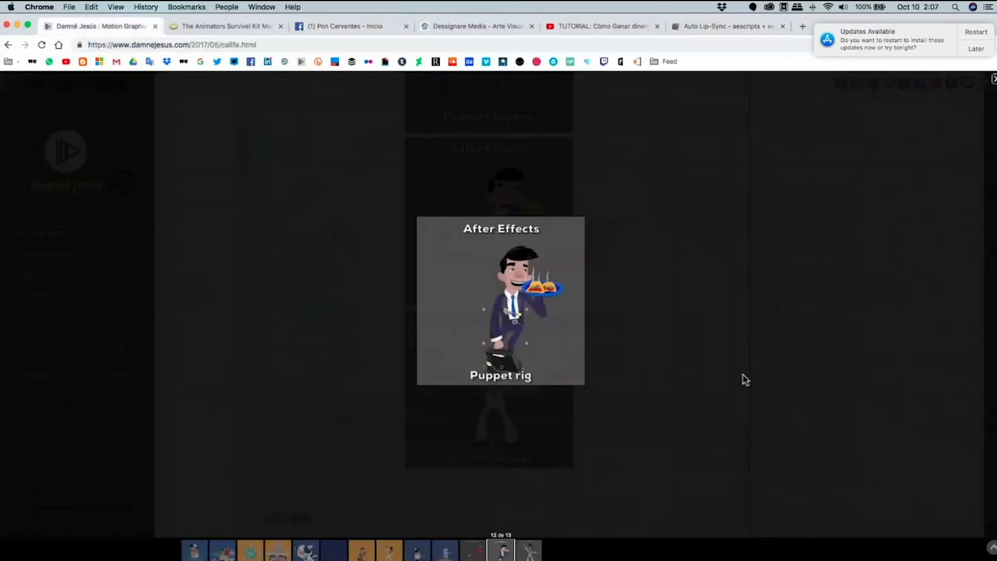
click(659, 395)
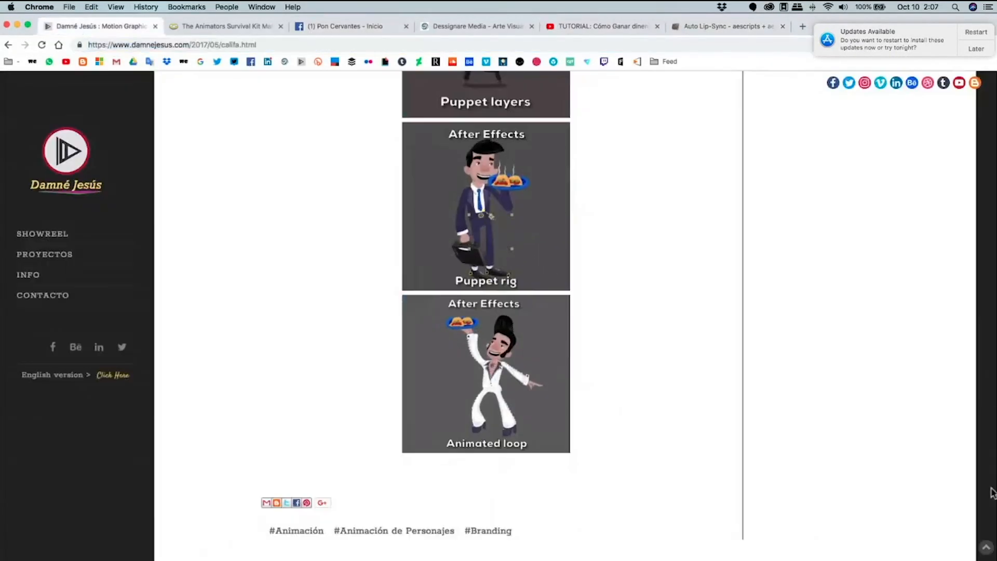
scroll(971, 374, up, 10)
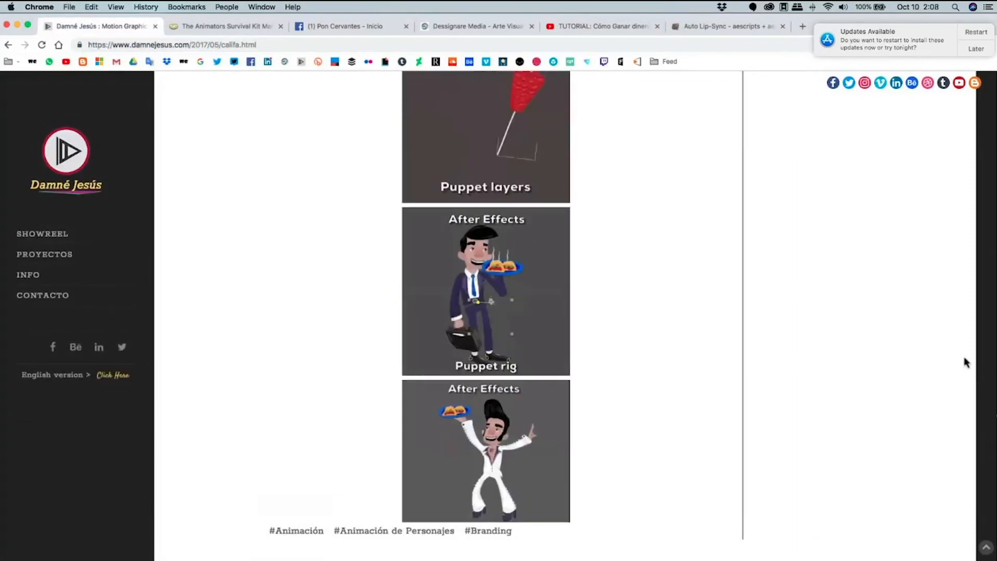
scroll(917, 182, up, 15)
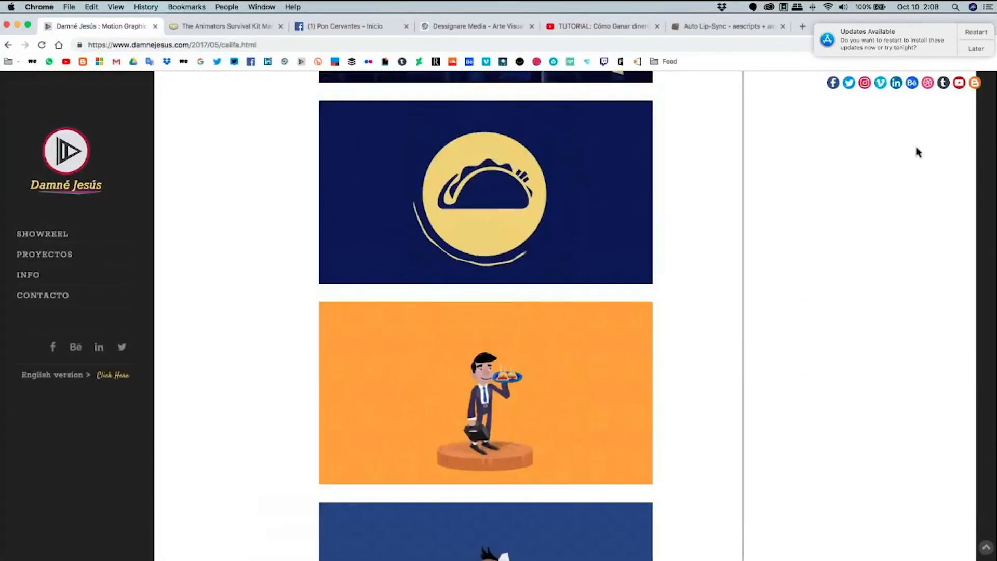
scroll(786, 202, up, 10)
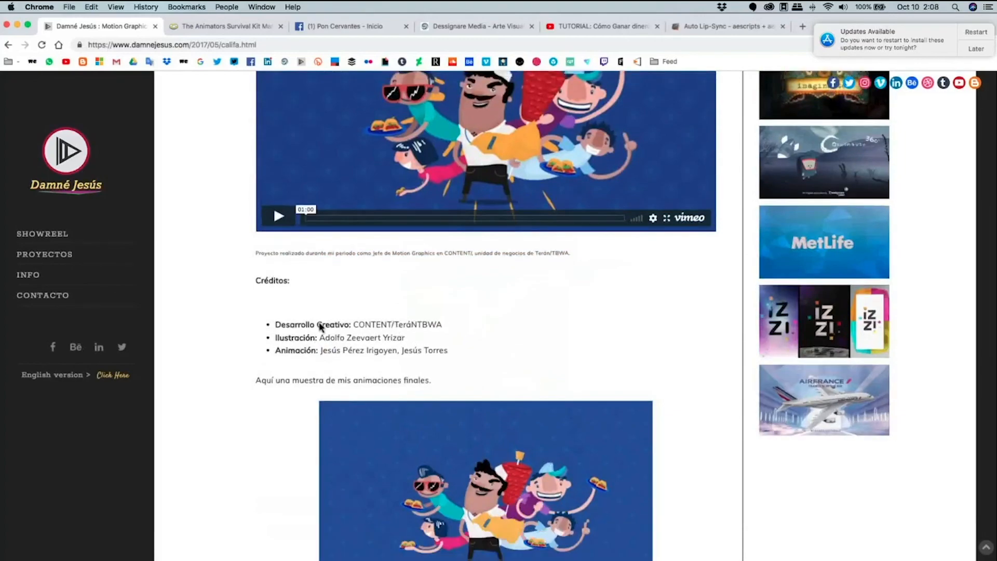
drag(320, 324, 443, 336)
scroll(640, 403, up, 5)
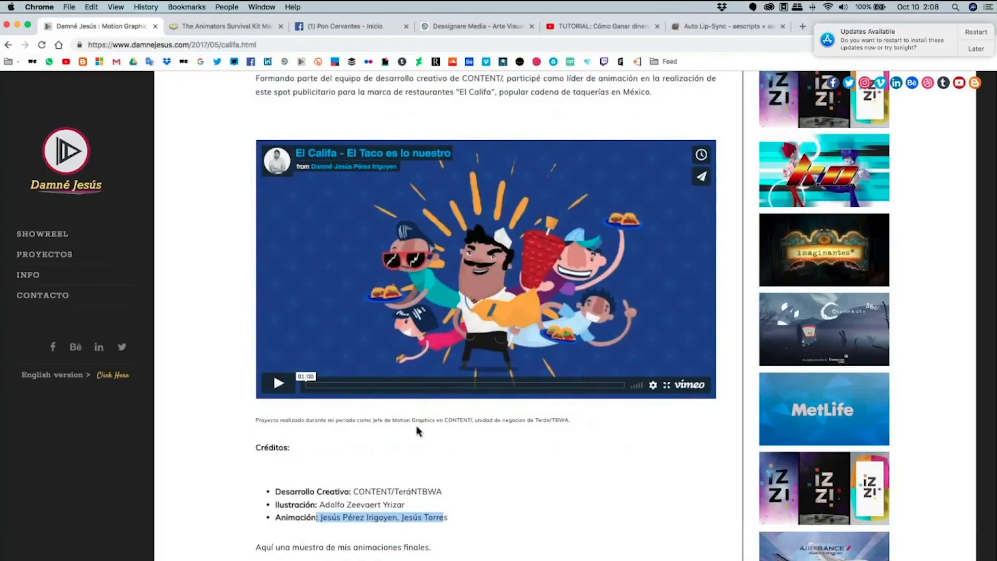
Open the Animación category of the portfolio's projects and browse its project thumbnails.
click(58, 259)
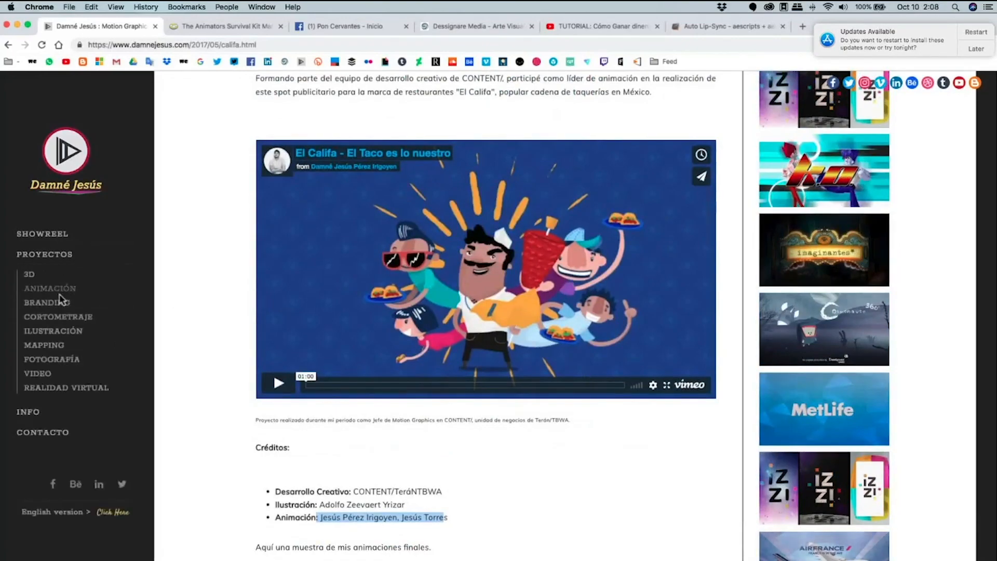
click(52, 289)
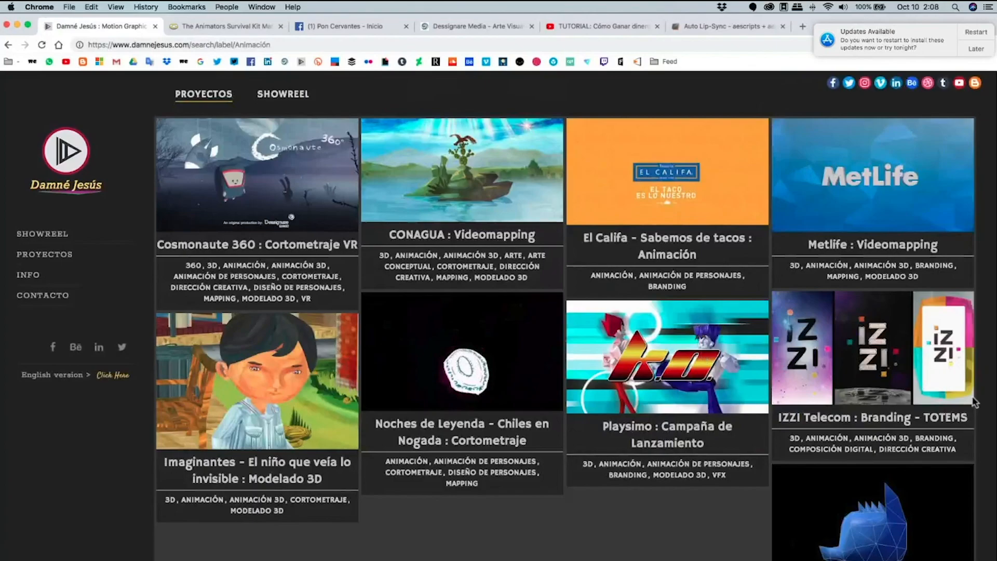
scroll(976, 399, down, 3)
scroll(965, 426, down, 3)
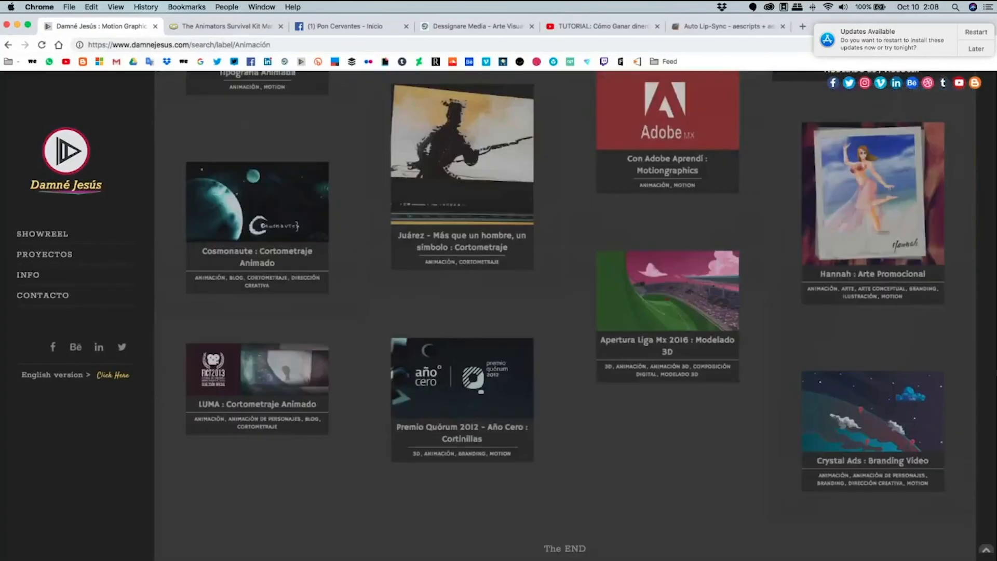
scroll(969, 179, up, 8)
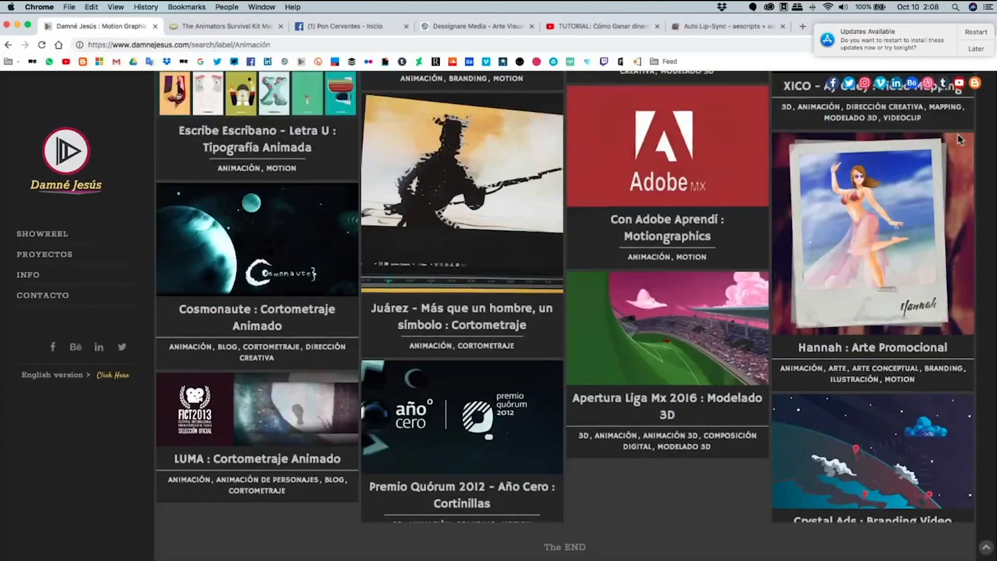
scroll(959, 146, up, 3)
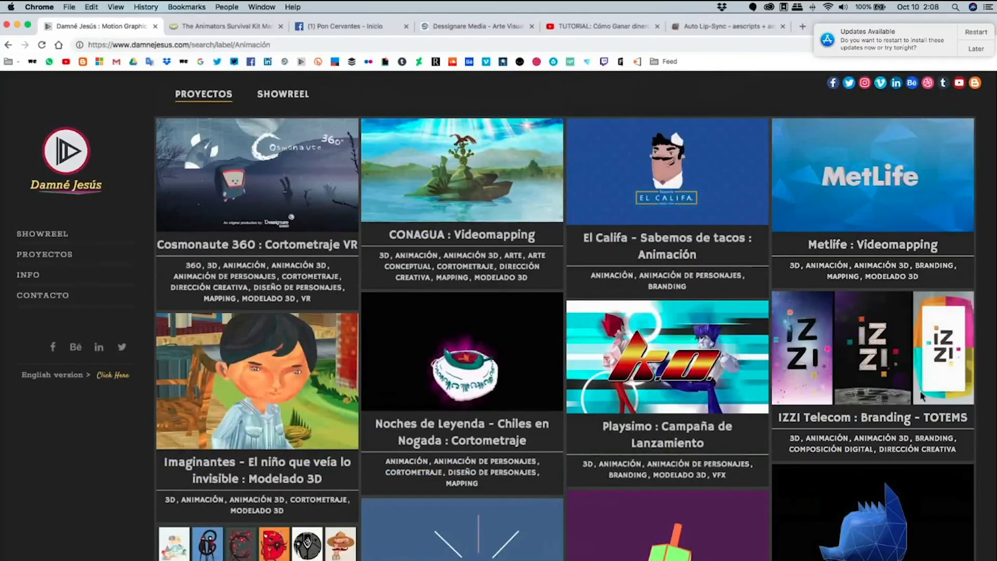
scroll(923, 396, down, 20)
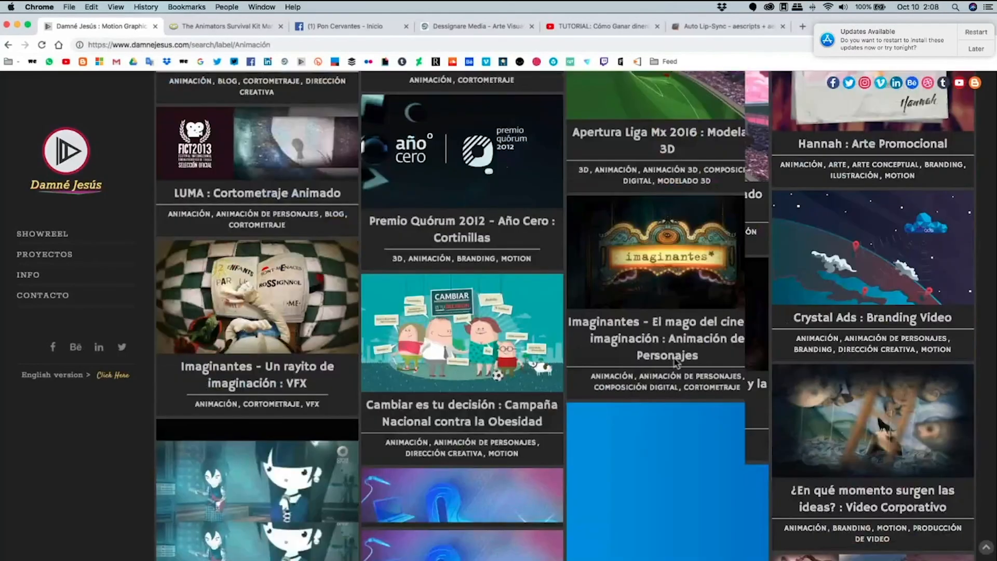
Open the "Más de ti : Desarrollo de animación" project and view its character turnaround and seated-pose artwork enlarged.
scroll(677, 364, down, 8)
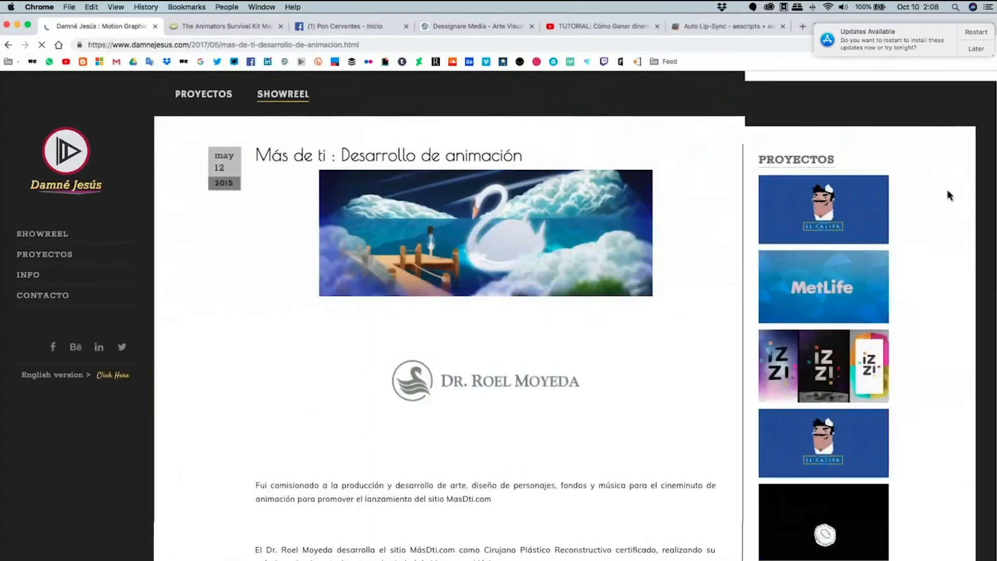
scroll(581, 147, down, 3)
scroll(581, 147, down, 5)
click(521, 305)
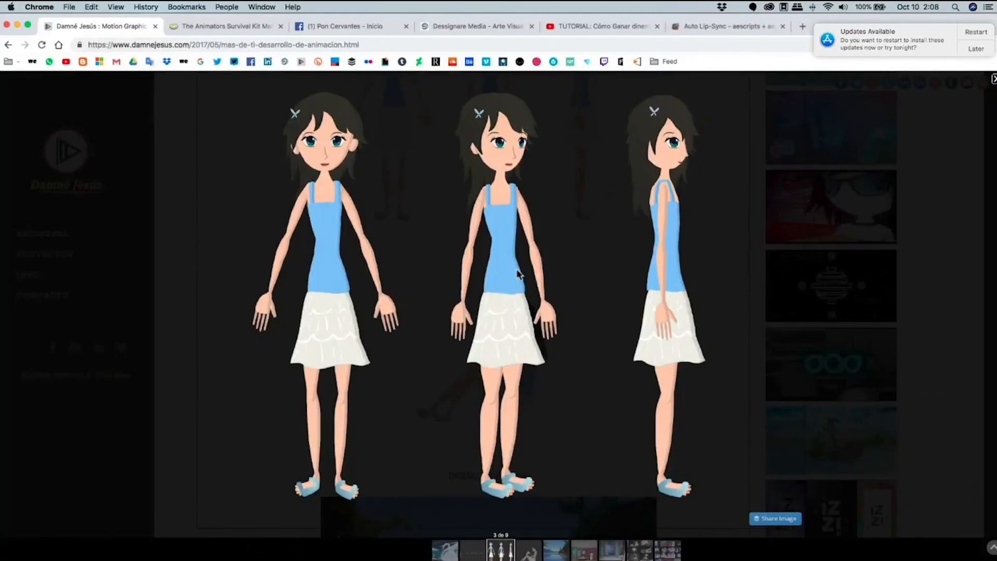
key(Right)
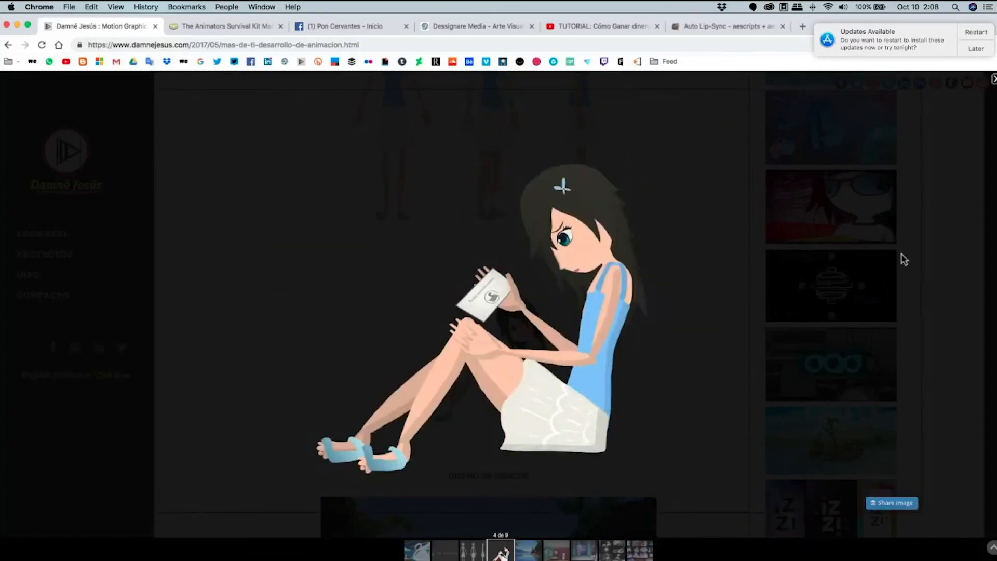
key(Escape)
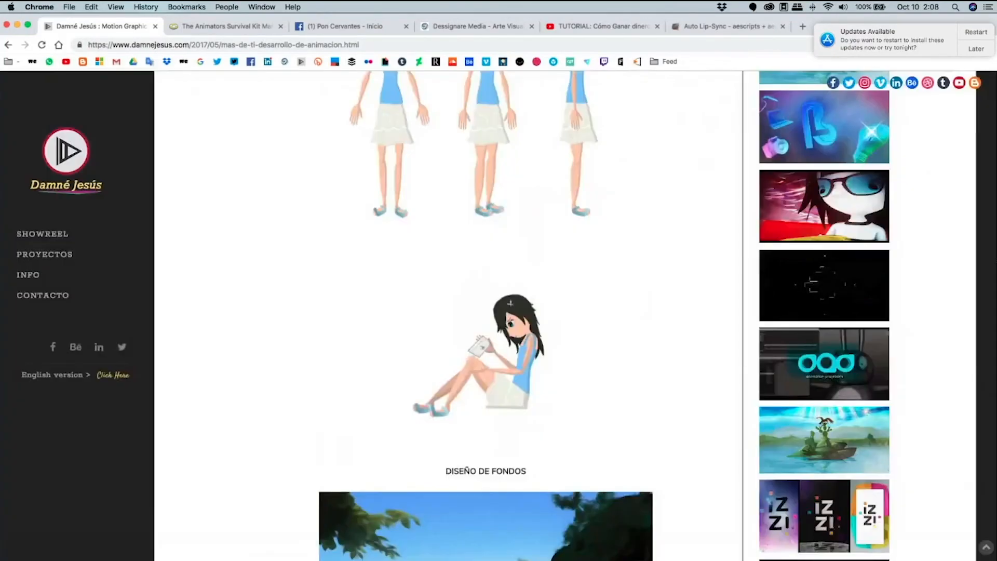
Examine the background designs and the enlarged storyboard of the "Más de ti" project.
scroll(994, 314, down, 15)
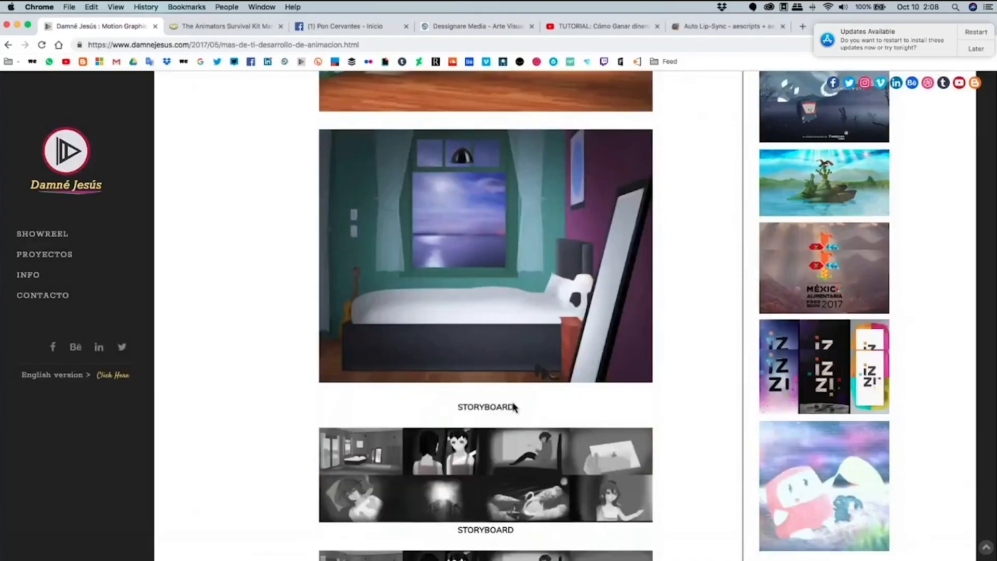
scroll(514, 406, down, 5)
click(331, 147)
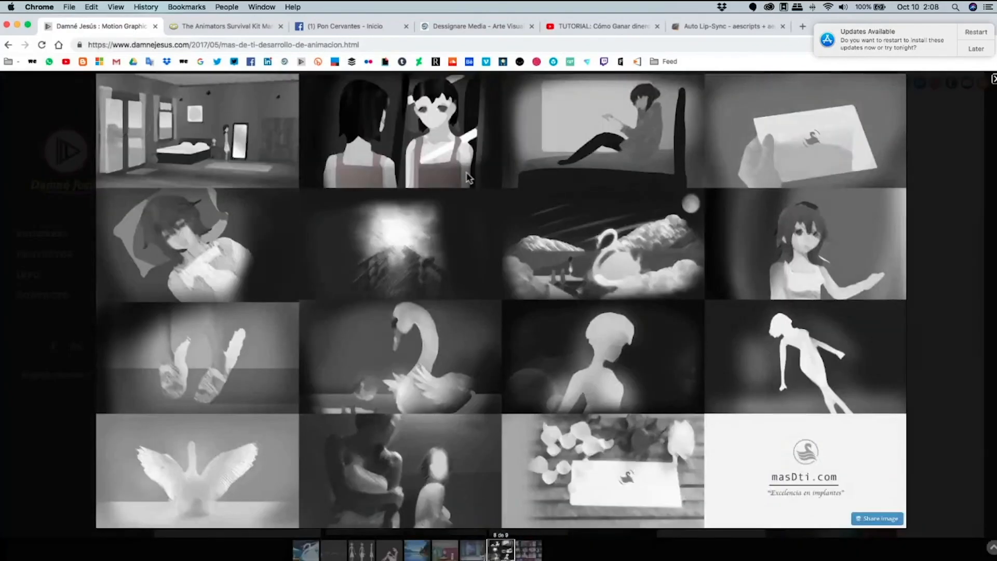
key(Escape)
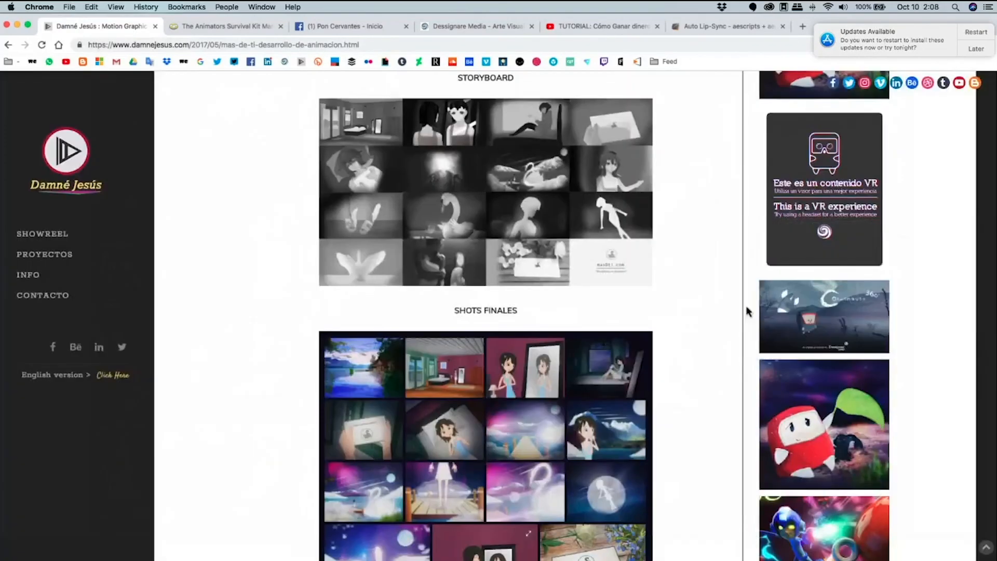
Open the "Cosmonaute : Diseño de Personaje" project and look through its character artwork.
click(818, 438)
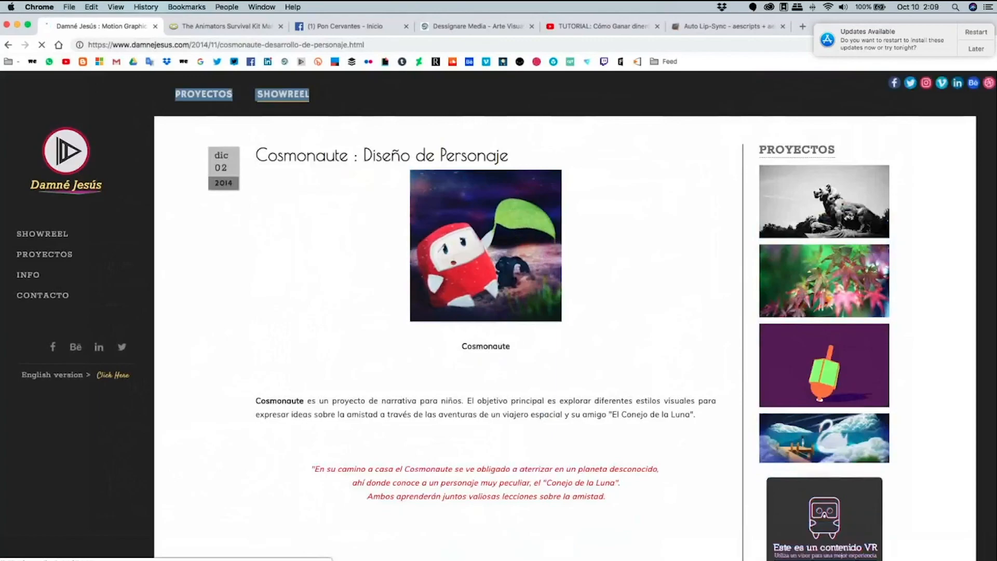
scroll(718, 300, down, 10)
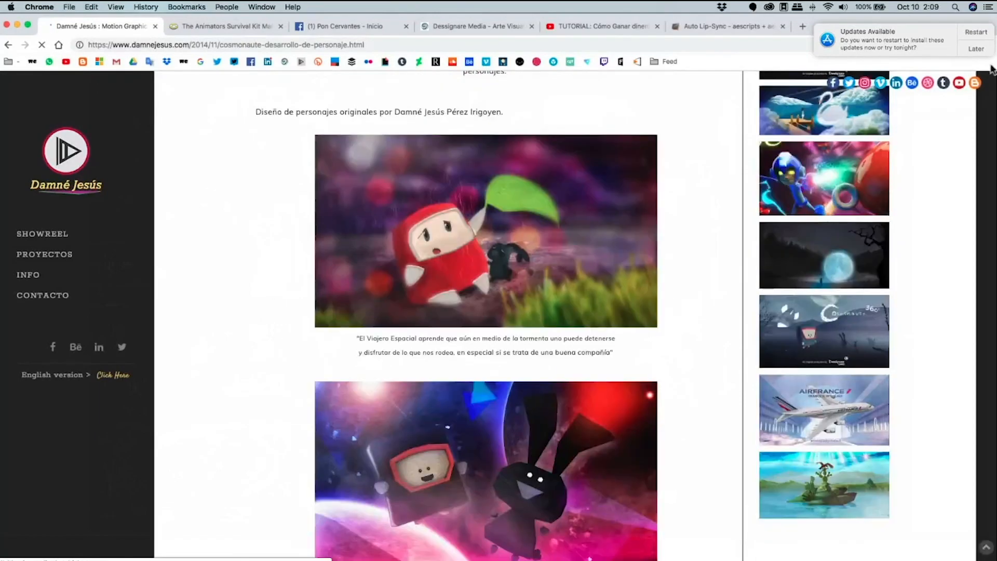
scroll(486, 266, up, 10)
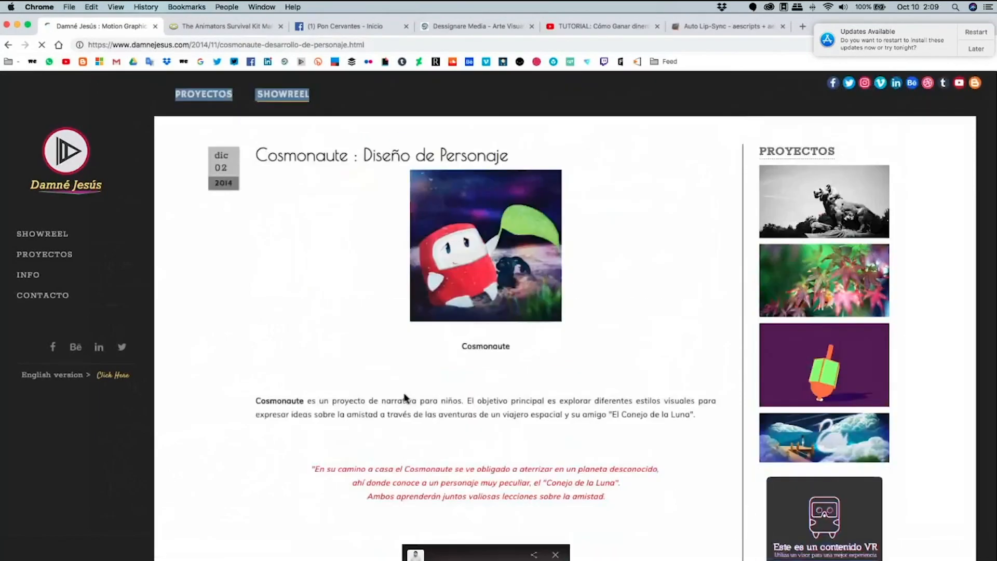
View the main Cosmonaute artwork enlarged in the gallery and return to the project page.
click(485, 285)
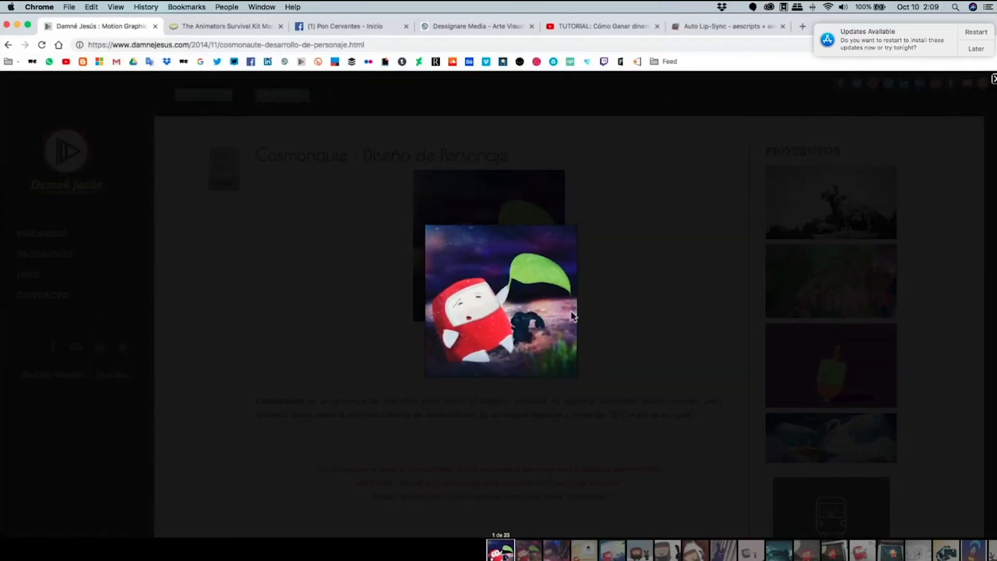
click(26, 267)
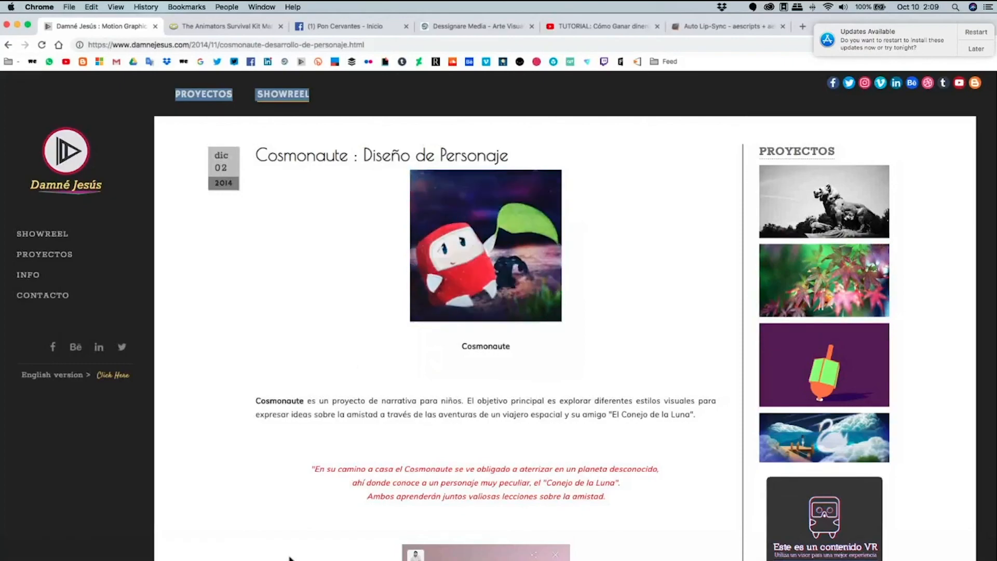
In Photoshop, try hiding the character's face, hair and watch layers down to RELOJ in Personaje_HD.psd, and undo the visibility change.
mouse_move(283, 556)
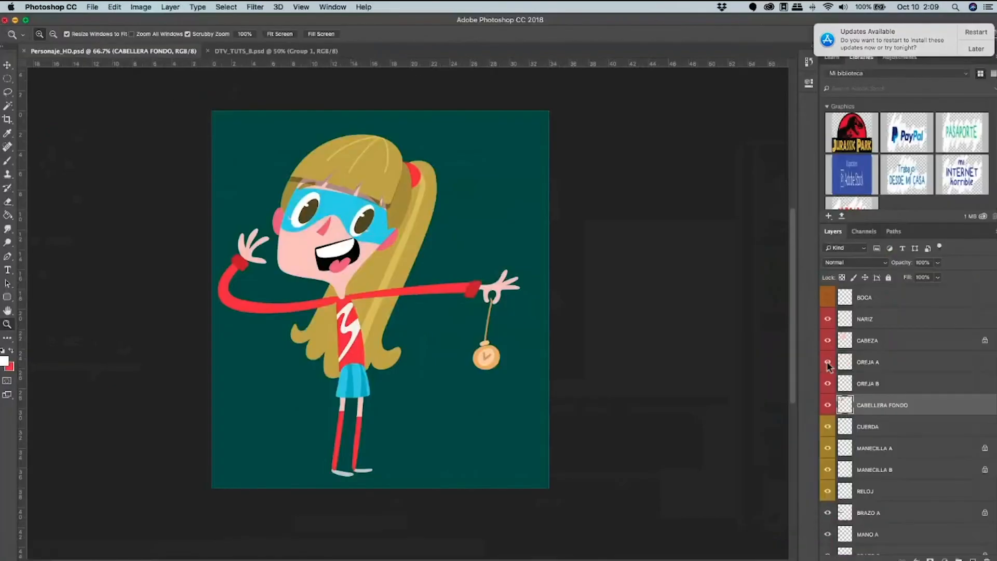
drag(836, 352, 819, 496)
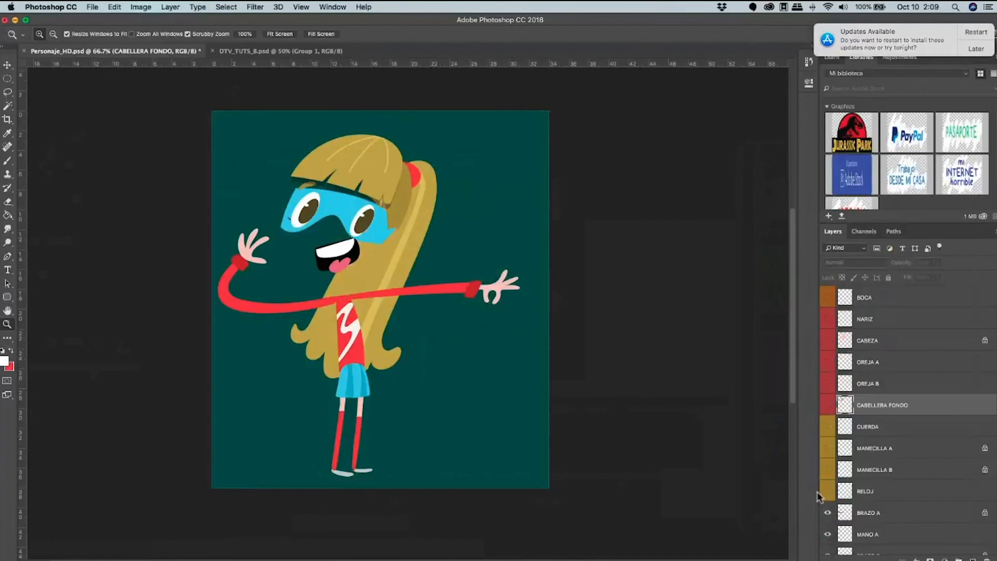
key(super+z)
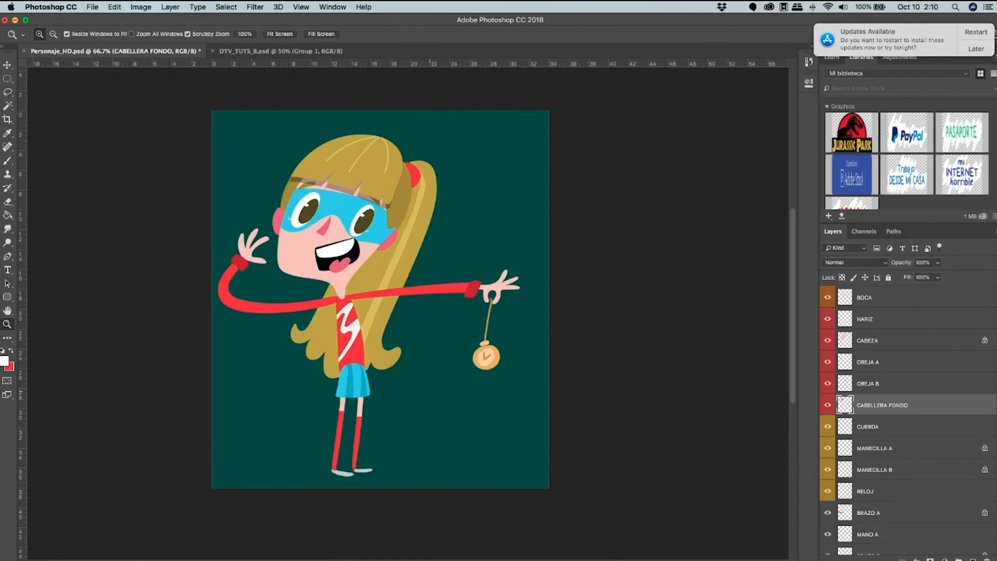
key(super+Tab)
key(super+Tab)
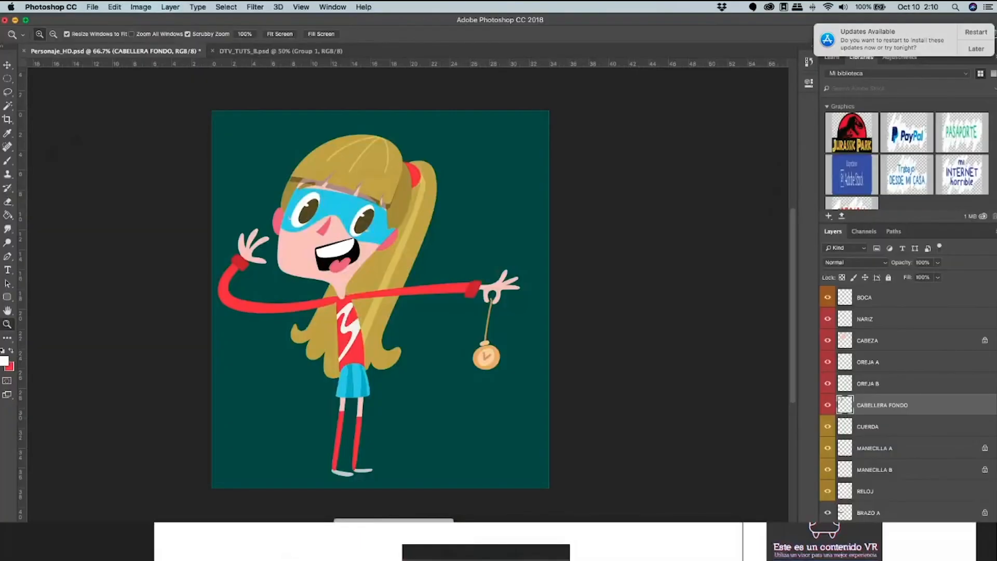